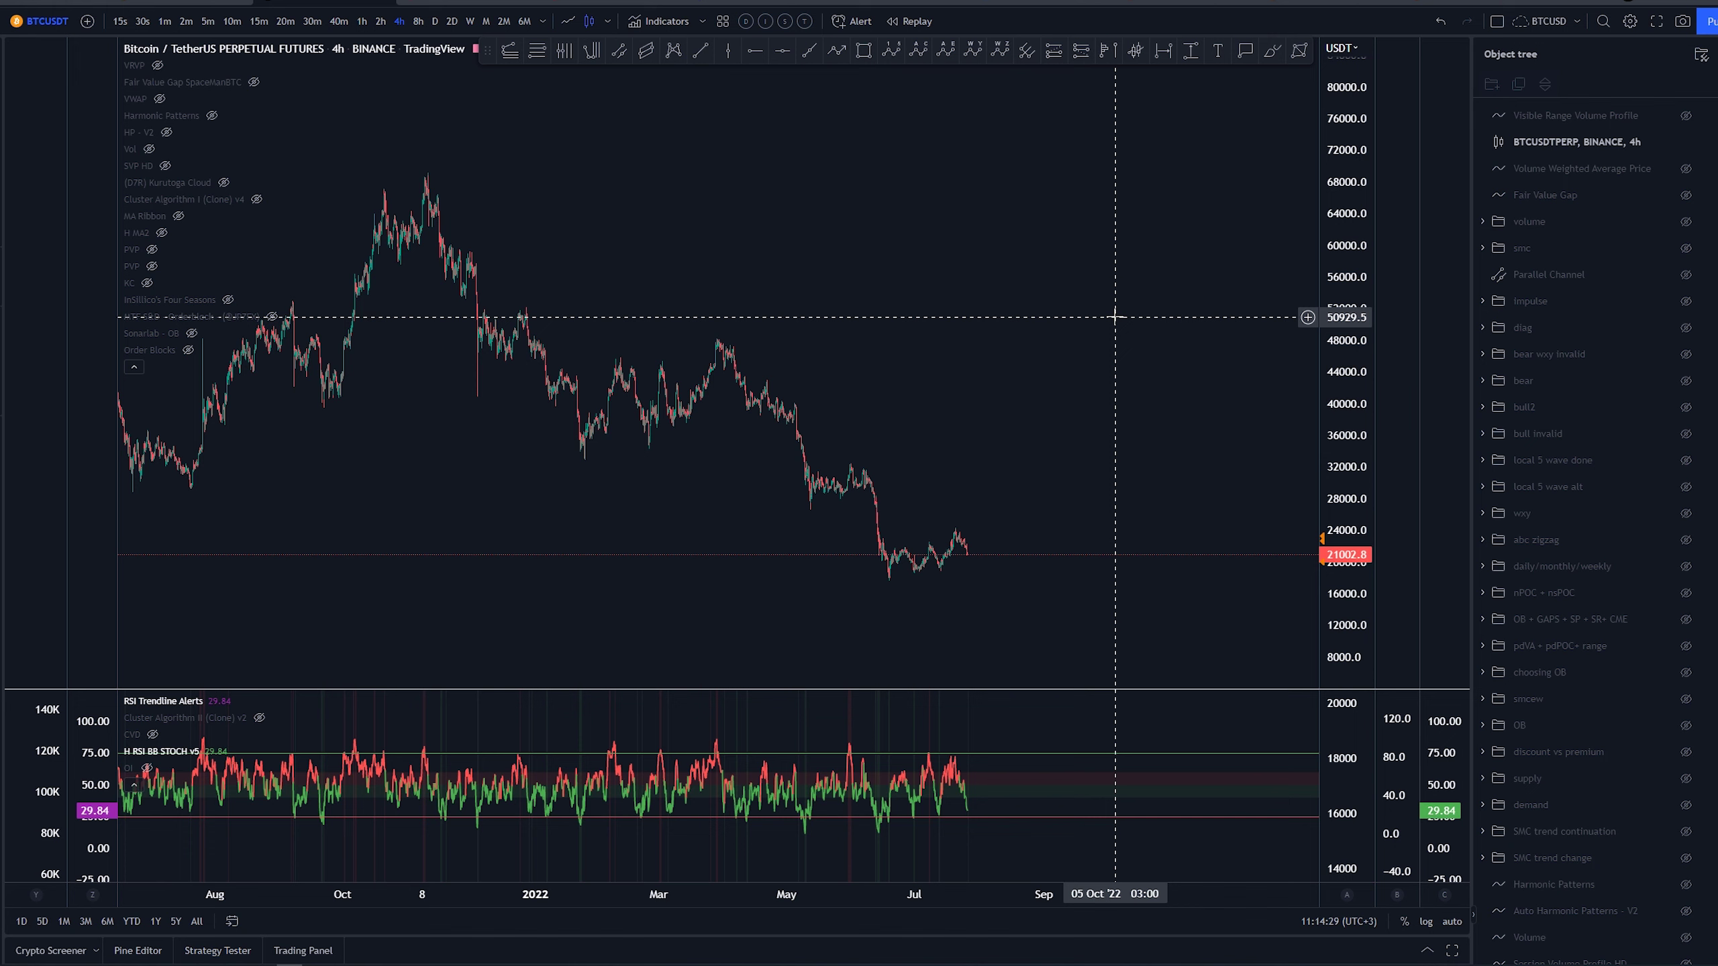
Show the abc zigzag drawing group to review its wave labels and target levels on the 4-hour chart.
left_click_drag(1112, 316, 1186, 406)
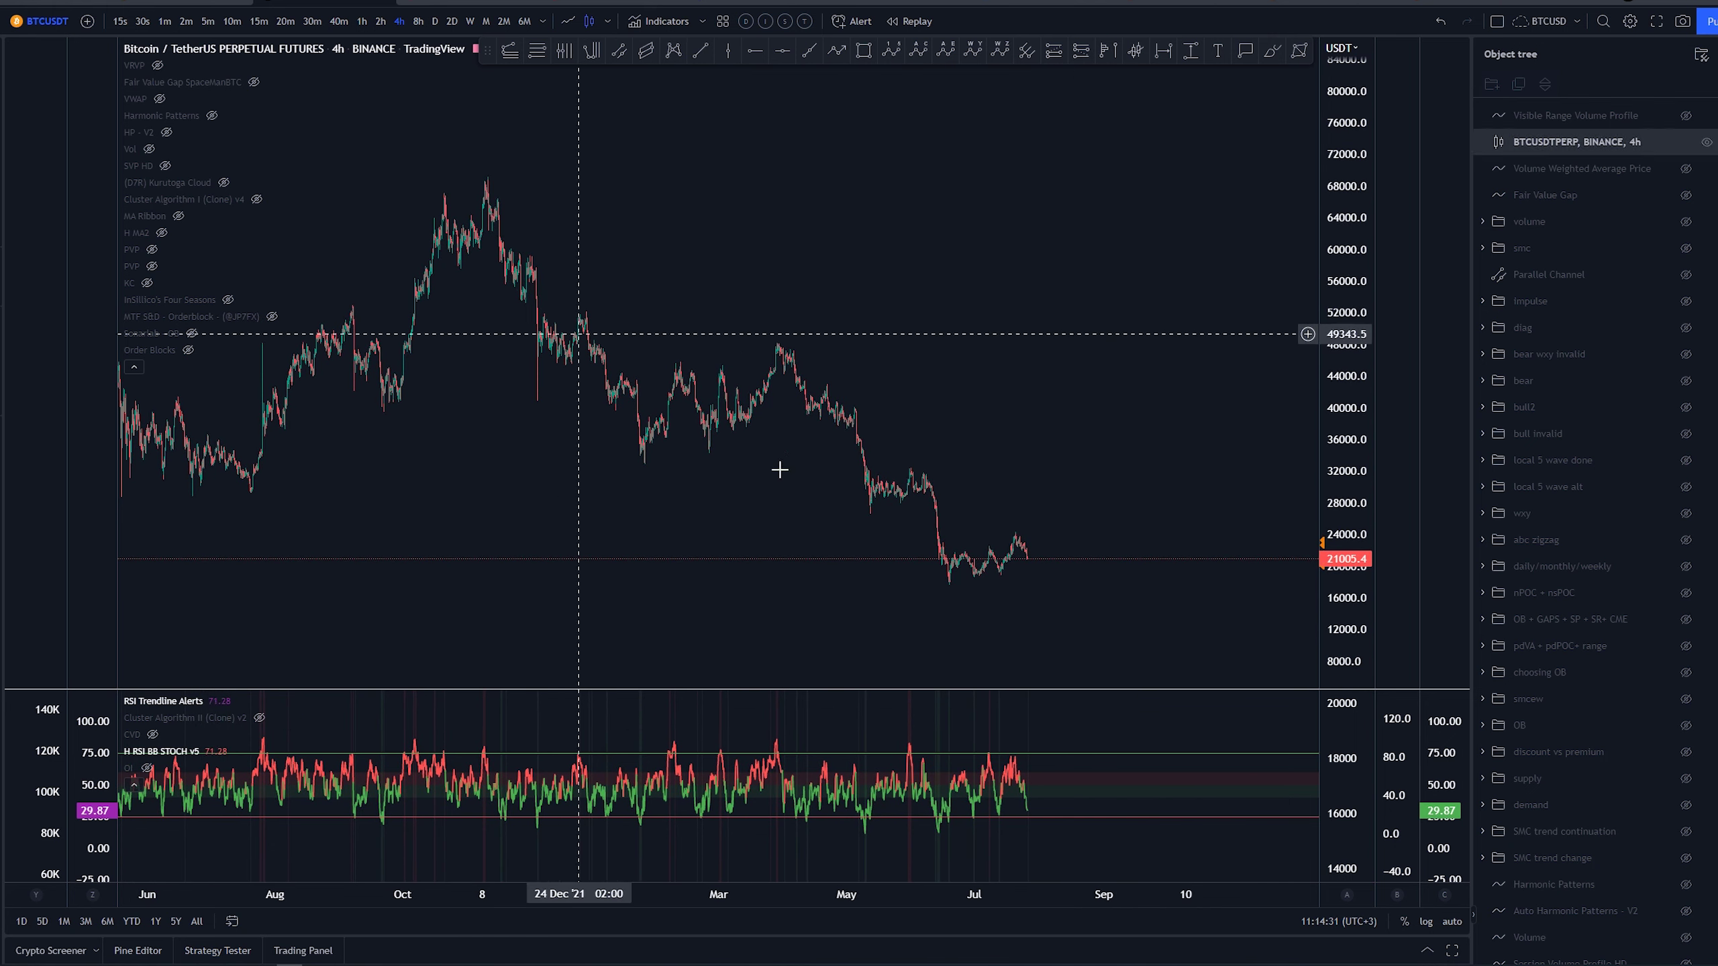
left_click(1686, 540)
left_click_drag(990, 292, 886, 246)
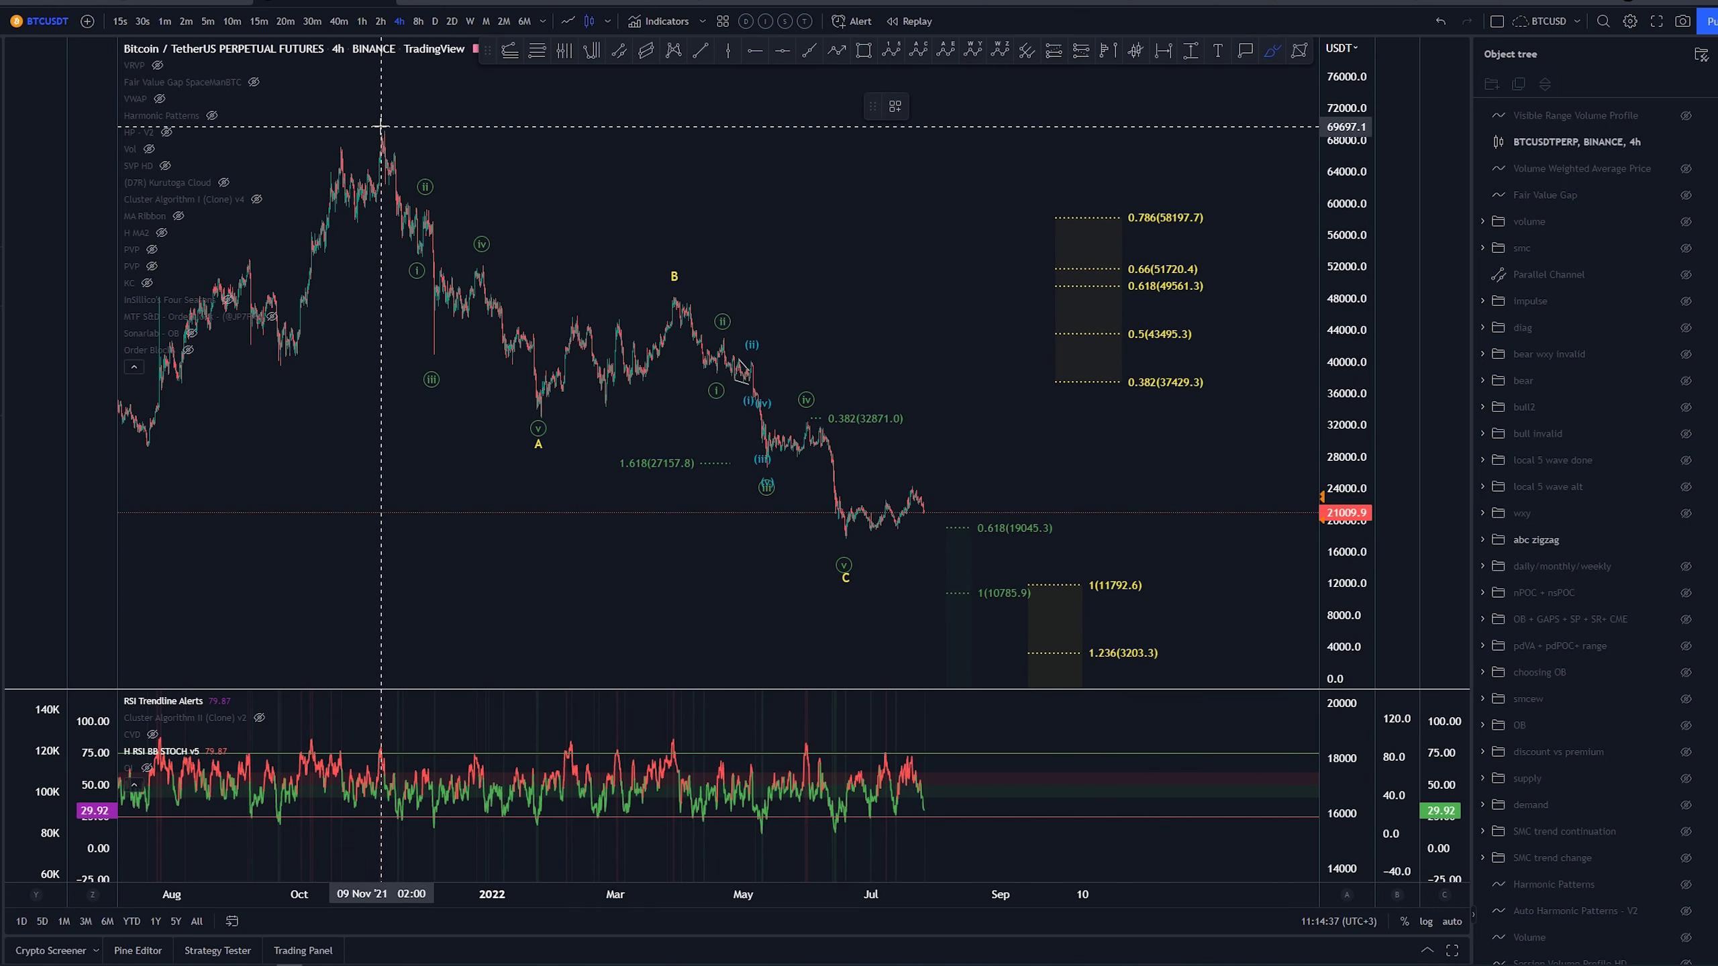
Trace the A-B-C decline from the November 2021 high and the last leg from wave iv with the Brush, undoing the strokes.
mouse_move(380, 127)
left_mouse_down()
mouse_move(411, 172)
mouse_move(645, 324)
mouse_move(848, 541)
mouse_move(936, 549)
mouse_move(847, 539)
left_mouse_up()
key("ctrl+z")
key("ctrl+z")
key("ctrl+z")
key("Delete")
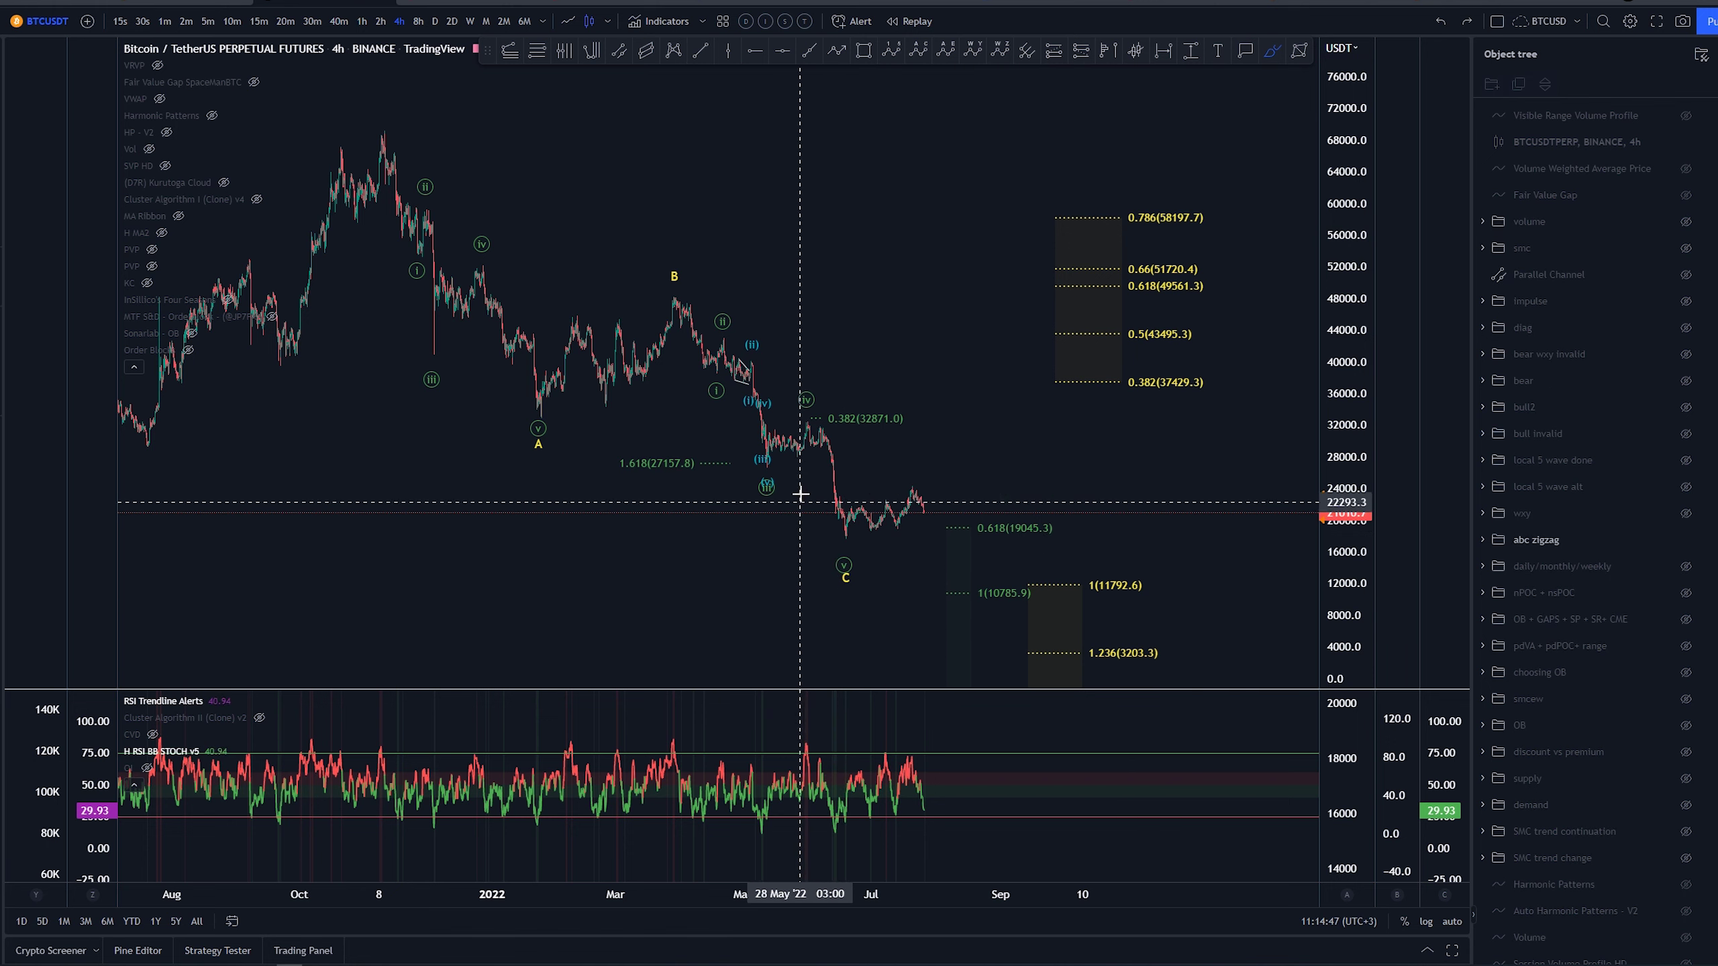
left_click_drag(804, 414, 849, 540)
key("ctrl+z")
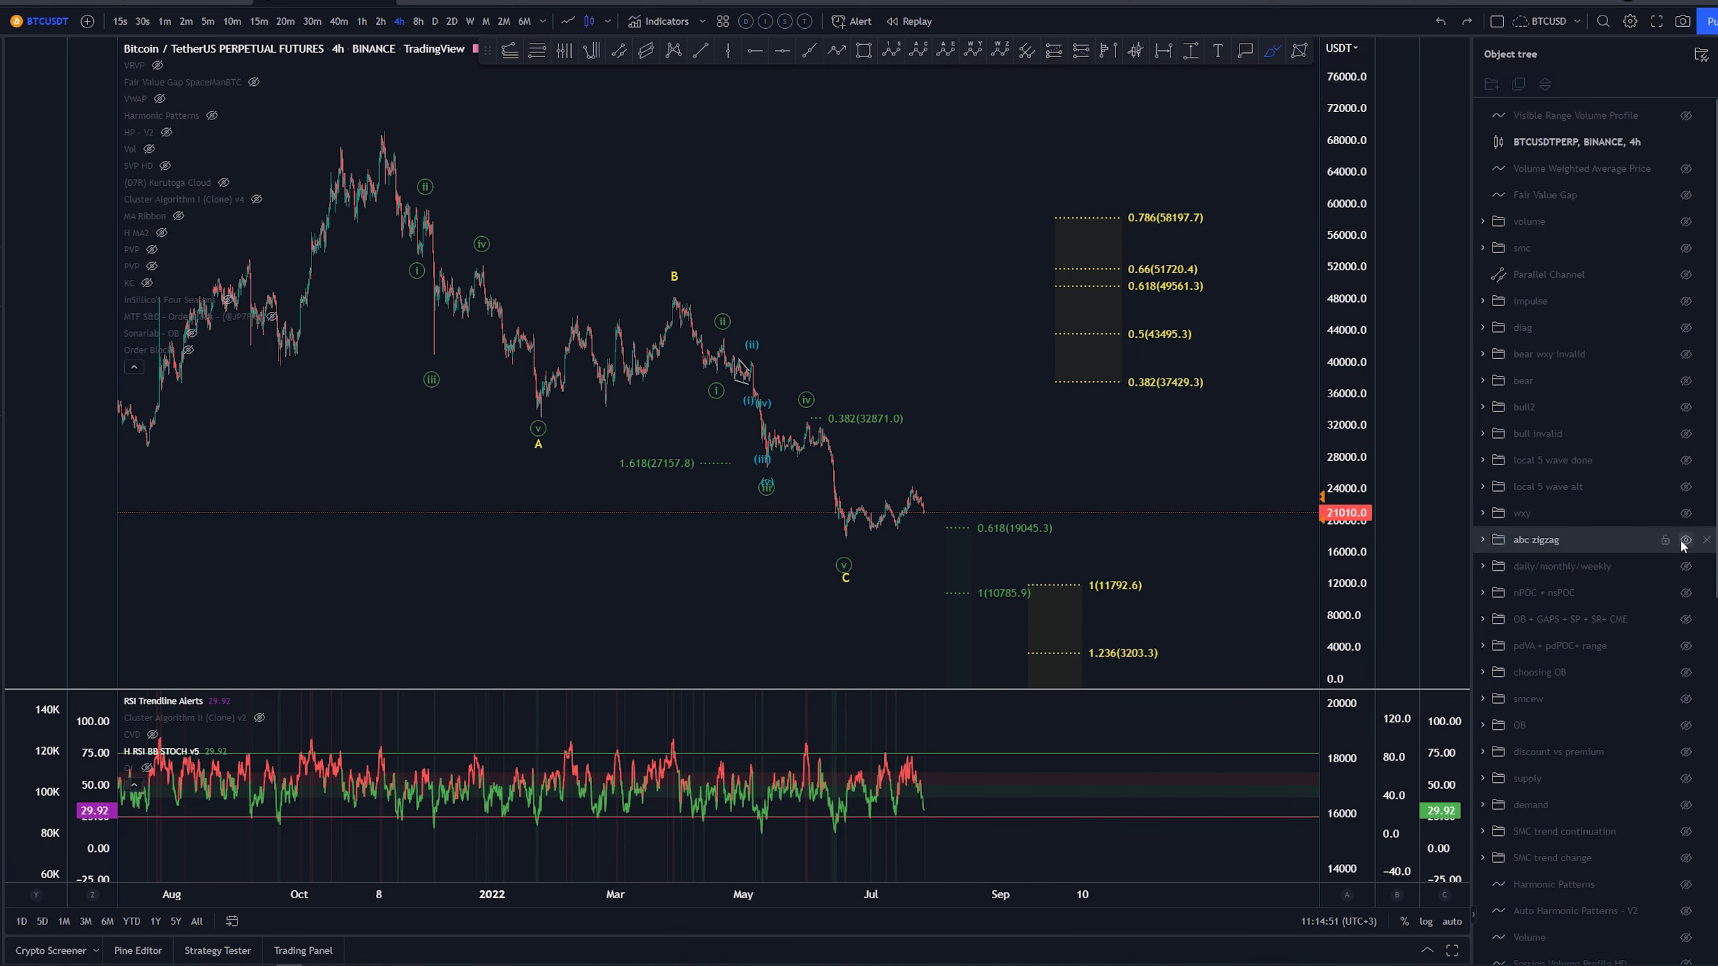
Show the wxy drawing group instead of abc zigzag and trace its decline toward Y with temporary brush strokes.
left_click(1686, 539)
left_click(1686, 513)
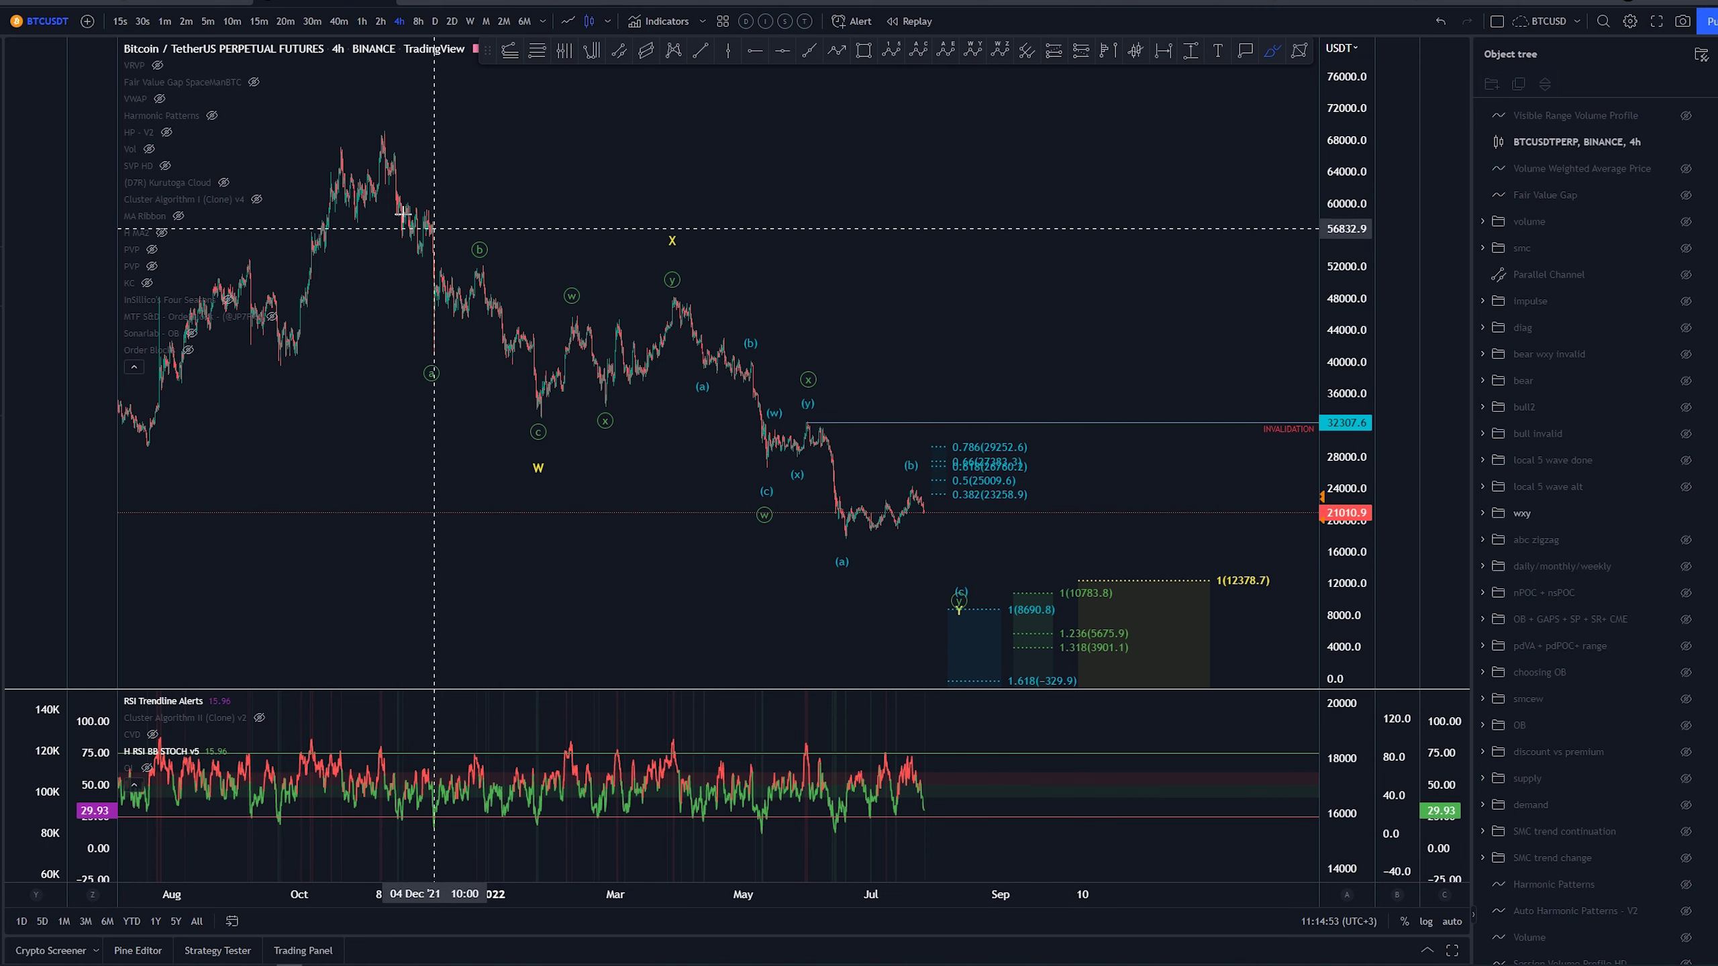
mouse_move(385, 146)
left_mouse_down()
mouse_move(694, 276)
mouse_move(947, 607)
left_mouse_up()
key("ctrl+z")
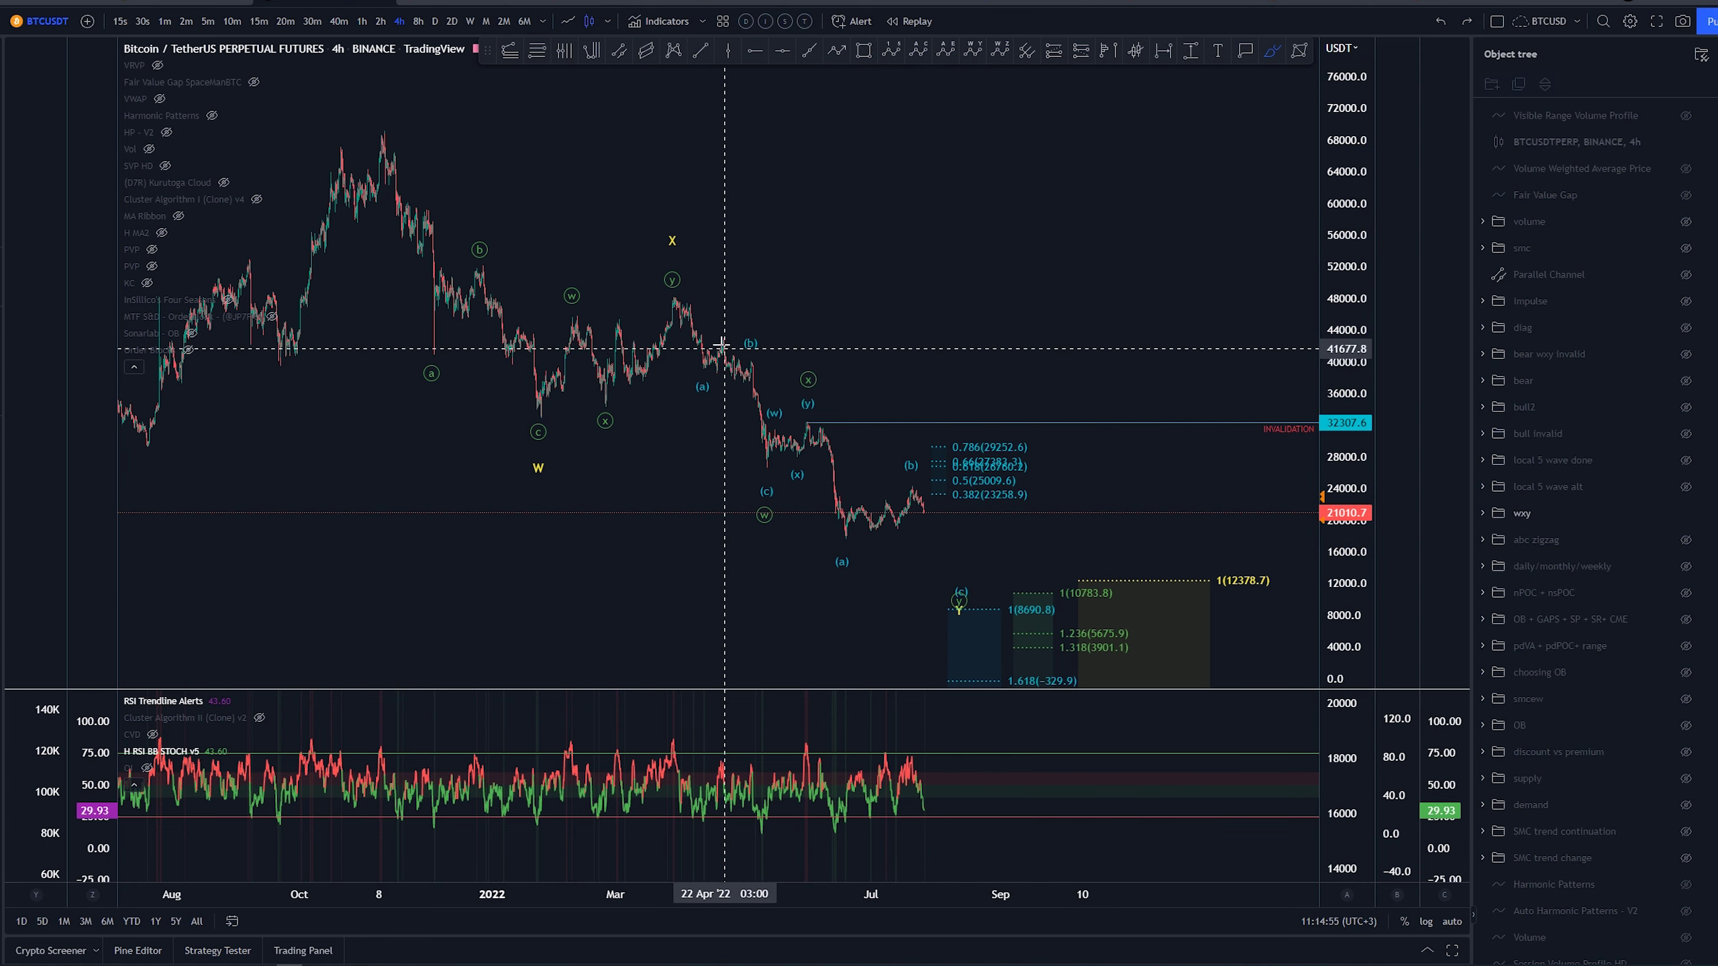
mouse_move(684, 305)
left_mouse_down()
mouse_move(710, 365)
mouse_move(804, 396)
left_mouse_up()
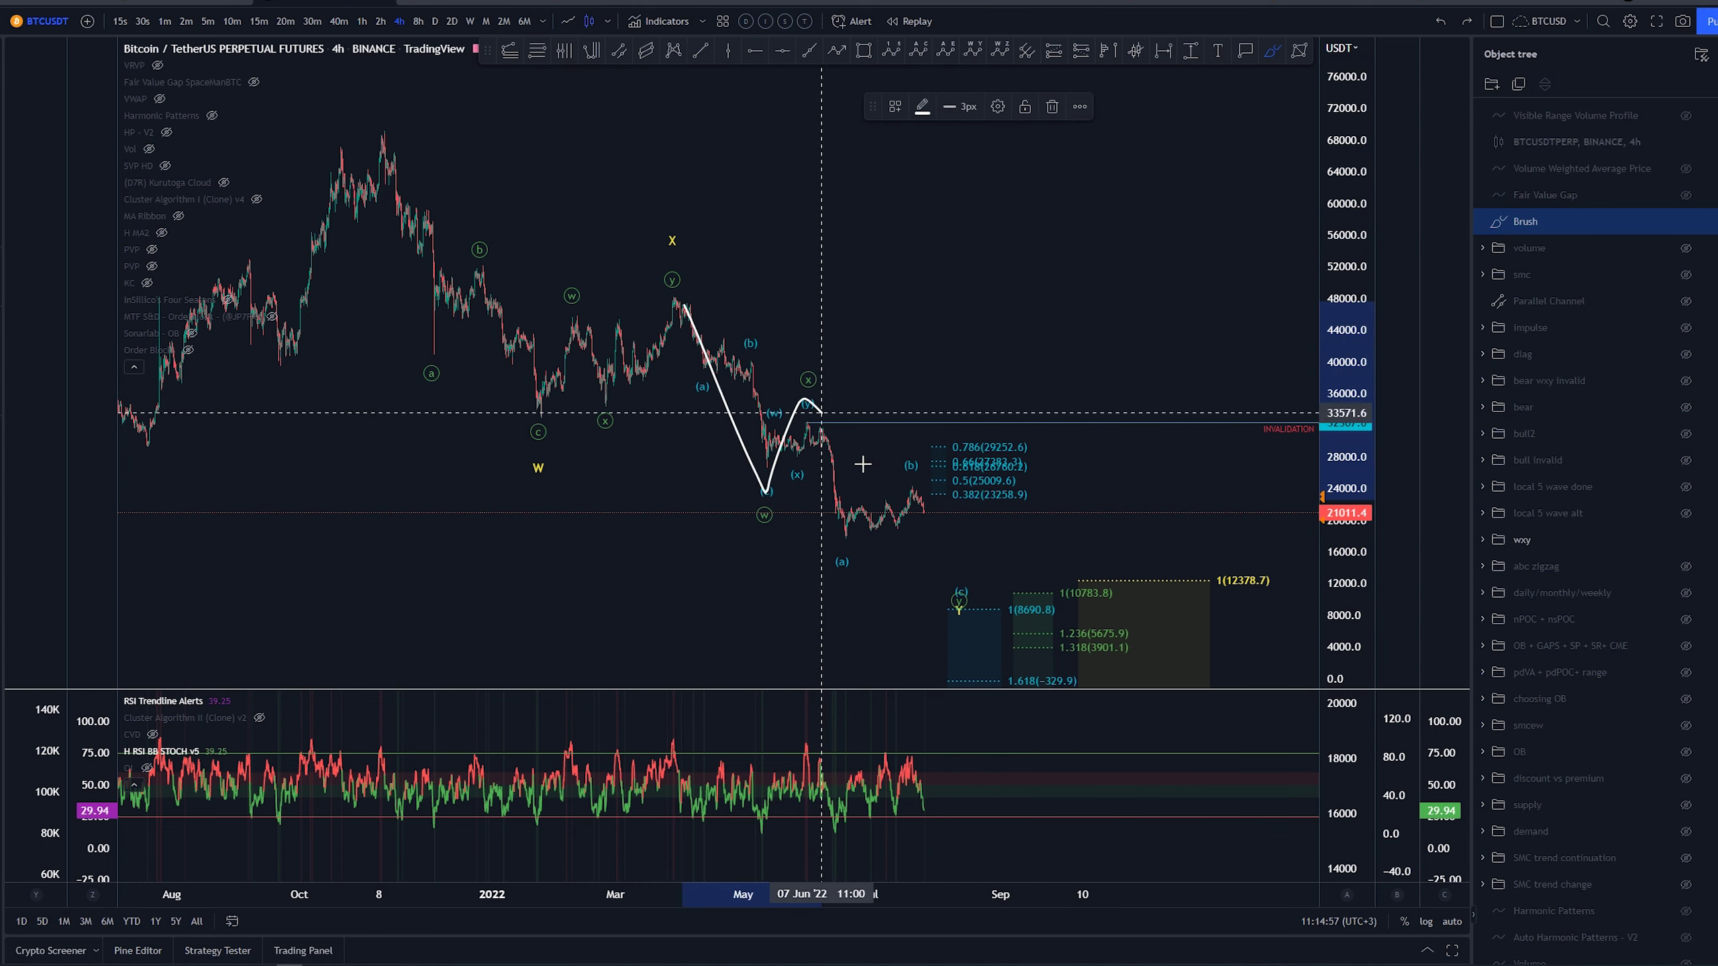
left_click_drag(862, 463, 951, 595)
key("ctrl+z")
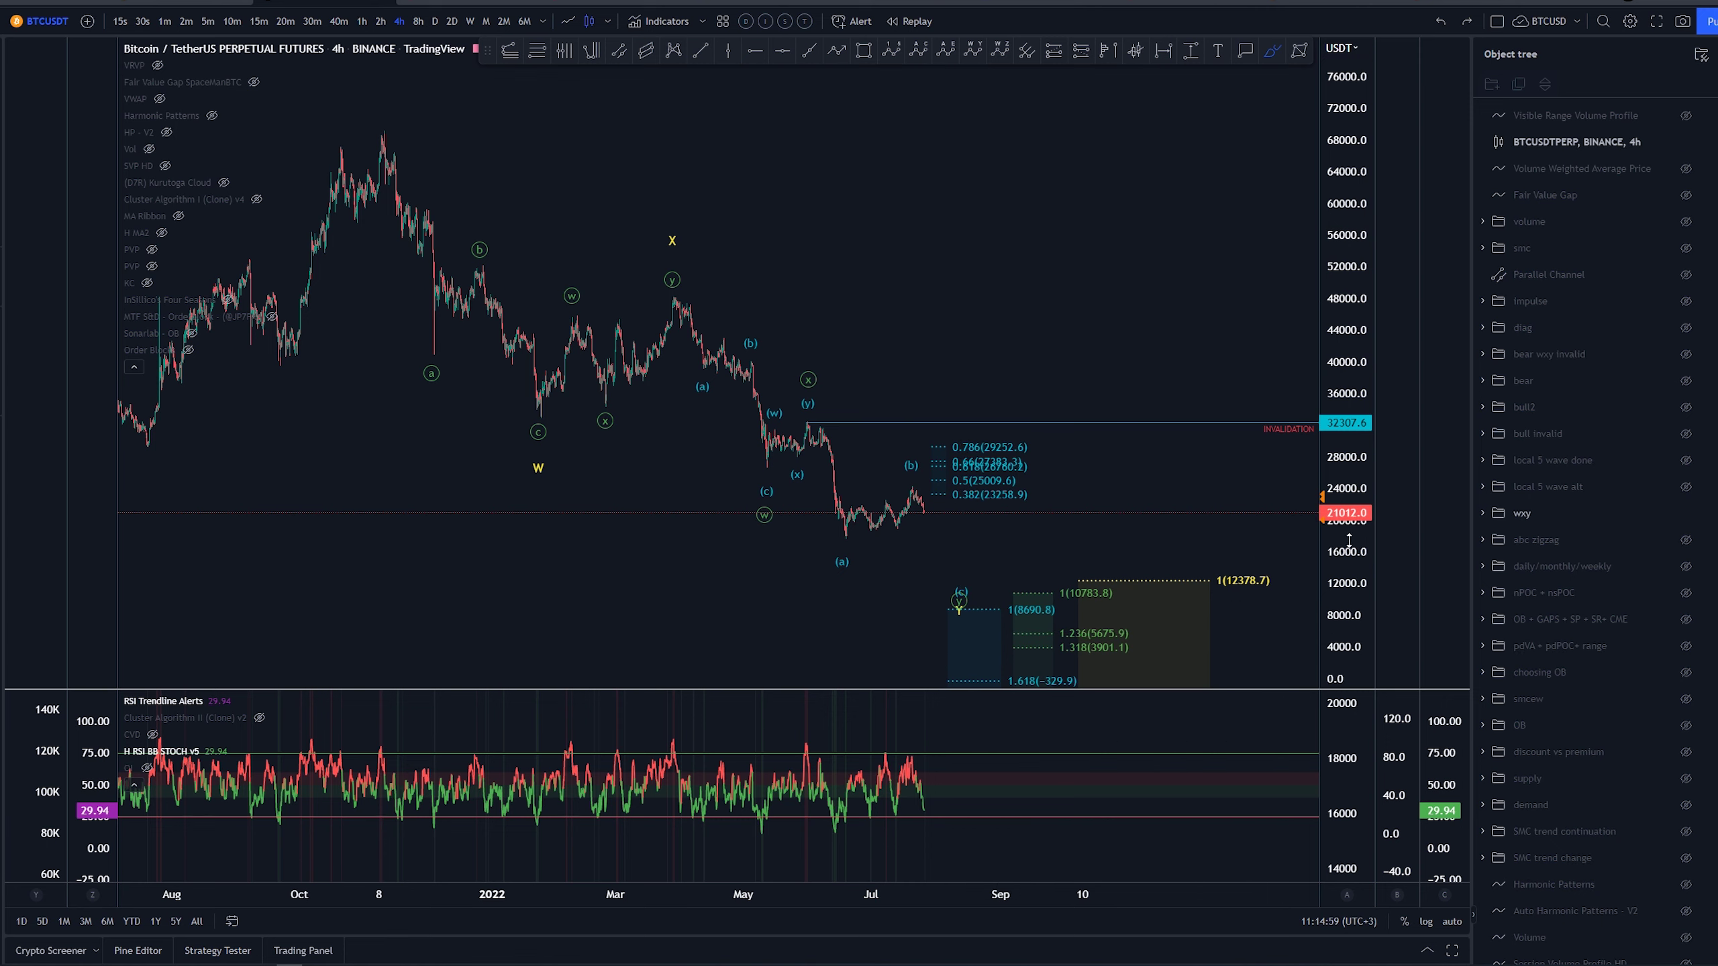
Circle the green x label and sketch the path from wave x to the Y target with the Brush, undoing both marks.
scroll(1162, 517, "up", 2)
left_click_drag(1105, 518, 1071, 351)
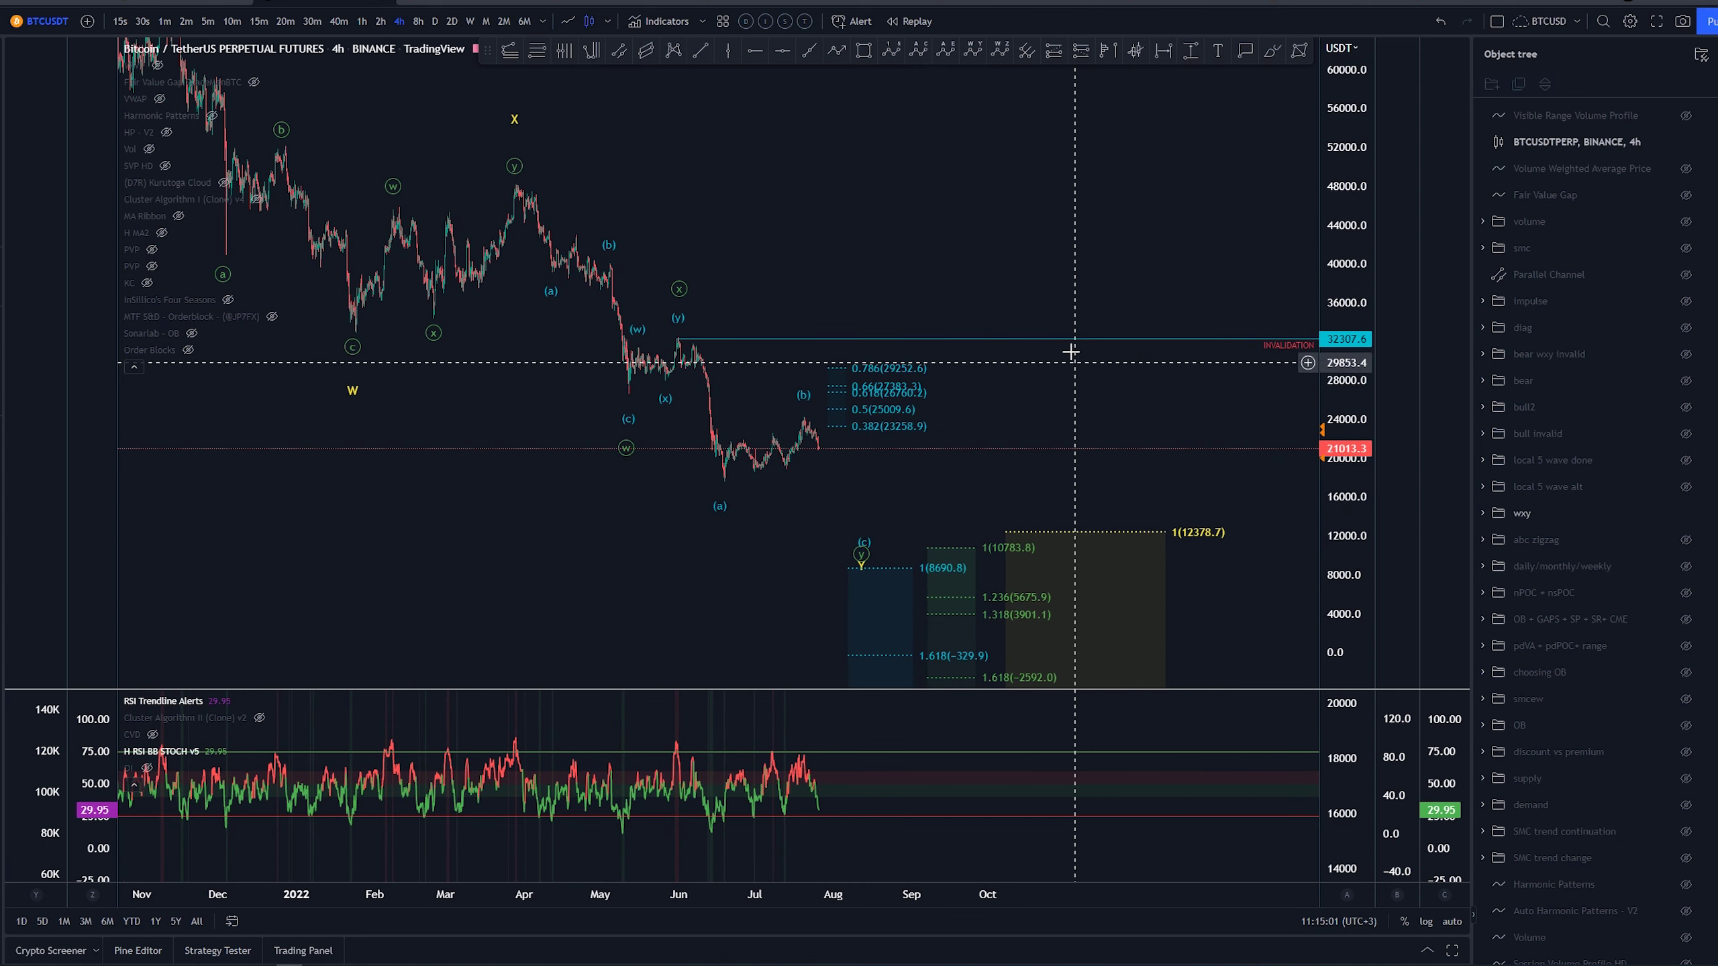
left_click_drag(690, 277, 664, 270)
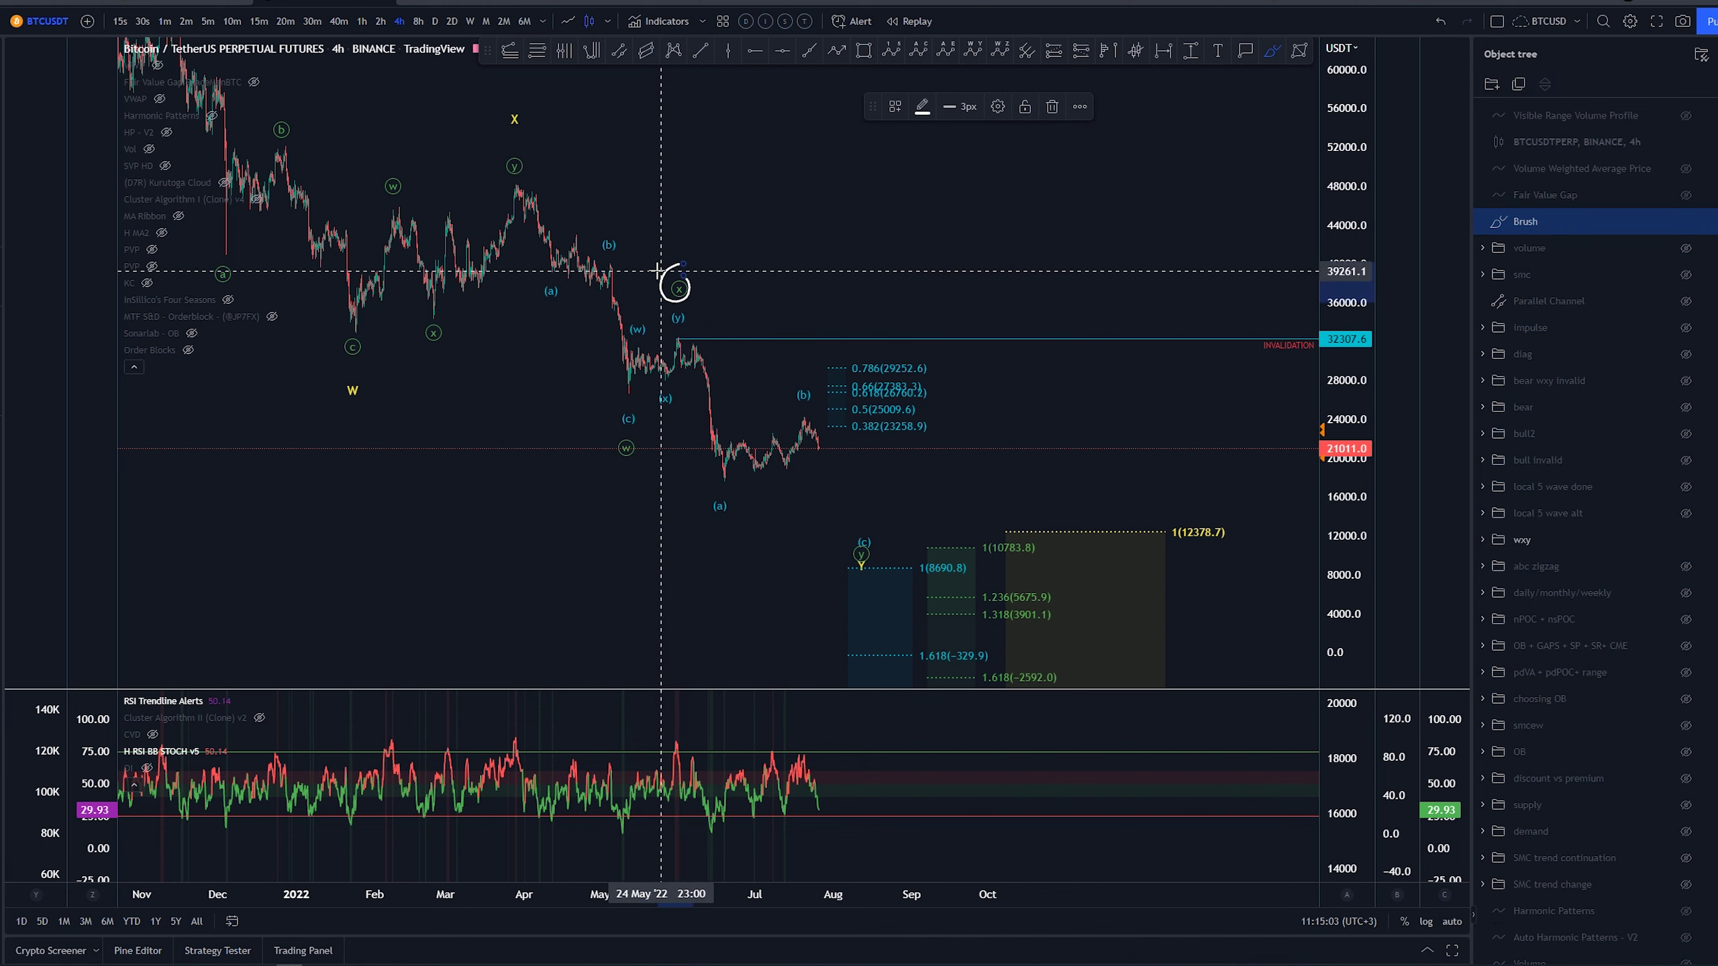
key("ctrl+z")
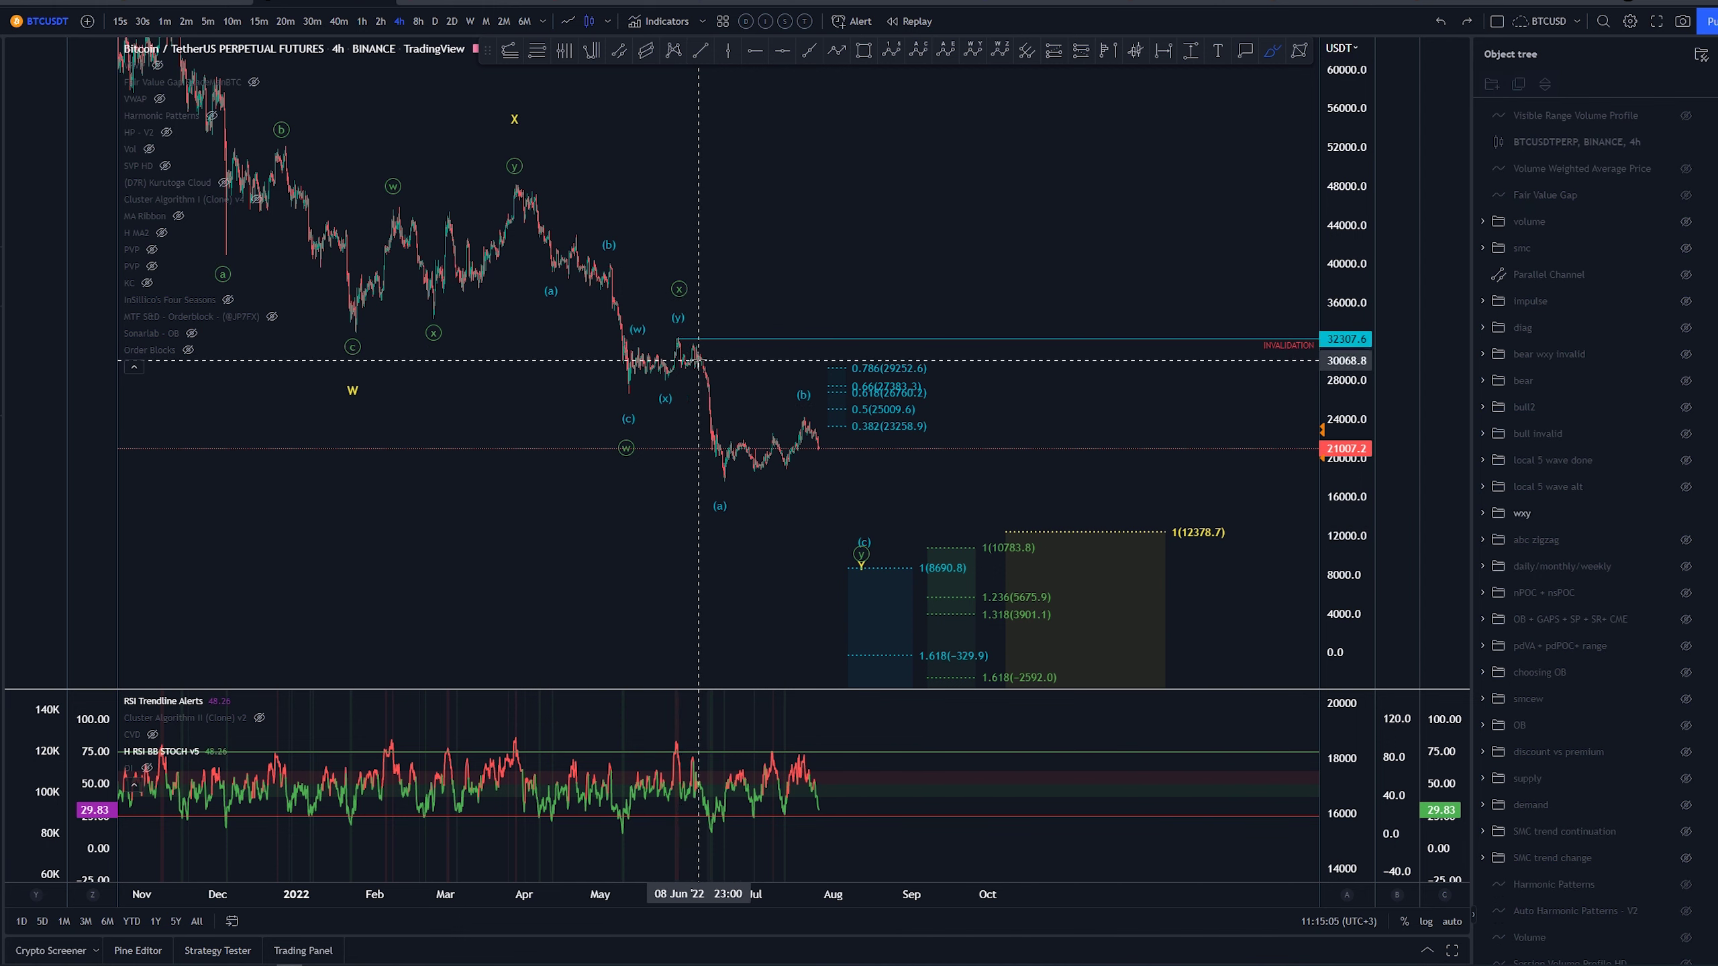
mouse_move(676, 342)
left_mouse_down()
mouse_move(716, 462)
mouse_move(804, 422)
mouse_move(863, 575)
left_mouse_up()
key("ctrl+z")
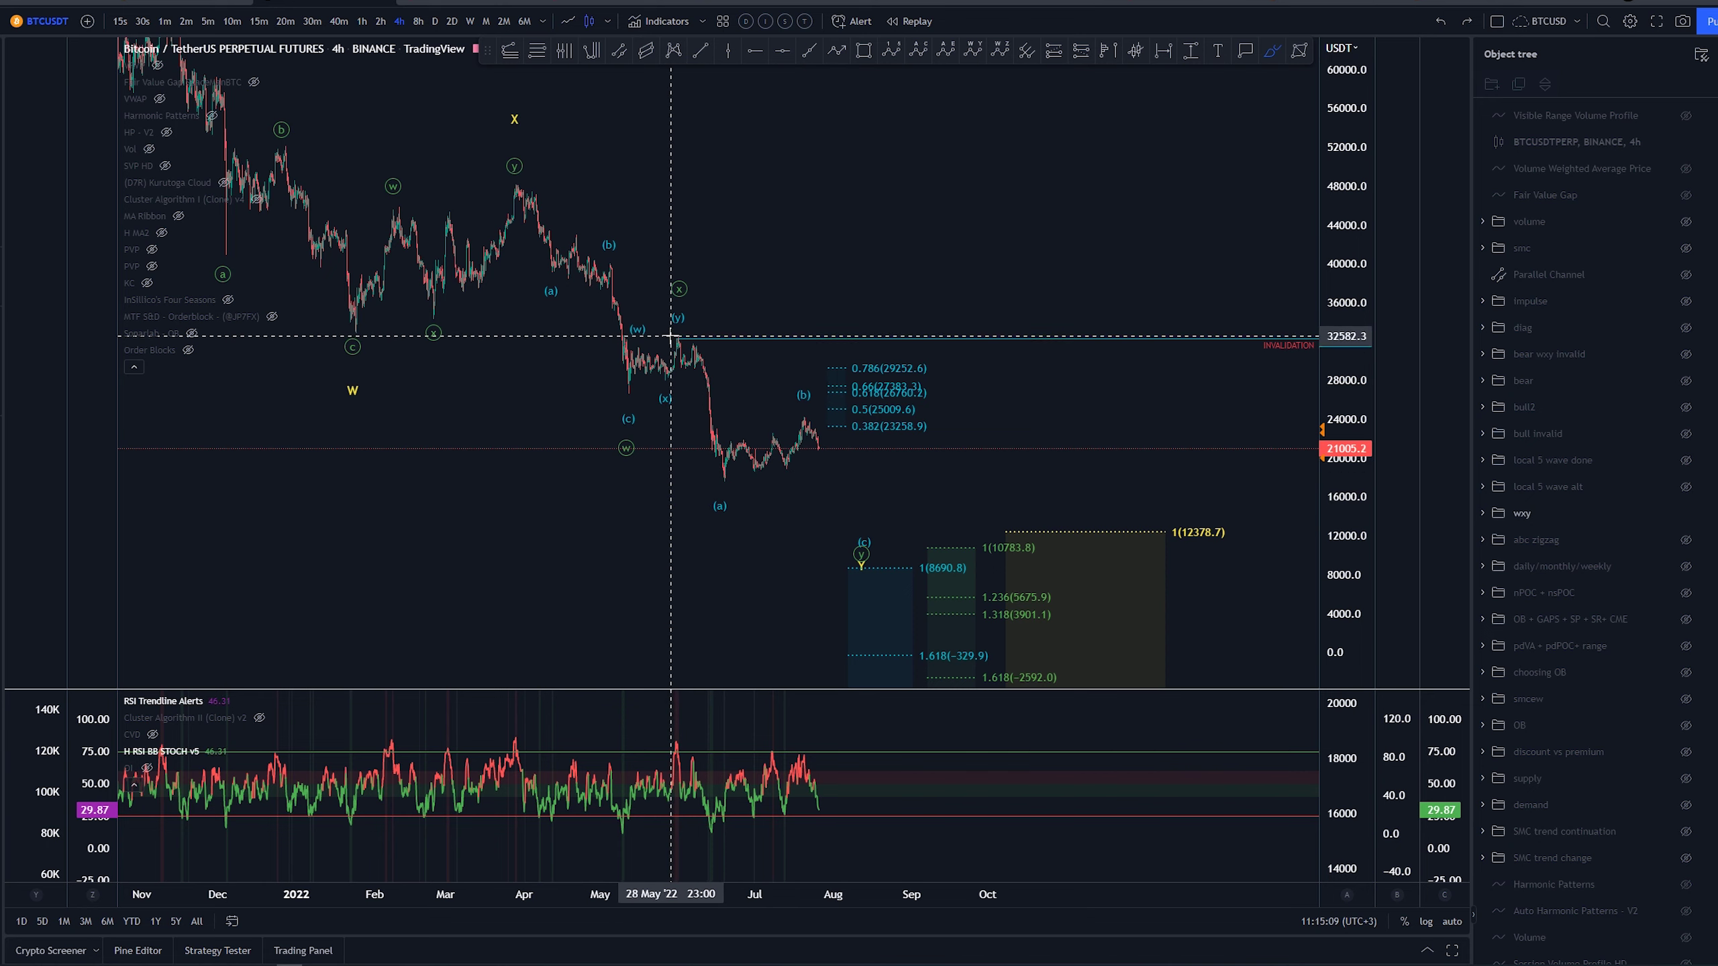
Mark the (b) rebound, the area near (w) and the green x label with temporary brush strokes, undoing each one.
left_click_drag(798, 403, 792, 399)
key("ctrl+z")
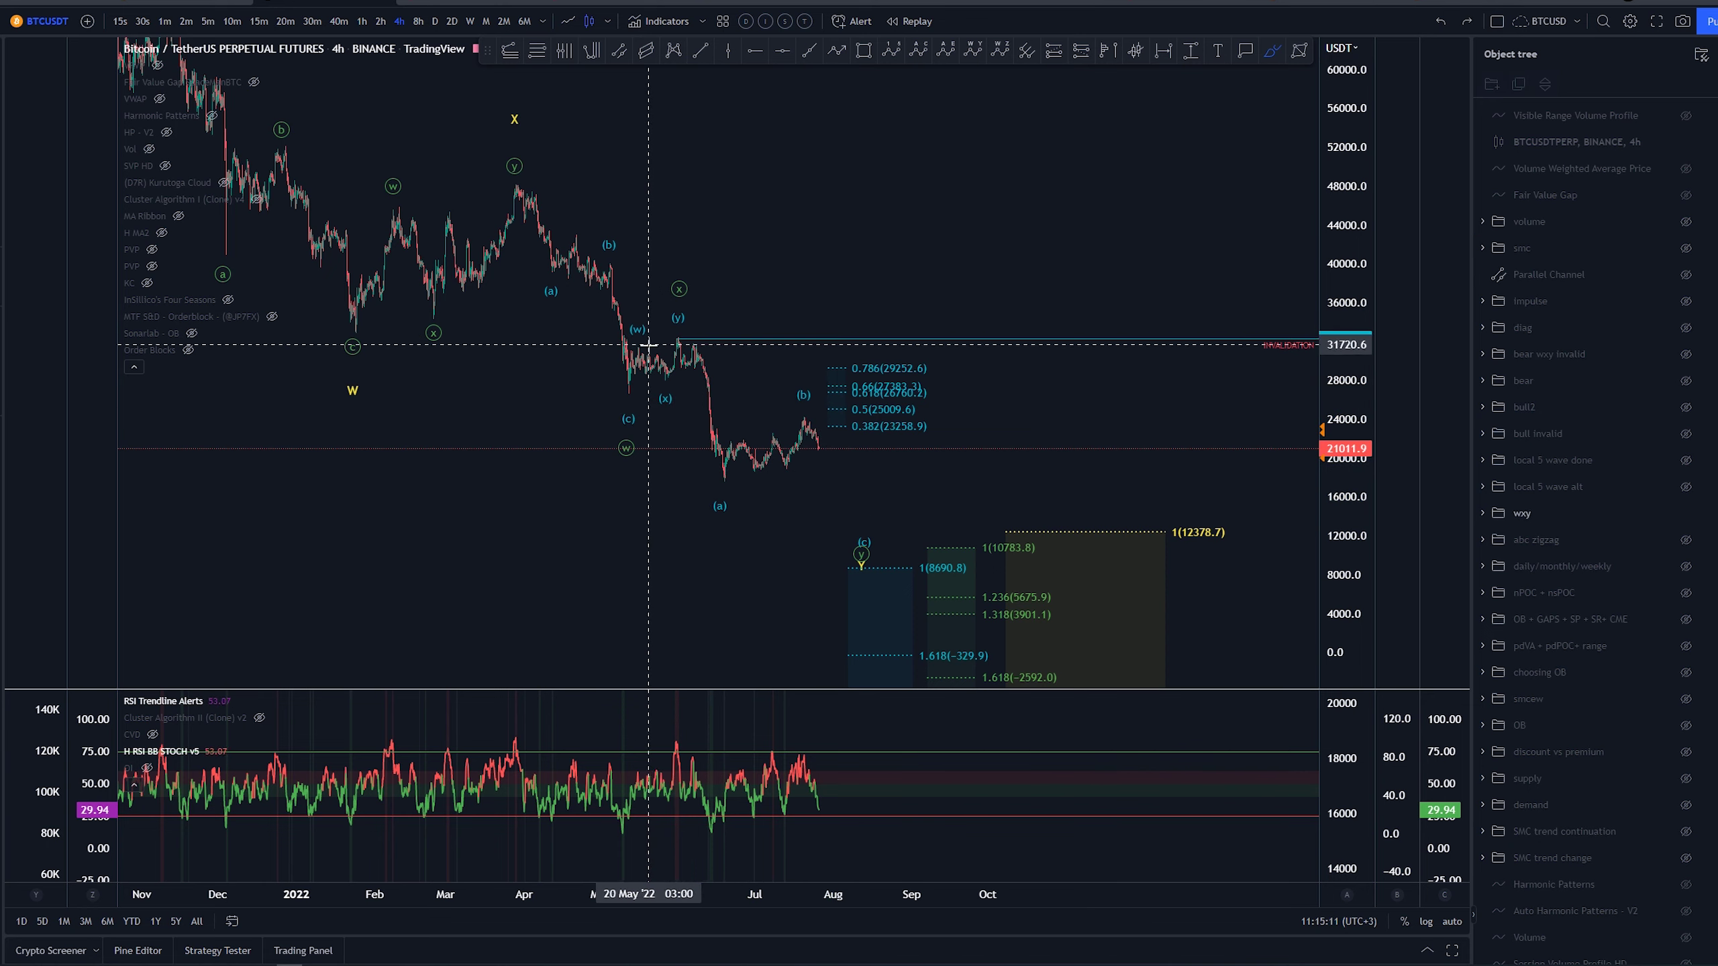
left_click_drag(649, 344, 614, 352)
key("ctrl+z")
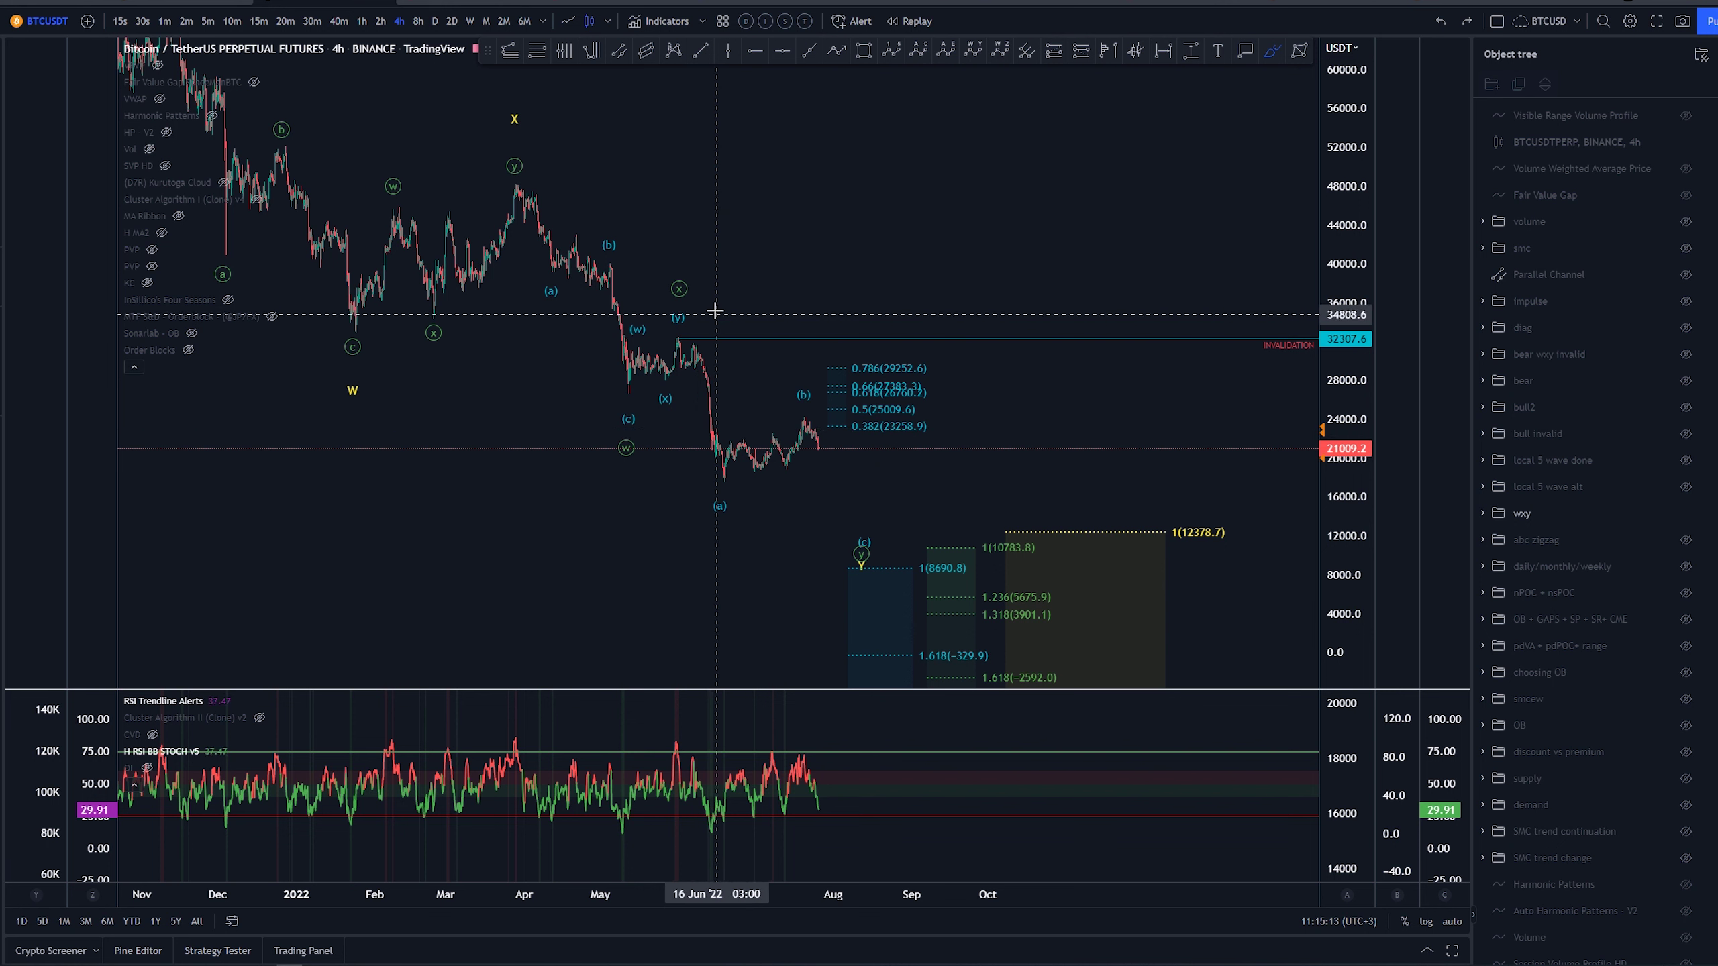
left_click_drag(682, 271, 672, 273)
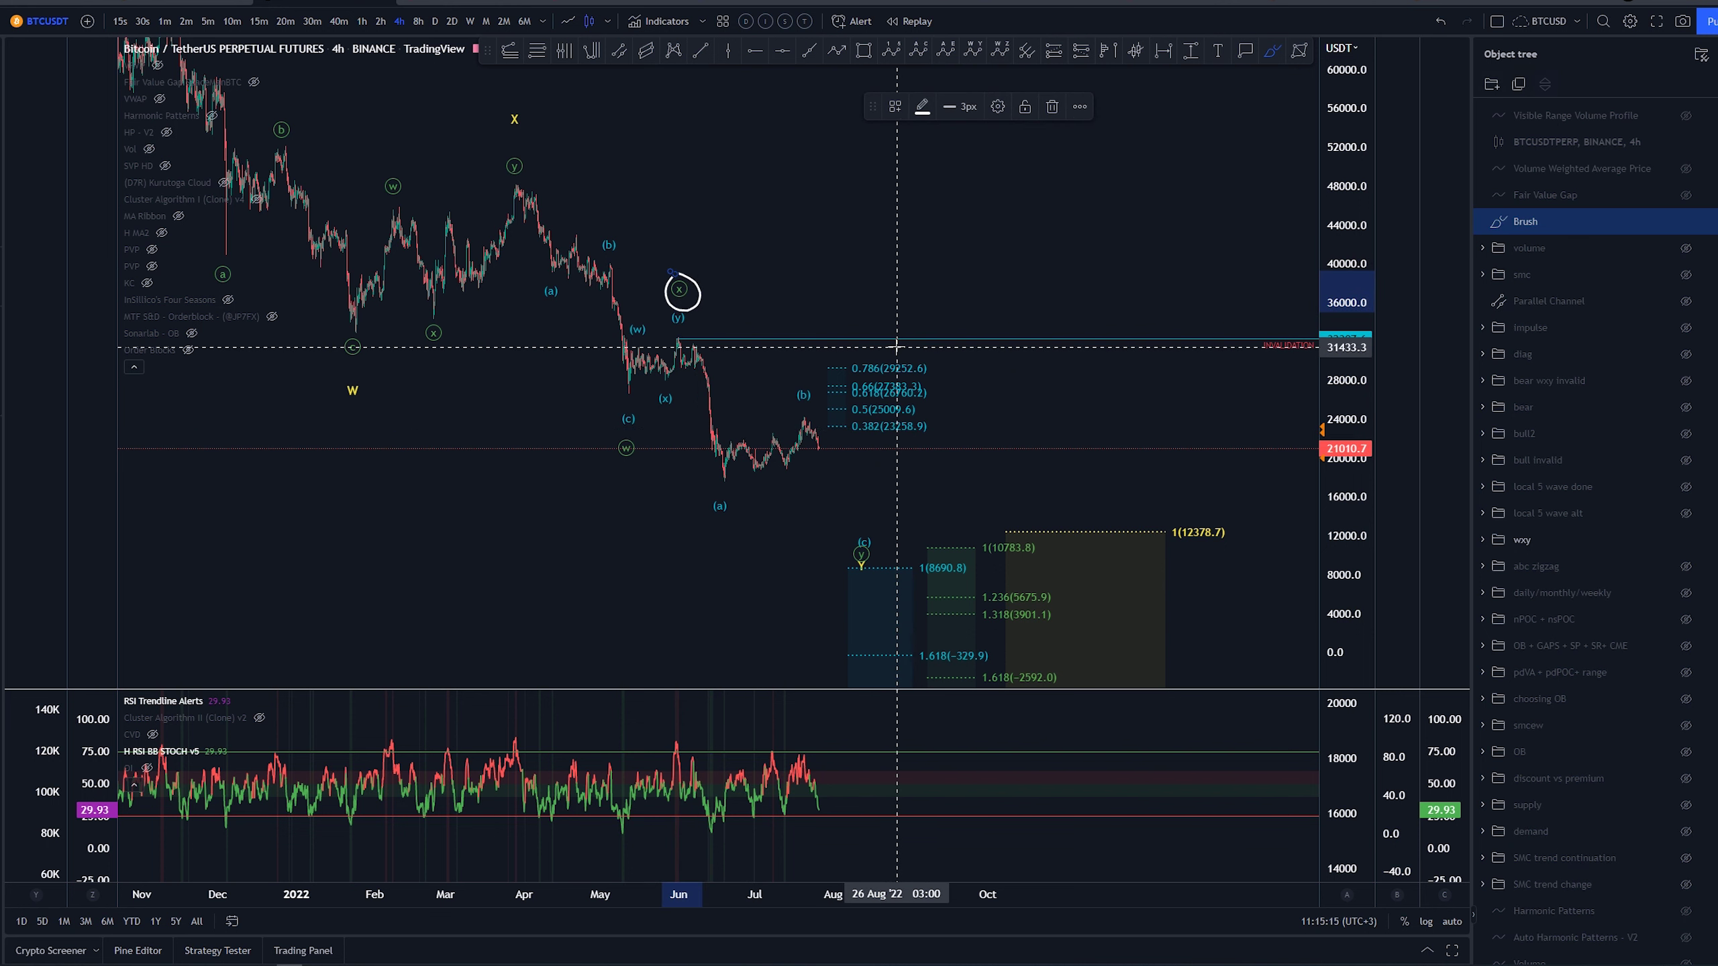
key("ctrl+z")
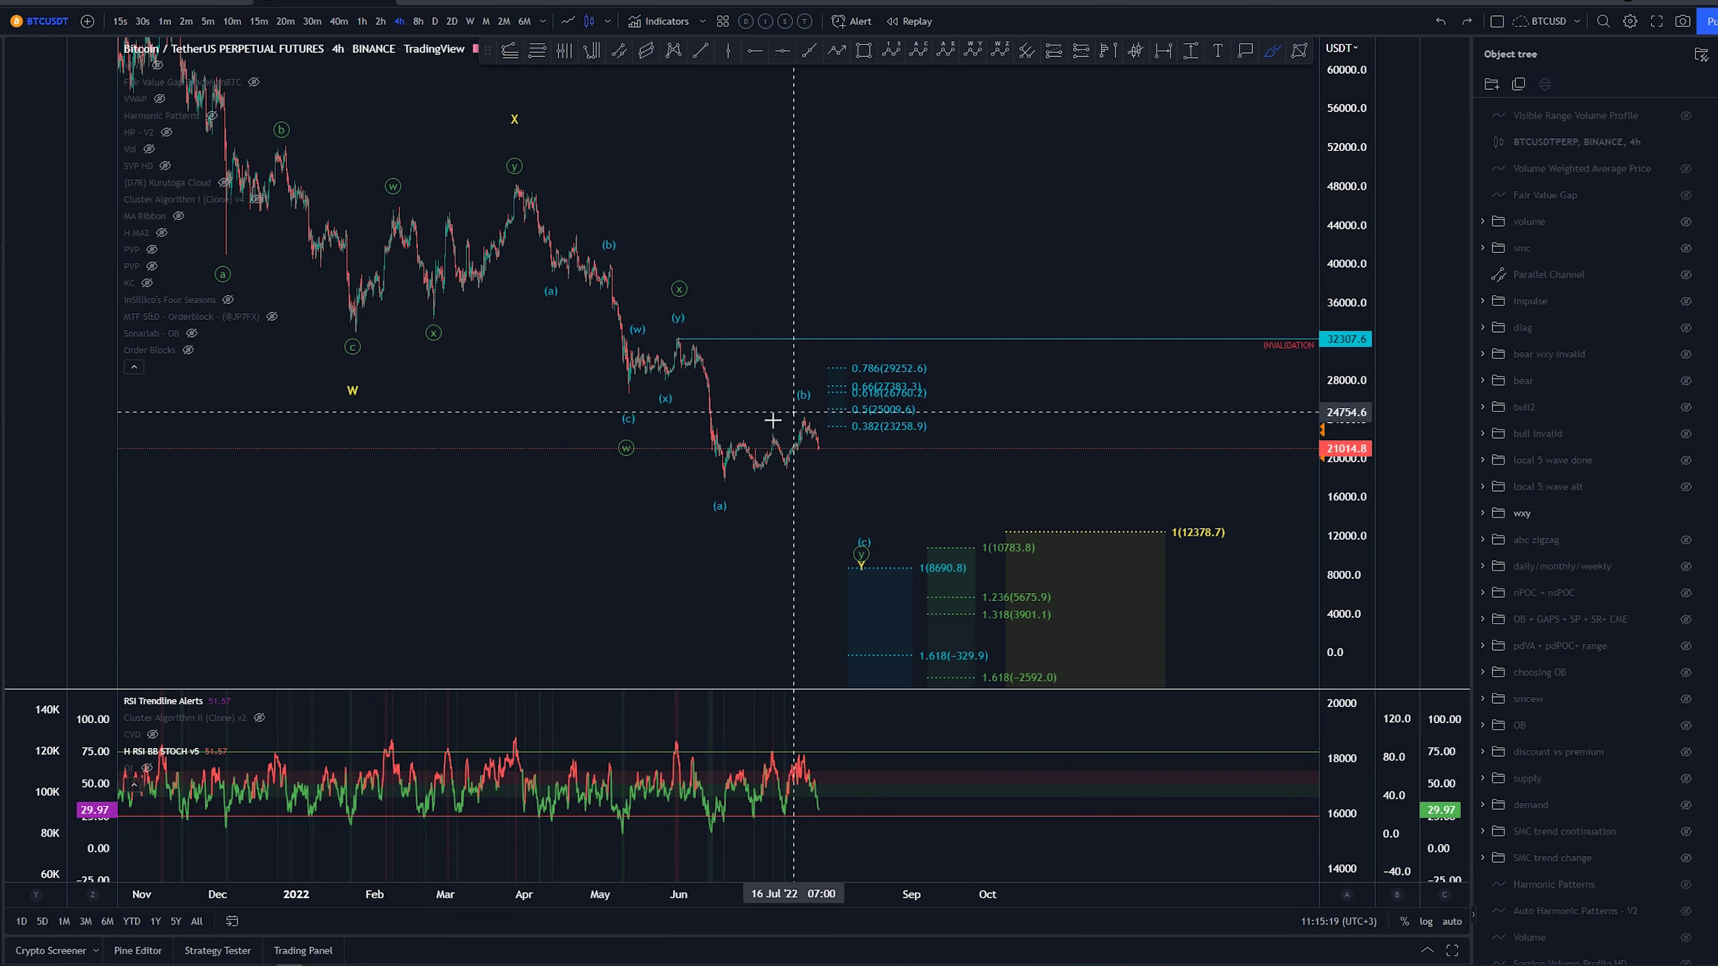
left_click_drag(772, 420, 764, 416)
key("ctrl+z")
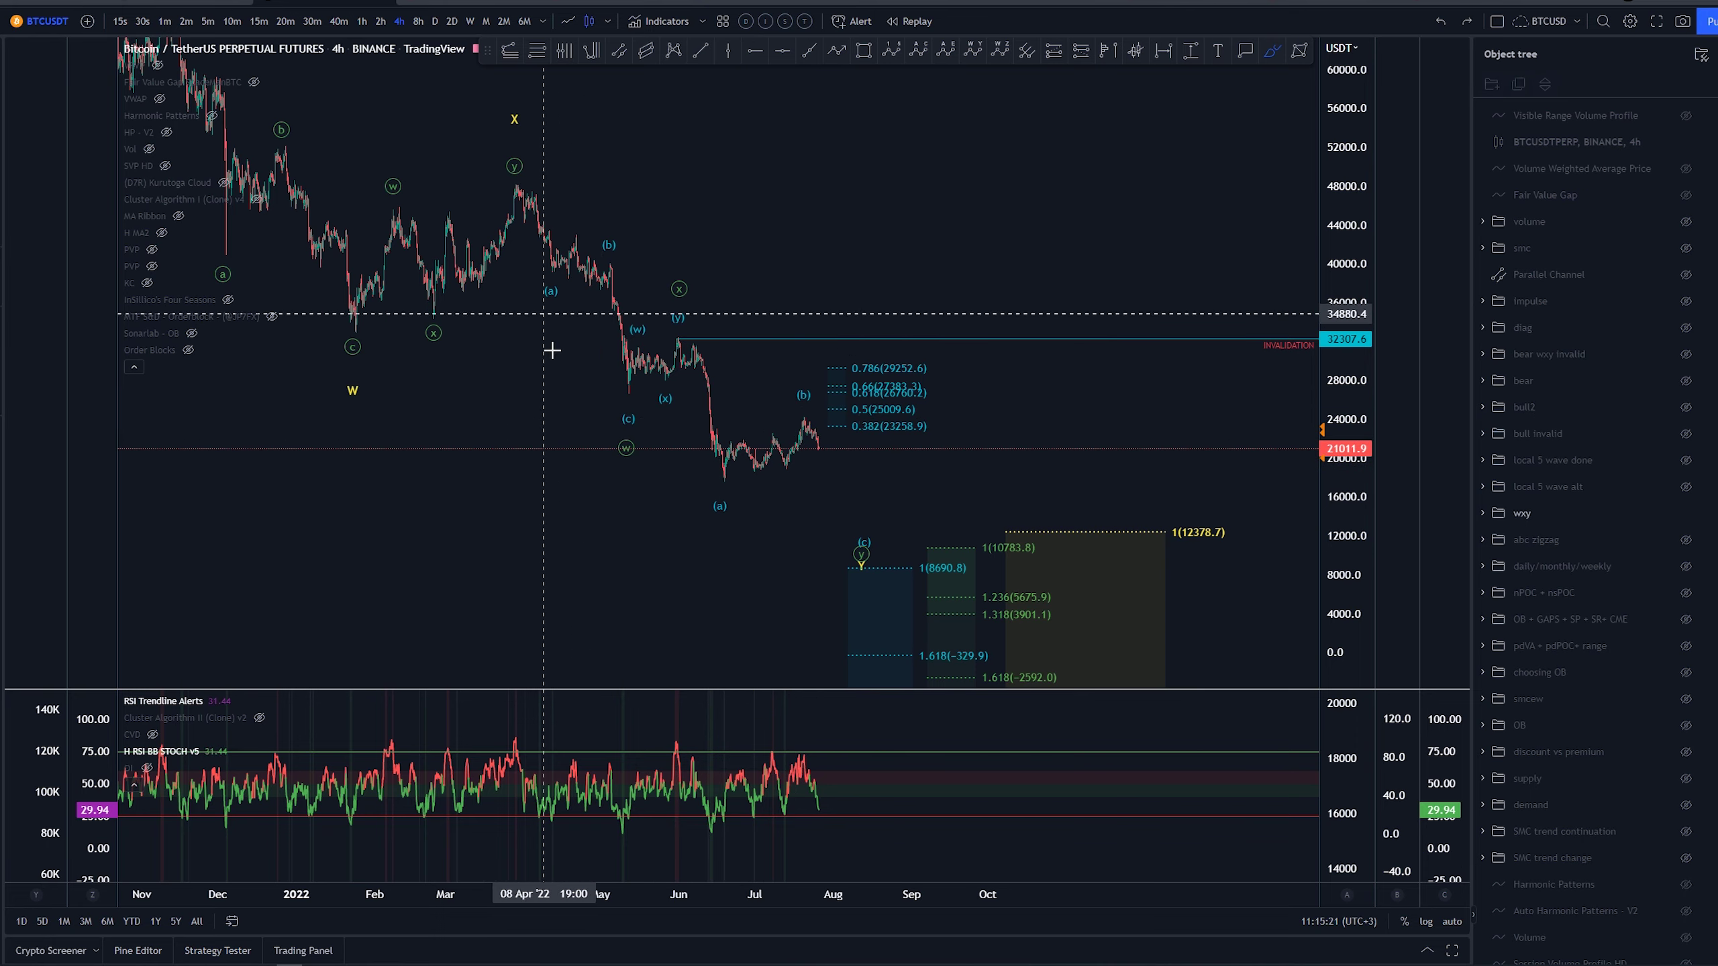
Brush temporary marks at the (b) rebound and wave x, underline the (a) low out to mid-August, and undo the marks.
key("Escape")
scroll(854, 192, "down", 2)
left_click_drag(904, 205, 926, 291)
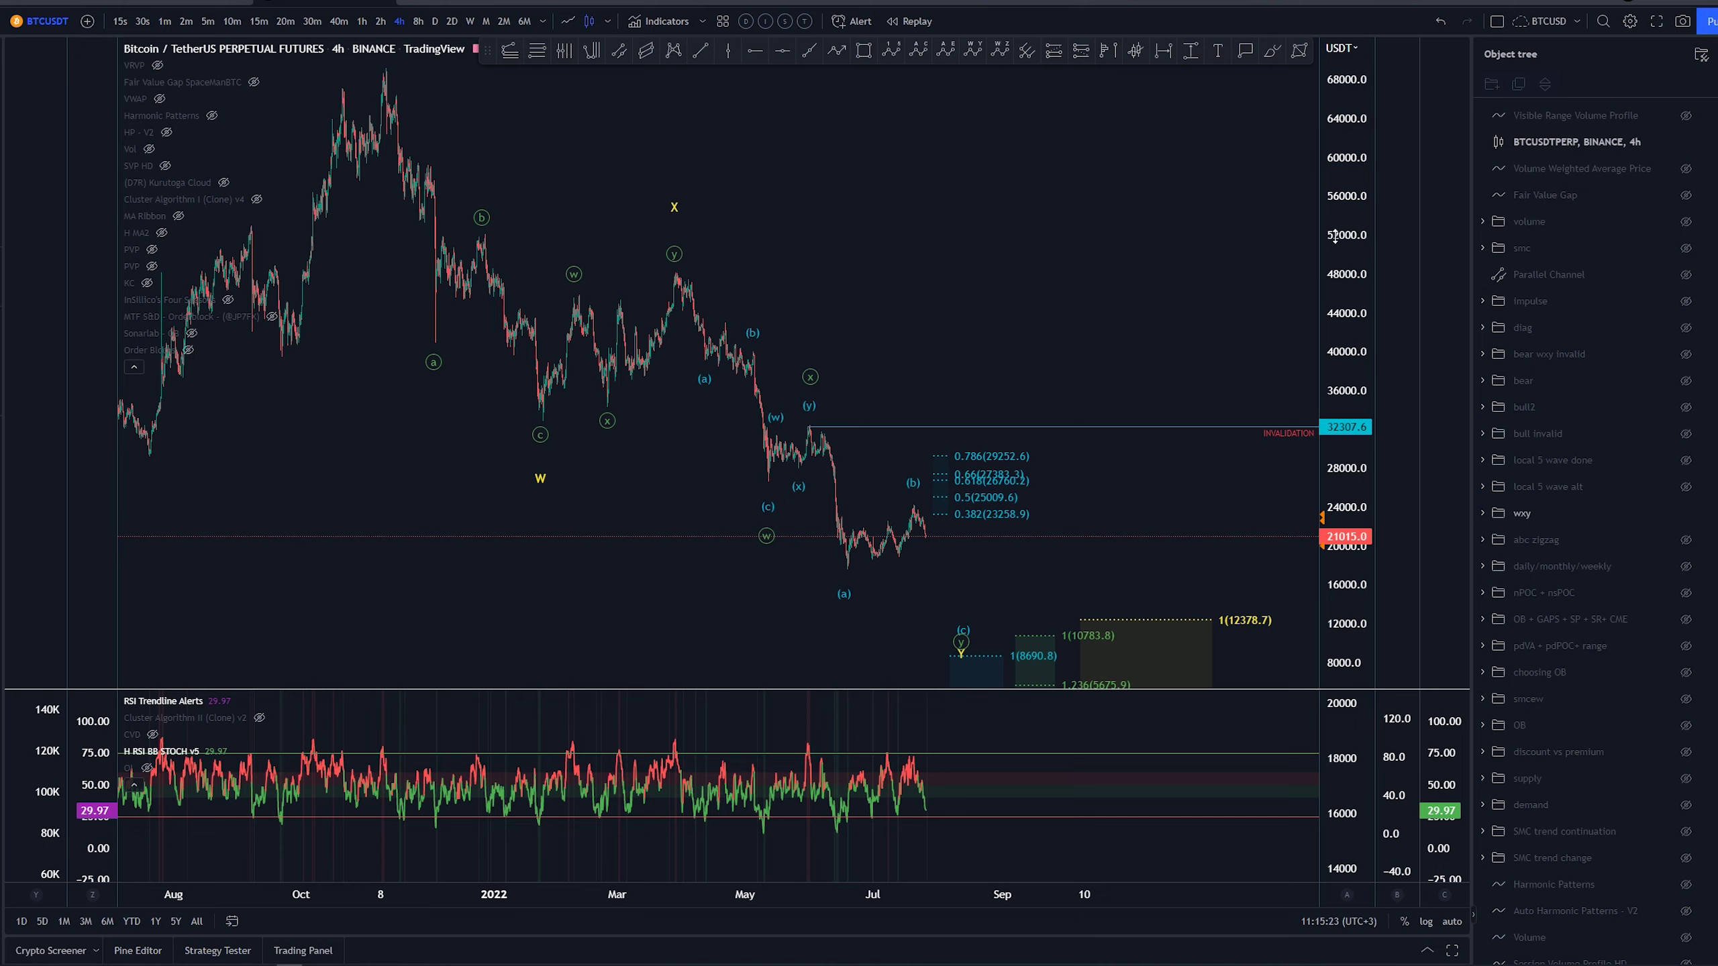
left_click_drag(1335, 238, 1335, 287)
left_click_drag(1204, 288, 1161, 243)
left_click(1272, 54)
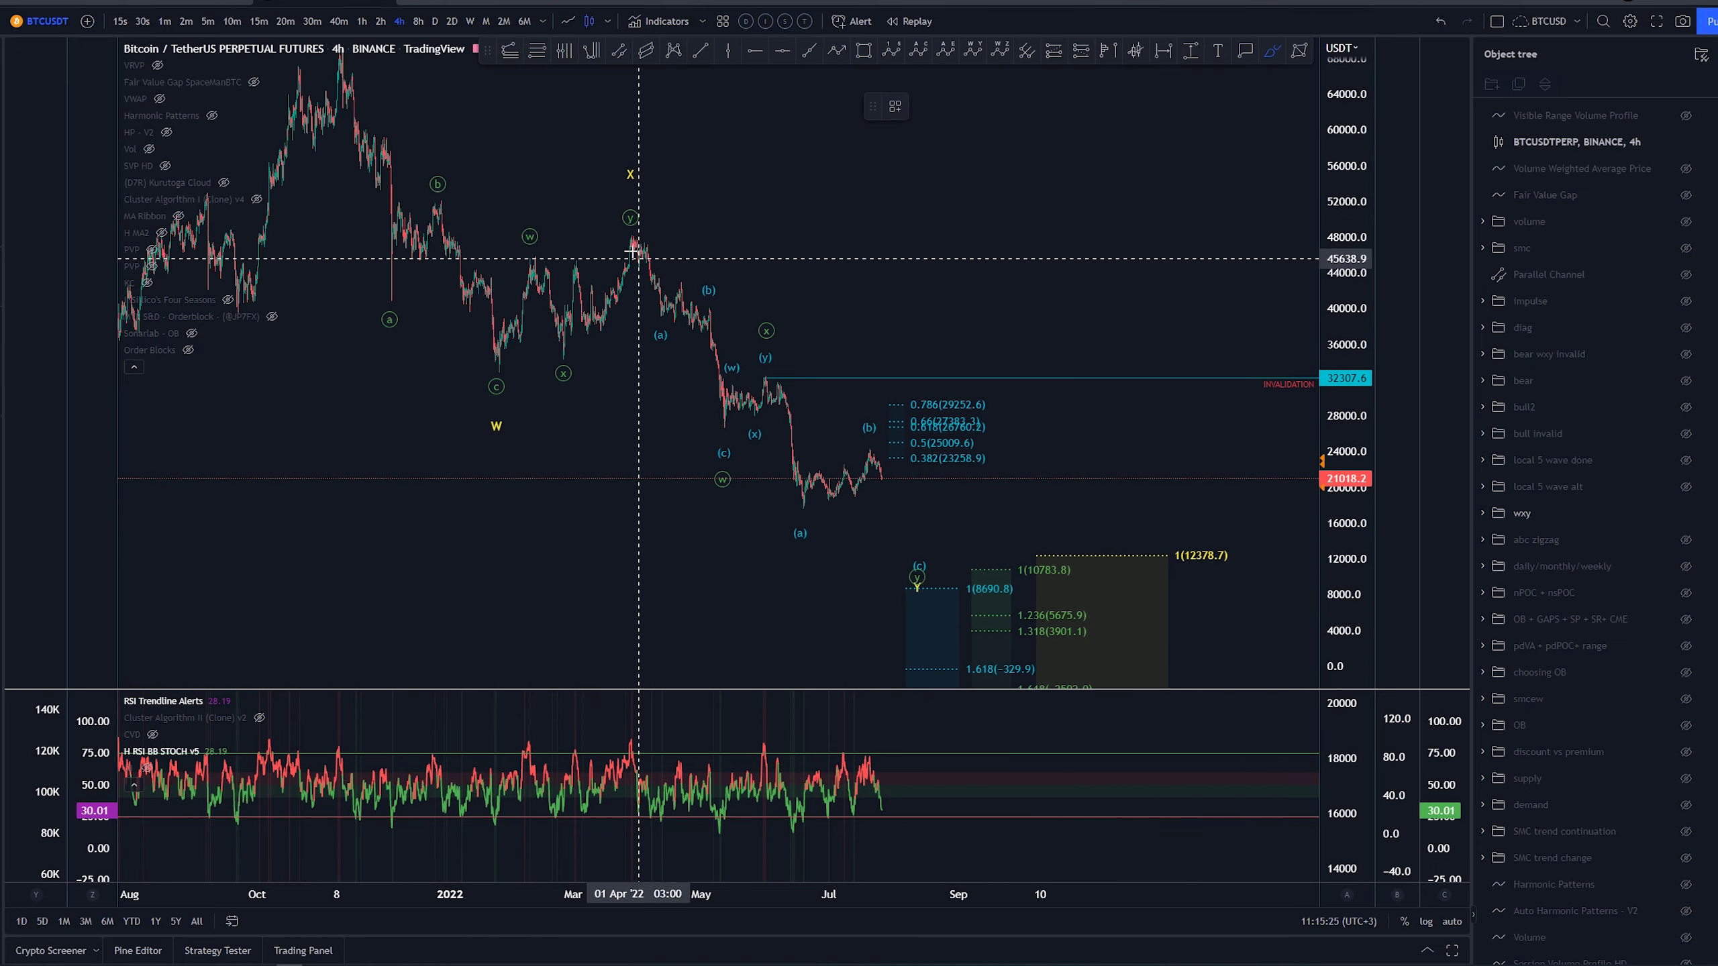
mouse_move(856, 441)
left_mouse_down()
mouse_move(801, 521)
mouse_move(814, 440)
left_mouse_up()
key("ctrl+z")
mouse_move(767, 356)
left_mouse_down()
mouse_move(722, 391)
mouse_move(763, 369)
mouse_move(771, 318)
left_mouse_up()
key("ctrl+z")
key("ctrl+z")
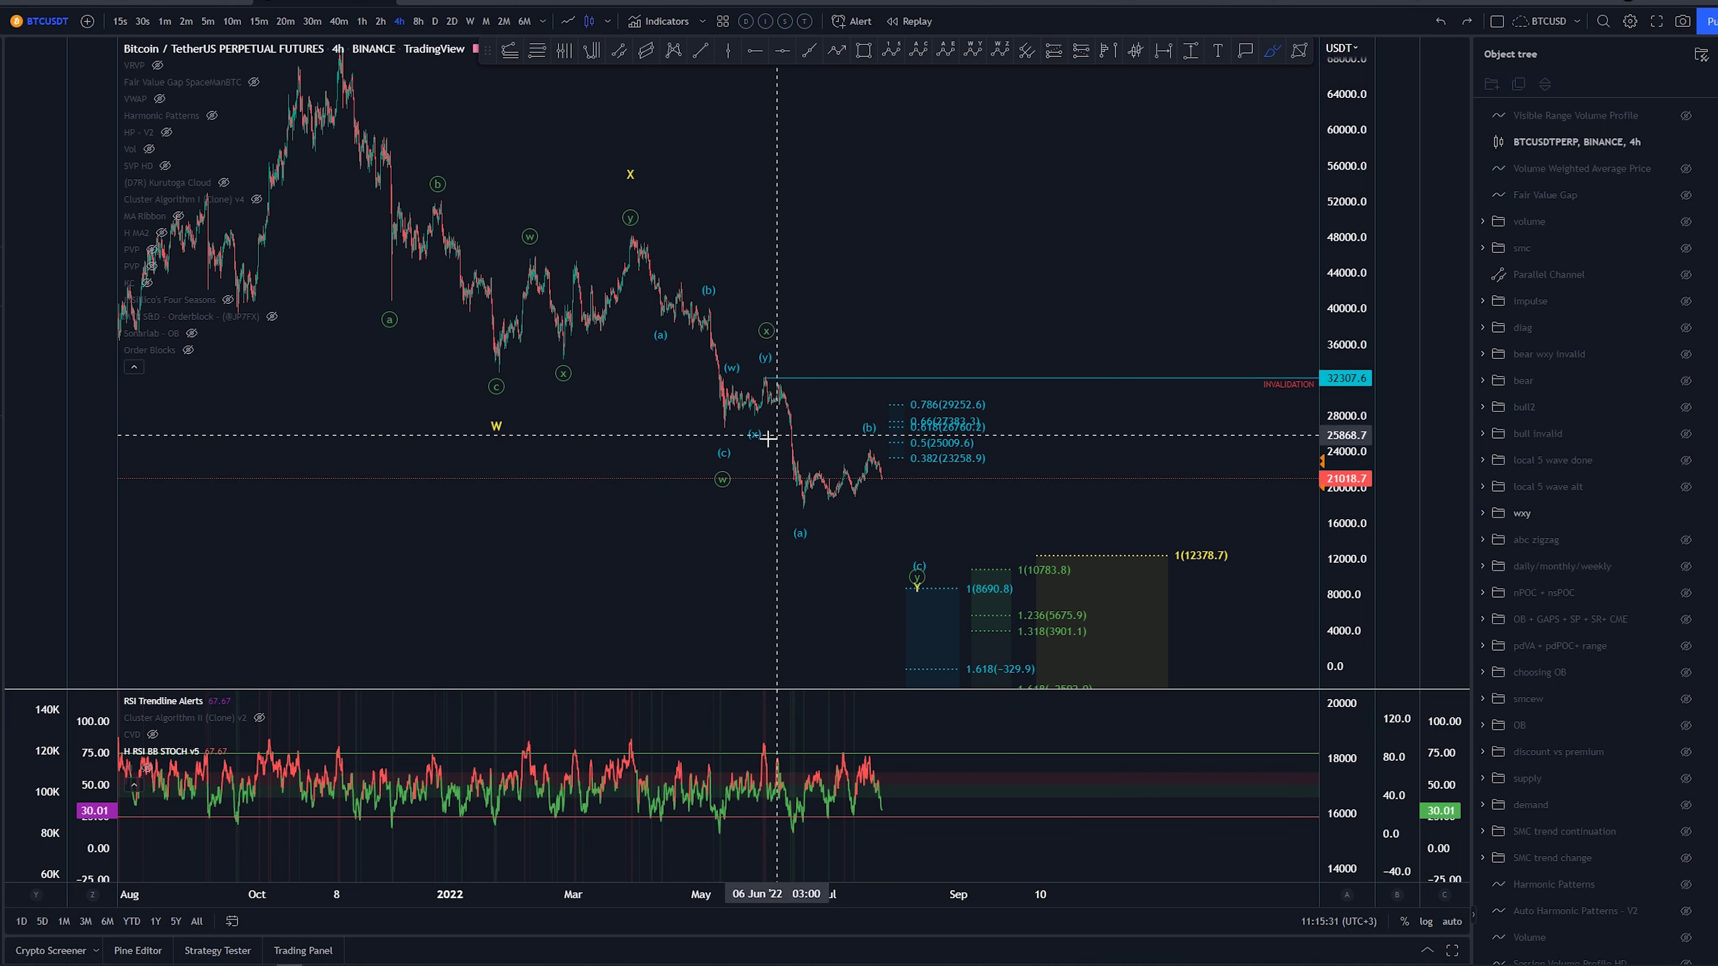
left_click_drag(802, 506, 927, 510)
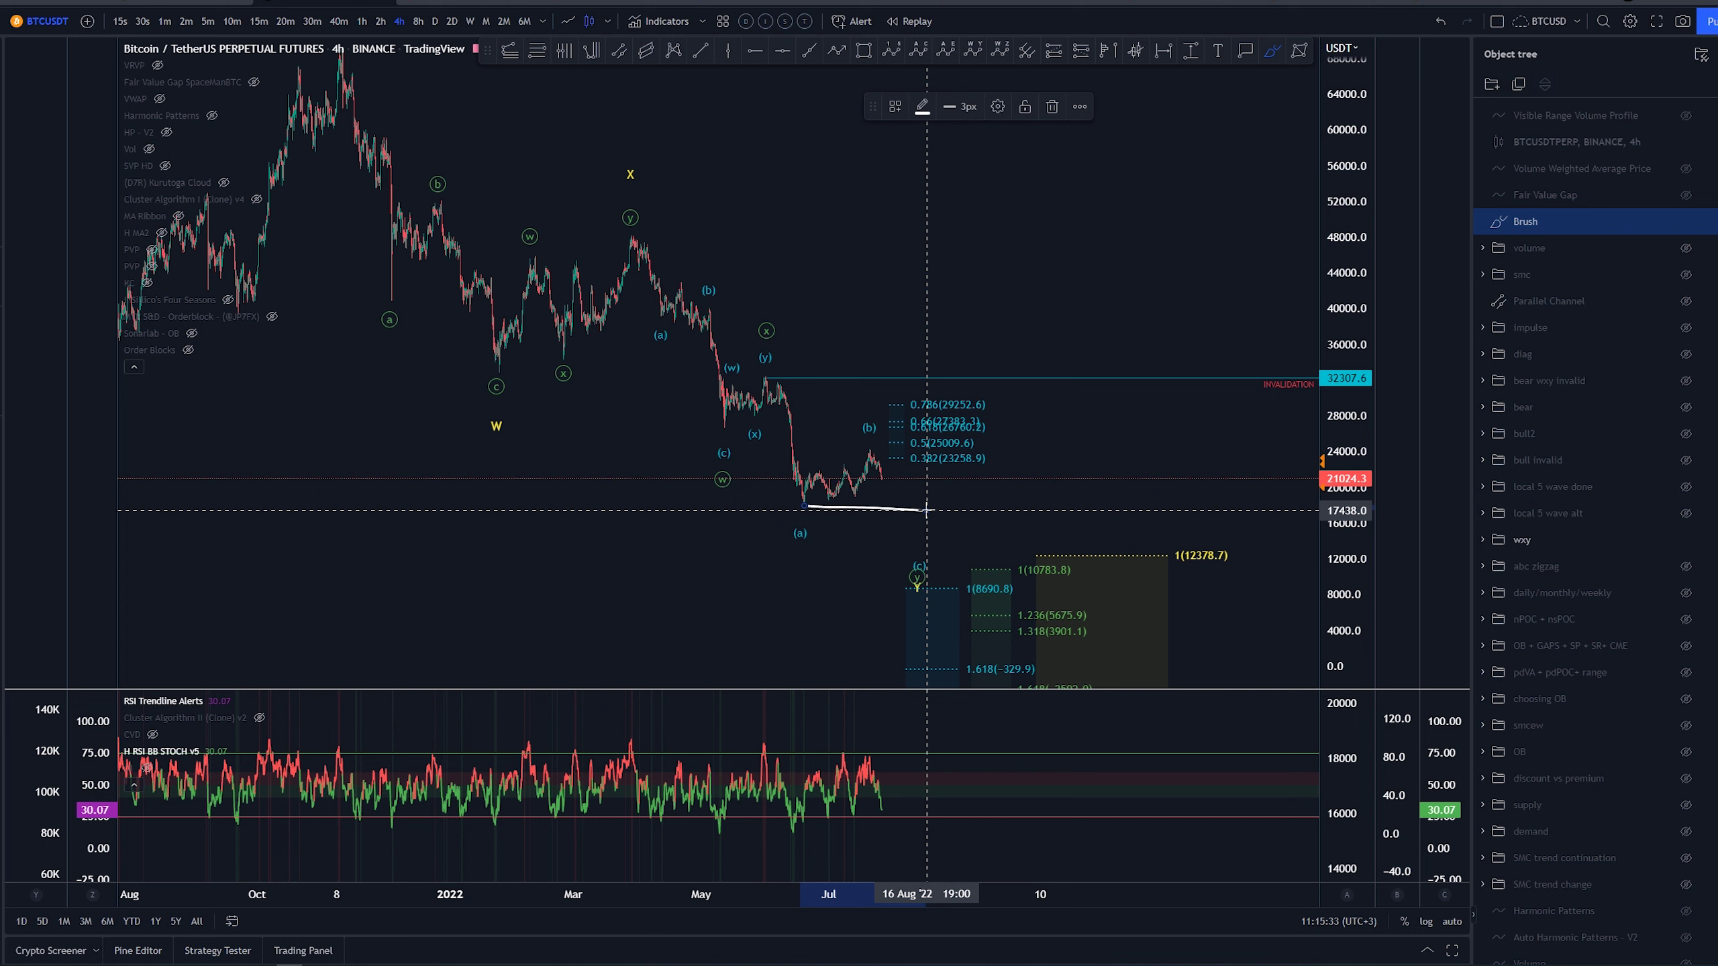
key("ctrl+z")
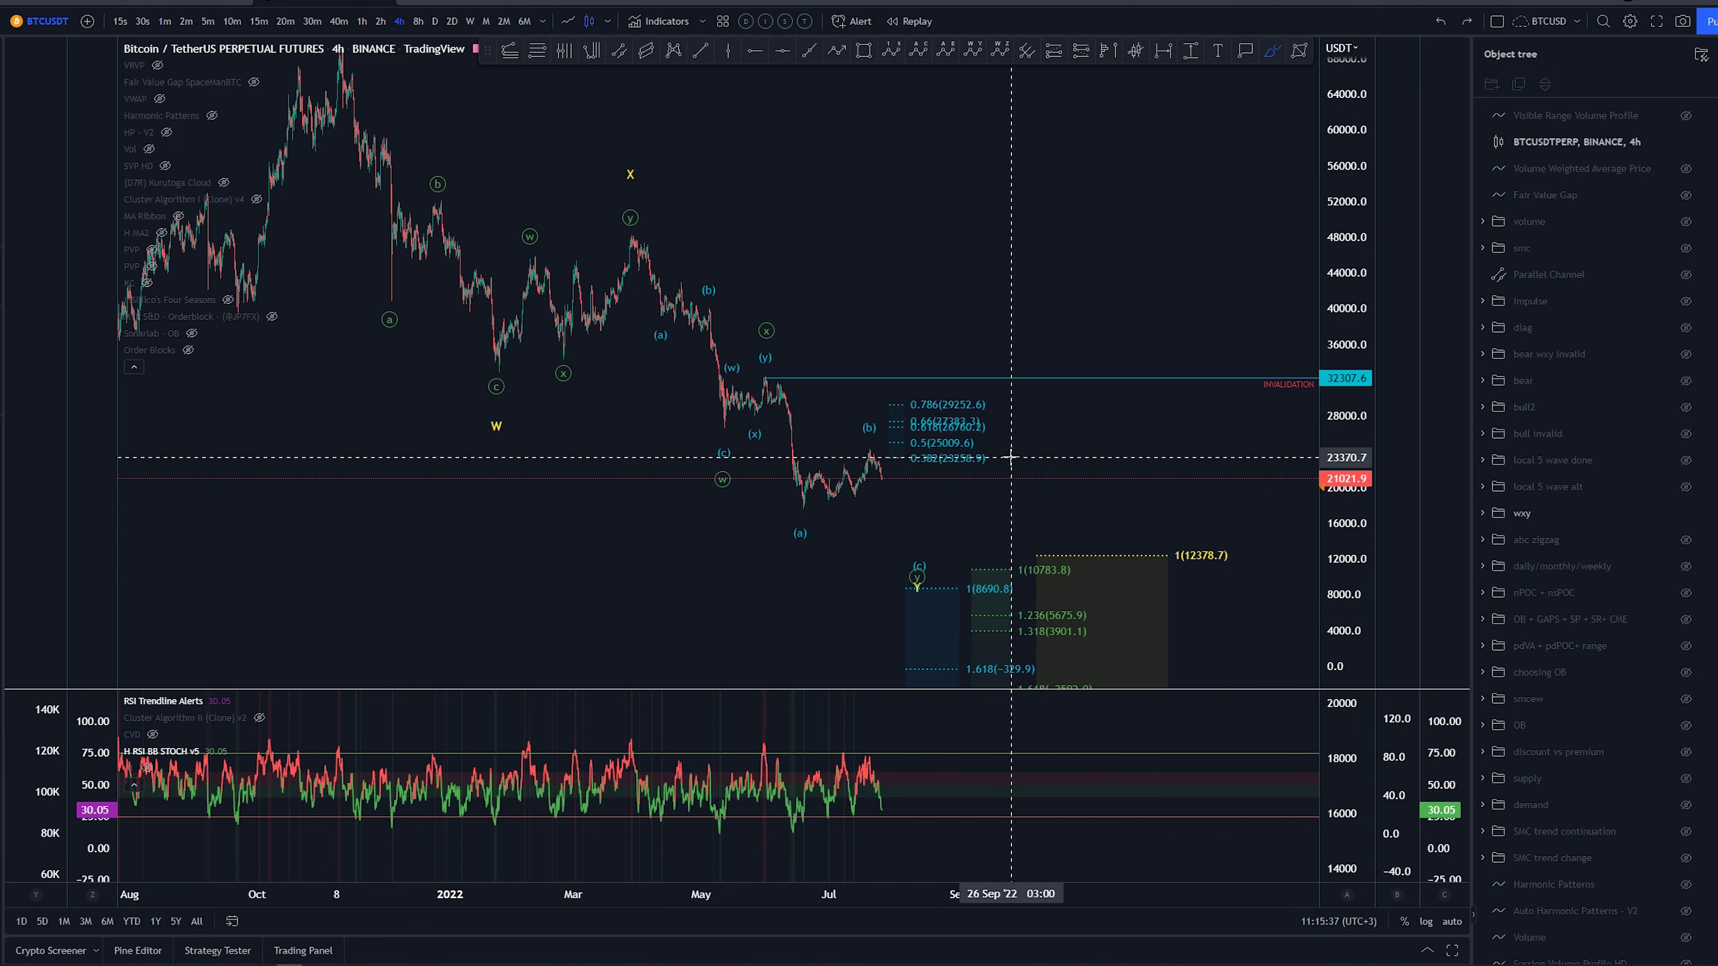
Hide the wxy drawing group and briefly mark the latest price action with the Brush.
mouse_move(1689, 516)
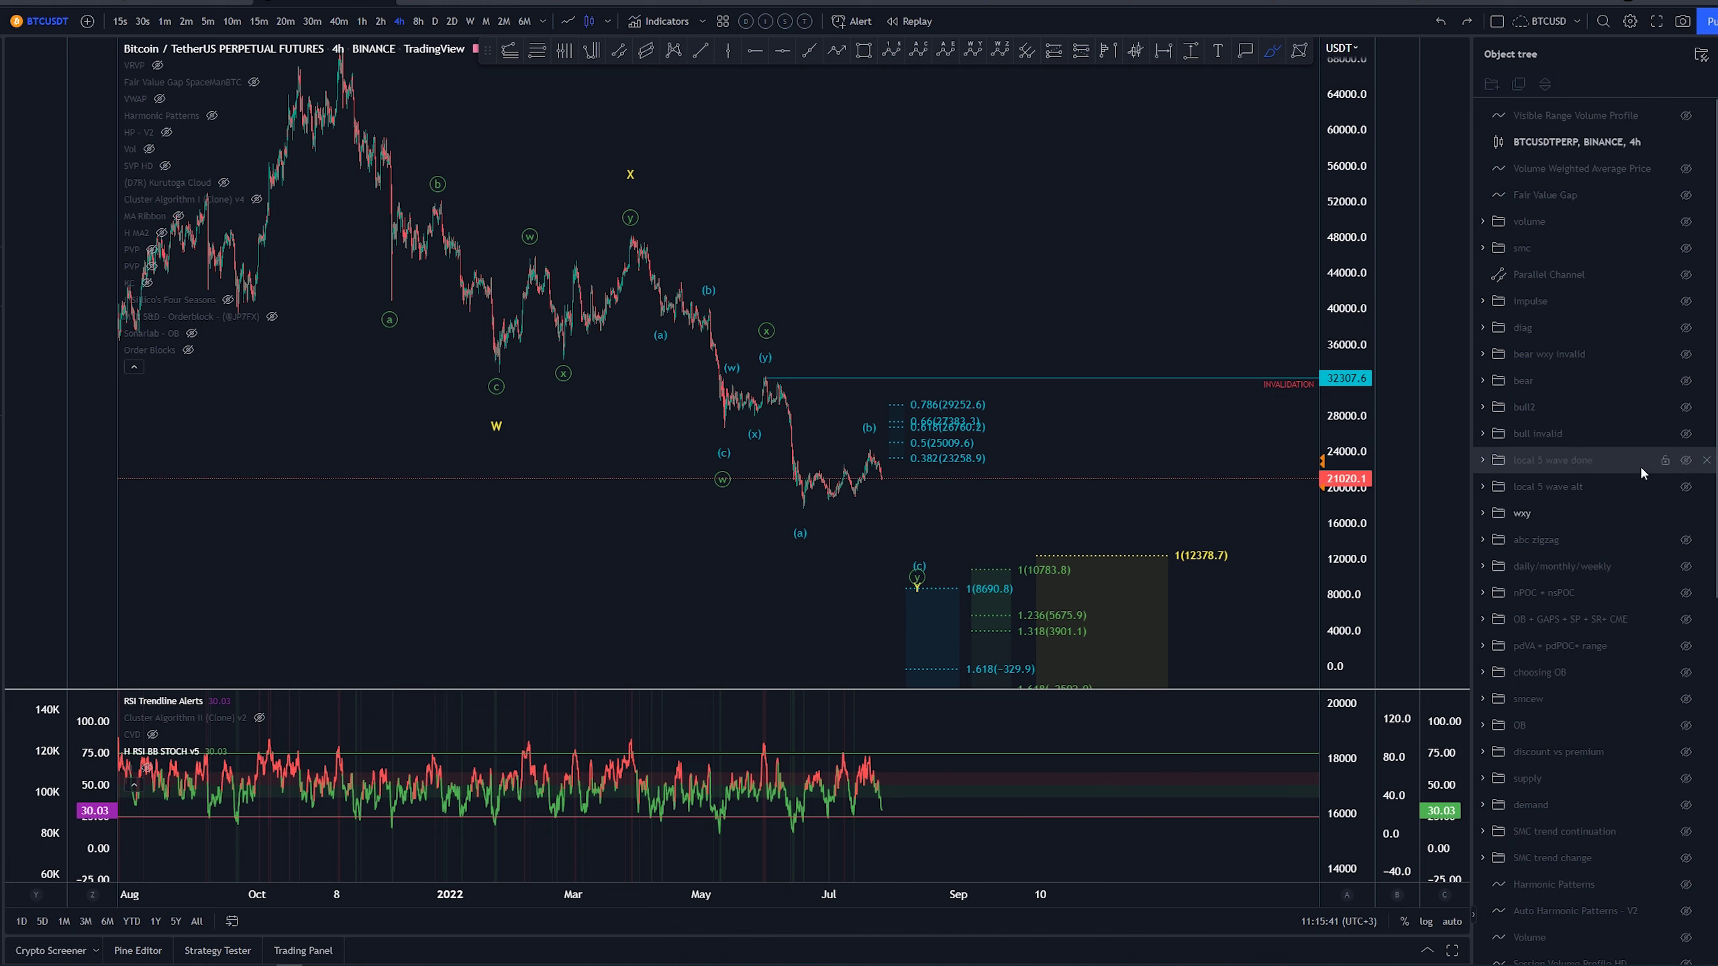
left_click(1556, 514)
left_click(1687, 514)
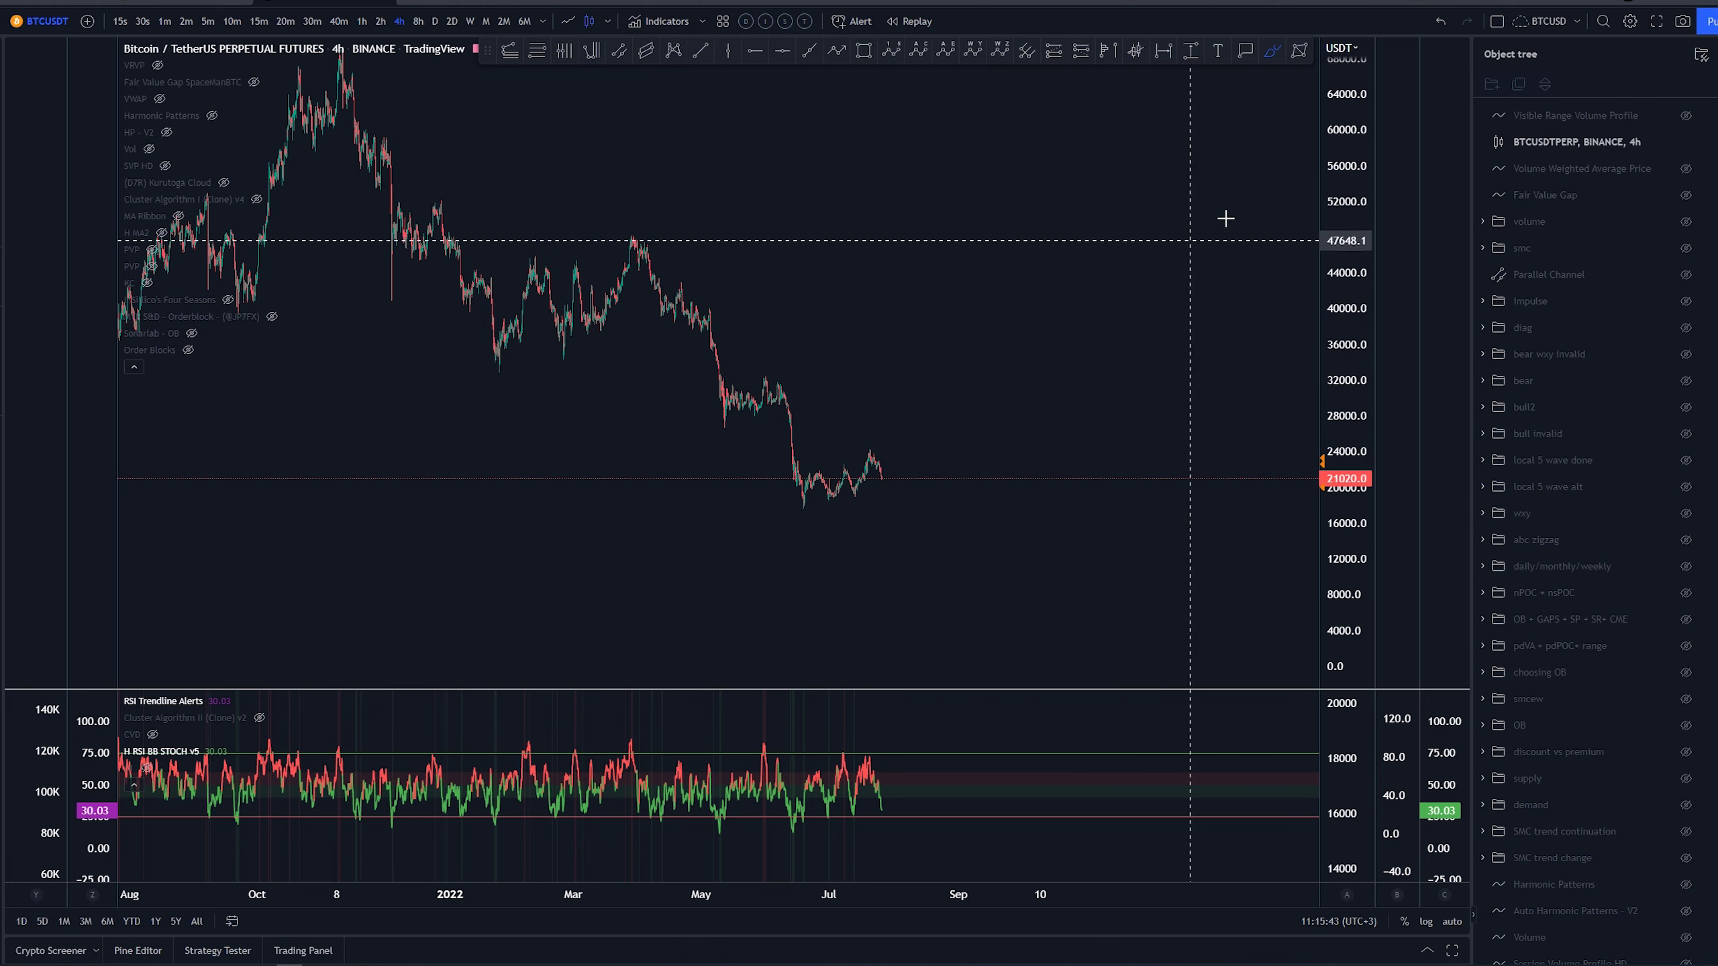
left_click_drag(893, 436, 824, 447)
key("ctrl+z")
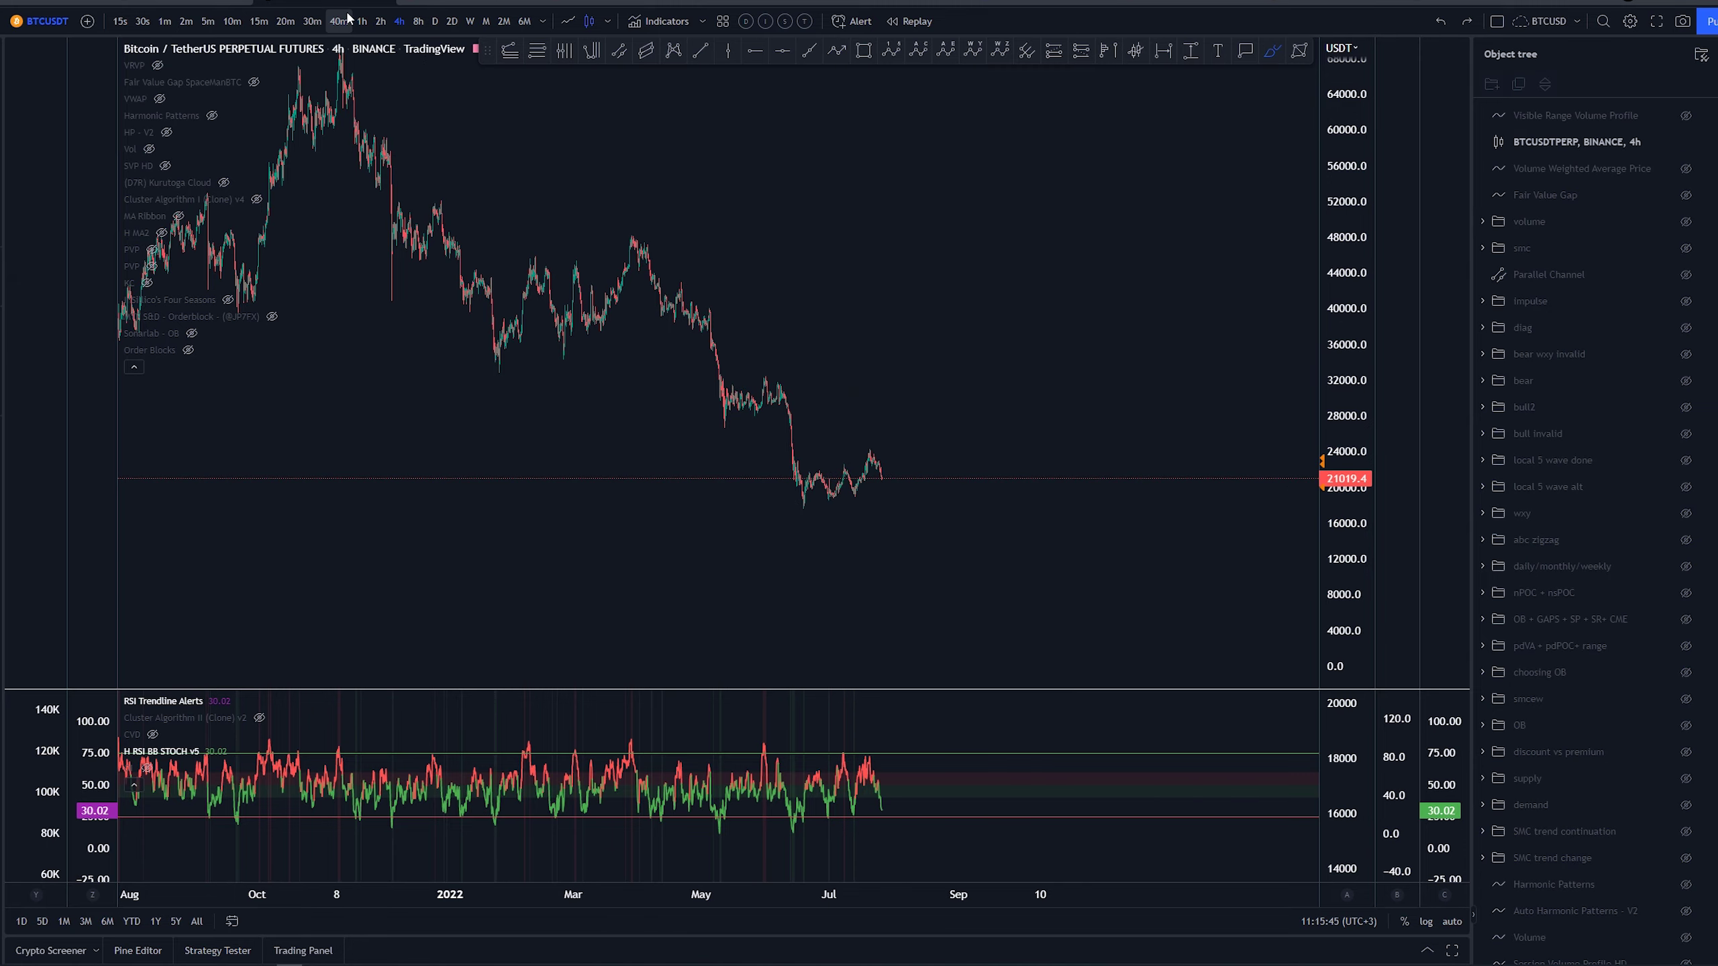
Switch the chart to the 30-minute timeframe and frame the price action since mid-June.
left_click(312, 22)
right_click(779, 234)
left_click(795, 245)
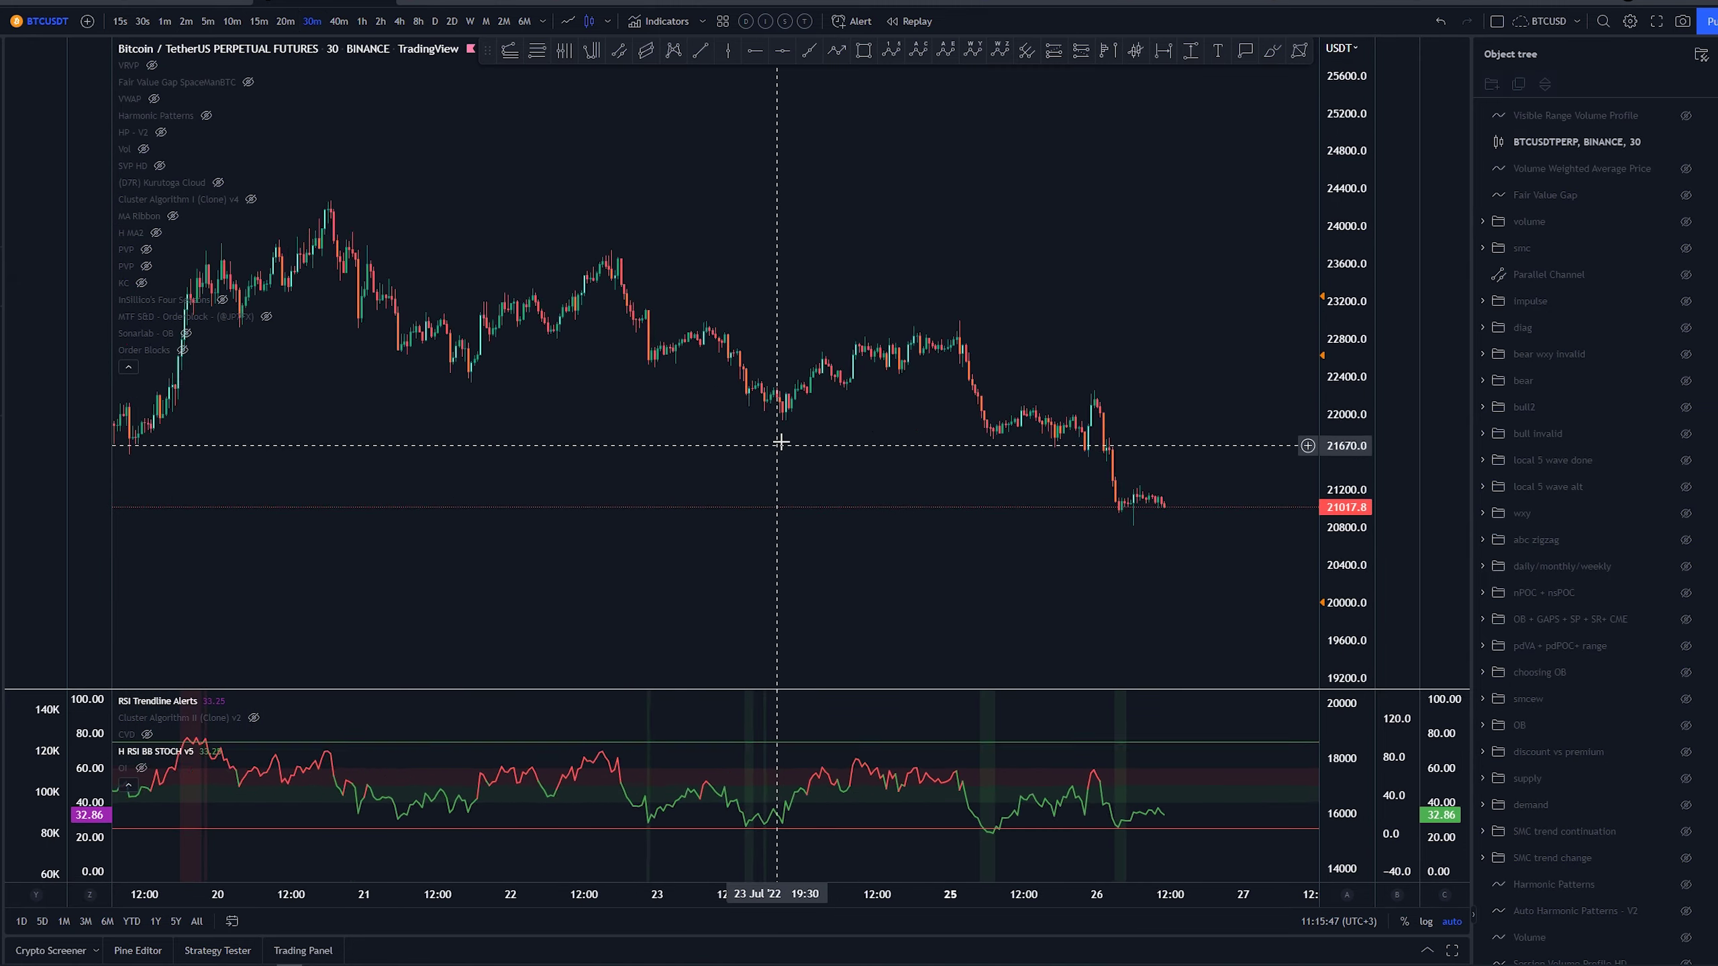
scroll(811, 430, "down", 7)
left_click_drag(1062, 552, 764, 553)
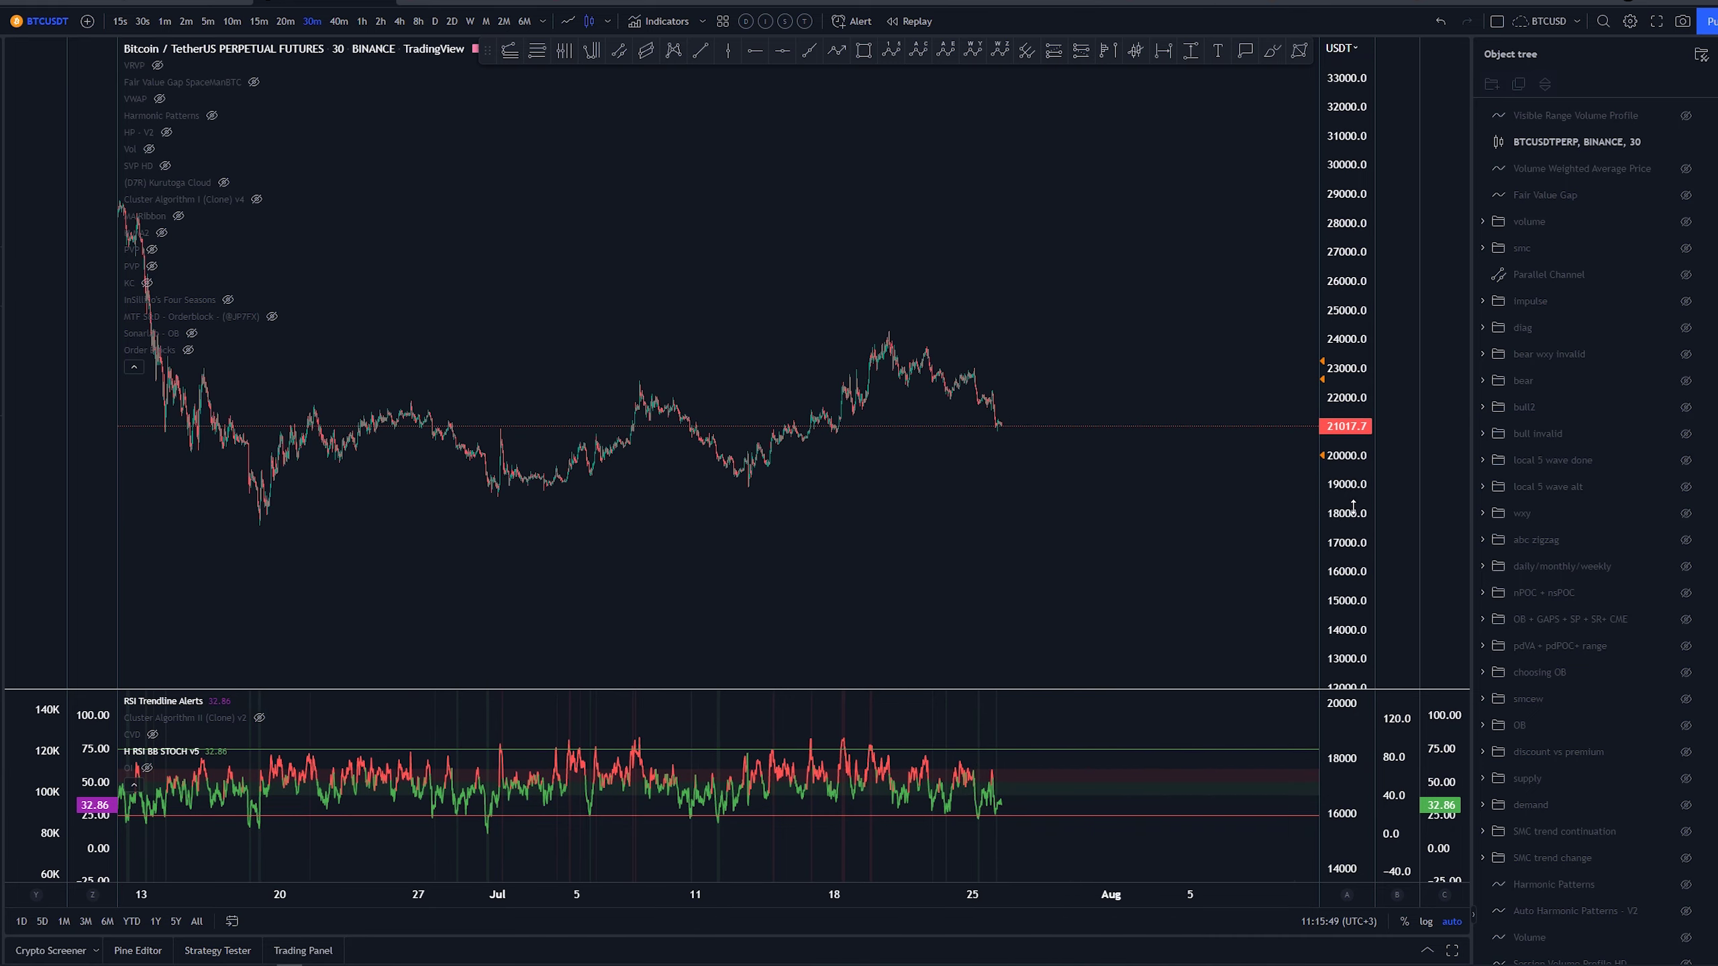
left_click_drag(1352, 504, 1352, 380)
left_click_drag(1076, 592, 1377, 511)
scroll(1150, 550, "up", 2)
left_click_drag(1136, 555, 1027, 563)
scroll(1120, 560, "down", 1)
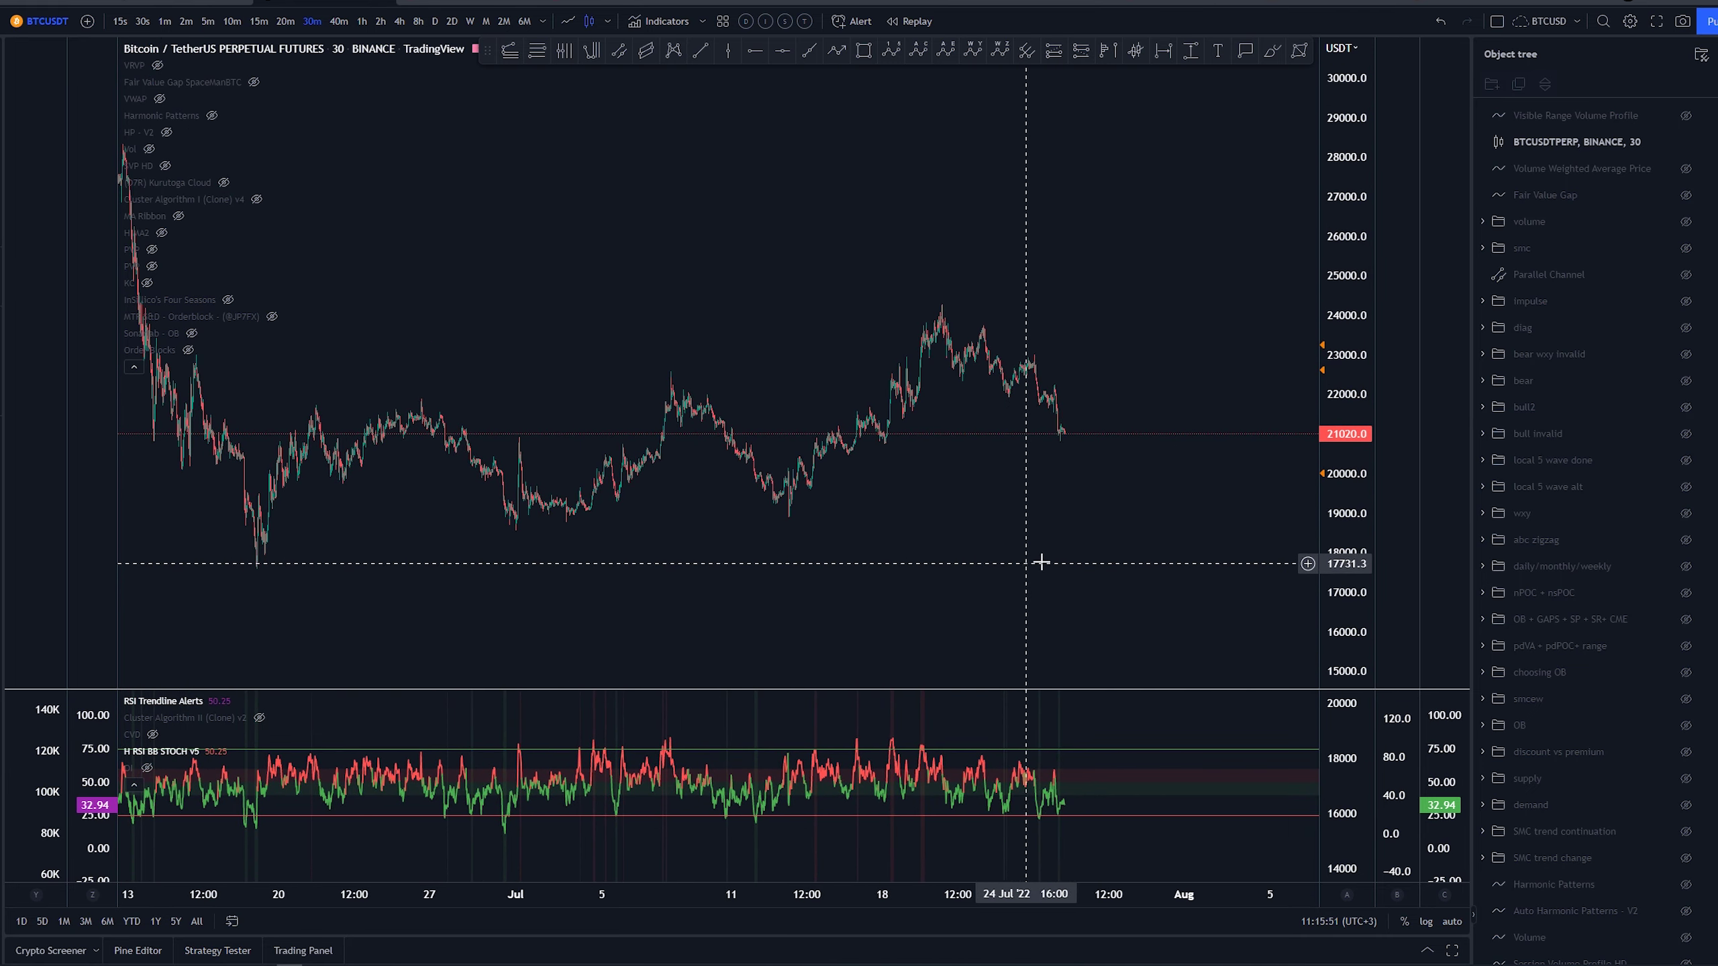
Show the bull invalid drawing group with its wave count, target levels and invalidation lines.
left_click(1687, 434)
scroll(940, 607, "down", 2)
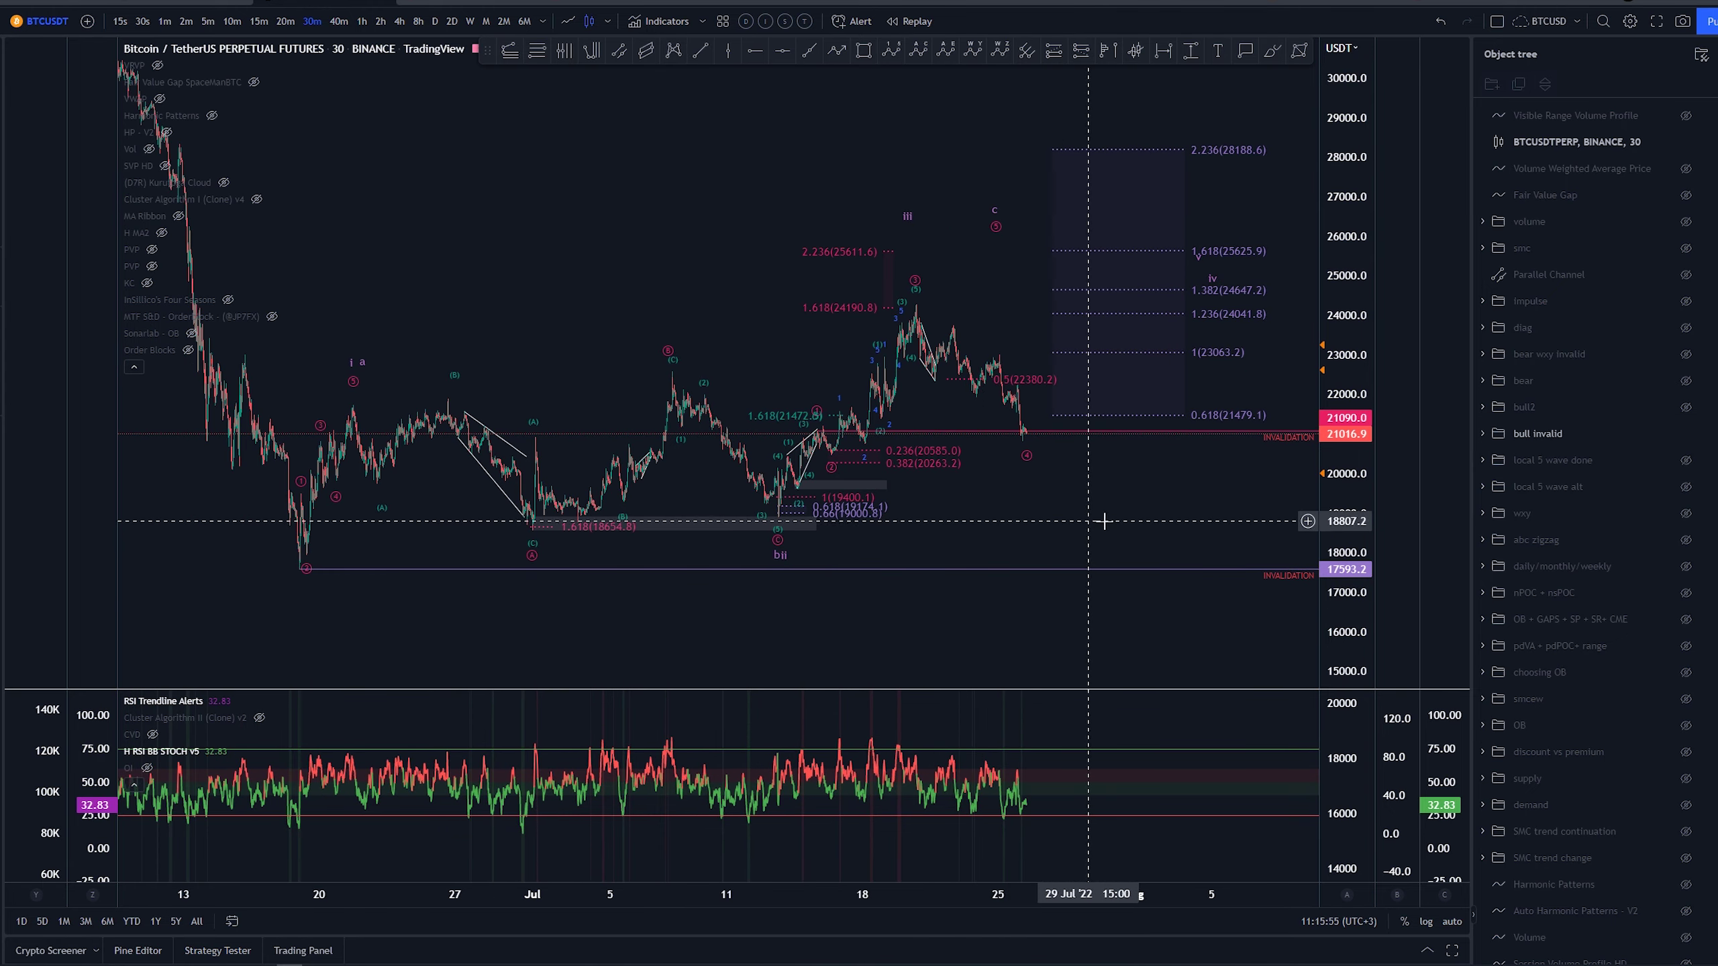
left_click_drag(1333, 490, 1333, 473)
left_click_drag(1070, 476, 980, 490)
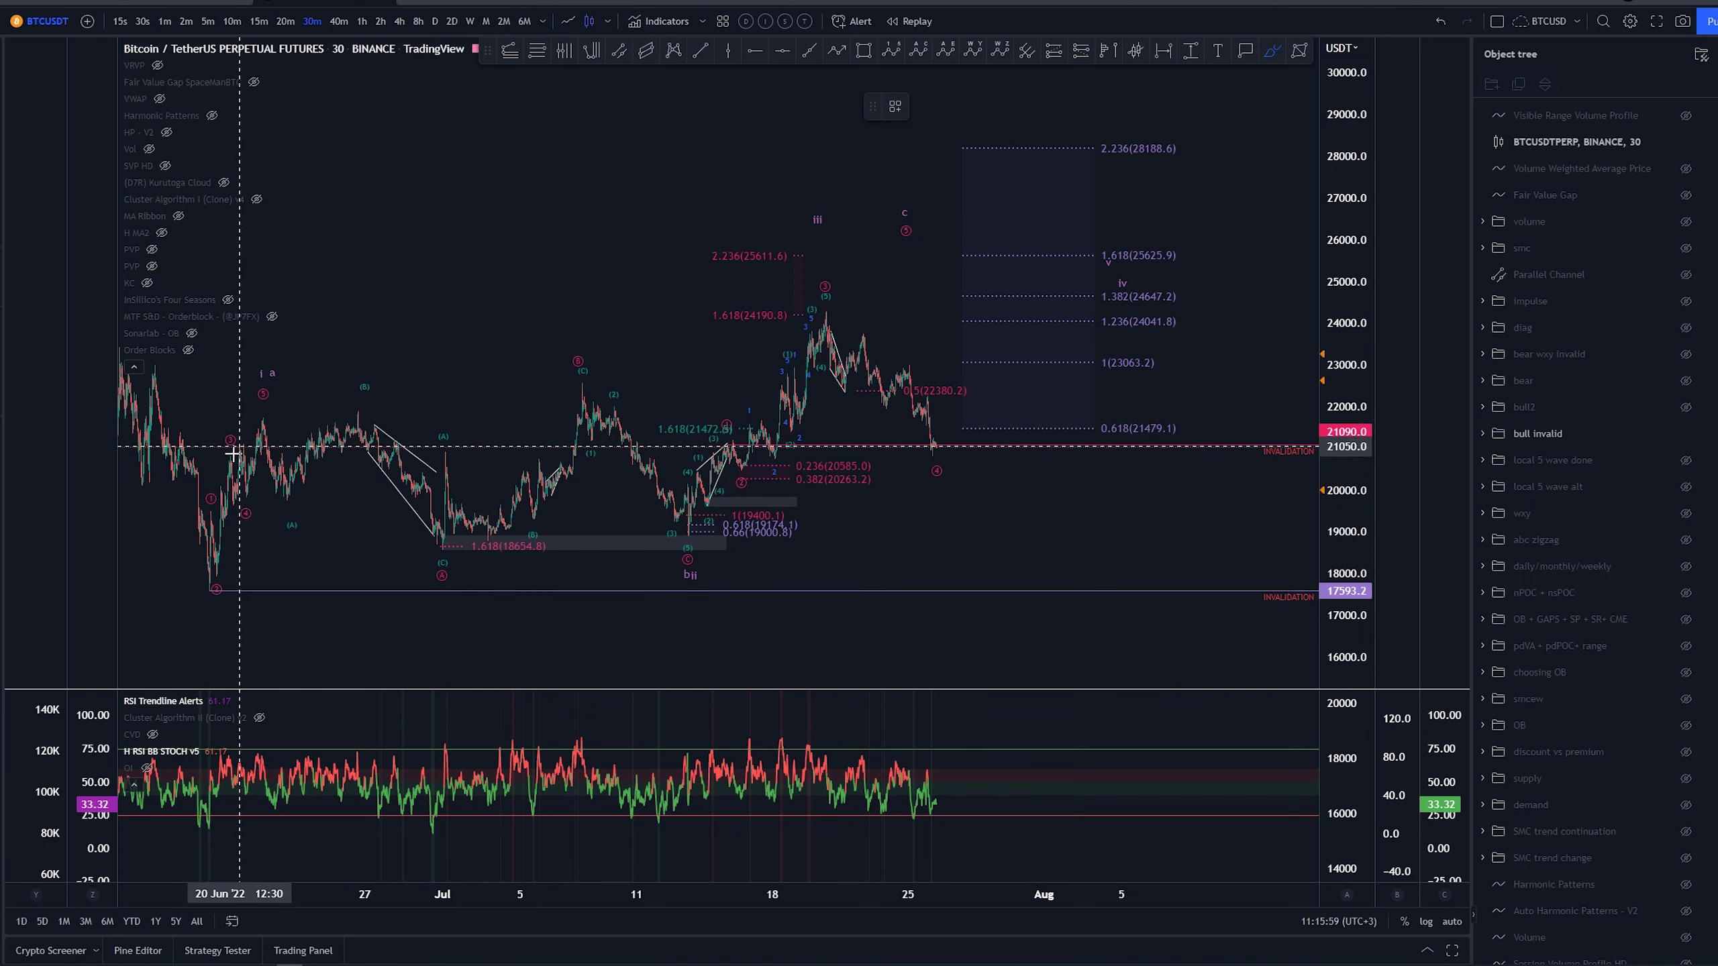
Trace the bull invalid count from the June low through waves i, ii and iii with the Brush, undoing all strokes.
mouse_move(216, 580)
left_mouse_down()
mouse_move(264, 395)
mouse_move(667, 539)
mouse_move(814, 321)
left_mouse_up()
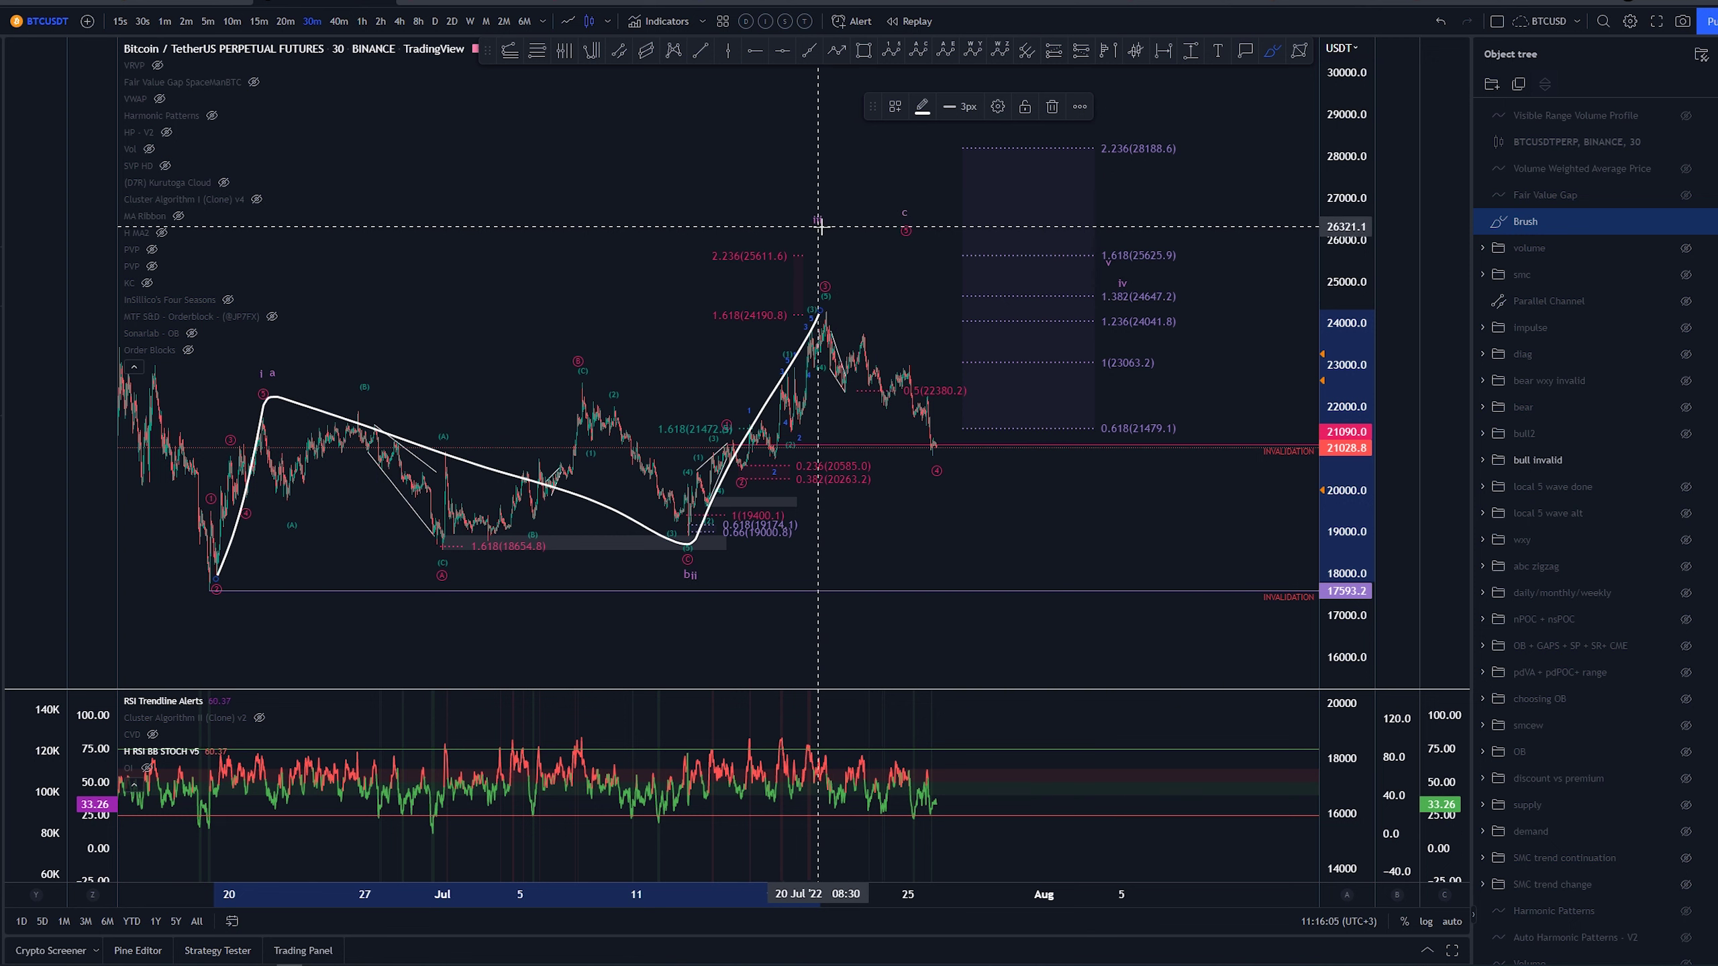
mouse_move(921, 203)
left_mouse_down()
mouse_move(848, 207)
mouse_move(852, 223)
mouse_move(824, 232)
left_mouse_up()
key("ctrl+z")
key("ctrl+z")
key("ctrl+z")
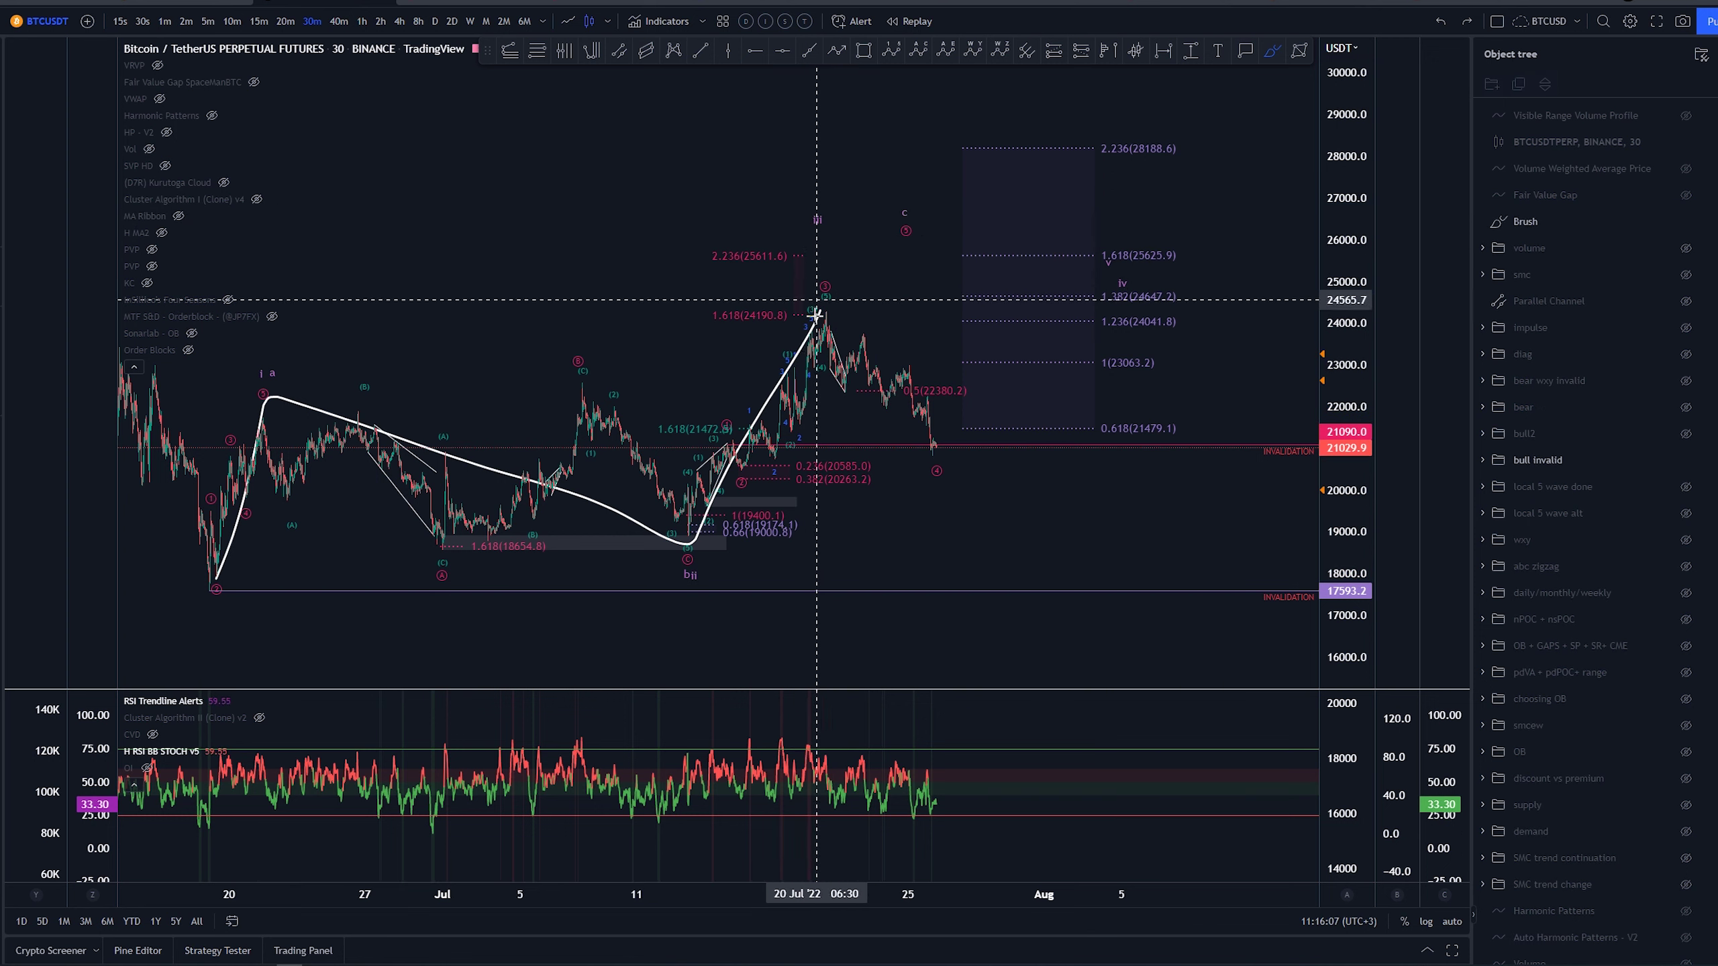
mouse_move(688, 538)
left_mouse_down()
mouse_move(712, 420)
mouse_move(788, 375)
mouse_move(828, 306)
mouse_move(921, 453)
left_mouse_up()
key("ctrl+z")
key("ctrl+z")
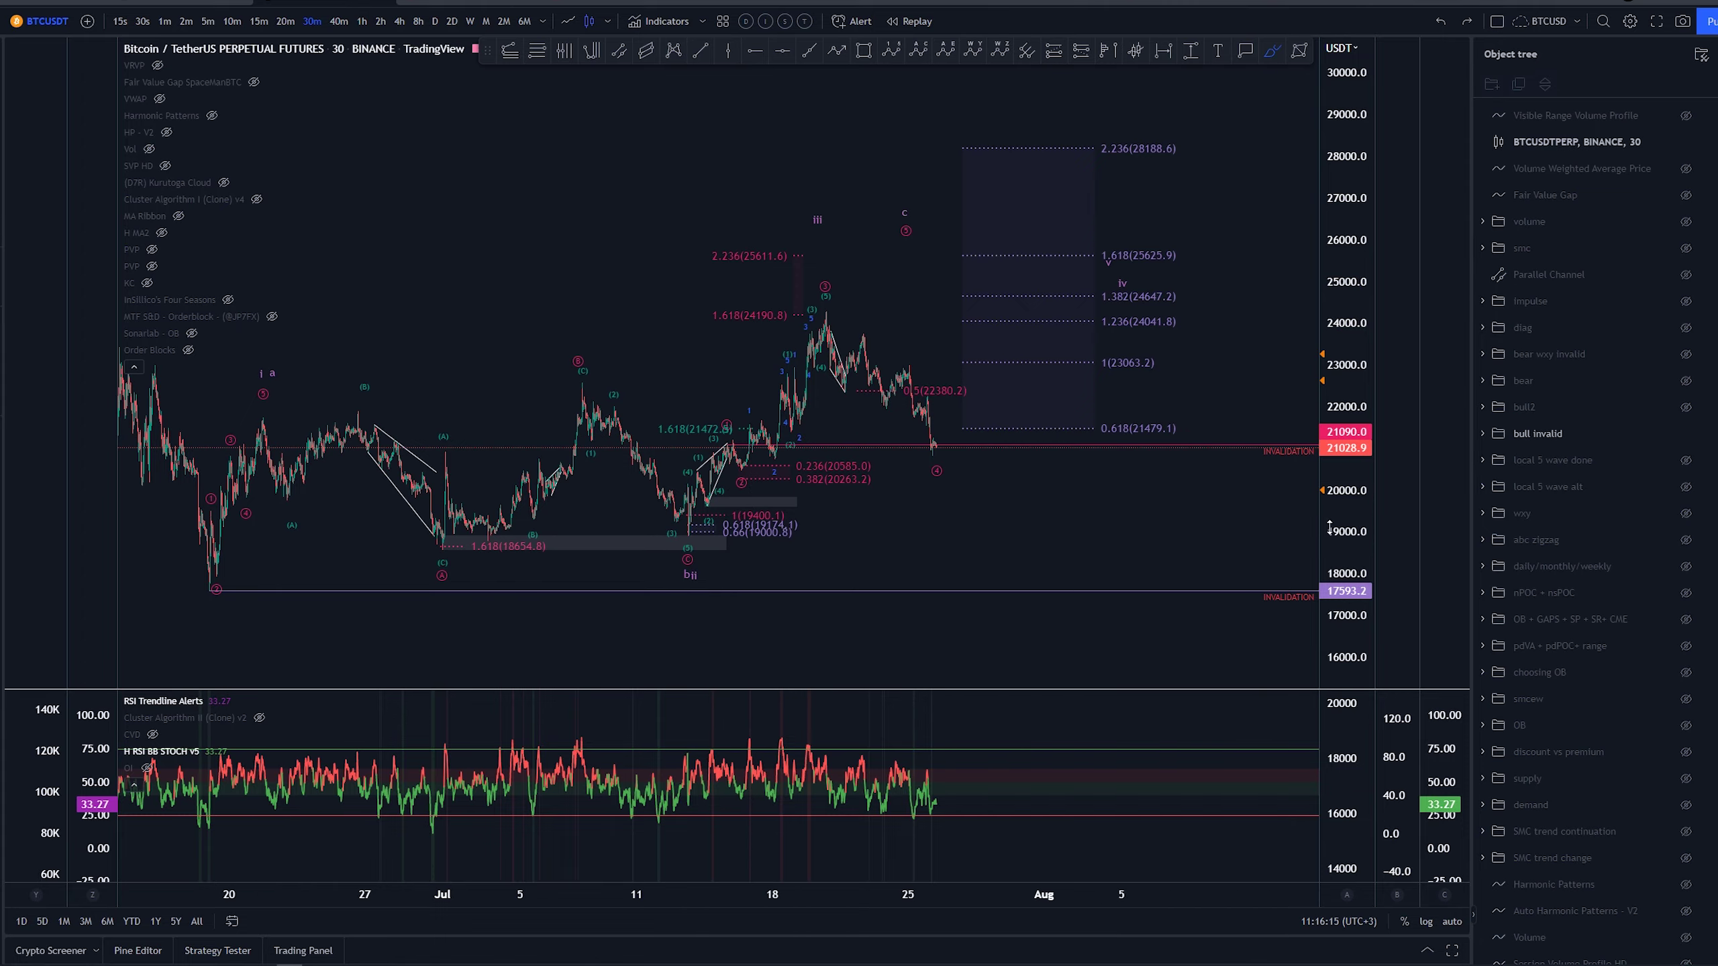
Mark the late-July pullback around the 0.5 (22380.2) level with the Brush and clear the marks.
scroll(753, 524, "up", 5)
left_click_drag(575, 539, 961, 484)
left_click_drag(1346, 562, 1346, 223)
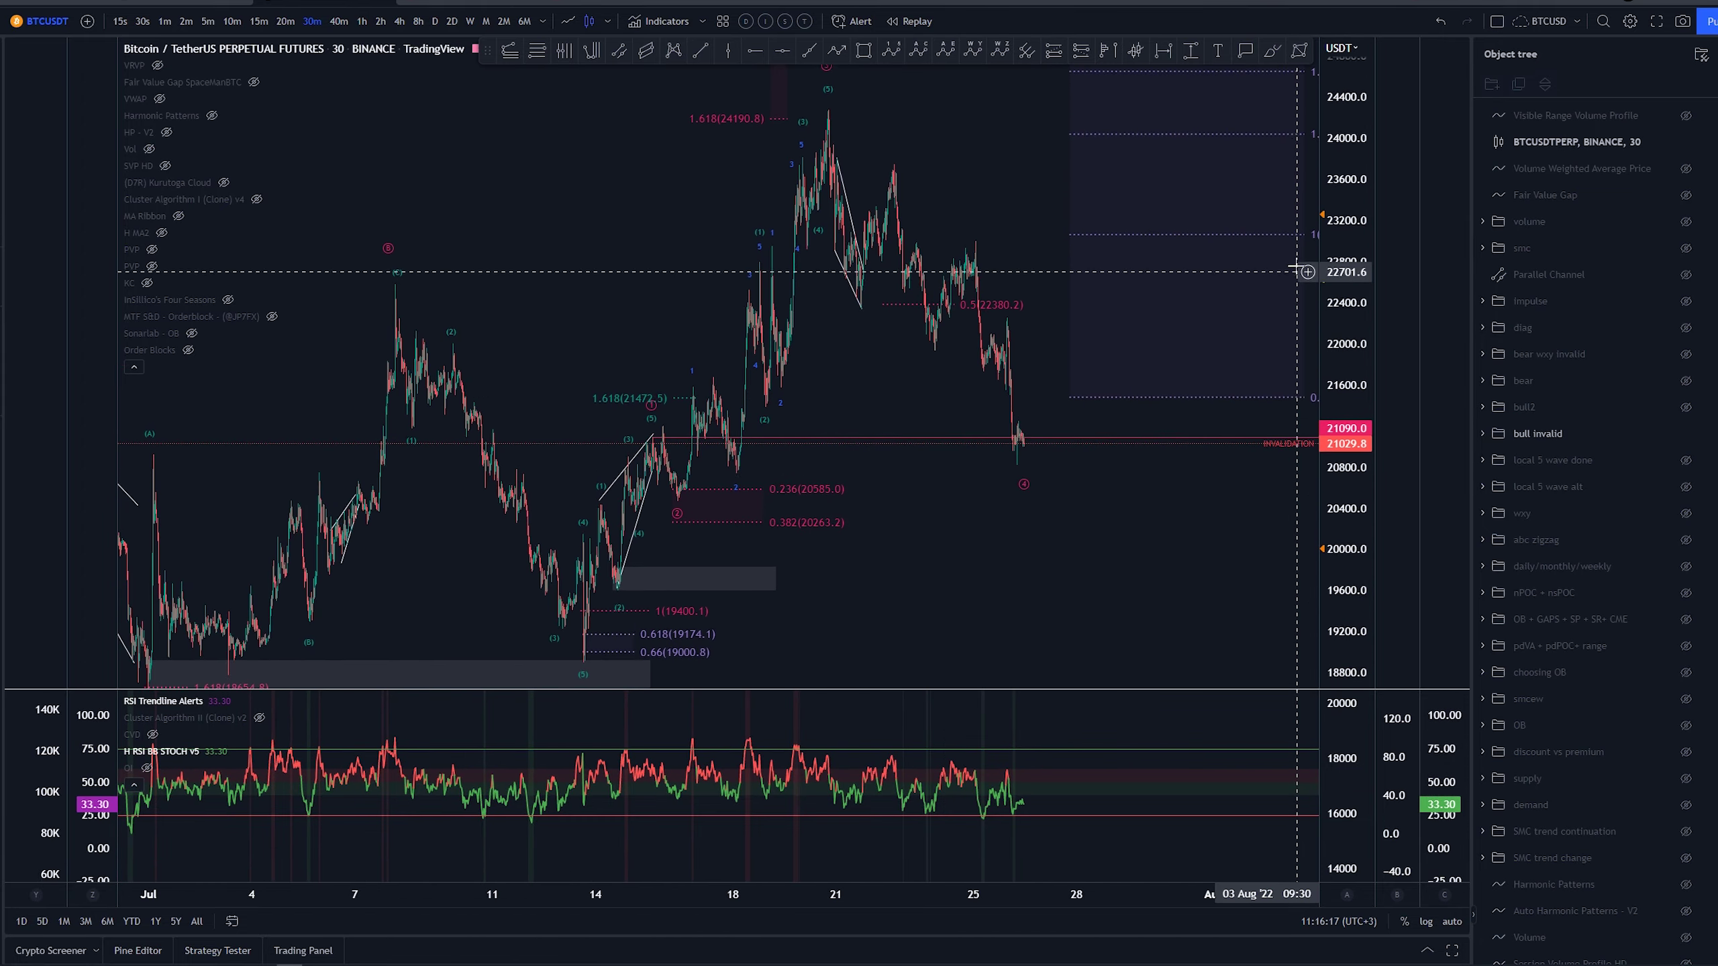
scroll(854, 579, "up", 2)
left_click_drag(859, 573, 973, 505)
left_click_drag(1340, 231, 1300, 461)
left_click_drag(1191, 511, 1231, 557)
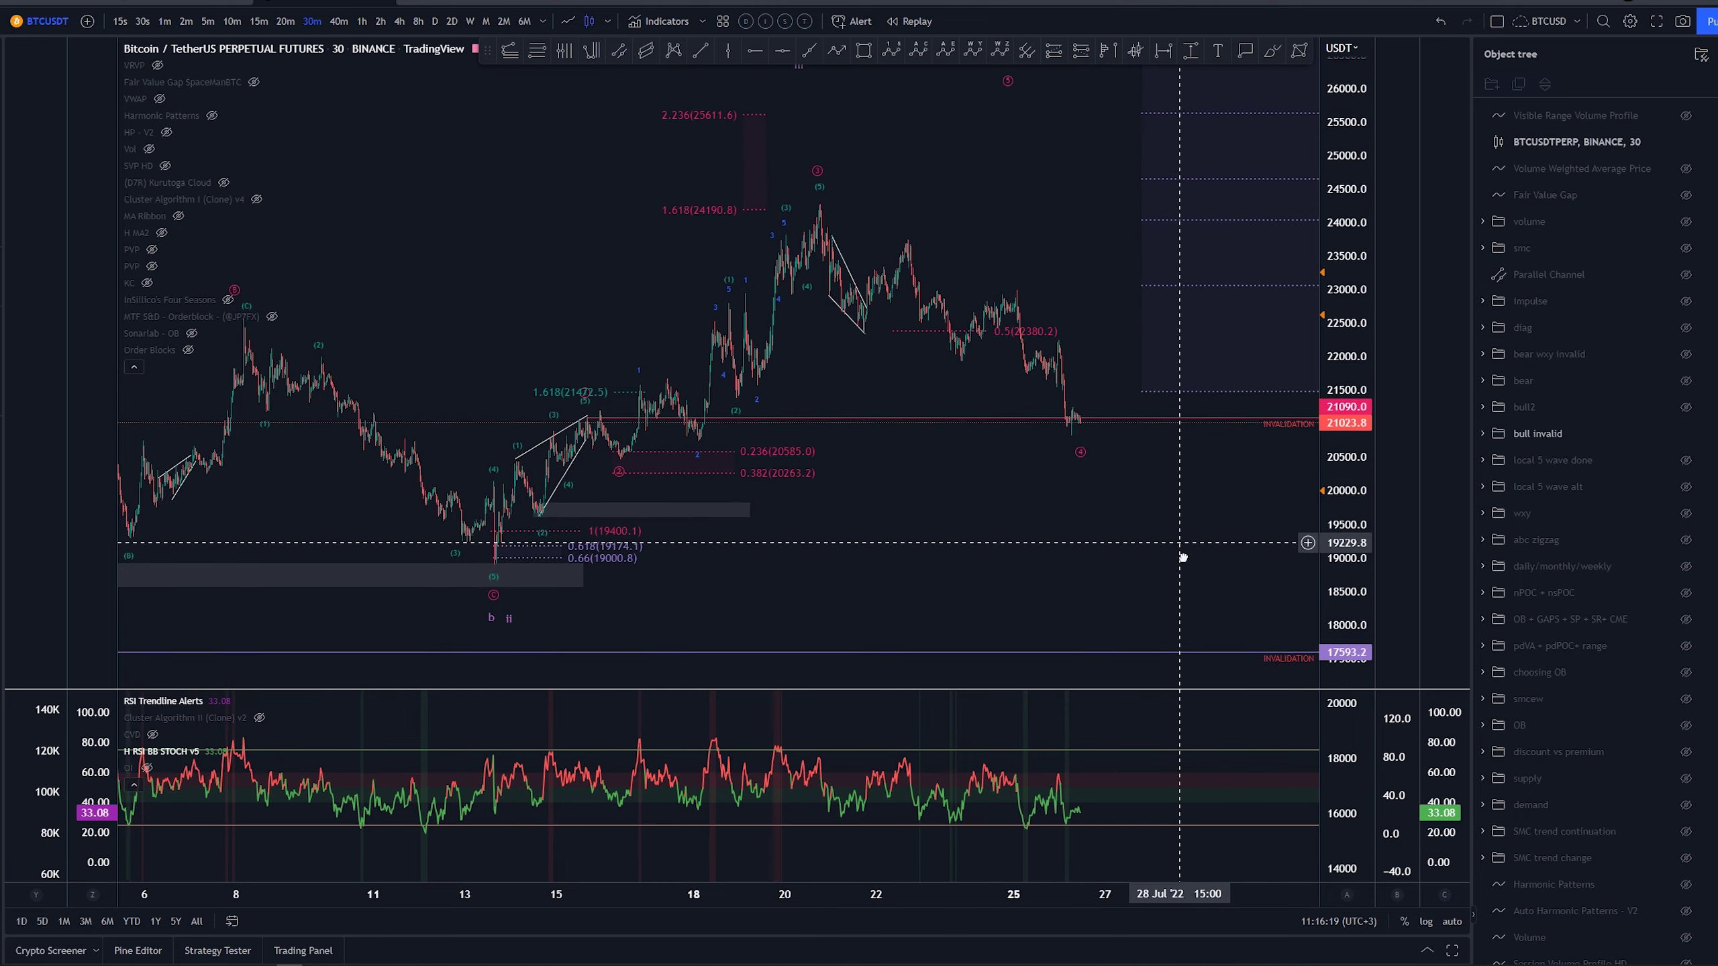
scroll(1015, 569, "up", 2)
left_click(489, 410)
key("Delete")
left_click_drag(881, 520, 825, 526)
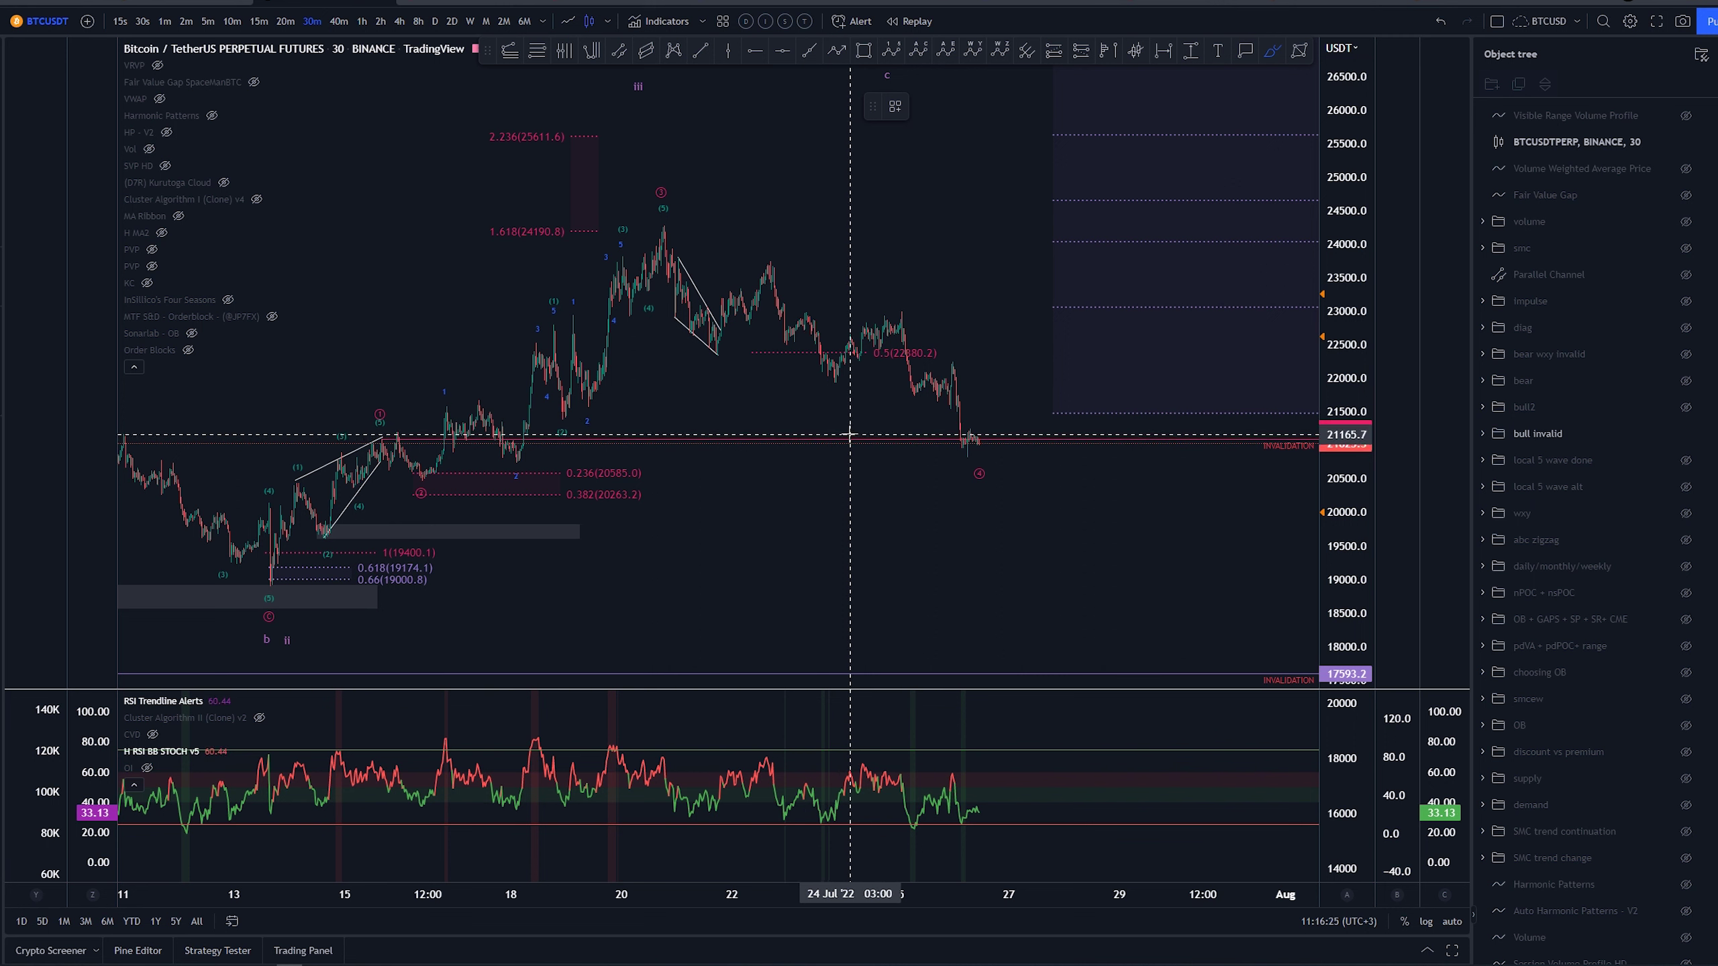
mouse_move(849, 352)
left_mouse_down()
mouse_move(978, 355)
mouse_move(810, 351)
left_mouse_up()
key("Delete")
key("ctrl+z")
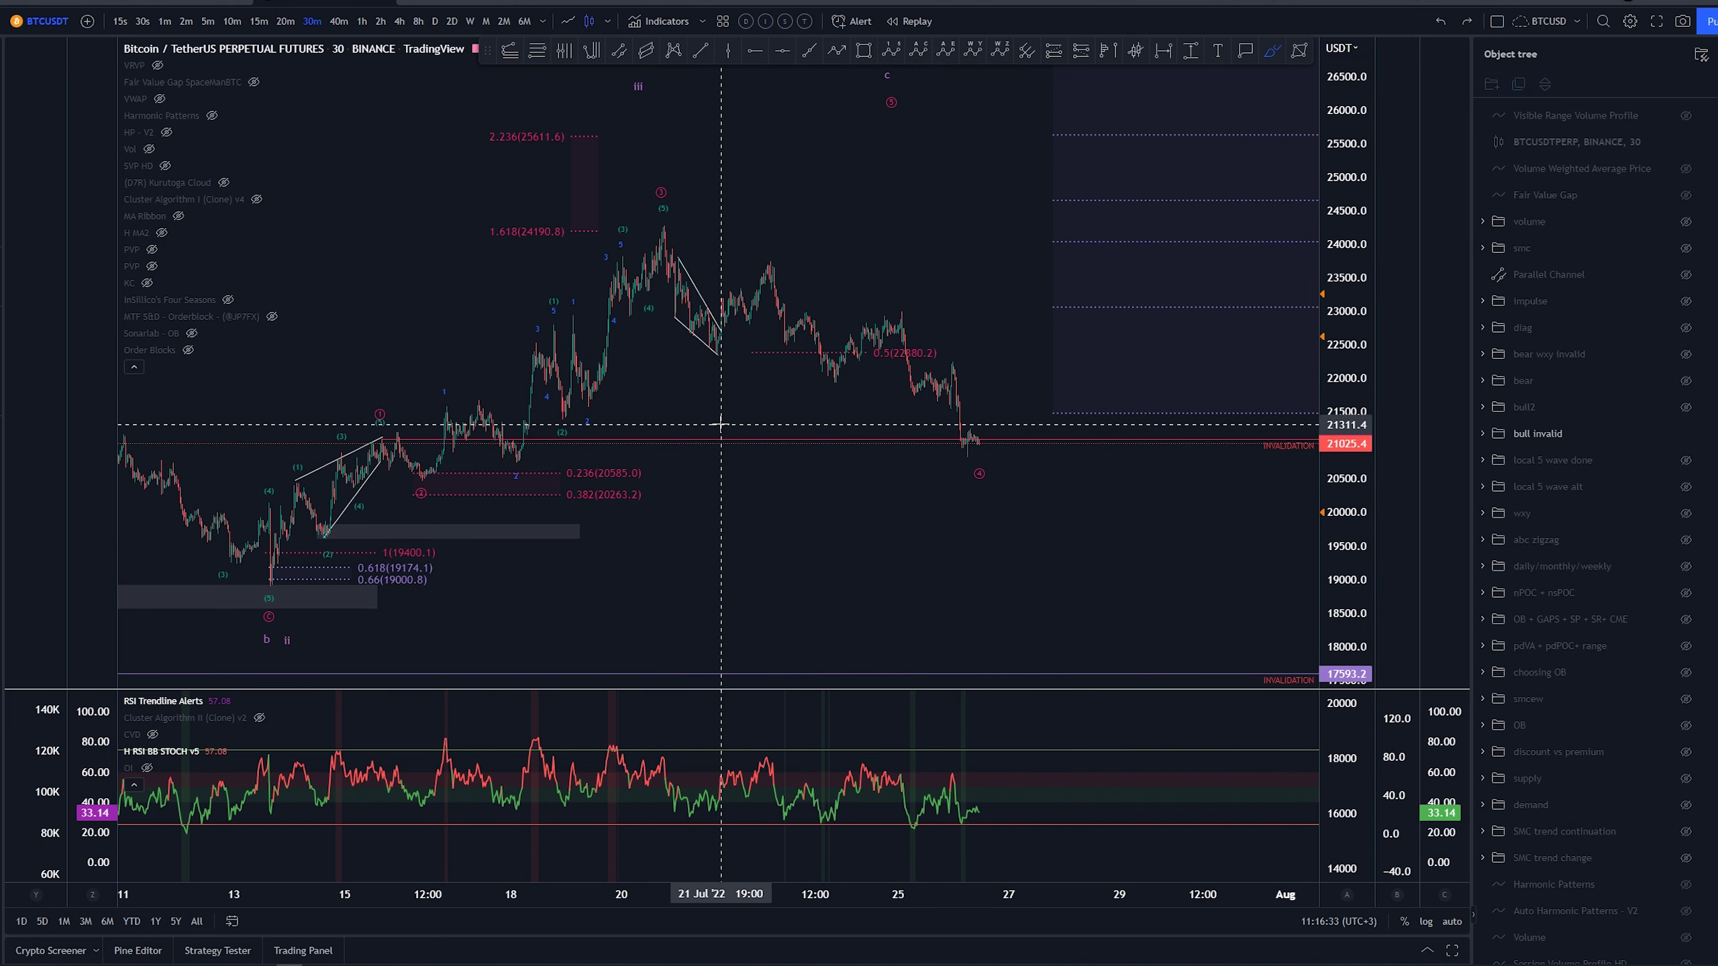
Hide the bull invalid drawing group and show the bear wxy invalid group with its targets and invalidation line.
scroll(721, 425, "down", 1)
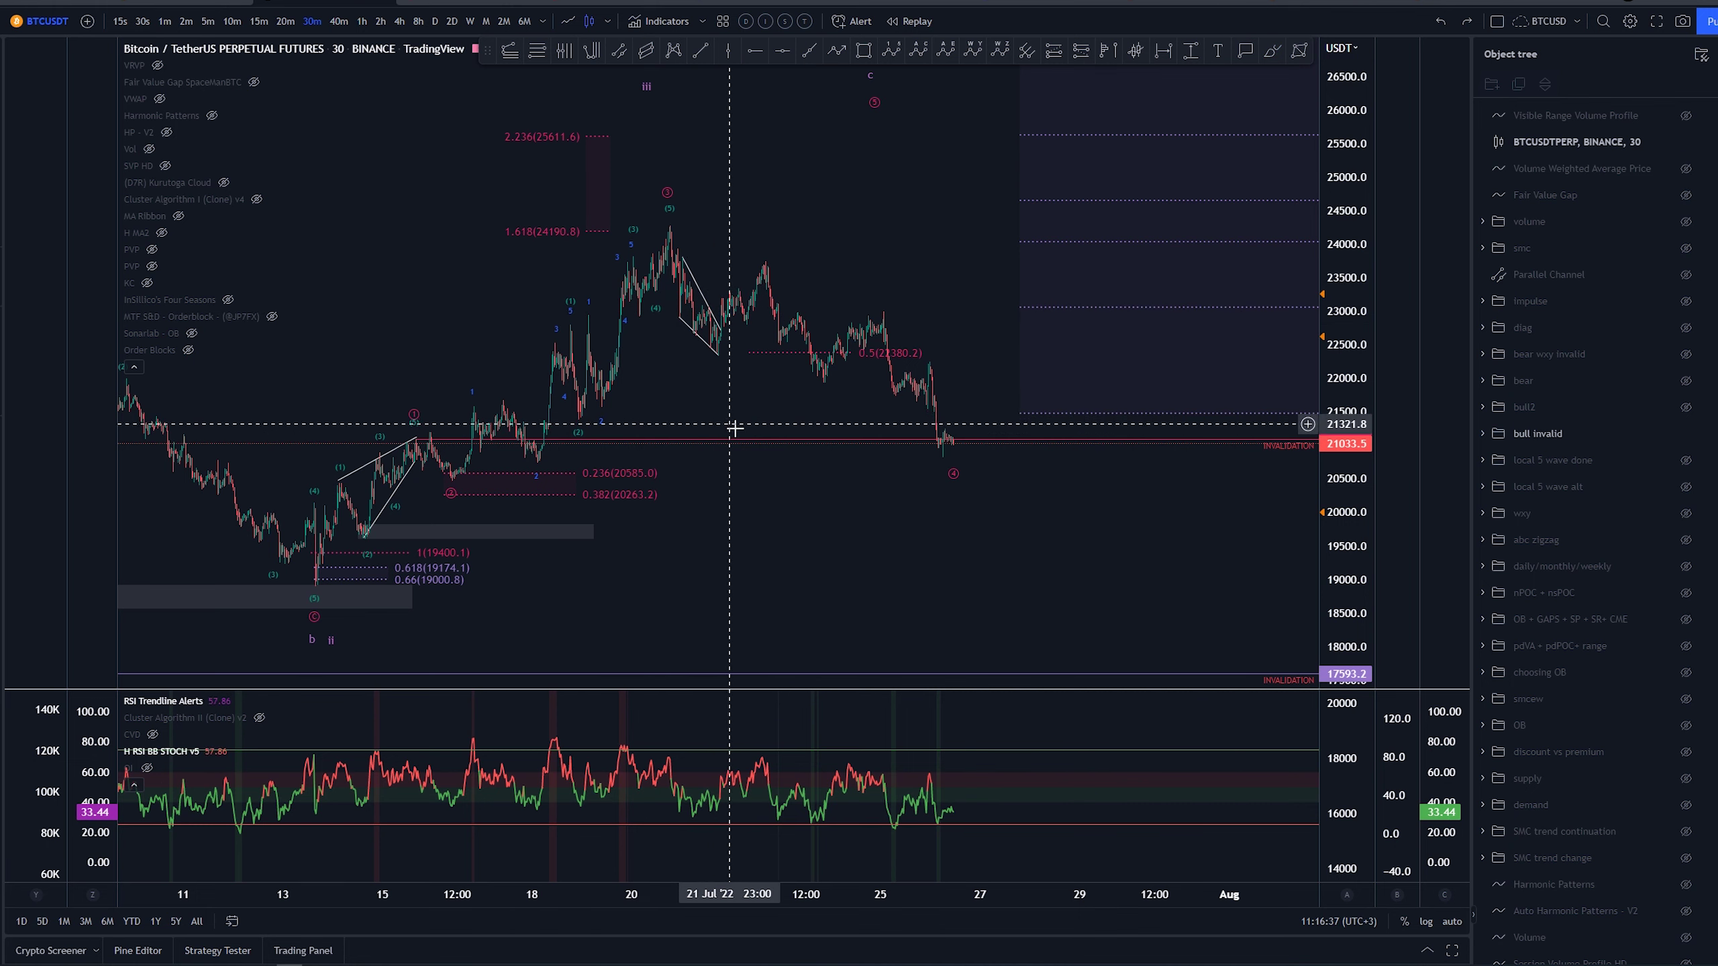
left_click(1687, 434)
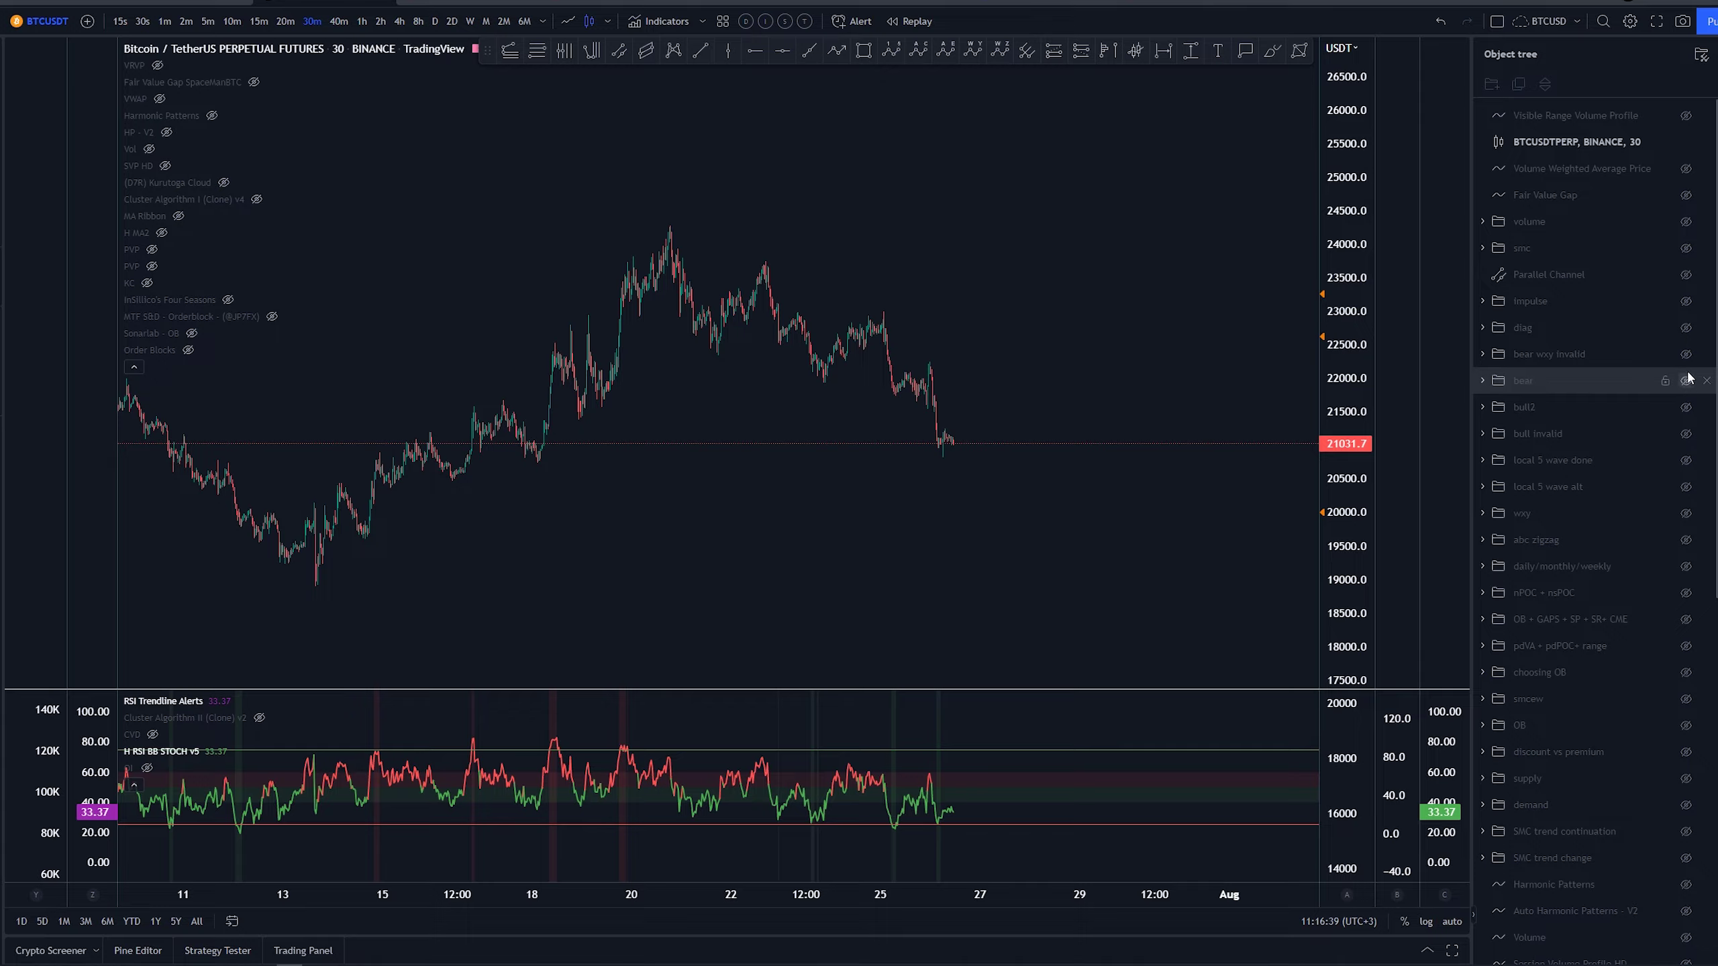
left_click(1687, 354)
scroll(840, 545, "down", 9)
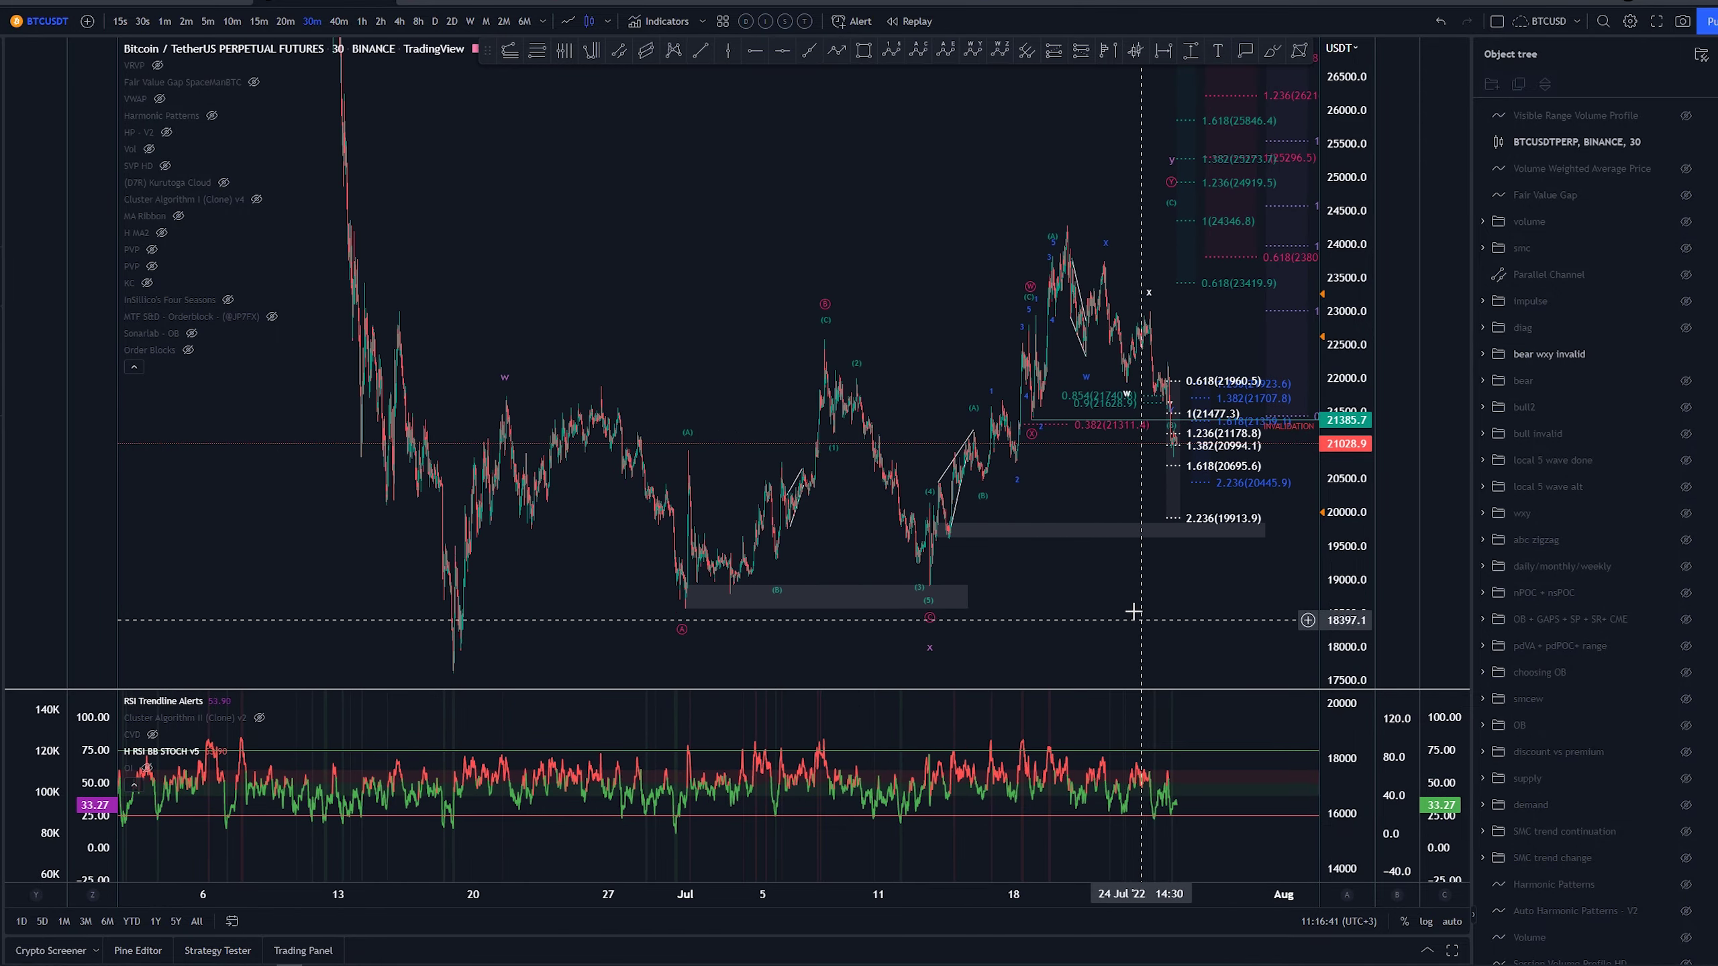
mouse_move(1132, 610)
left_mouse_down()
mouse_move(913, 587)
mouse_move(1090, 578)
mouse_move(1102, 606)
left_mouse_up()
scroll(1089, 578, "up", 4)
scroll(1089, 578, "down", 3)
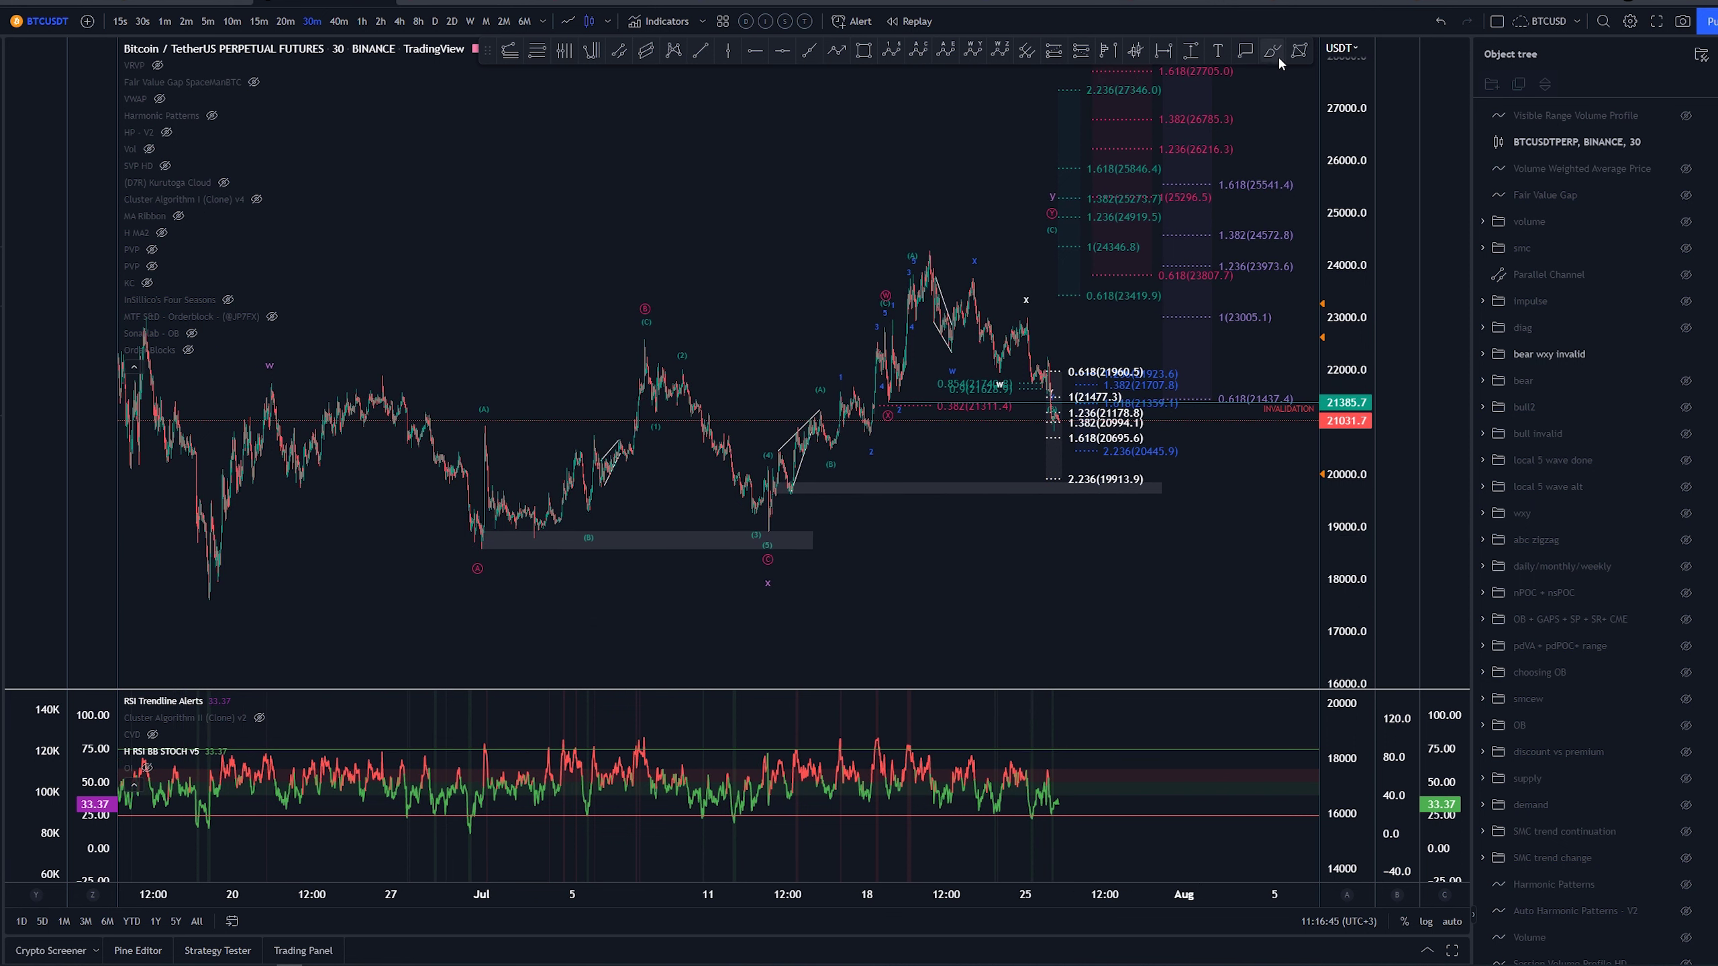
Trace the bear wxy invalid count from the June low up to the projected y with the Brush, clearing the strokes.
mouse_move(207, 608)
left_mouse_down()
mouse_move(274, 384)
mouse_move(773, 517)
mouse_move(934, 365)
mouse_move(1060, 207)
left_mouse_up()
key("ctrl+z")
left_click_drag(935, 236, 903, 252)
left_click(920, 252)
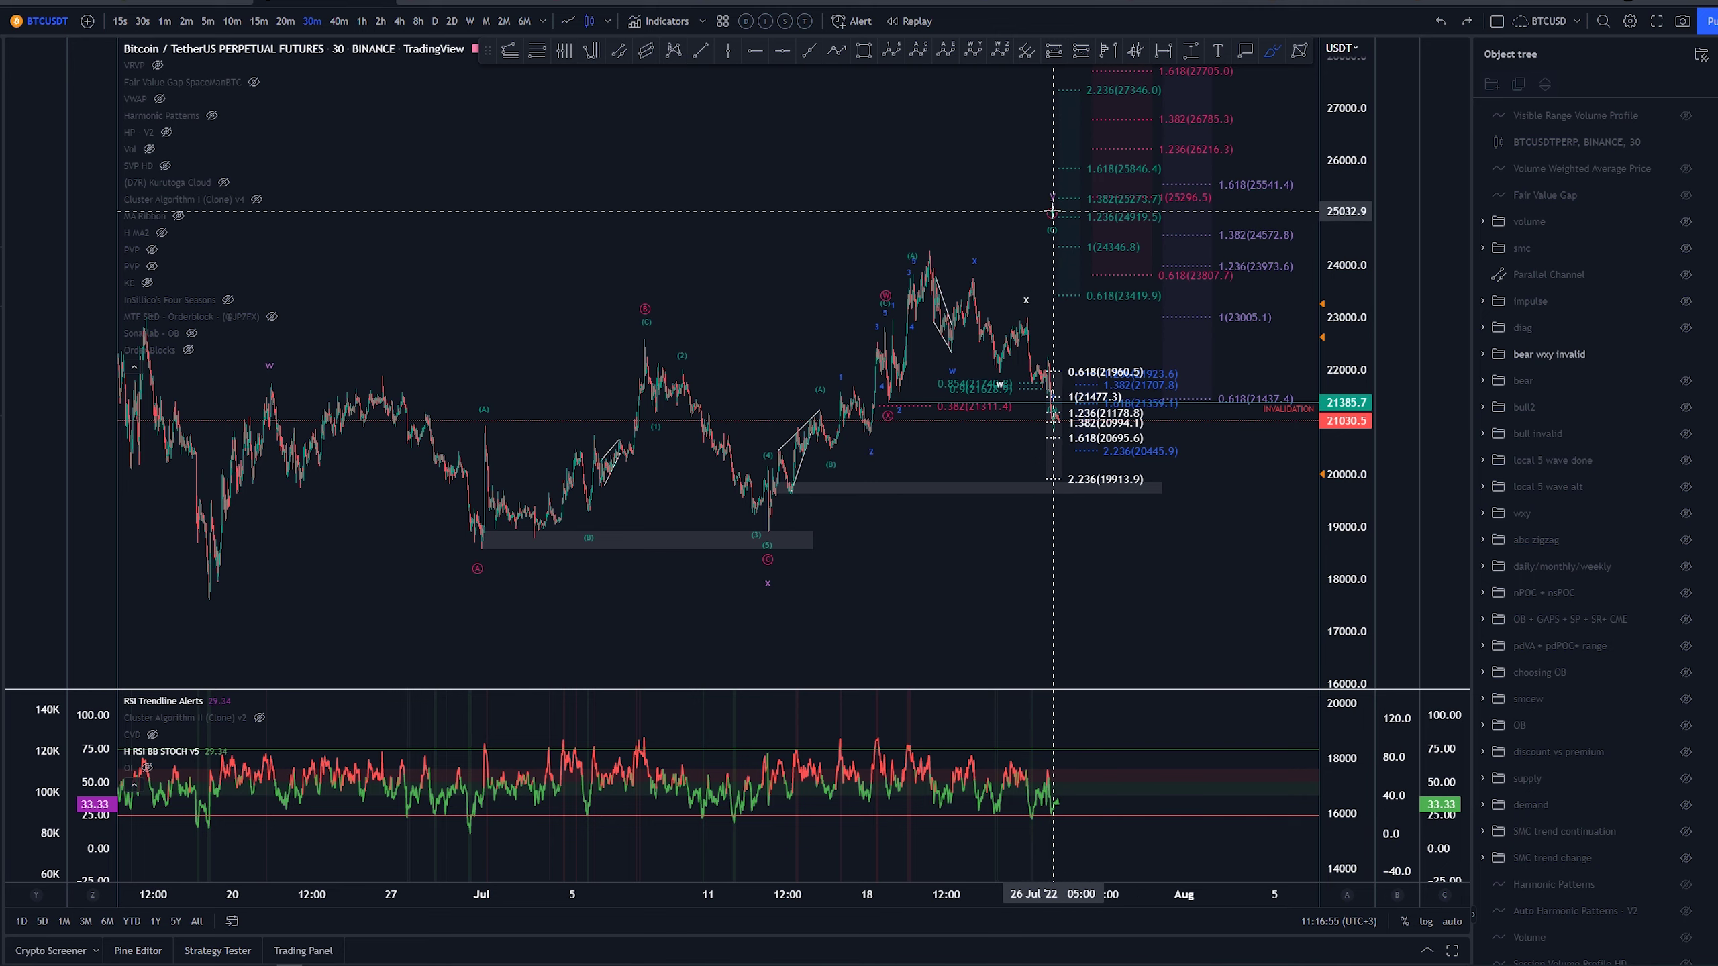
Trace the rise from the mid-July x low to (A) and from W to the projected Y with the Brush, undoing the strokes.
scroll(935, 568, "up", 4)
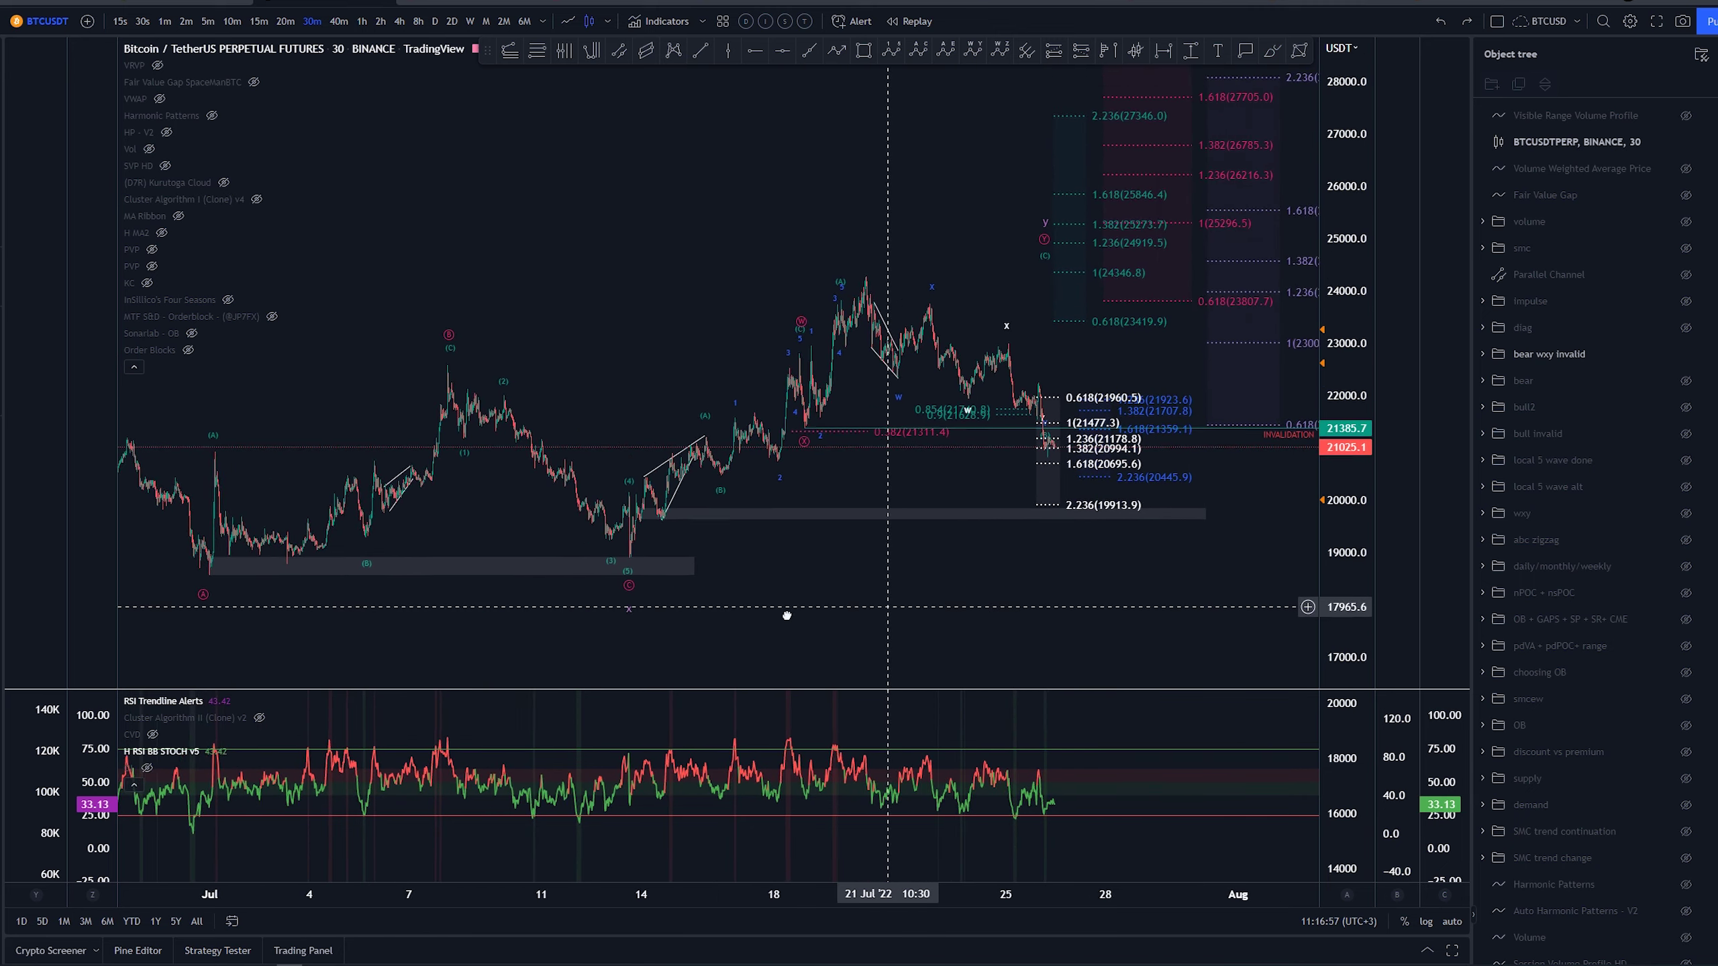
scroll(1293, 573, "up", 3)
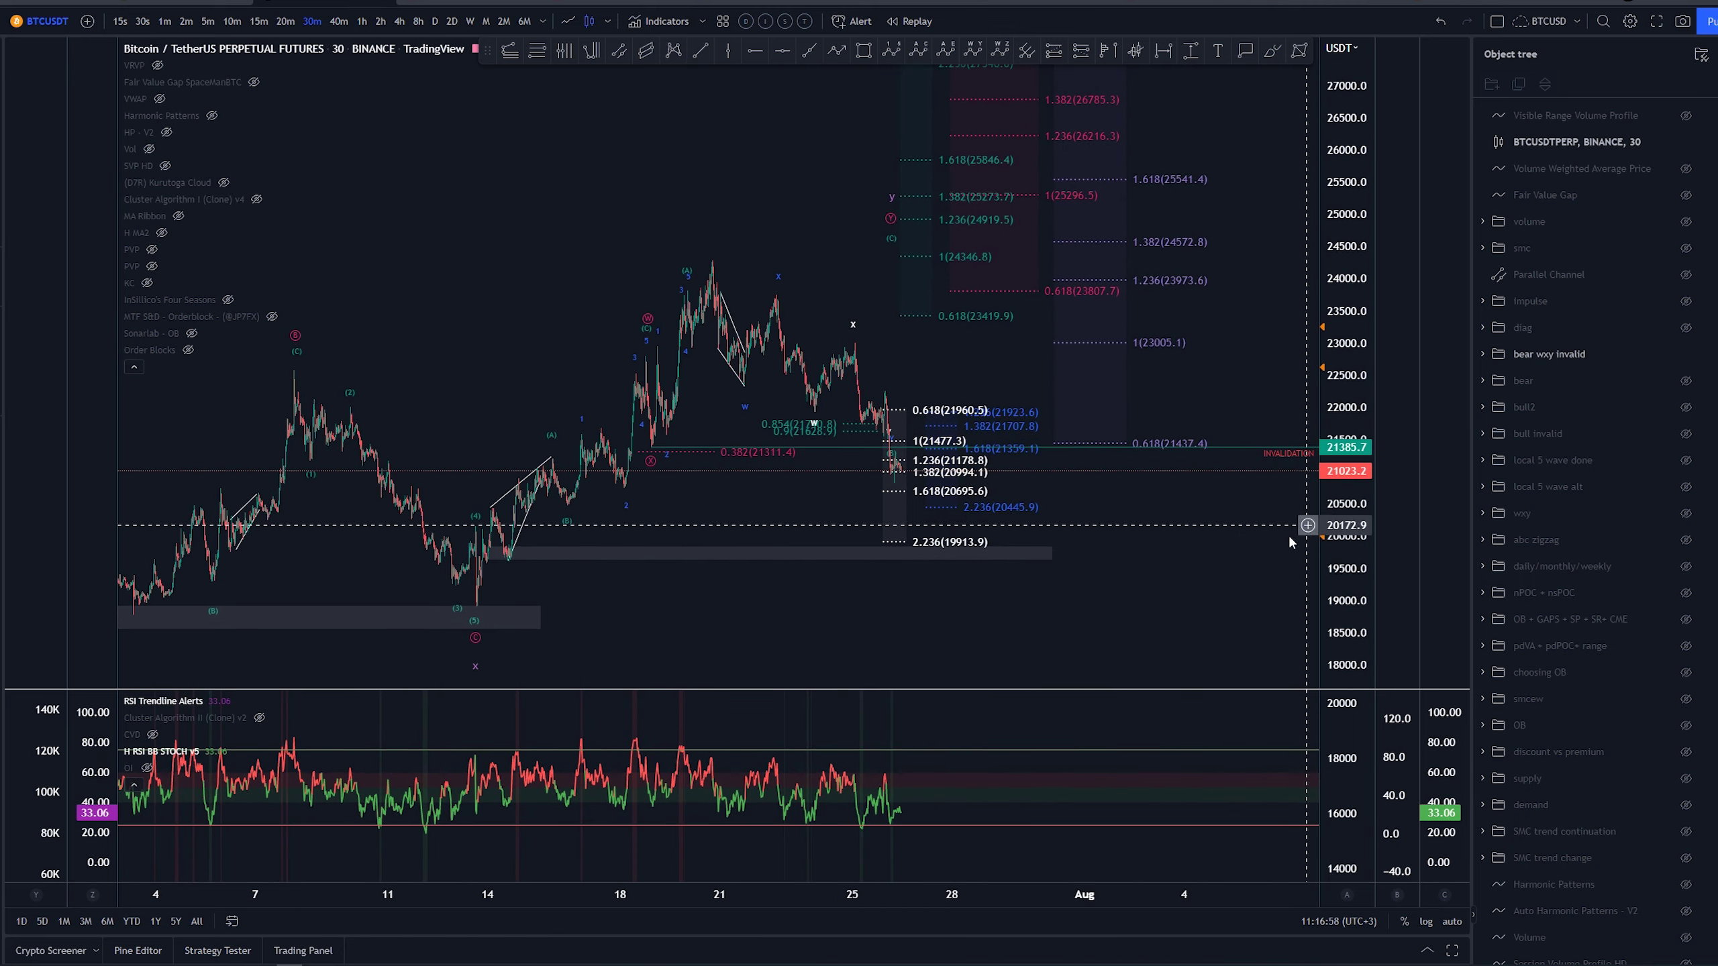
left_click(1271, 51)
left_click_drag(298, 595, 398, 455)
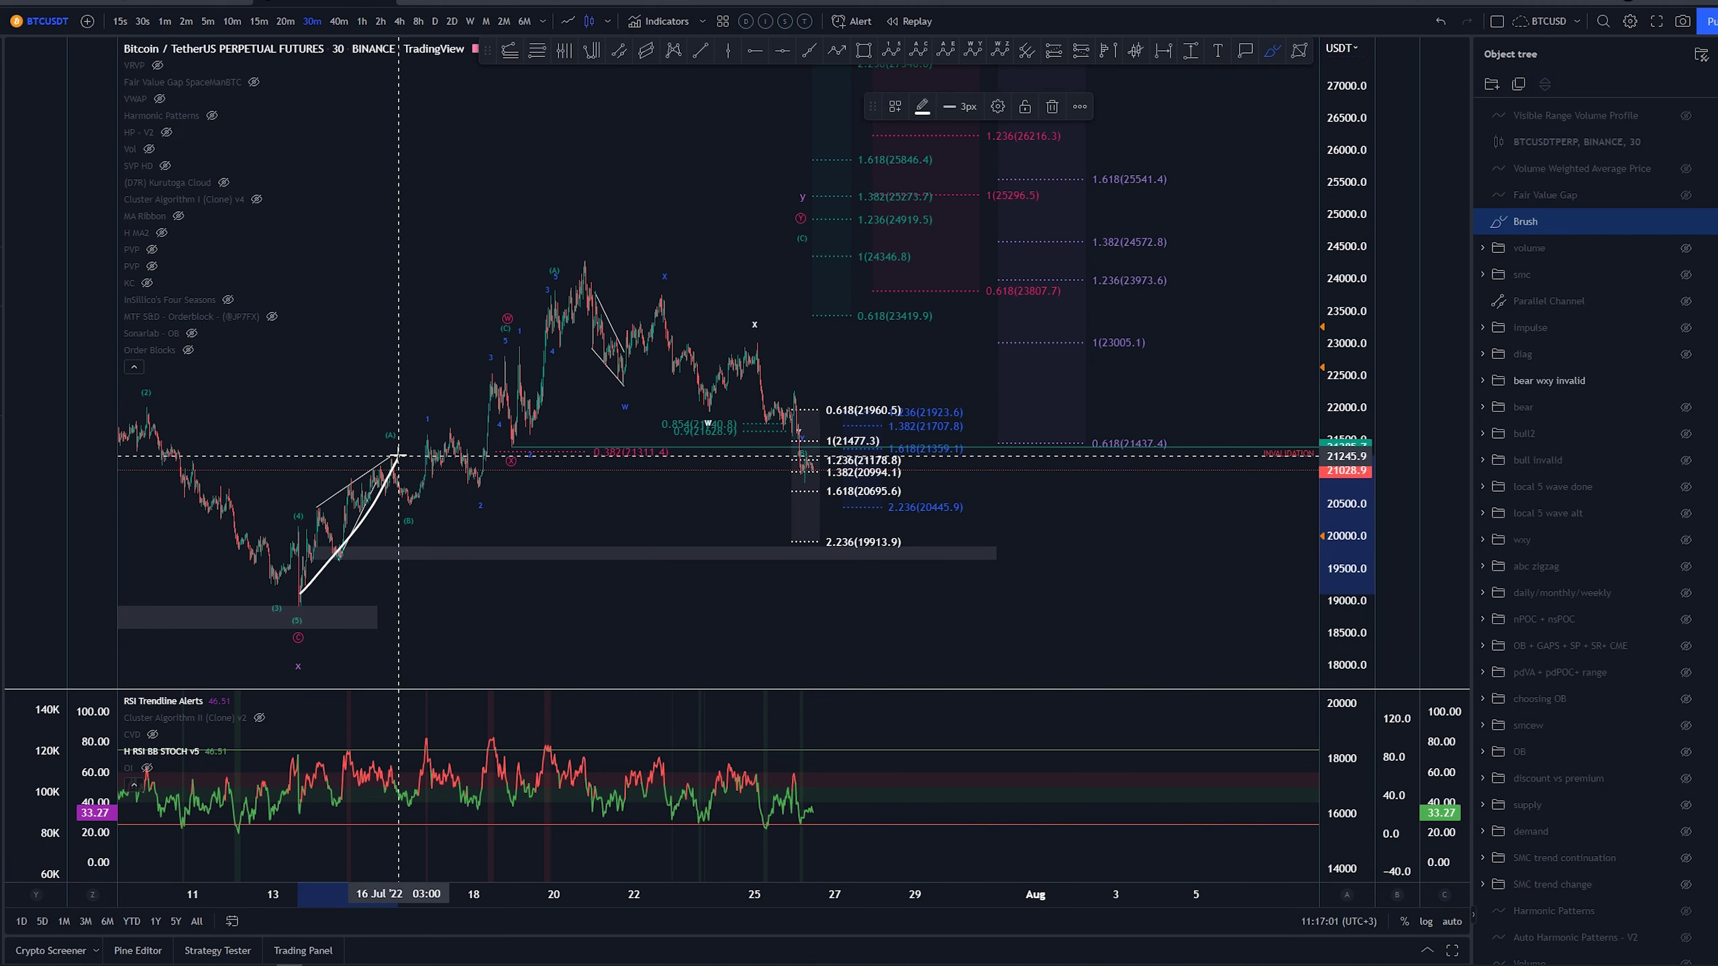
key("ctrl+z")
mouse_move(506, 340)
left_mouse_down()
mouse_move(516, 468)
mouse_move(558, 281)
mouse_move(784, 431)
mouse_move(856, 223)
left_mouse_up()
key("ctrl+z")
key("ctrl+z")
Circle the pullback low at the 0.382 (21311.4) level and trace the moves starting from it with the Brush, undoing each stroke.
left_click_drag(512, 436, 499, 441)
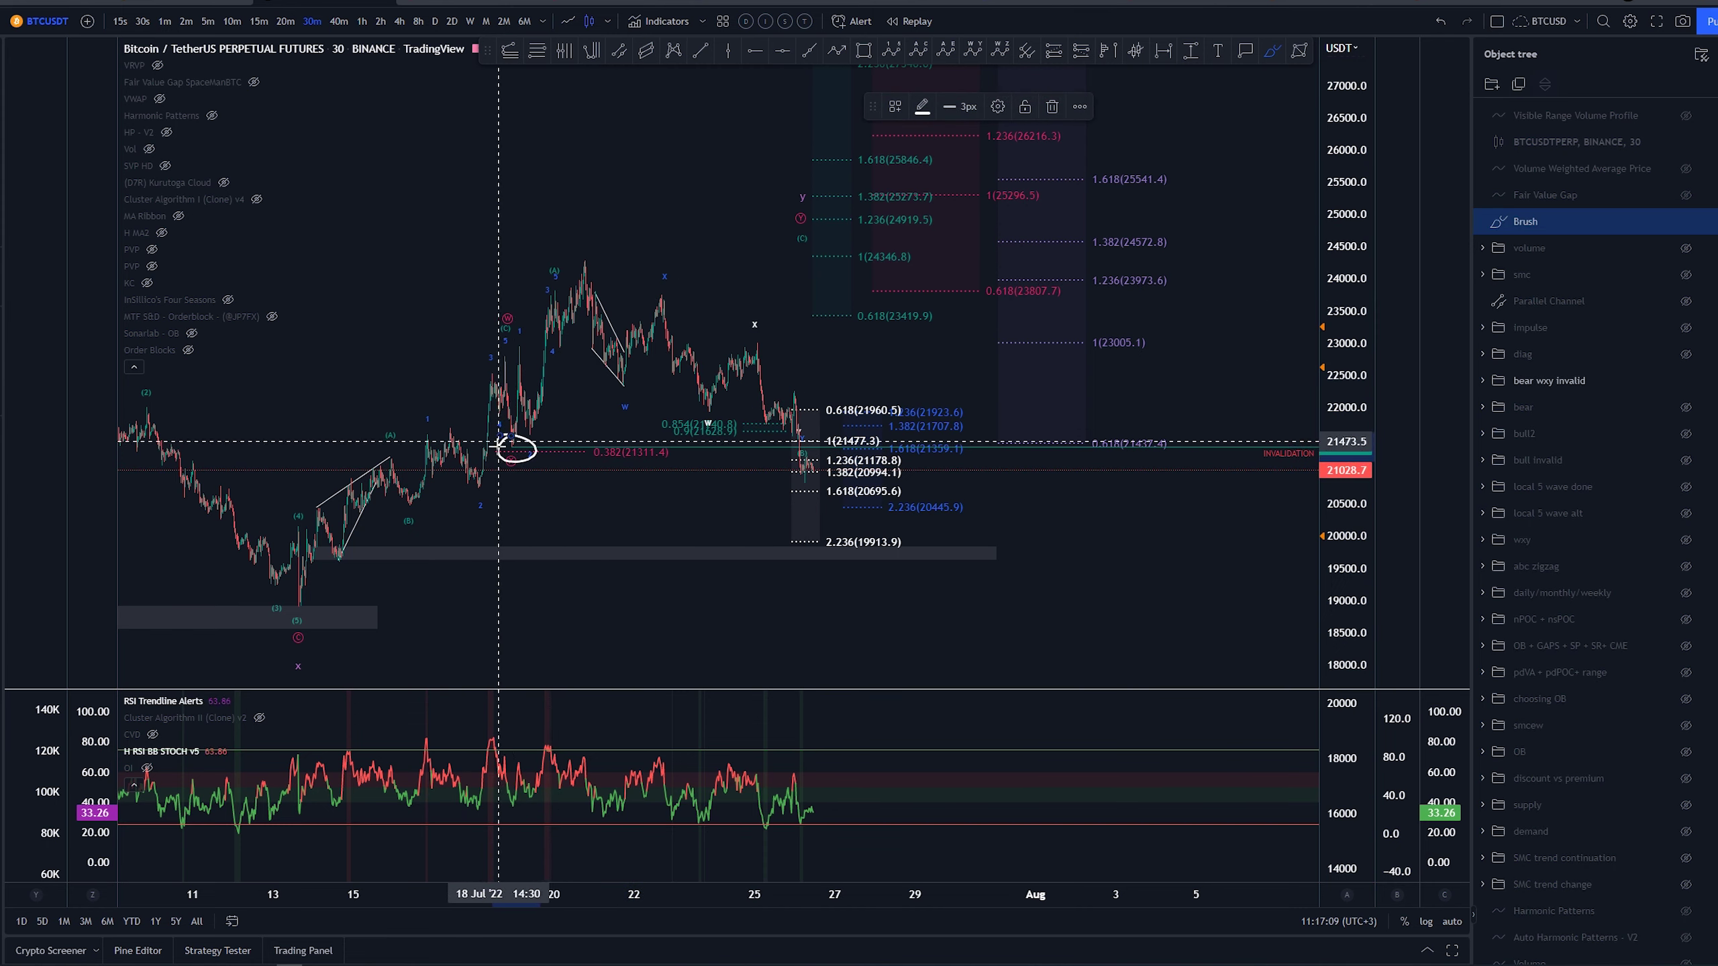
key("ctrl+z")
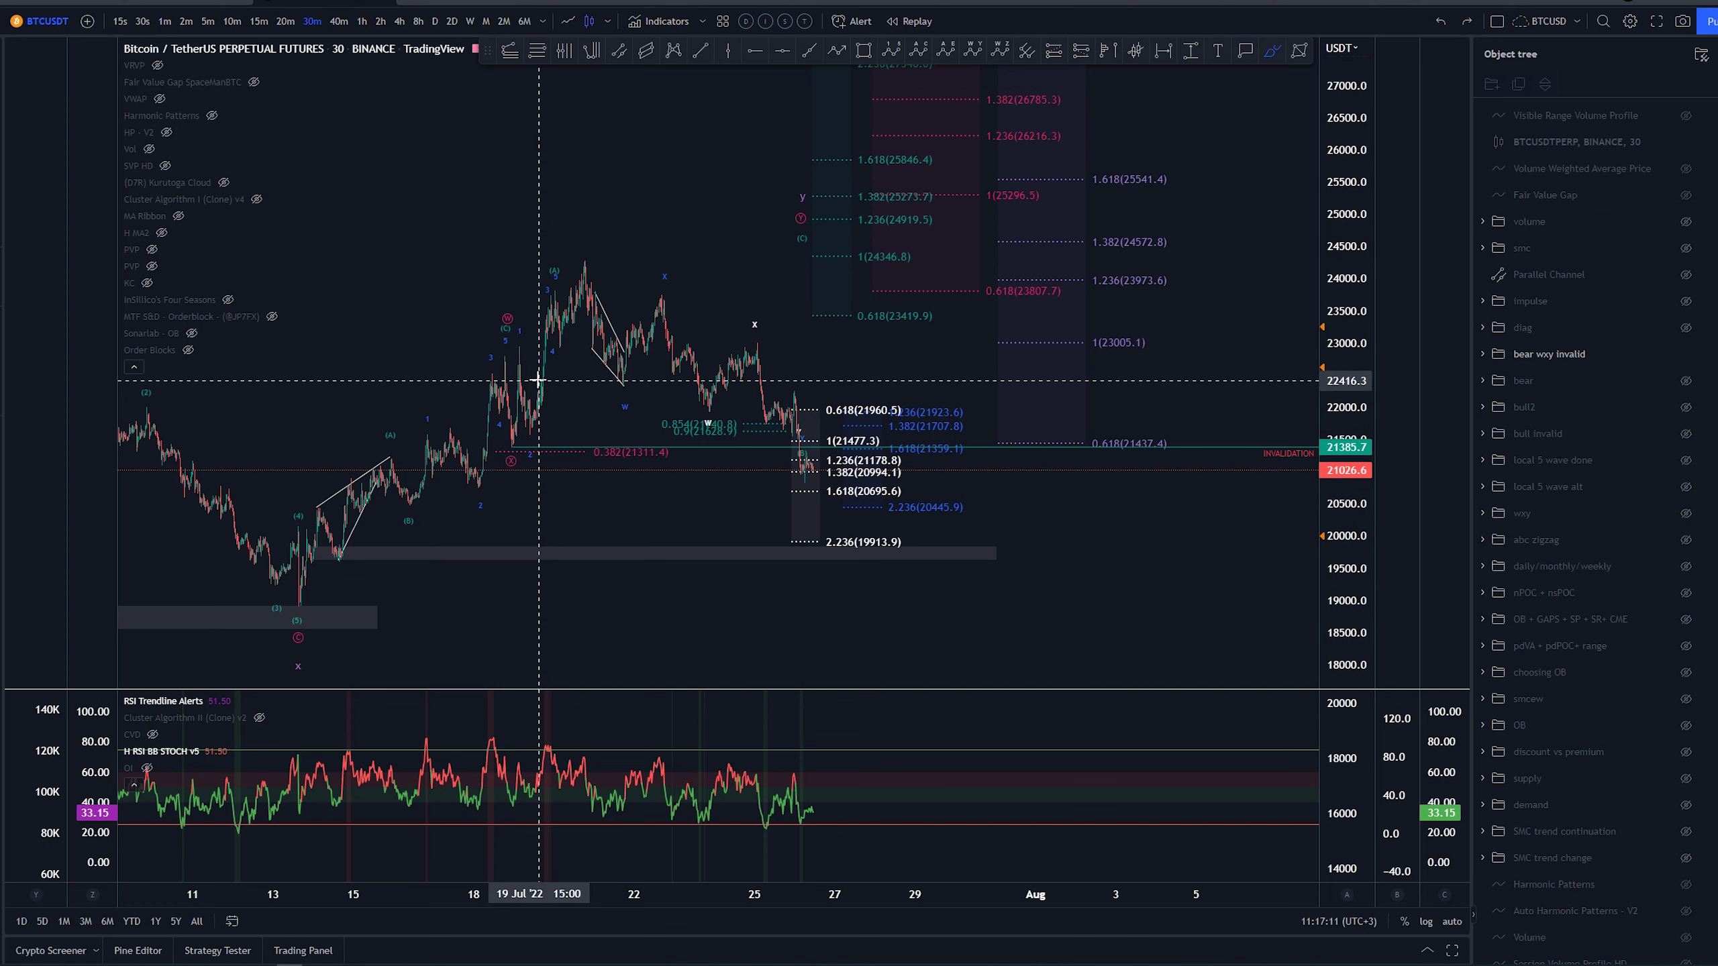
left_click_drag(516, 448, 552, 284)
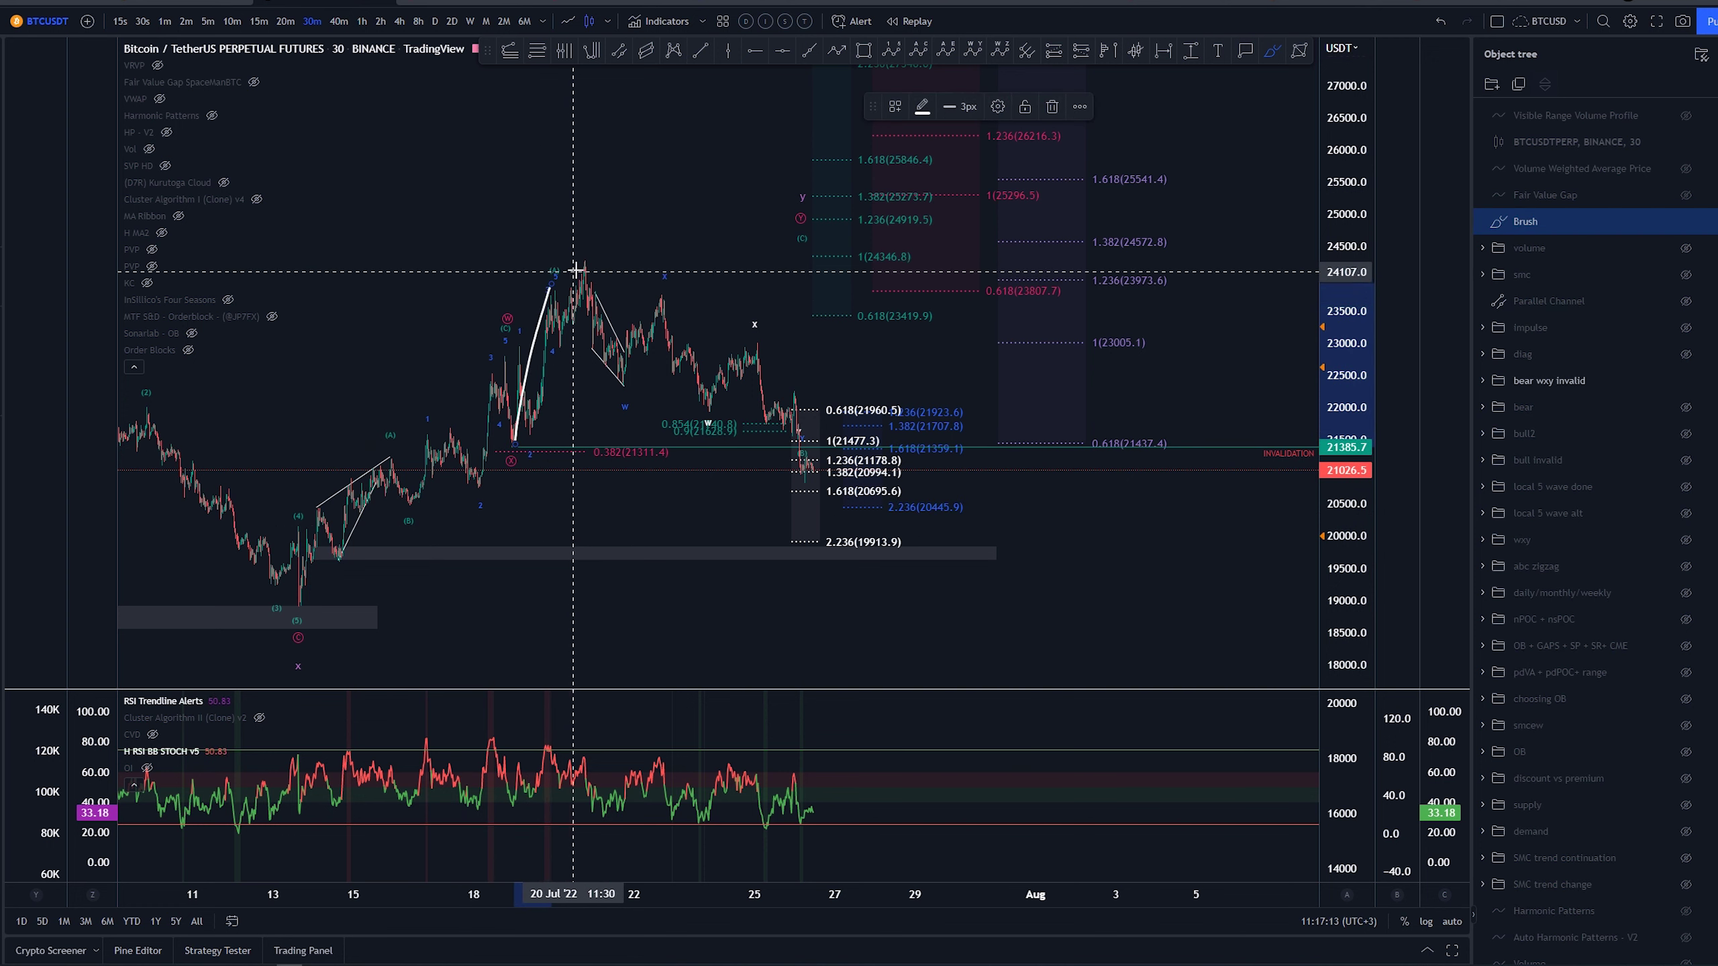
key("ctrl+z")
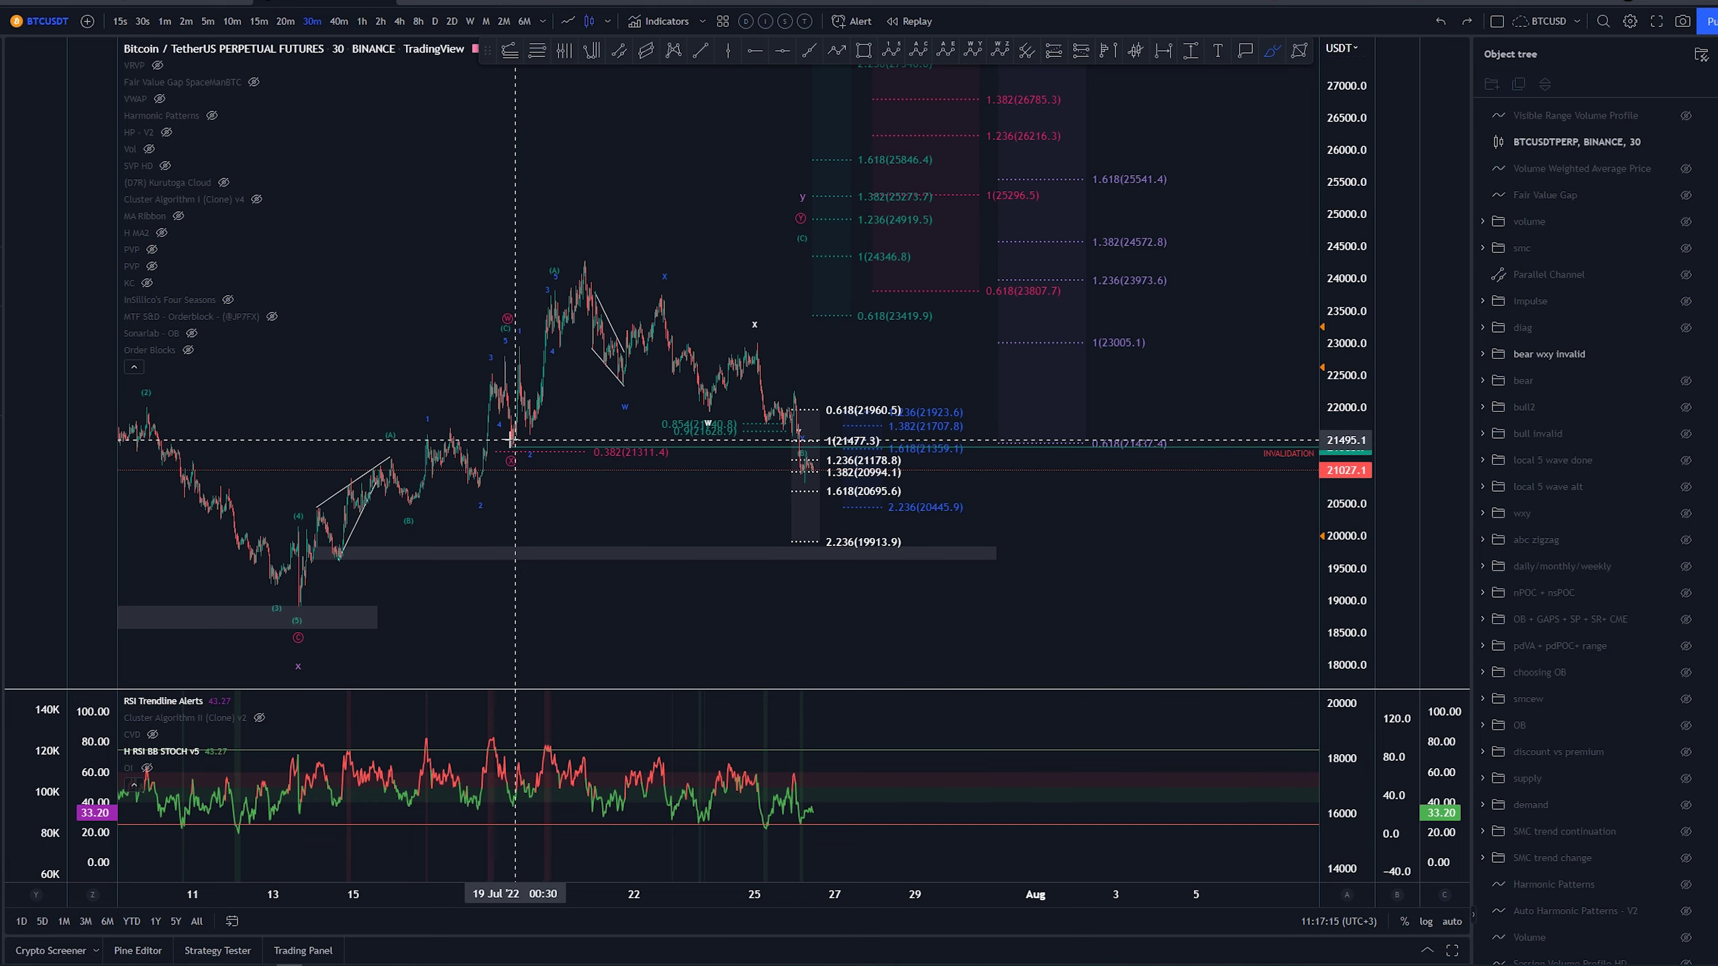
left_click_drag(506, 444, 841, 430)
key("ctrl+z")
Hide the bear wxy invalid drawing group and show the bull2 group with its wave count and retracement levels.
scroll(798, 517, "down", 5)
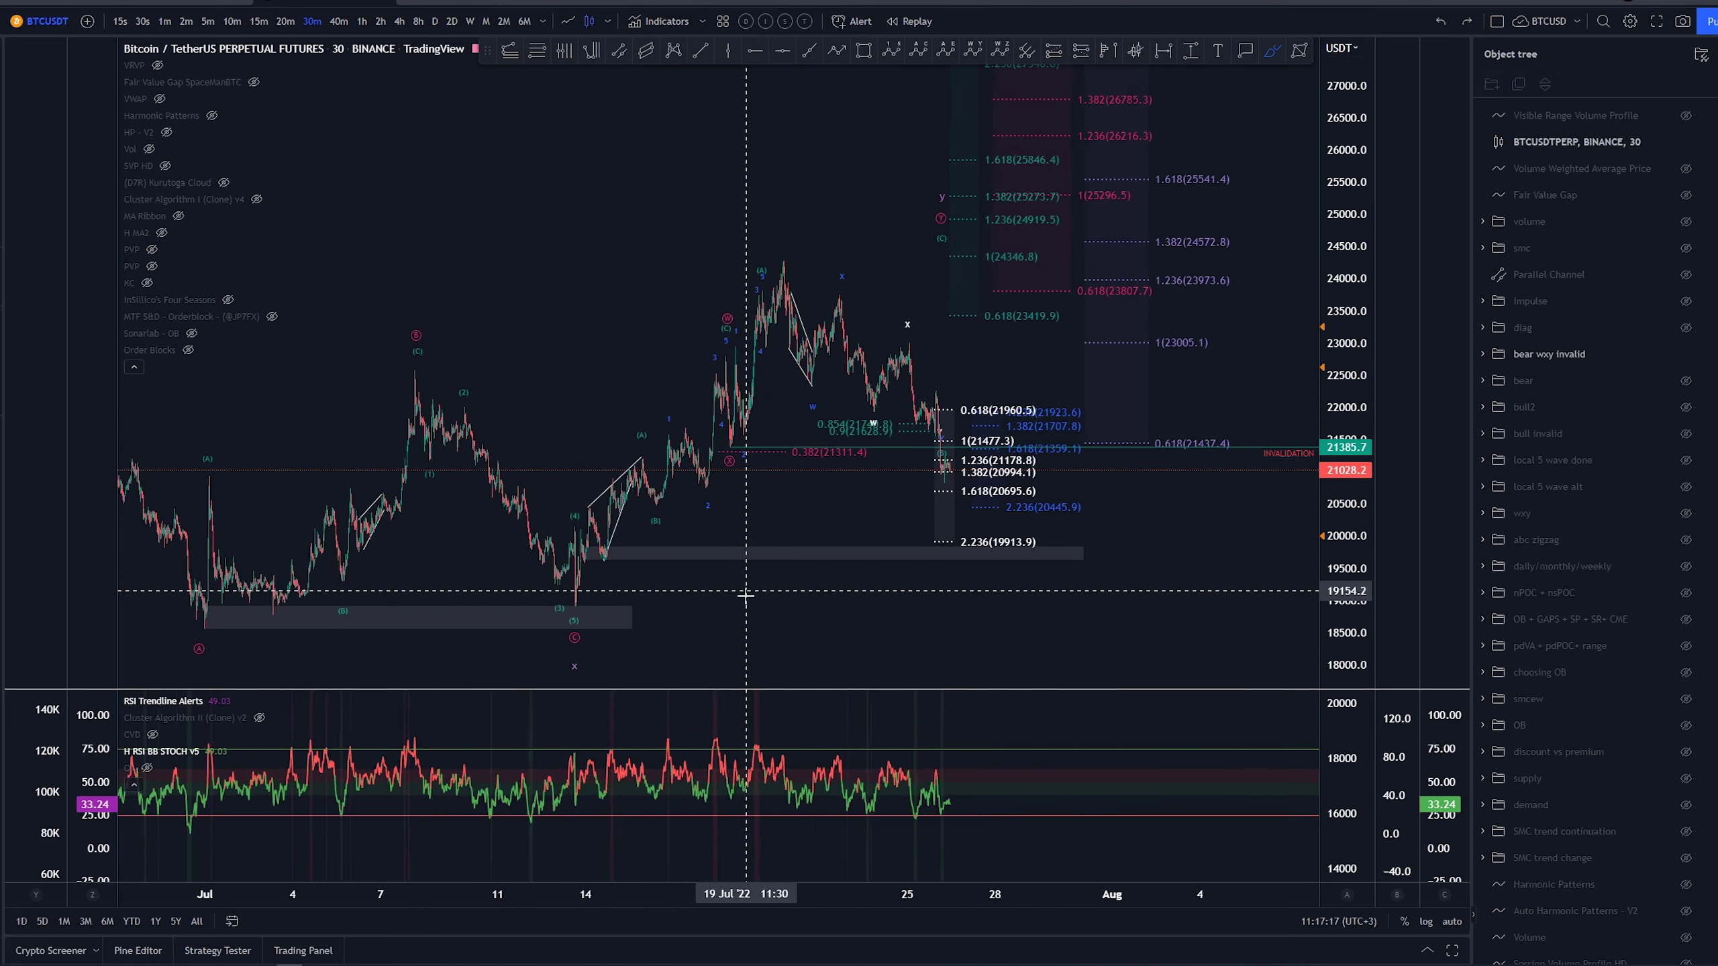
left_click_drag(1084, 608, 1045, 564)
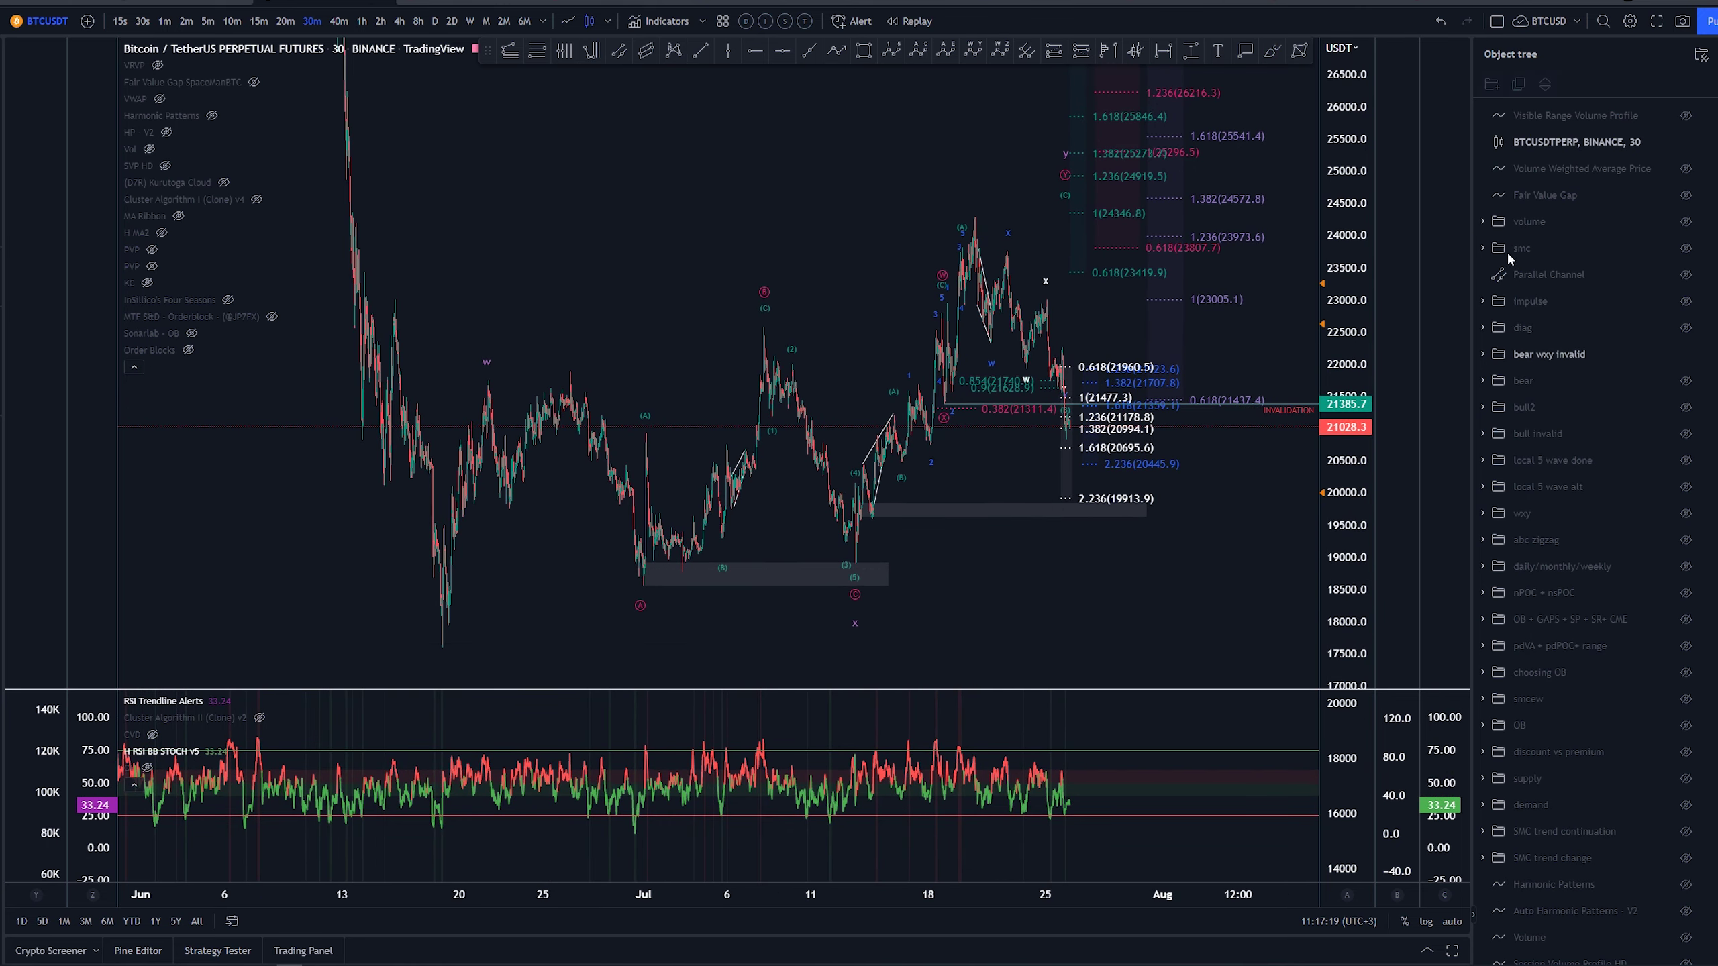
left_click(1688, 355)
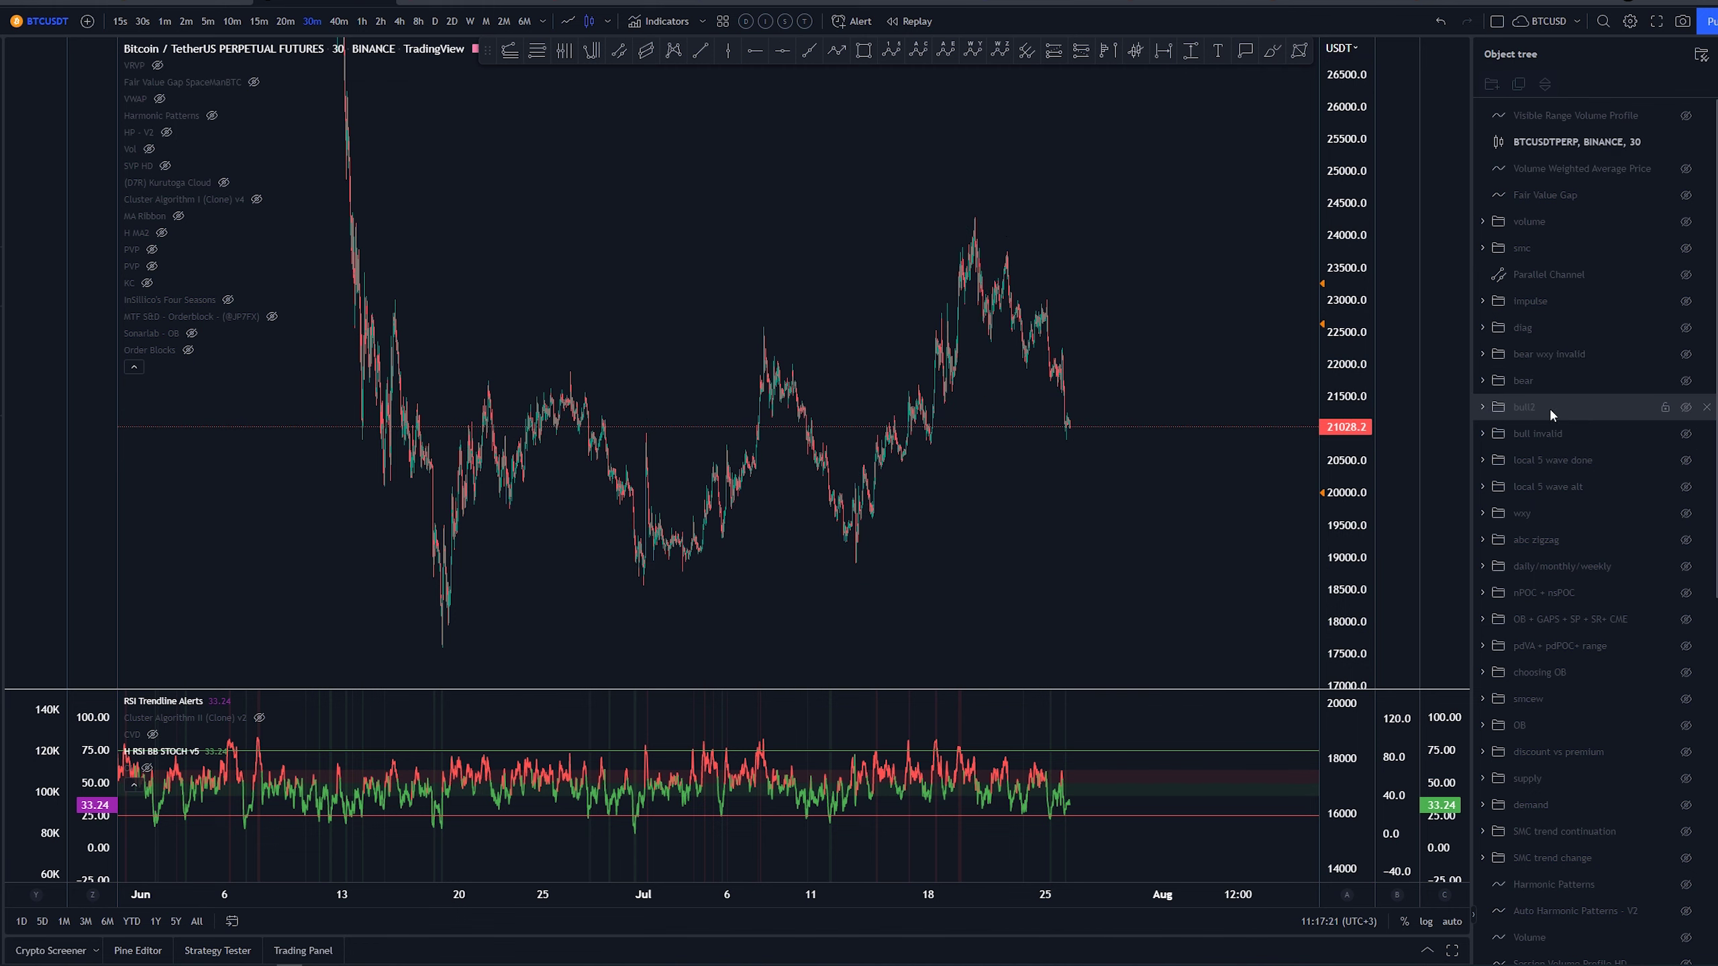
left_click(1688, 407)
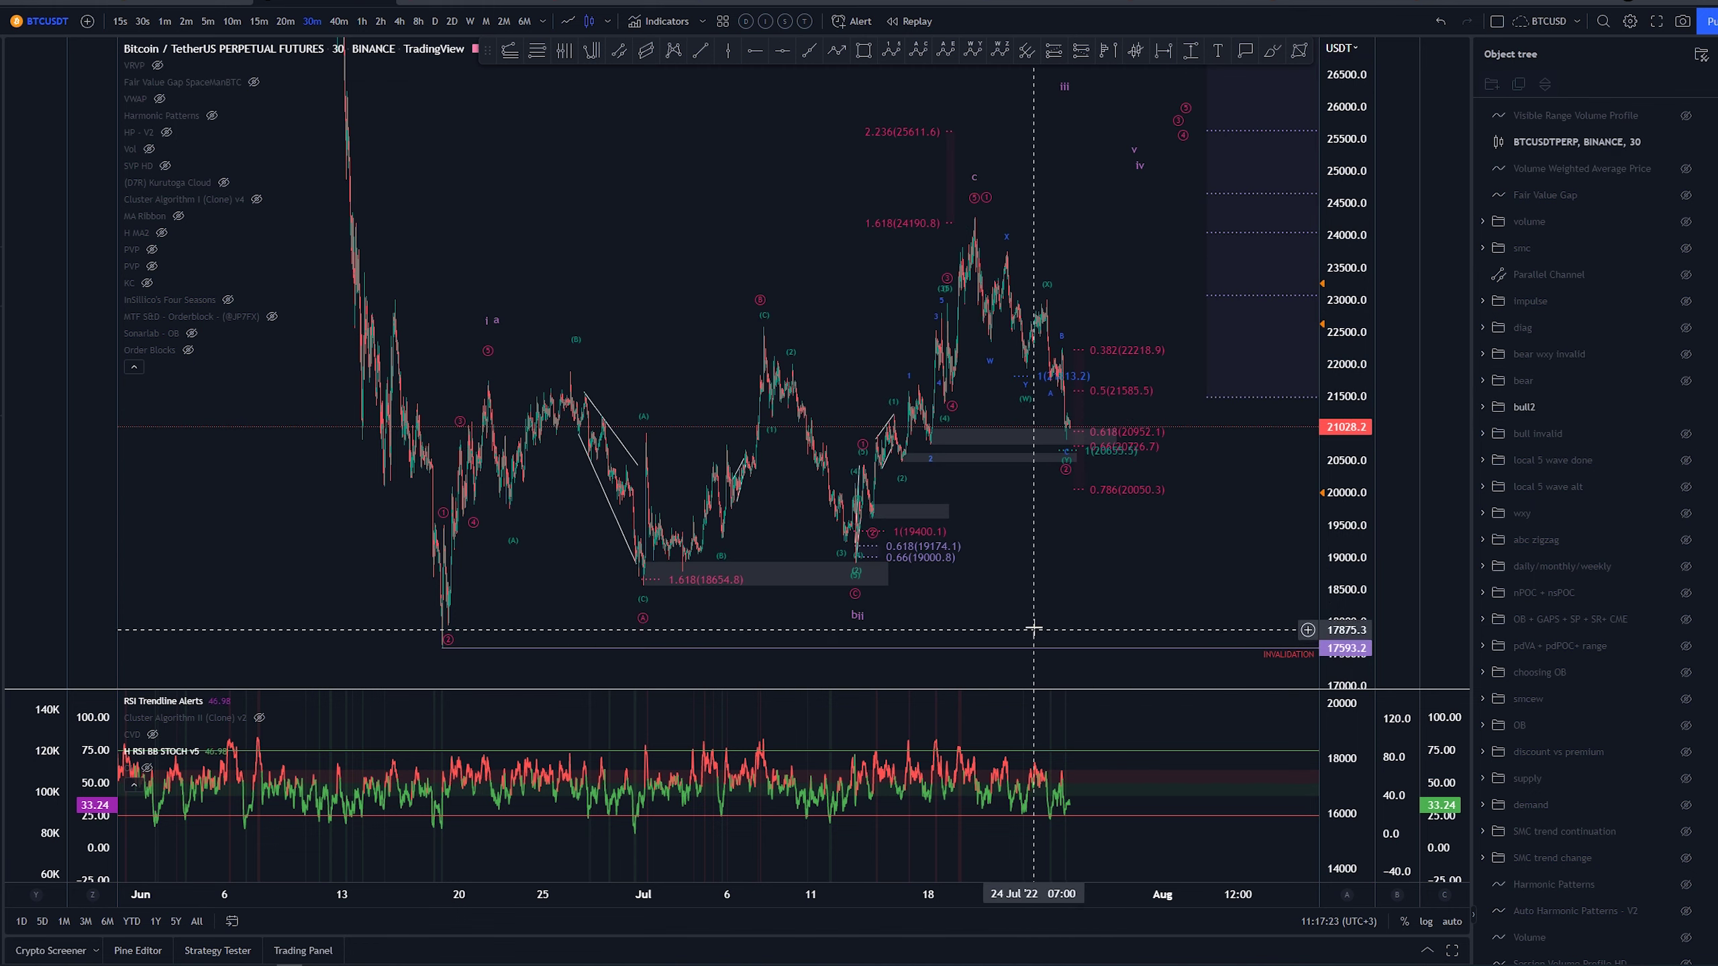
scroll(1179, 583, "up", 5)
scroll(1180, 584, "up", 2)
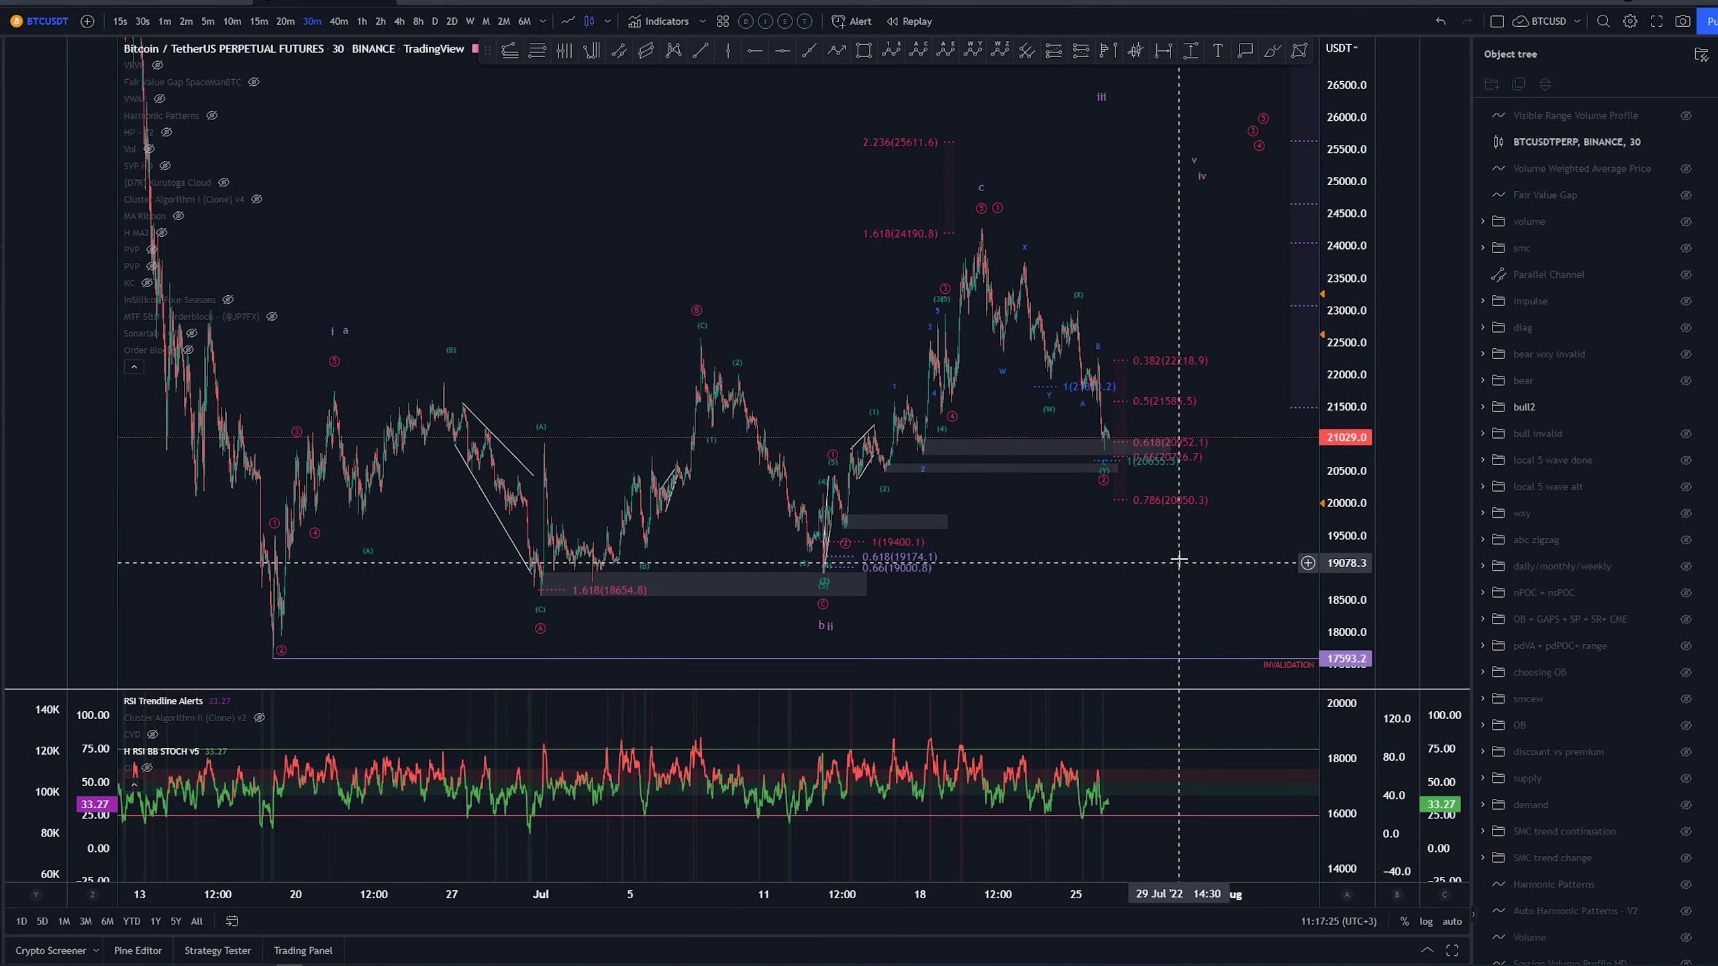
Trace the bull2 count from the June low to the i/a high and up to the July high with the Brush, removing the strokes.
left_click(1273, 51)
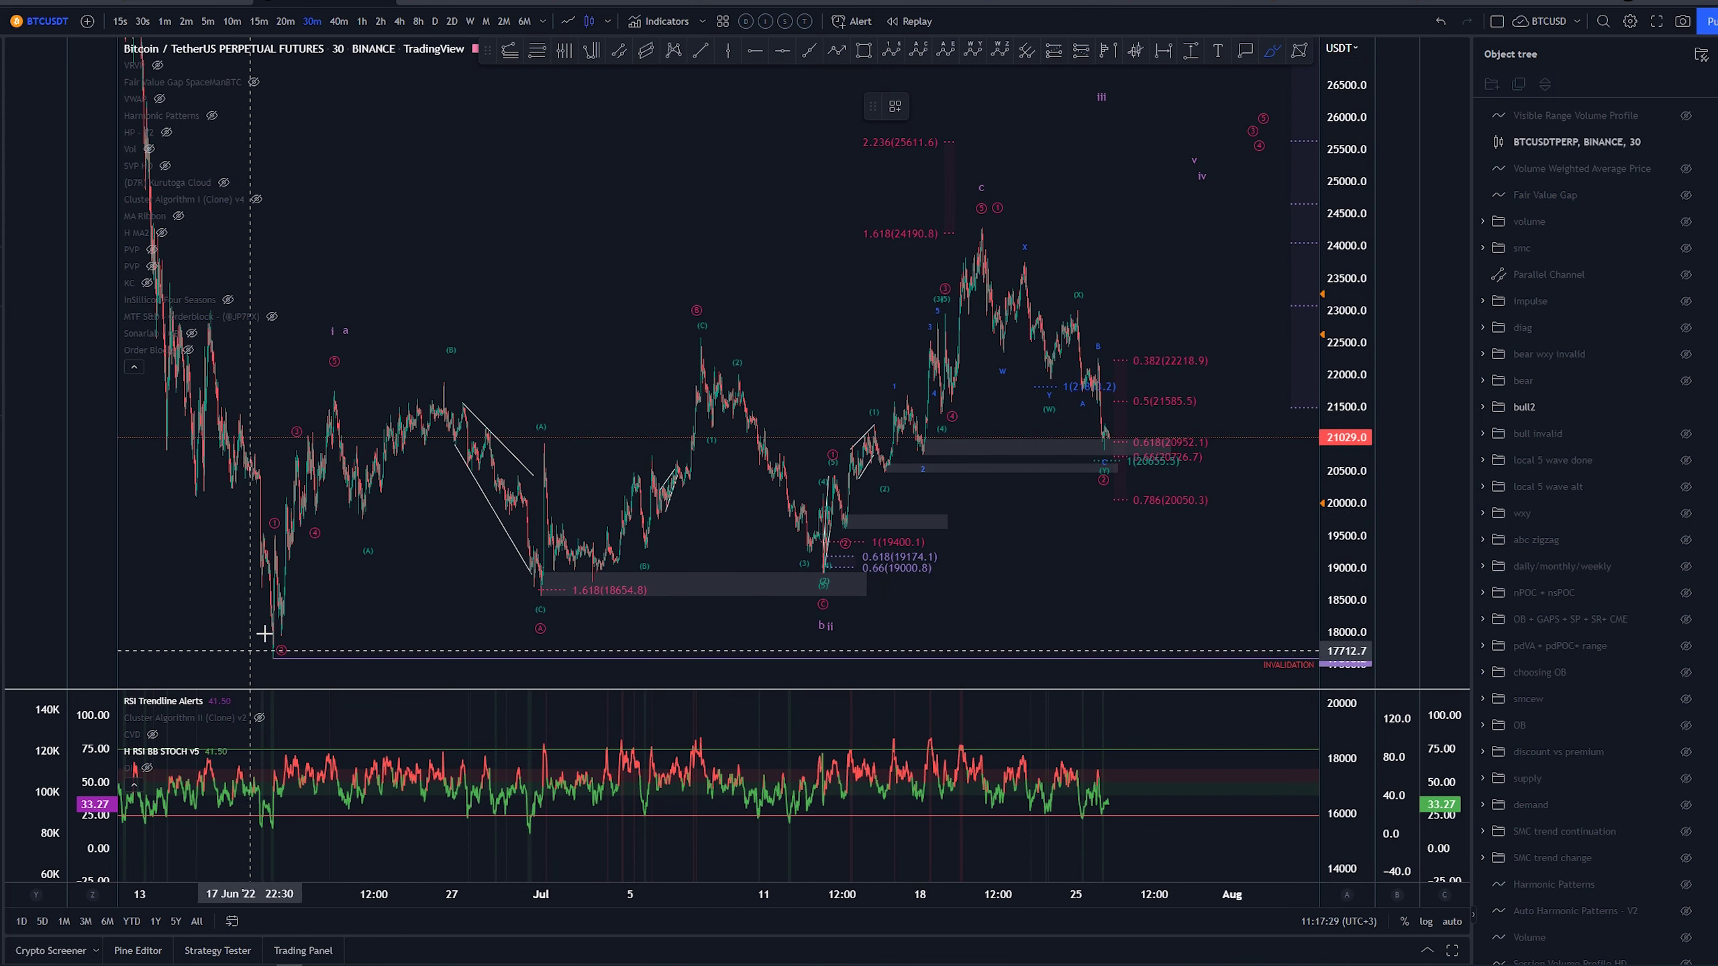
left_click_drag(253, 646, 368, 357)
key("ctrl+z")
mouse_move(263, 657)
left_mouse_down()
mouse_move(329, 387)
mouse_move(841, 583)
mouse_move(957, 238)
left_mouse_up()
key("Delete")
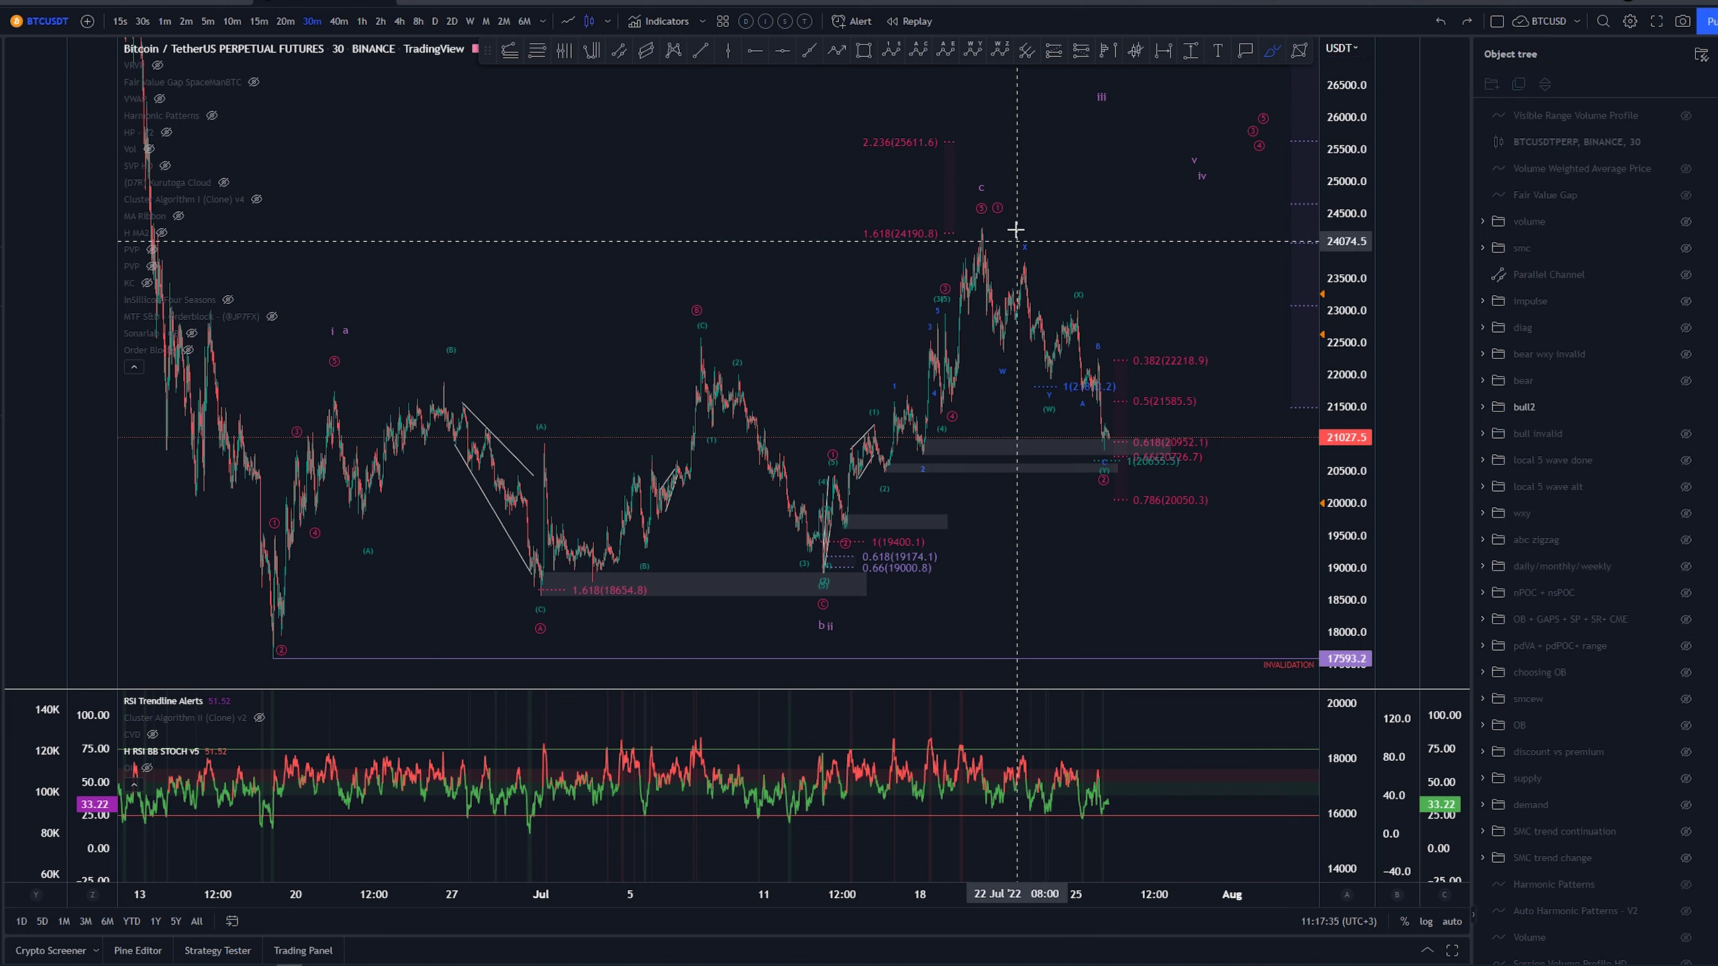
Shift the wave iii label toward the July high and back, and mark the wave labels there with the Brush, undoing the strokes.
left_click(1093, 132)
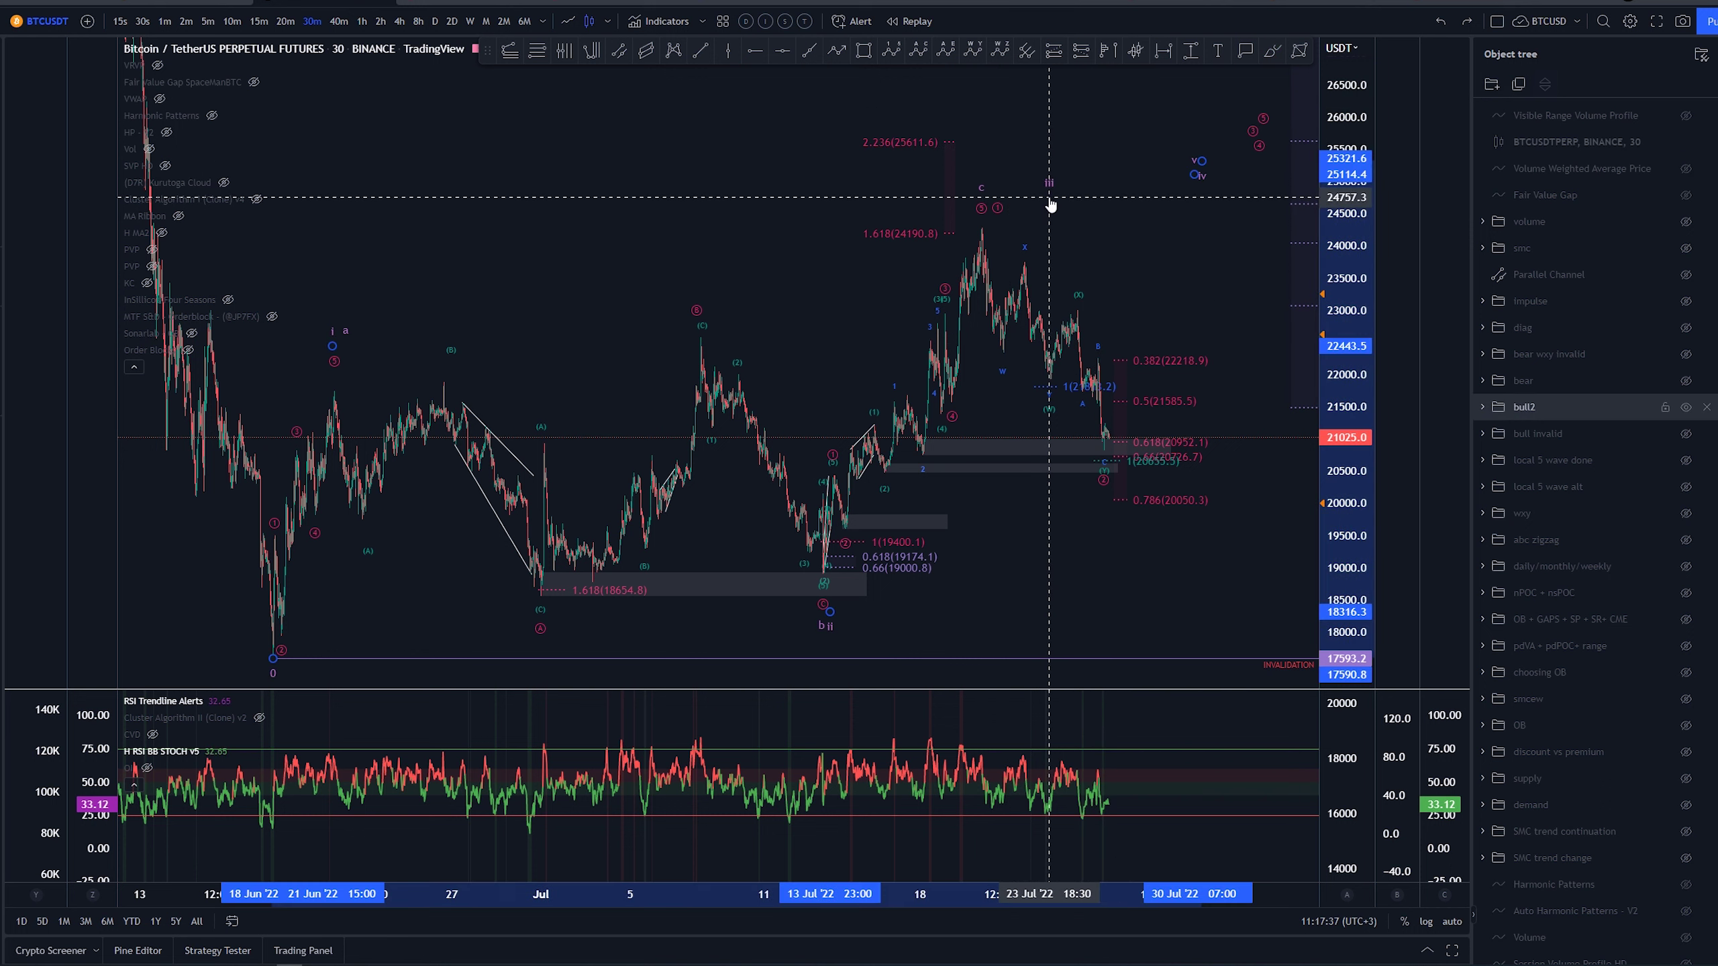
left_click_drag(1050, 205, 1102, 118)
left_click(1272, 50)
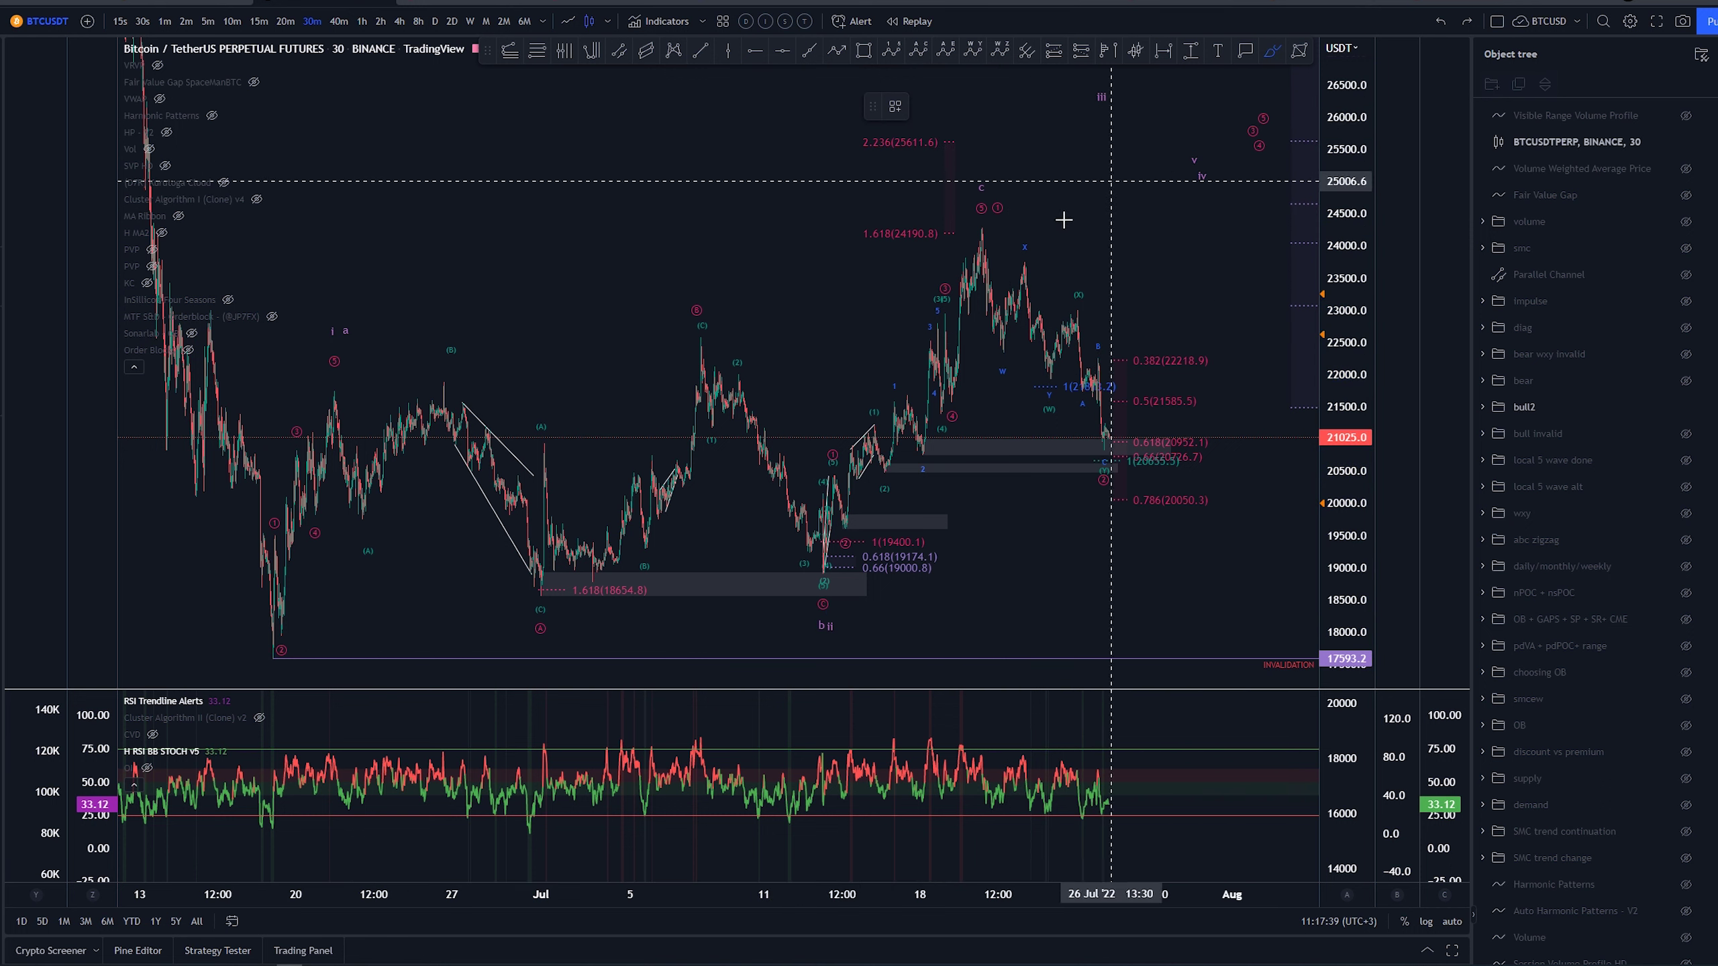
mouse_move(332, 377)
left_mouse_down()
mouse_move(342, 392)
mouse_move(1154, 381)
left_mouse_up()
key("ctrl+z")
key("ctrl+z")
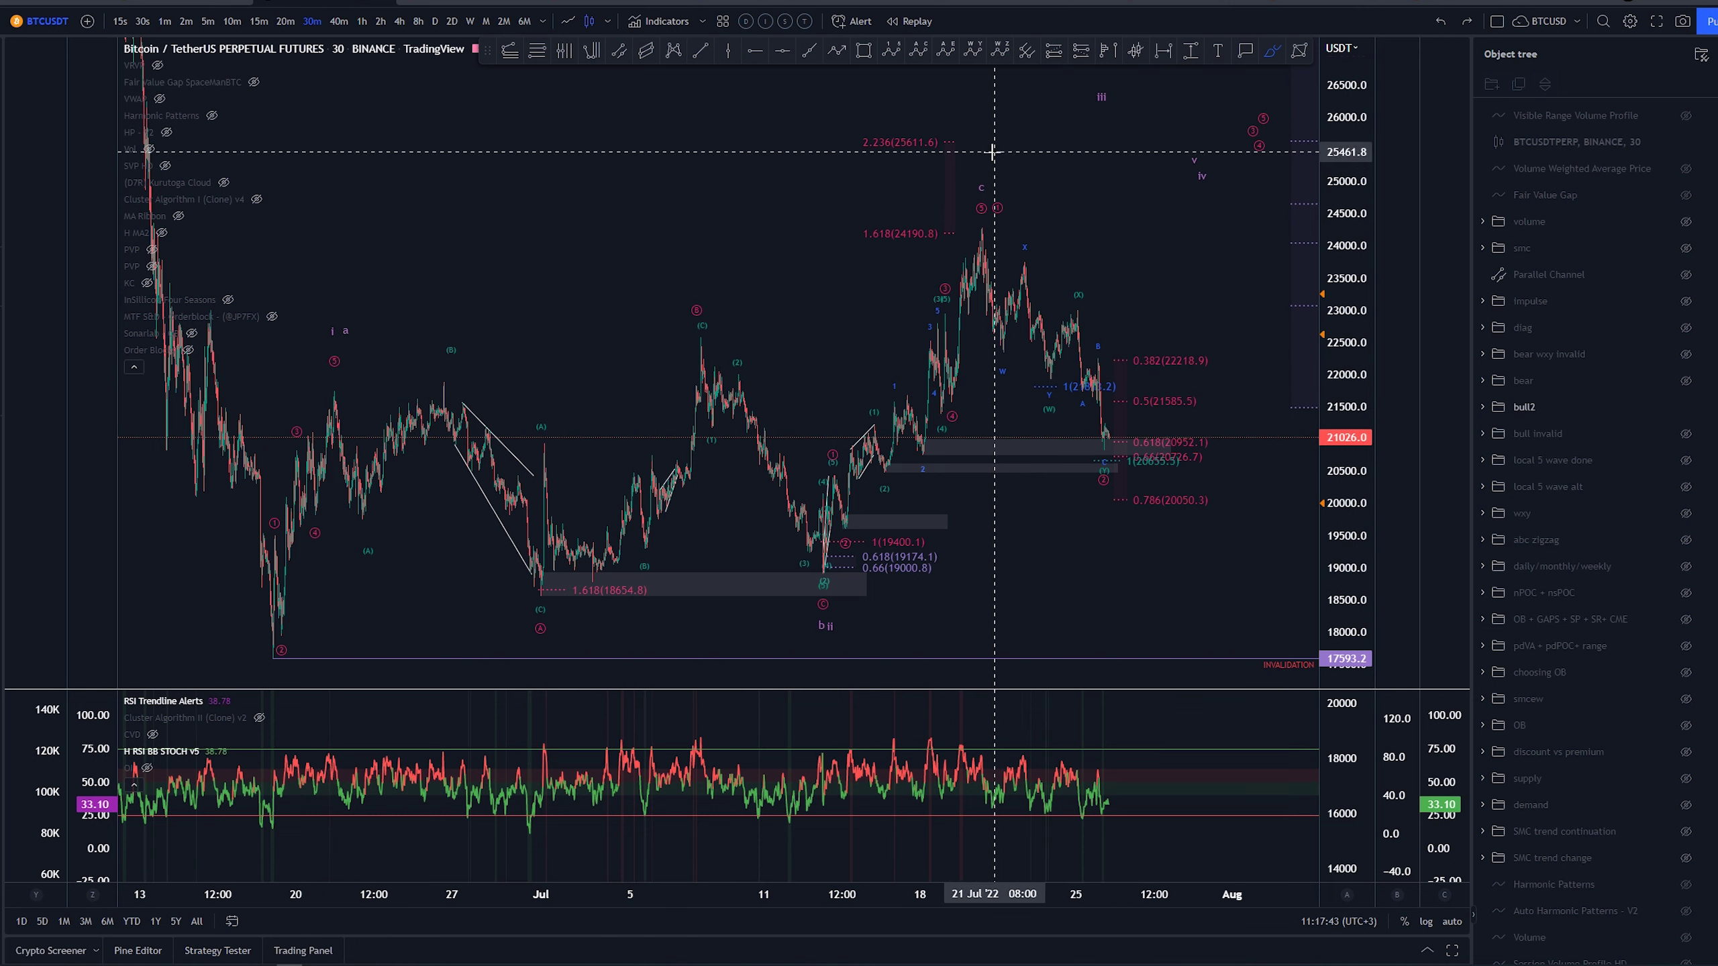
left_click_drag(1005, 191, 1008, 197)
key("ctrl+z")
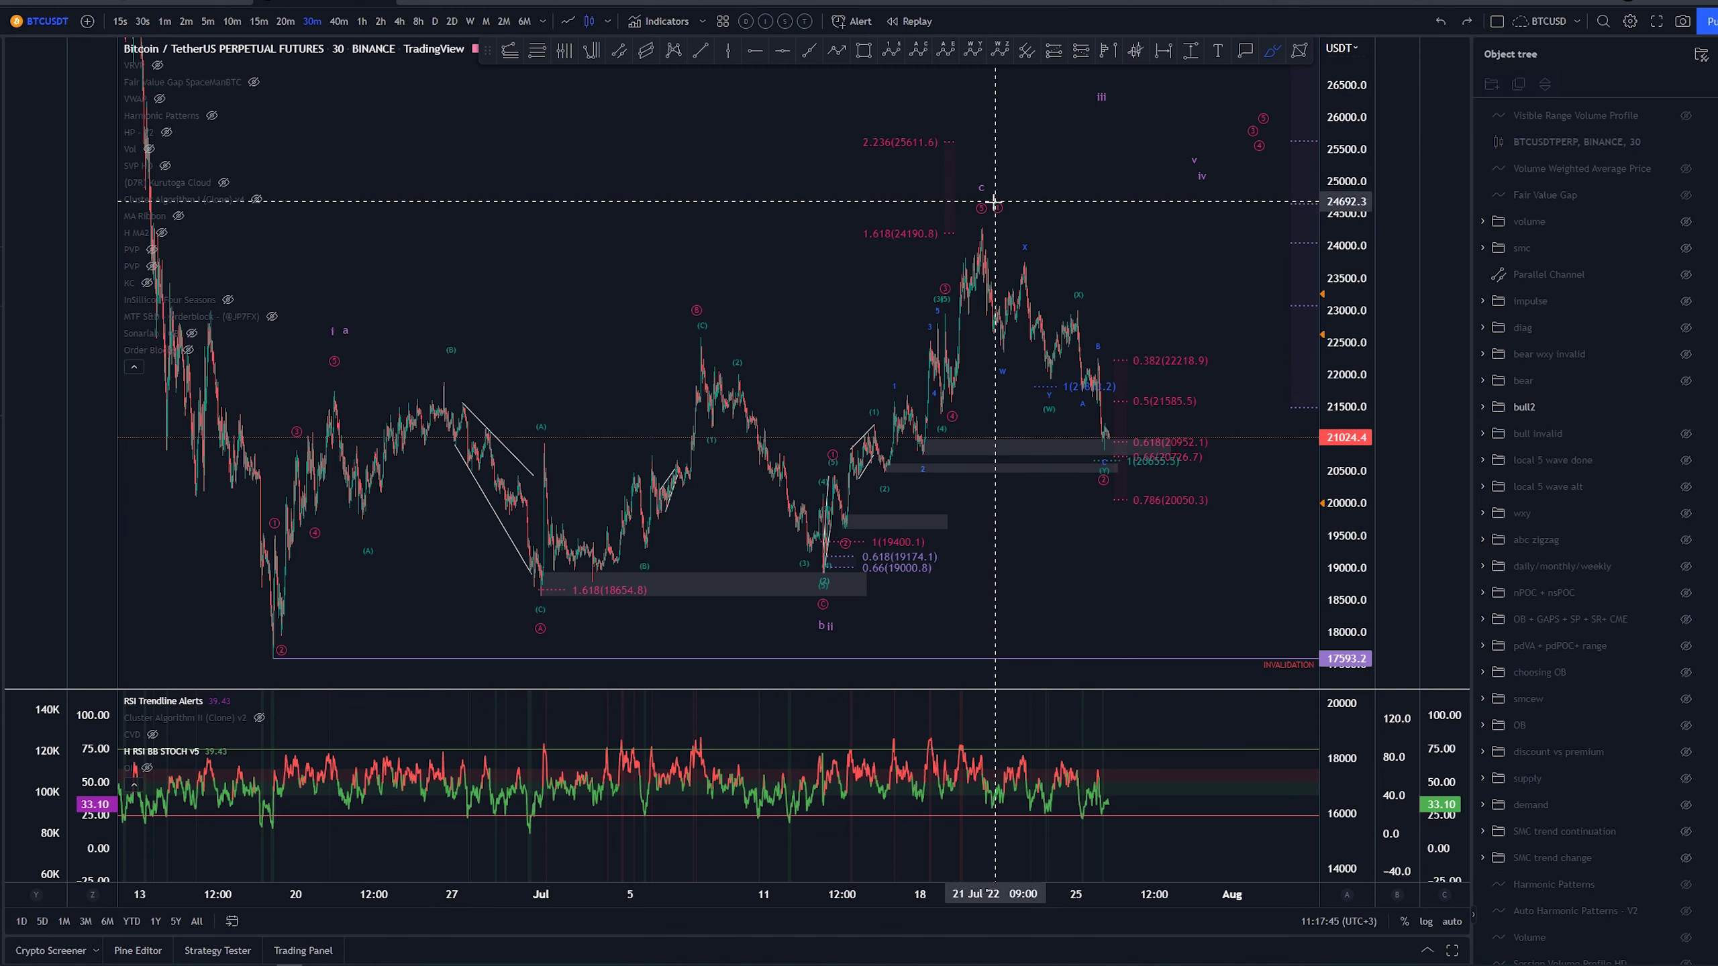
Project a Trend-Based Fib Extension from the June low through the i/a high to the mid-July b/ii low and delete it.
scroll(1142, 234, "up", 2)
scroll(1141, 238, "down", 2)
left_click_drag(1153, 229, 1018, 239)
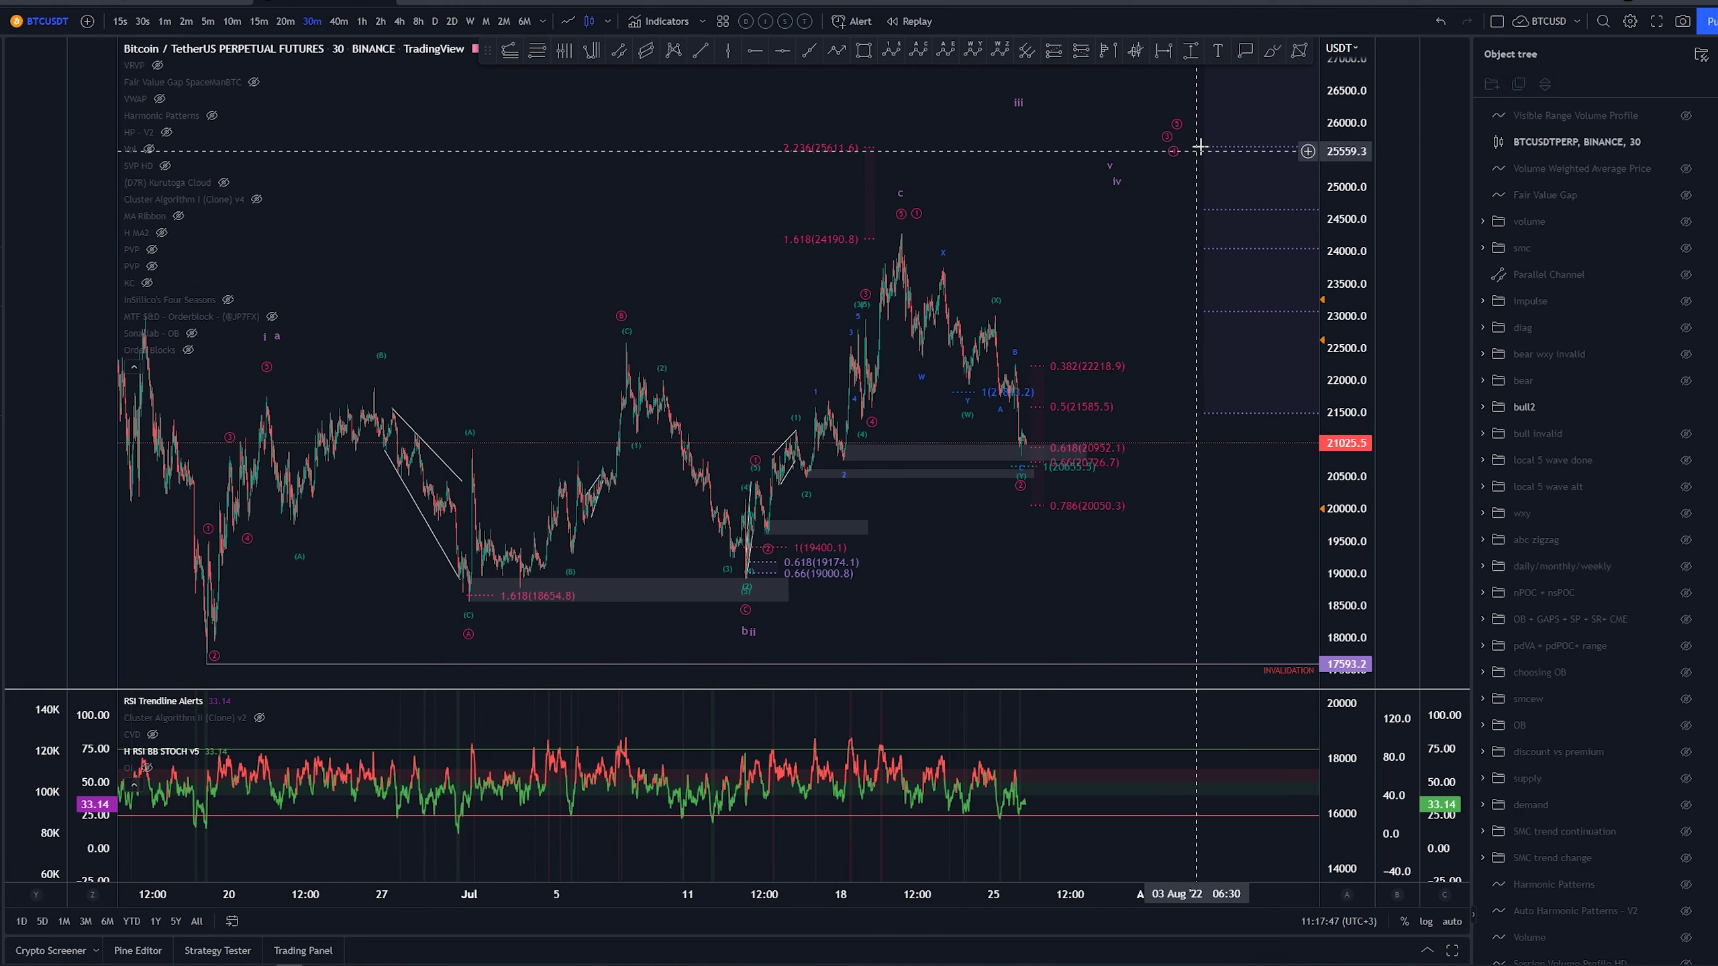
left_click(510, 50)
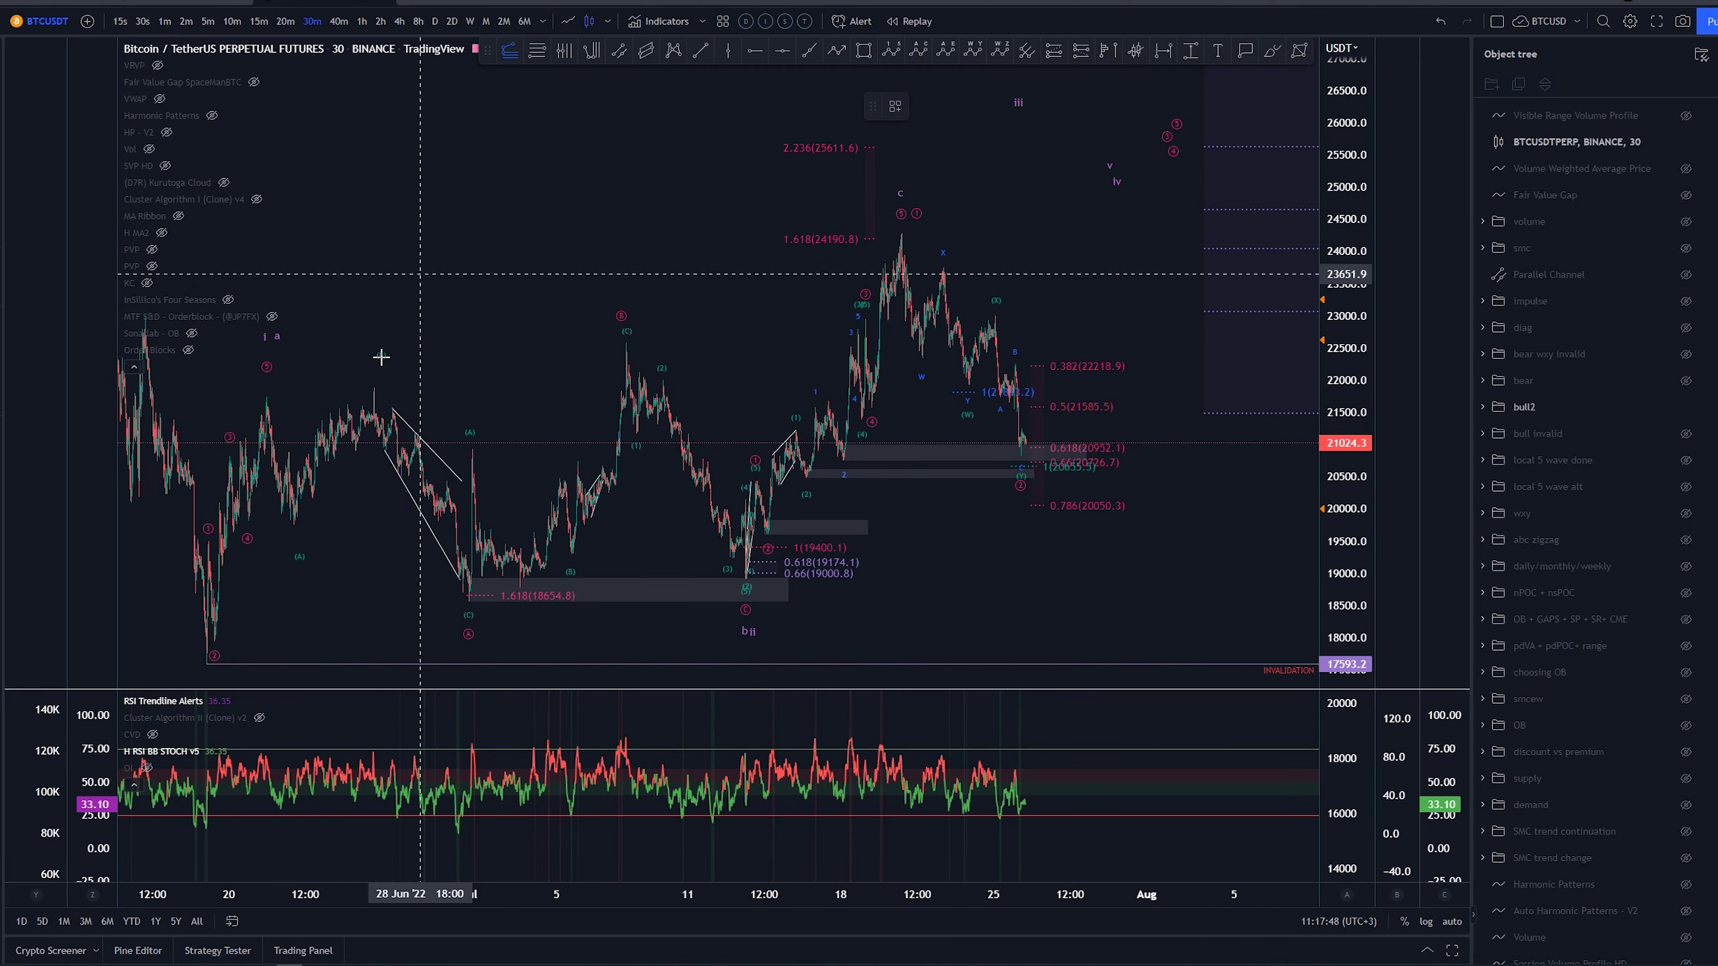
left_click(266, 664)
left_click(302, 397)
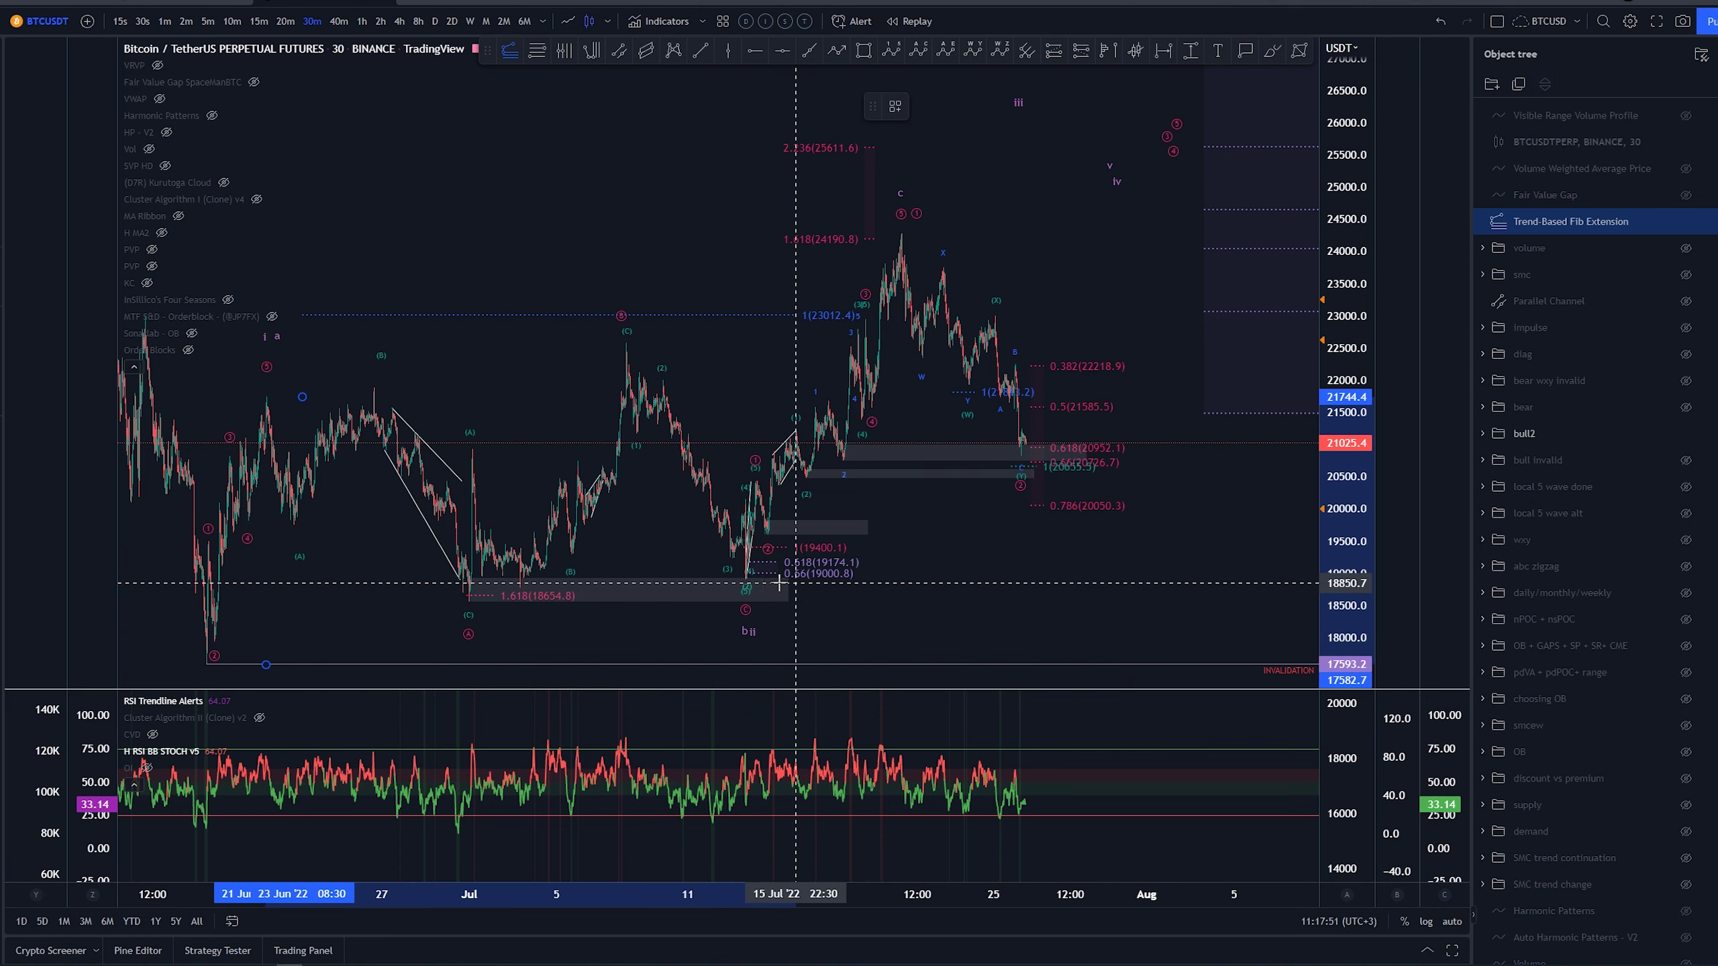
left_click(707, 581)
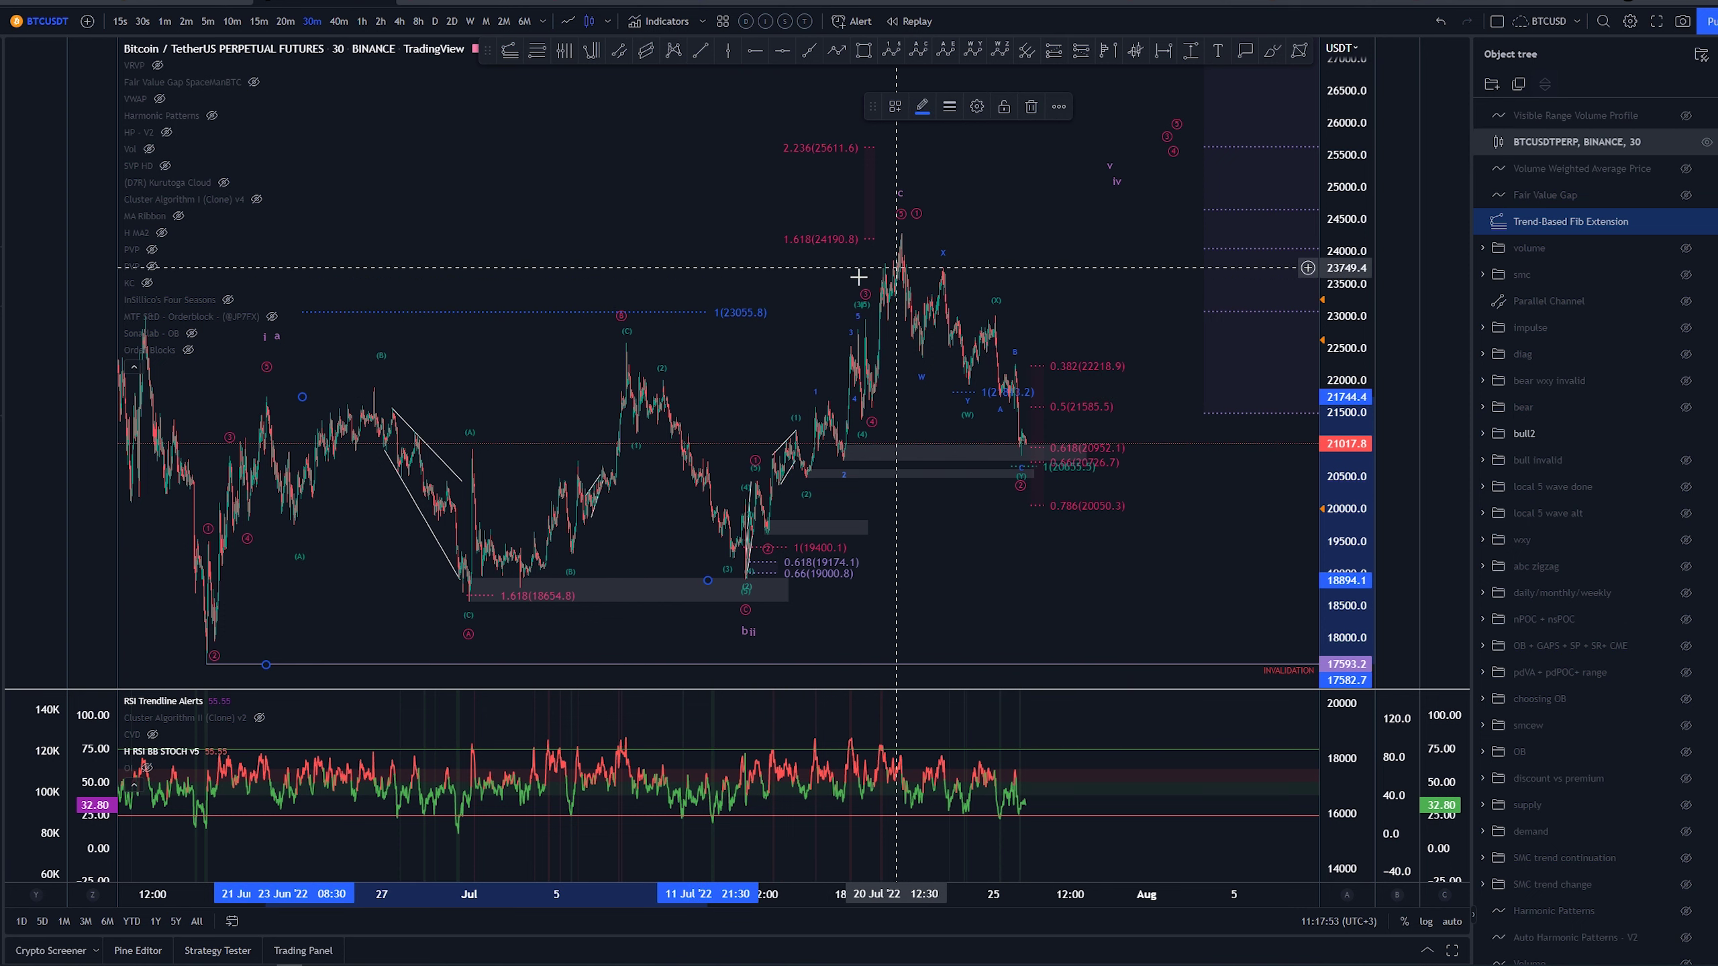
key("Delete")
Circle the June rise to i/a and the July rise to c with the Brush, and undo both loops.
left_click(920, 220)
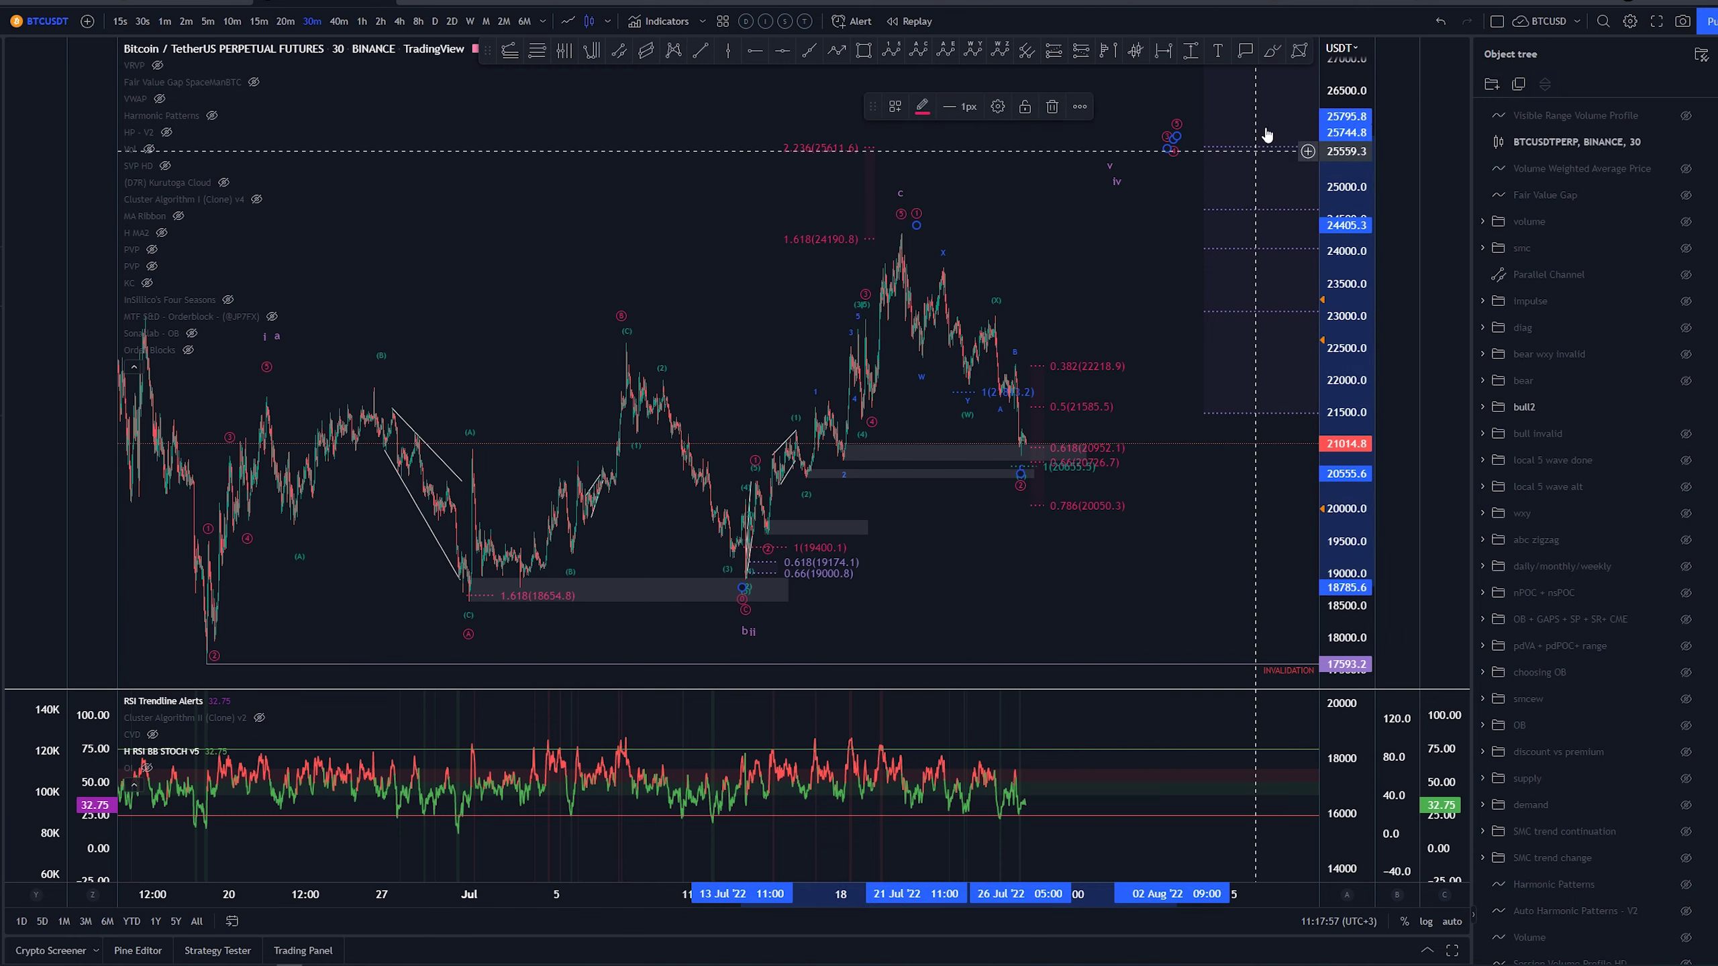
left_click(1272, 50)
mouse_move(907, 237)
left_mouse_down()
mouse_move(741, 585)
mouse_move(905, 238)
left_mouse_up()
mouse_move(280, 389)
left_mouse_down()
mouse_move(190, 662)
mouse_move(270, 388)
left_mouse_up()
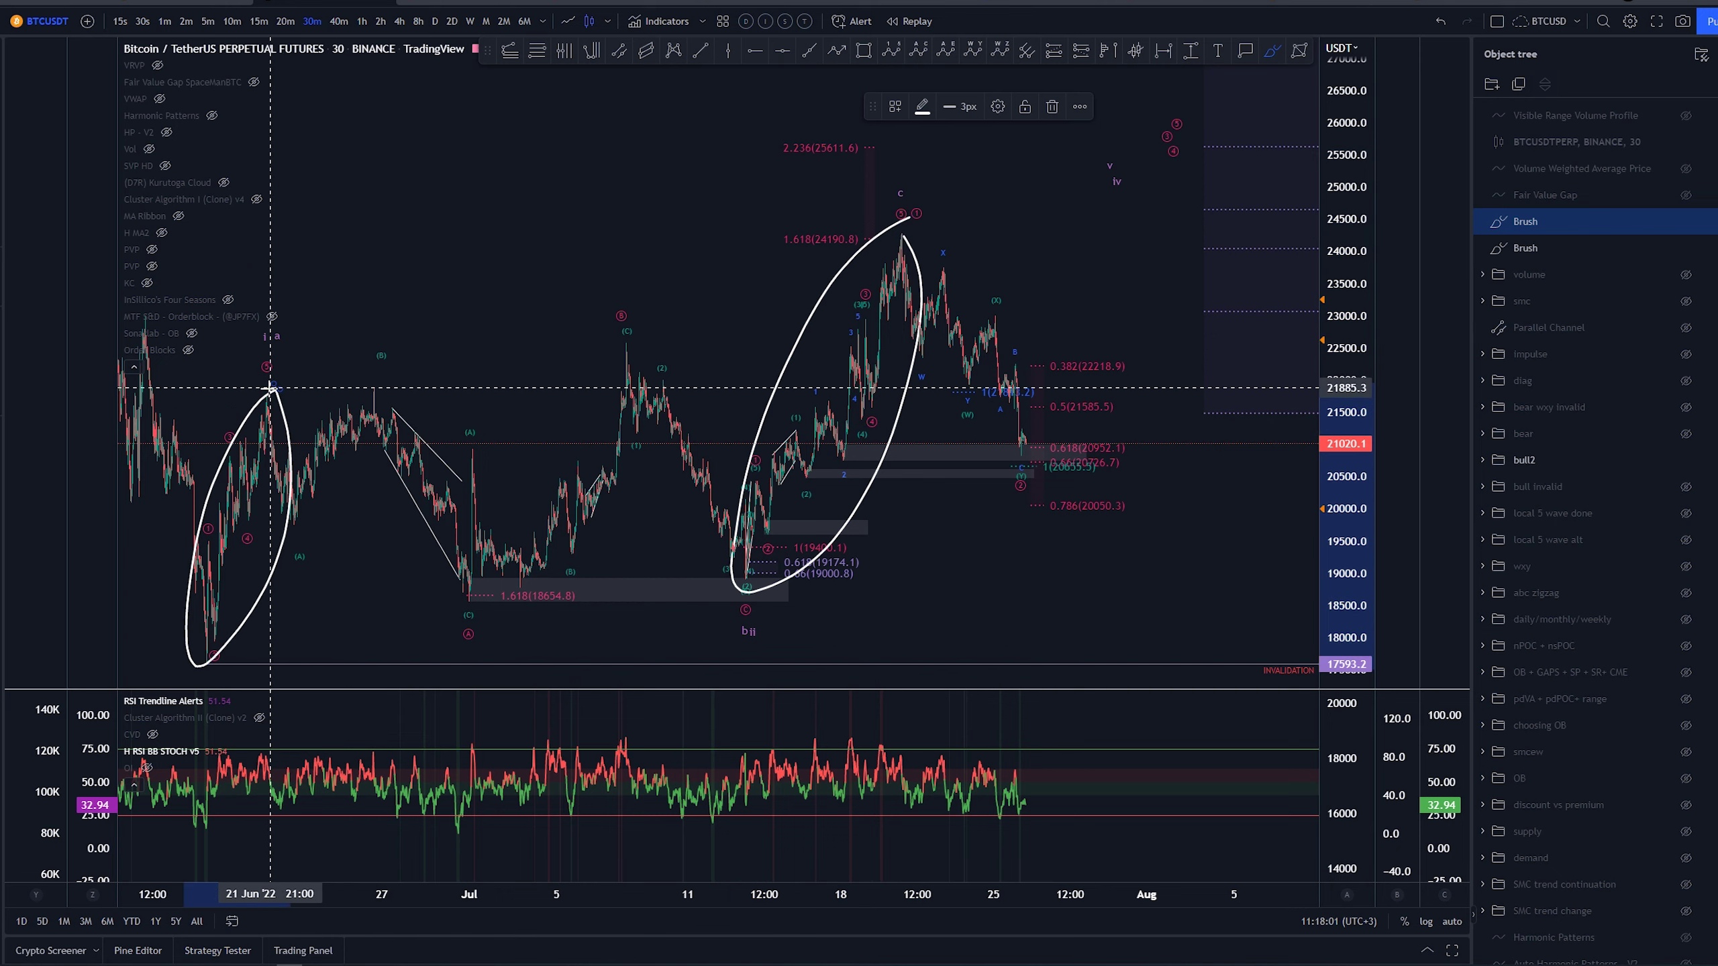
key("ctrl+z")
key("ctrl+z")
Circle the c label at the July high with the Brush and undo the strokes.
scroll(999, 572, "up", 1)
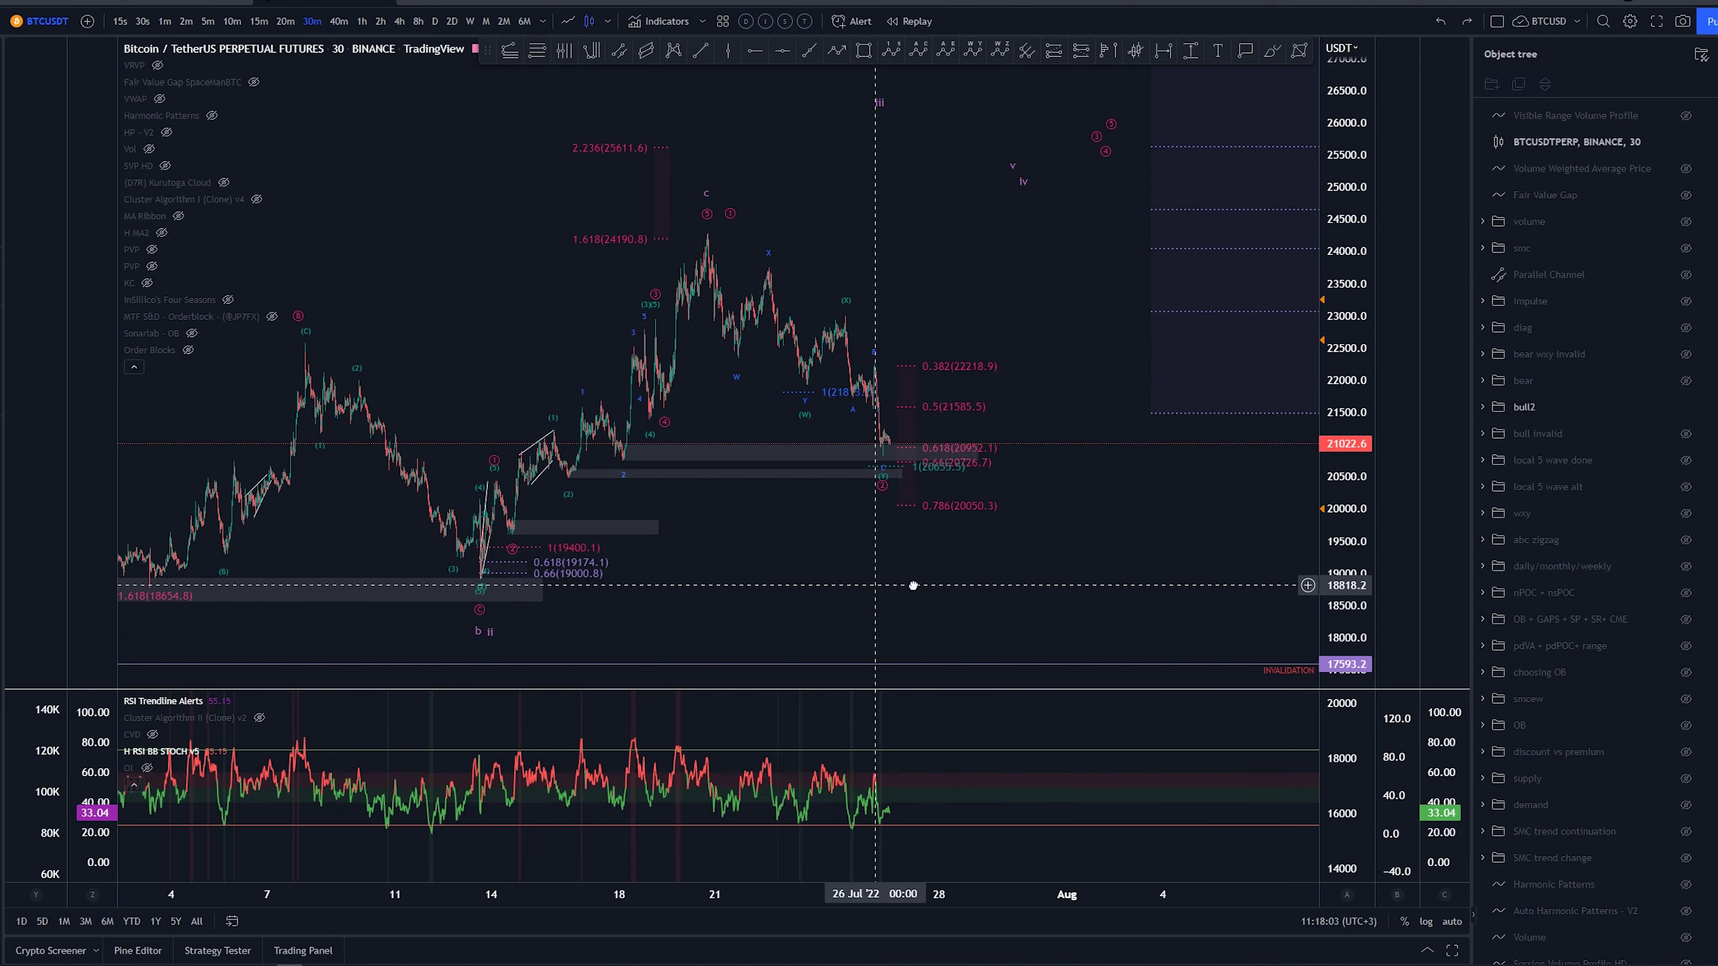
scroll(1020, 583, "up", 1)
left_click_drag(1359, 552, 1359, 508)
scroll(1201, 584, "up", 2)
left_click_drag(1046, 638, 853, 617)
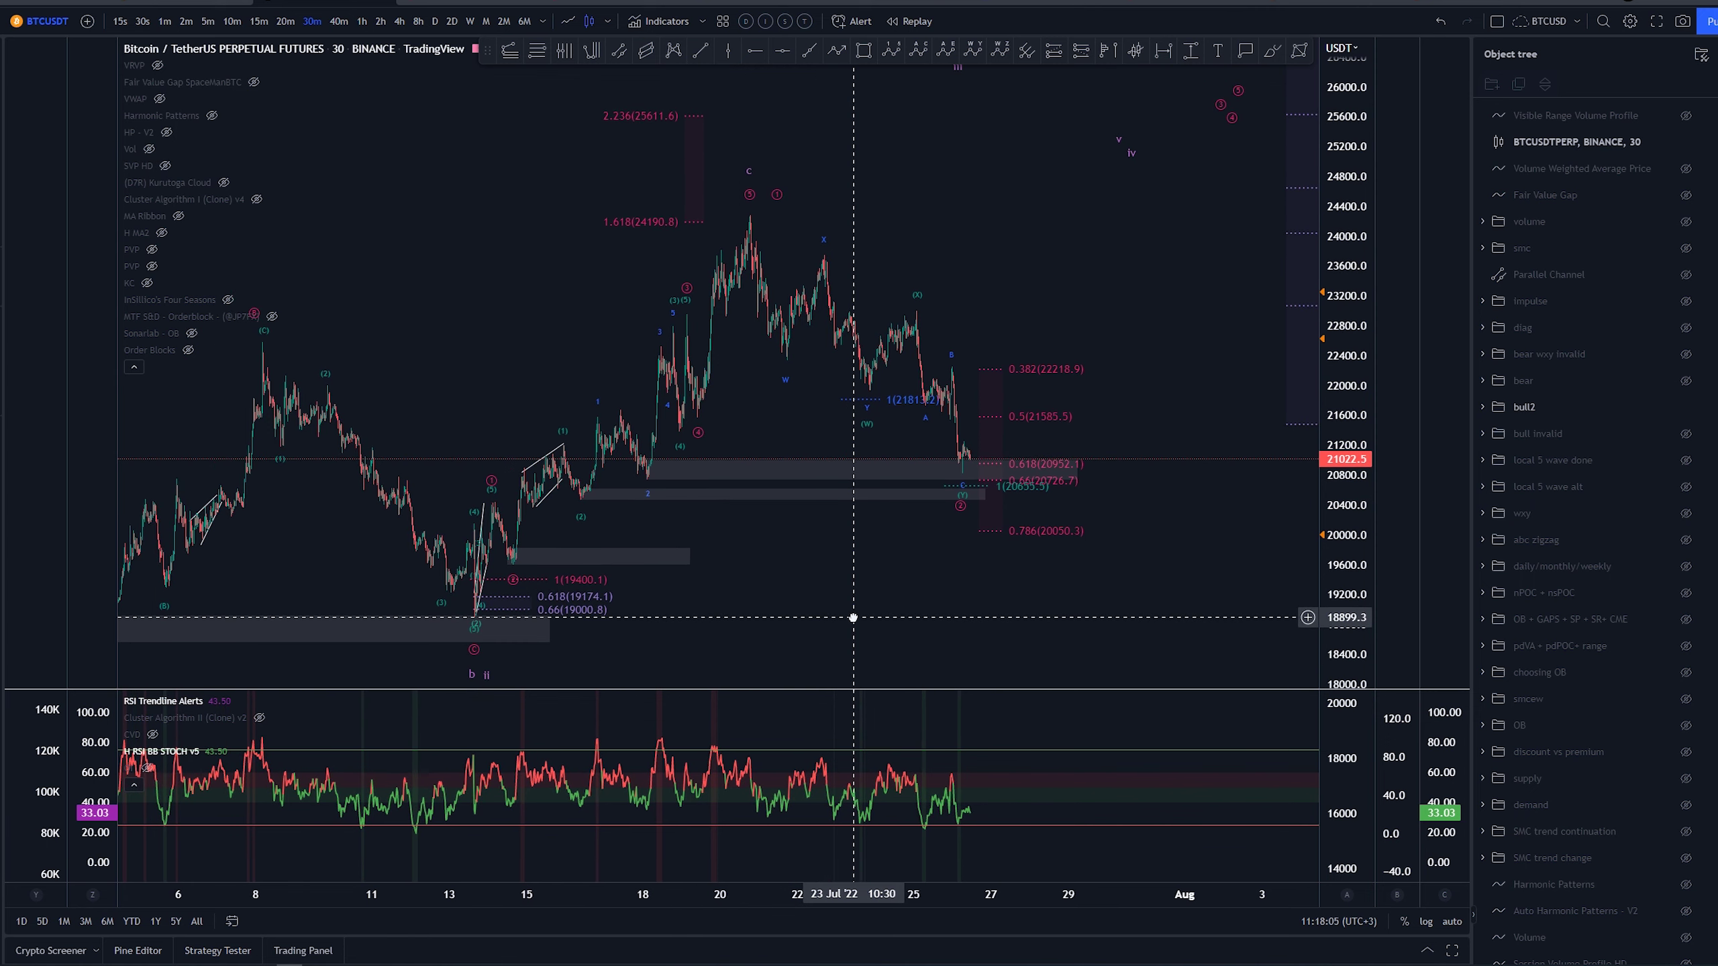
left_click(1273, 55)
mouse_move(748, 158)
left_mouse_down()
mouse_move(727, 166)
mouse_move(756, 161)
left_mouse_up()
key("ctrl+z")
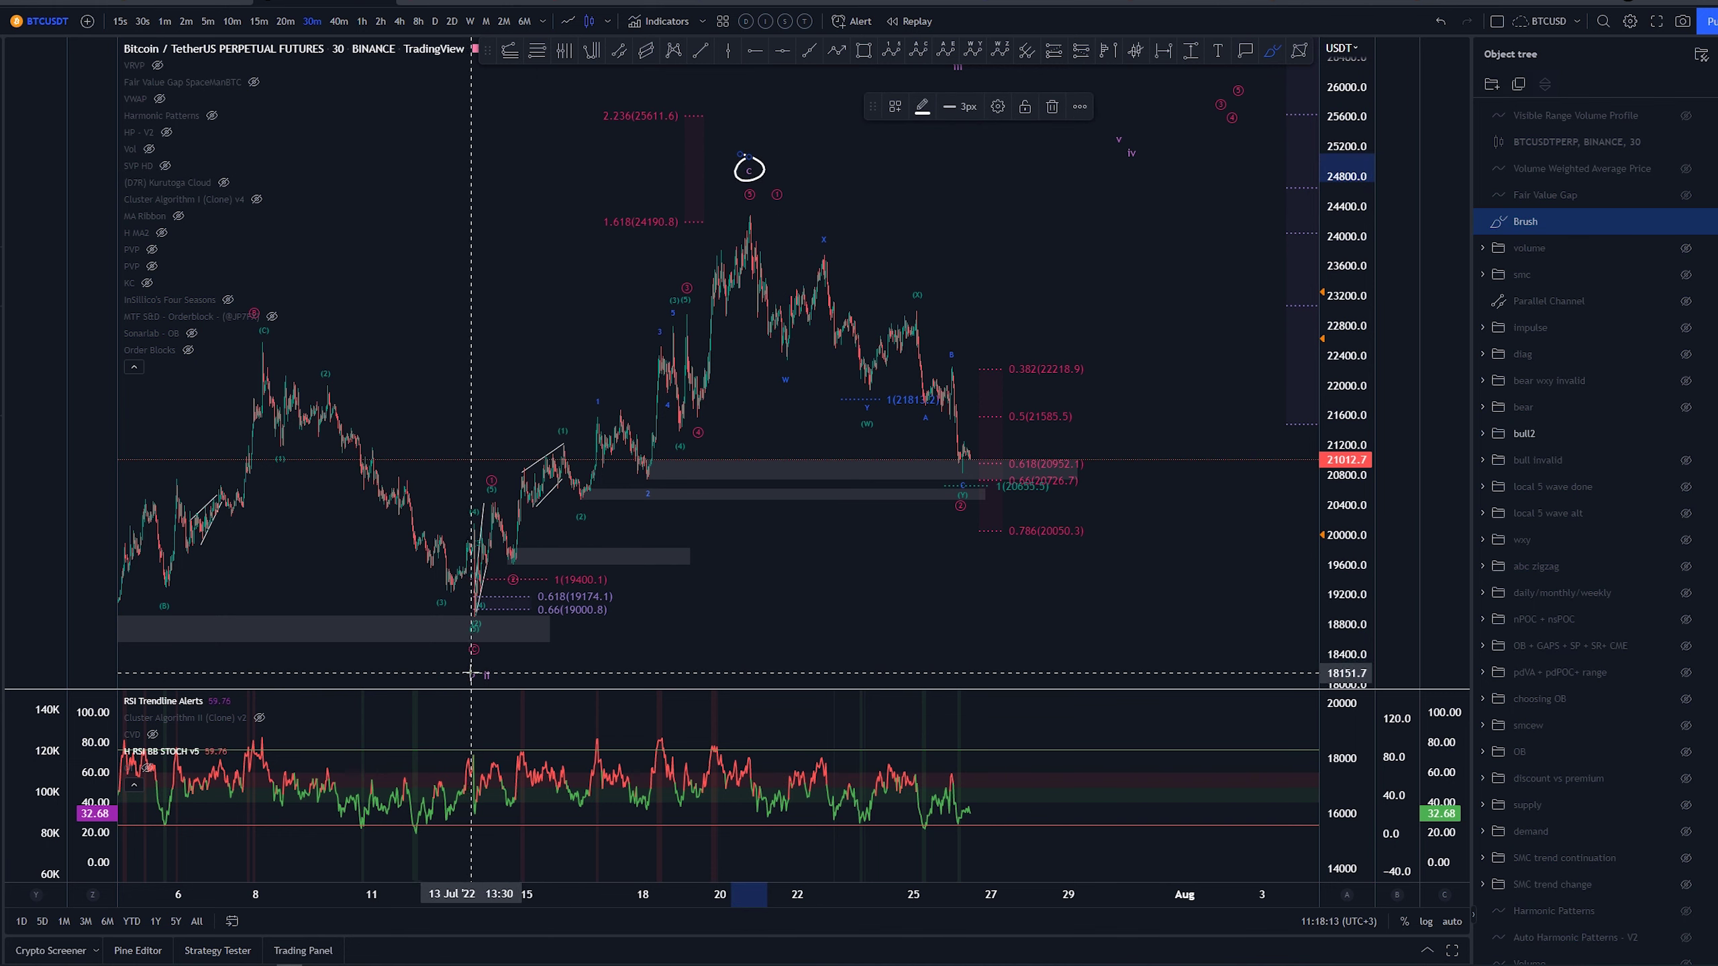
key("ctrl+z")
Trace the July rise from the b/ii low up to the c high with the Brush and undo it.
mouse_move(467, 628)
left_mouse_down()
mouse_move(495, 506)
mouse_move(629, 400)
mouse_move(686, 410)
mouse_move(759, 209)
mouse_move(790, 212)
mouse_move(781, 178)
mouse_move(770, 203)
left_mouse_up()
key("ctrl+z")
key("ctrl+z")
key("ctrl+z")
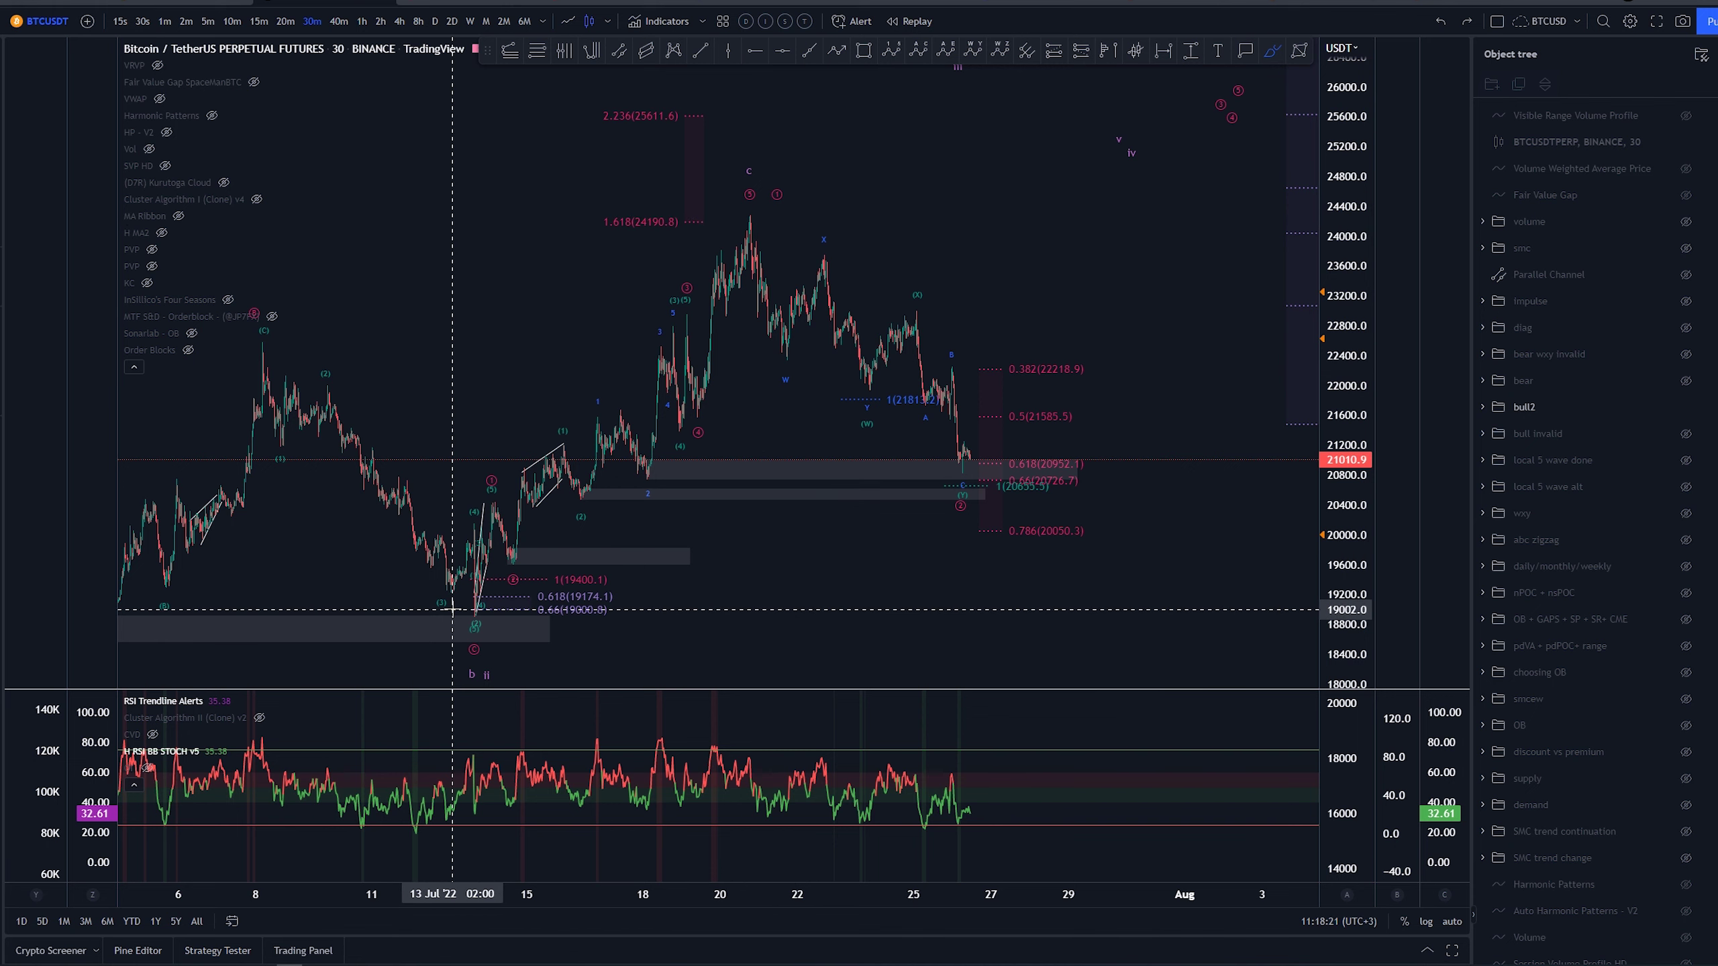
Mark the circled 3 high, the circled 4 low and the c label with the Brush, undoing each stroke.
left_click_drag(693, 263, 676, 293)
key("ctrl+z")
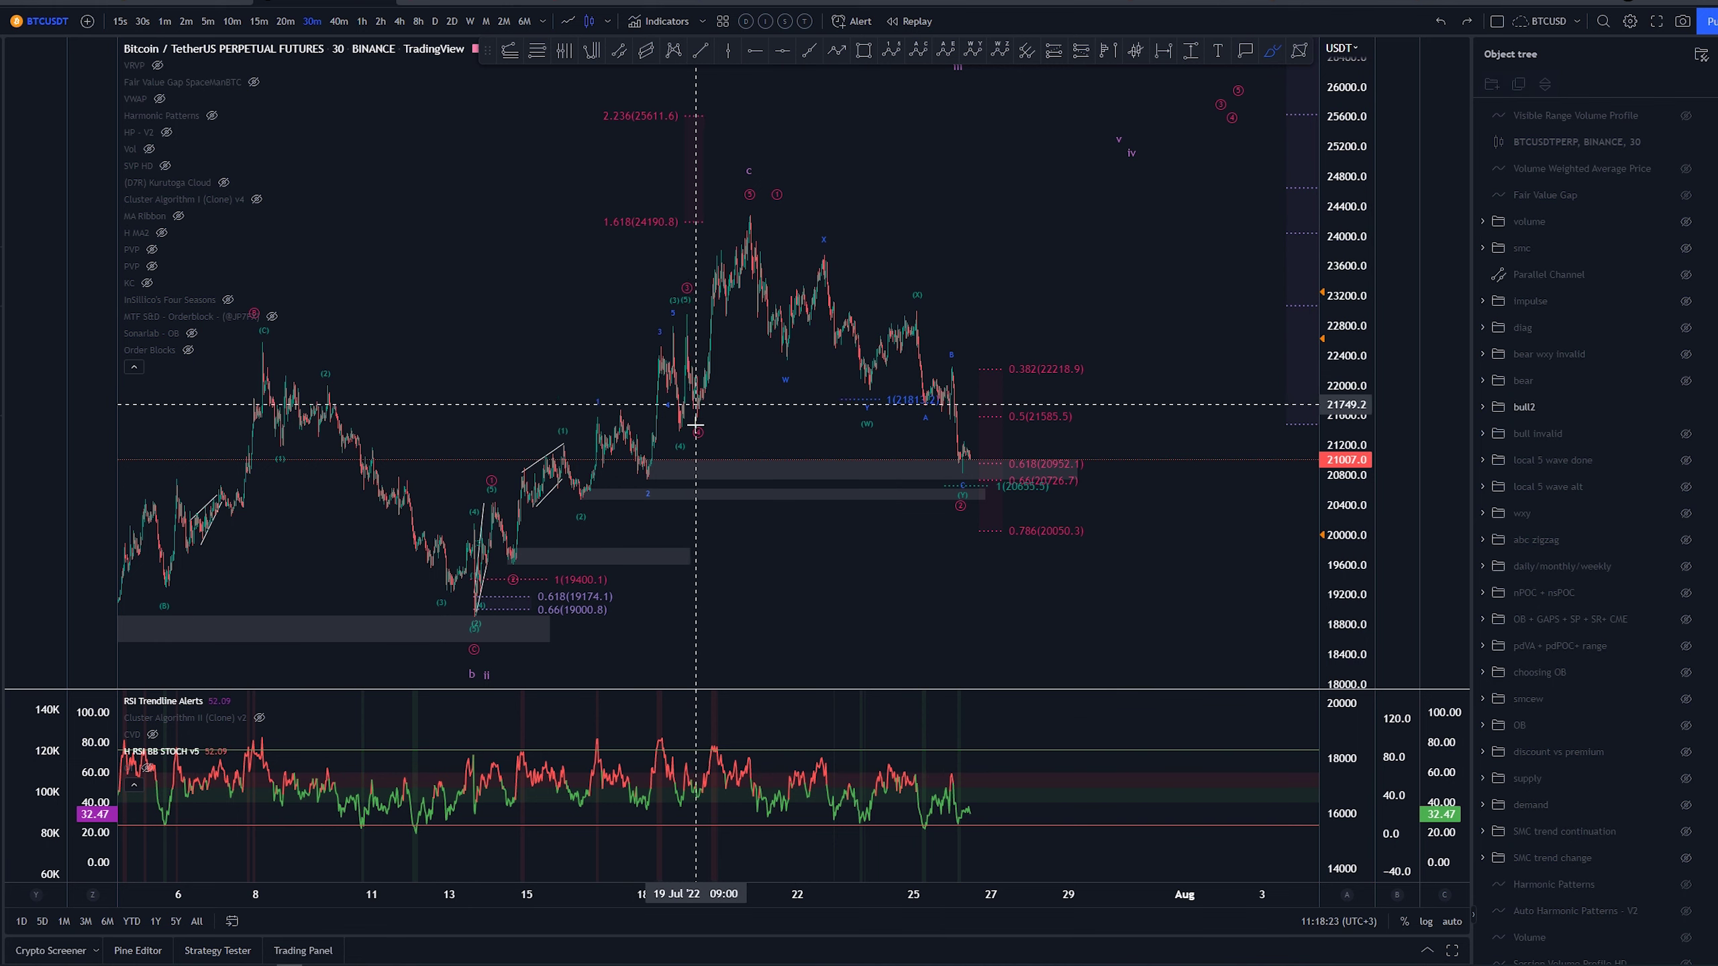
left_click_drag(711, 379, 724, 419)
key("ctrl+z")
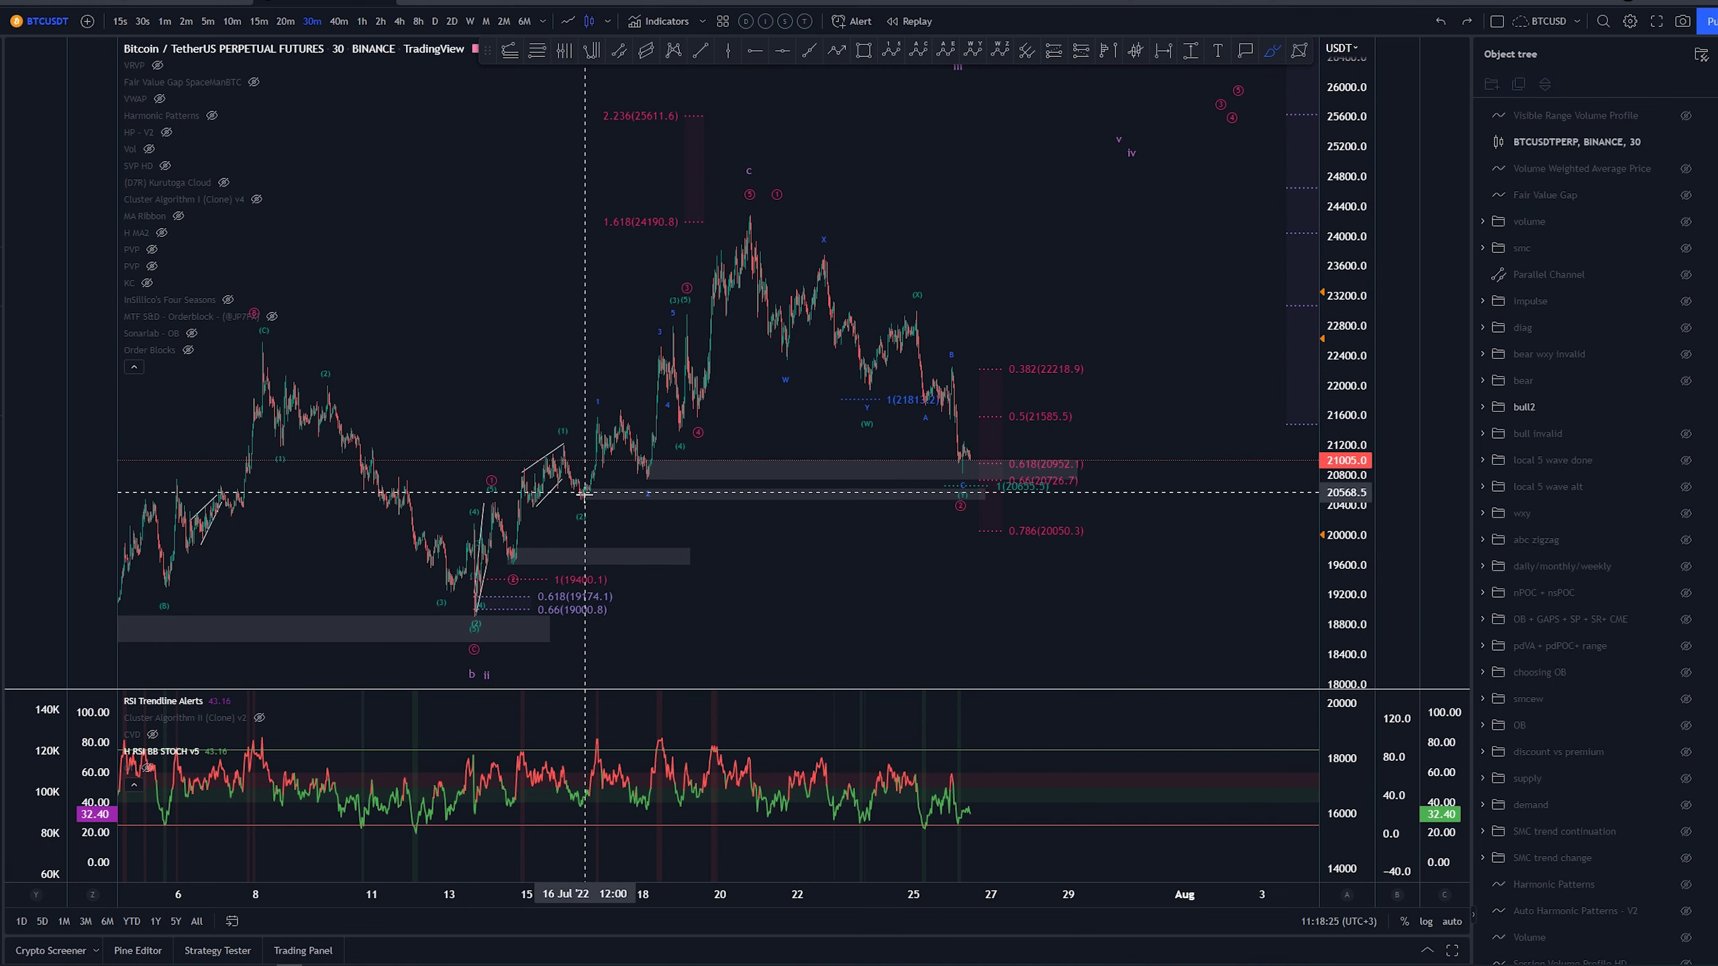
left_click_drag(747, 150, 740, 164)
key("ctrl+z")
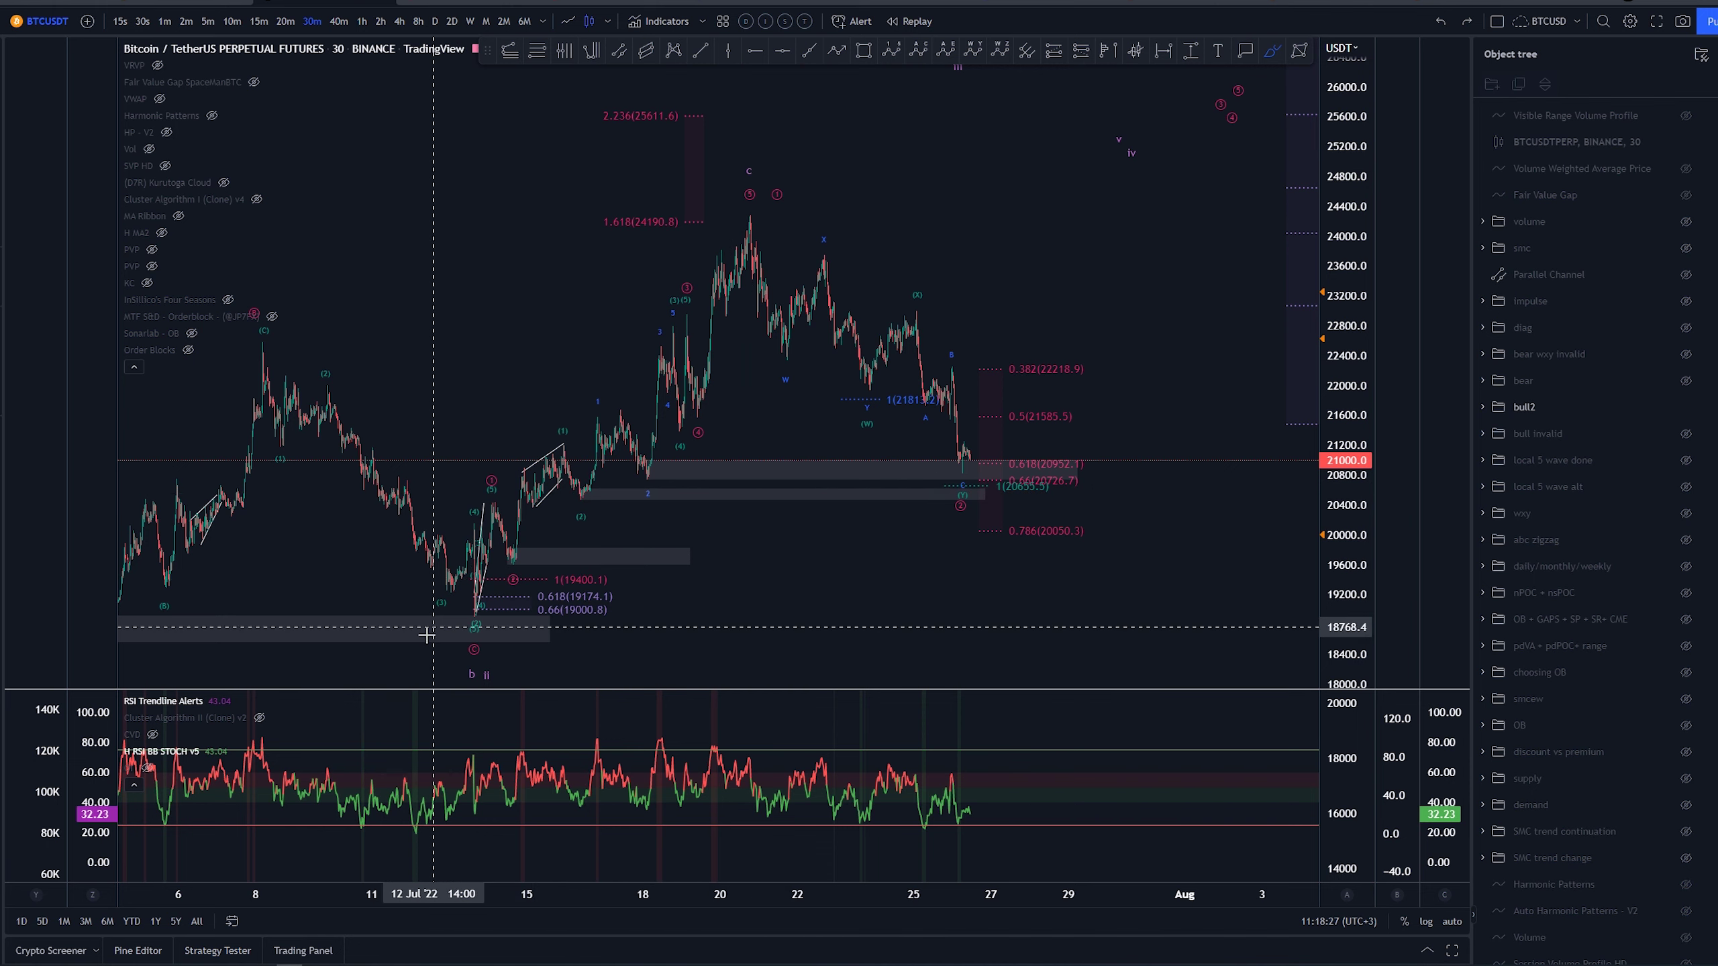
Trace the impulse waves up from the b/ii low and mark the labels at the July high with the Brush, undoing the strokes.
left_click_drag(457, 636, 495, 480)
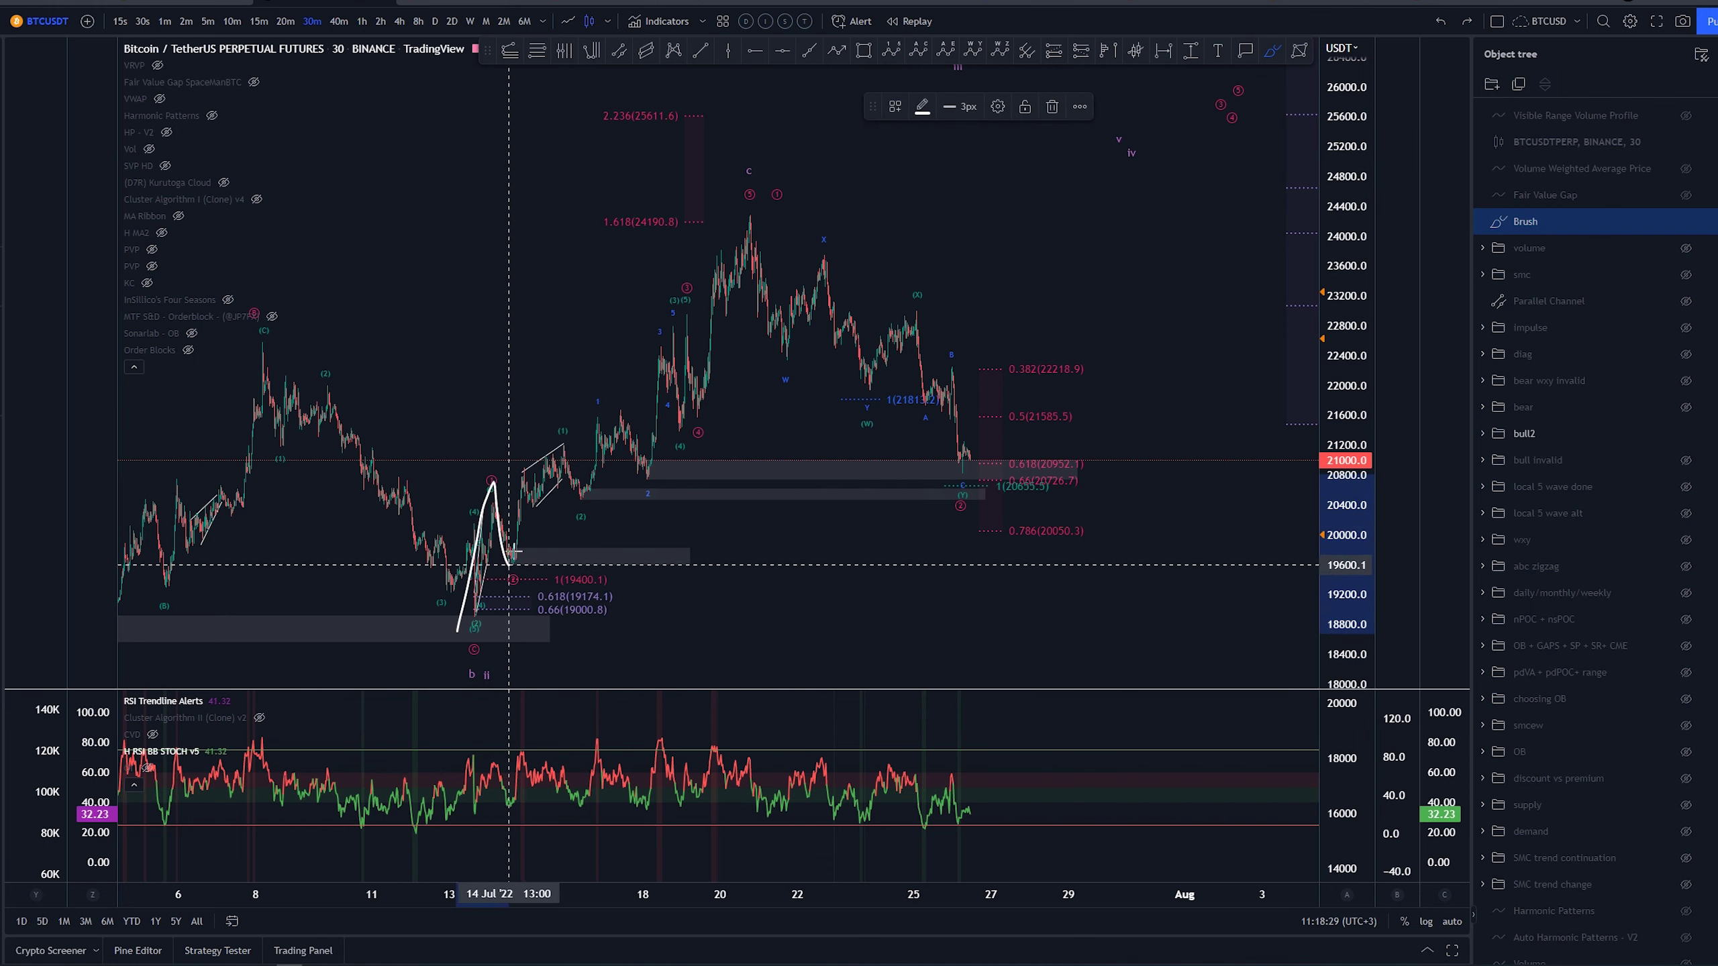
left_click_drag(509, 566, 663, 319)
key("ctrl+z")
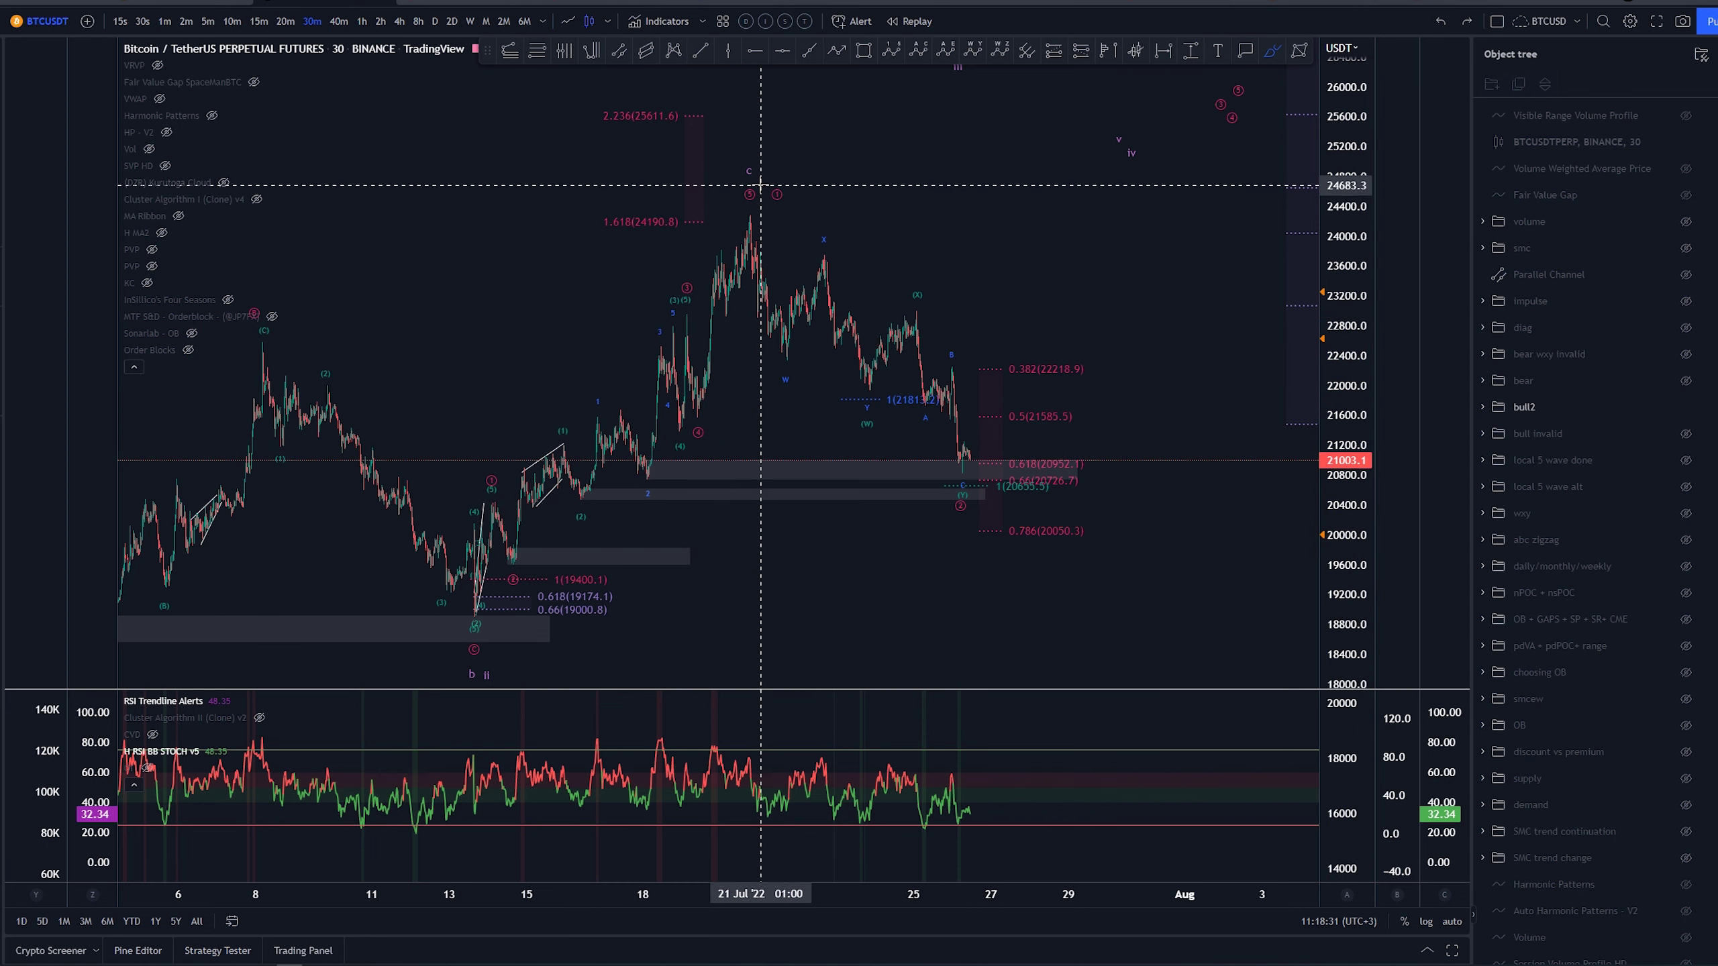
mouse_move(777, 180)
left_mouse_down()
mouse_move(778, 221)
mouse_move(765, 177)
left_mouse_up()
key("ctrl+z")
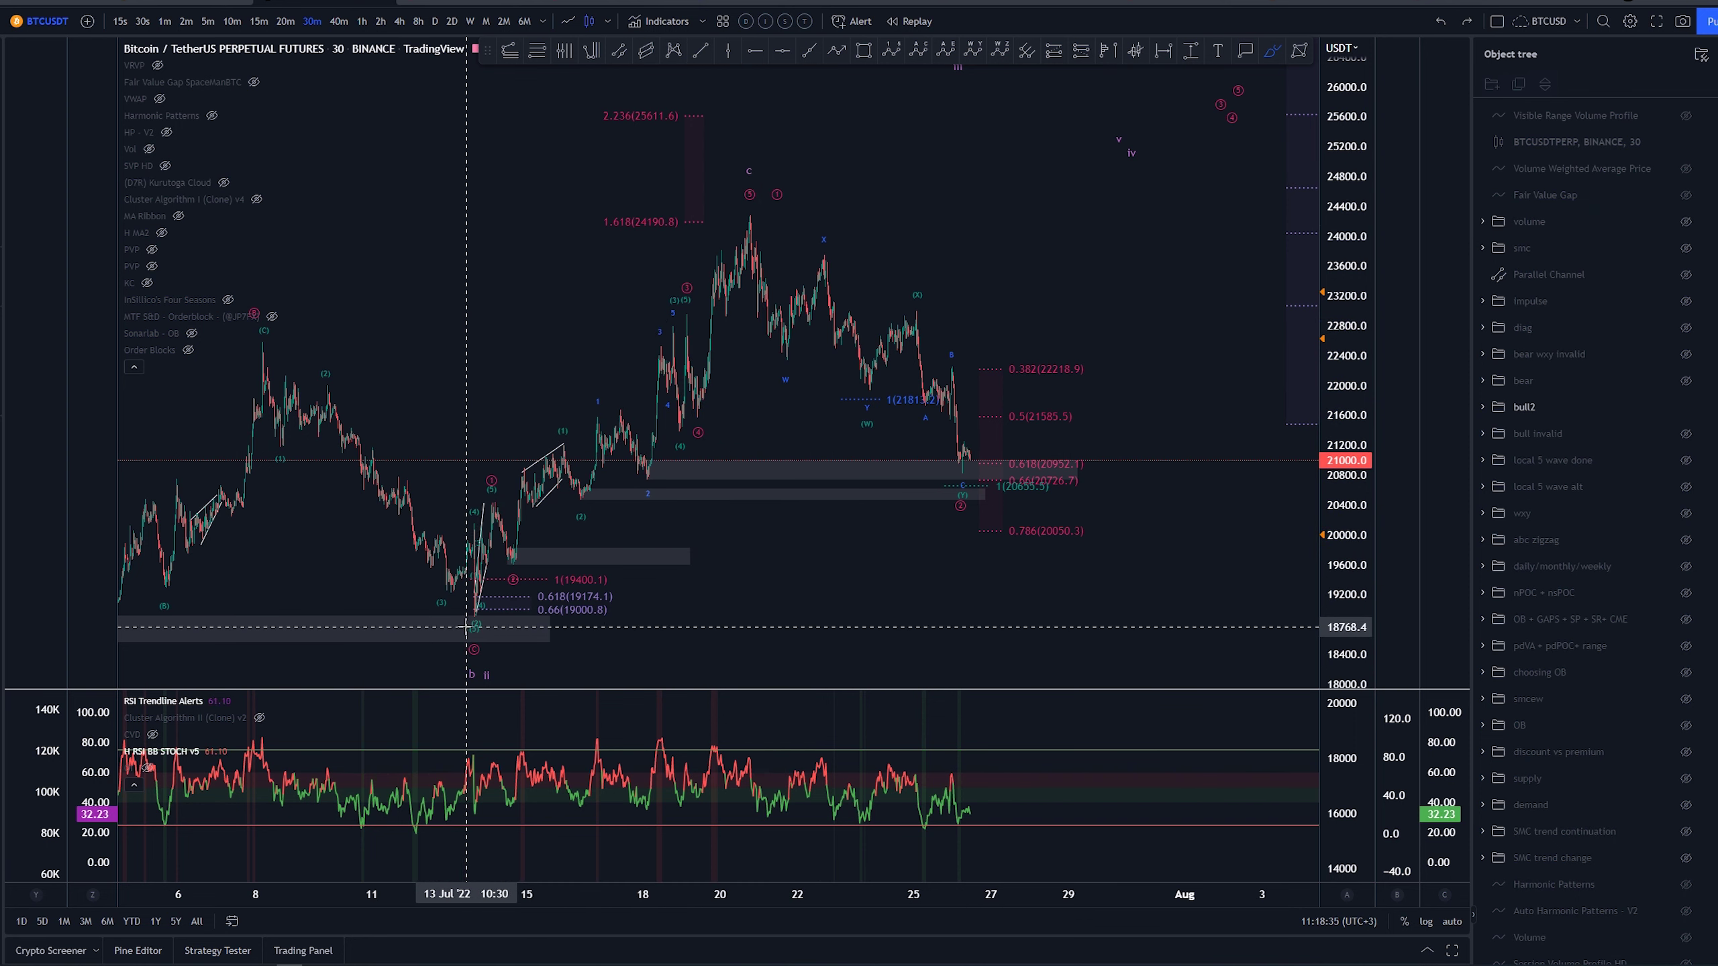
Trace the full rise from the b/ii low to the July high and sketch a bounce from the latest low with the Brush, undoing both.
mouse_move(468, 624)
left_mouse_down()
mouse_move(734, 234)
mouse_move(785, 249)
left_mouse_up()
key("ctrl+z")
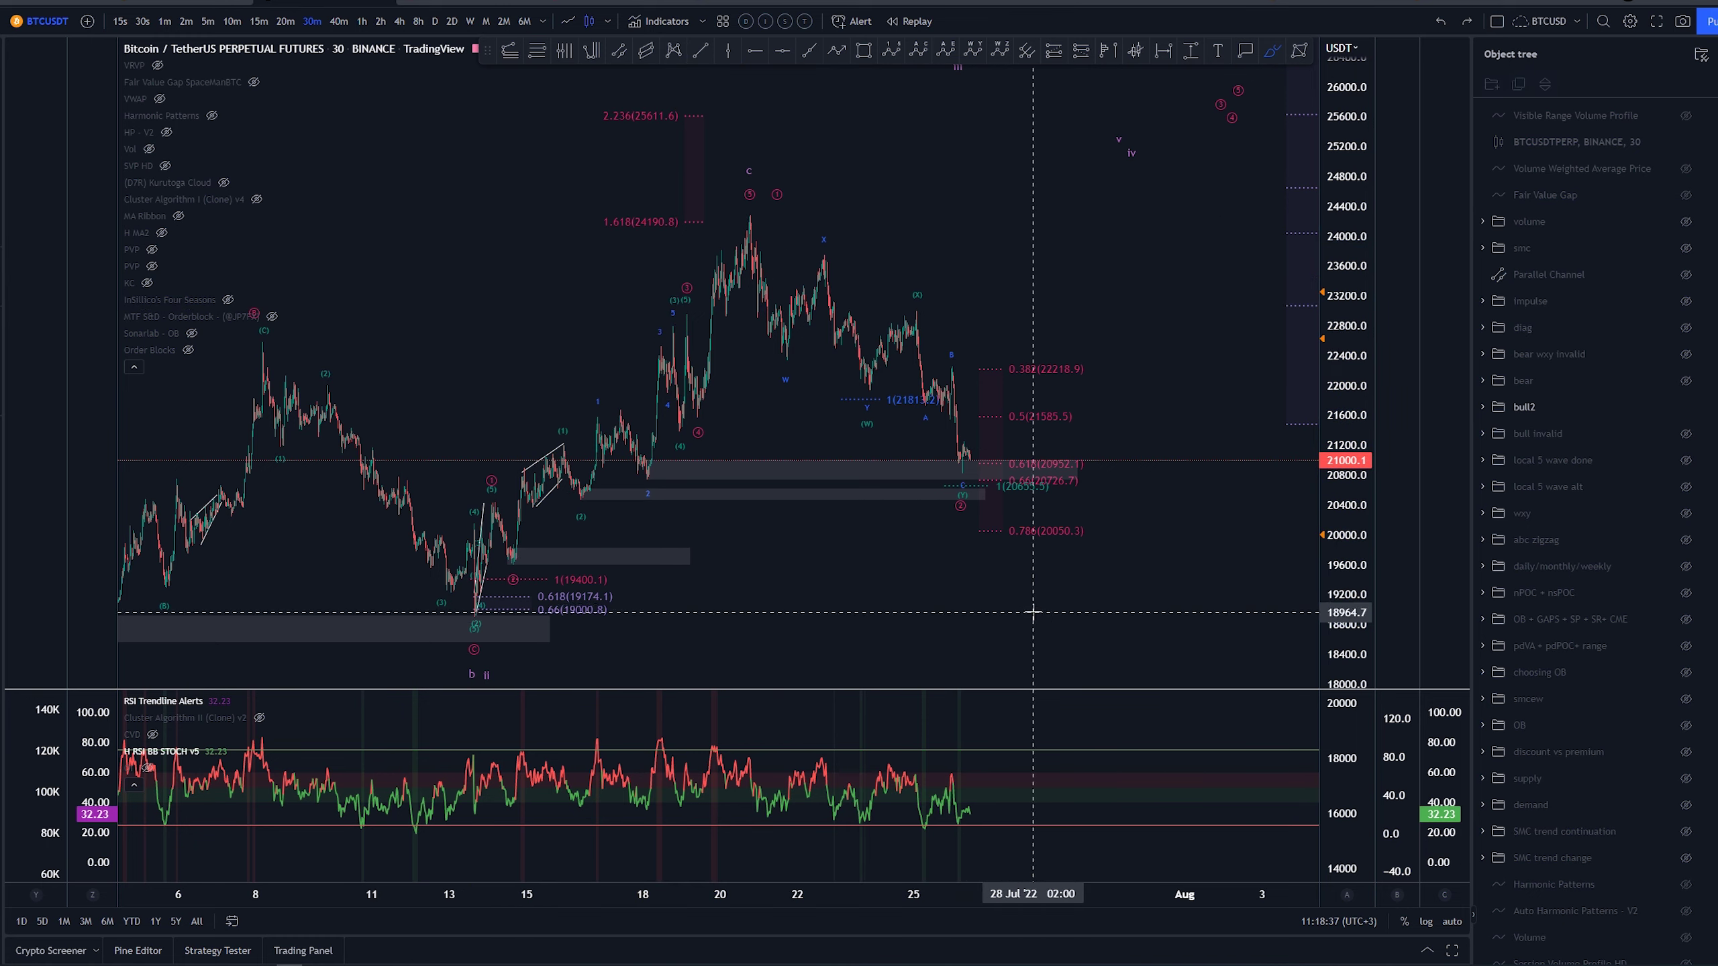
mouse_move(970, 478)
left_mouse_down()
mouse_move(997, 510)
mouse_move(960, 479)
mouse_move(1016, 296)
mouse_move(1042, 333)
left_mouse_up()
key("ctrl+z")
key("ctrl+z")
Loop the 0.618 retracement level and mark the start of the grey zone around it with the Brush, undoing both strokes.
scroll(1083, 610, "up", 4)
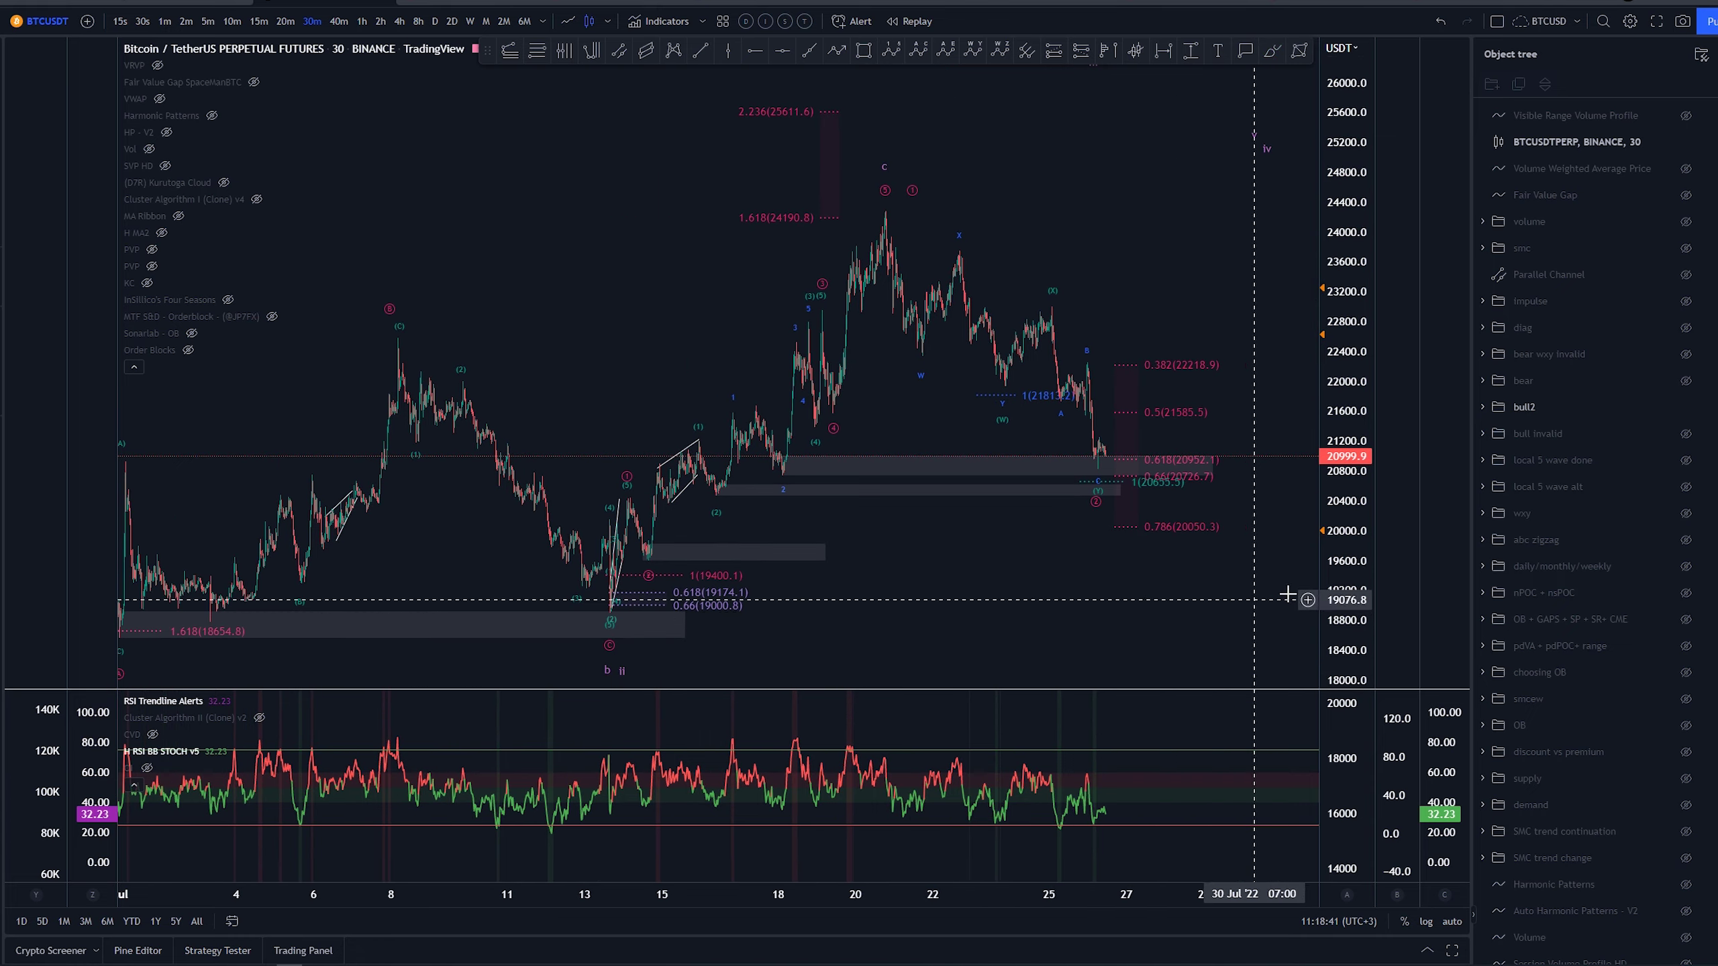
left_click_drag(1165, 614, 1098, 608)
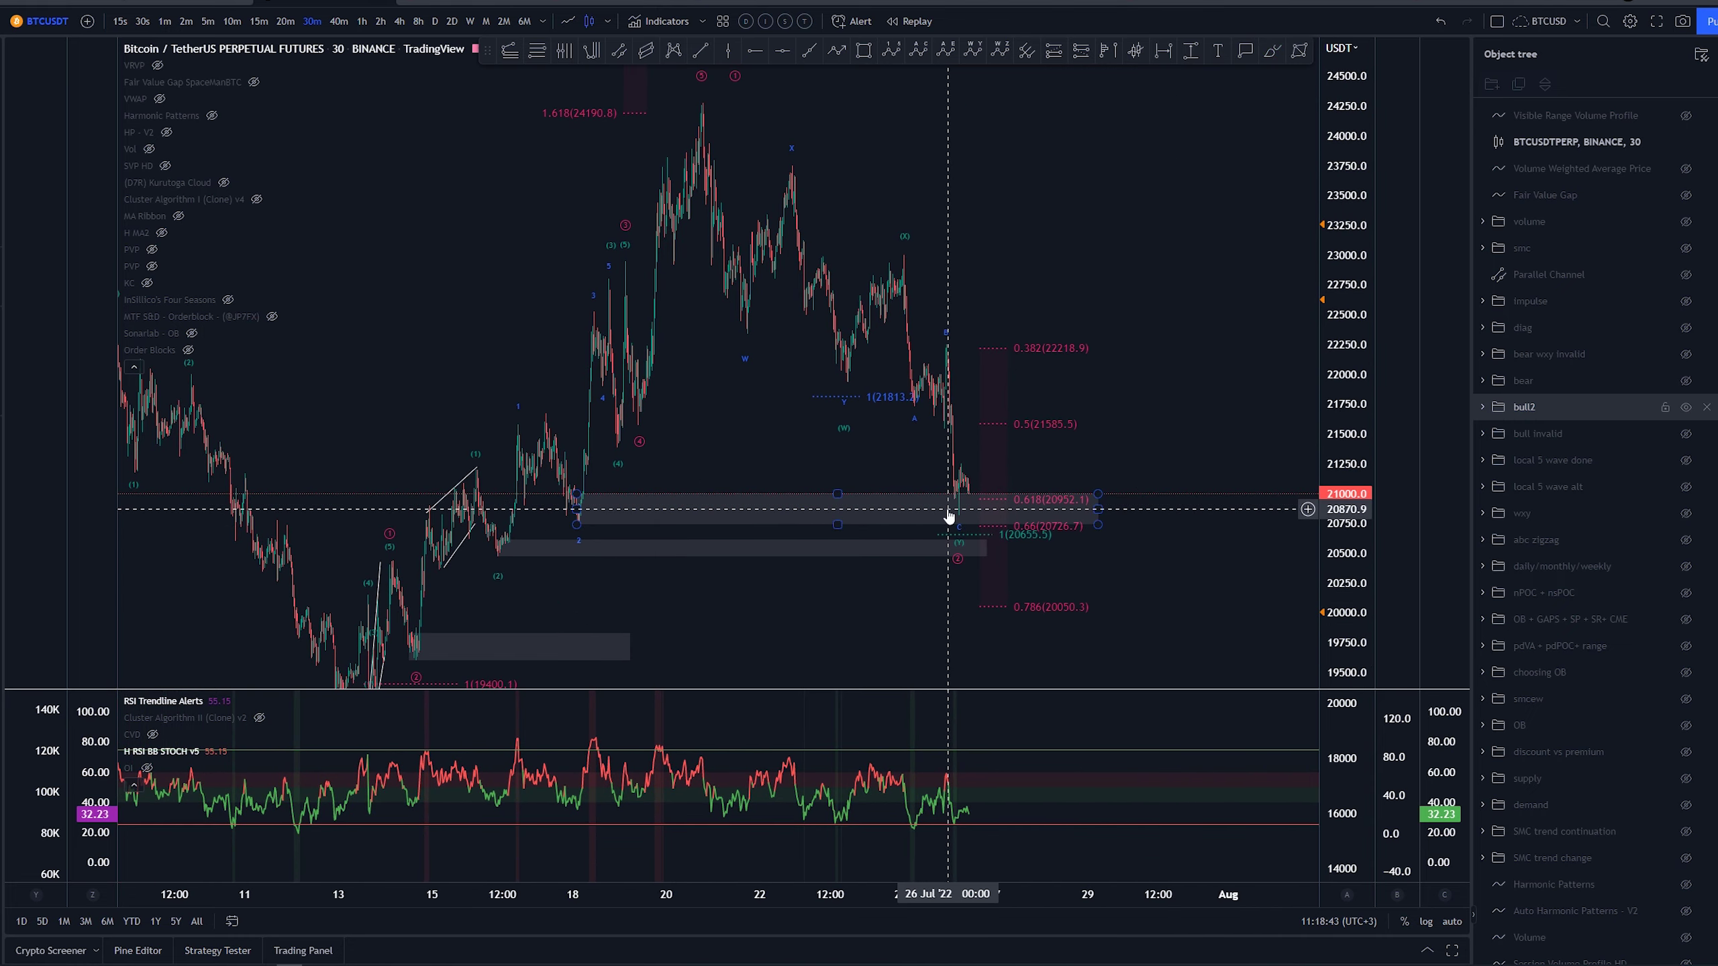
left_click_drag(1041, 487, 966, 521)
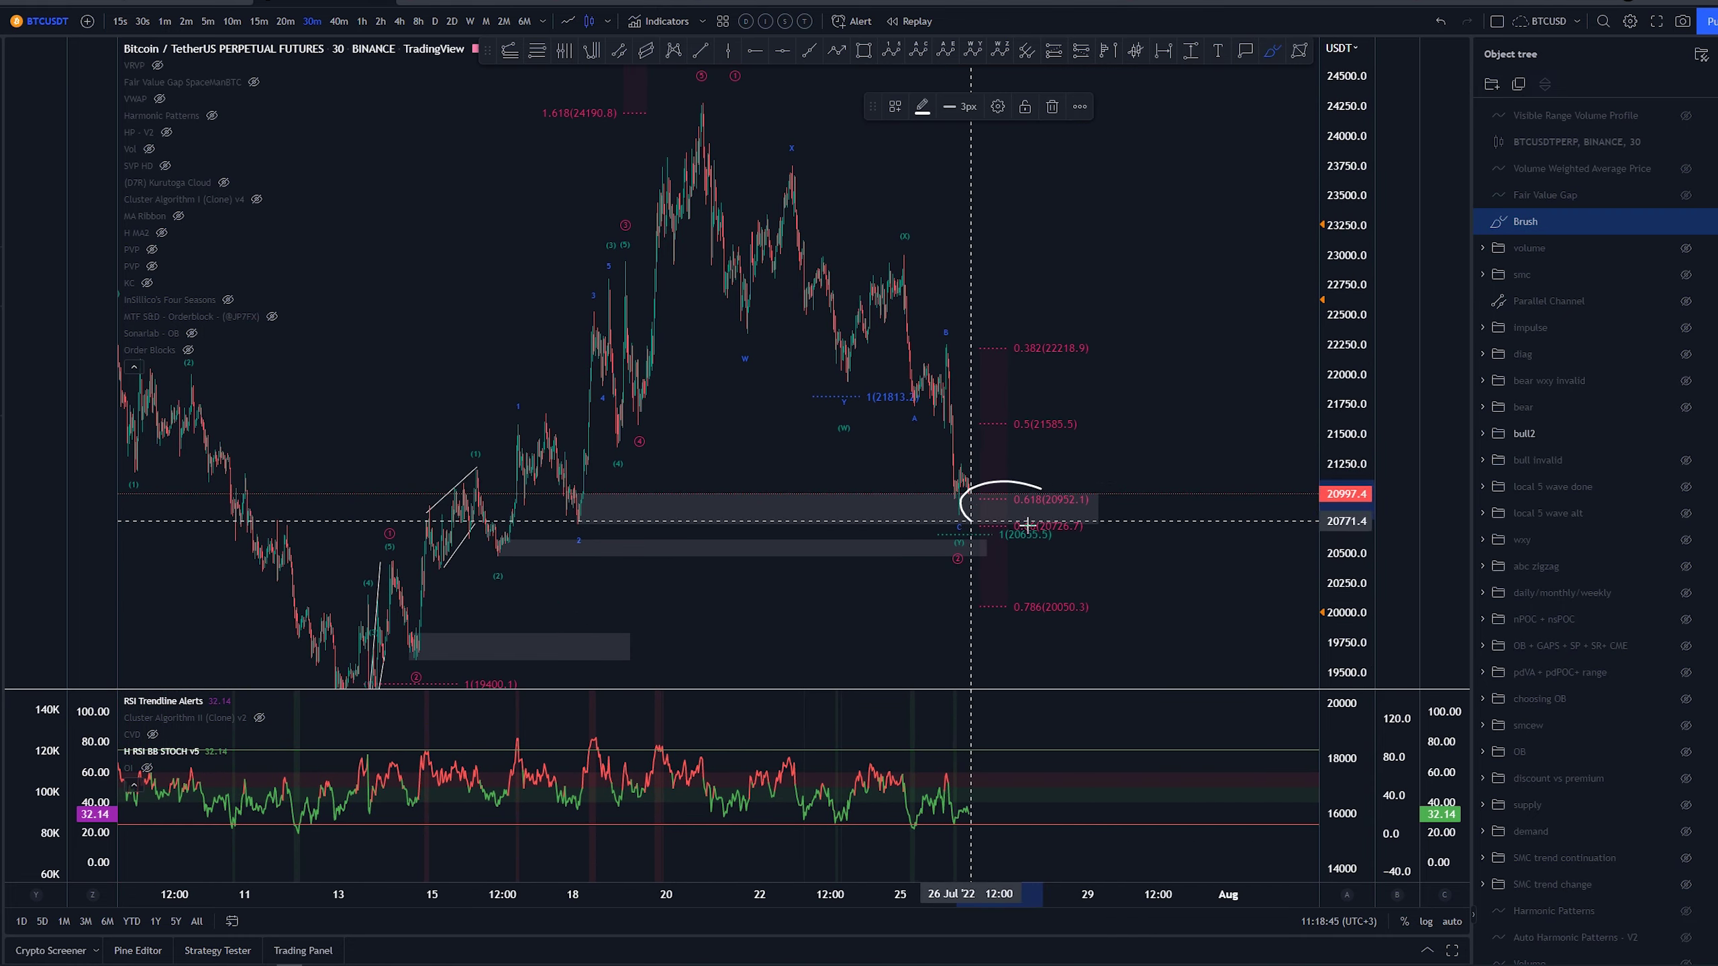
key("ctrl+z")
left_click_drag(596, 493, 593, 483)
key("ctrl+z")
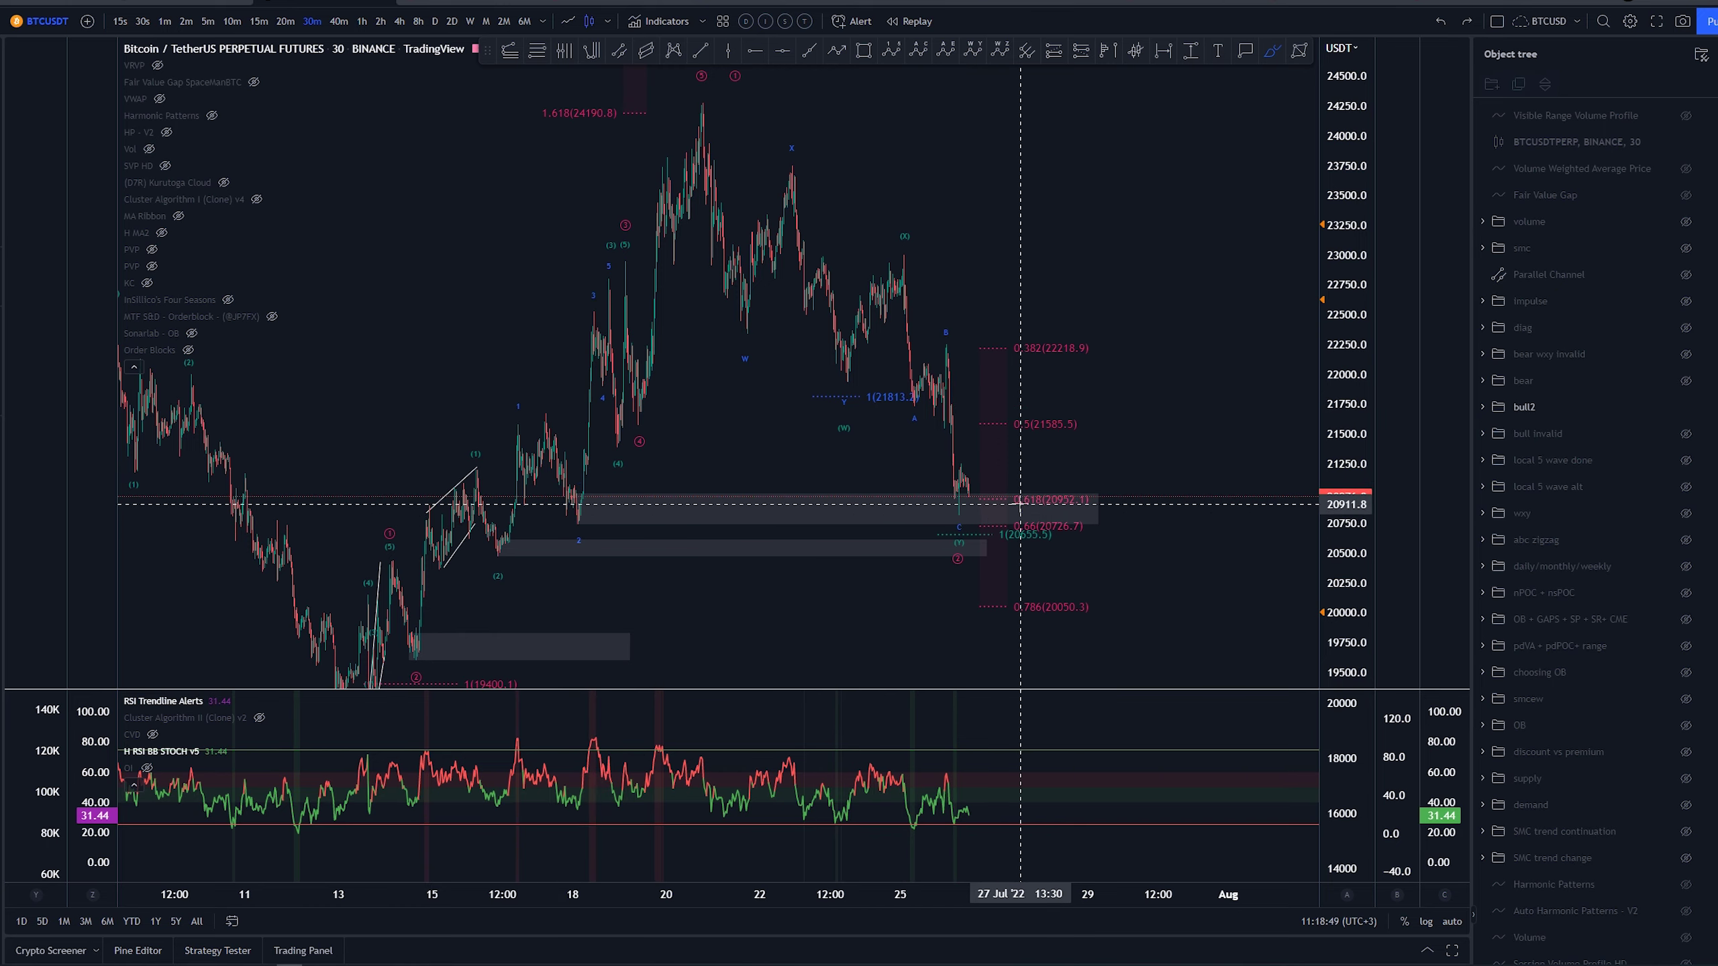
Mark the 26 July low inside the grey zone at the 0.618 level with the Brush, and undo the strokes.
scroll(1020, 504, "up", 3)
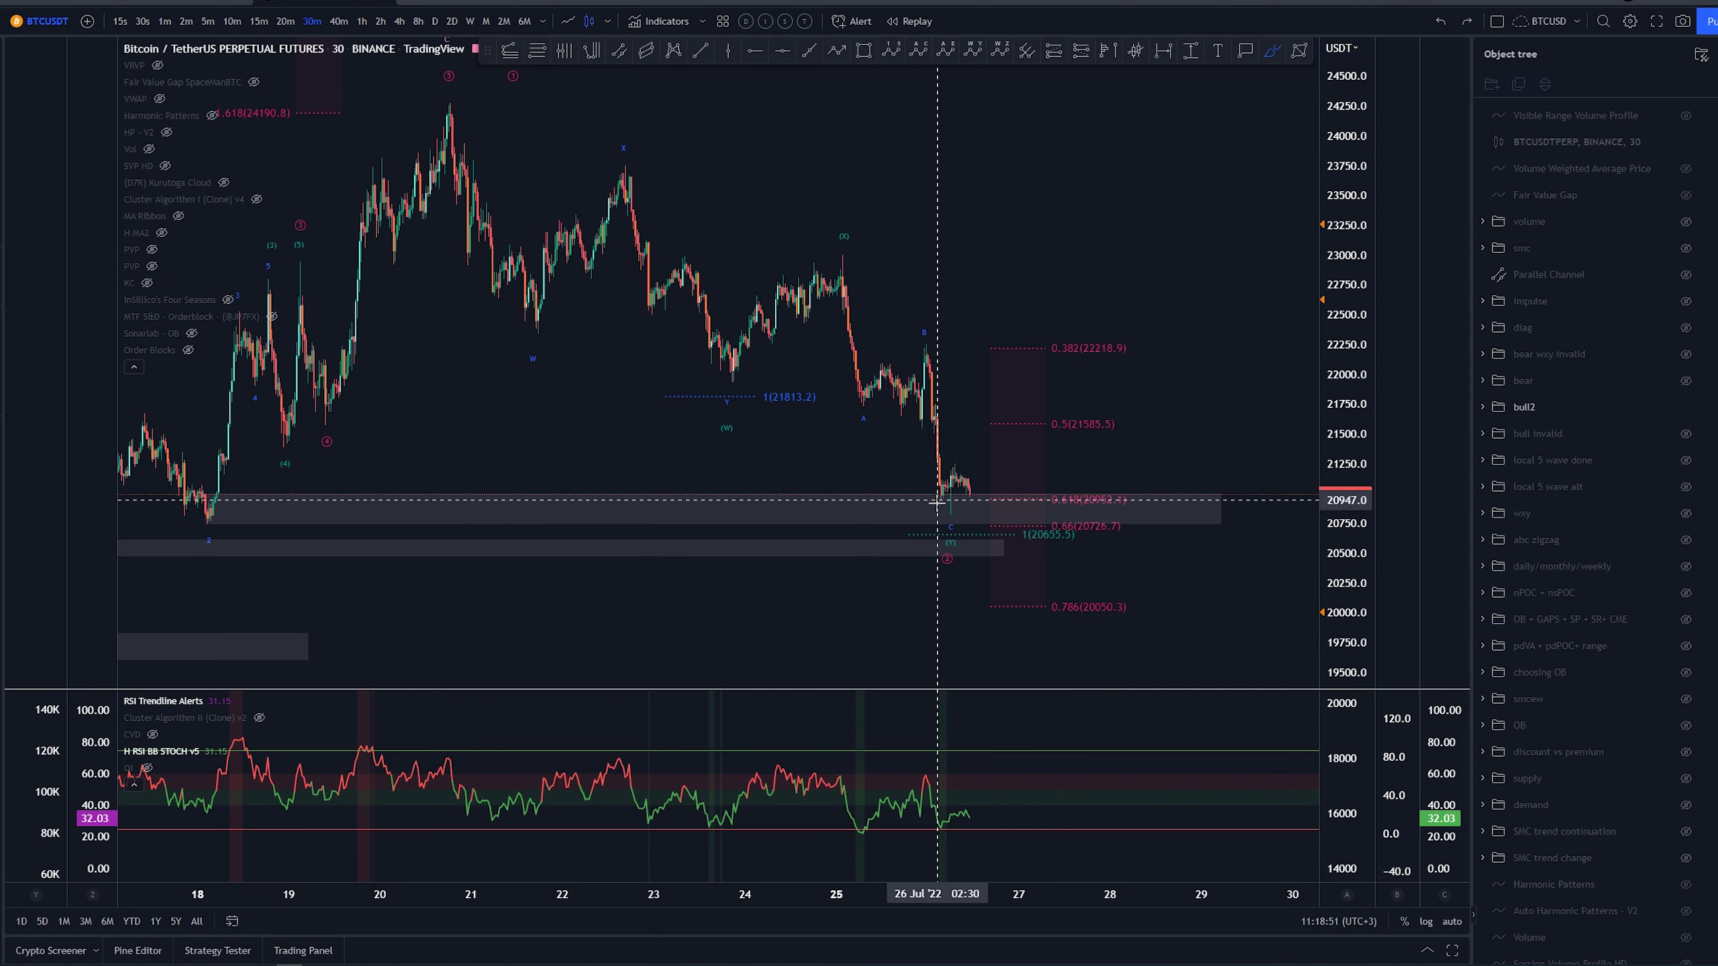
mouse_move(937, 501)
left_mouse_down()
mouse_move(951, 475)
mouse_move(948, 515)
mouse_move(961, 508)
left_mouse_up()
key("ctrl+z")
key("ctrl+z")
key("ctrl+z")
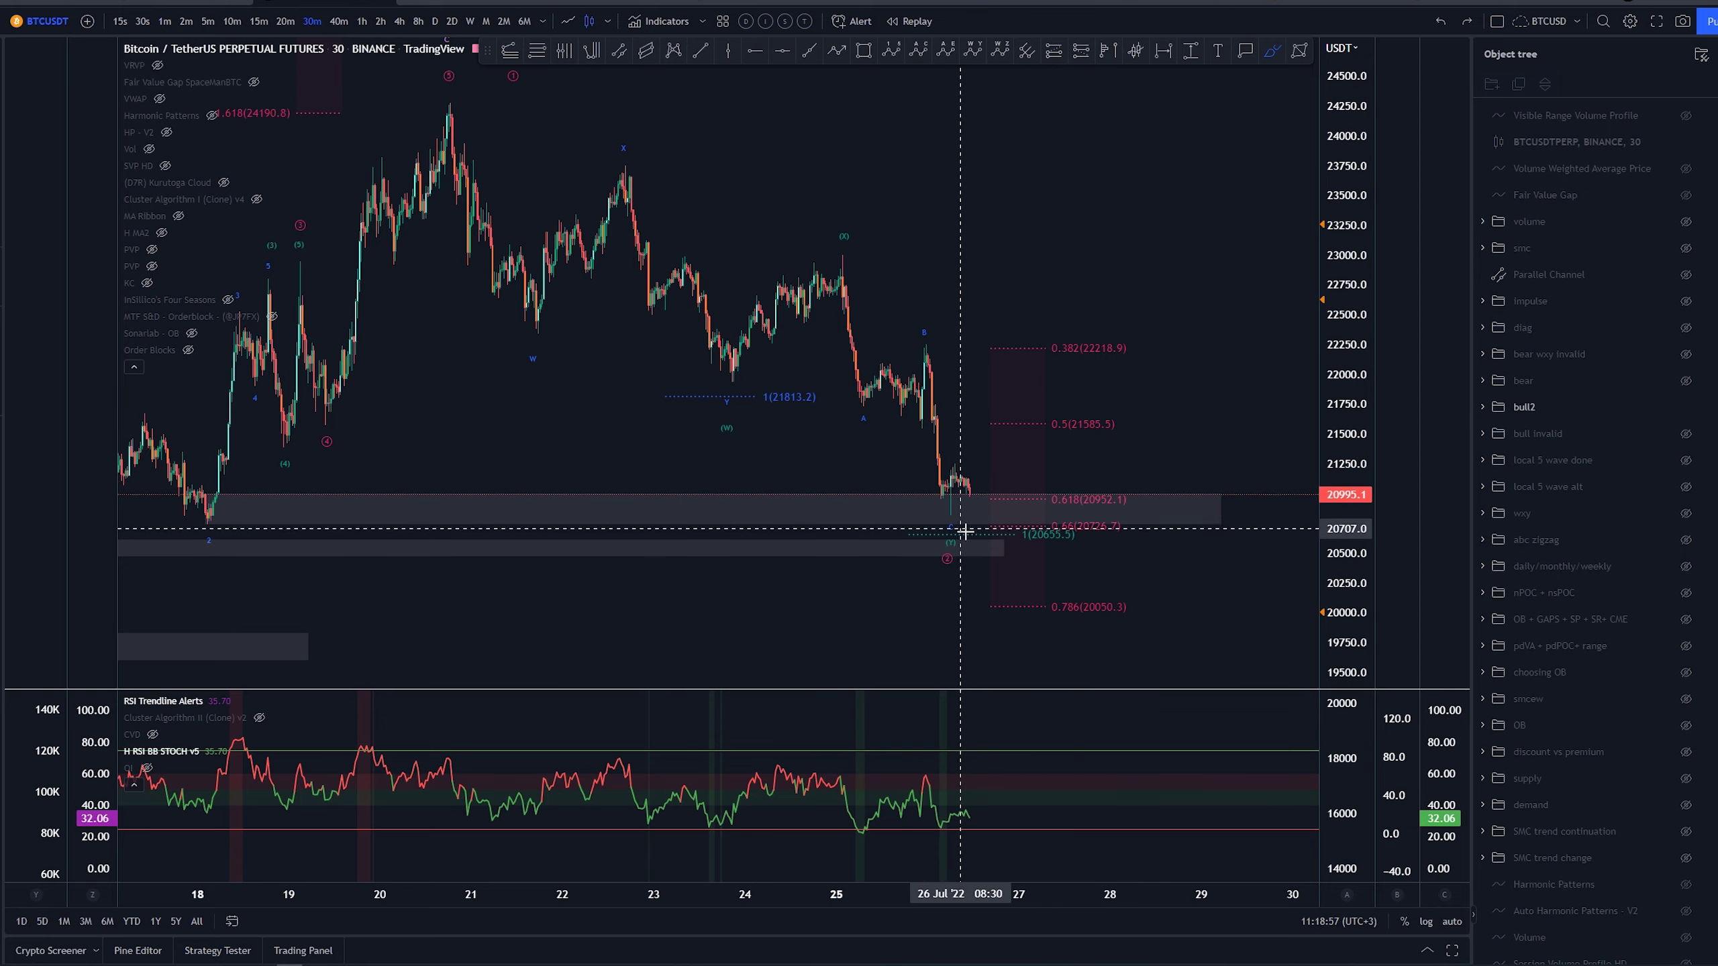
key("Escape")
Trace the correction from the July high toward the (X) high and circle the 1(21813.2) level with the Brush, undoing both.
scroll(948, 516, "down", 5)
left_click_drag(1101, 637, 906, 660)
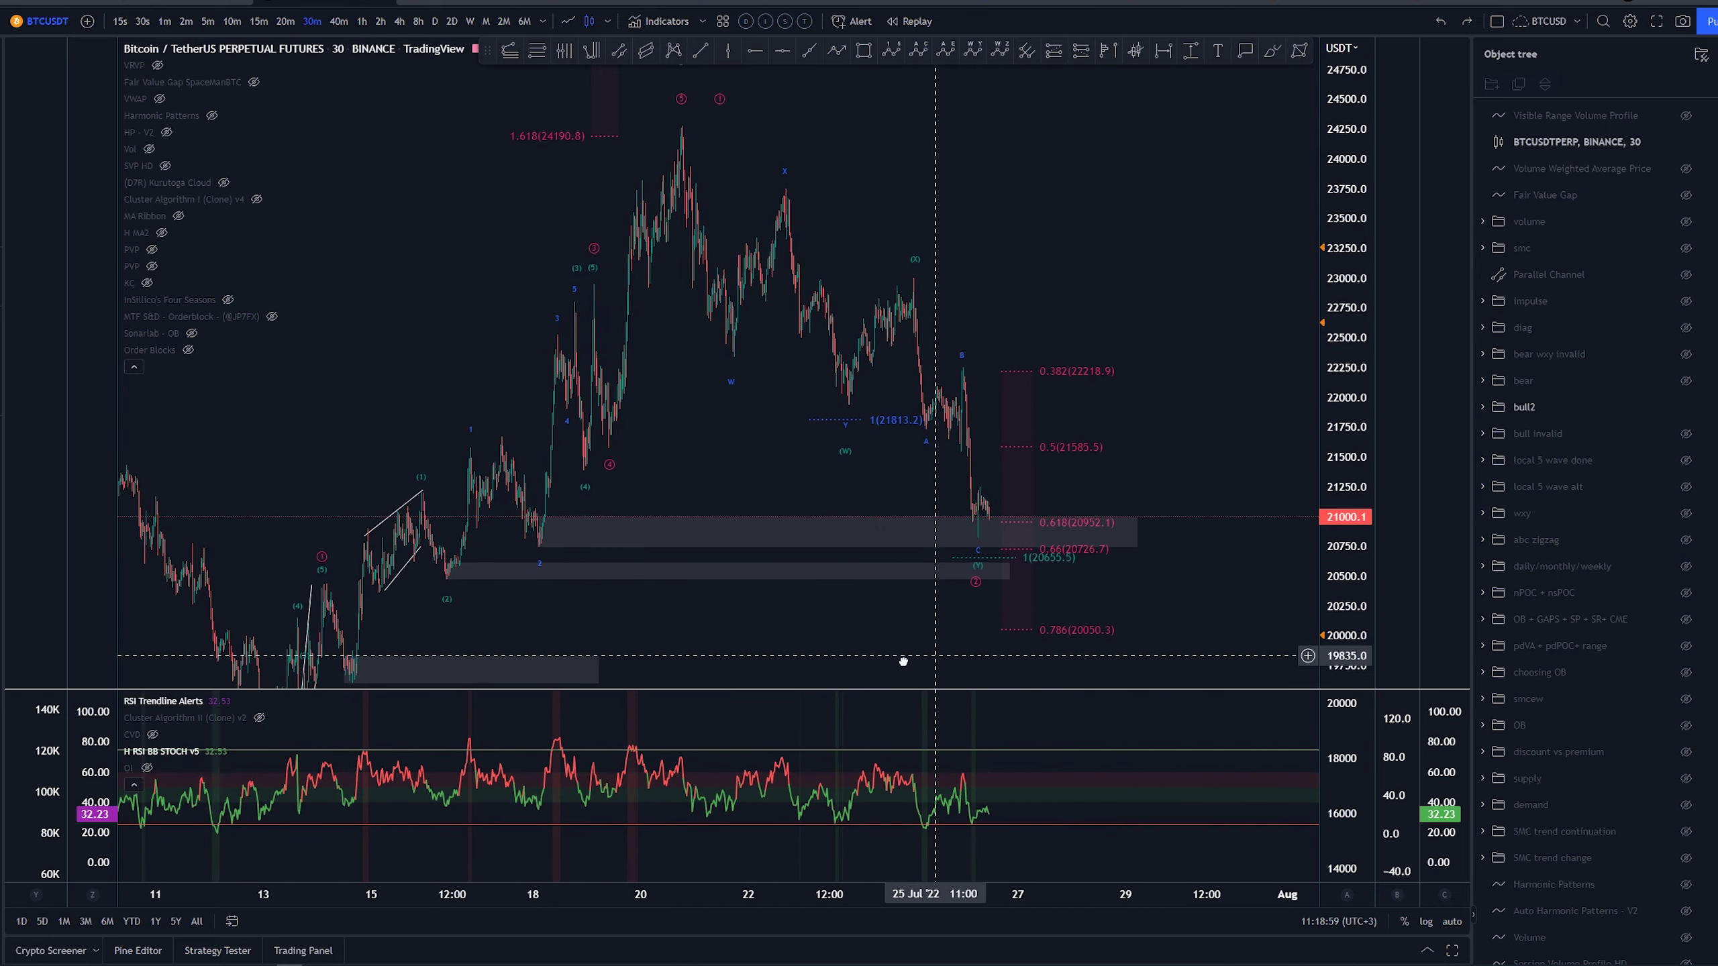
left_click_drag(1358, 239, 1357, 270)
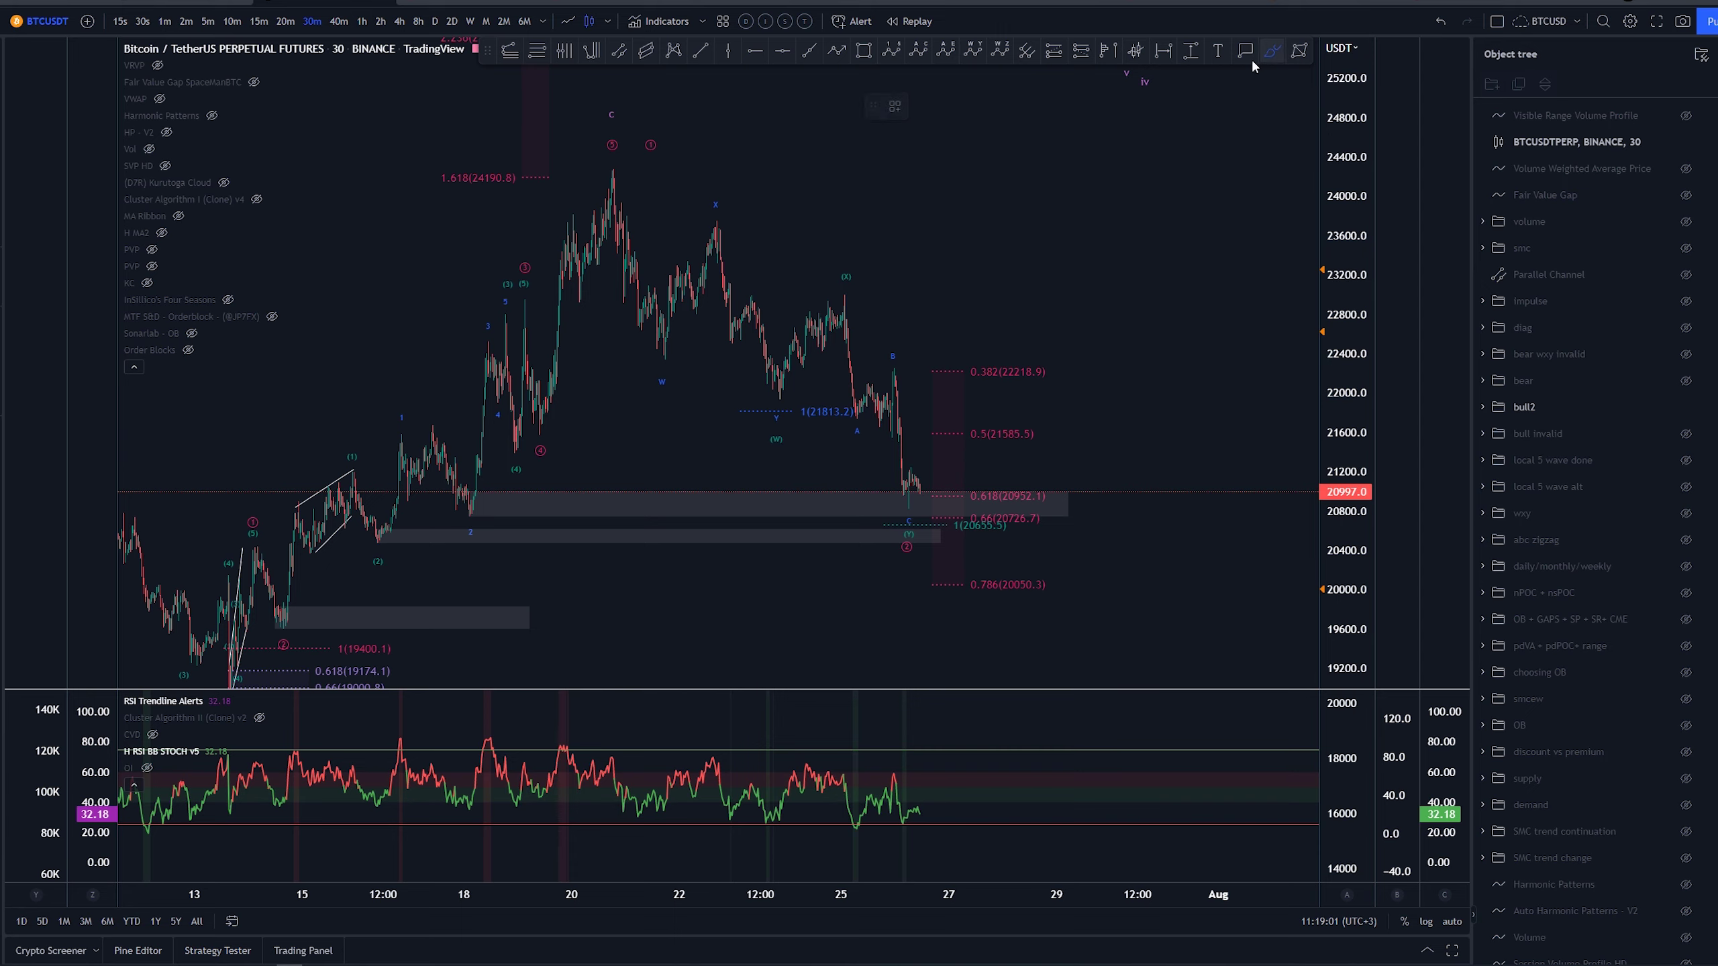
mouse_move(612, 171)
left_mouse_down()
mouse_move(638, 349)
mouse_move(725, 222)
mouse_move(766, 413)
mouse_move(871, 305)
left_mouse_up()
key("ctrl+z")
left_click_drag(778, 418, 745, 396)
key("ctrl+z")
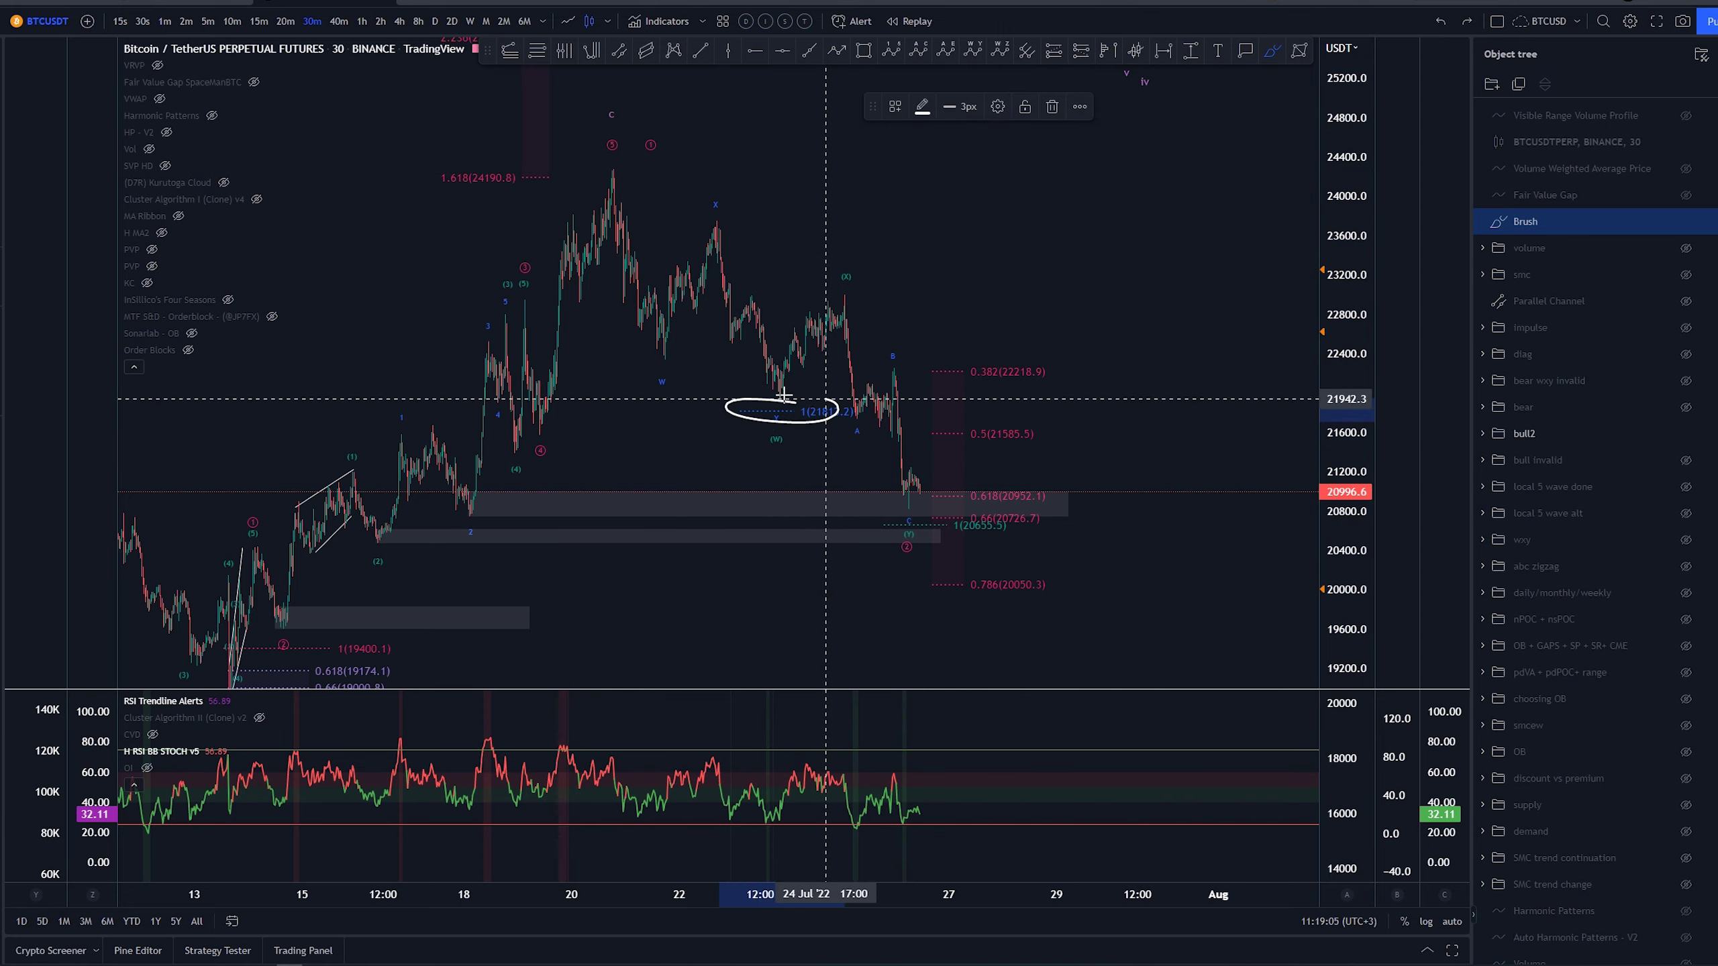
key("ctrl+z")
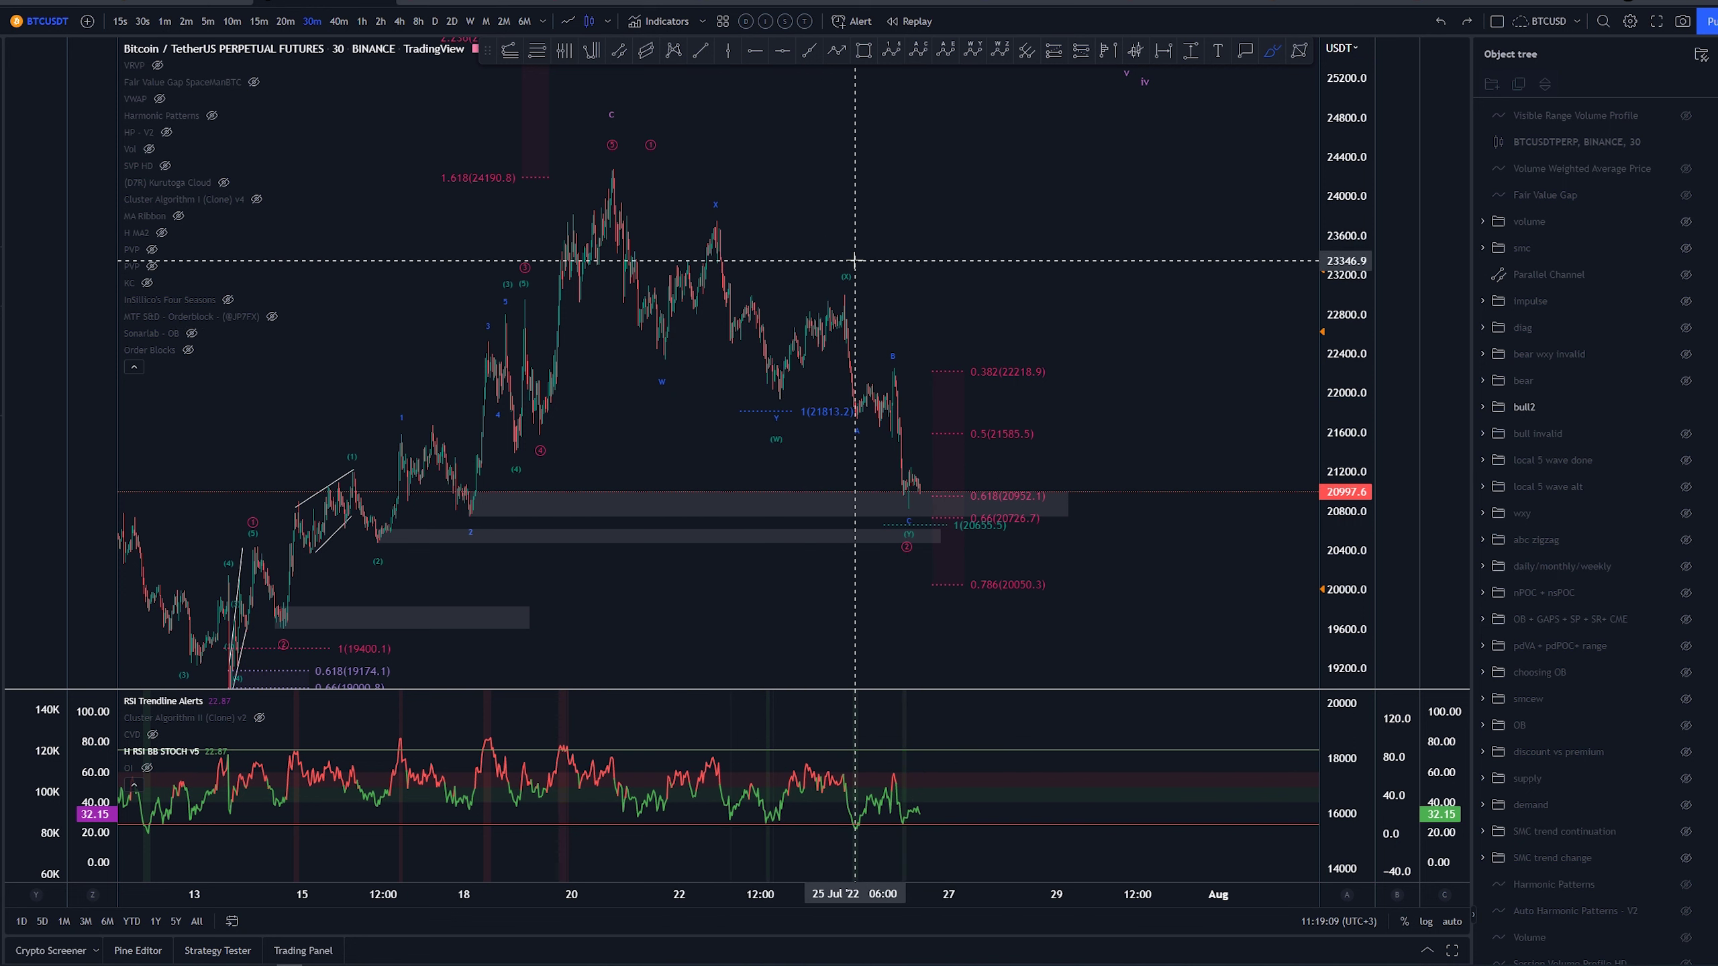
Trace the decline from the blue X high toward the Y low with the Brush, undoing the strokes.
scroll(750, 269, "up", 2)
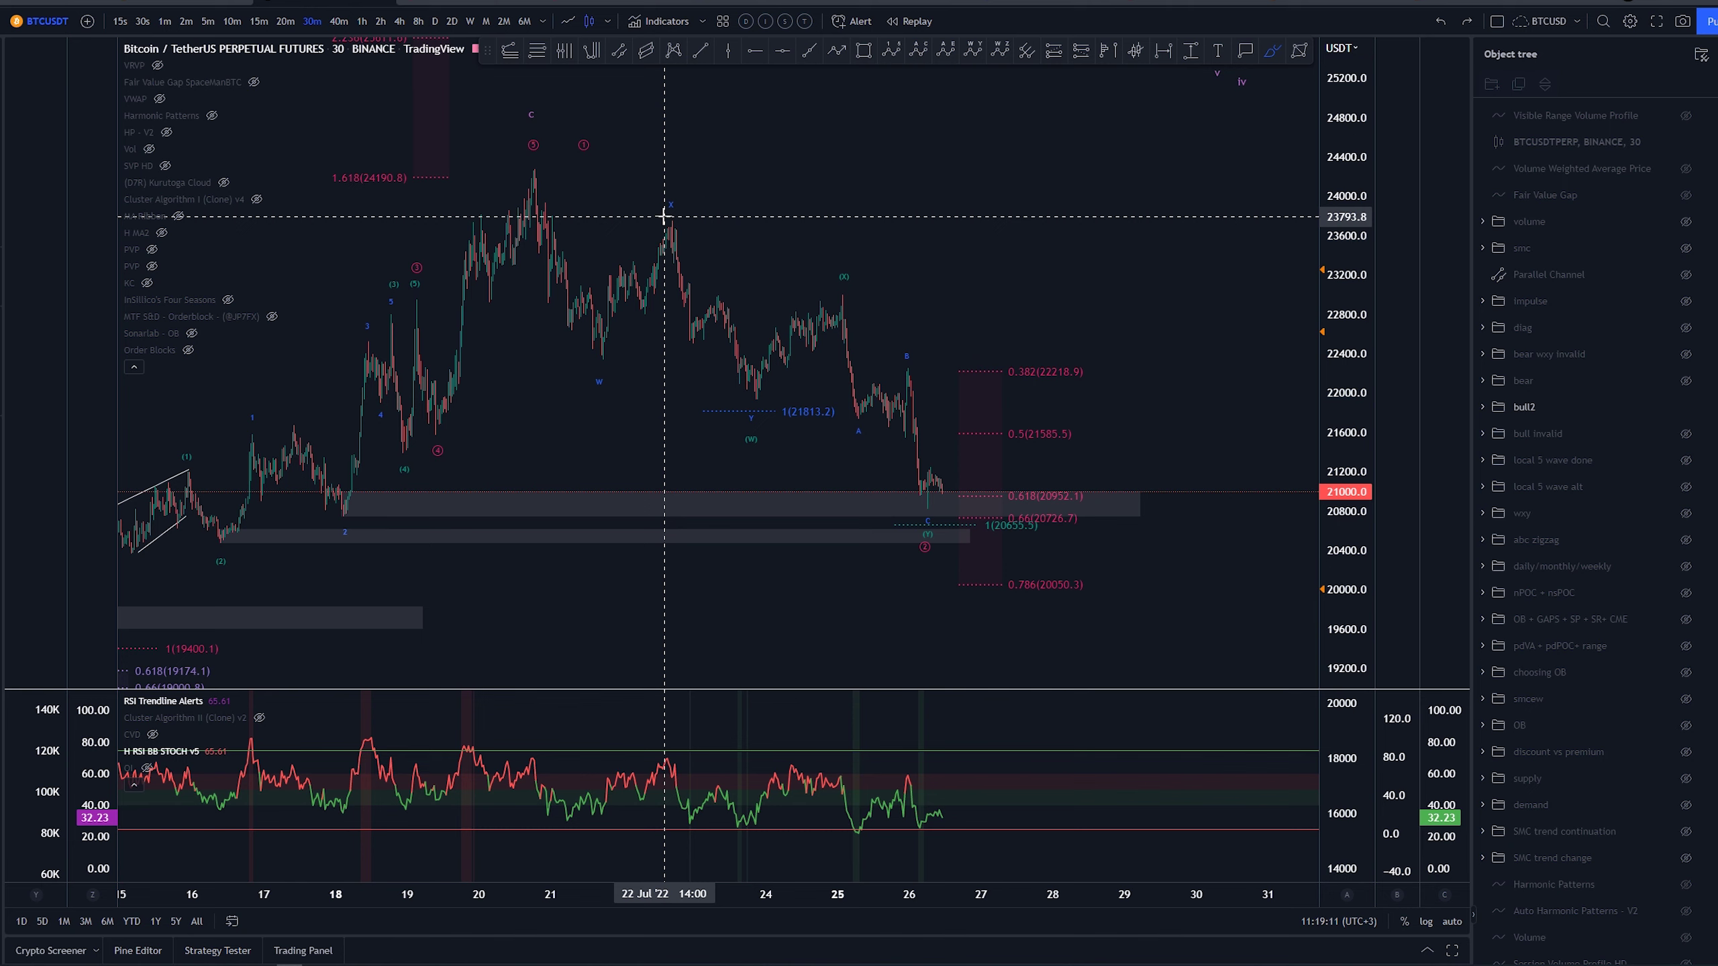
mouse_move(664, 217)
left_mouse_down()
mouse_move(698, 355)
mouse_move(759, 408)
left_mouse_up()
key("ctrl+z")
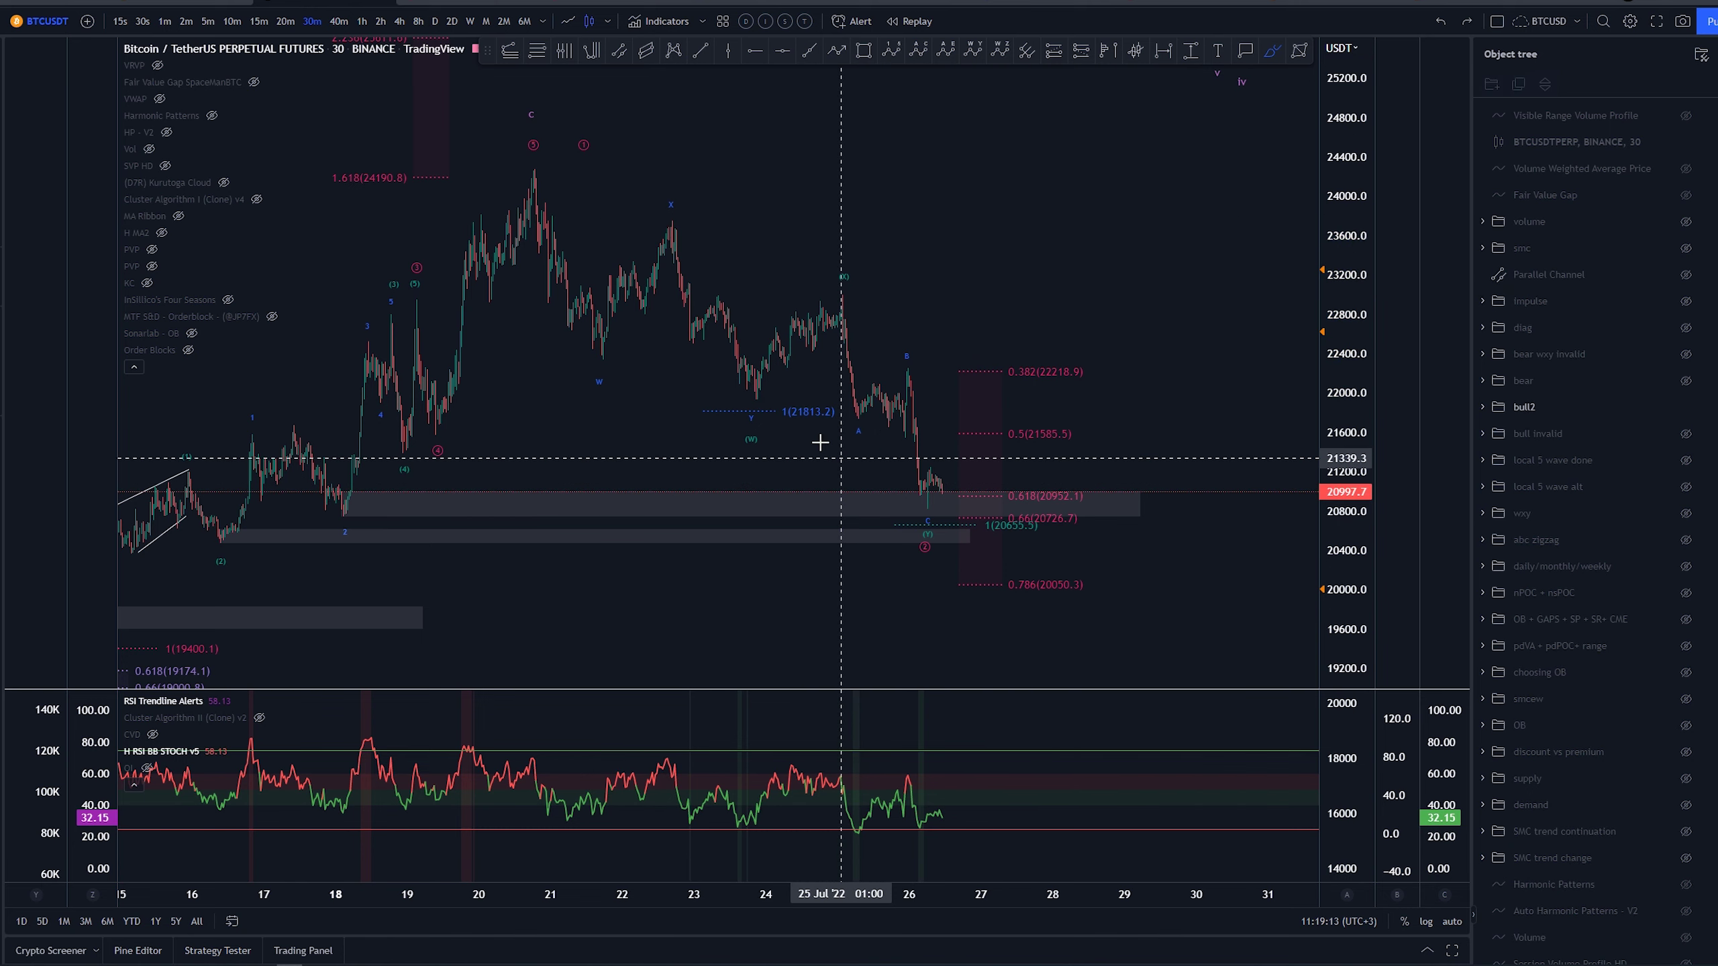
scroll(731, 285, "up", 2)
left_click_drag(647, 218, 648, 256)
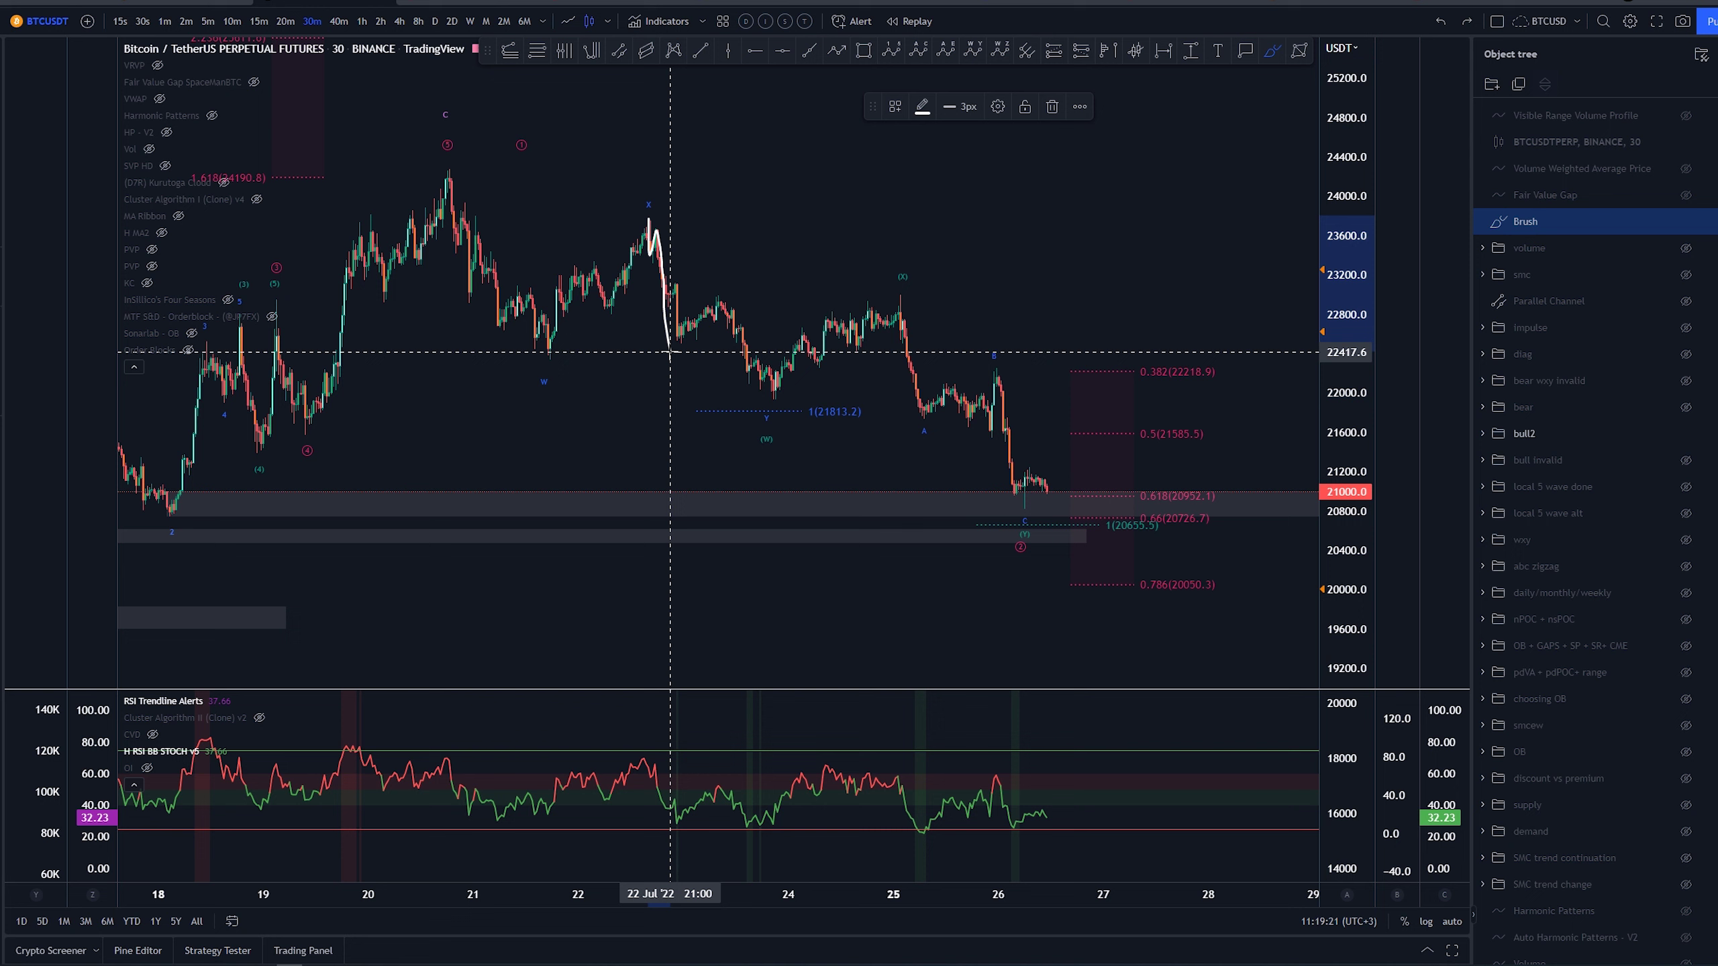
key("ctrl+z")
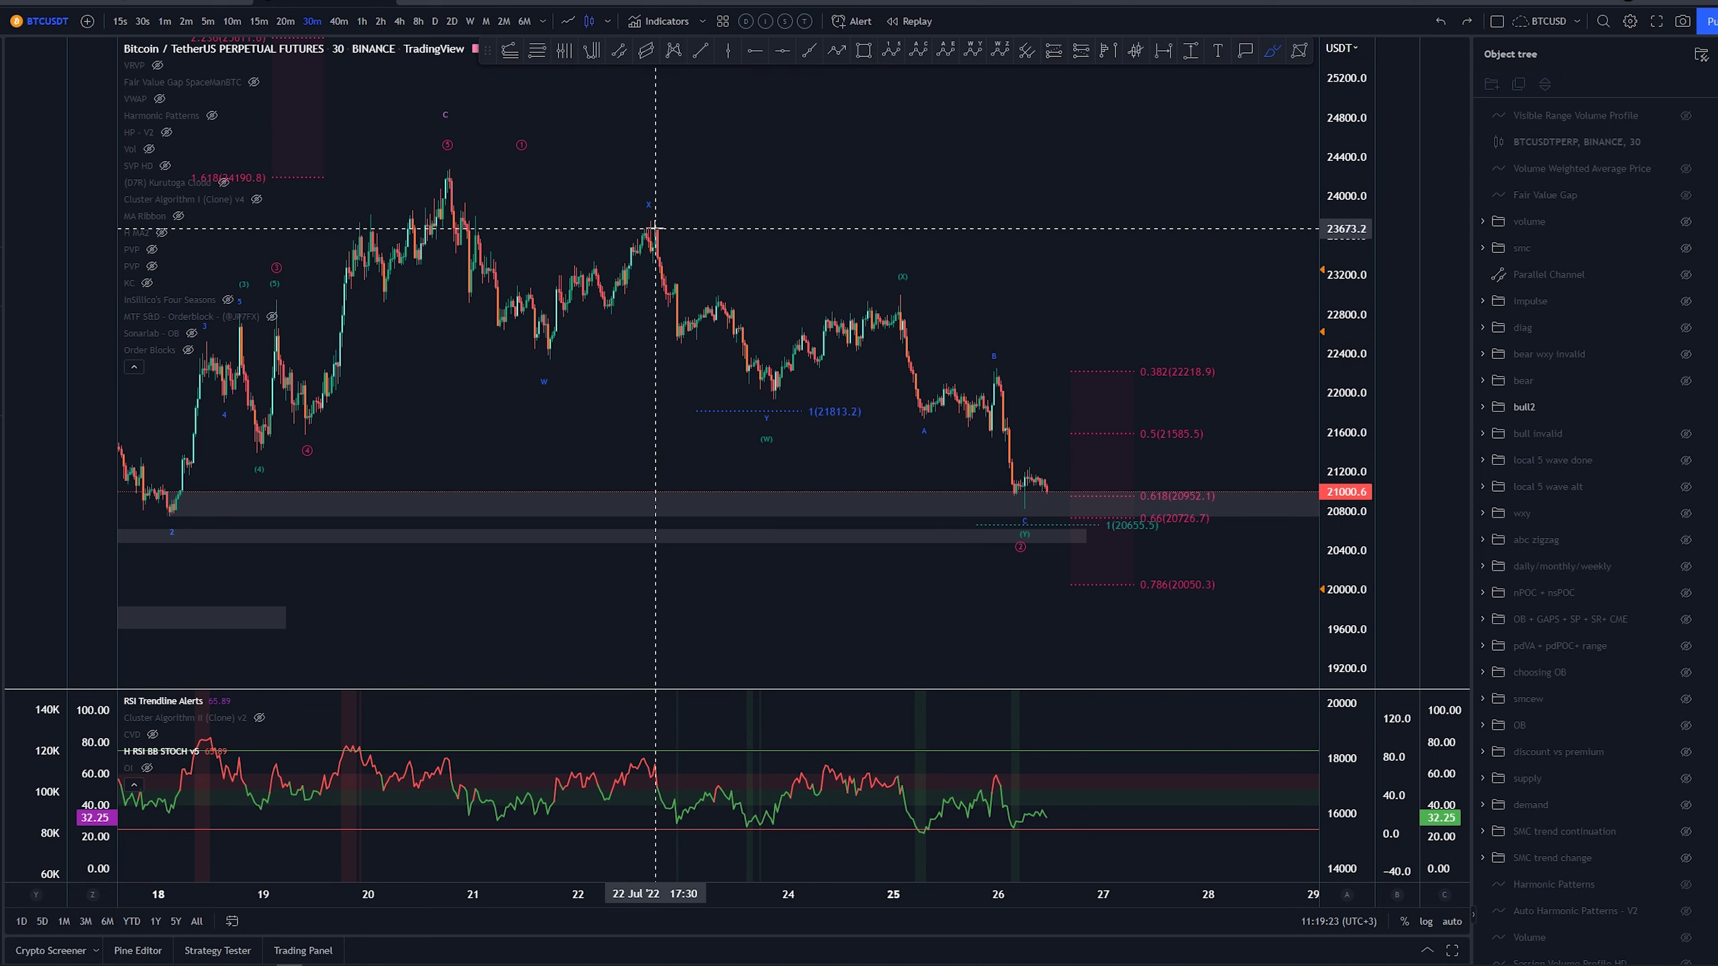
Trace and circle the first leg down from the 22 July X high with the Brush, undoing both strokes.
left_click_drag(655, 229, 664, 253)
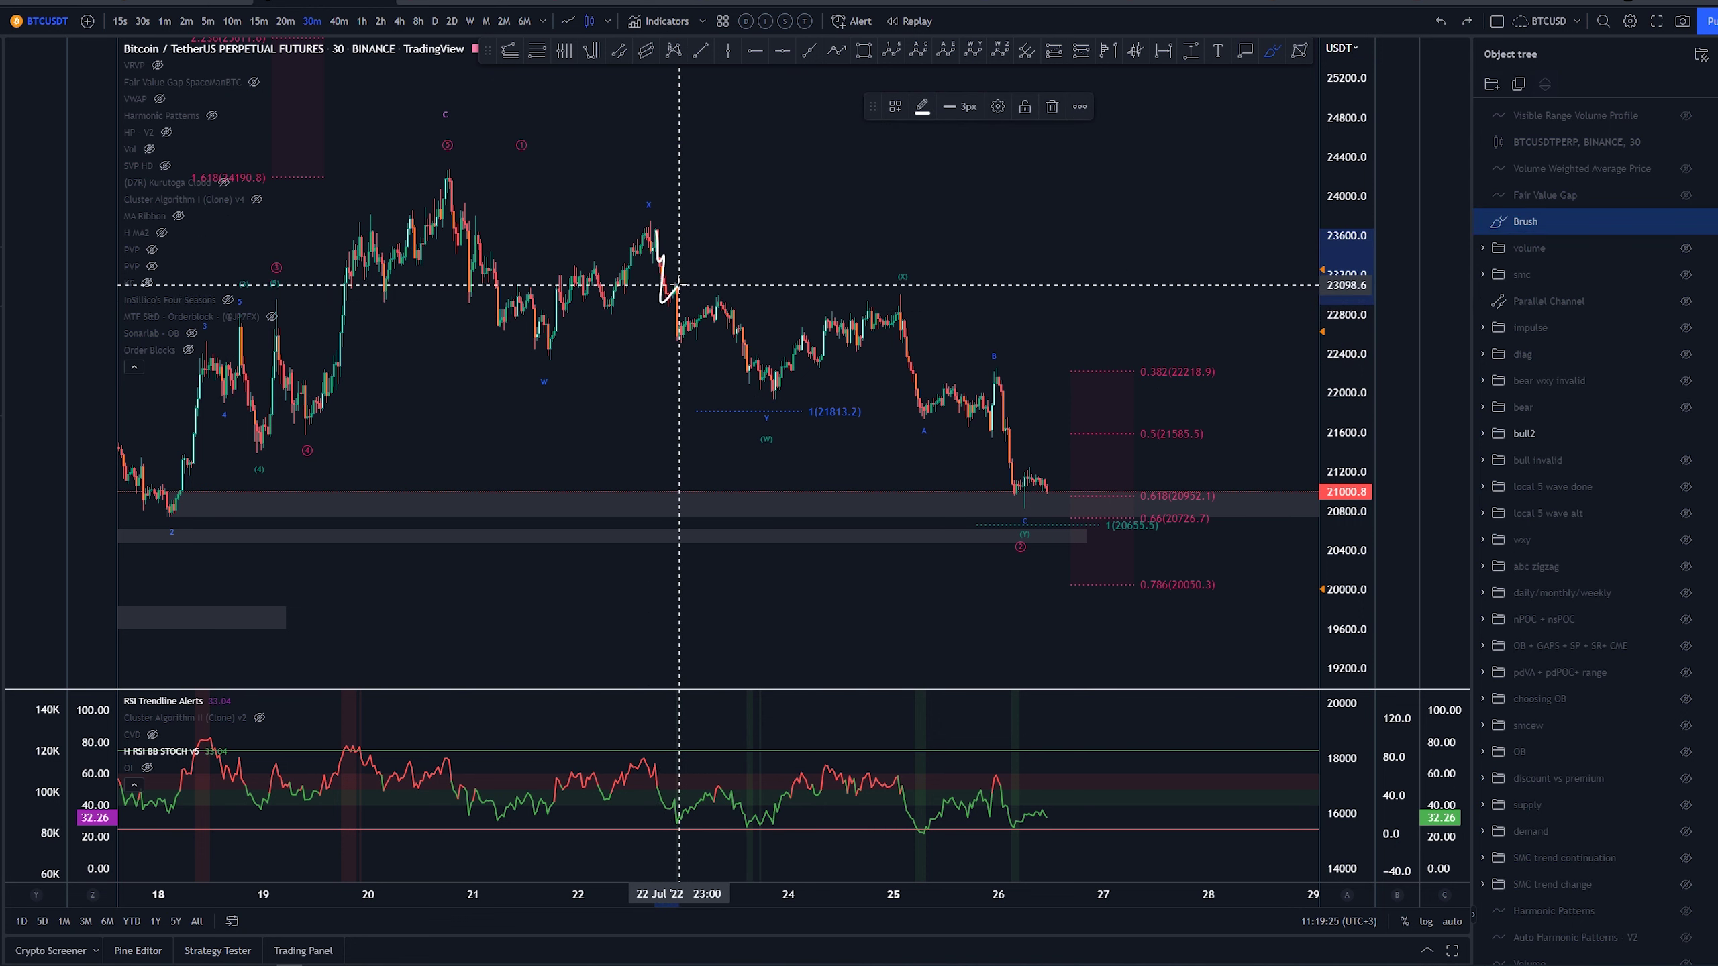
key("ctrl+z")
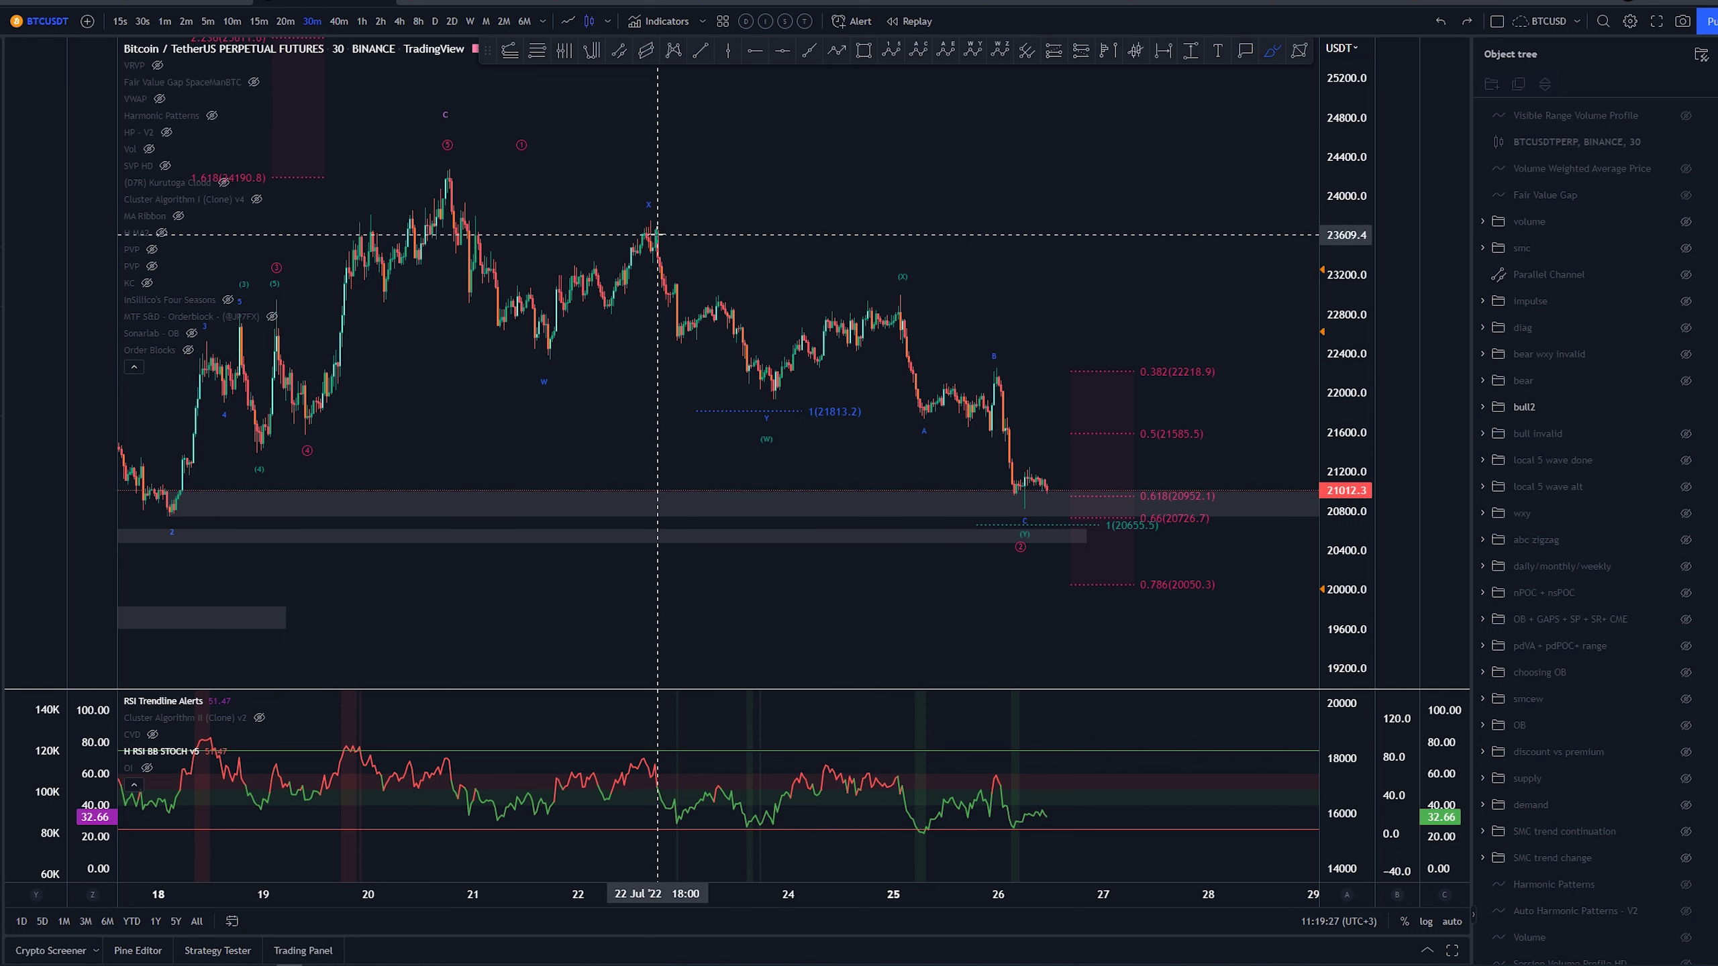
mouse_move(656, 235)
left_mouse_down()
mouse_move(654, 264)
mouse_move(675, 243)
left_mouse_up()
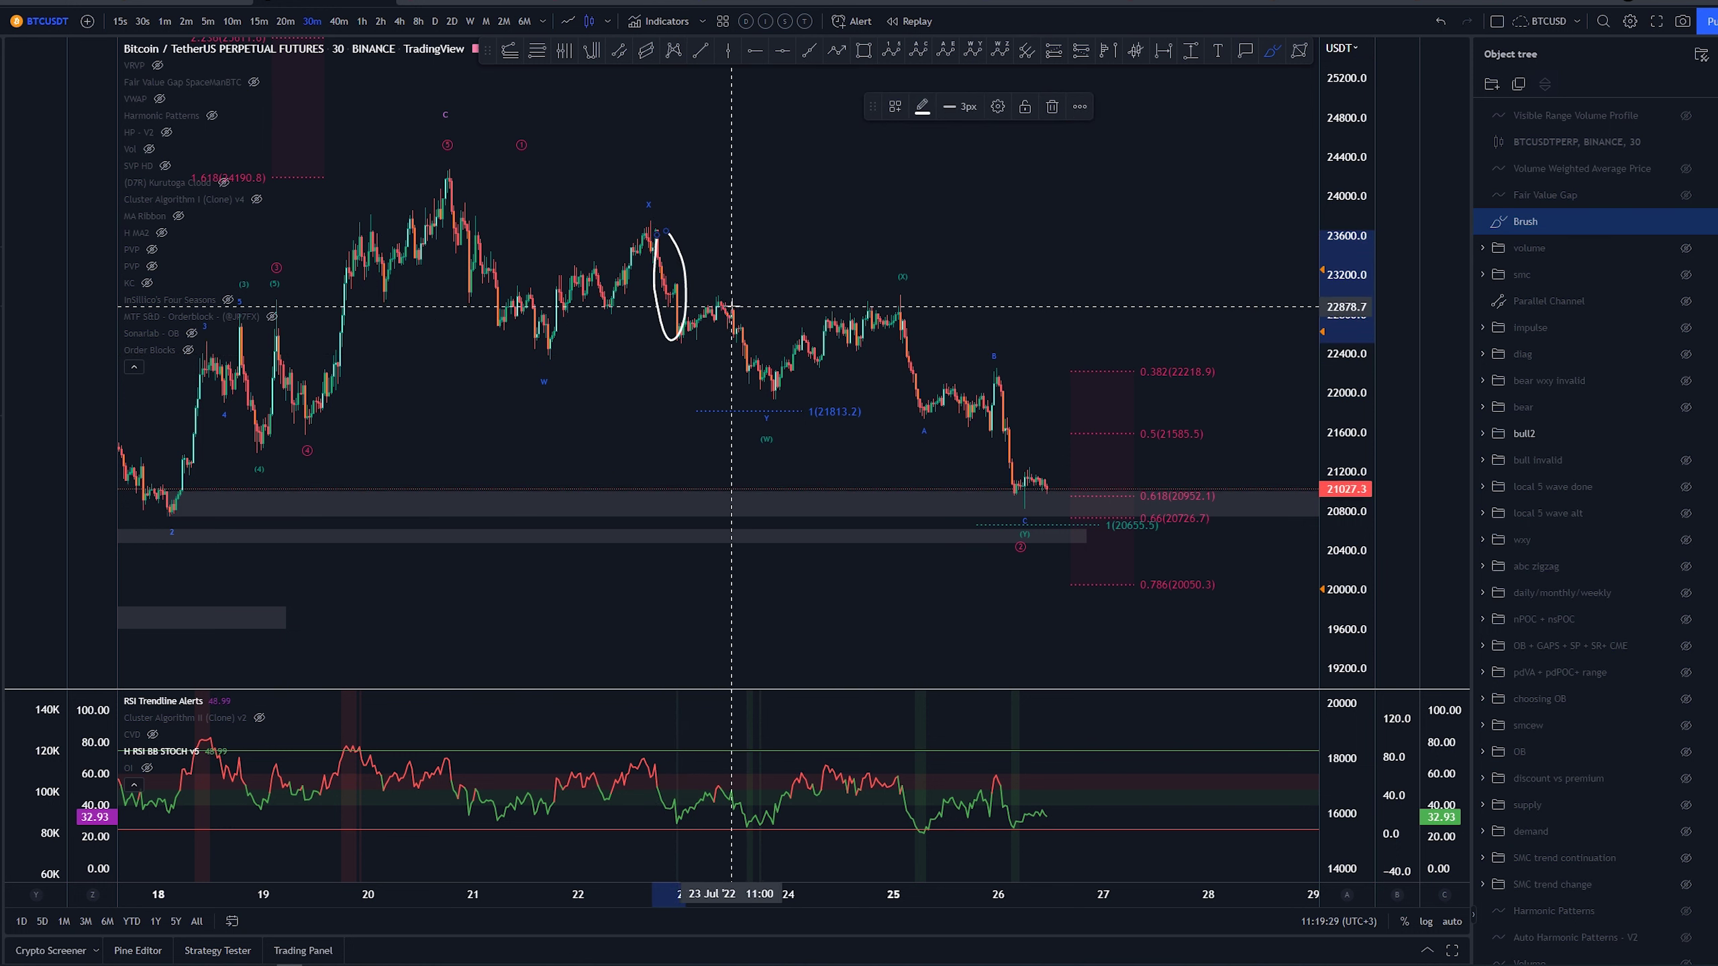
key("ctrl+z")
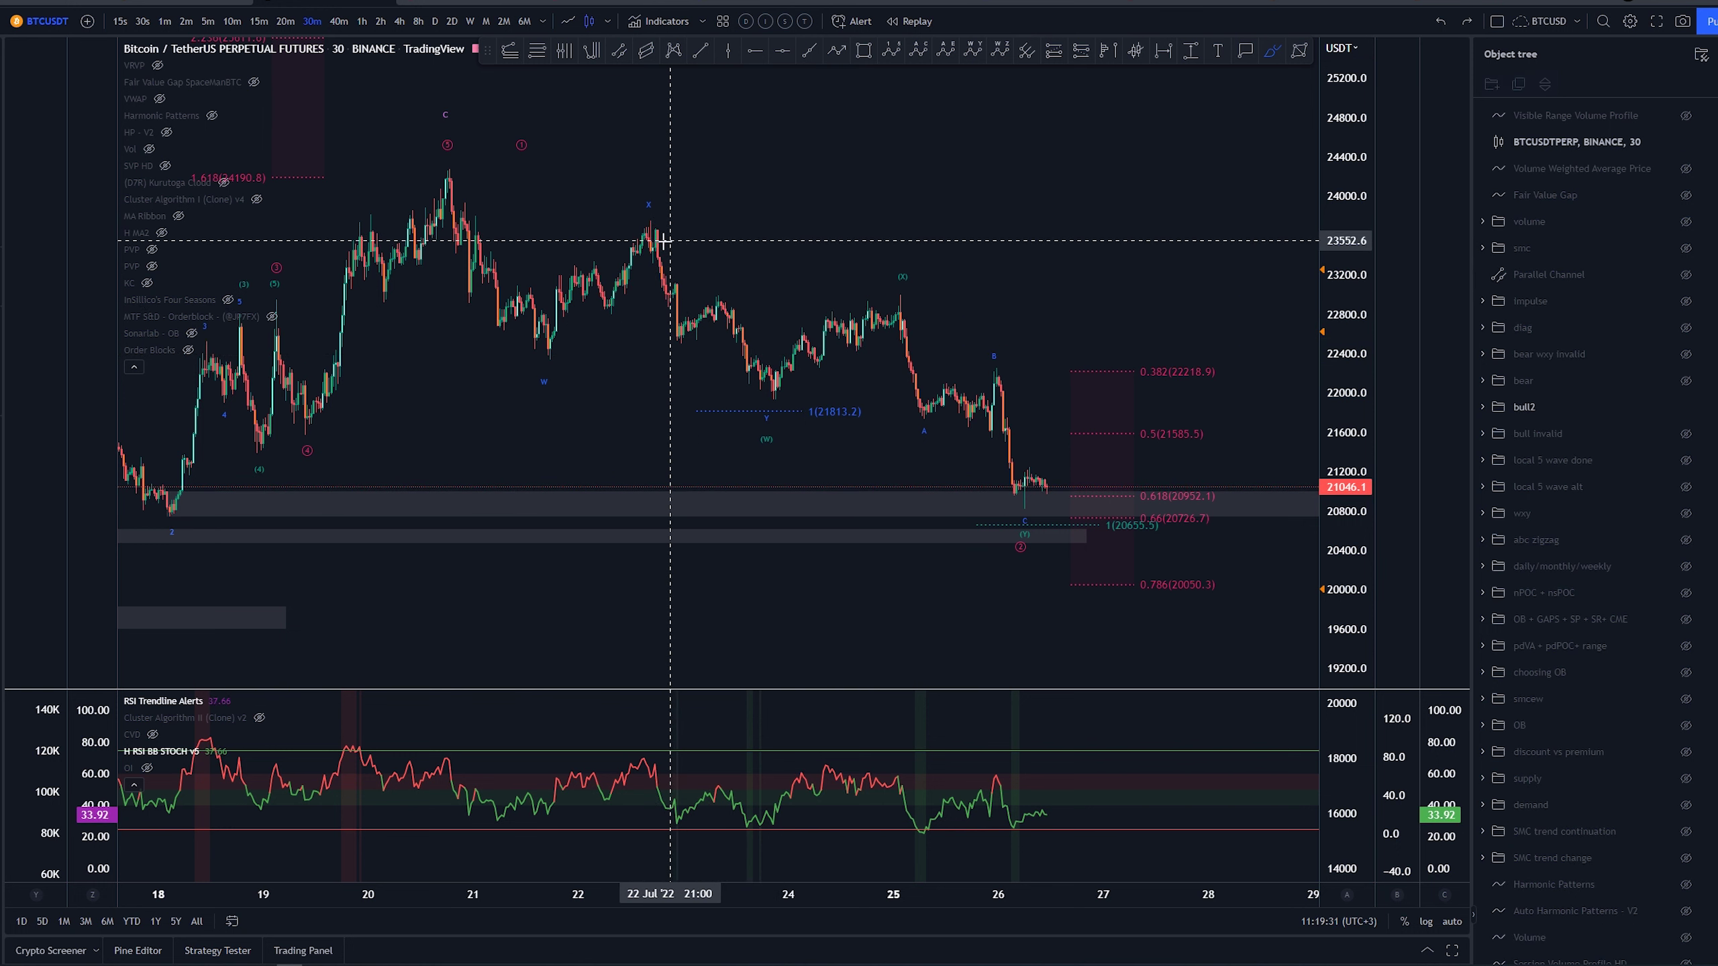
Trace the W-X-Y decline from the July high to (W) and the drop from (X) to (Y) with the Brush, undoing the strokes.
mouse_move(445, 167)
left_mouse_down()
mouse_move(666, 214)
mouse_move(759, 407)
left_mouse_up()
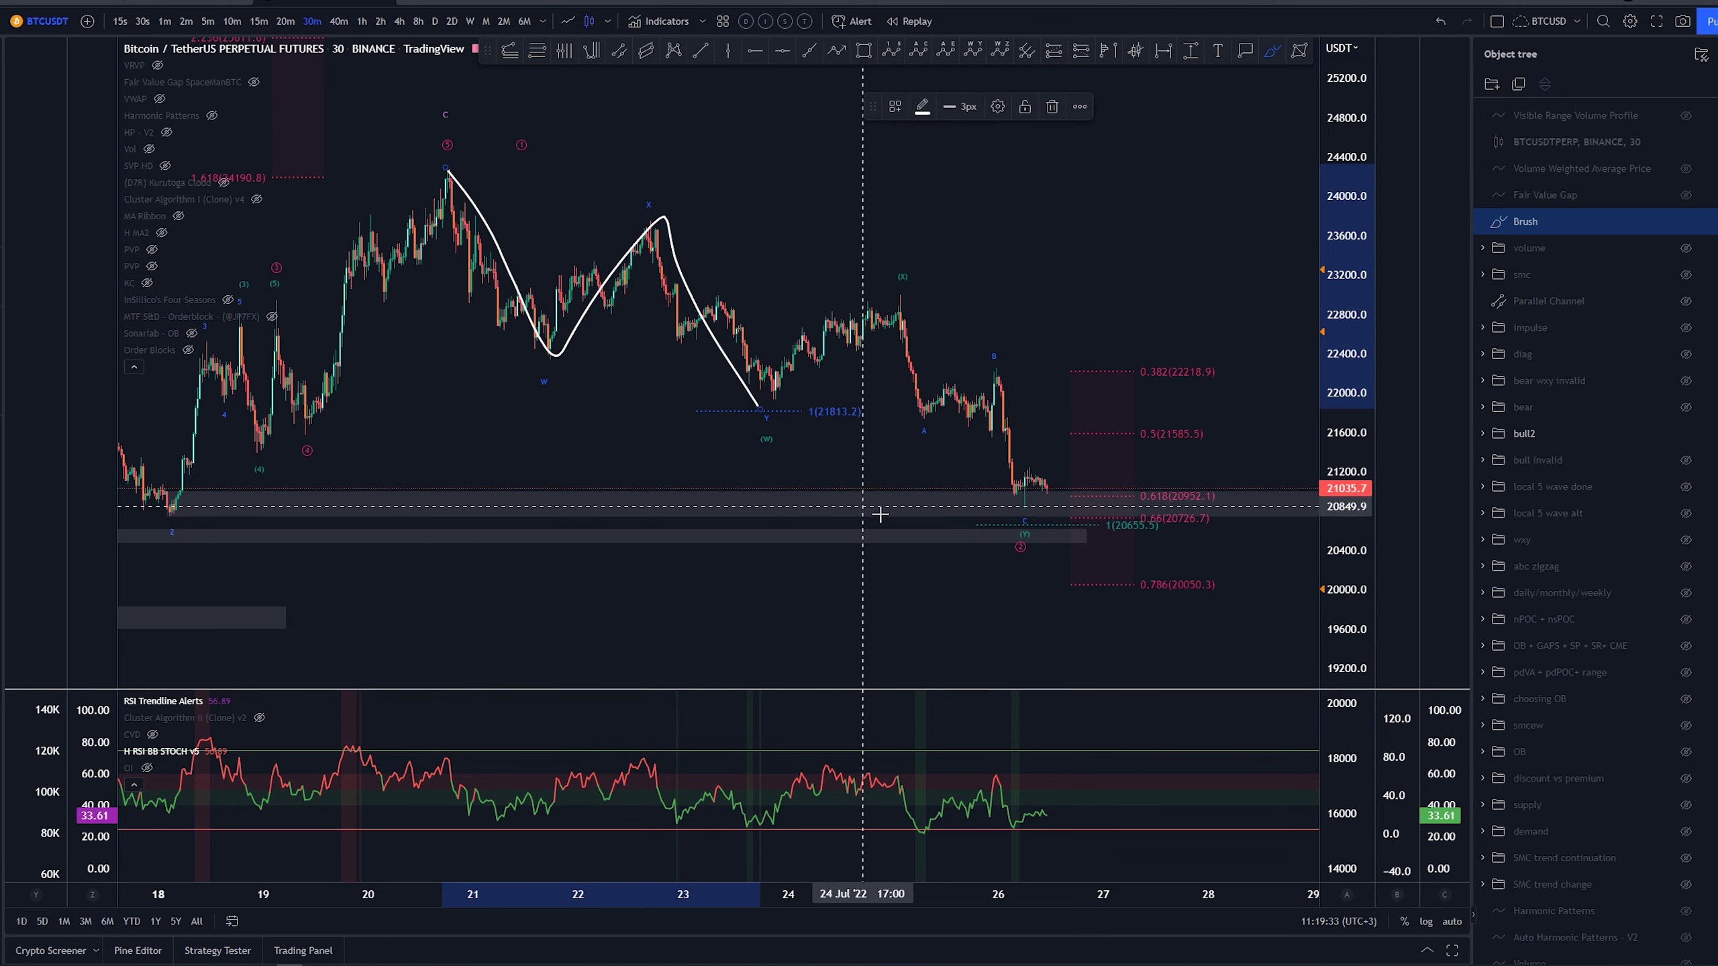
key("ctrl+z")
left_click_drag(862, 454, 734, 456)
scroll(983, 254, "down", 2)
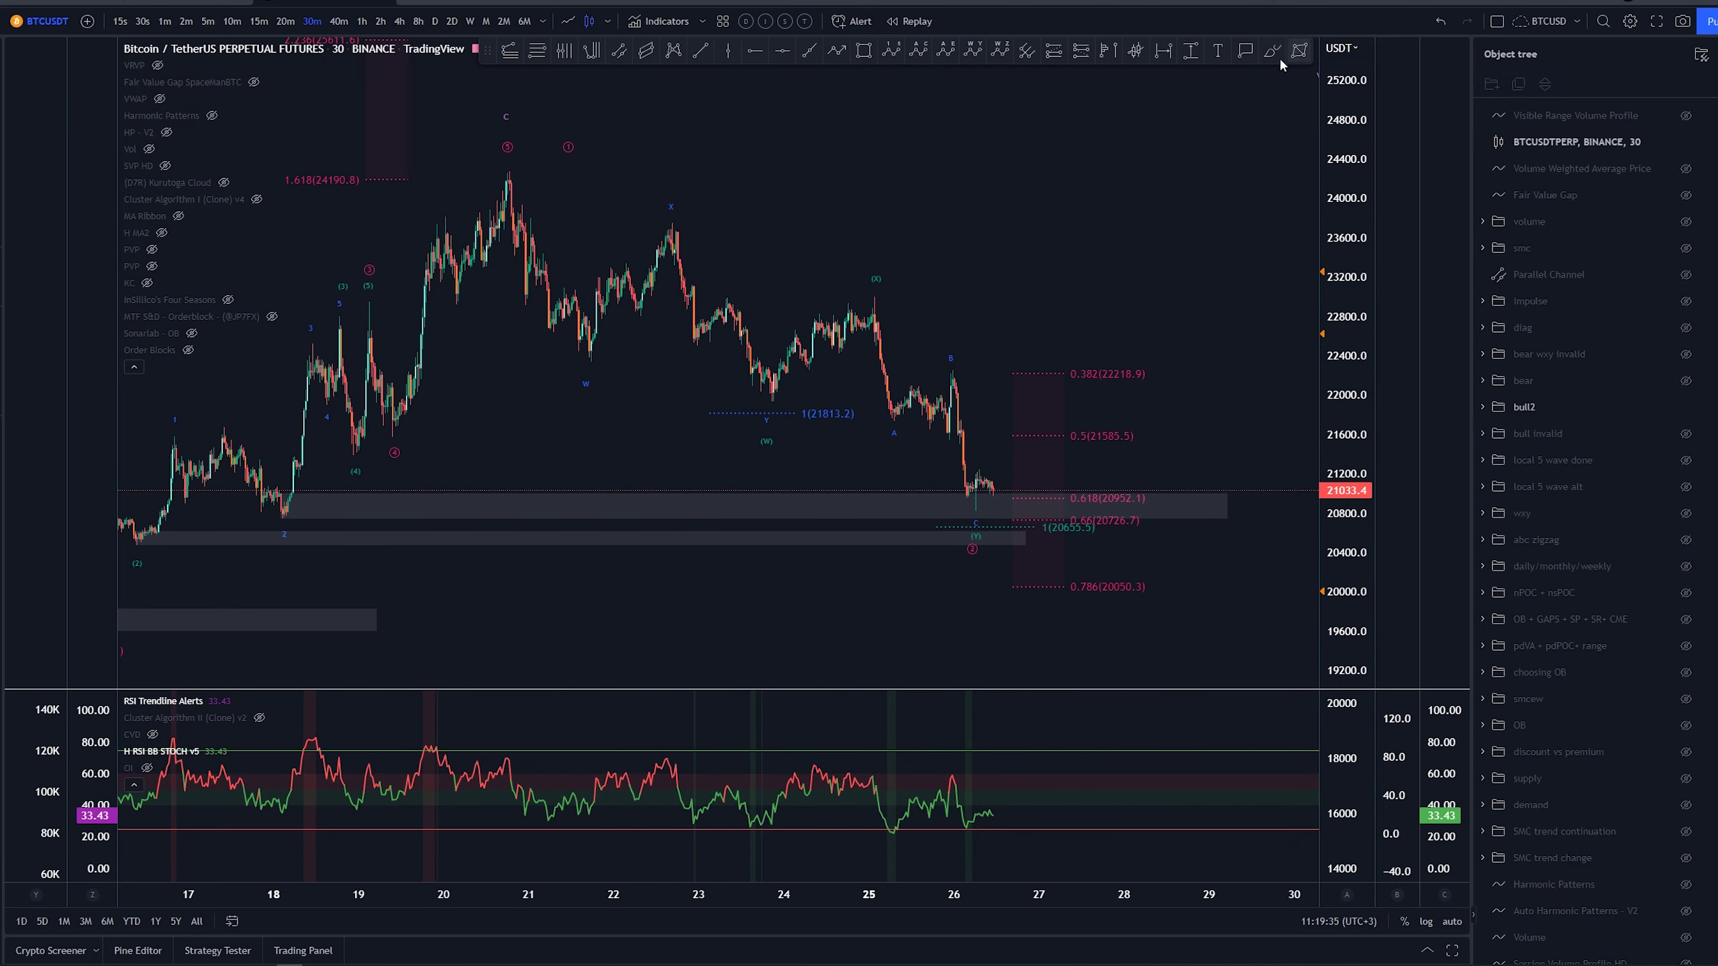
scroll(1086, 271, "up", 1)
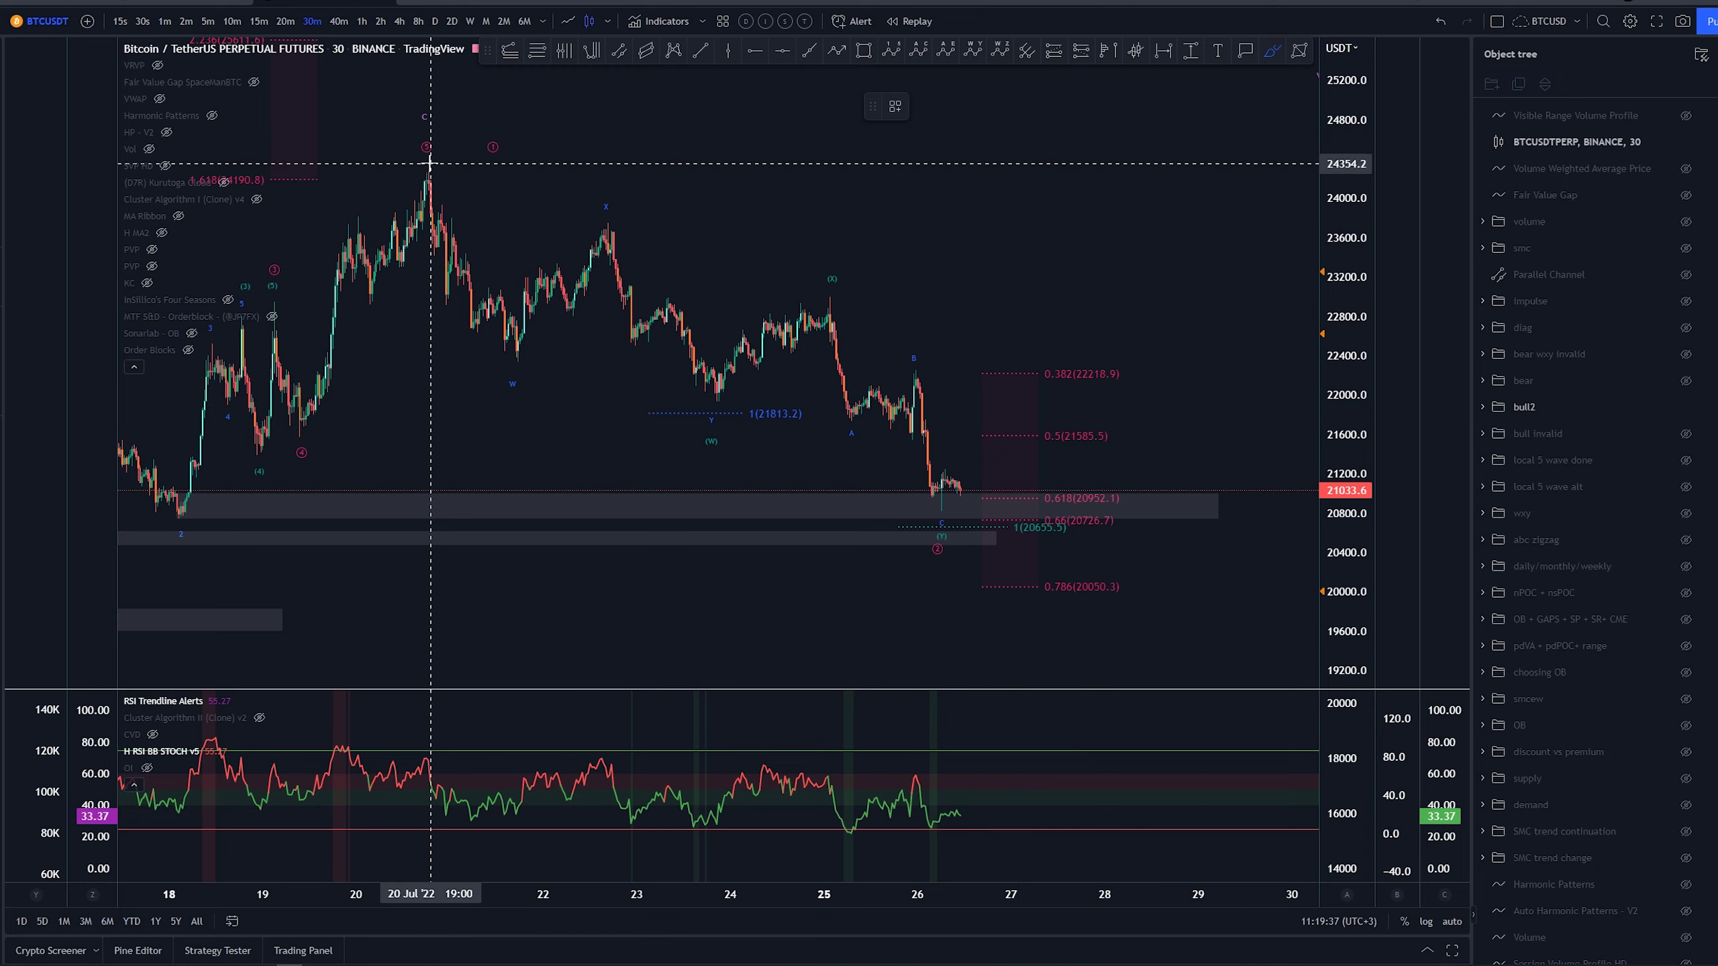
left_click_drag(431, 166, 707, 413)
left_click_drag(843, 295, 990, 538)
key("ctrl+z")
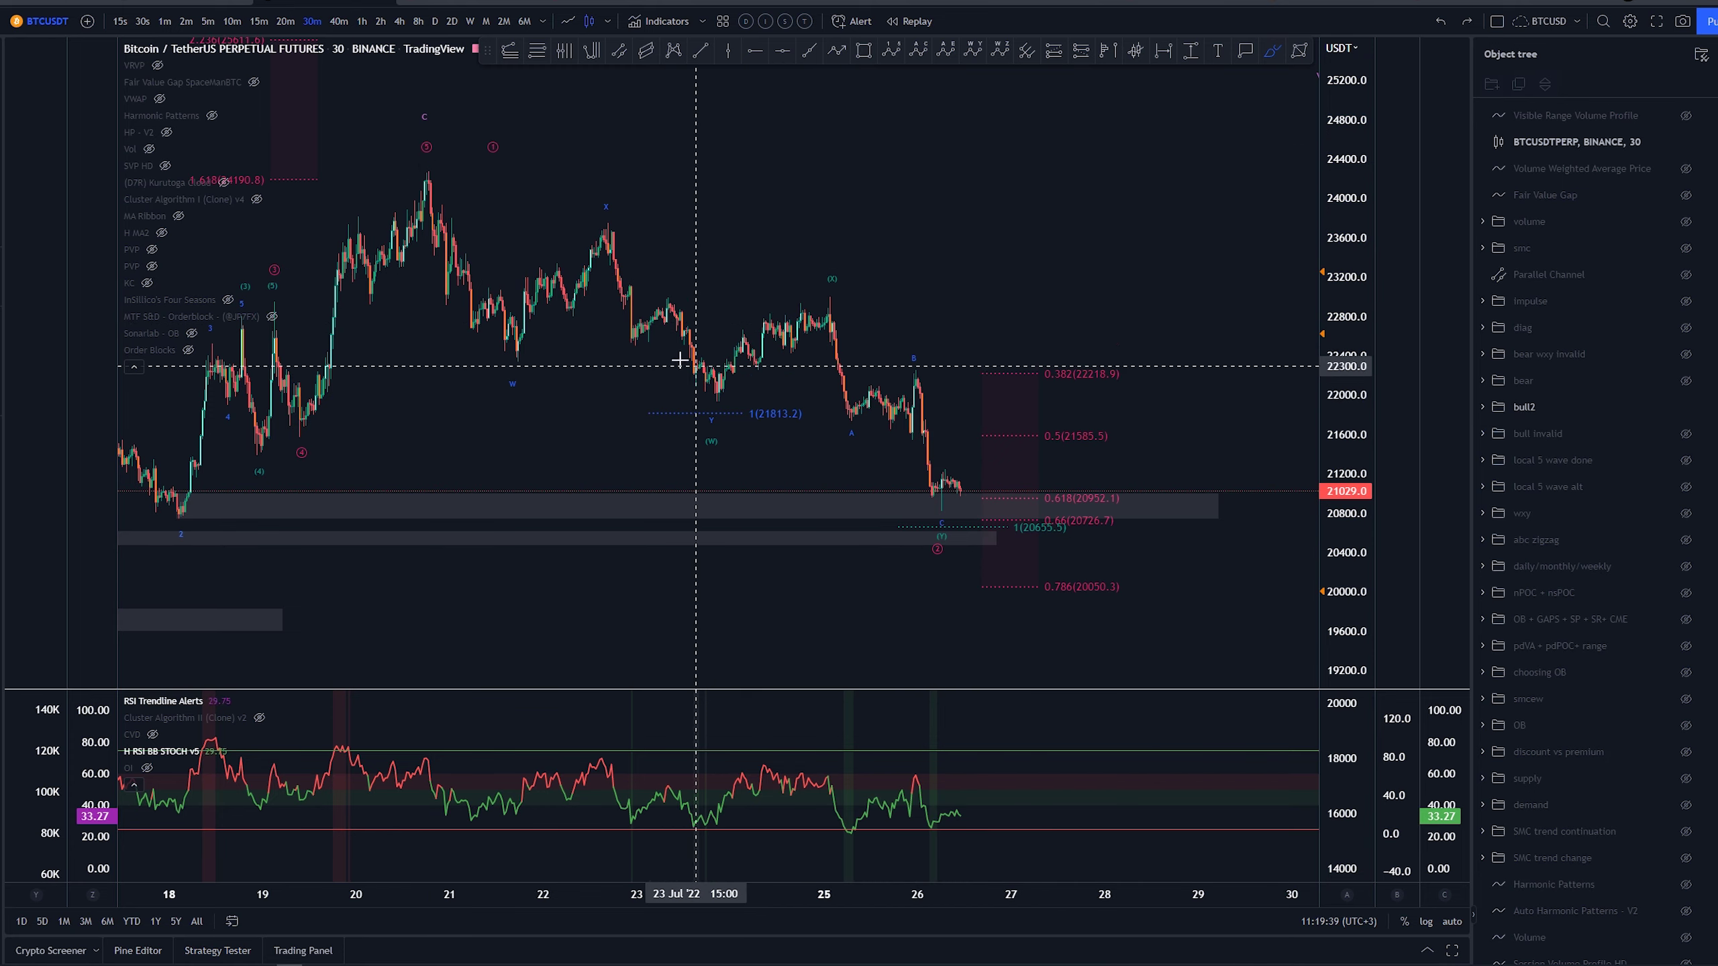
Trace the bounce from the (W) low toward the (X) high with the Brush and undo it.
left_click_drag(717, 401, 814, 315)
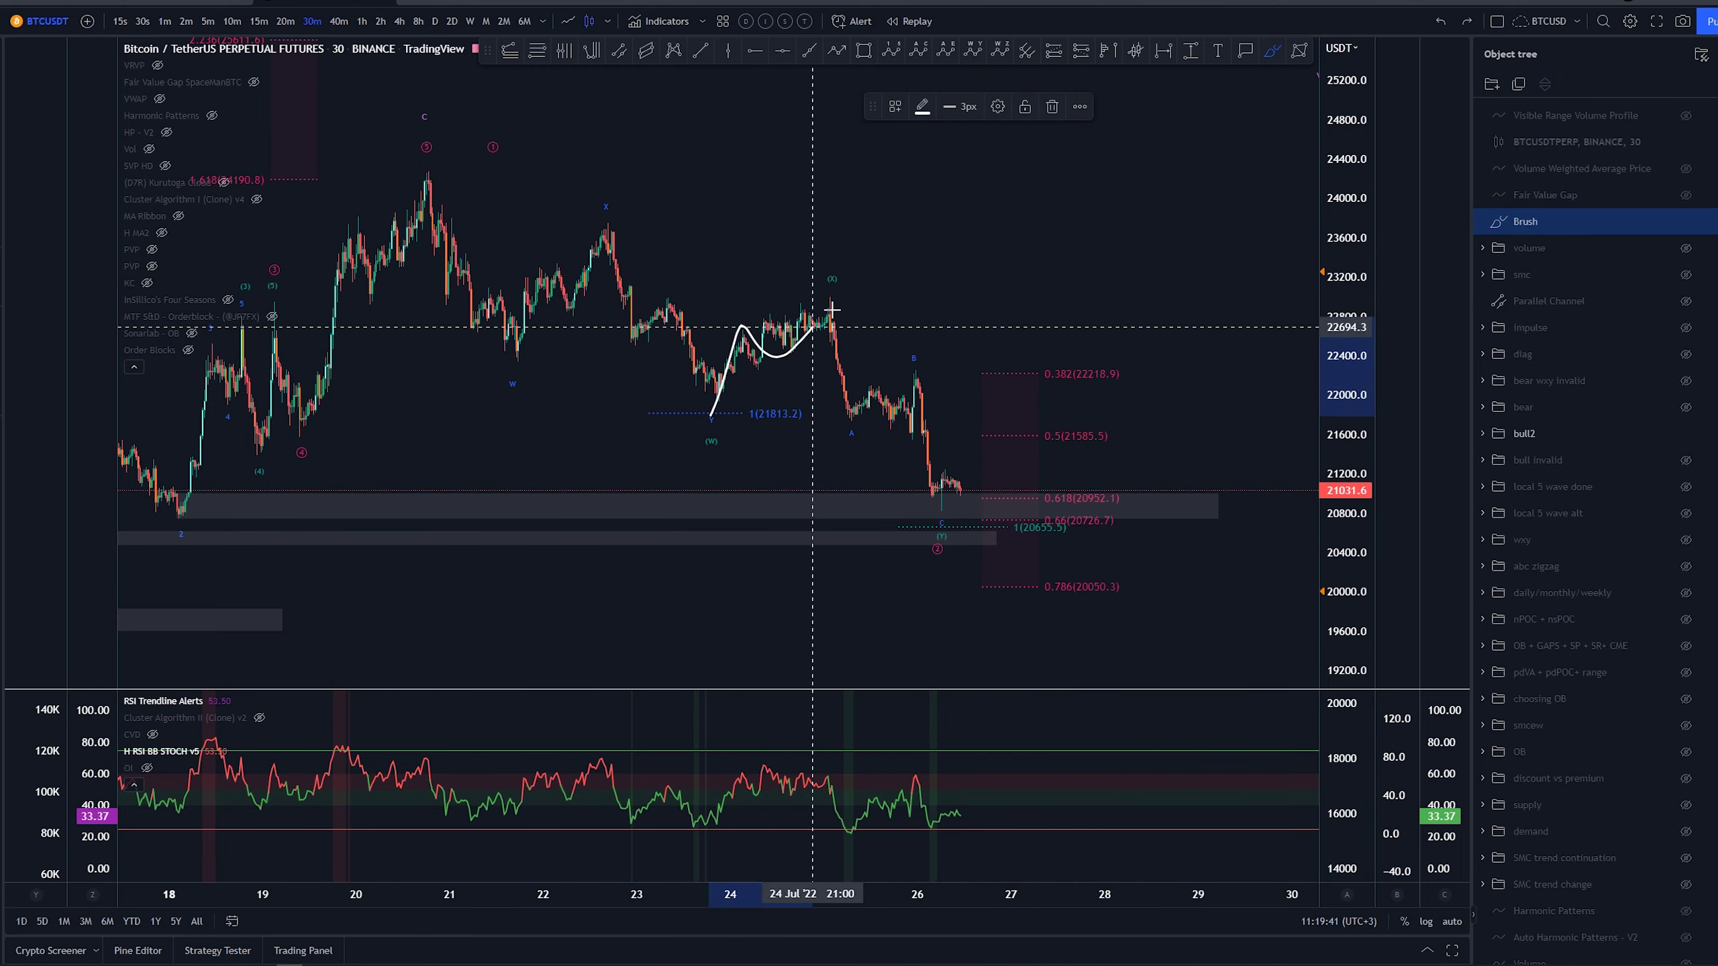
key("ctrl+z")
left_click_drag(977, 269, 851, 231)
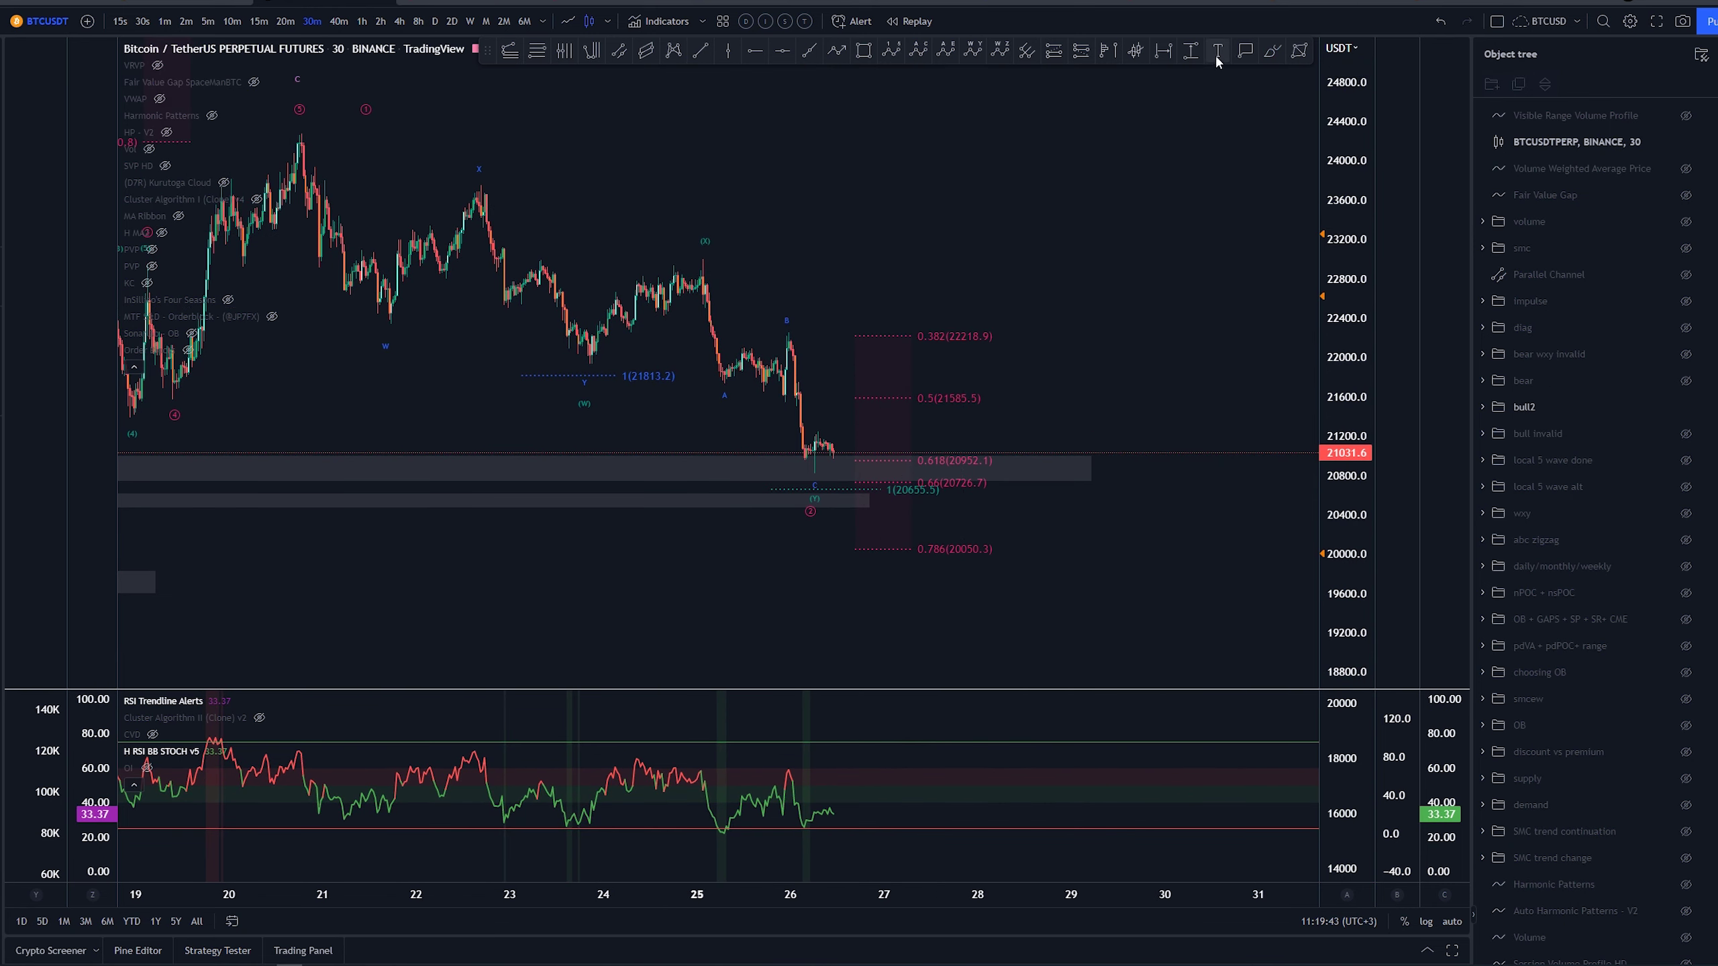
Trace the A-B-C decline from the green (X) high on 25 July toward the (Y) low with the Brush, undoing both strokes.
left_click(1274, 52)
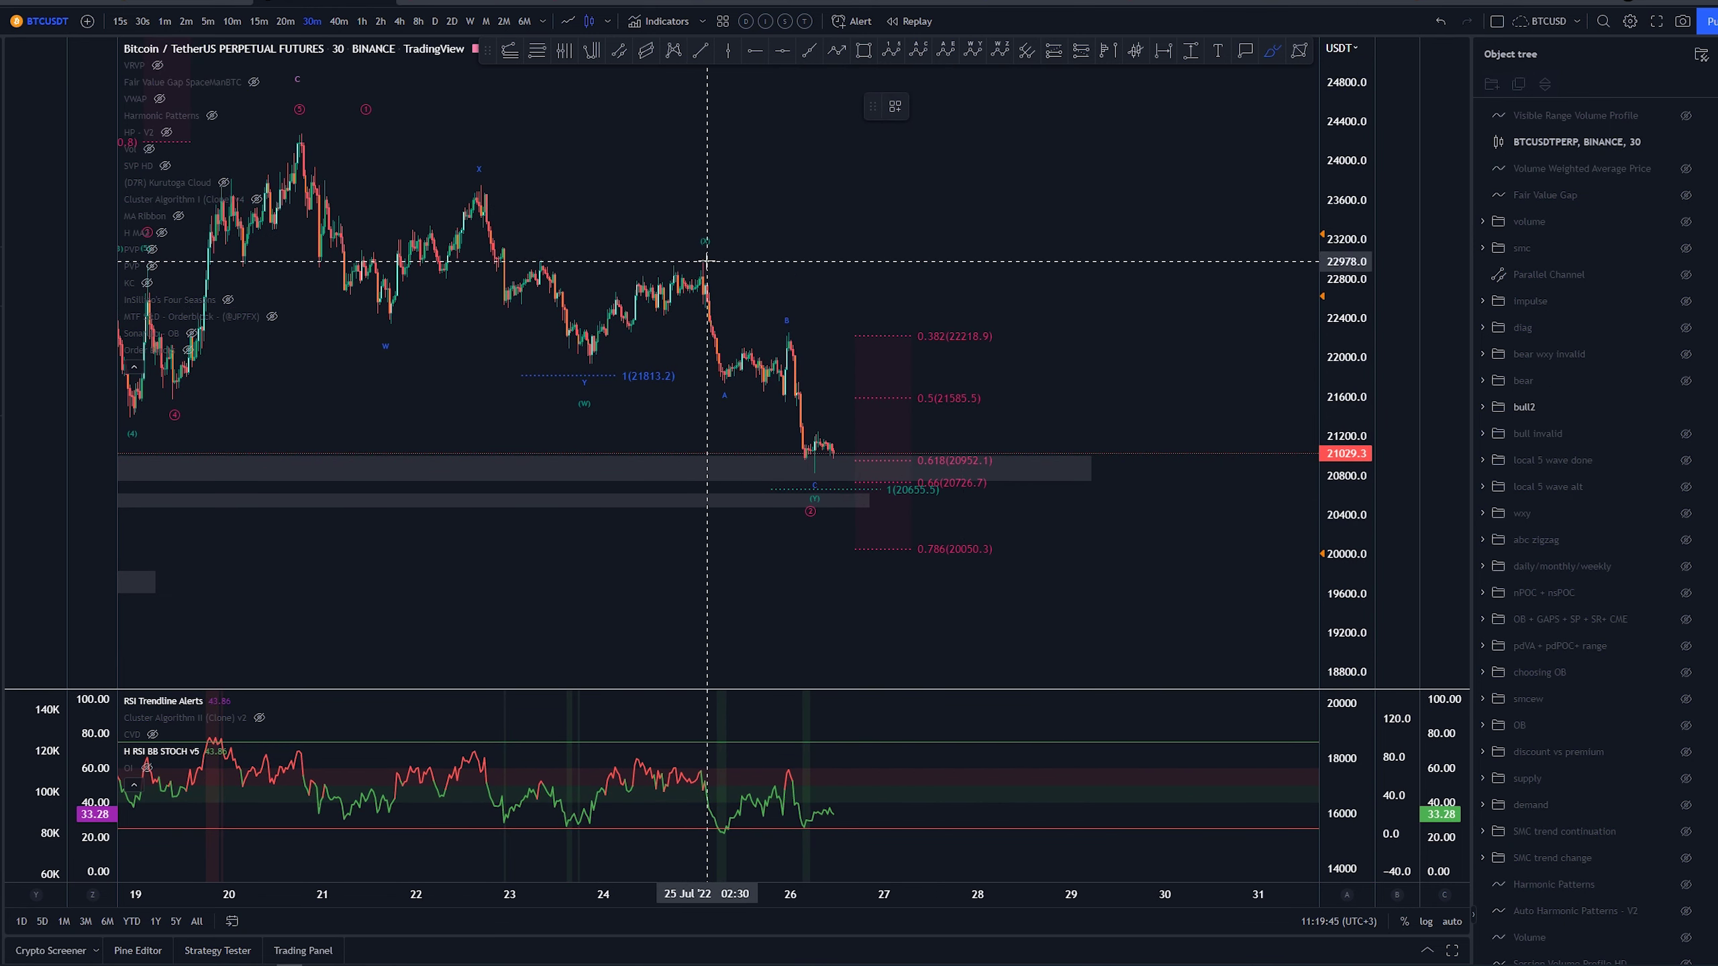
mouse_move(704, 292)
left_mouse_down()
mouse_move(703, 261)
mouse_move(718, 391)
left_mouse_up()
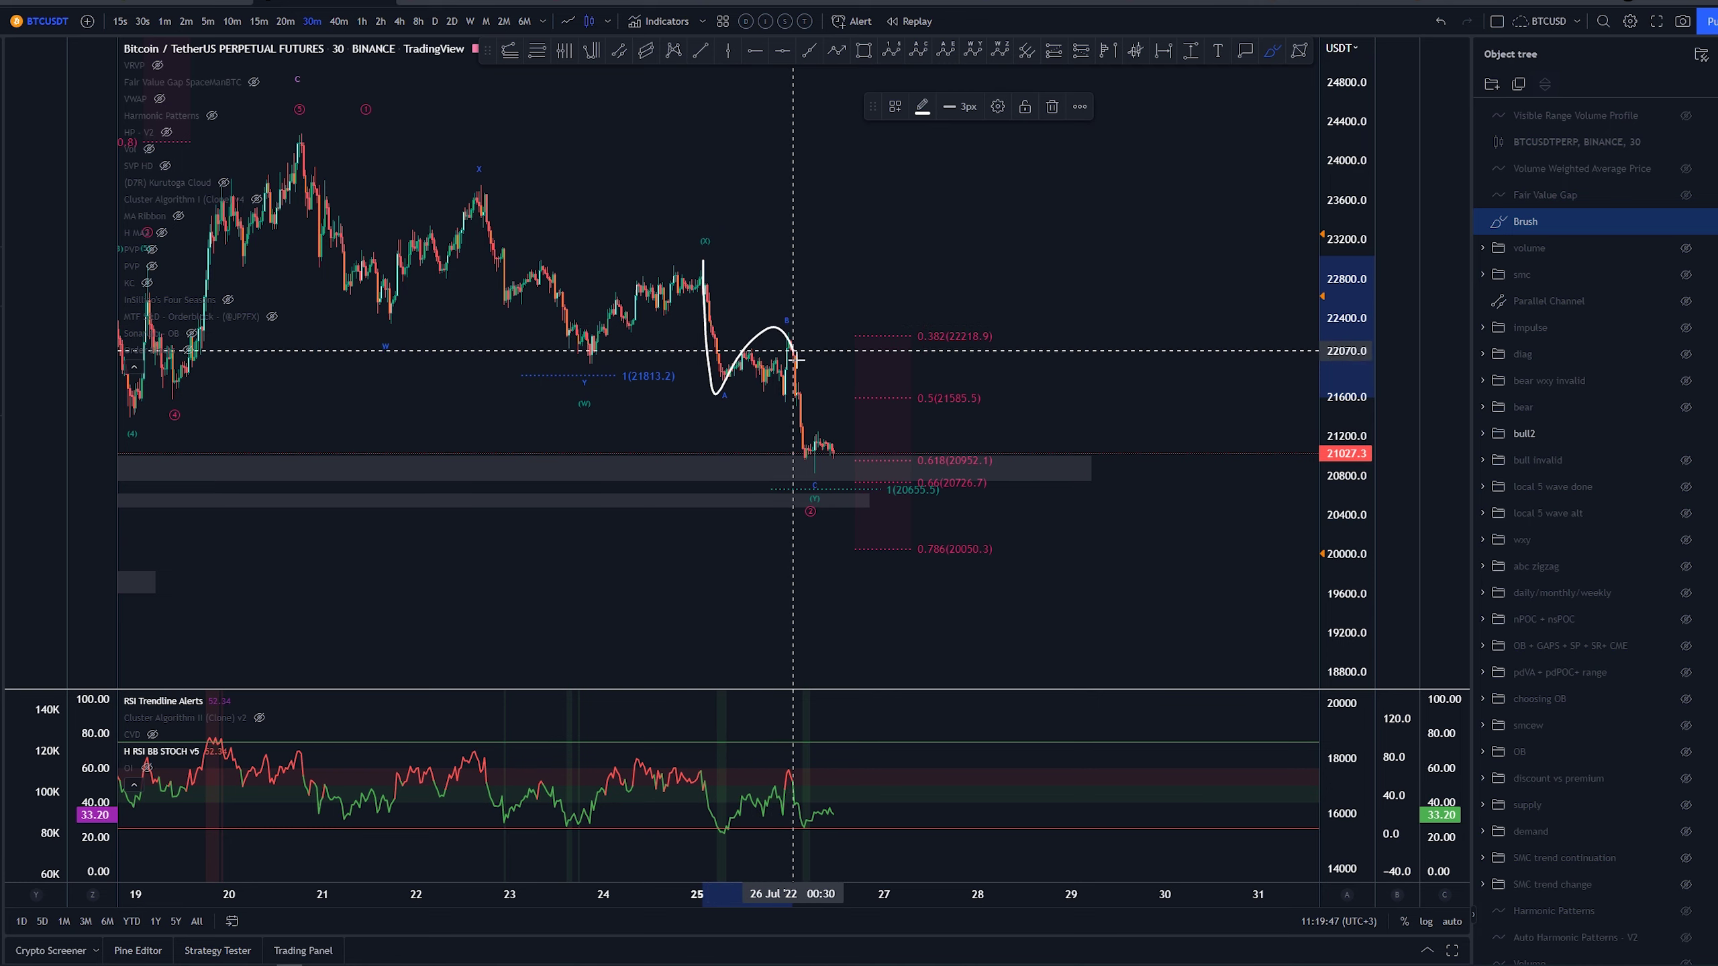
key("ctrl+z")
mouse_move(702, 271)
left_mouse_down()
mouse_move(703, 327)
mouse_move(810, 467)
left_mouse_up()
key("ctrl+z")
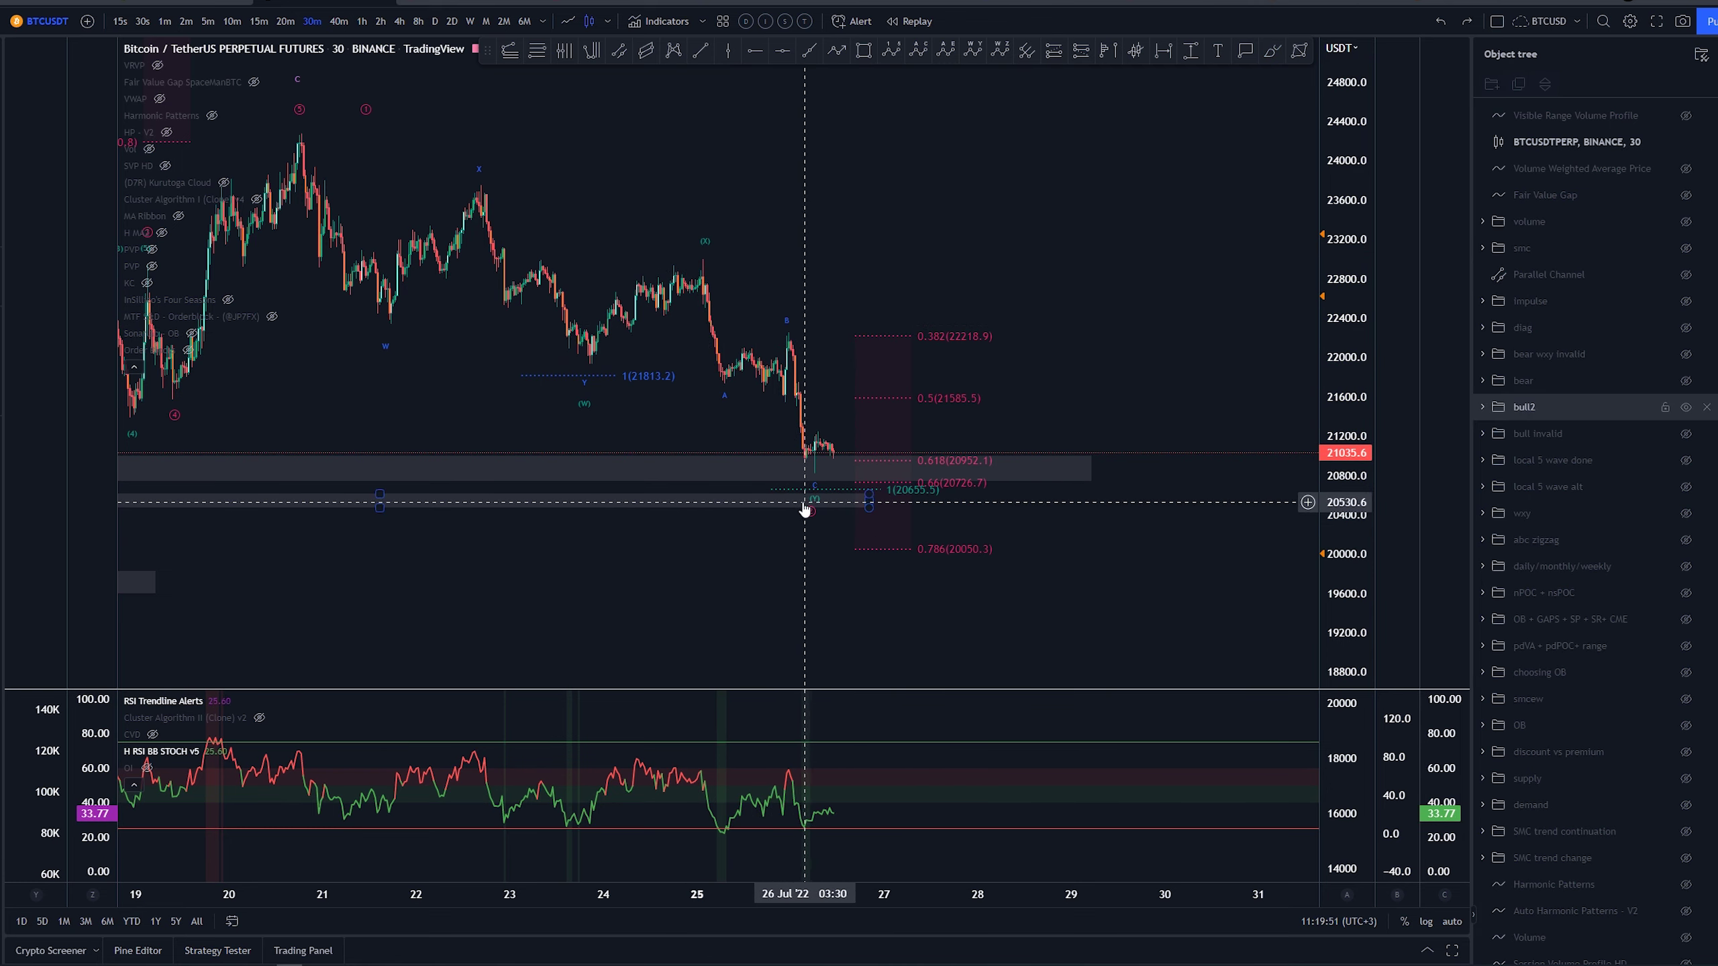
Hide the bull2 drawing group and show the bear group on the chart.
left_click_drag(813, 522, 873, 527)
scroll(873, 527, "down", 5)
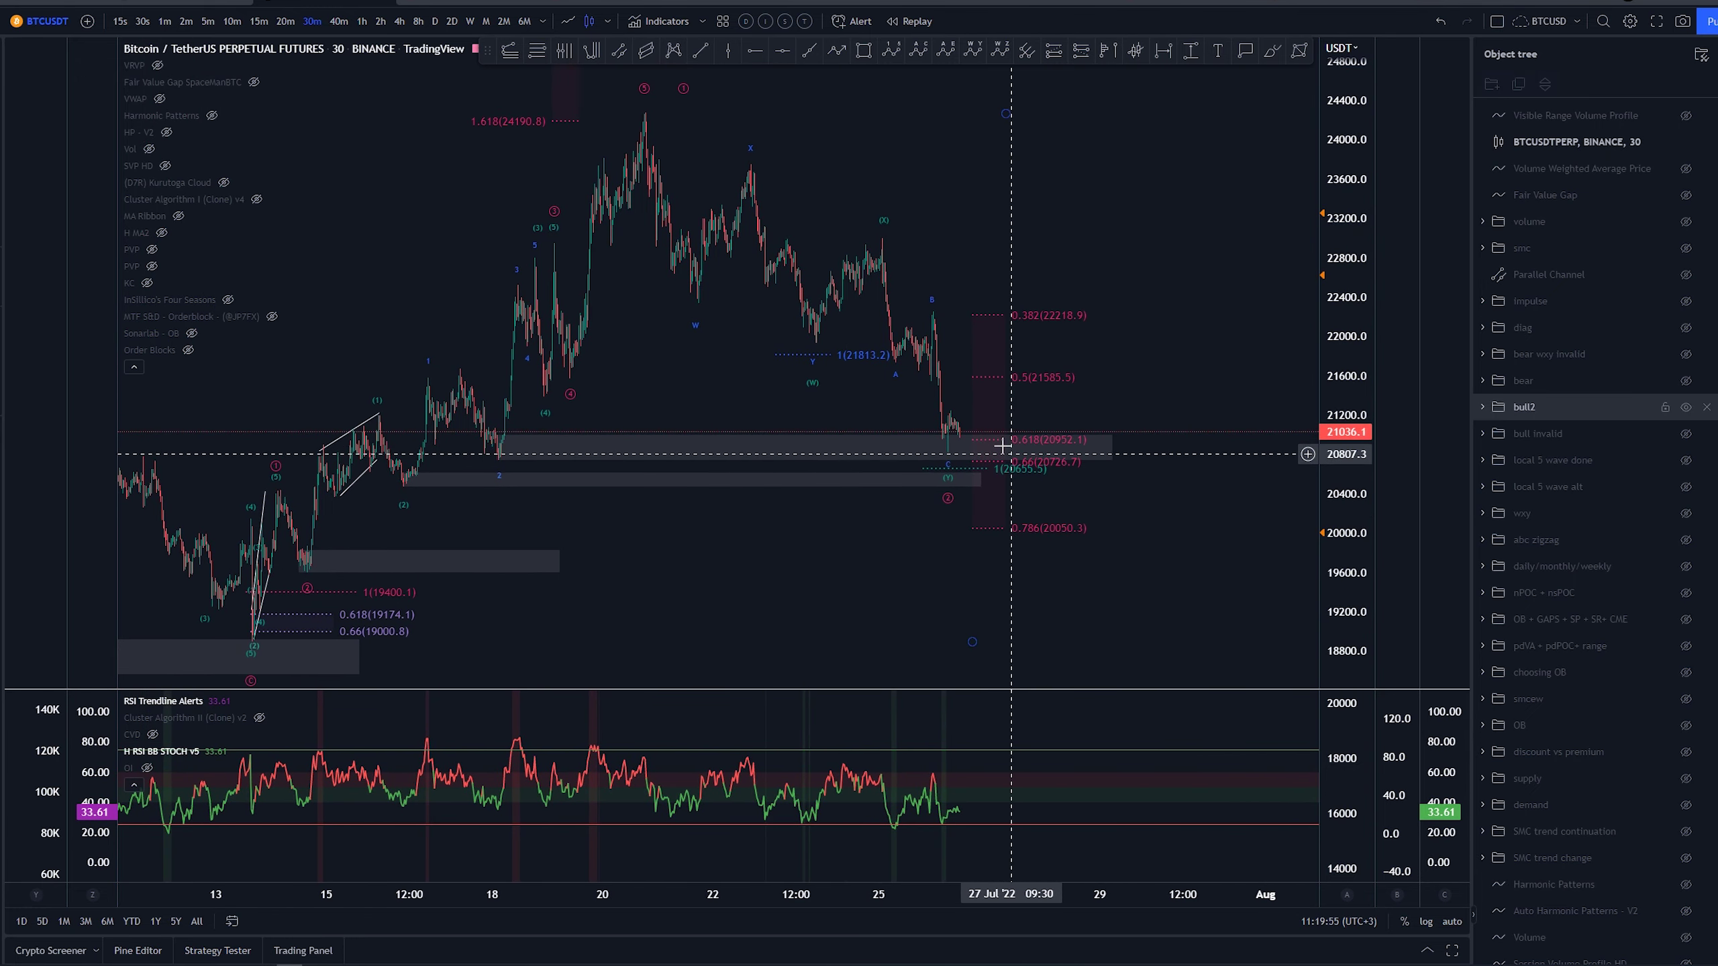
scroll(907, 561, "down", 1)
left_click(1272, 51)
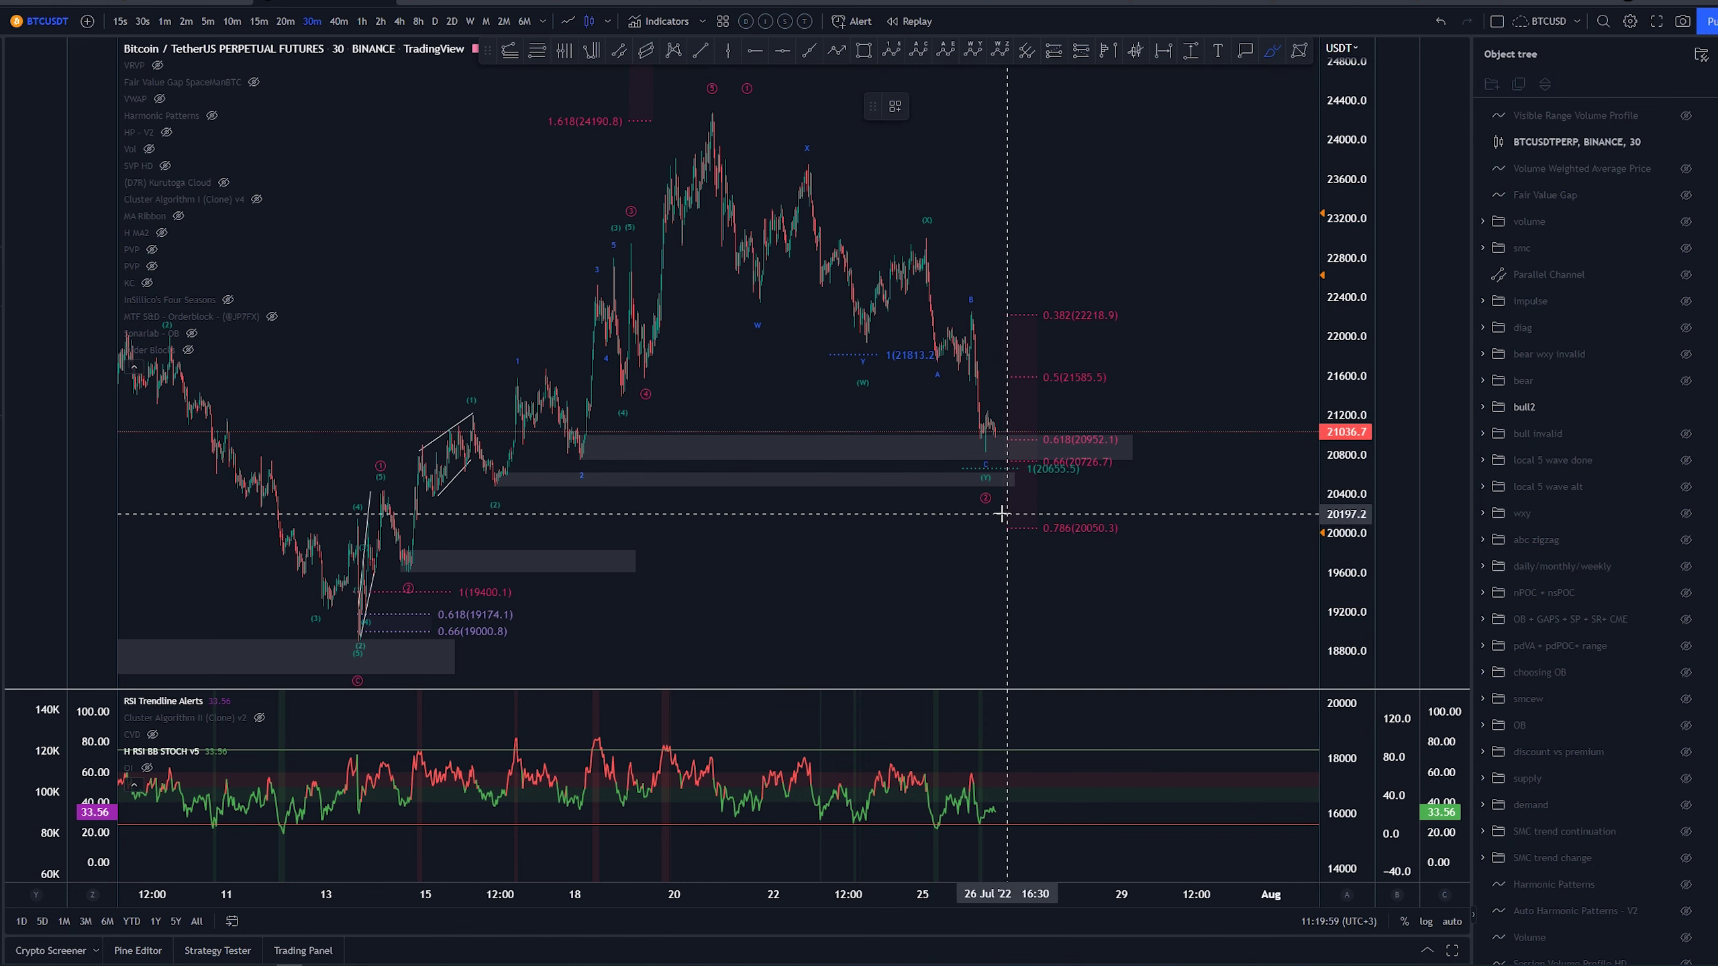
scroll(1001, 514, "up", 3)
scroll(951, 563, "down", 2)
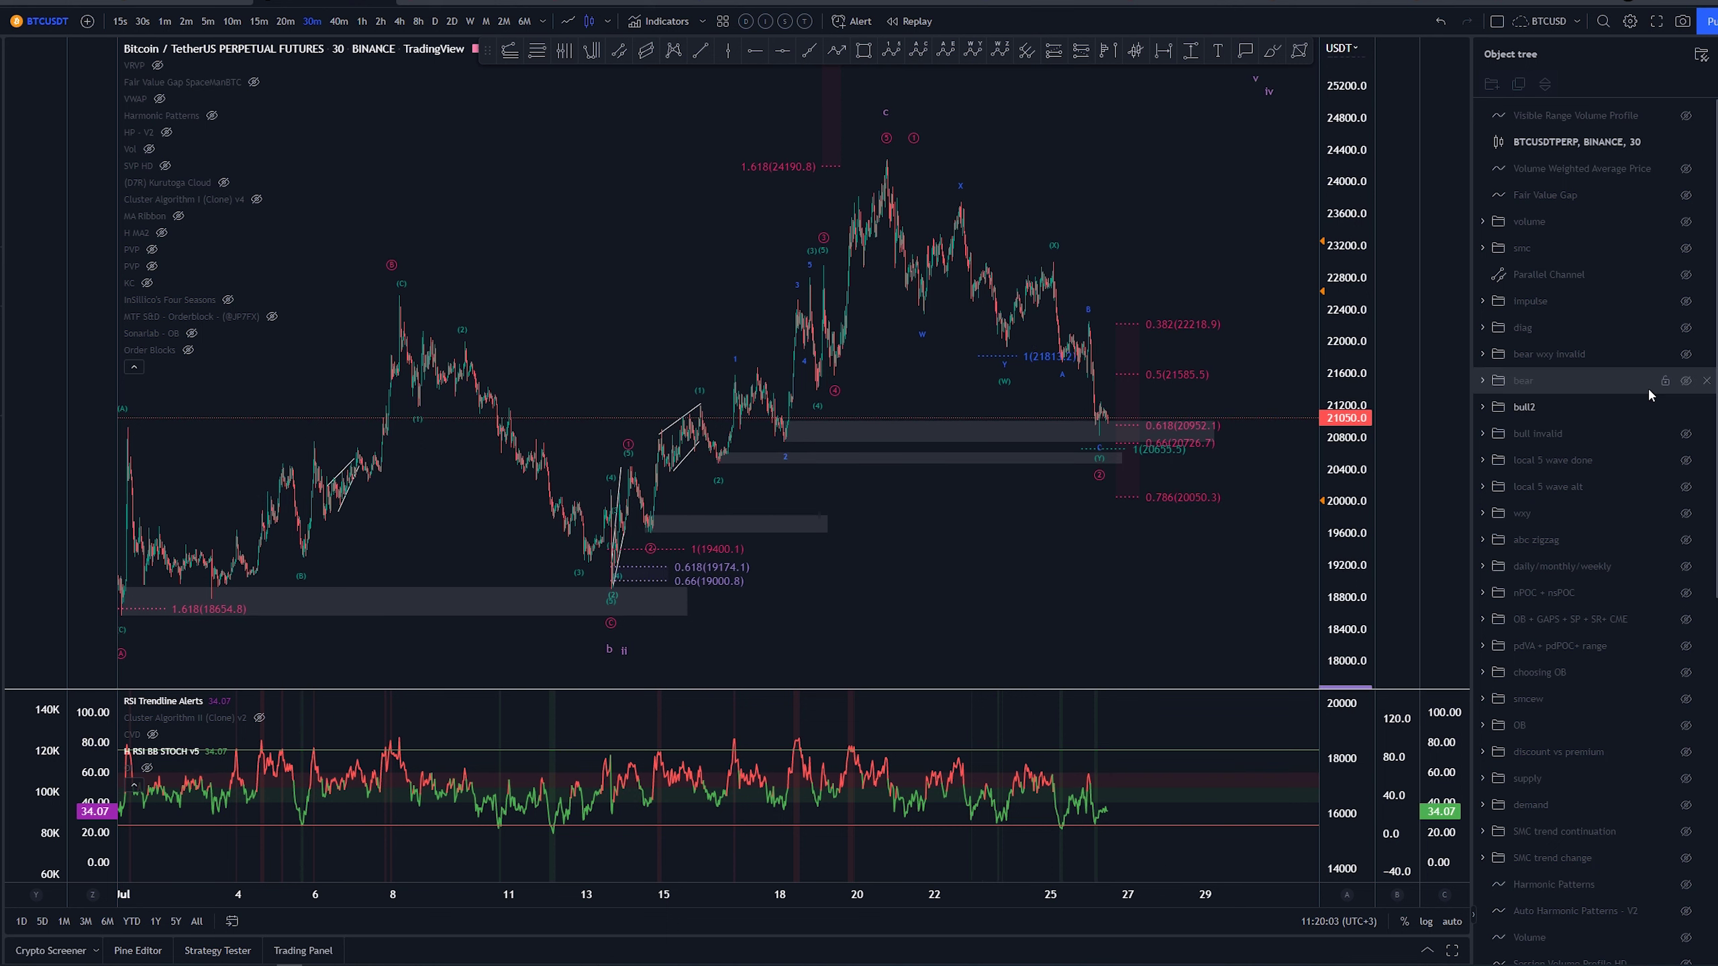
left_click(1687, 382)
left_click(1687, 381)
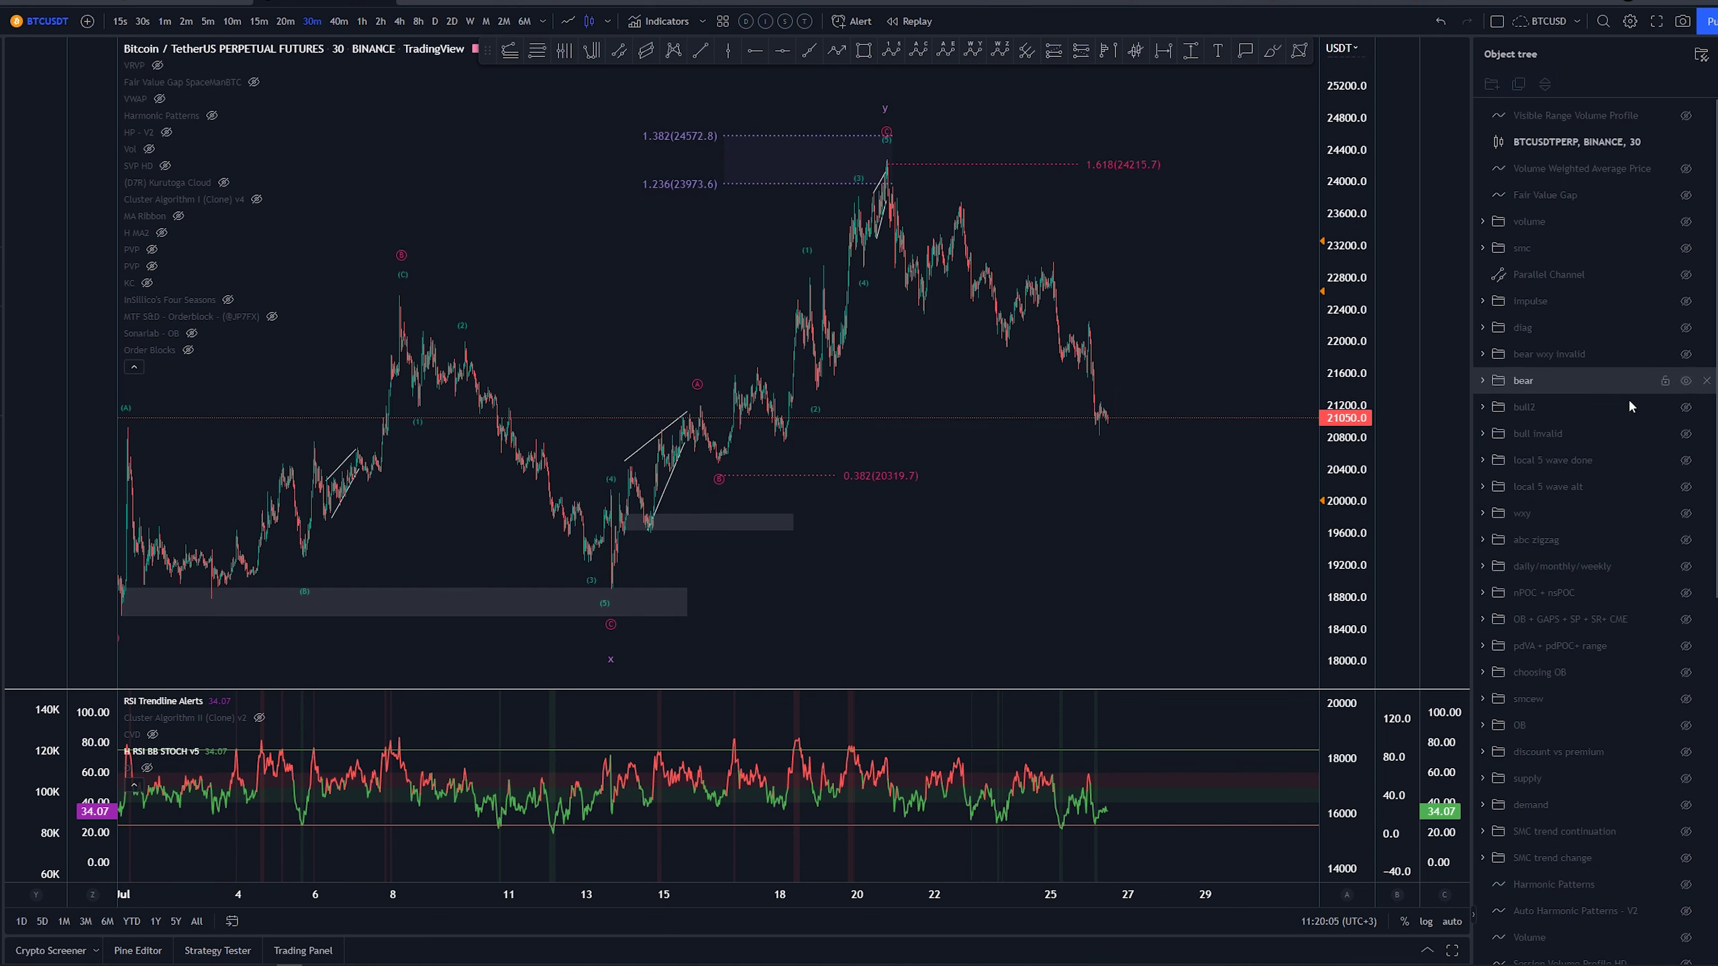
Trace the w-x-y structure from the June low with the Brush, circle the y label at the July high, and undo the strokes.
scroll(1028, 549, "down", 3)
left_click_drag(1321, 394, 1321, 416)
left_click_drag(1265, 399, 1141, 399)
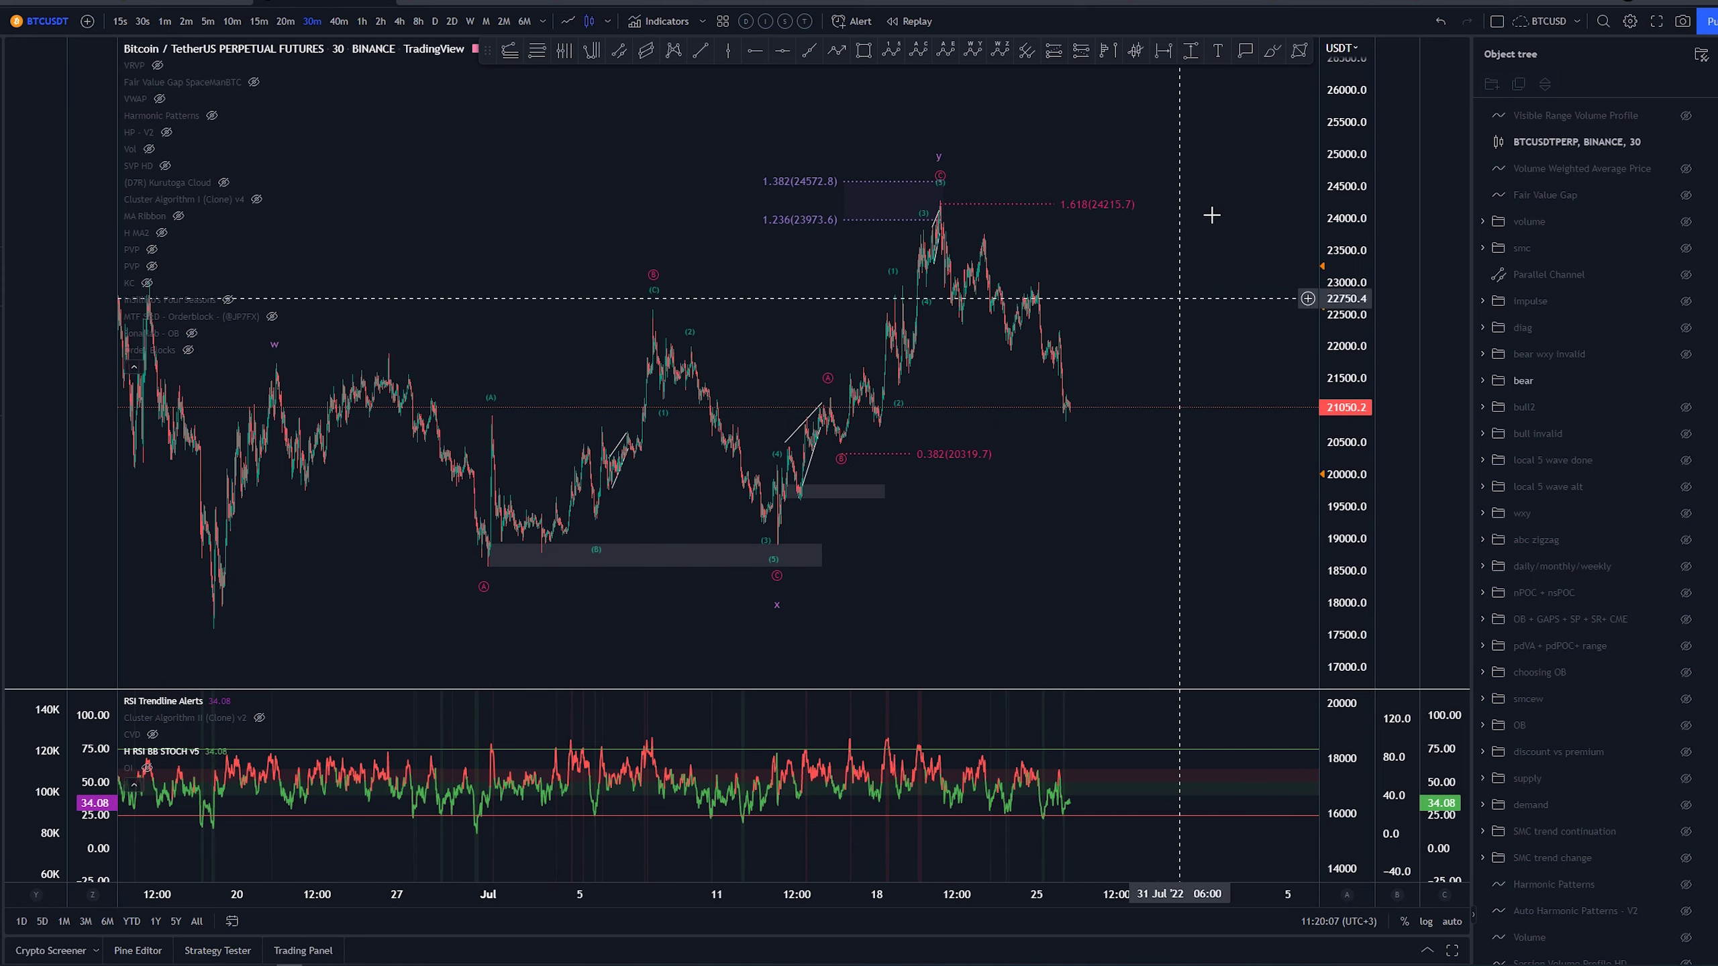
left_click(1273, 52)
mouse_move(211, 621)
left_mouse_down()
mouse_move(276, 358)
mouse_move(790, 530)
left_mouse_up()
left_click_drag(858, 377, 909, 232)
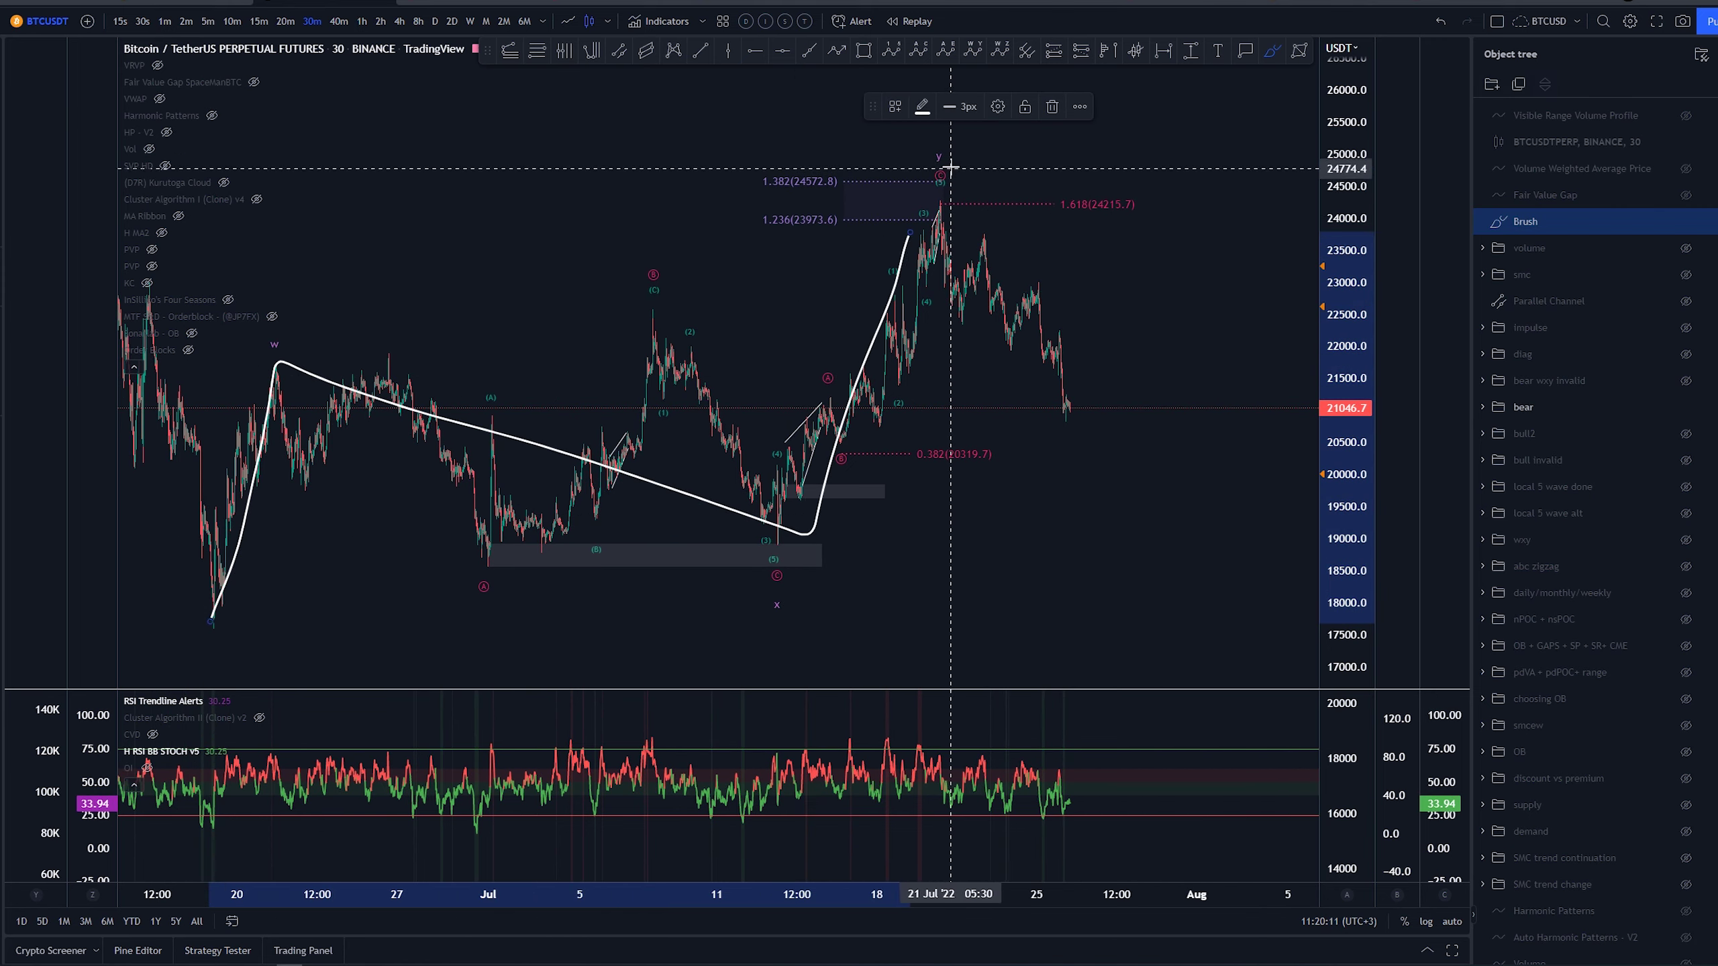
key("ctrl+z")
mouse_move(942, 148)
left_mouse_down()
mouse_move(957, 169)
mouse_move(925, 148)
left_mouse_up()
key("ctrl+z")
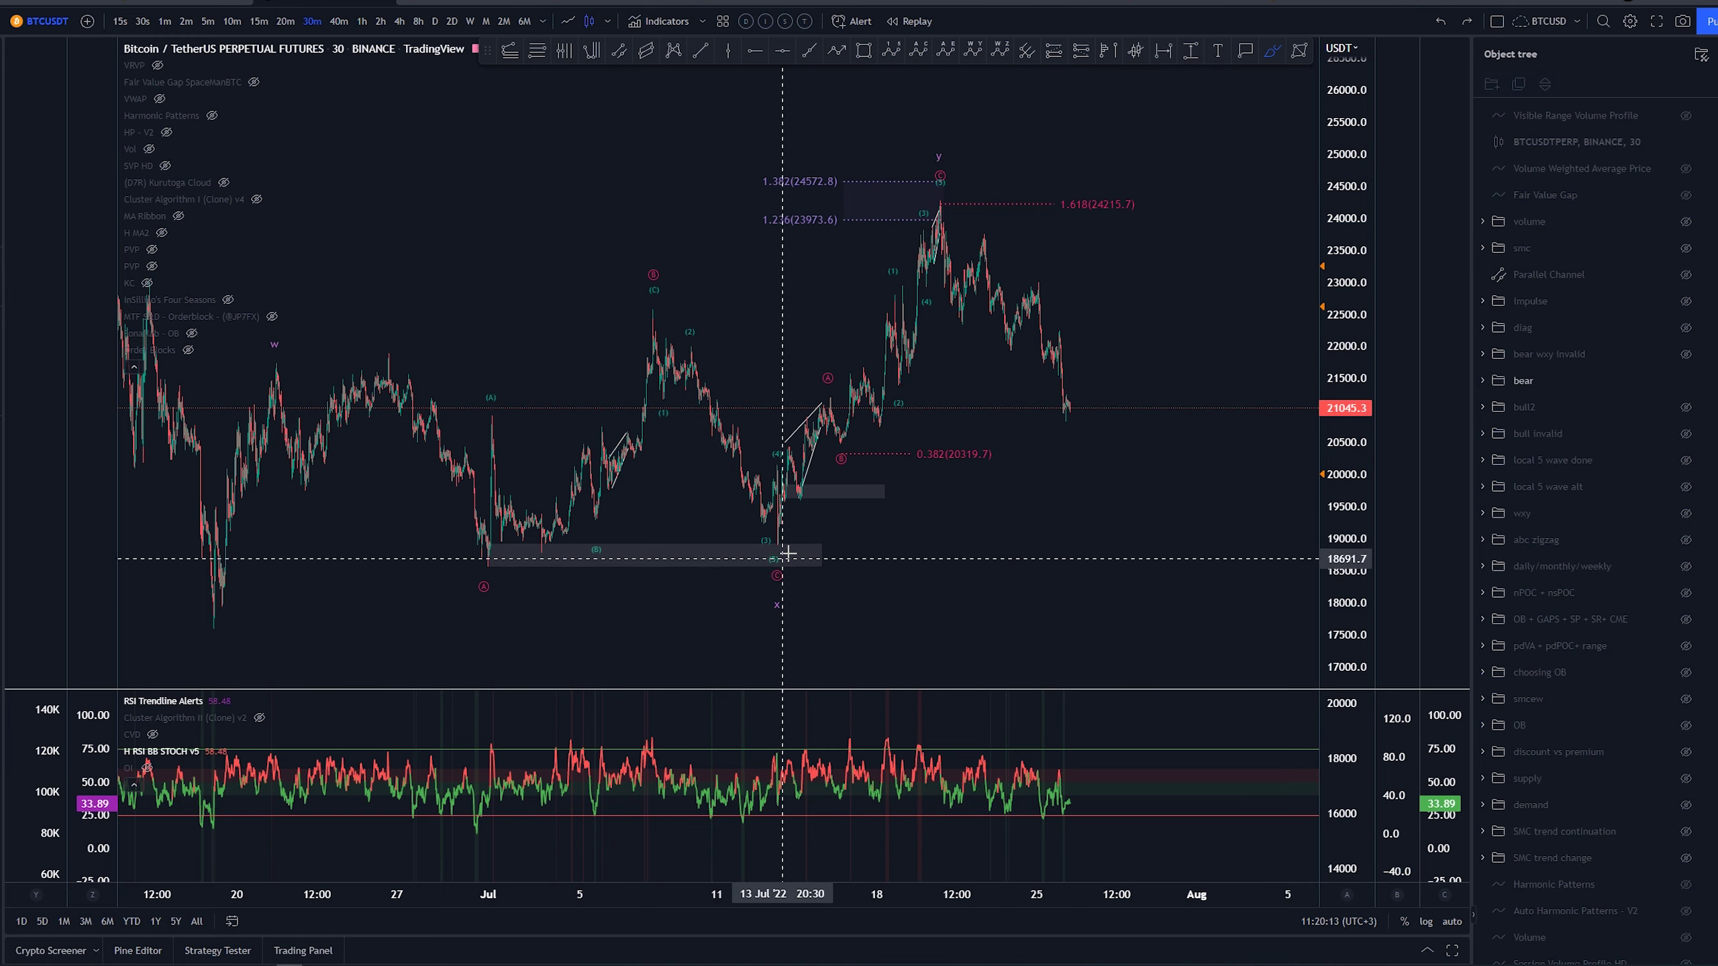
Trace the rise from the x low to the y high and its final subwaves with the Brush, undoing the strokes.
scroll(927, 326, "up", 3)
left_click_drag(713, 576, 934, 174)
key("ctrl+z")
left_click_drag(798, 426, 886, 283)
key("ctrl+z")
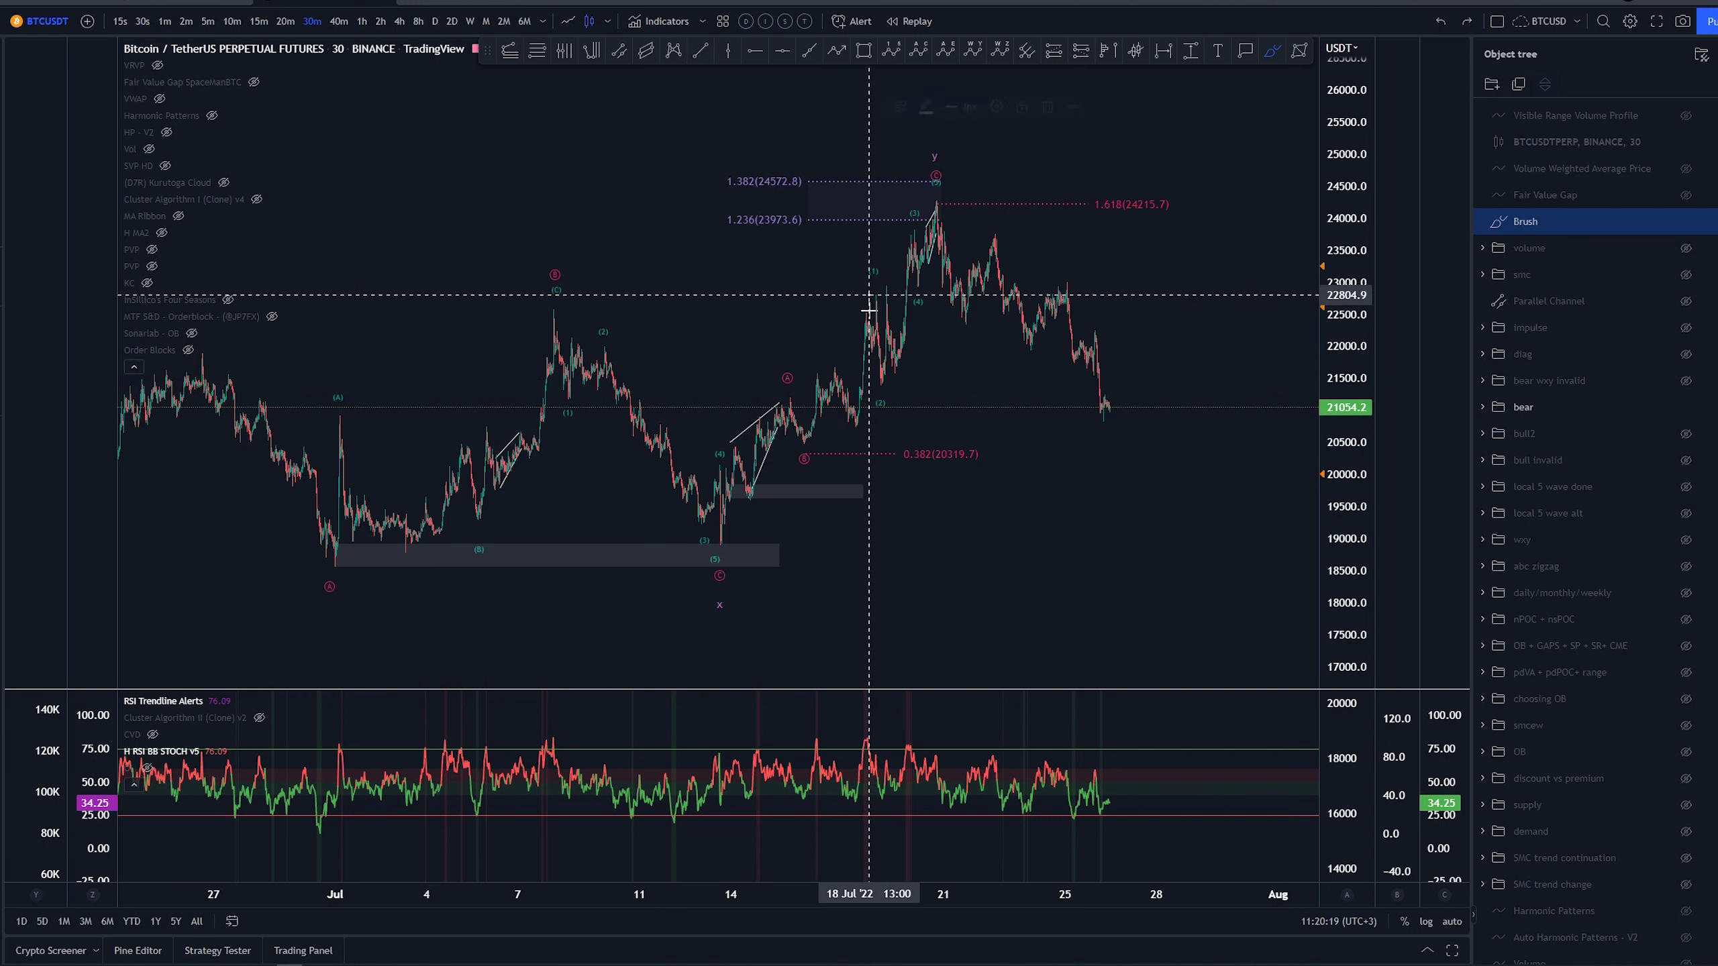
key("ctrl+z")
left_click_drag(917, 201, 918, 288)
key("ctrl+z")
key("ctrl+z")
Trace the small ending diagonal just below the y high with the Brush and undo both strokes.
scroll(928, 265, "up", 10)
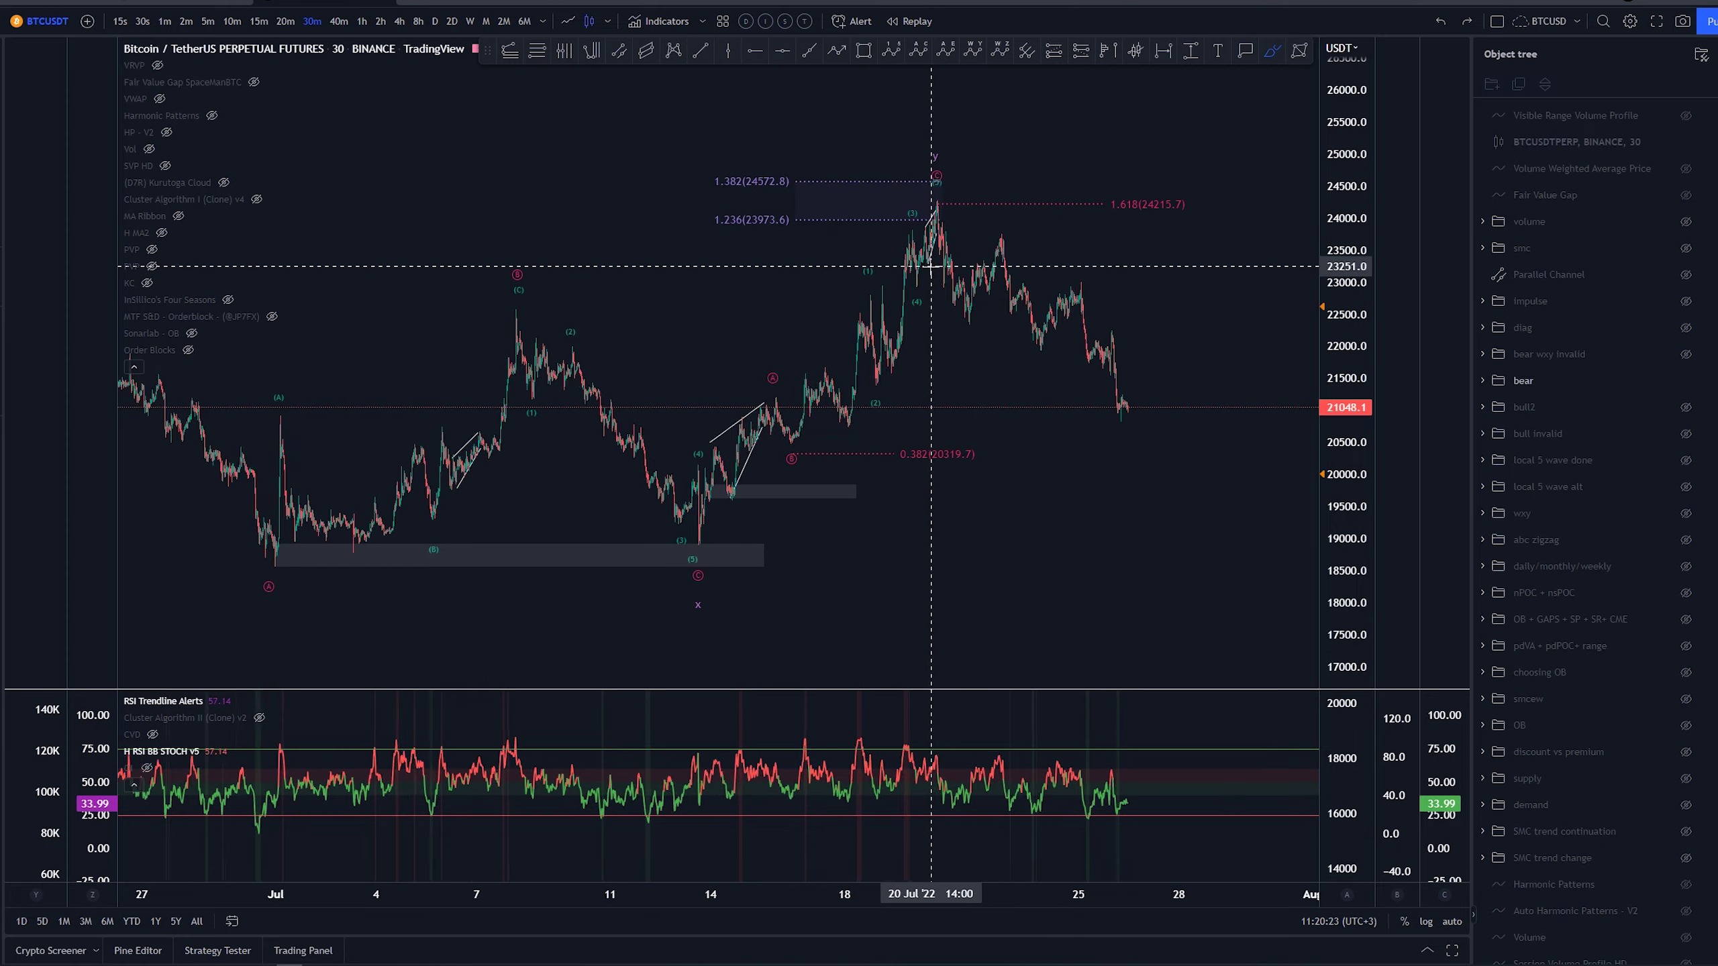
left_click_drag(887, 222, 932, 196)
left_click_drag(888, 276, 918, 222)
key("ctrl+z")
key("ctrl+z")
key("Escape")
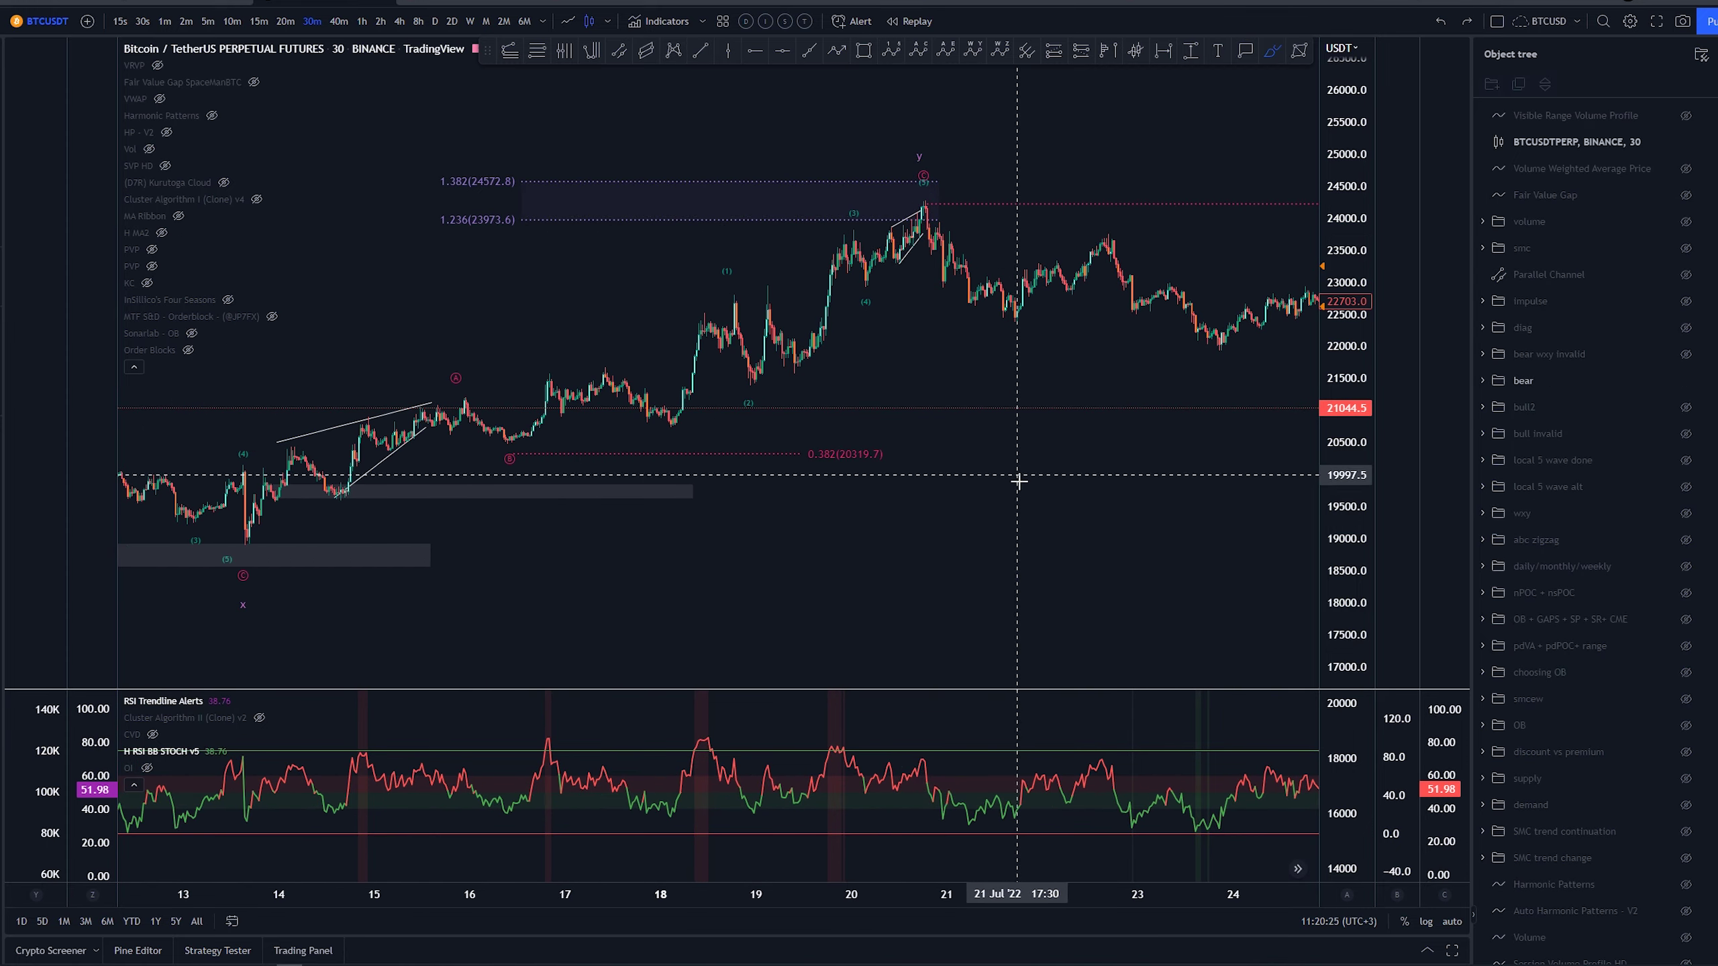
Mark the decline following the y high with a Brush stroke and undo it.
scroll(1041, 507, "down", 9)
left_click_drag(1143, 569, 901, 578)
scroll(901, 577, "down", 5)
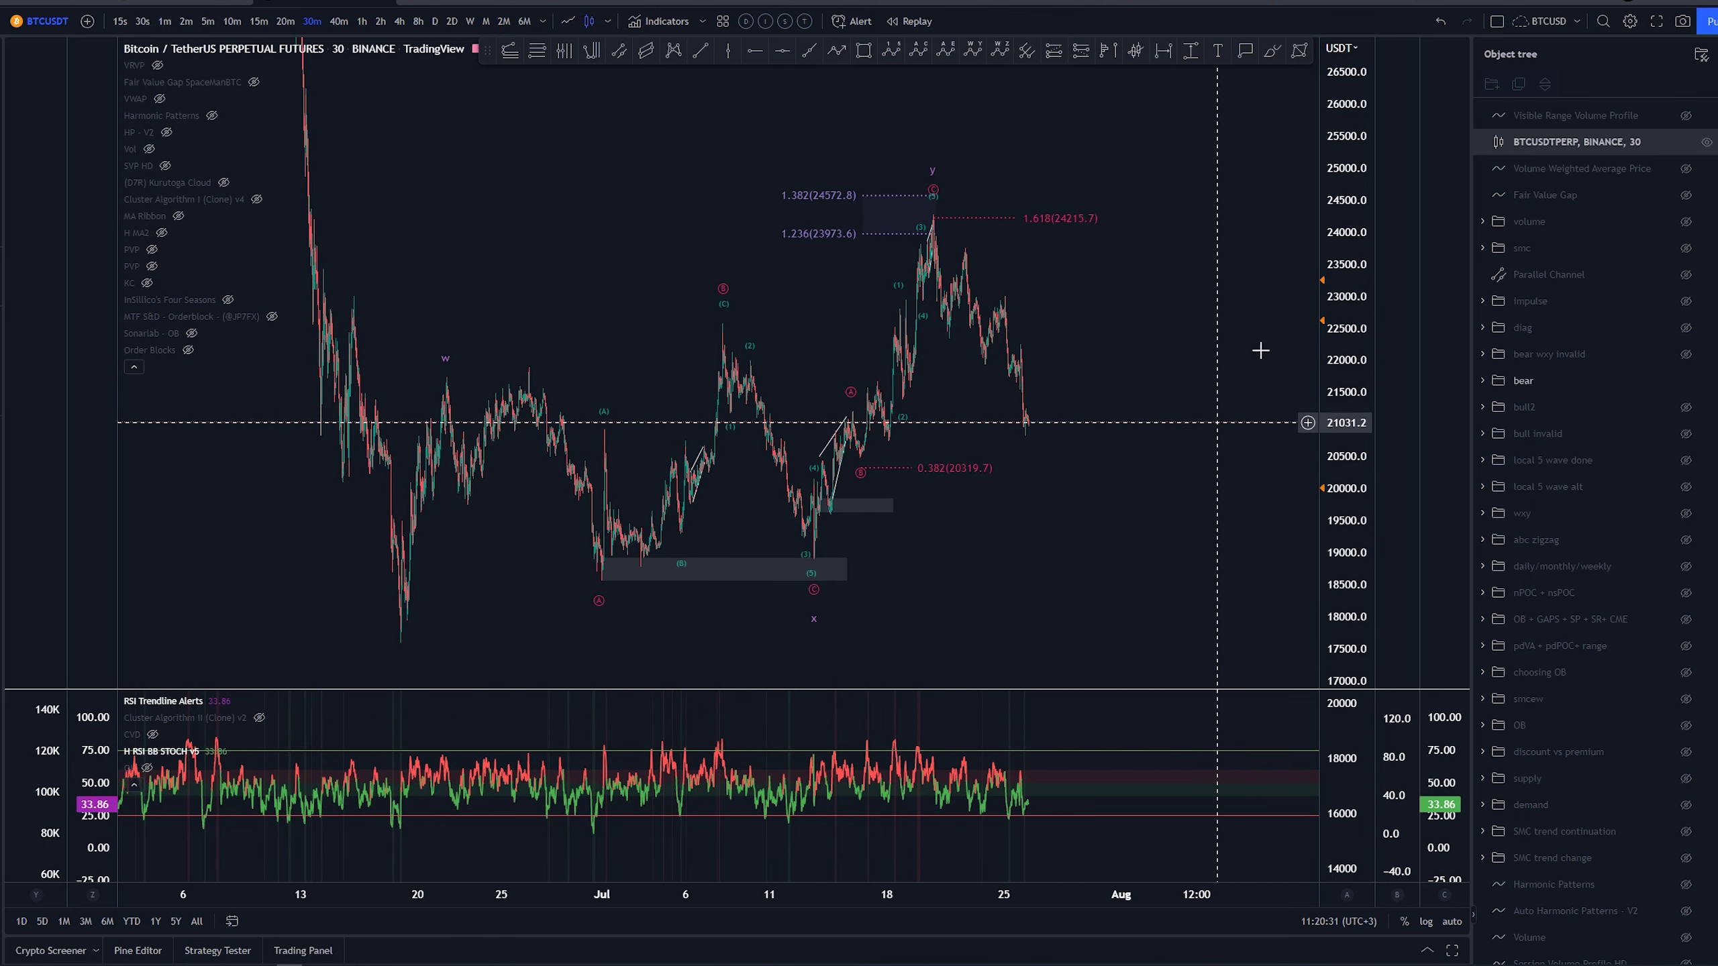
left_click_drag(1326, 220, 1327, 333)
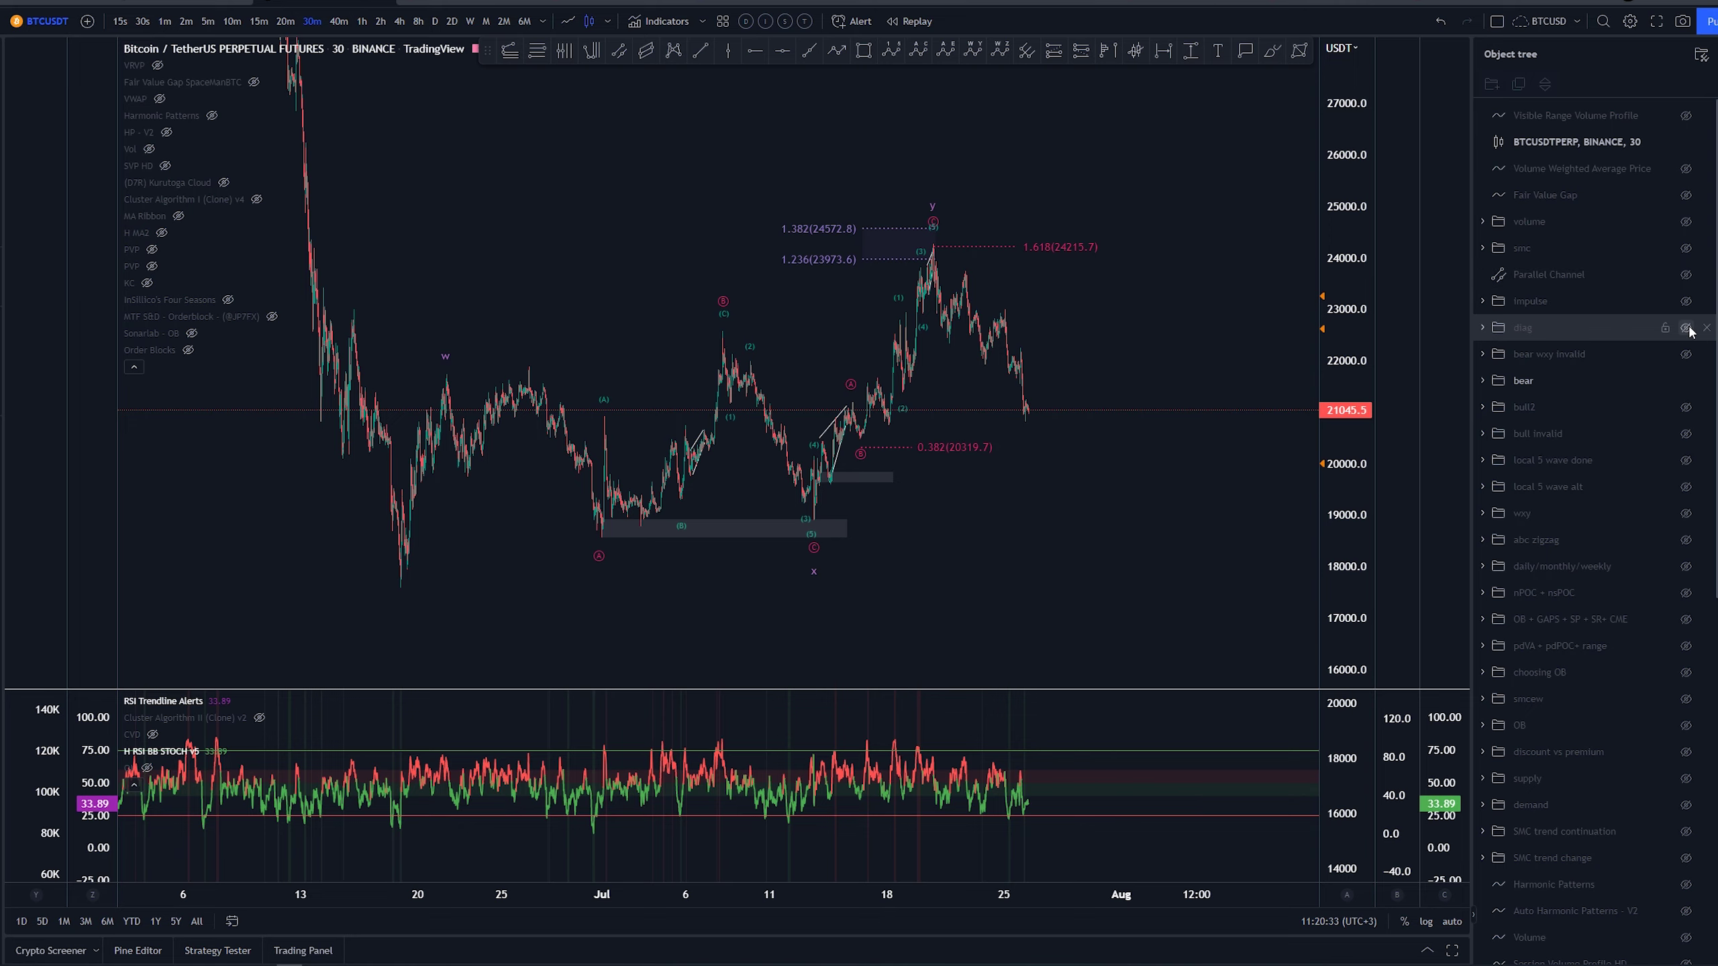
scroll(1177, 426, "up", 3)
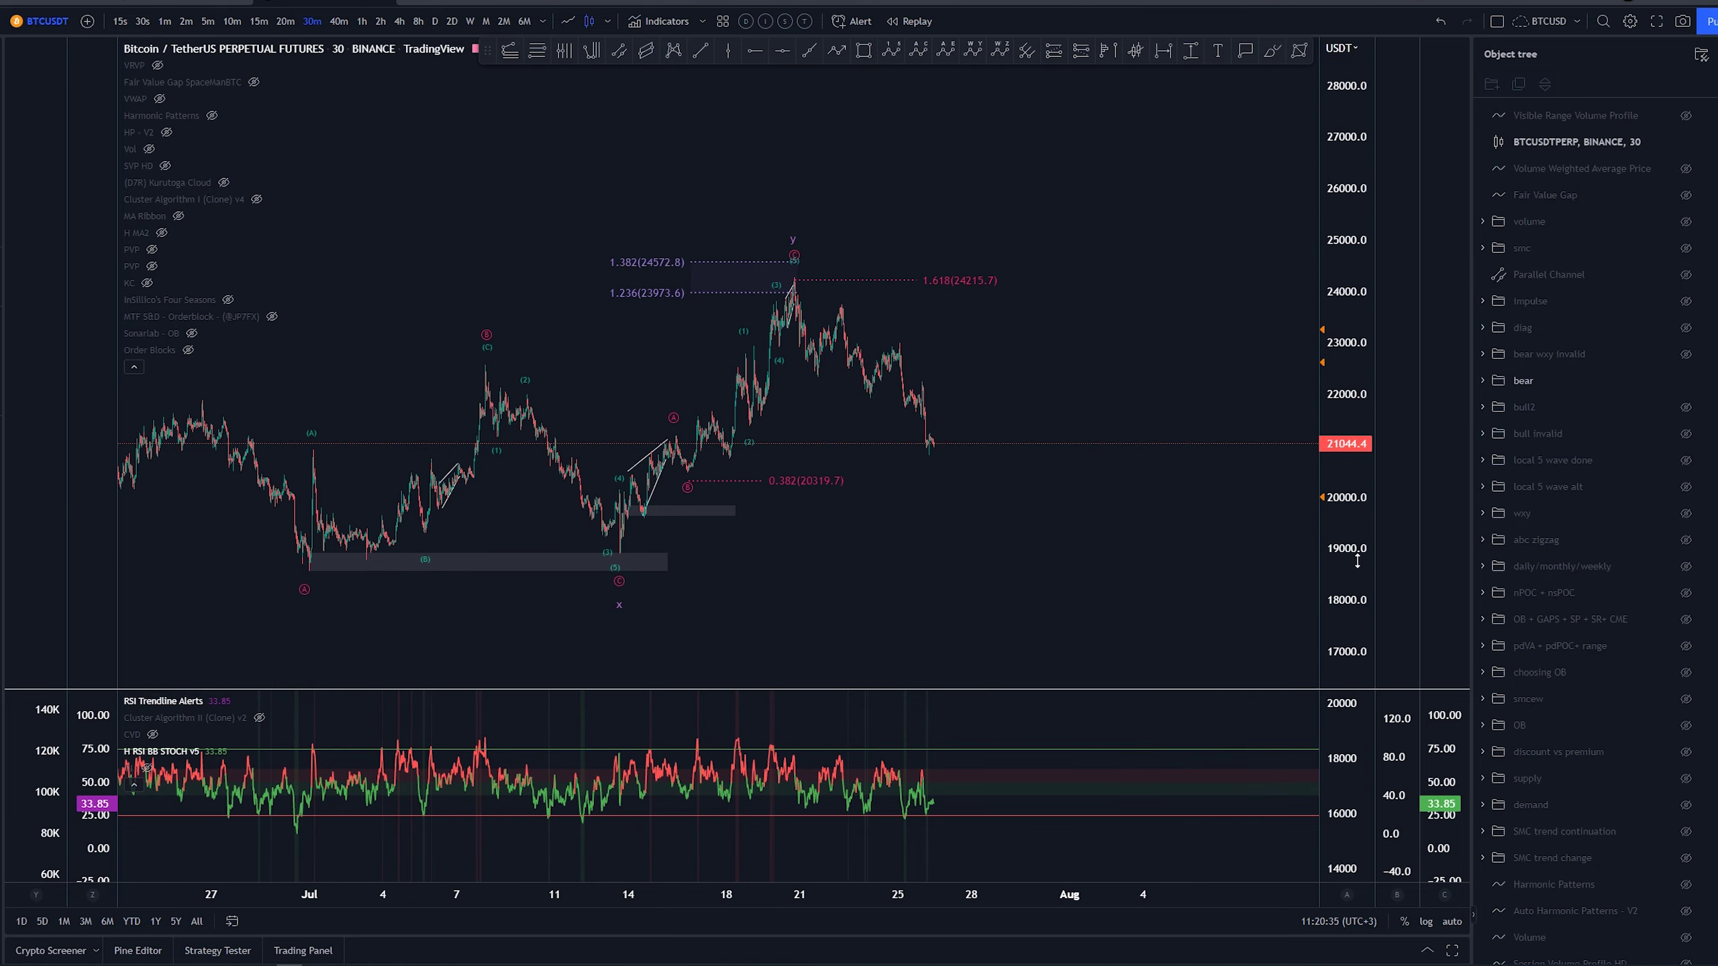
left_click_drag(1358, 561, 1356, 461)
scroll(1019, 387, "up", 3)
left_click_drag(1019, 386, 1053, 372)
left_click(1275, 50)
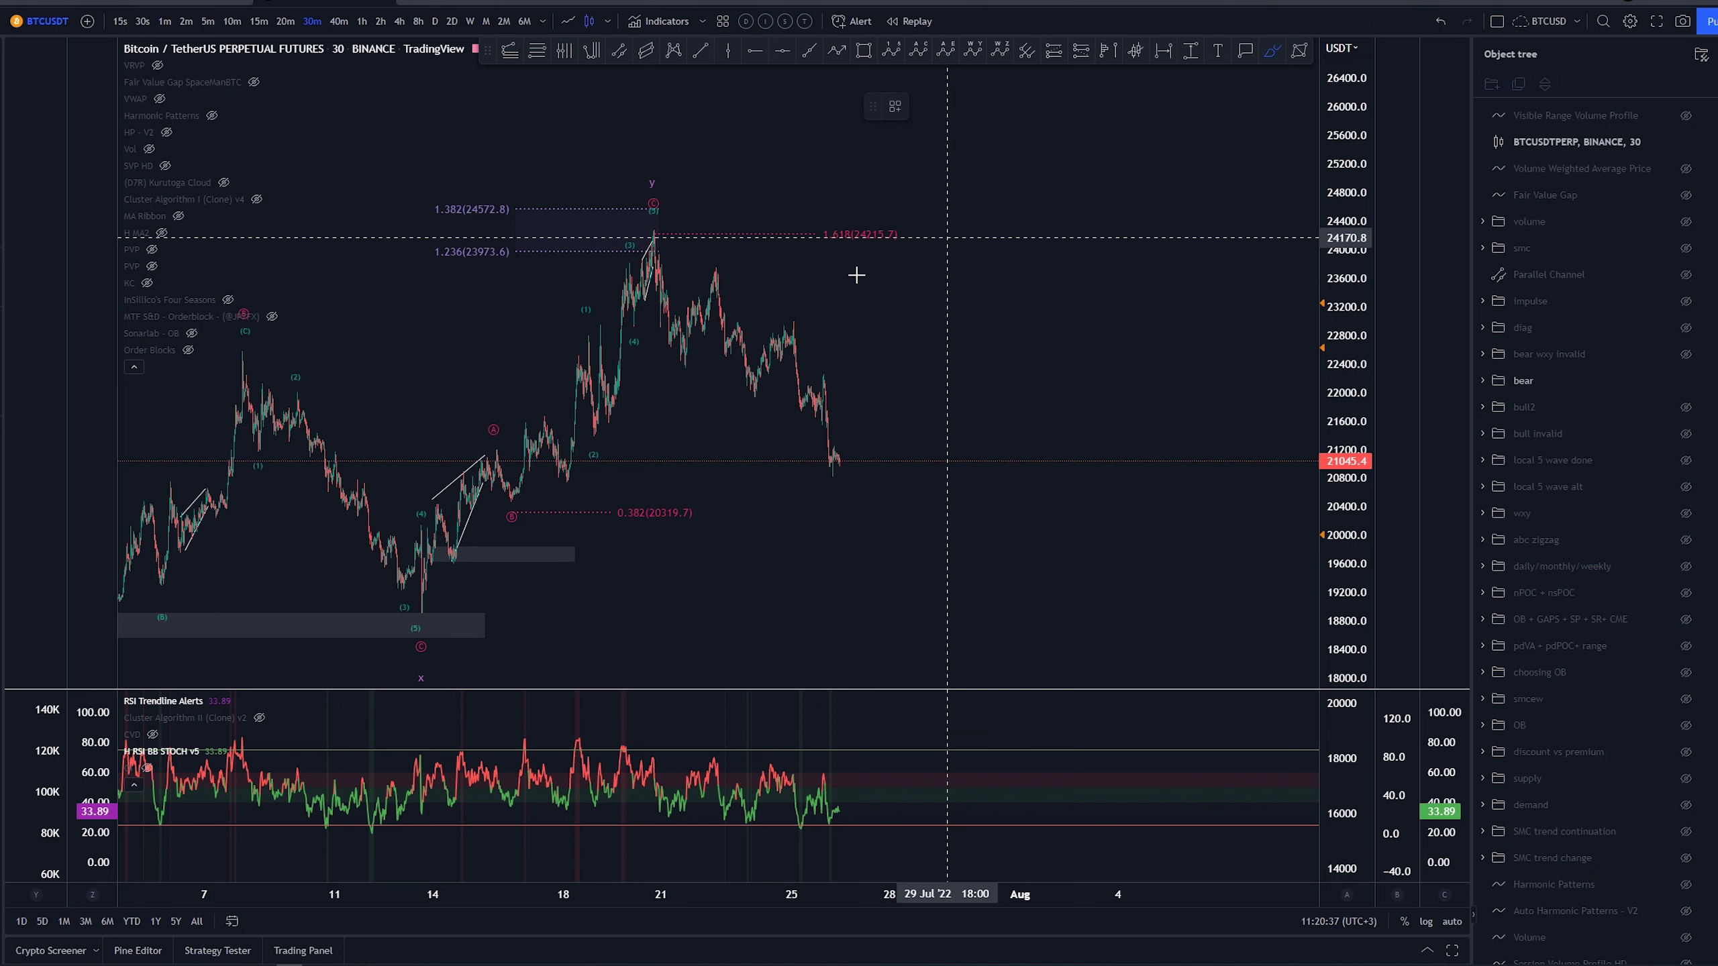
mouse_move(819, 304)
left_mouse_down()
mouse_move(664, 241)
mouse_move(775, 227)
left_mouse_up()
key("ctrl+z")
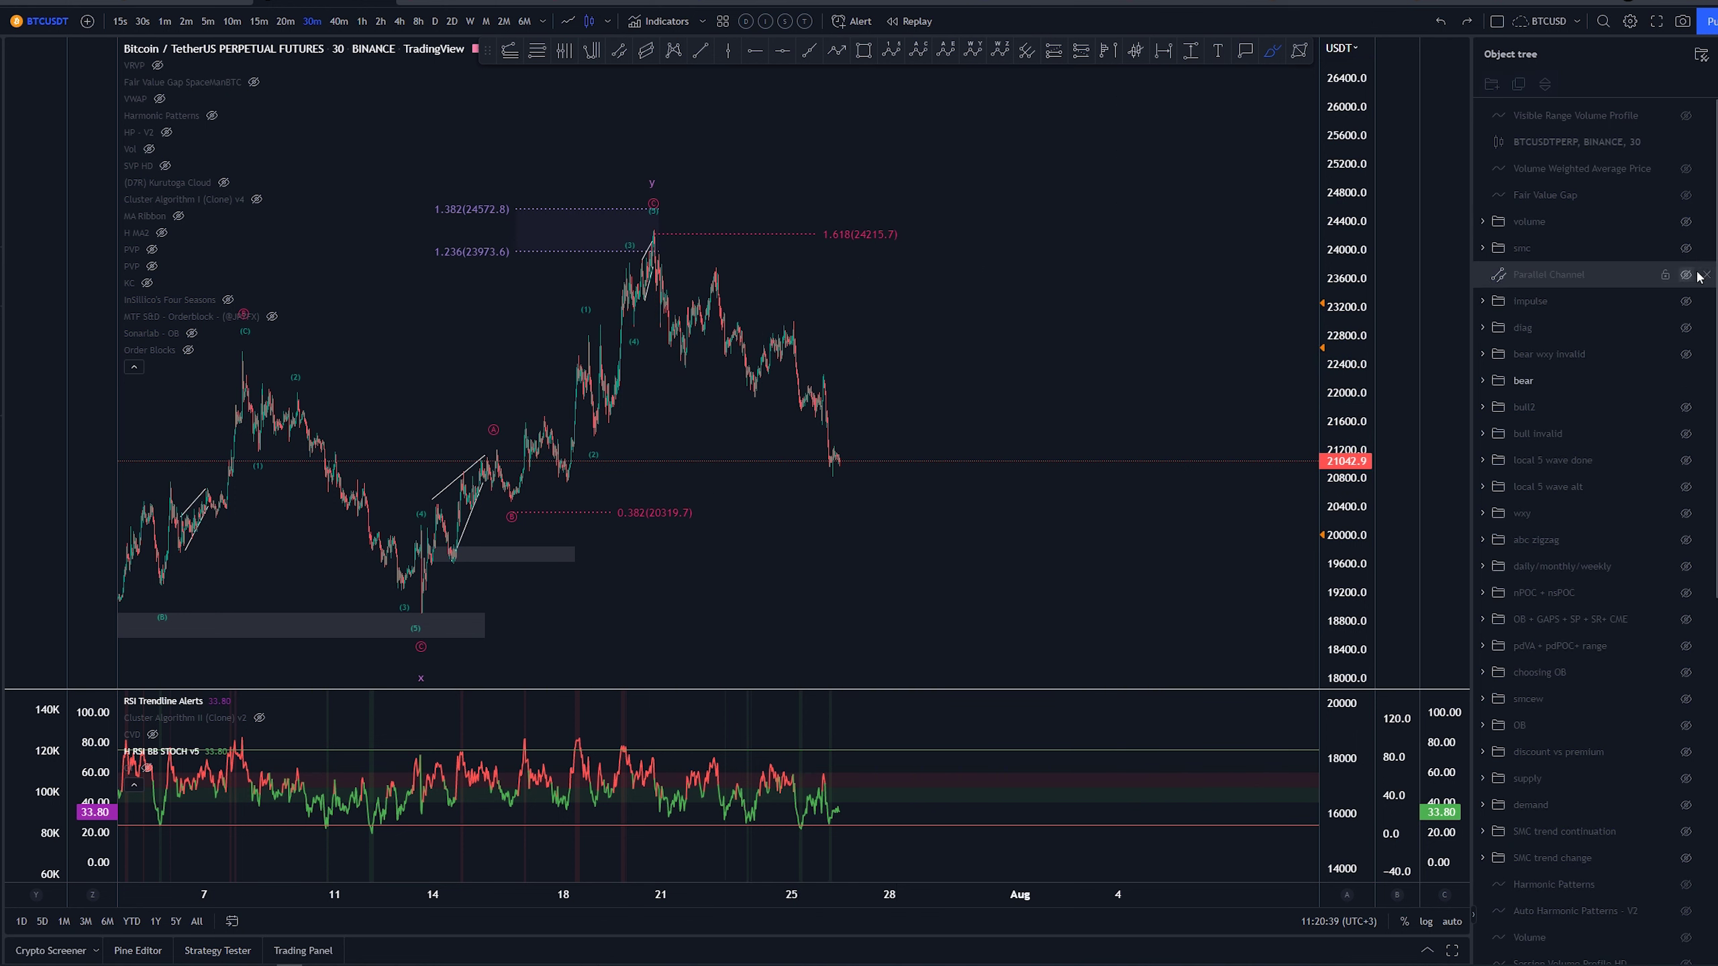
Switch from the bear group to the bull2 group, trace the decline from the 20 July high with the Brush, and undo it.
left_click(1687, 382)
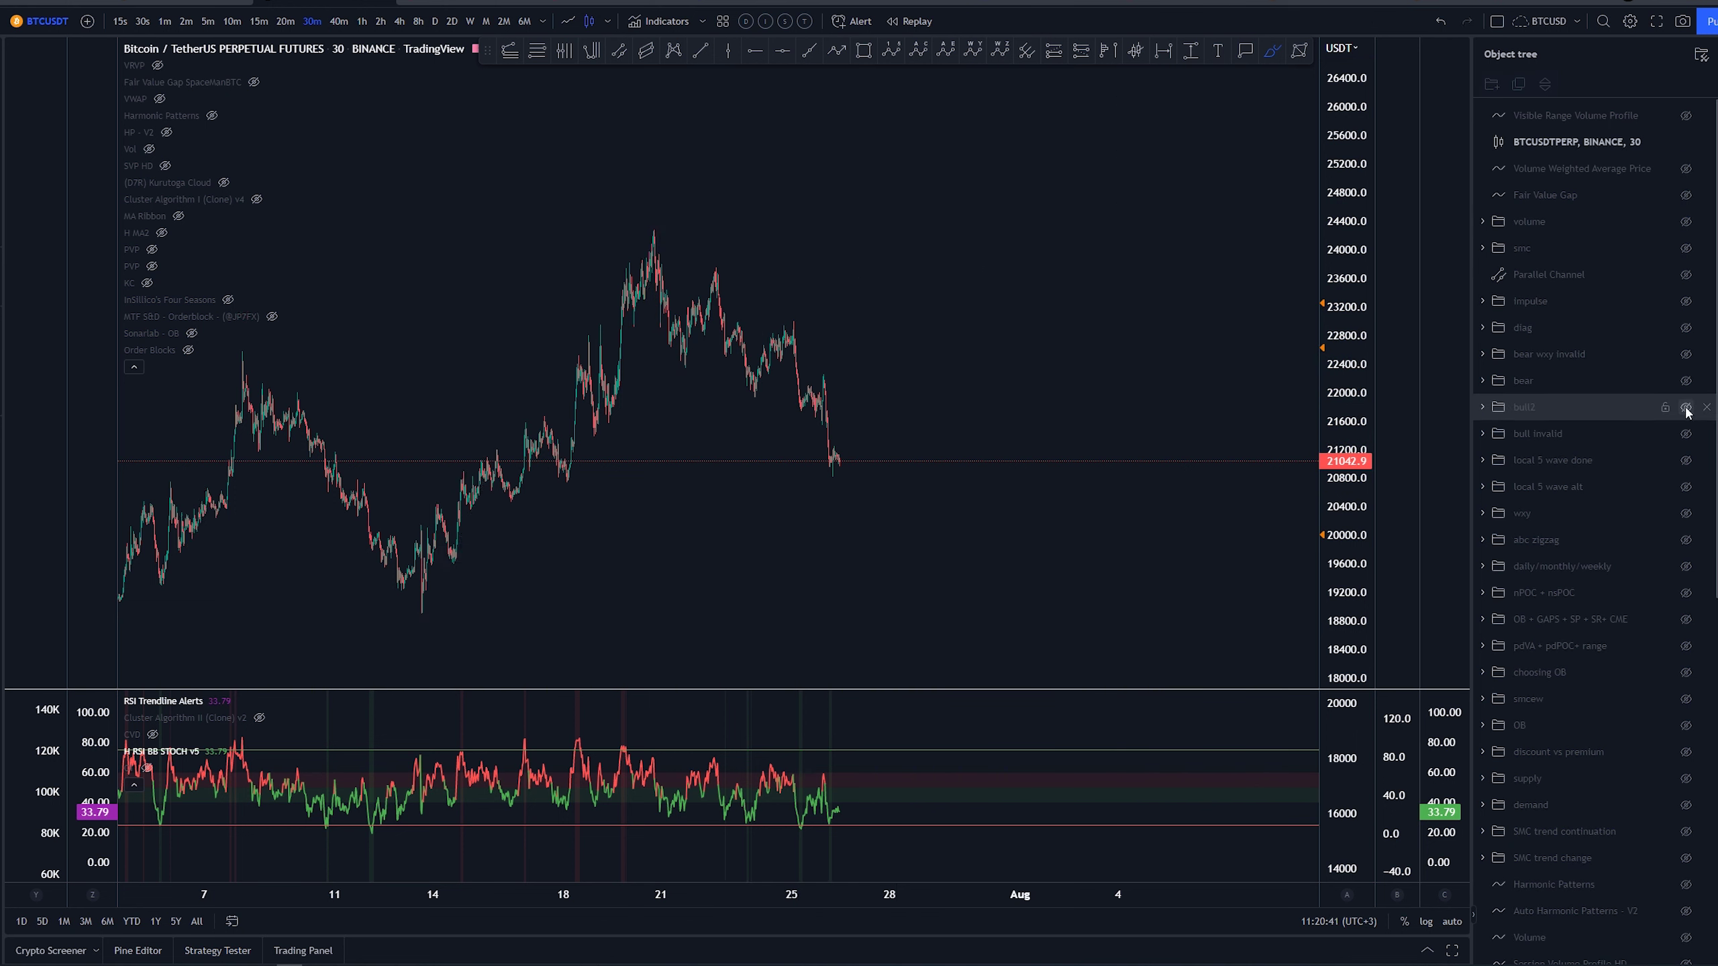
left_click(1687, 408)
mouse_move(656, 220)
left_mouse_down()
mouse_move(685, 339)
mouse_move(715, 280)
mouse_move(767, 428)
mouse_move(836, 455)
mouse_move(839, 494)
left_mouse_up()
key("ctrl+z")
key("ctrl+z")
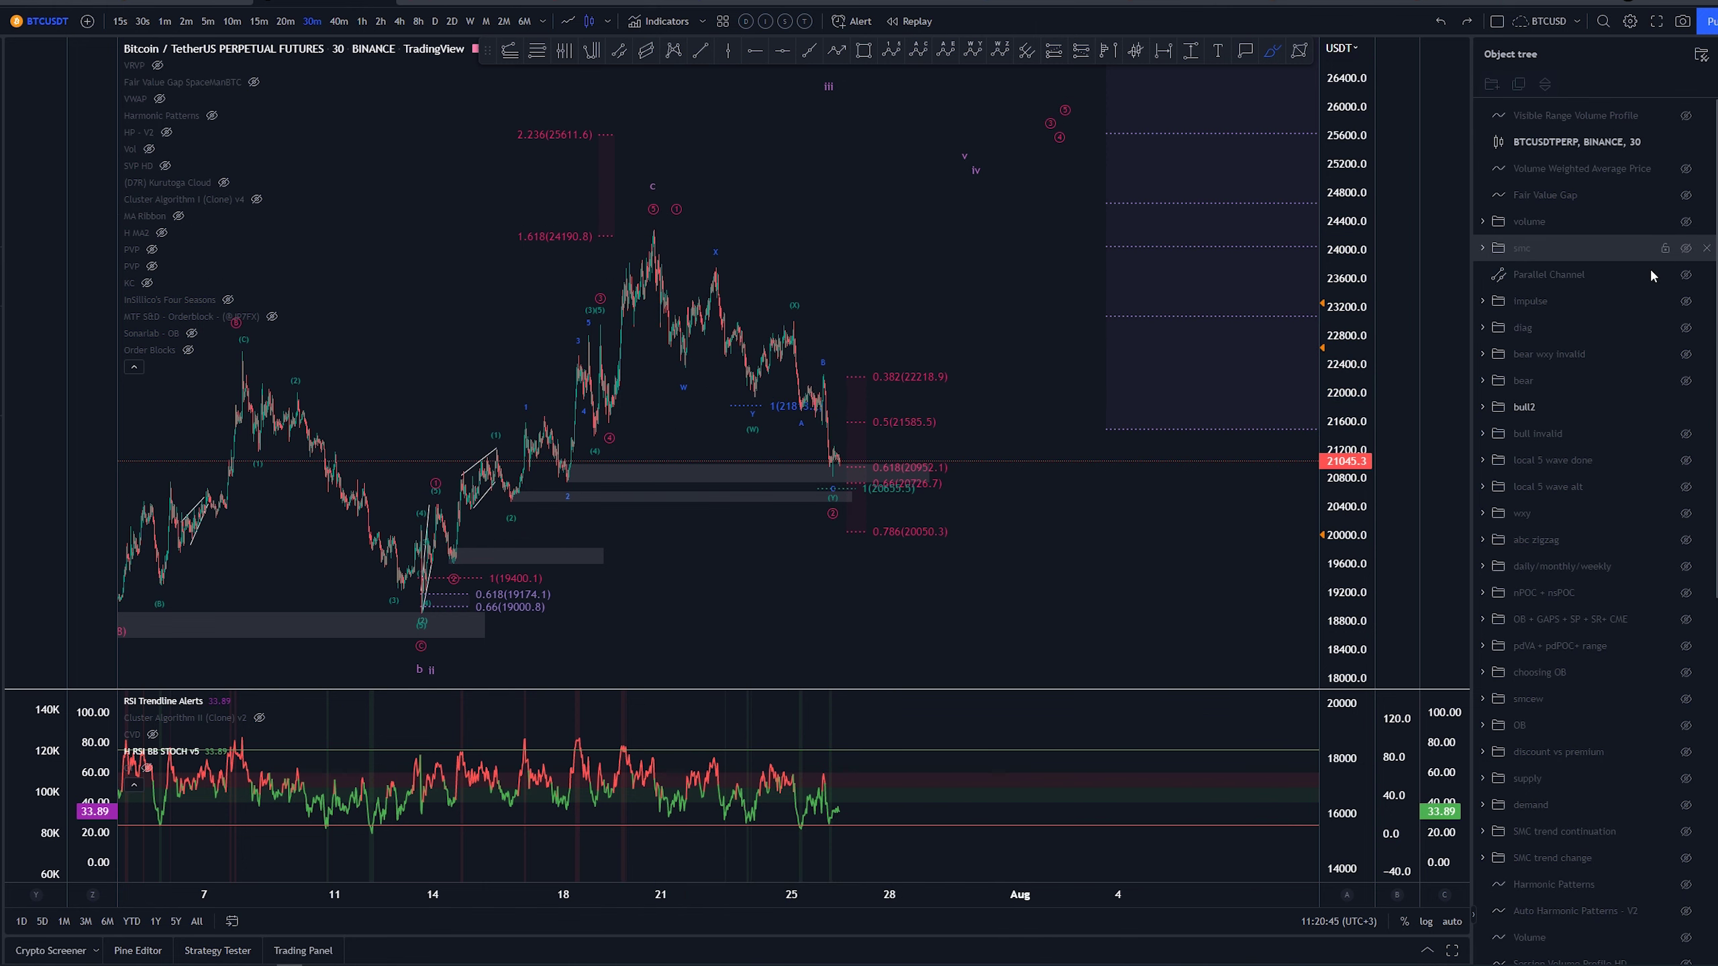
Hide the bull2 group and show the diag and bear drawing groups together.
left_click(1686, 408)
left_click(1686, 327)
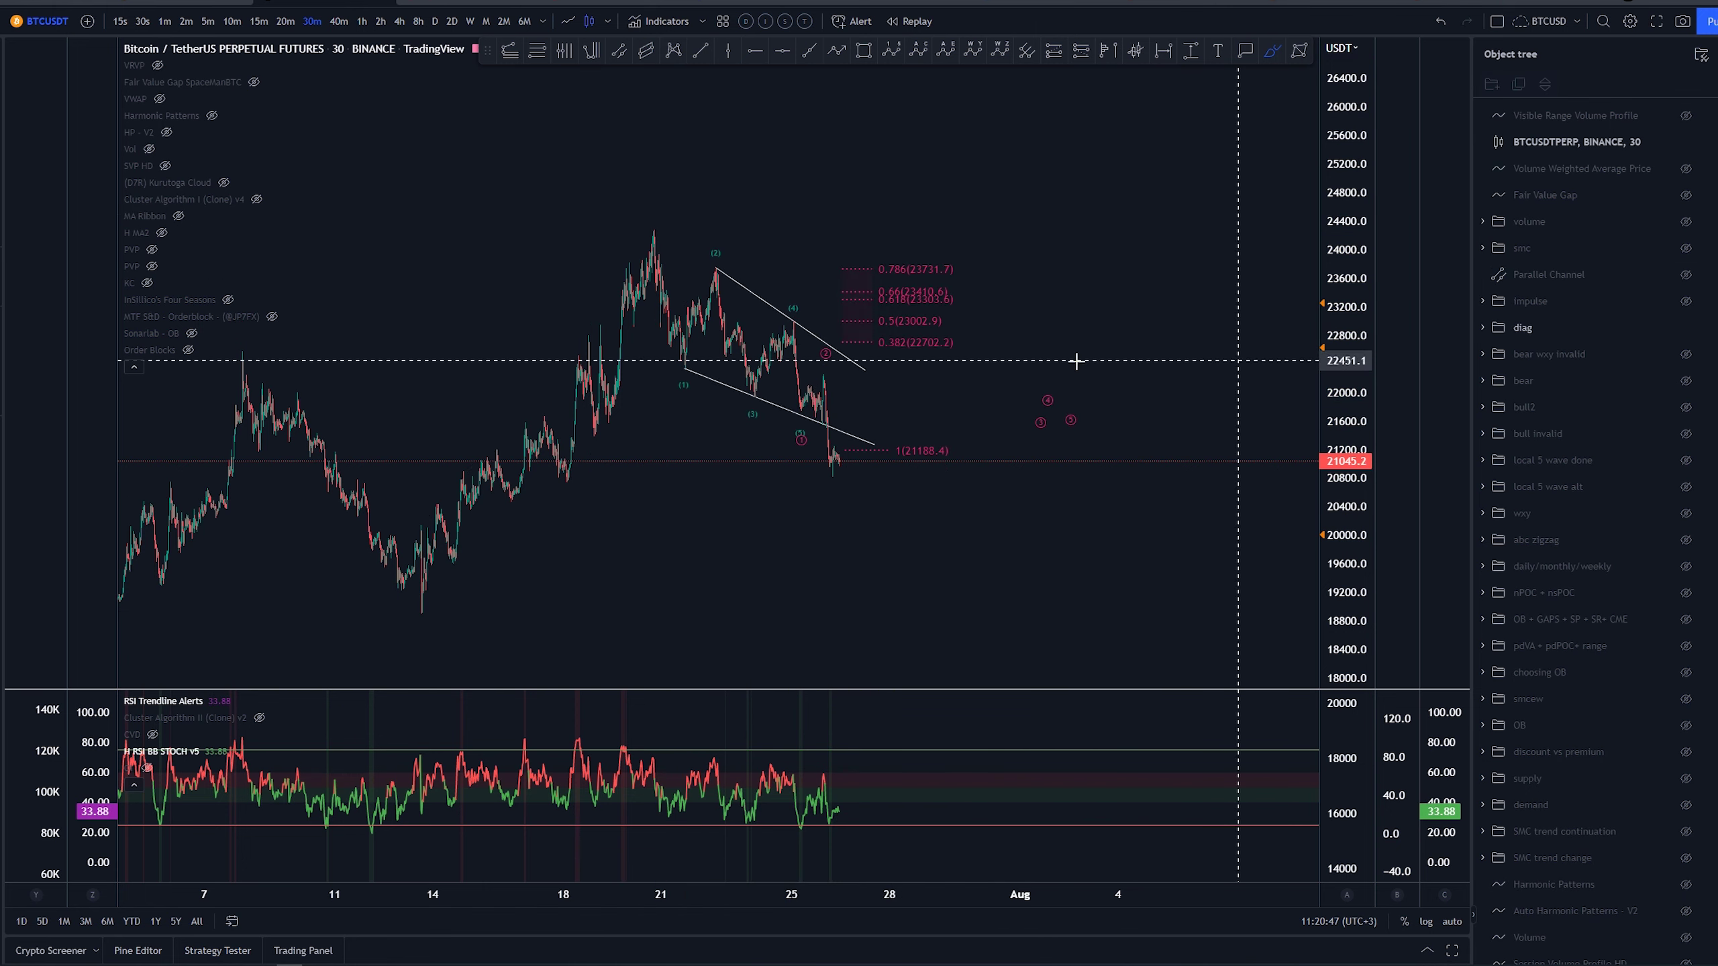
left_click(1687, 381)
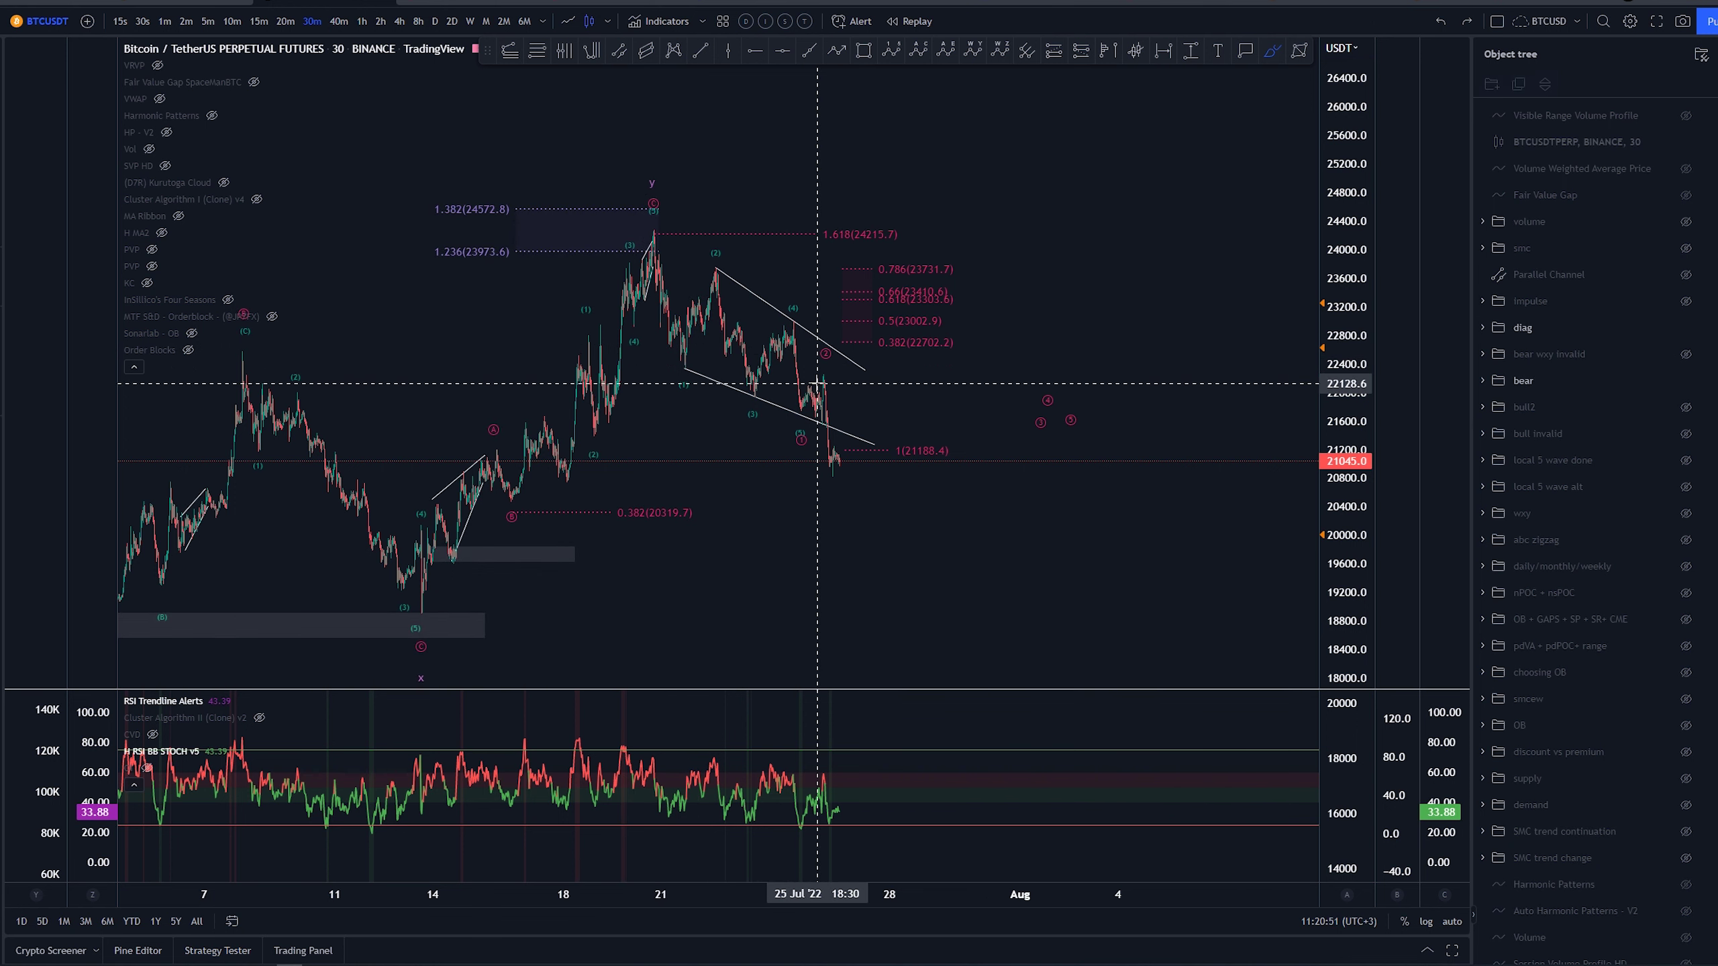
Trace the decline from the y high and the diagonal's waves down to circled 1 with the Brush, undoing the strokes.
mouse_move(654, 235)
left_mouse_down()
mouse_move(825, 475)
mouse_move(837, 462)
left_mouse_up()
key("ctrl+z")
left_click_drag(1335, 597, 1335, 512)
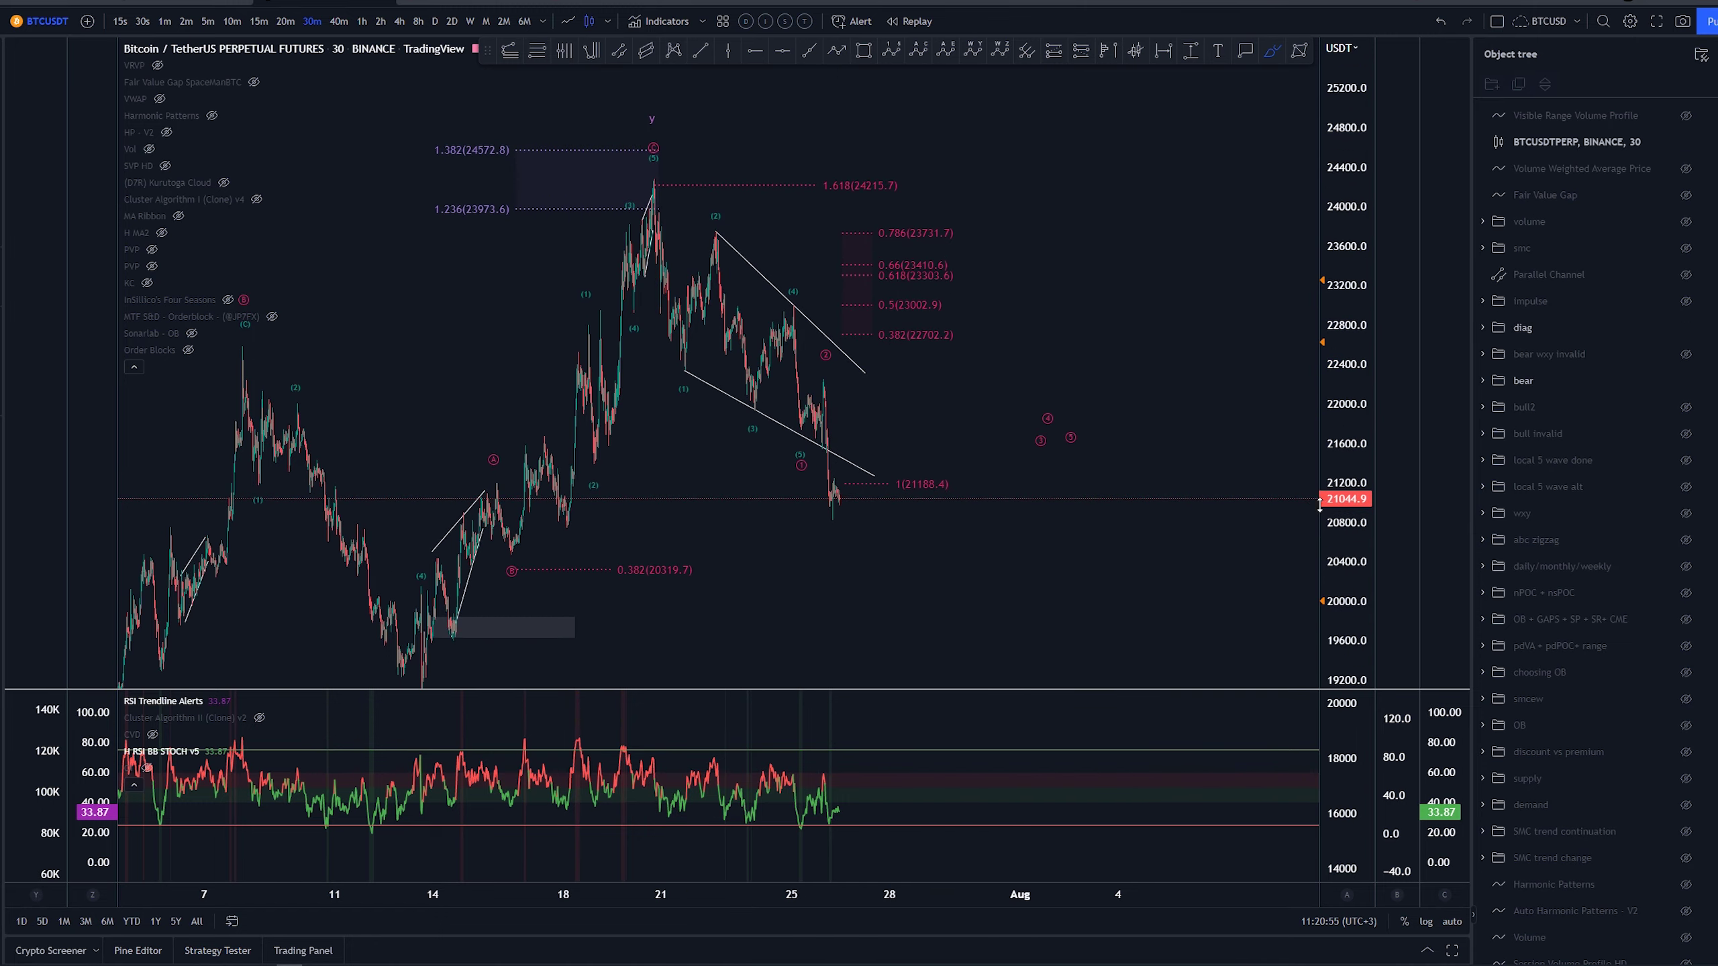
scroll(984, 572, "up", 2)
left_click_drag(987, 573, 1135, 607)
scroll(1224, 617, "up", 1)
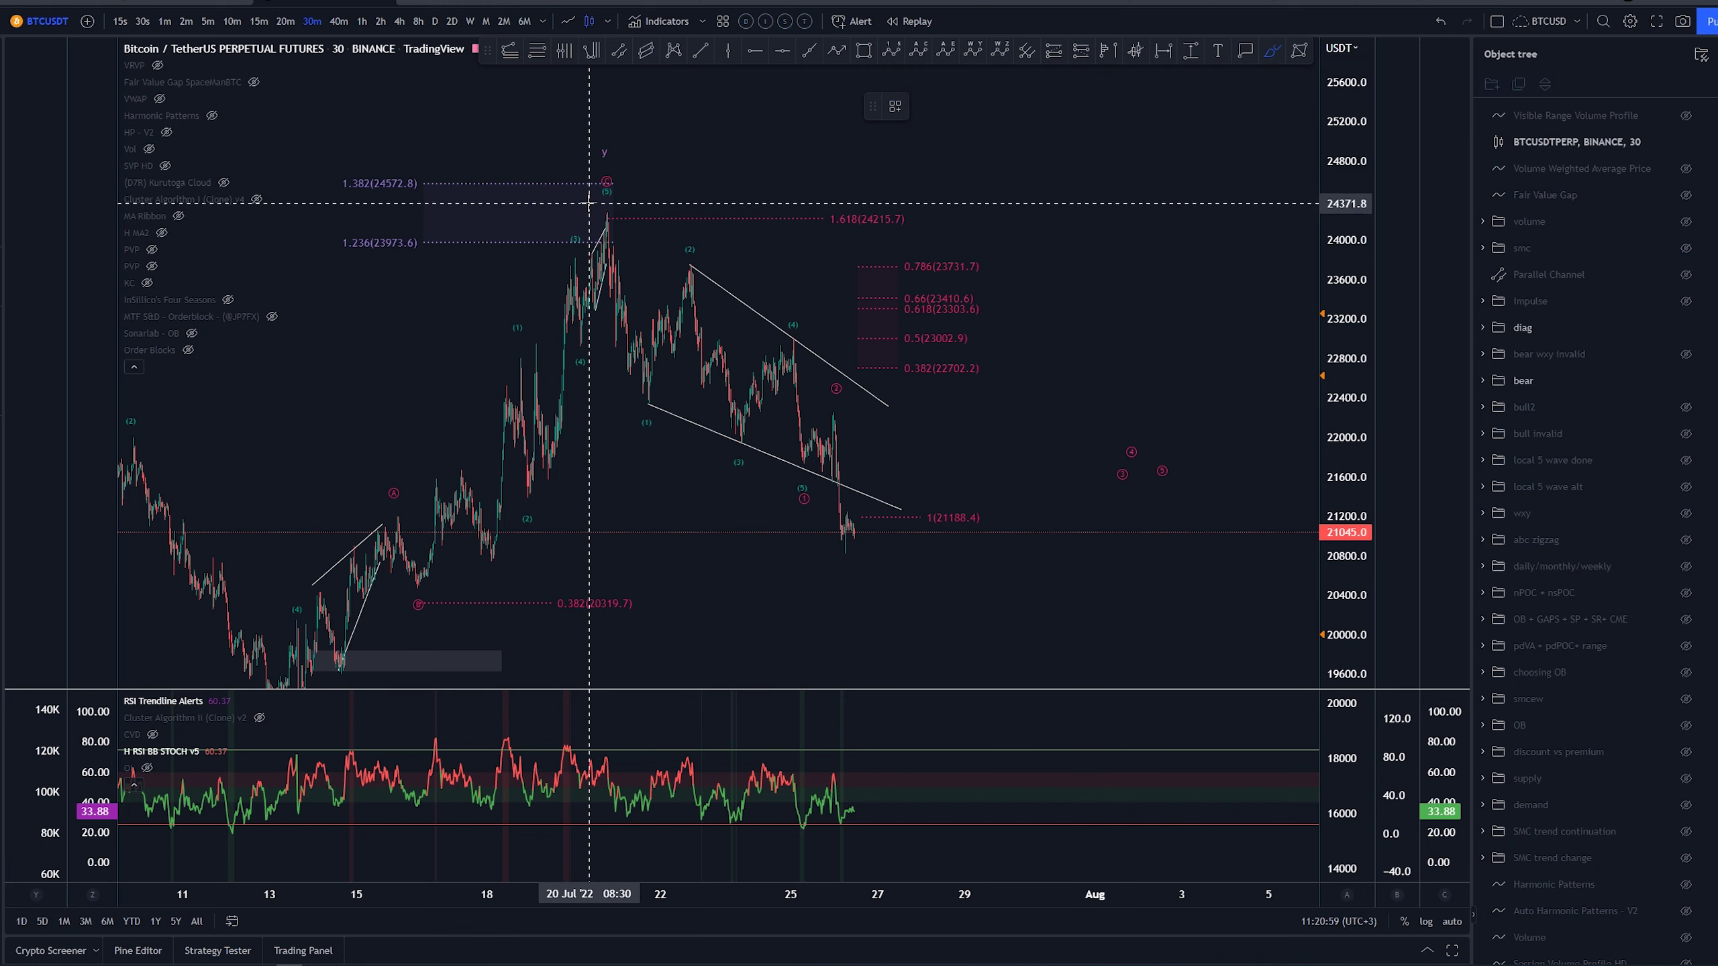
scroll(618, 217, "up", 1)
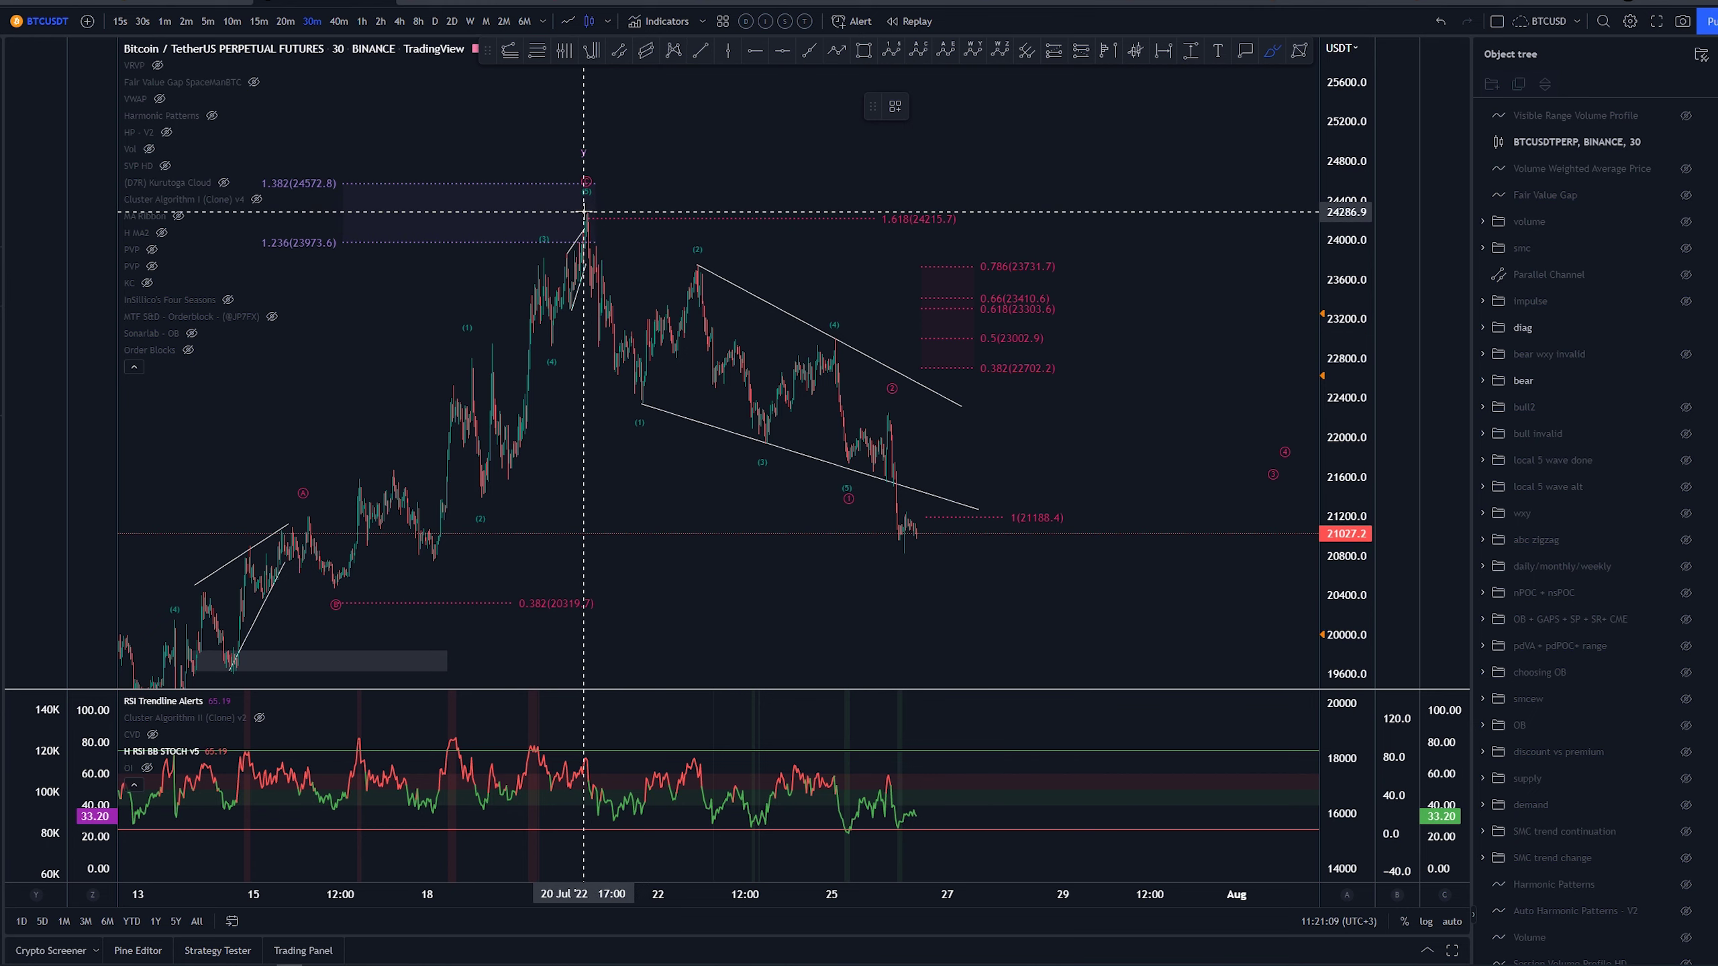
mouse_move(584, 212)
left_mouse_down()
mouse_move(636, 406)
mouse_move(698, 261)
mouse_move(829, 355)
mouse_move(854, 485)
mouse_move(835, 509)
mouse_move(829, 464)
mouse_move(852, 435)
left_mouse_up()
key("ctrl+z")
key("ctrl+z")
key("ctrl+z")
Circle the circled 2 label and trace the bounce from the circled 1 low toward the 0.5 level with the Brush, undoing the strokes.
left_click_drag(894, 363, 910, 366)
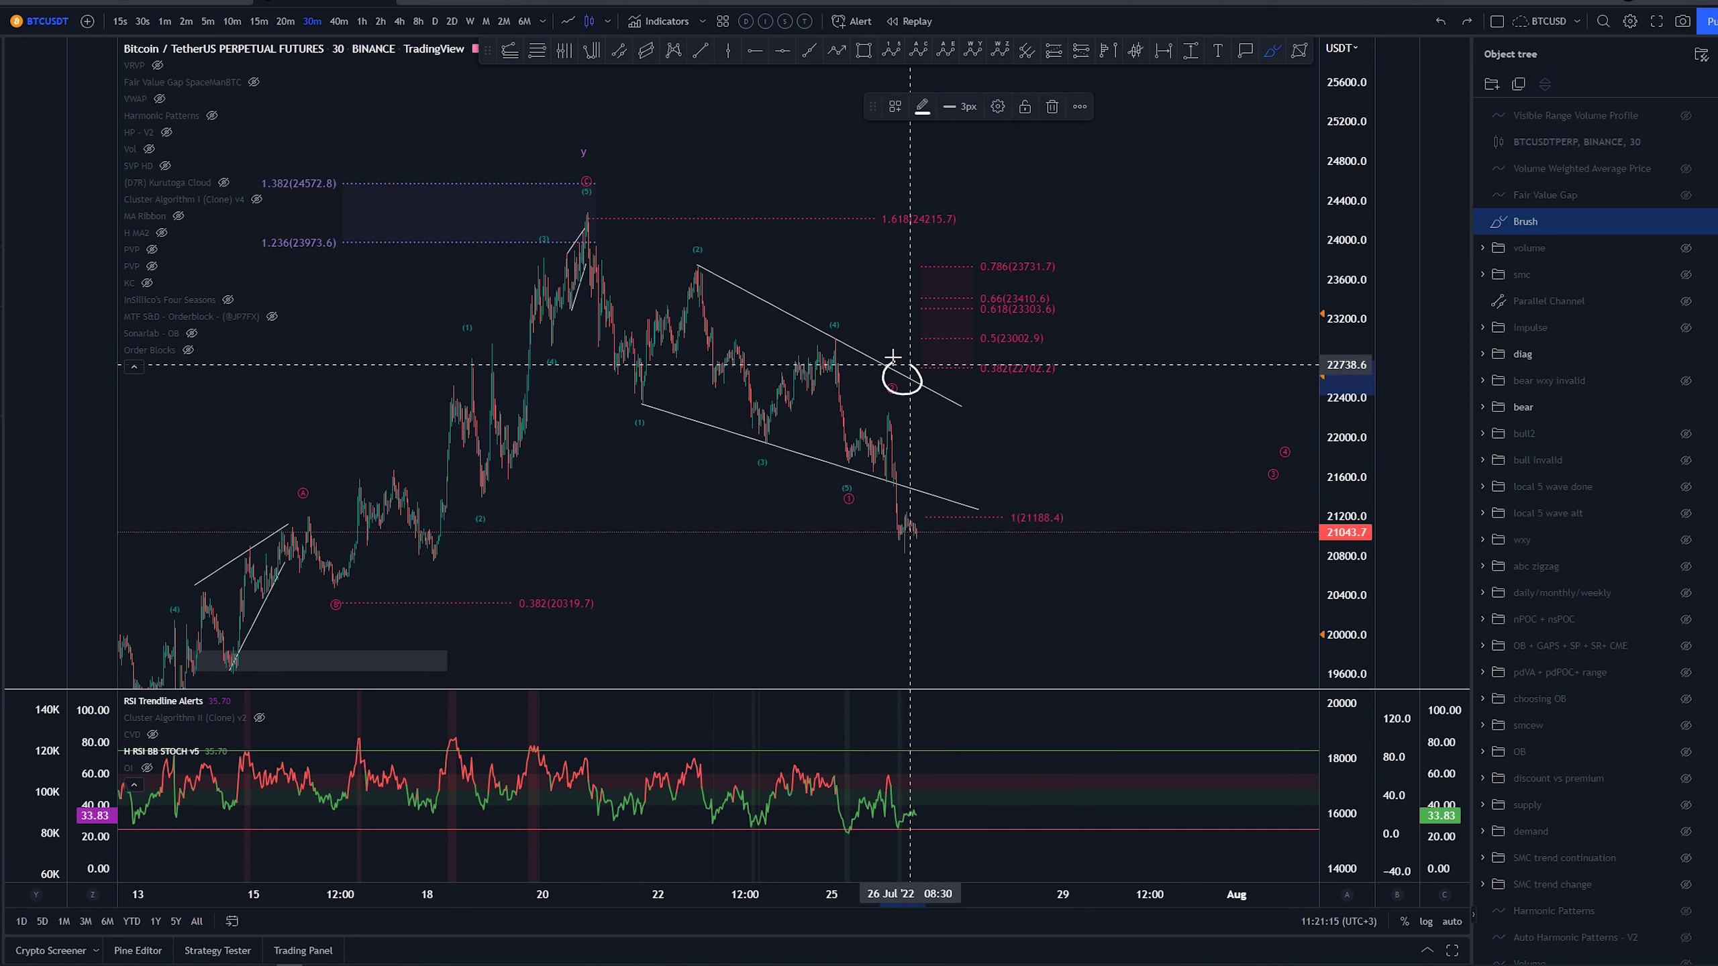
key("ctrl+z")
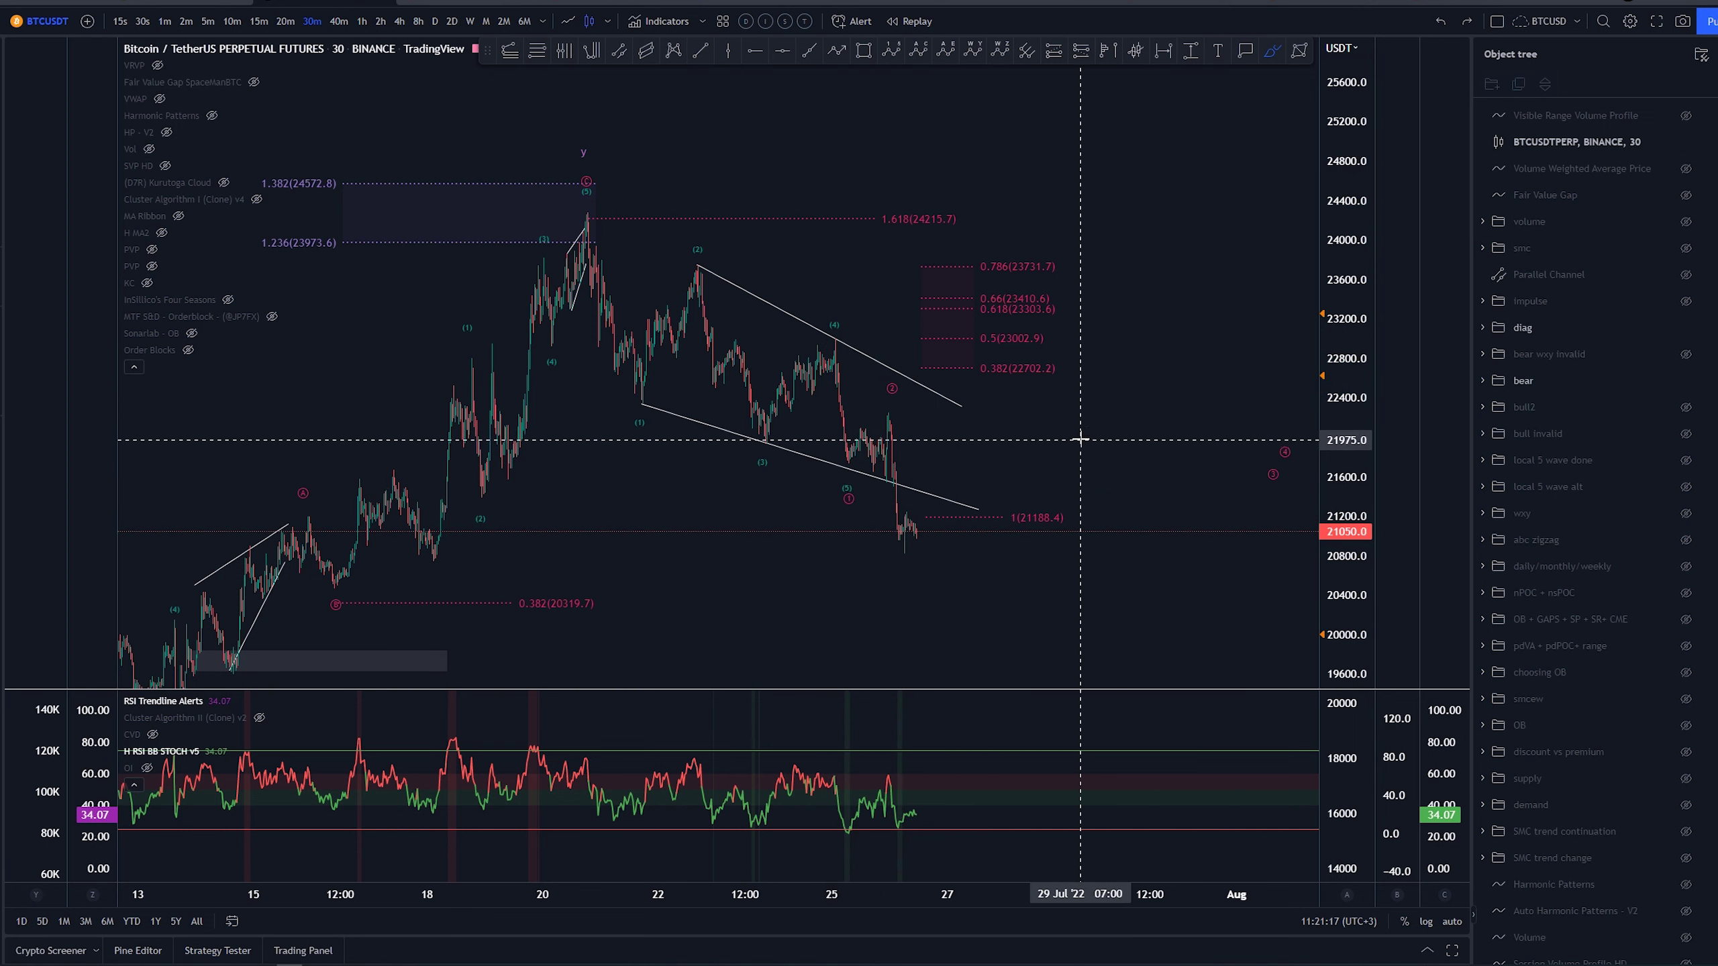
left_click_drag(1081, 440, 952, 415)
left_click(1272, 53)
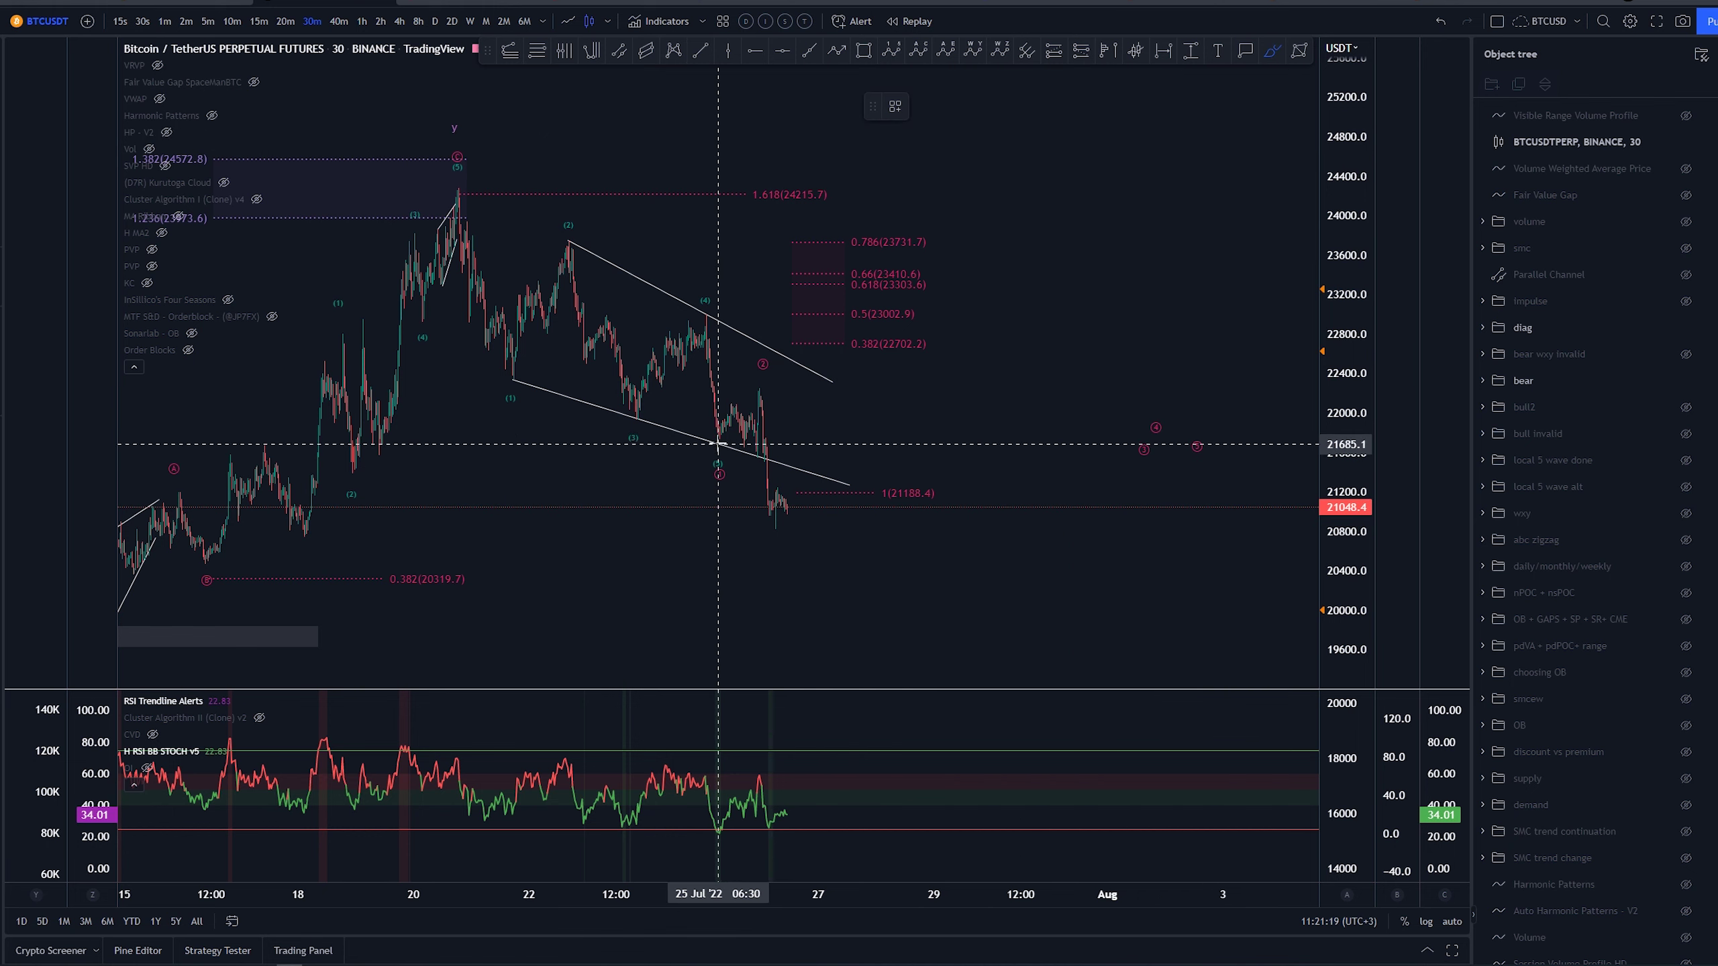
left_click_drag(718, 443, 794, 310)
key("ctrl+z")
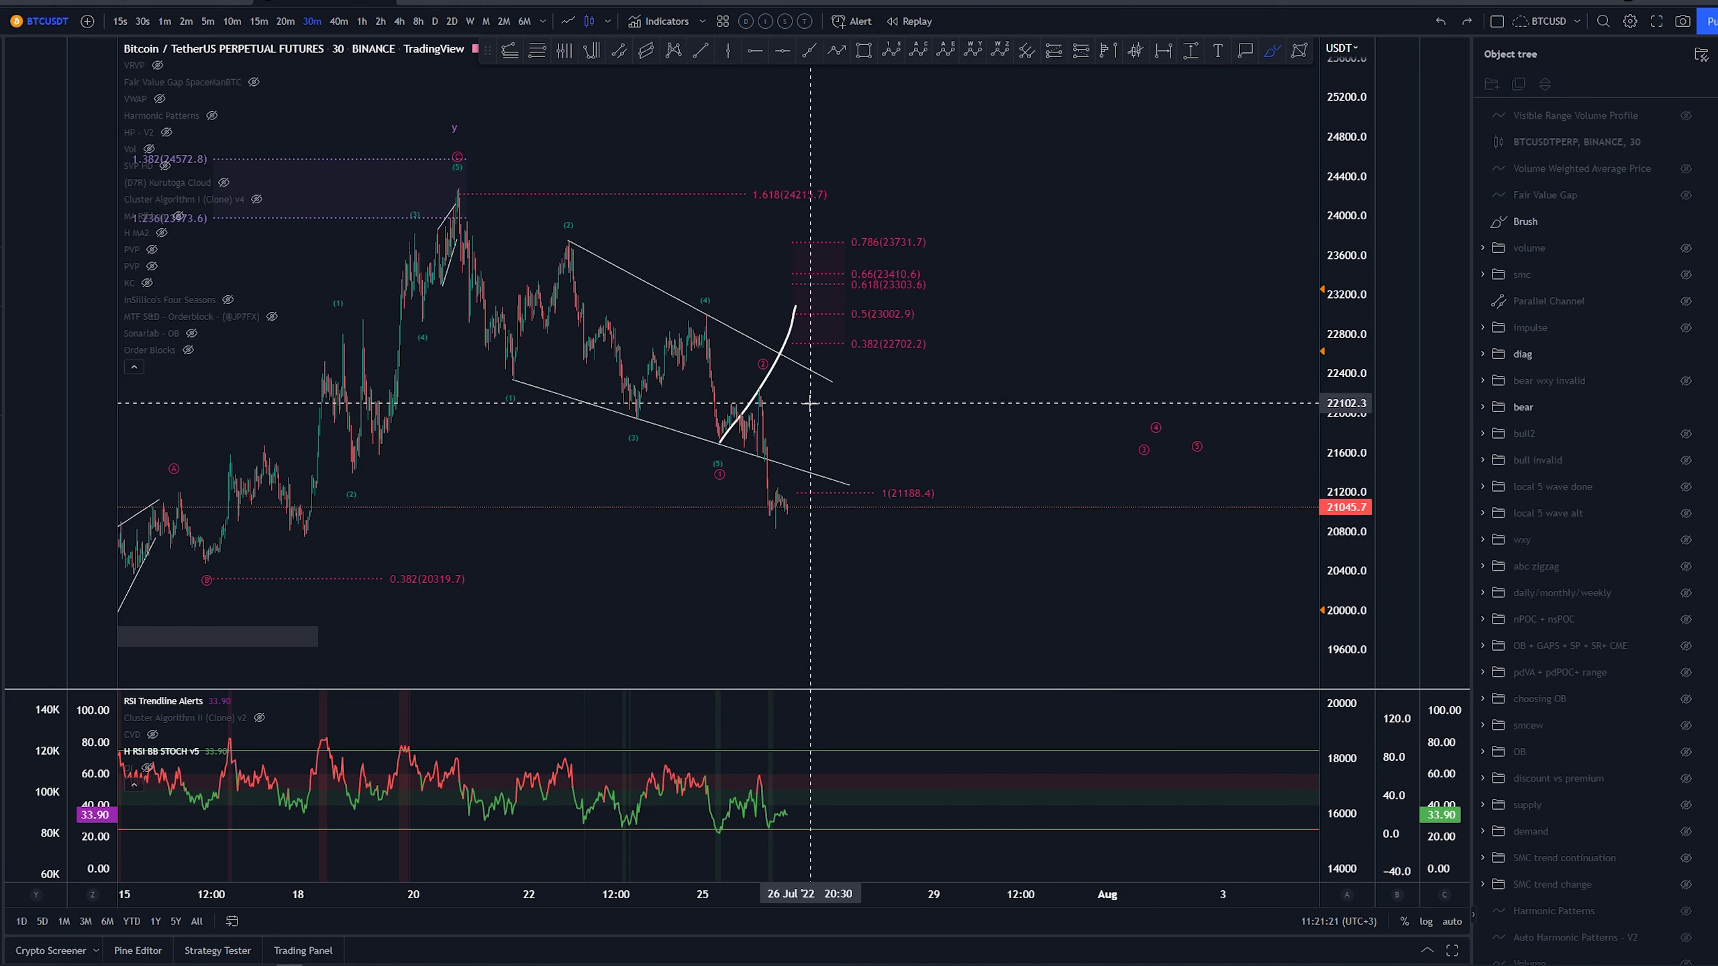
left_click_drag(721, 434, 776, 308)
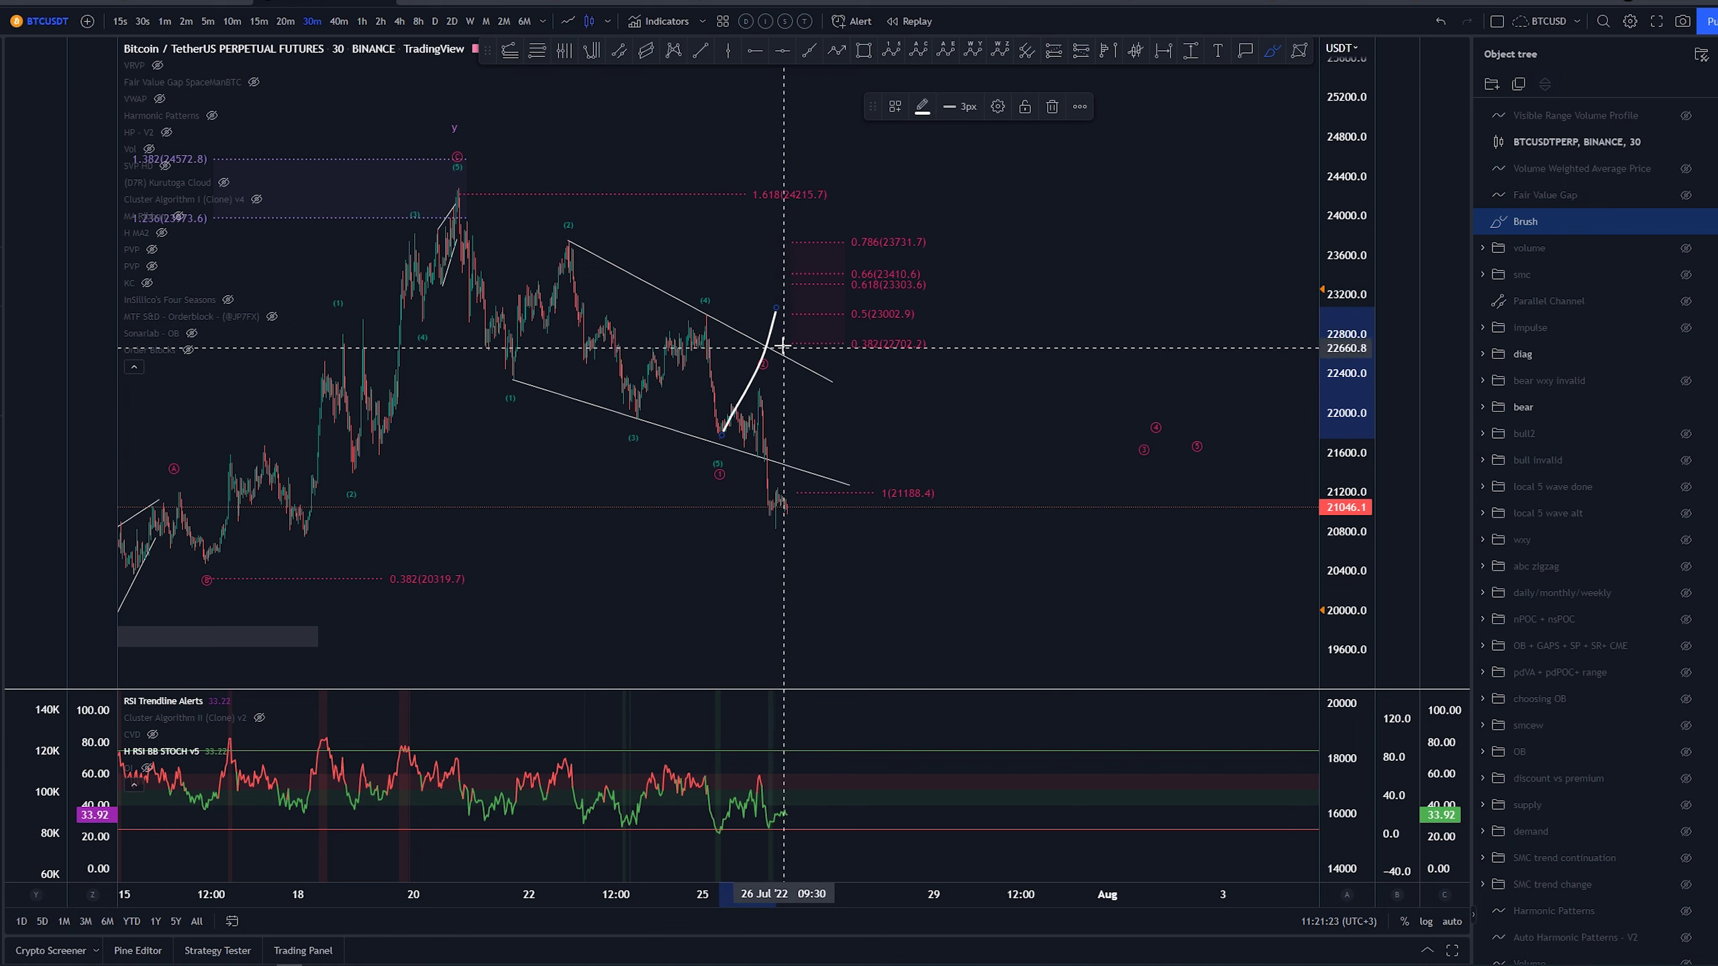
key("ctrl+z")
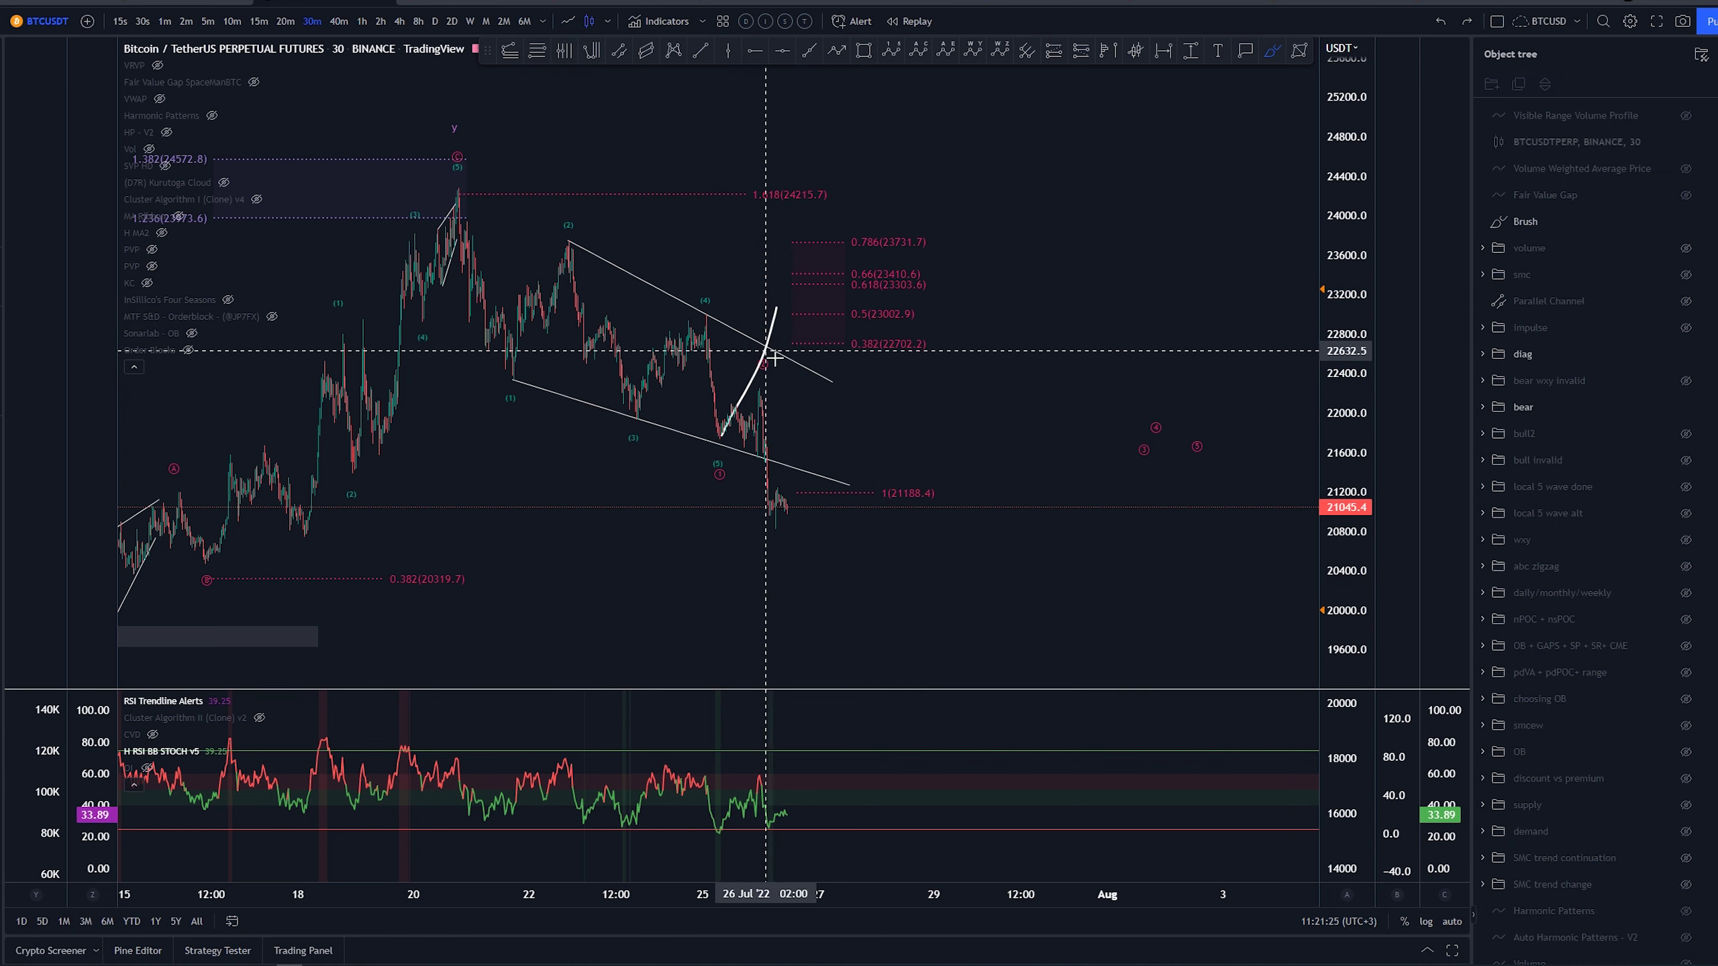
Trace the drop, bounce and second drop from the (4) high and mark the 1(21188.4) level with the Brush, undoing both strokes.
left_click_drag(699, 319, 716, 435)
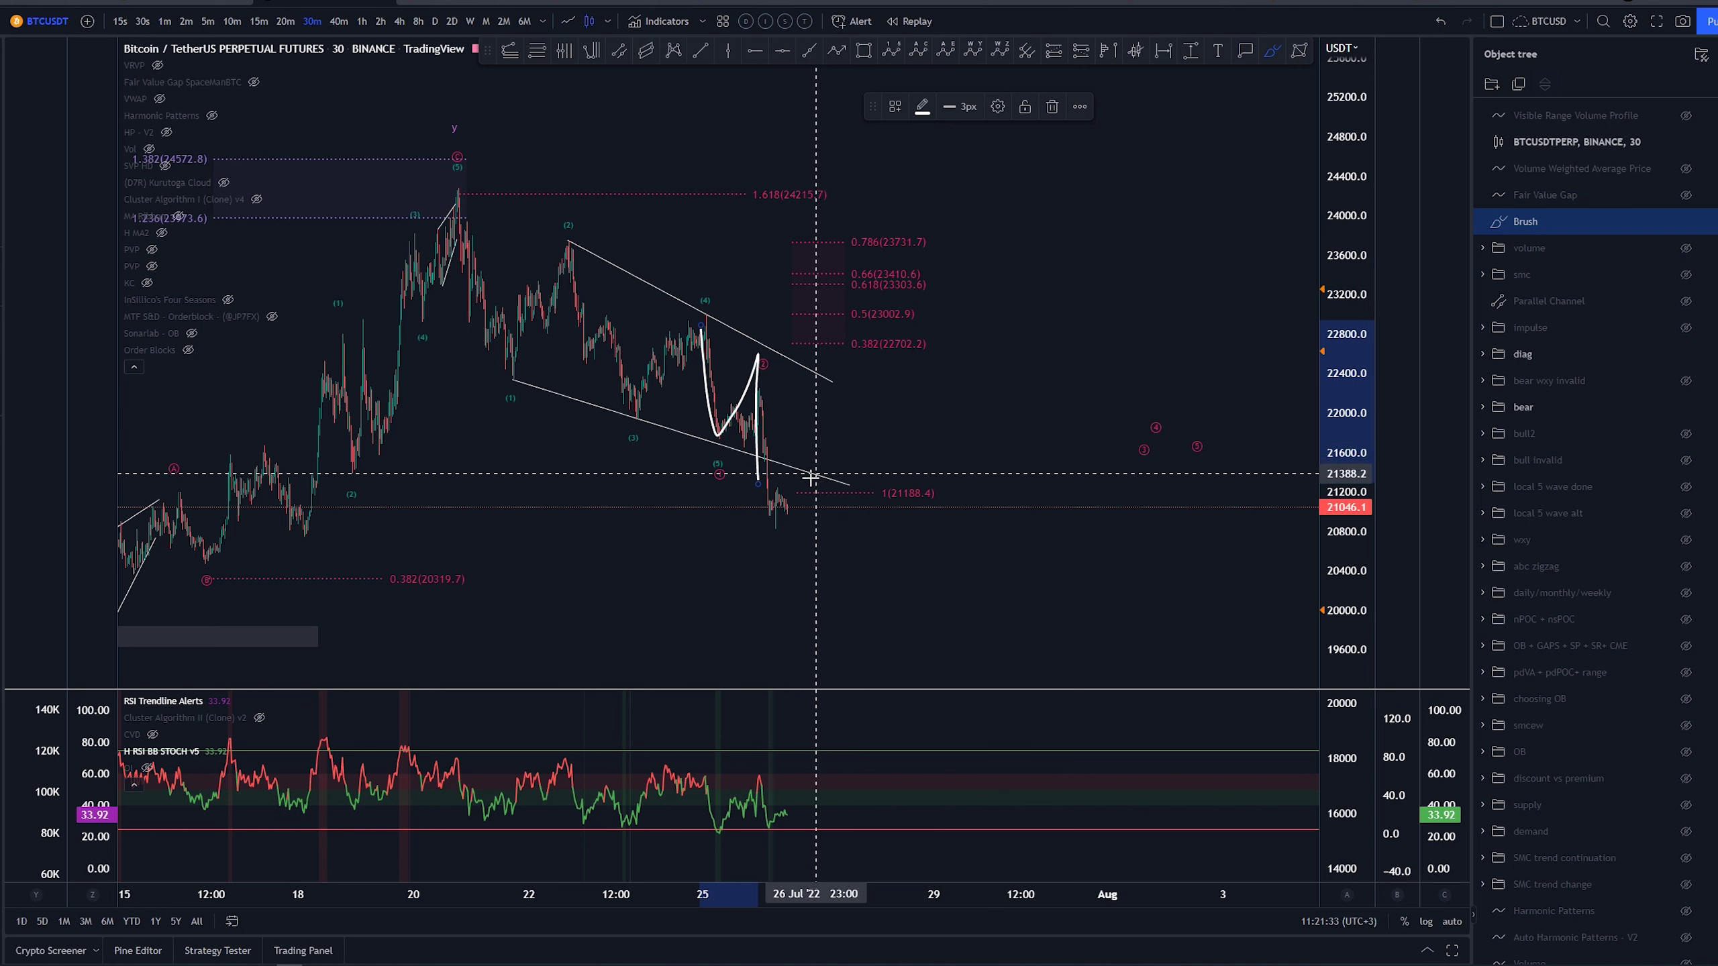
key("ctrl+z")
left_click_drag(919, 476, 880, 505)
key("ctrl+z")
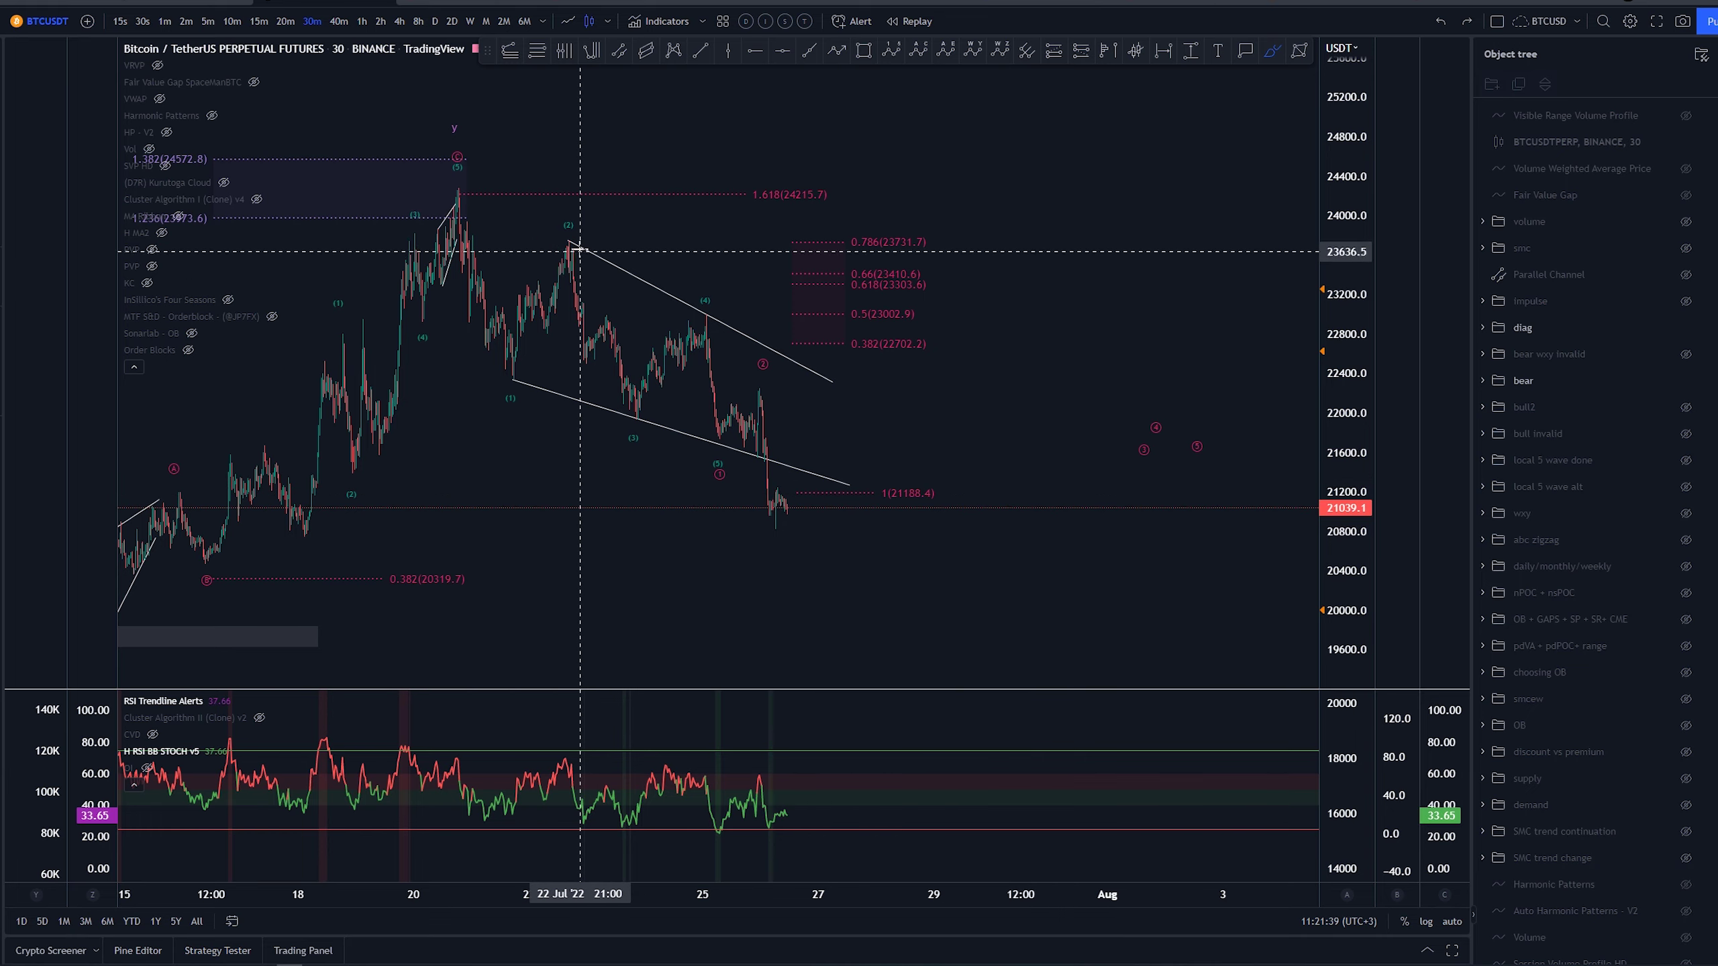
Mark the wave (2) high on 22 July and the circled 2 label with the Brush, undoing both strokes.
mouse_move(572, 242)
left_mouse_down()
mouse_move(637, 416)
mouse_move(575, 253)
left_mouse_up()
key("ctrl+z")
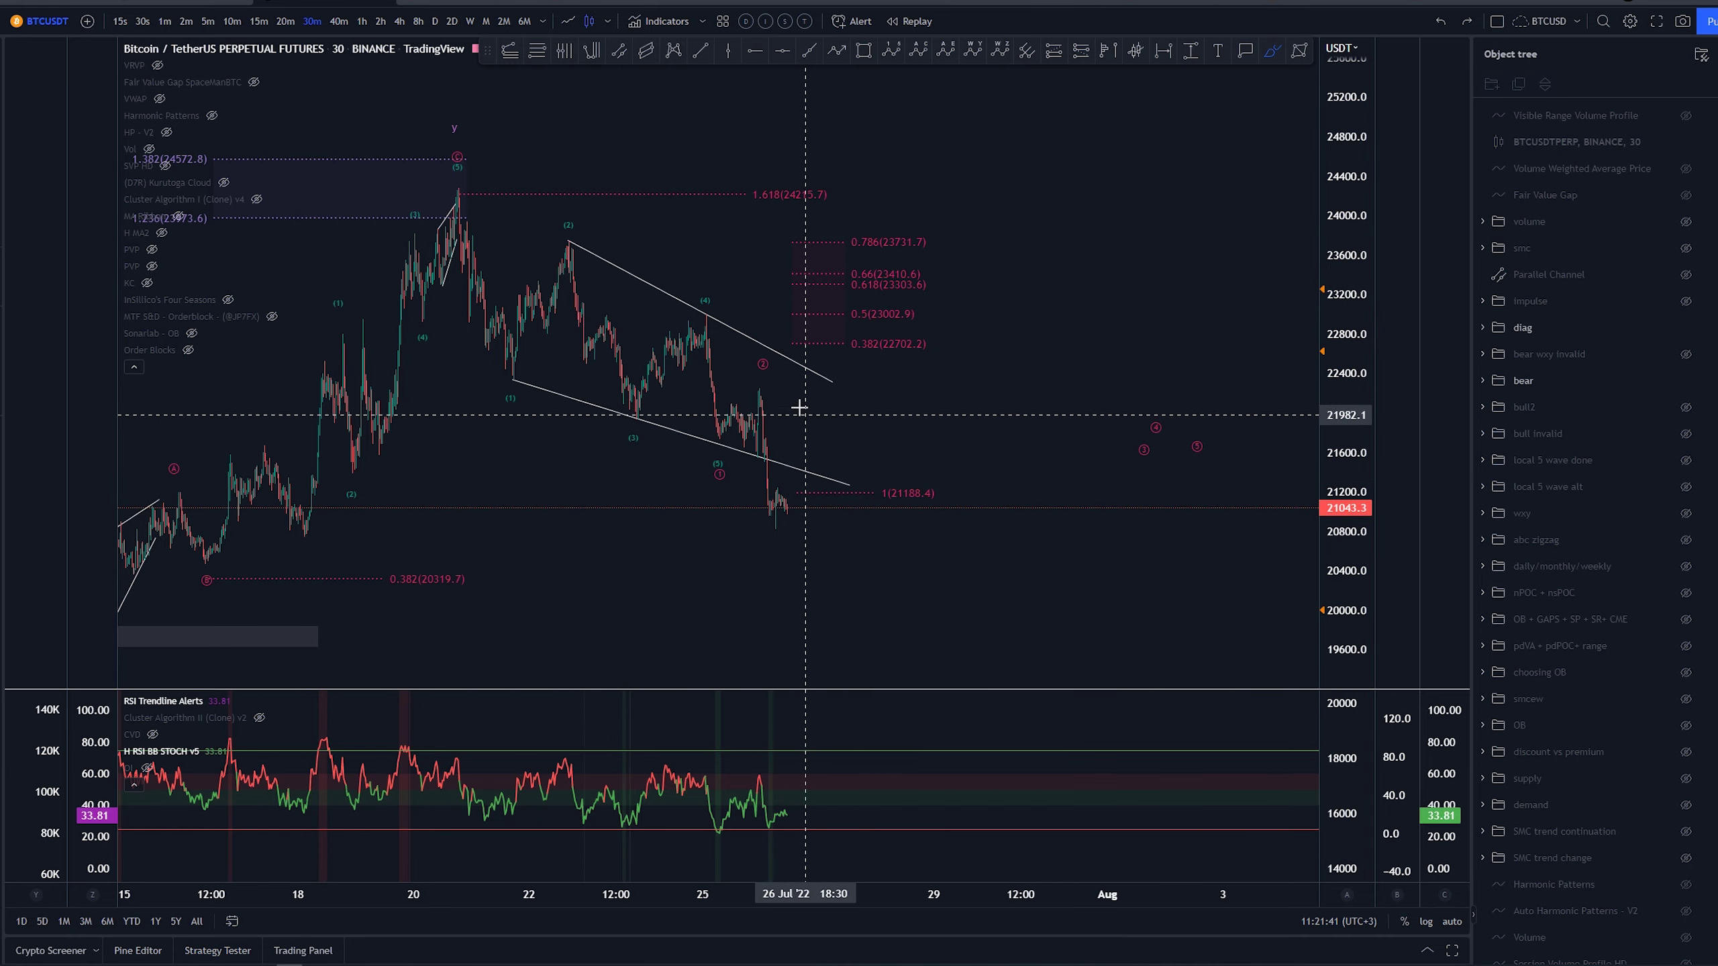
mouse_move(756, 341)
left_mouse_down()
mouse_move(696, 347)
mouse_move(756, 372)
left_mouse_up()
key("ctrl+z")
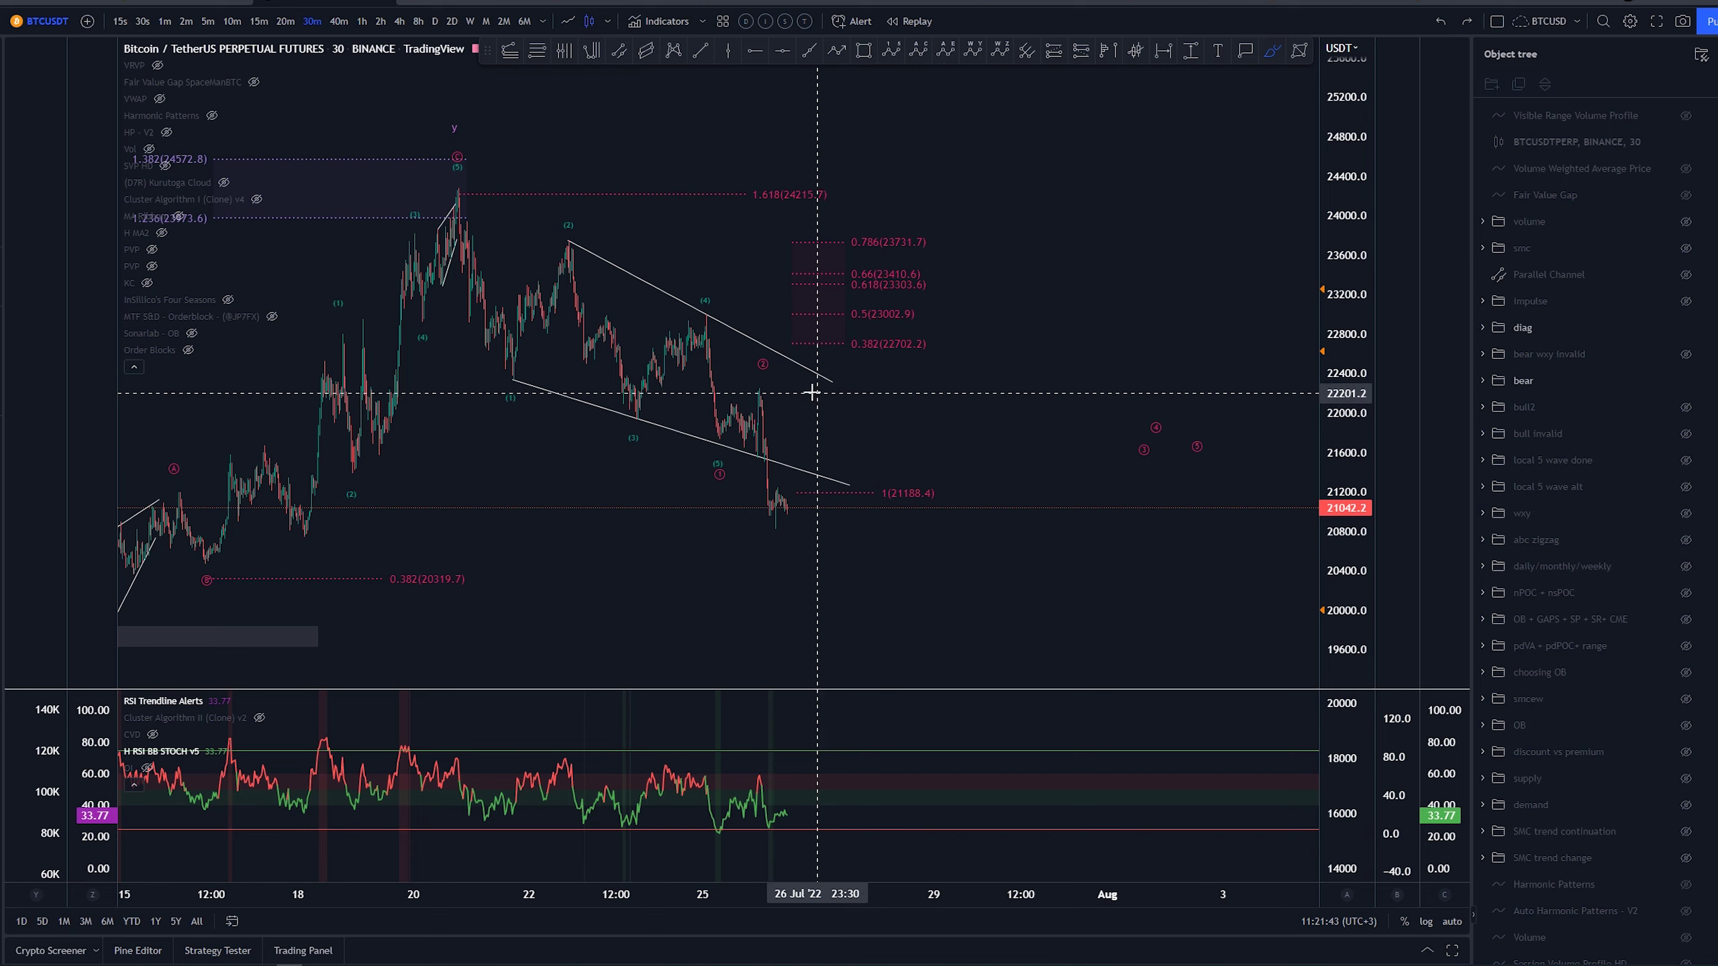
Trace the declines from the y high, the (4) high and the (2) high with the Brush, undoing each stroke.
mouse_move(460, 196)
left_mouse_down()
mouse_move(541, 291)
mouse_move(733, 399)
left_mouse_up()
key("ctrl+z")
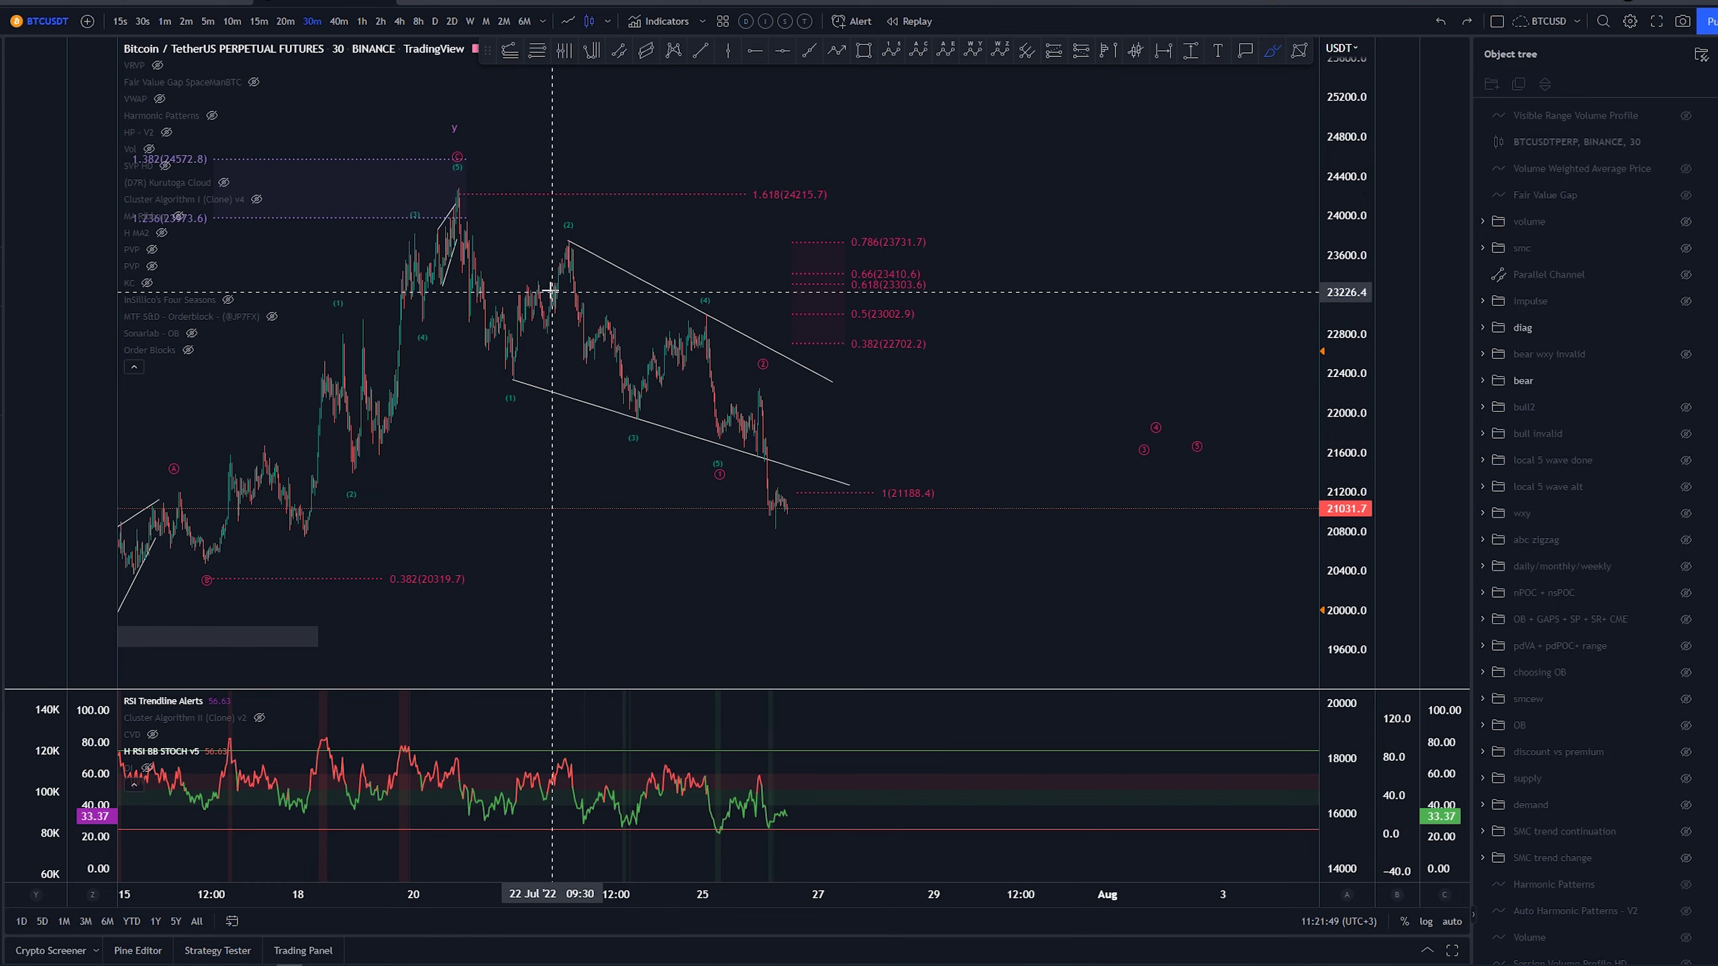
left_click_drag(690, 306, 798, 456)
key("ctrl+z")
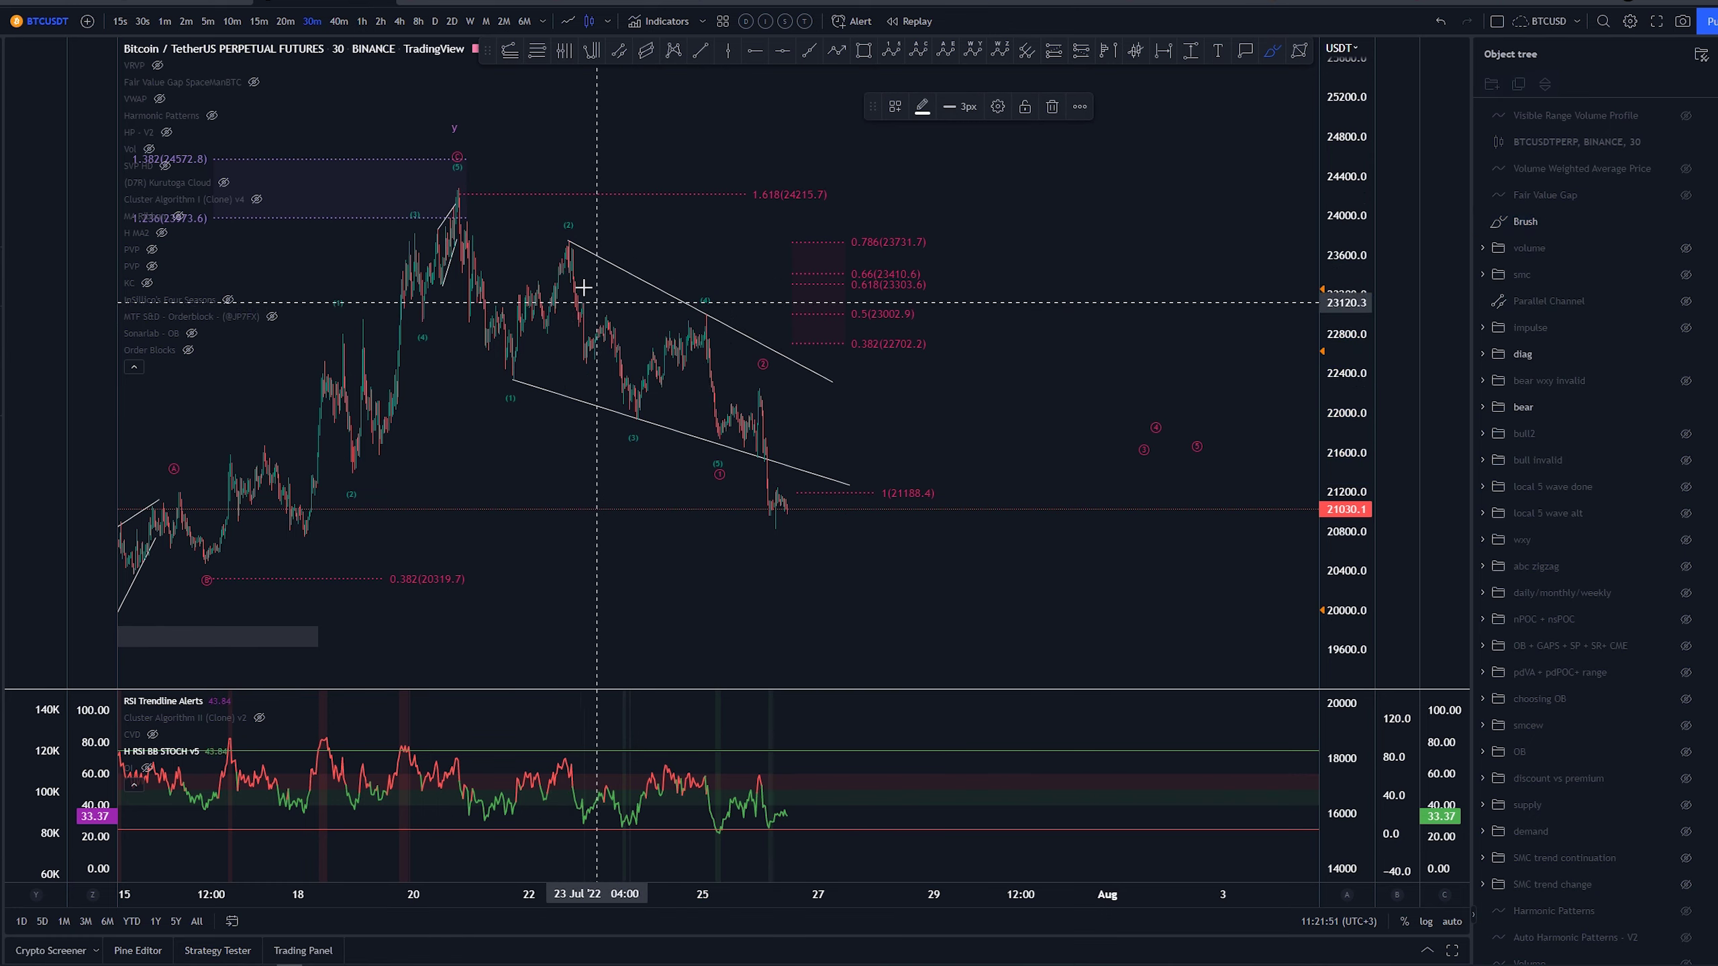
left_click_drag(561, 236, 642, 373)
key("ctrl+z")
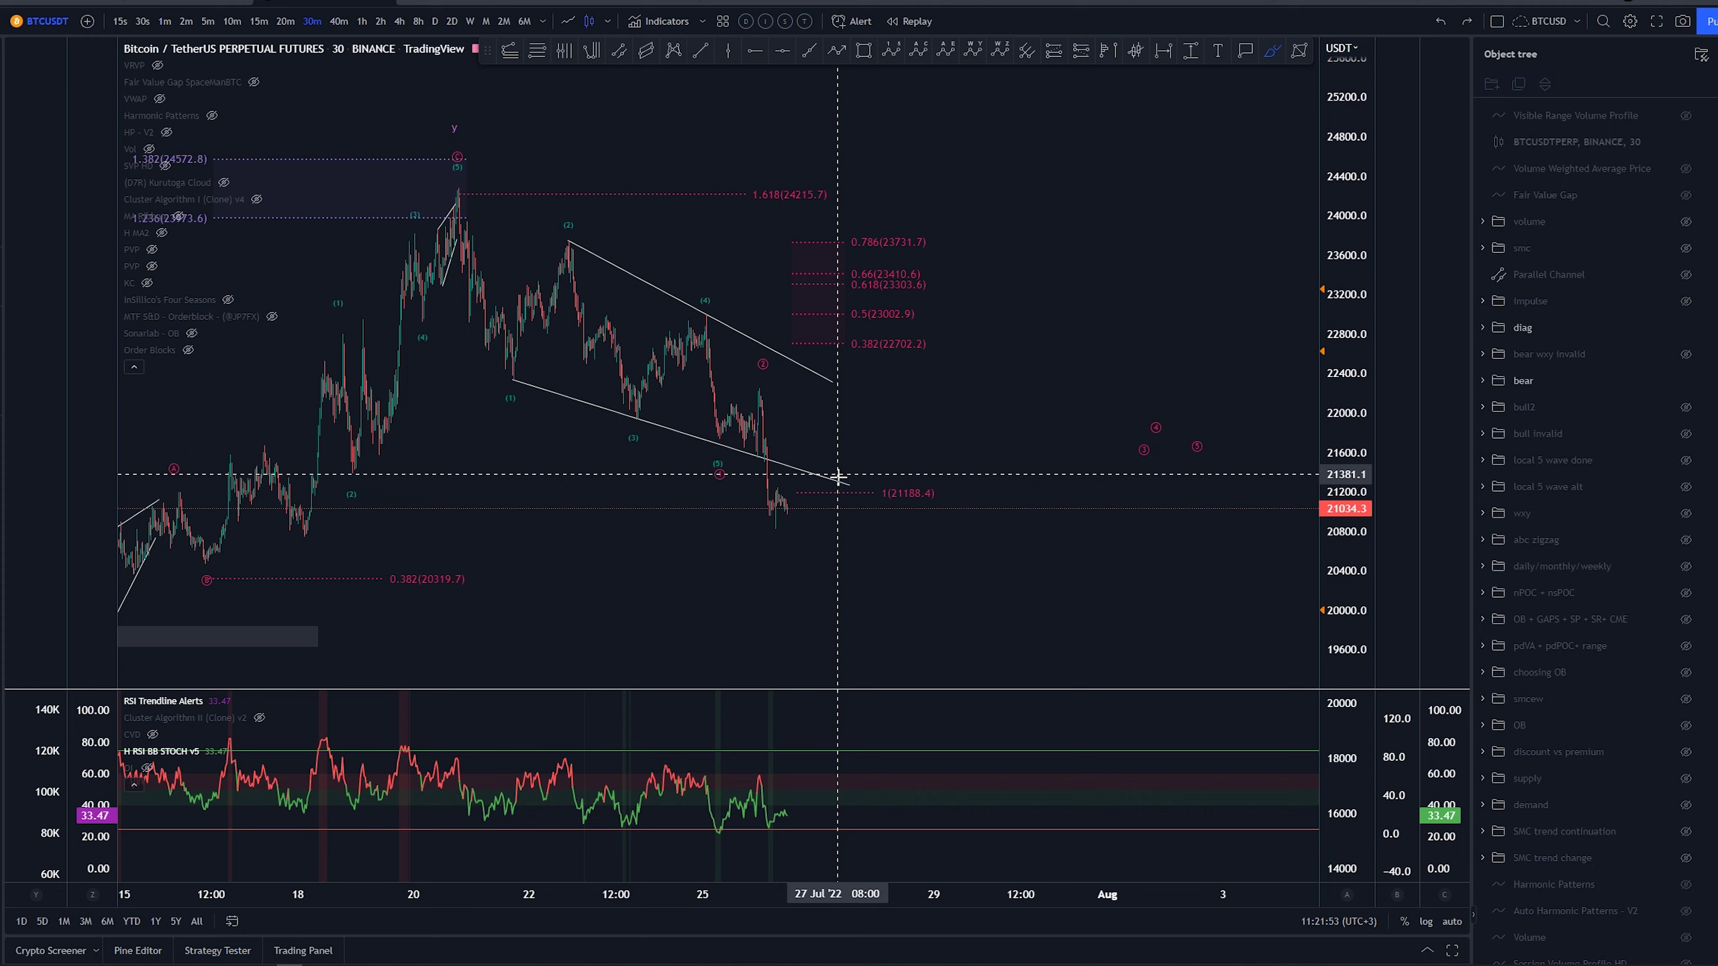
Circle the 1(21188.4) level and the latest price low with the Brush, removing the strokes and leaving the tool.
mouse_move(883, 473)
left_mouse_down()
mouse_move(840, 472)
mouse_move(894, 461)
left_mouse_up()
key("ctrl+z")
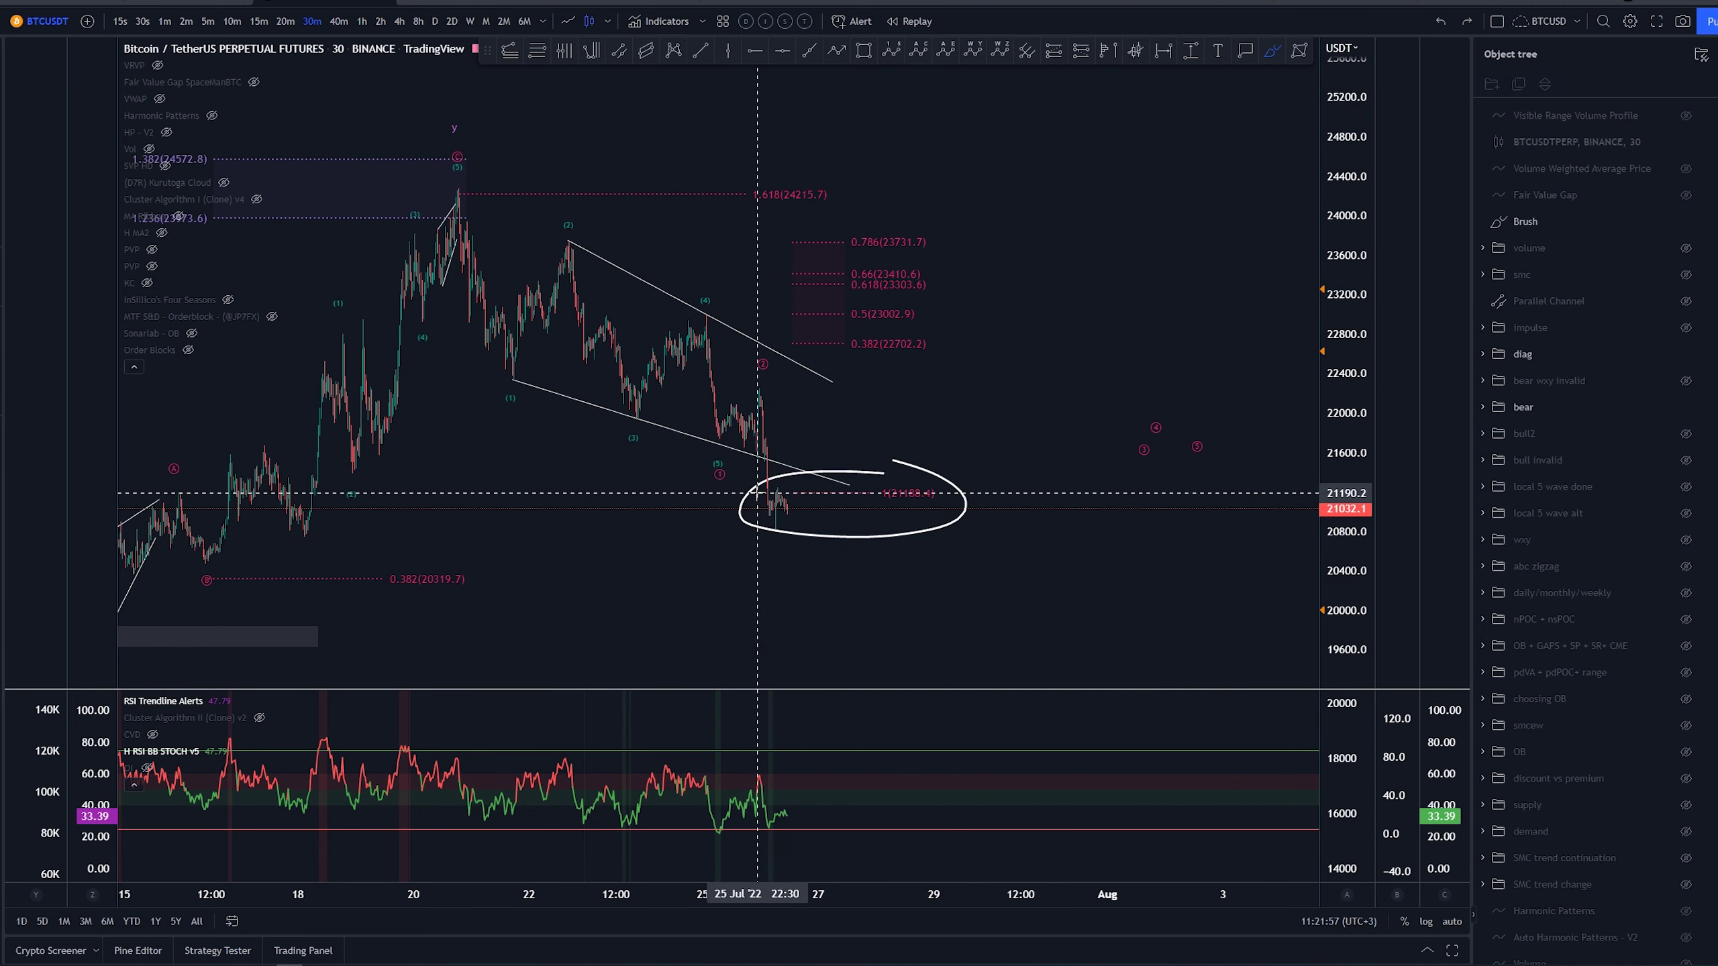
mouse_move(778, 488)
left_mouse_down()
mouse_move(907, 511)
mouse_move(899, 472)
left_mouse_up()
key("Escape")
scroll(951, 468, "up", 3)
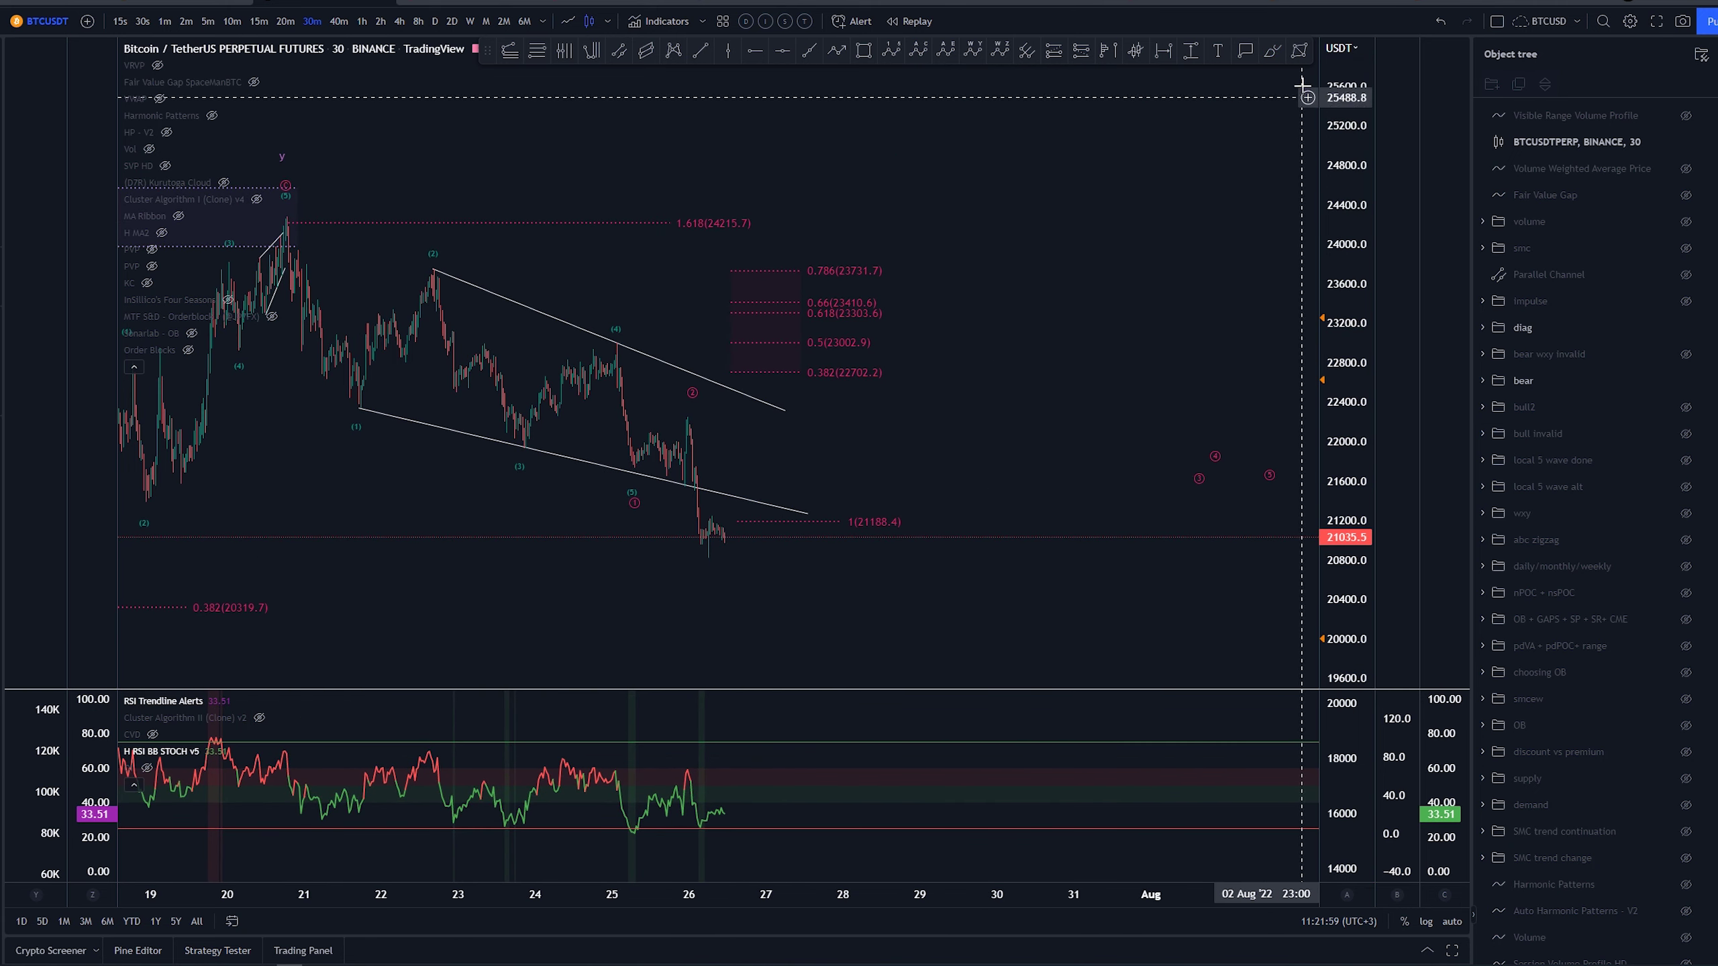
Circle the (5) low at circled 1 and mark the start of the drop from the (4) high with the Brush, undoing both strokes.
mouse_move(646, 443)
left_mouse_down()
mouse_move(619, 491)
mouse_move(637, 447)
left_mouse_up()
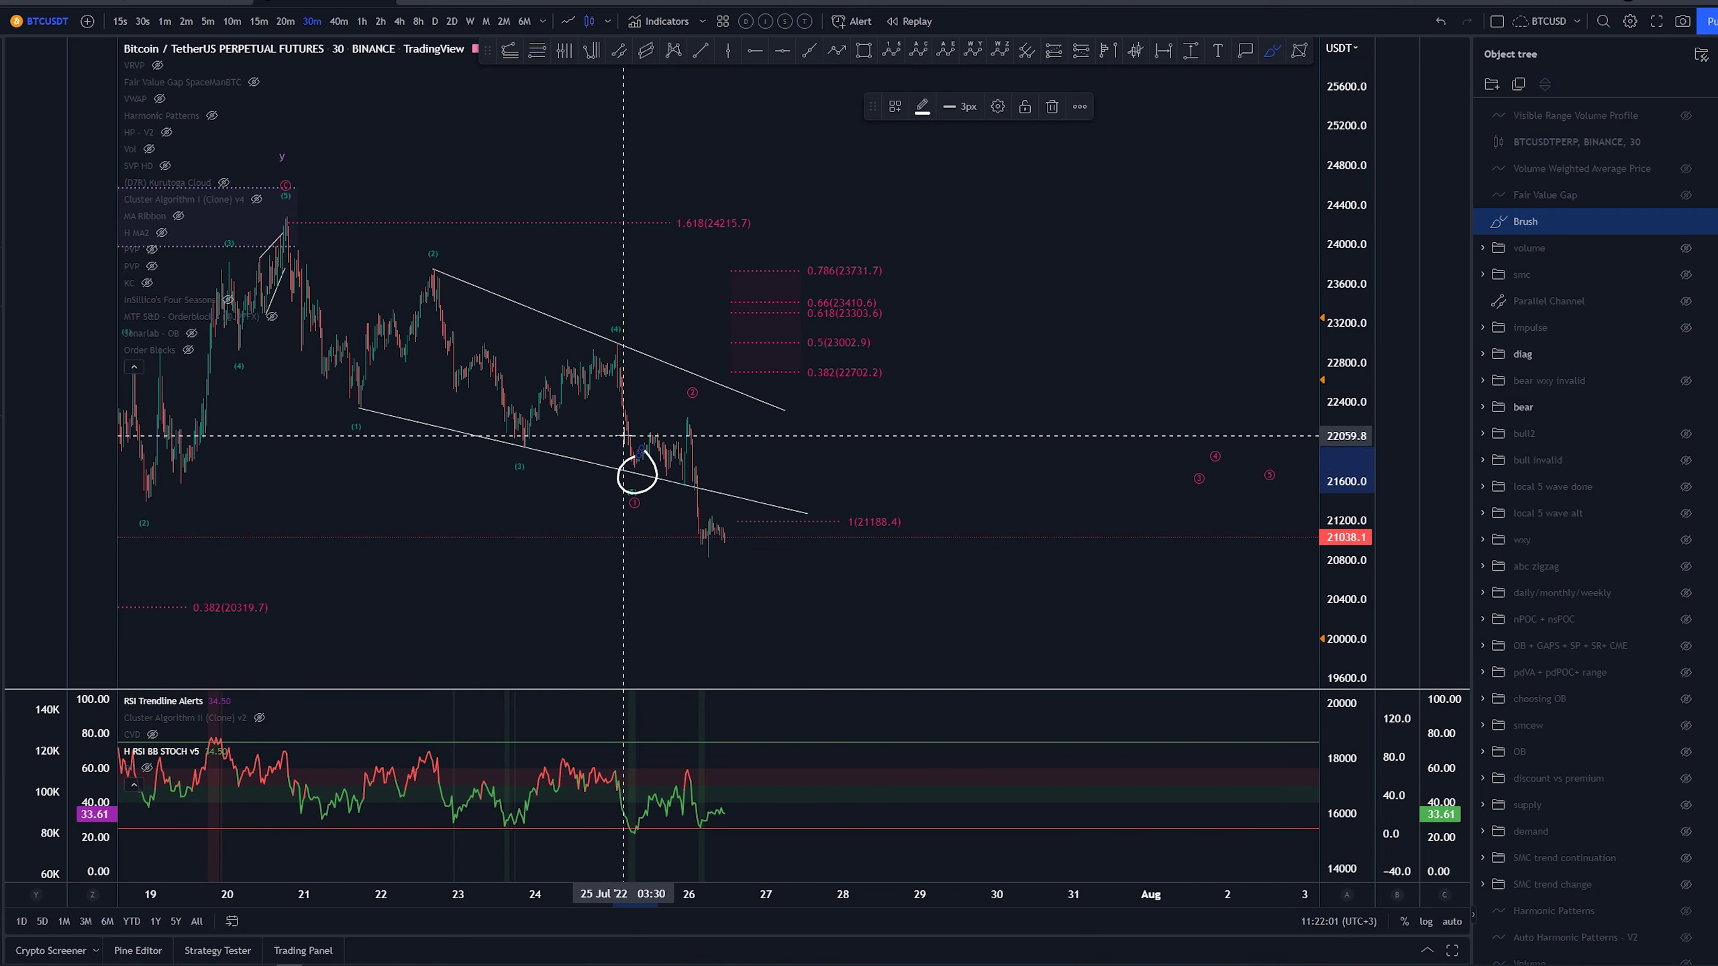
key("ctrl+z")
scroll(619, 341, "up", 3)
left_click_drag(619, 340, 620, 387)
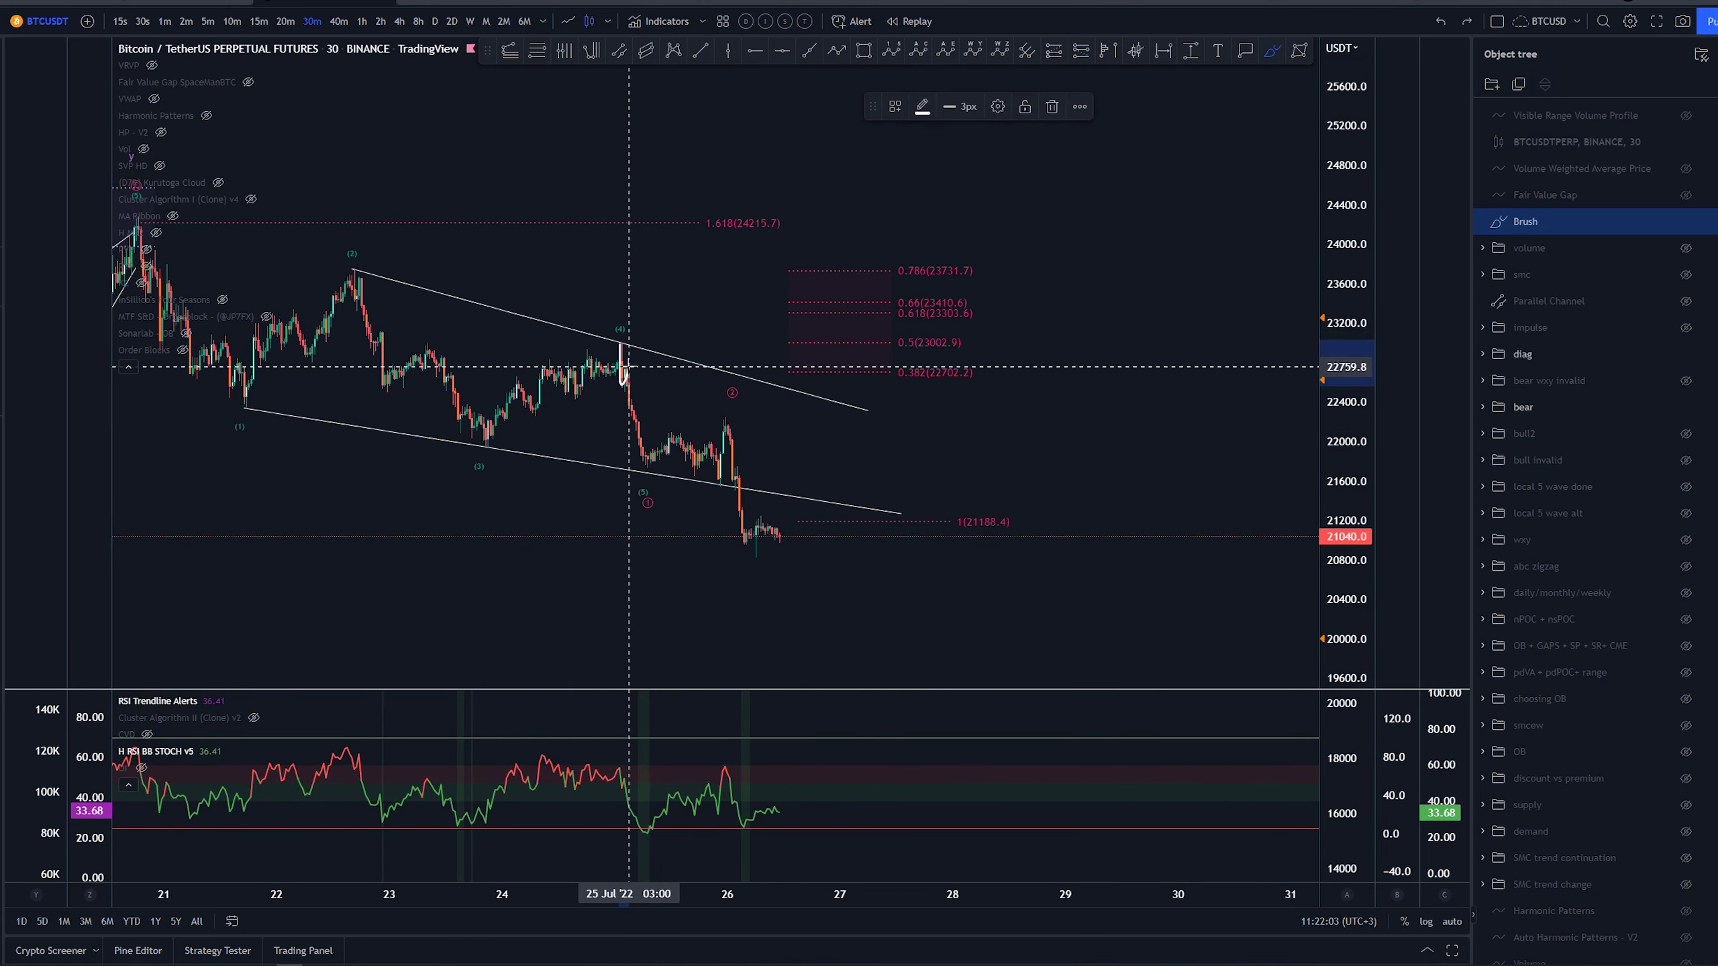
key("ctrl+z")
scroll(699, 369, "down", 2)
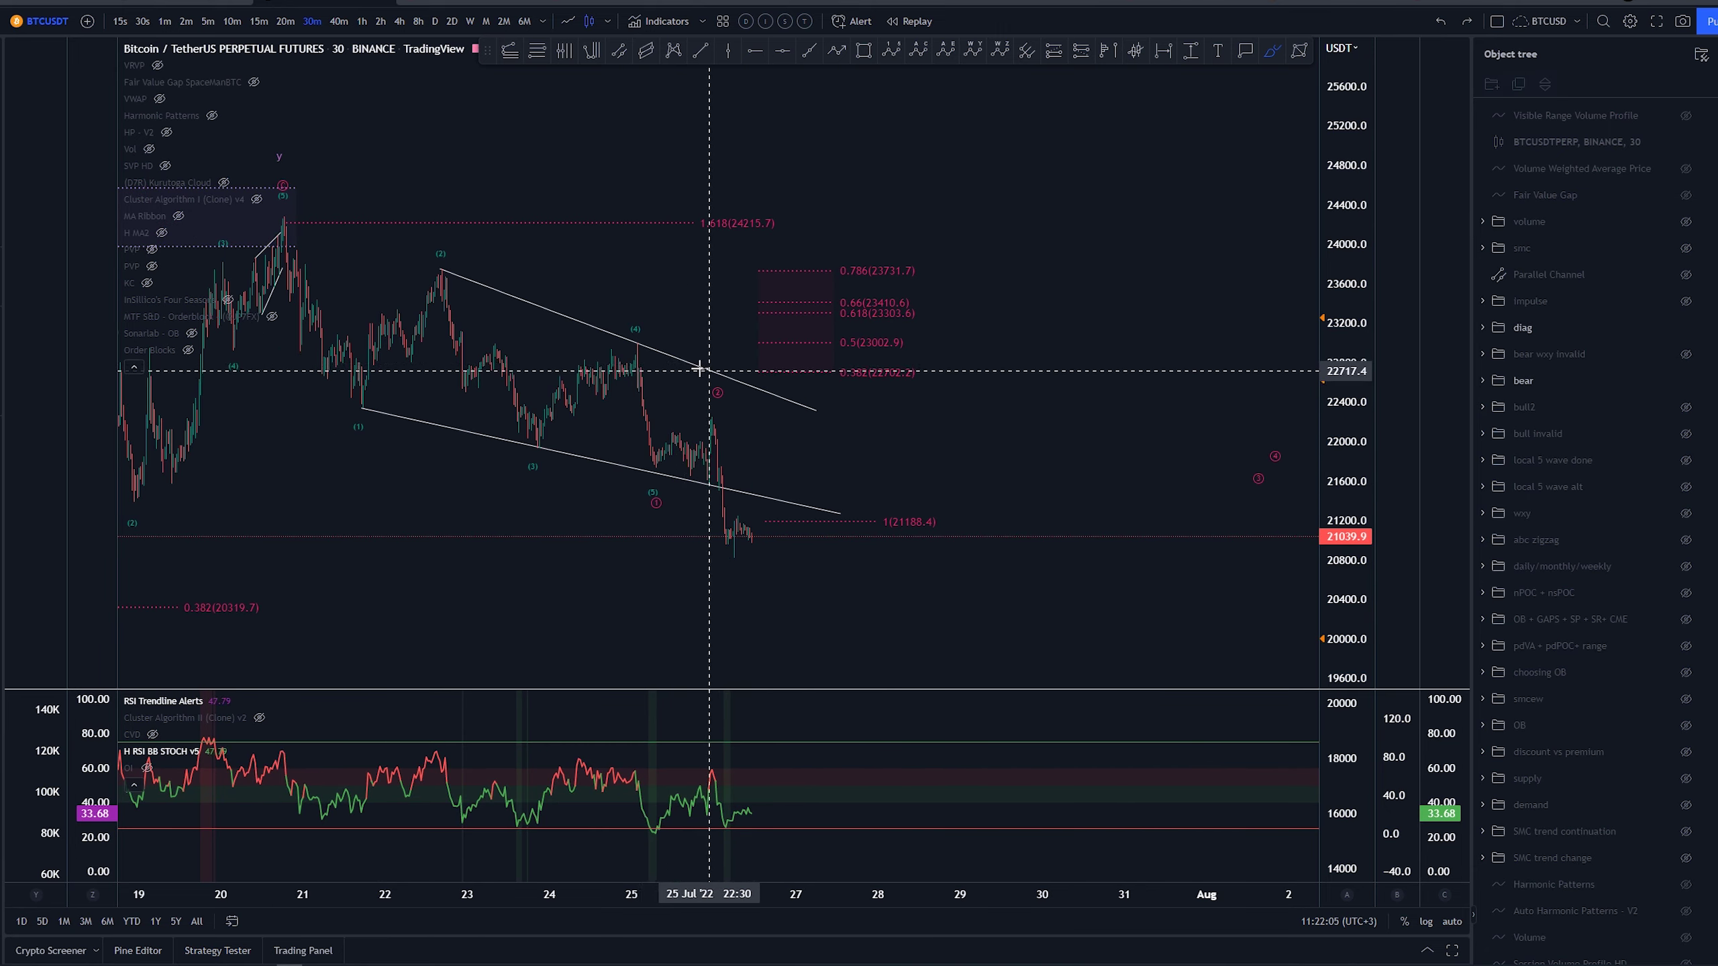
Outline the diagonal's three downward legs with the Brush, undo them, and outline the last leg from (4) to (5) again, undoing it too.
left_click_drag(641, 342, 641, 343)
mouse_move(514, 376)
left_mouse_down()
mouse_move(494, 312)
mouse_move(544, 480)
mouse_move(488, 297)
left_mouse_up()
mouse_move(321, 244)
left_mouse_down()
mouse_move(291, 216)
mouse_move(381, 420)
mouse_move(319, 230)
left_mouse_up()
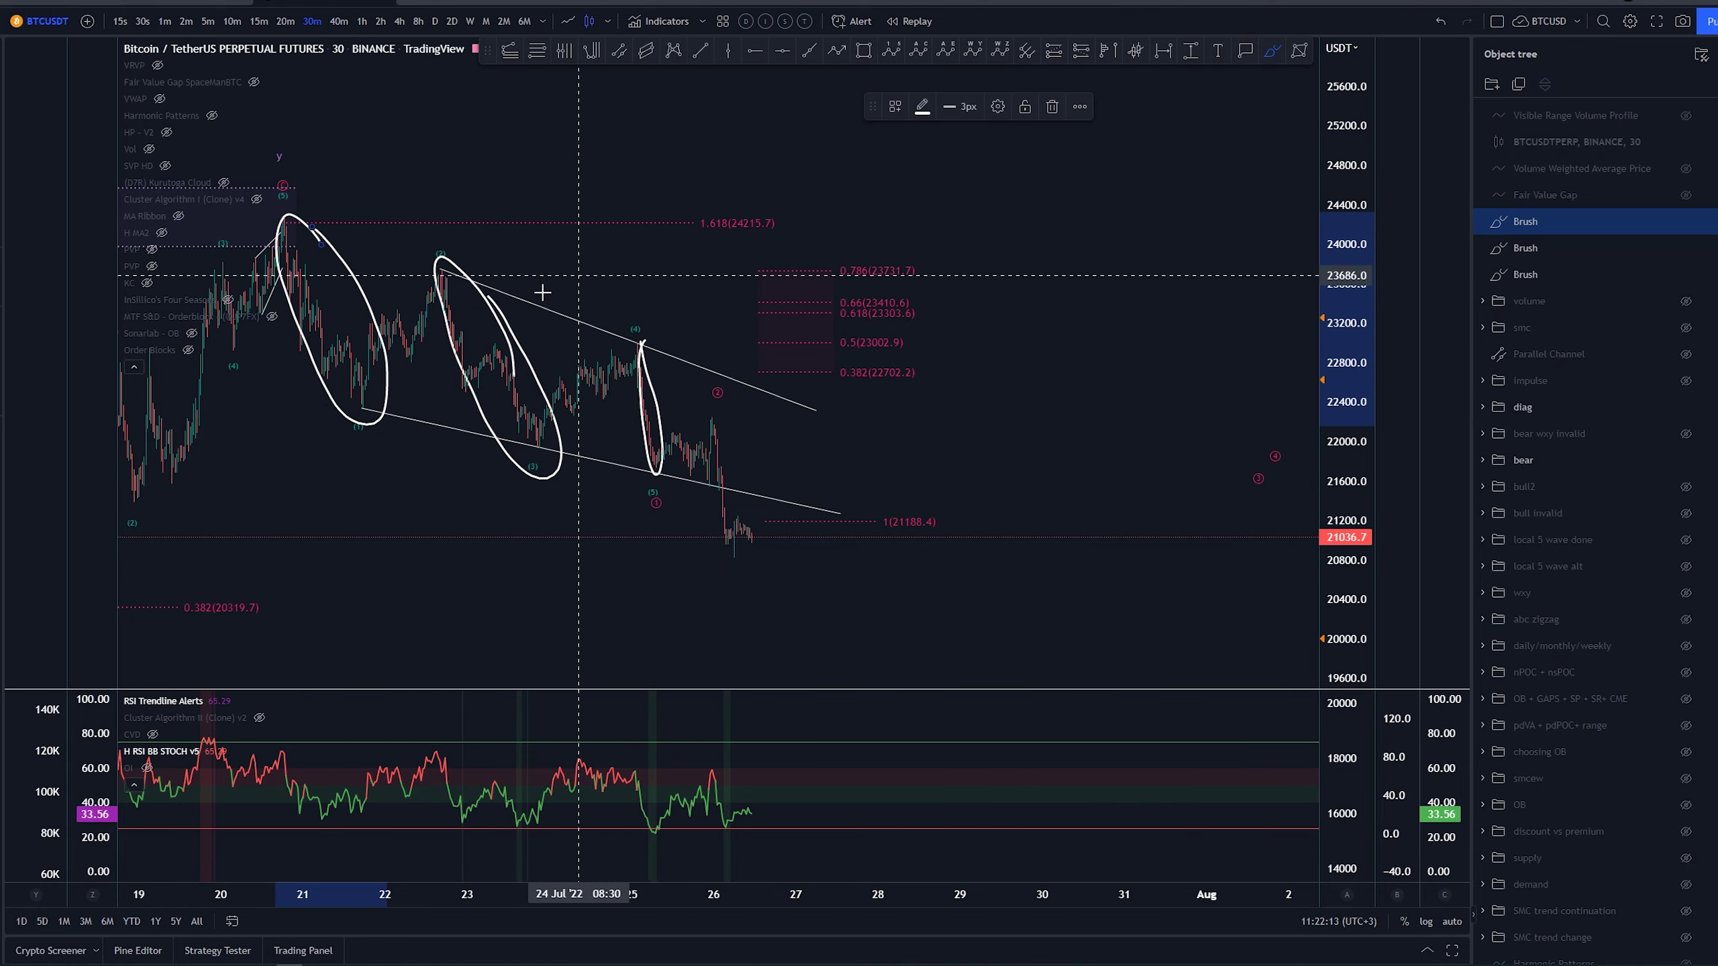
key("ctrl+z")
key("ctrl+z")
key("ctrl+z")
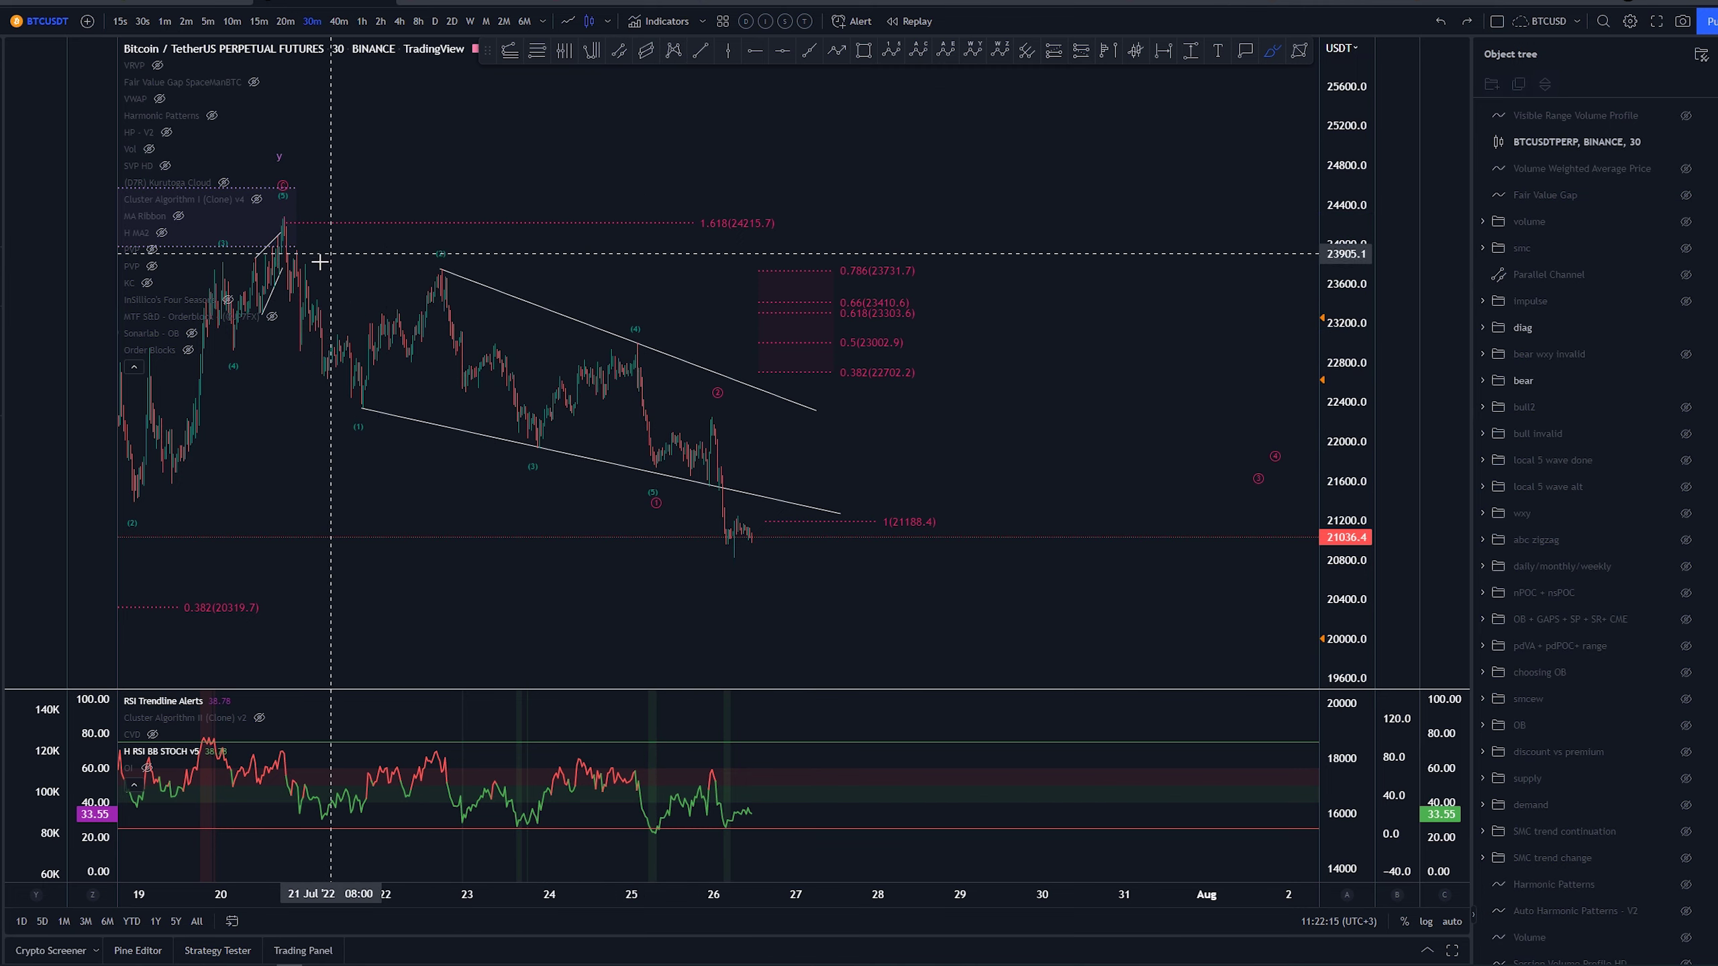
left_click_drag(632, 343, 651, 478)
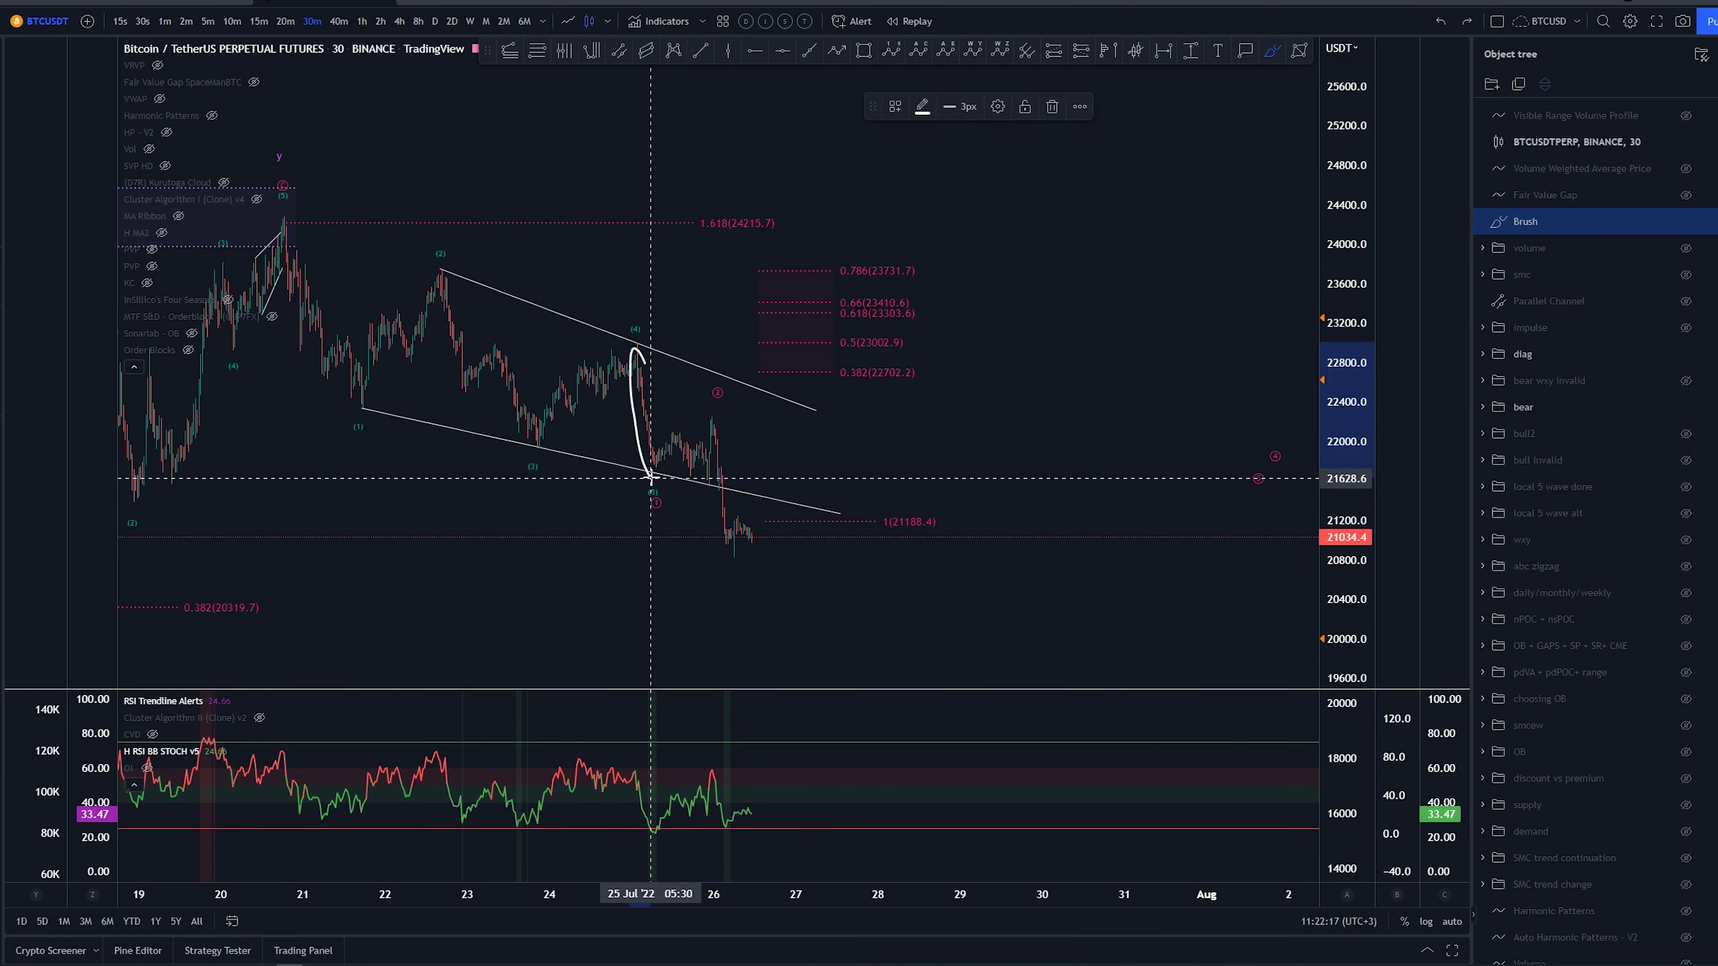
key("ctrl+z")
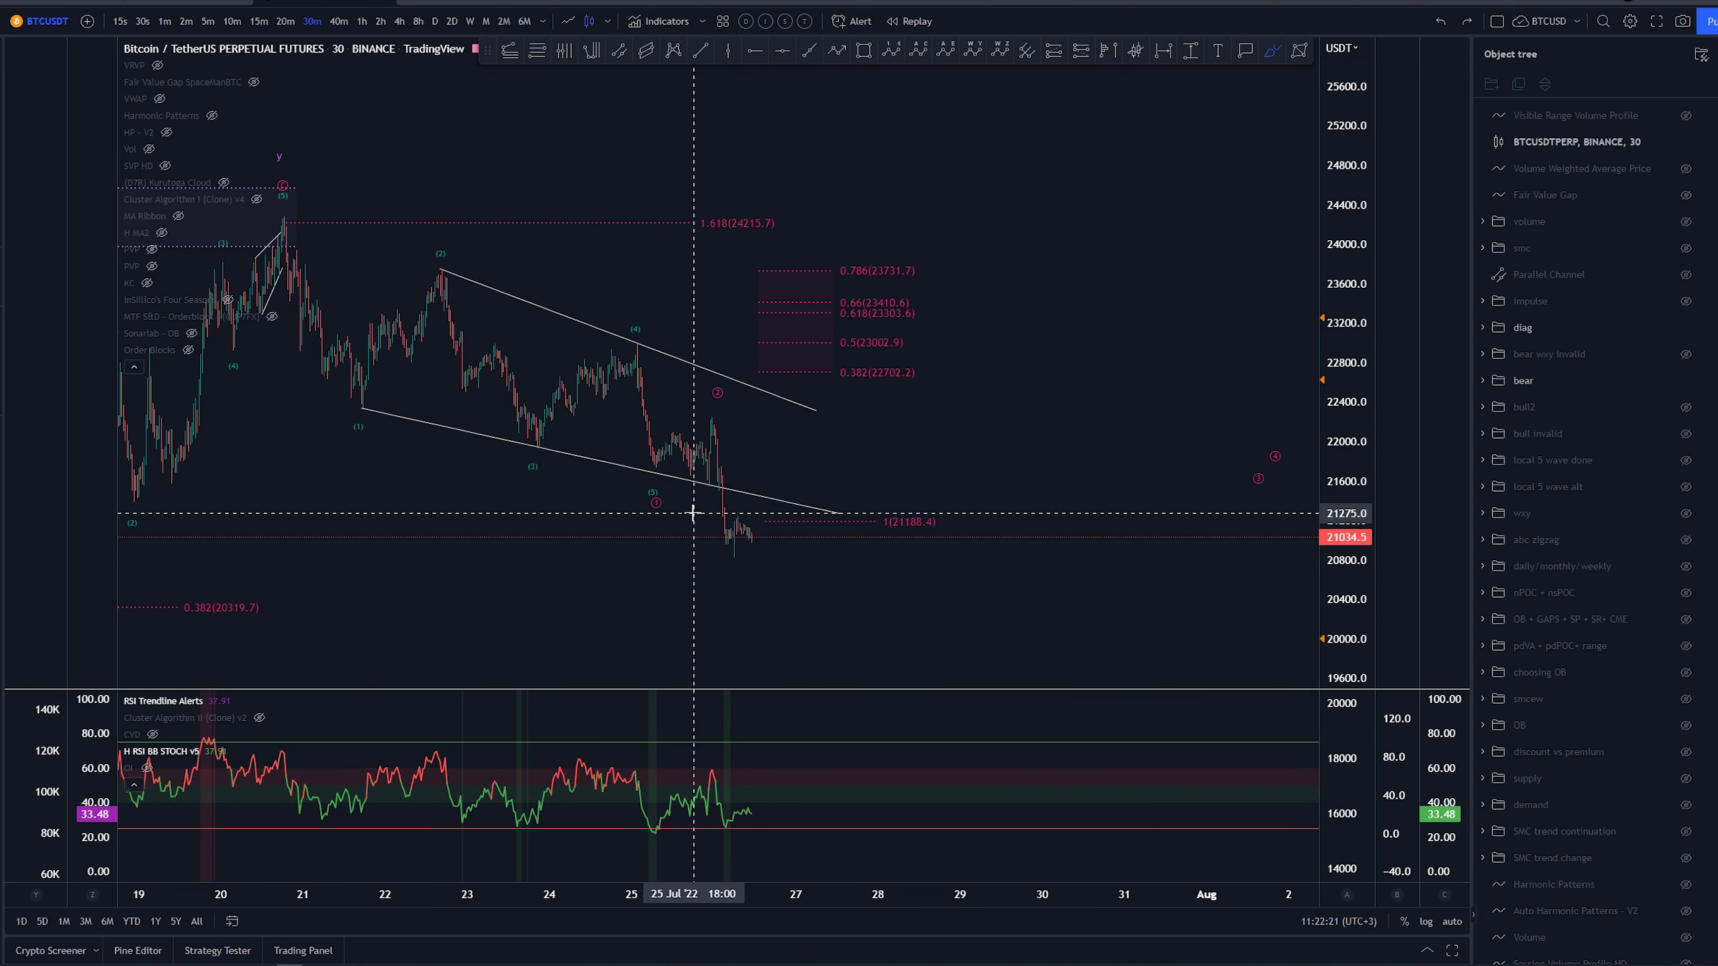
Trace the up-down-up bounce from the circled 1 low and circle the circled 2 label with the Brush, undoing the strokes.
scroll(654, 463, "down", 1)
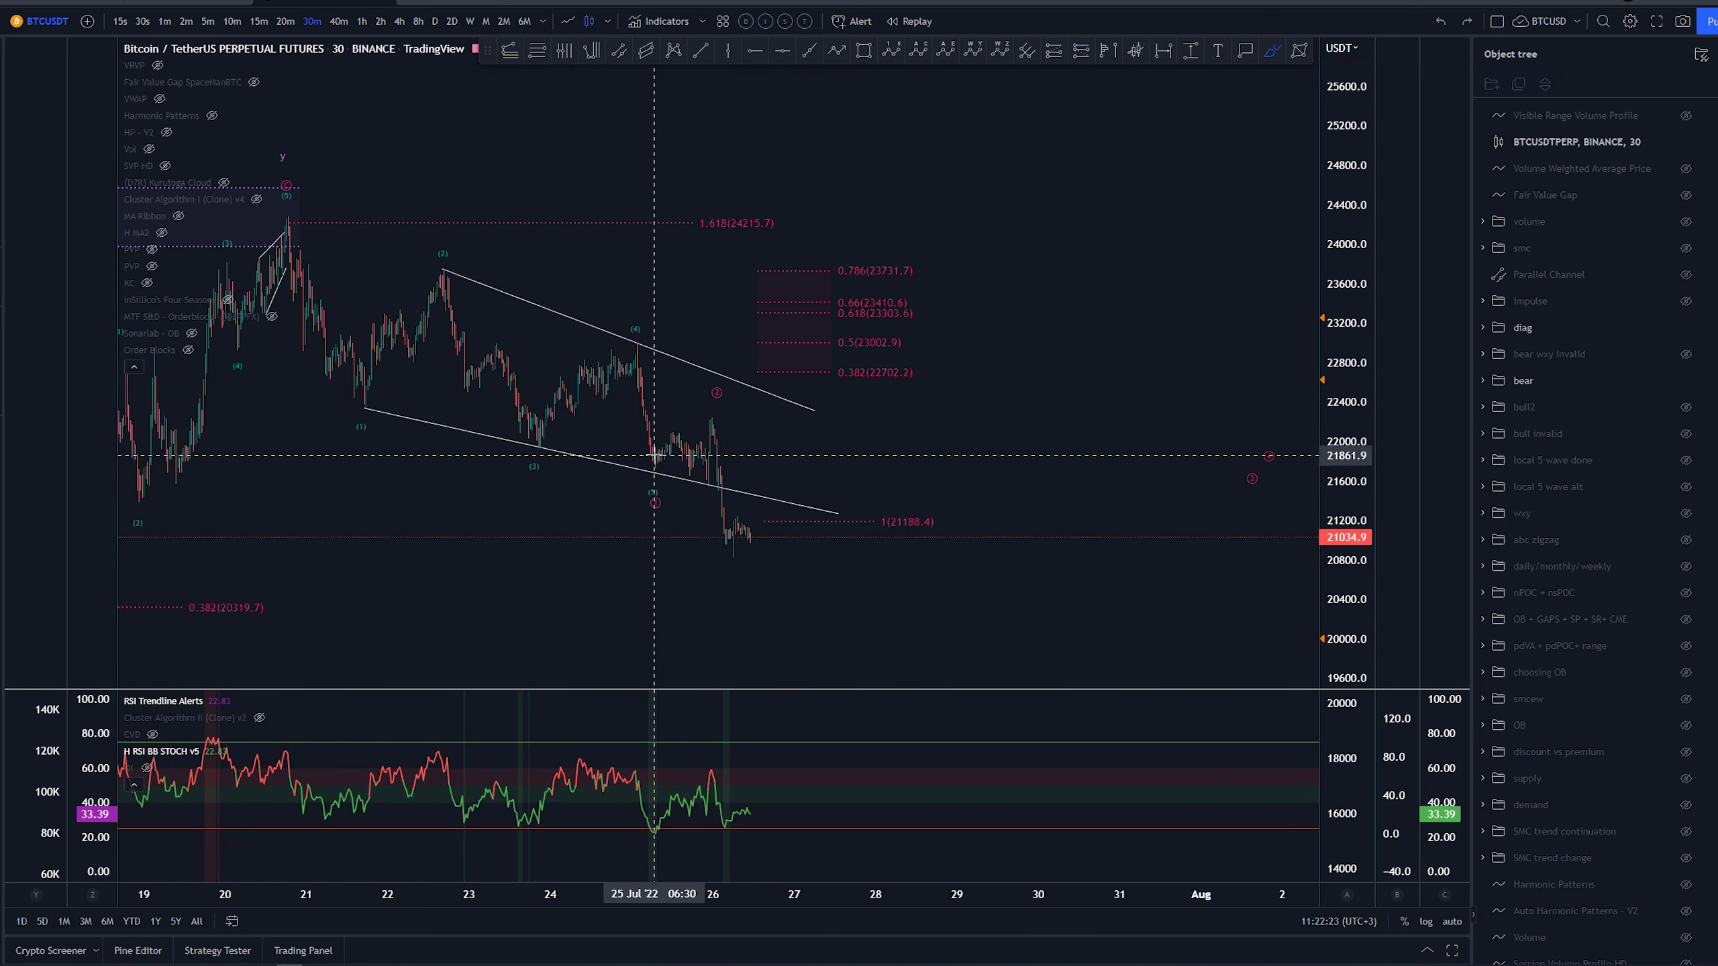
mouse_move(655, 481)
left_mouse_down()
mouse_move(650, 507)
mouse_move(703, 426)
mouse_move(698, 369)
left_mouse_up()
key("ctrl+z")
key("ctrl+z")
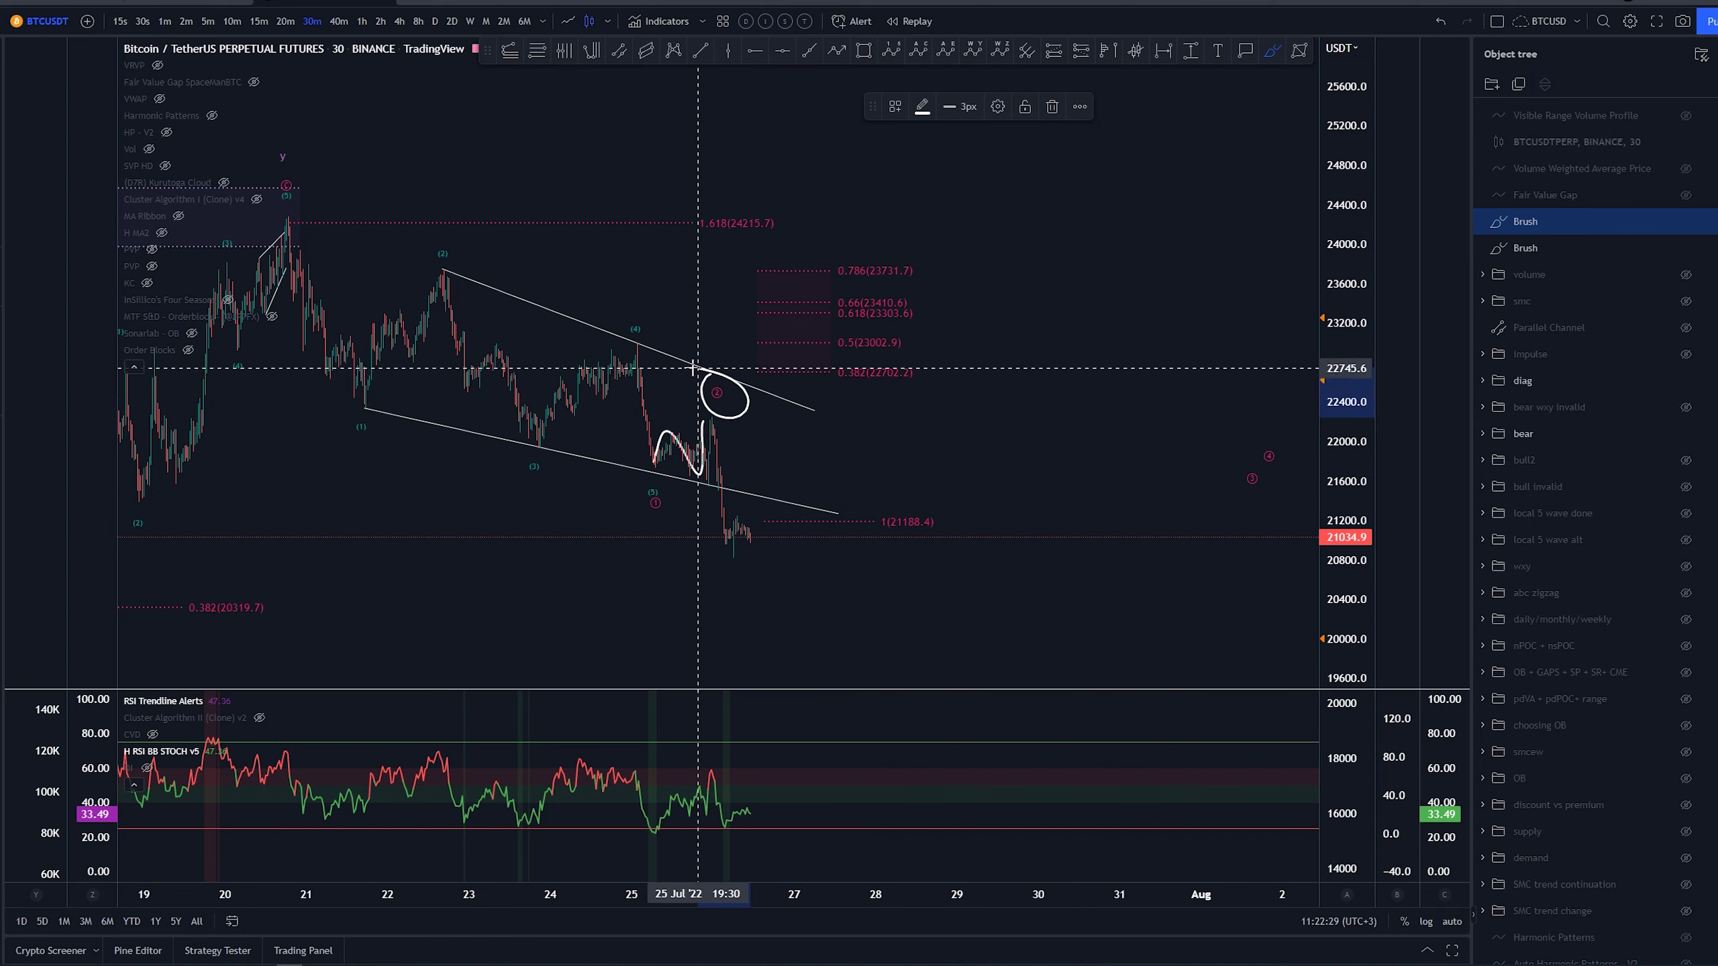
key("ctrl+z")
key("ctrl+z")
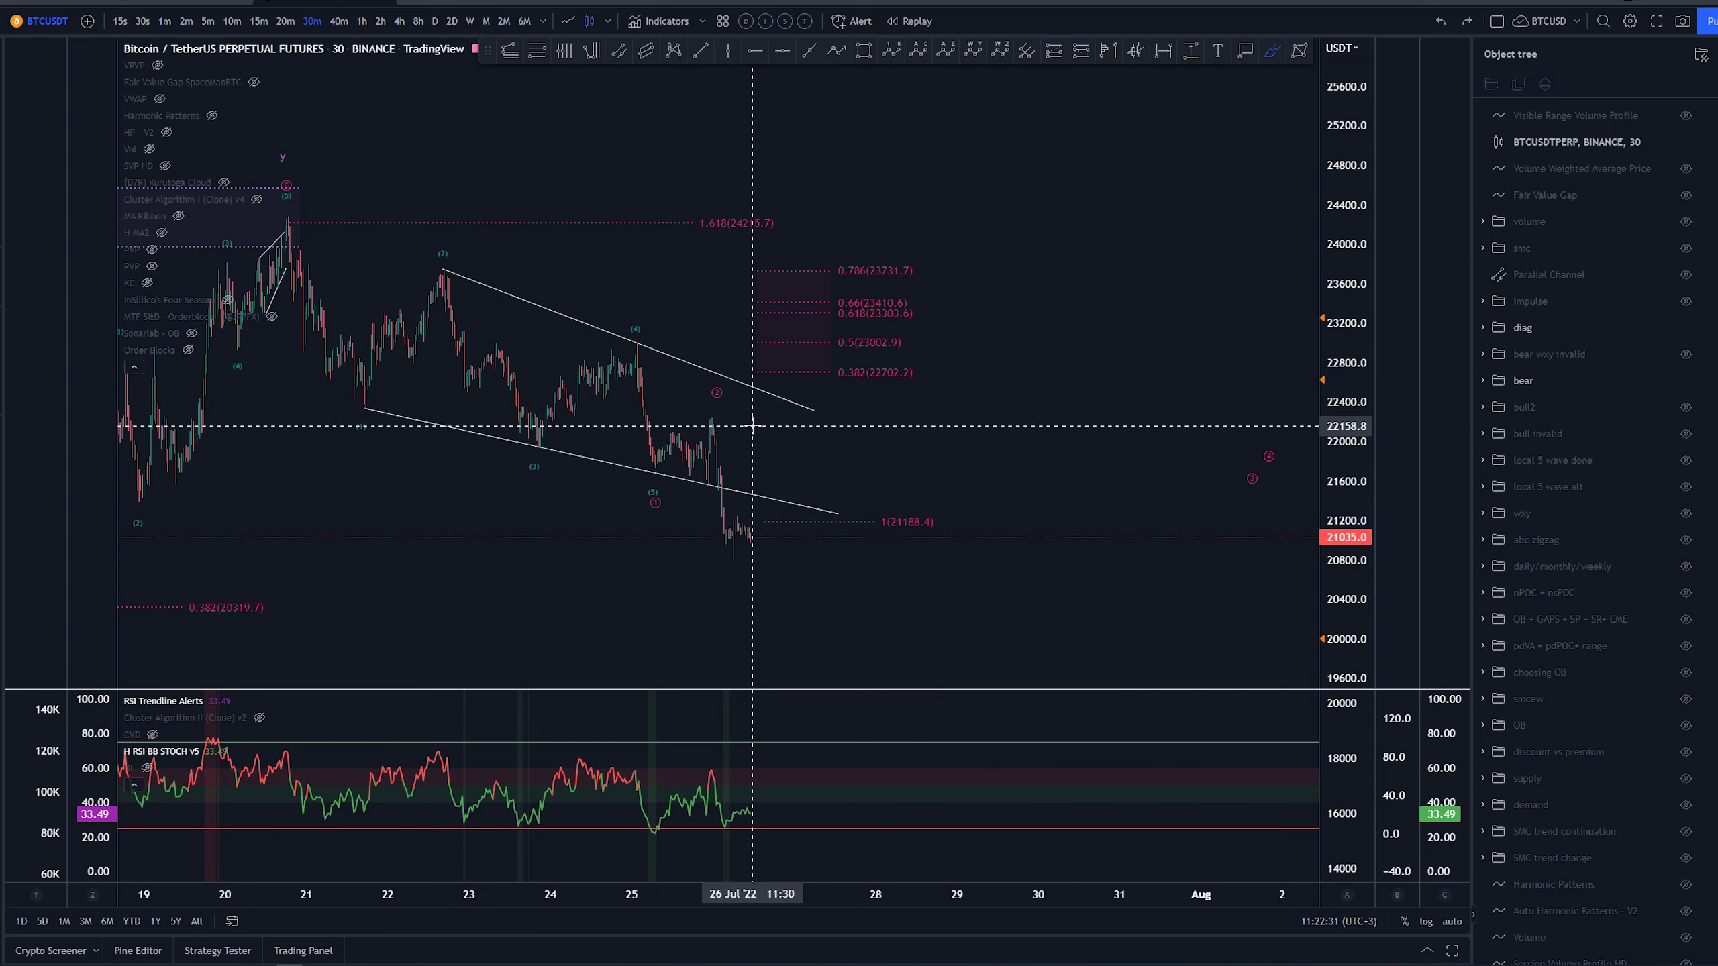
Enable the 0.236 level in the settings of the Fib Retracement above the circled 2 label.
scroll(752, 425, "down", 3)
left_click(944, 378)
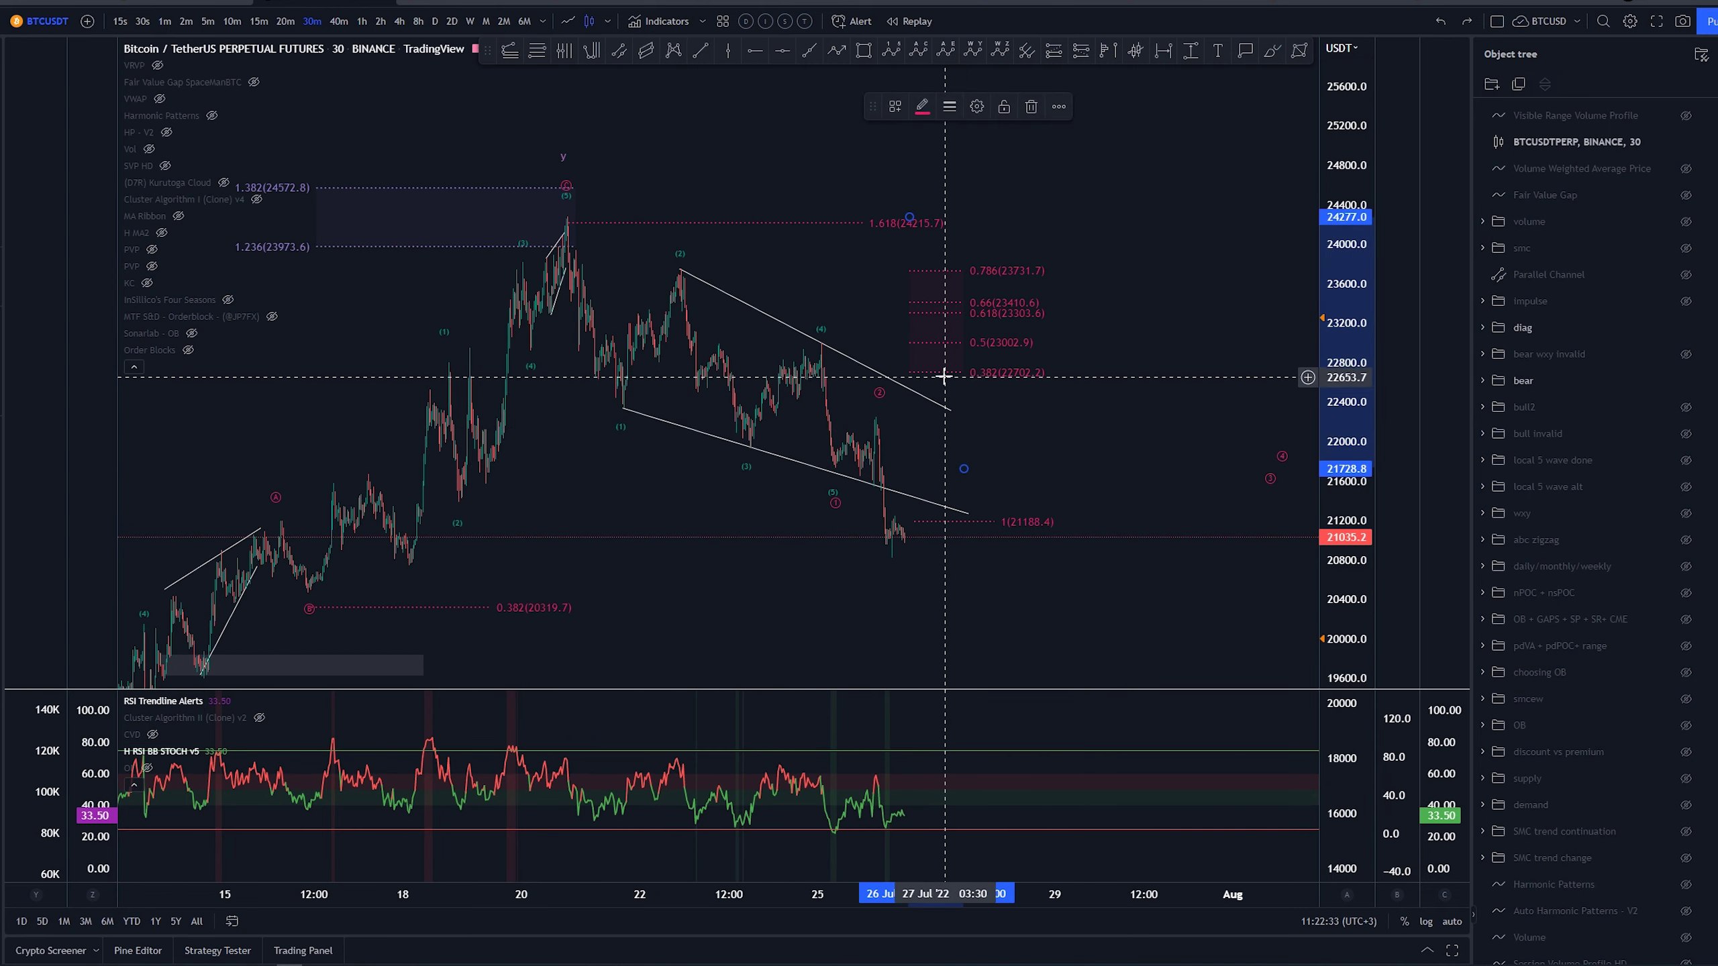
double_click(940, 373)
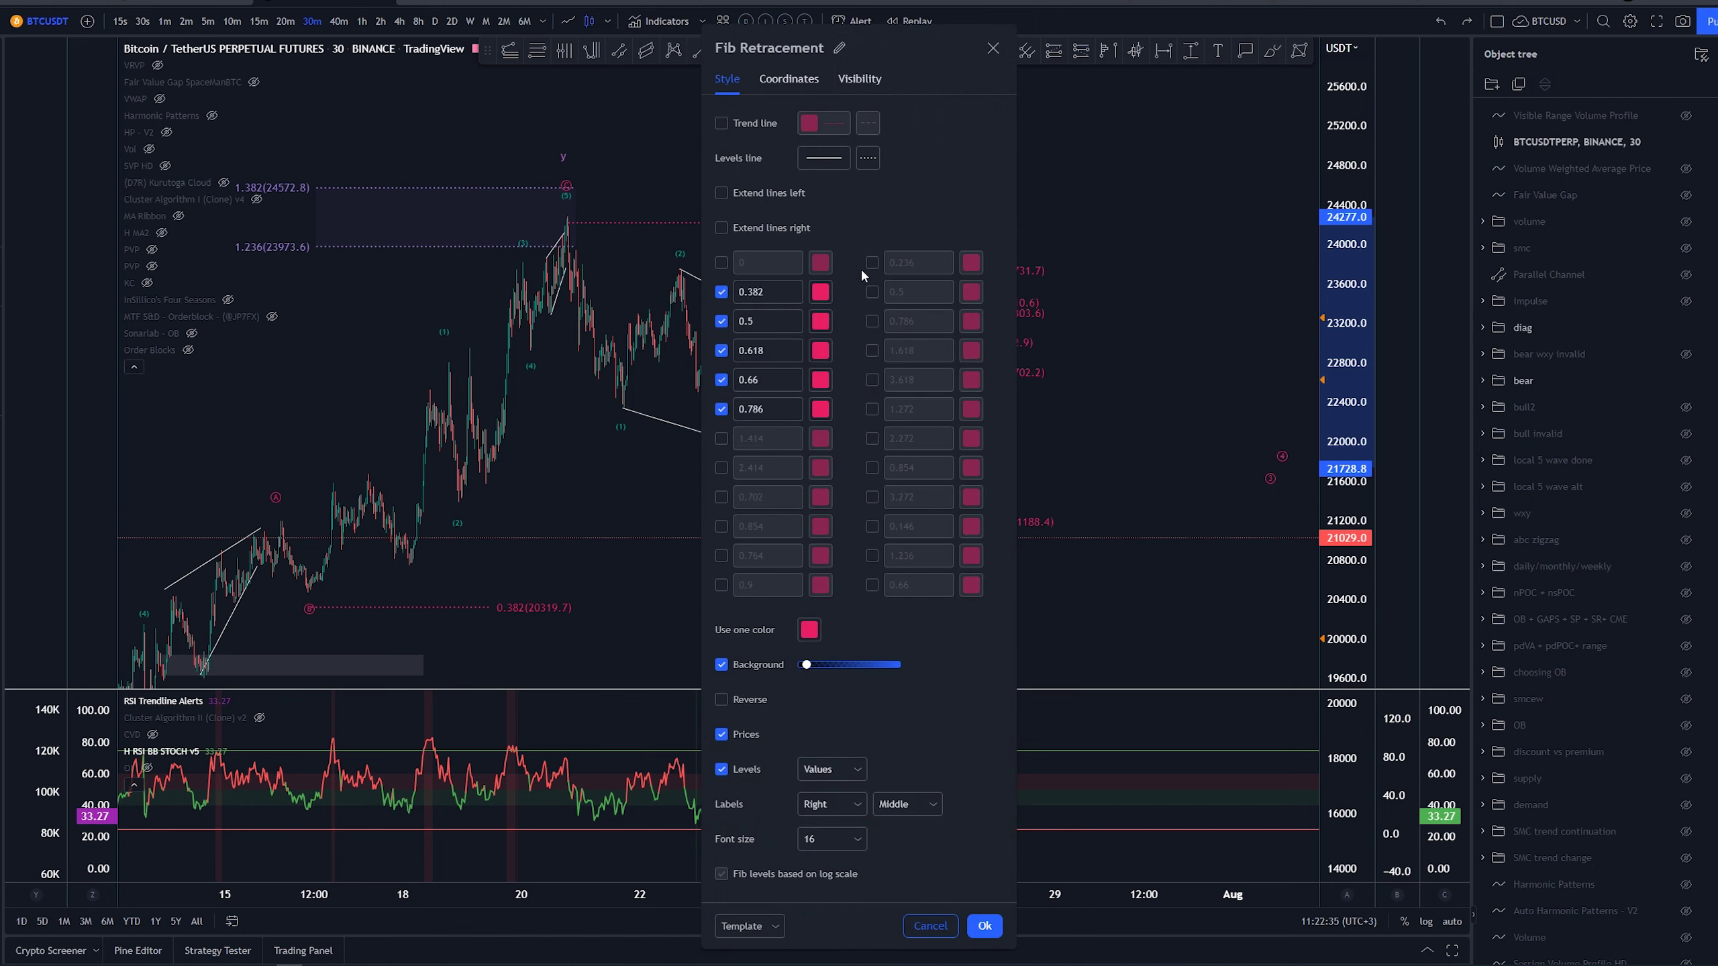
left_click_drag(937, 52, 458, 55)
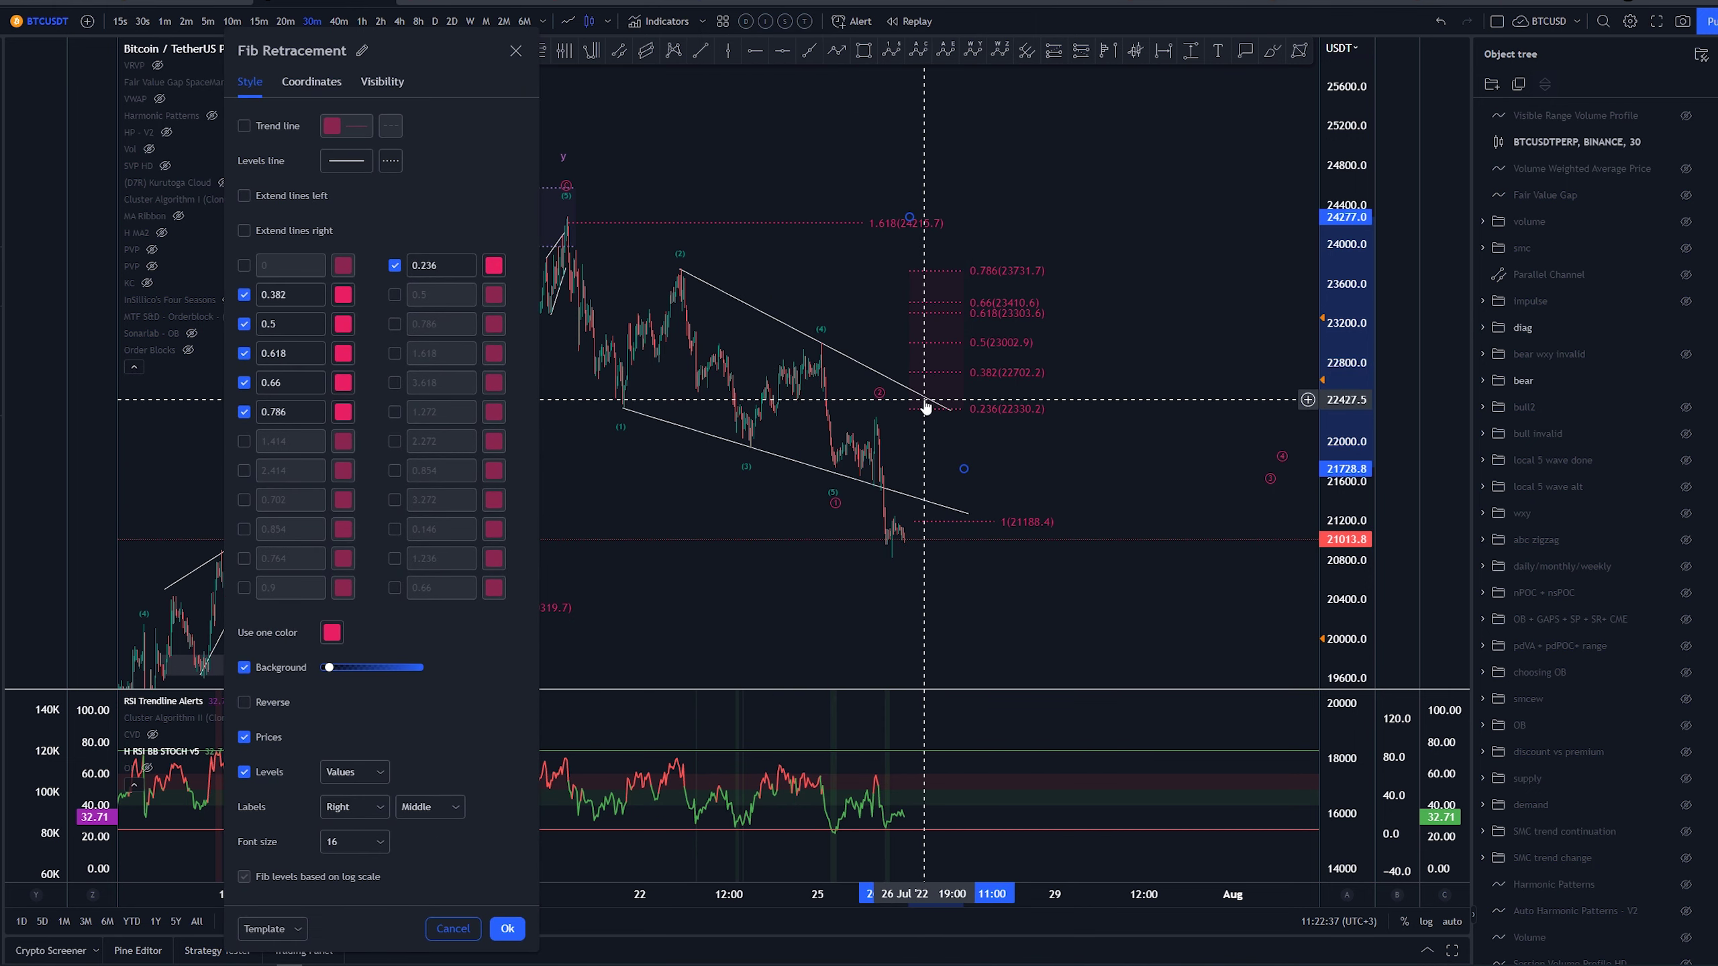
left_click(514, 53)
Trace the diagonal decline from the y high and the bounce to circled 2 with the Brush, undoing the stroke.
left_click_drag(1126, 407, 974, 391)
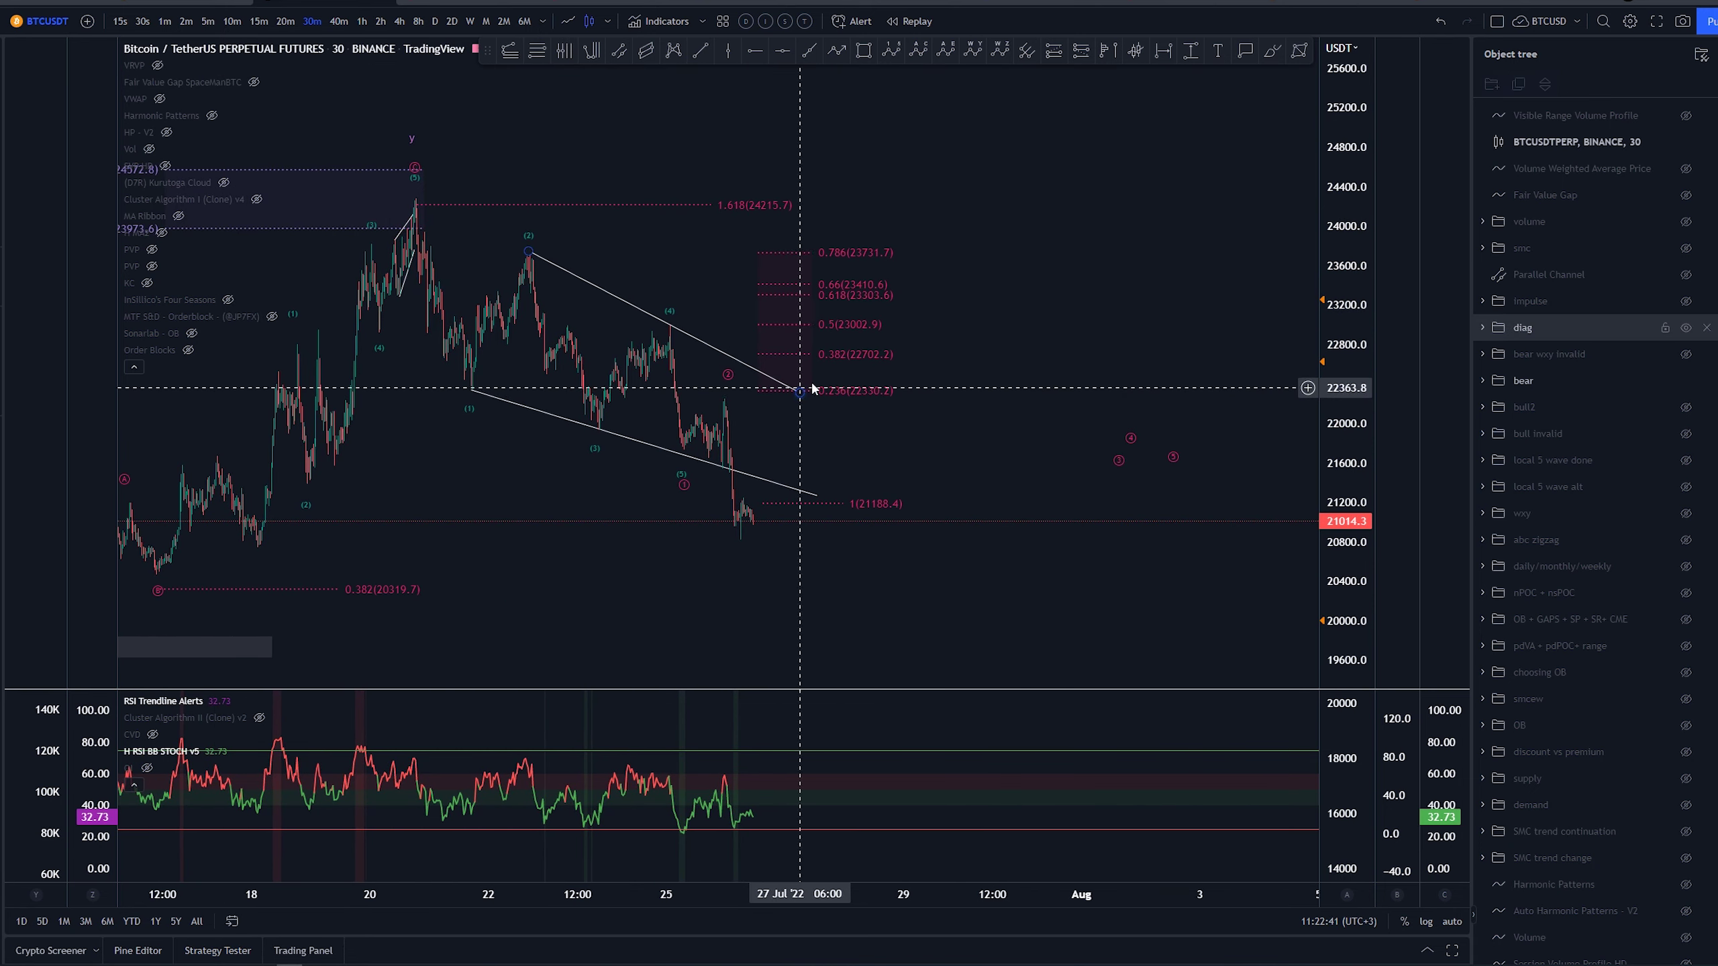
mouse_move(416, 203)
left_mouse_down()
mouse_move(671, 478)
mouse_move(721, 407)
mouse_move(727, 353)
left_mouse_up()
key("ctrl+z")
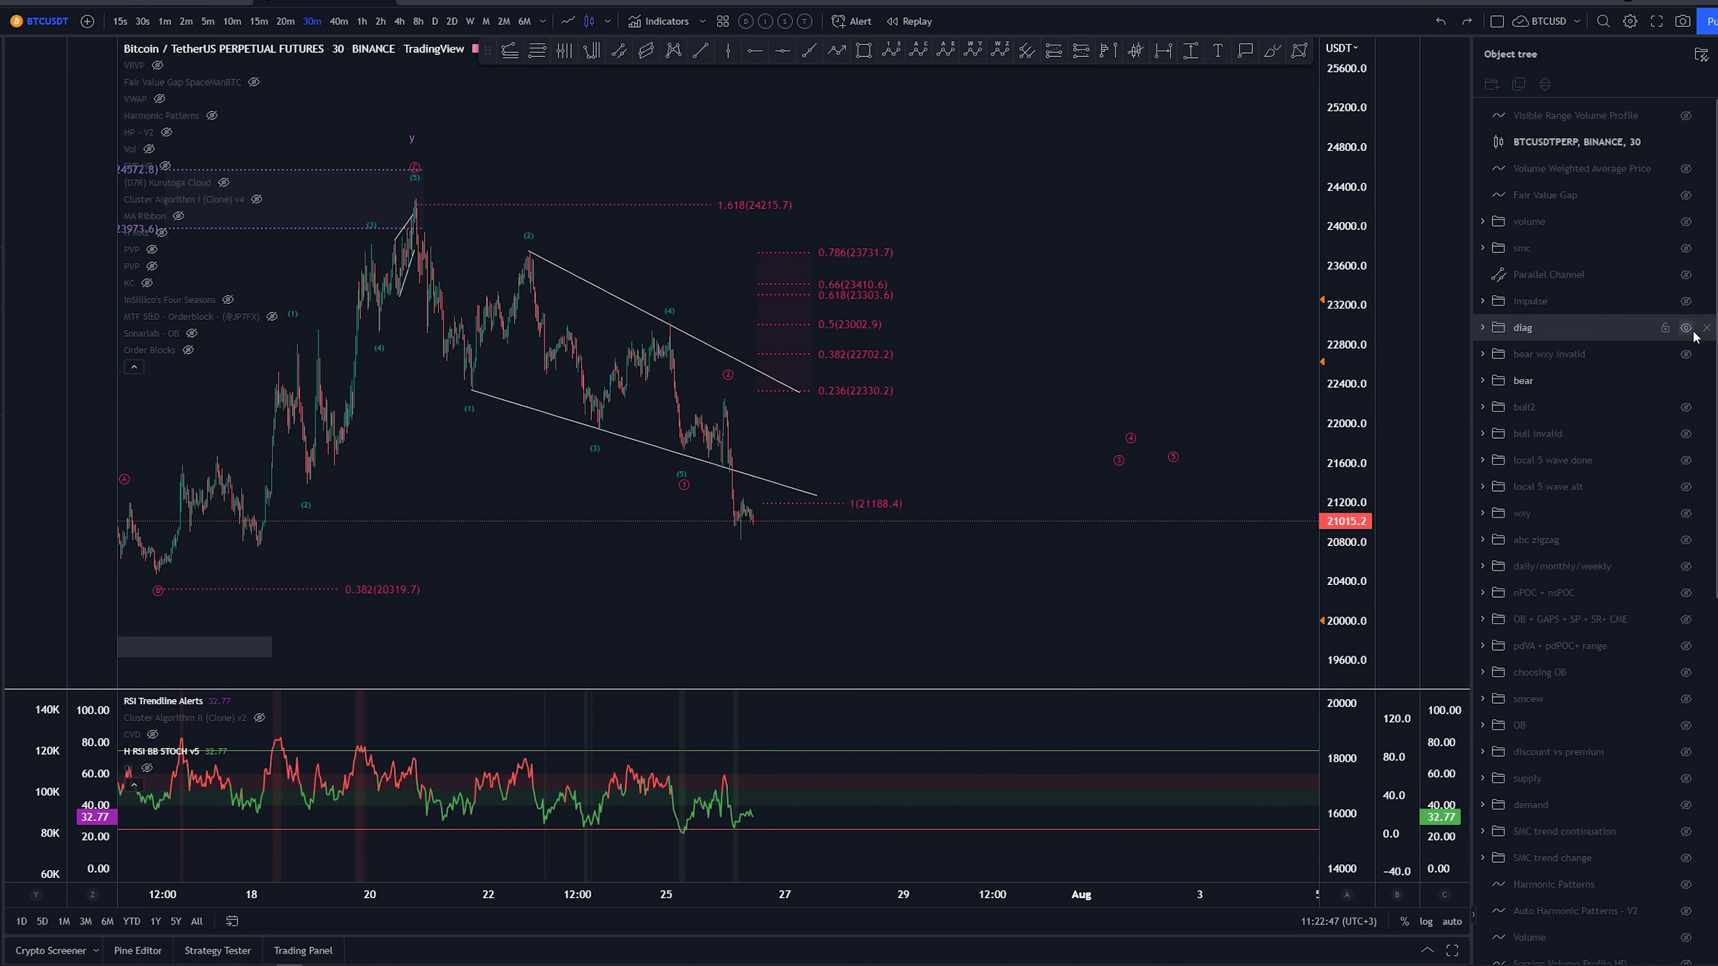
Hide the diag drawing group and show the impulse group on the chart.
left_click(1686, 328)
left_click(1686, 302)
scroll(981, 440, "up", 3)
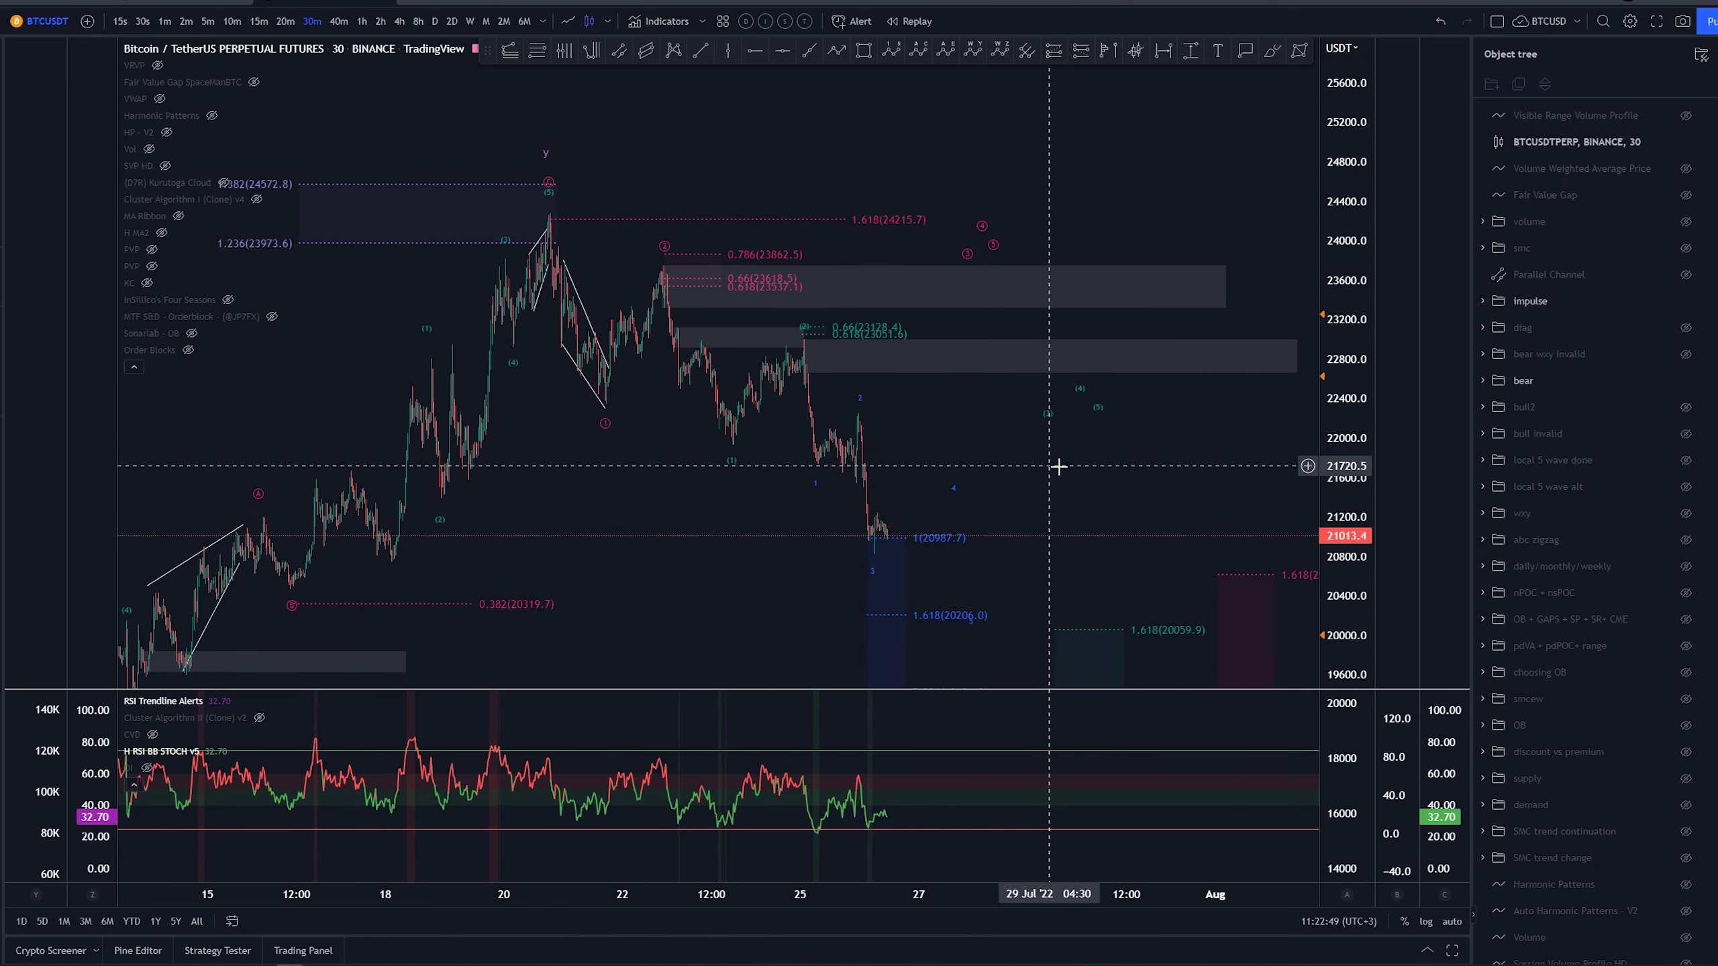
left_click_drag(1136, 500, 1144, 502)
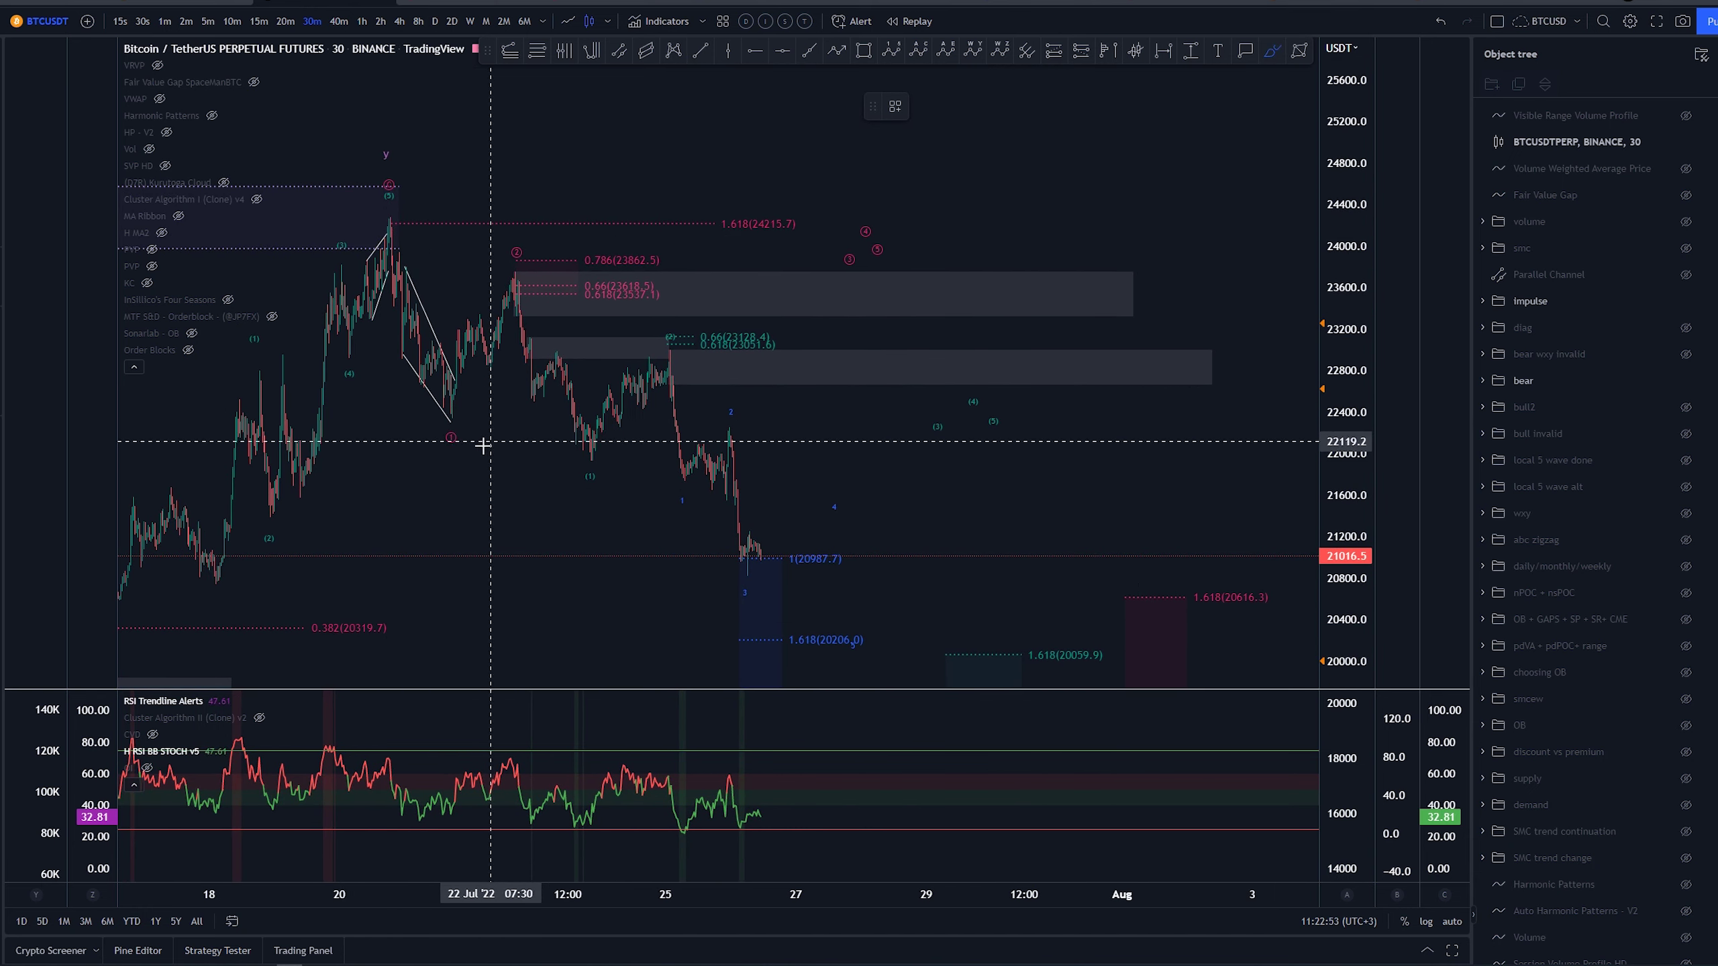
Mark the small diagonal below the y high and trace its waves down toward circled 1 with the Brush, removing the strokes.
left_click_drag(443, 360, 420, 387)
key("Delete")
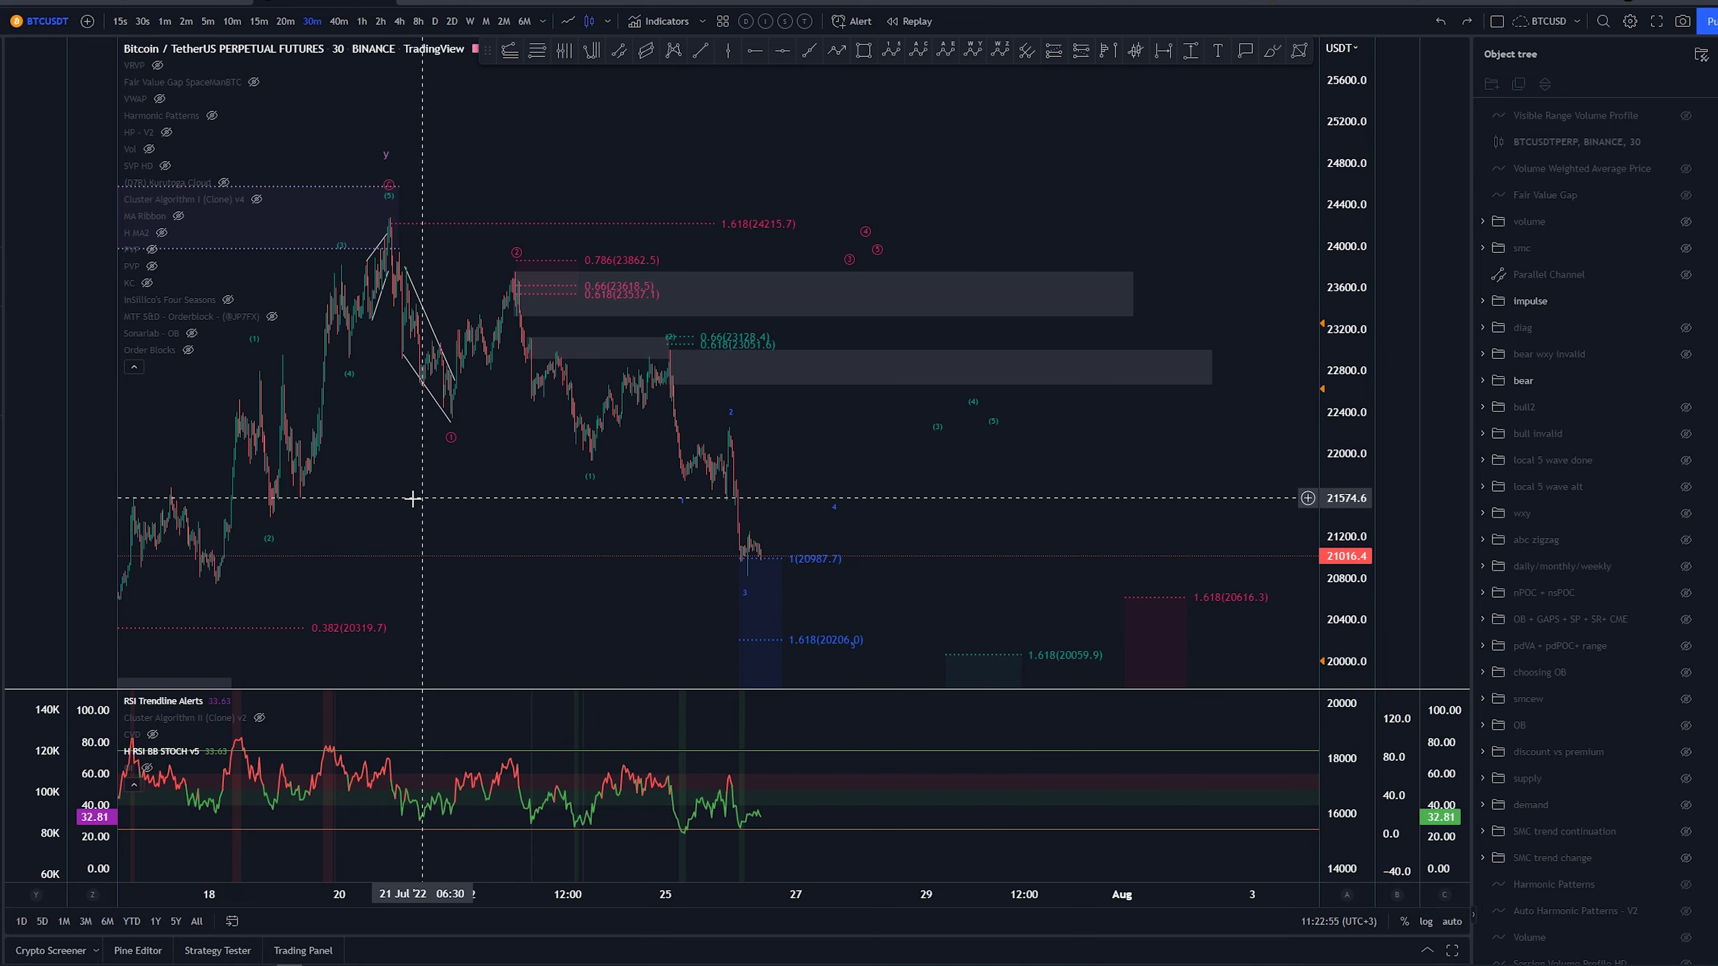
scroll(455, 507, "up", 2)
left_click_drag(455, 506, 847, 524)
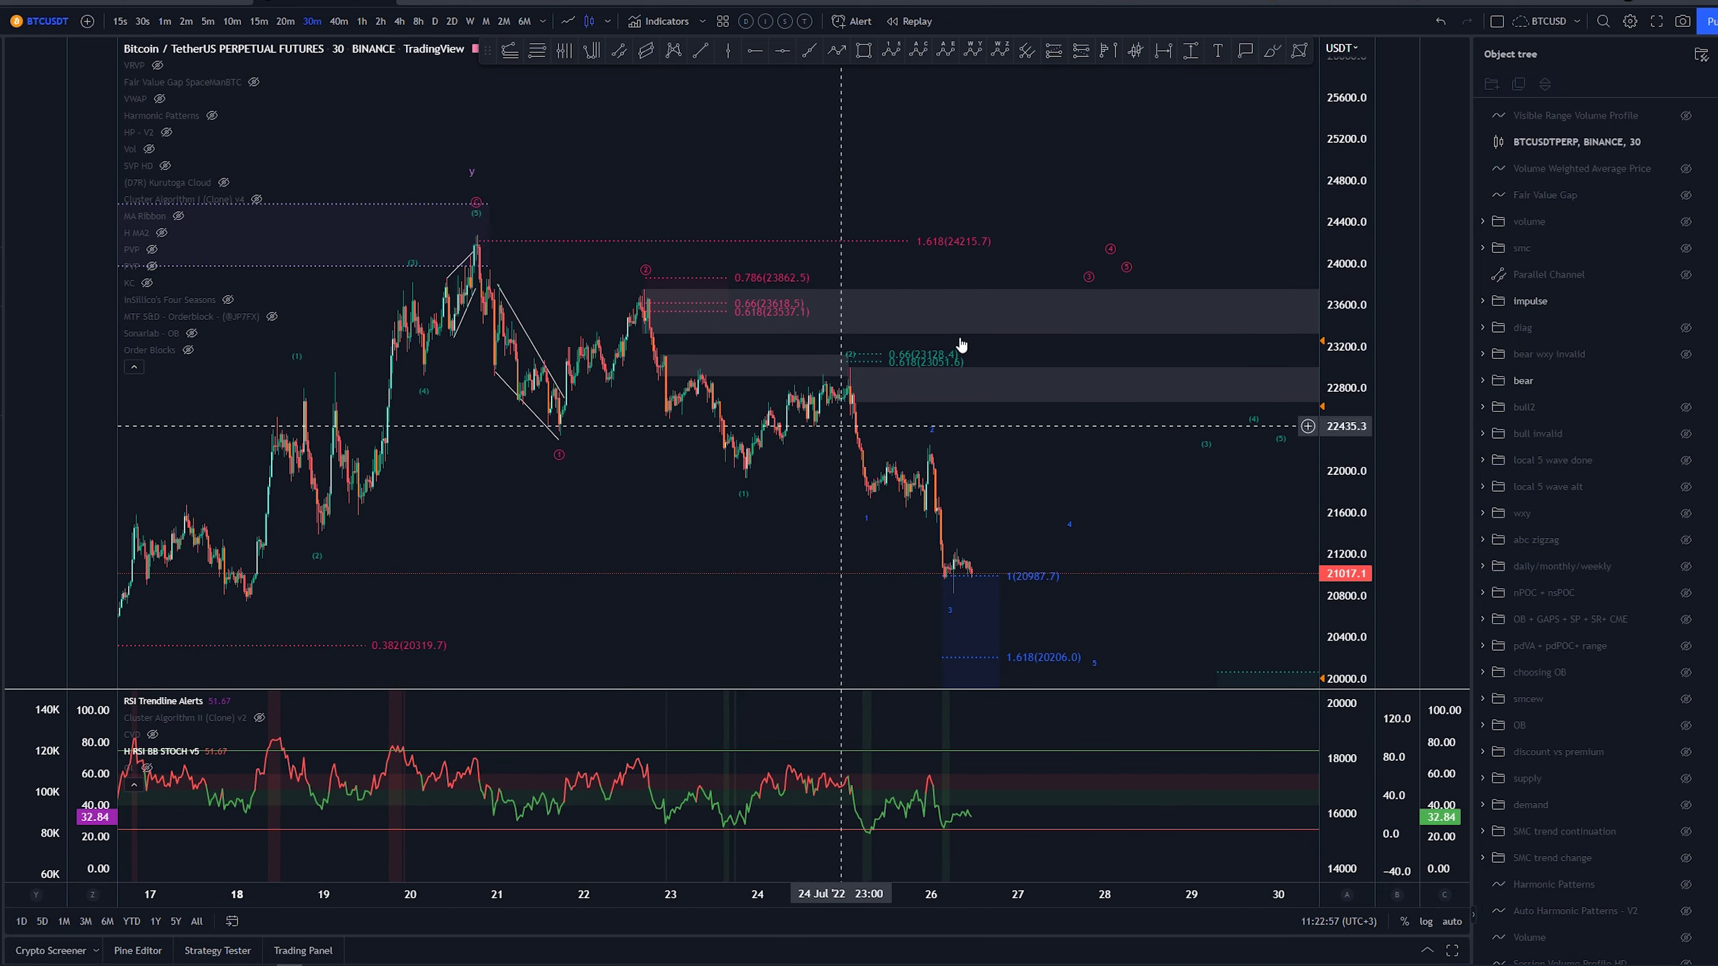
mouse_move(471, 247)
left_mouse_down()
mouse_move(496, 361)
mouse_move(502, 280)
left_mouse_up()
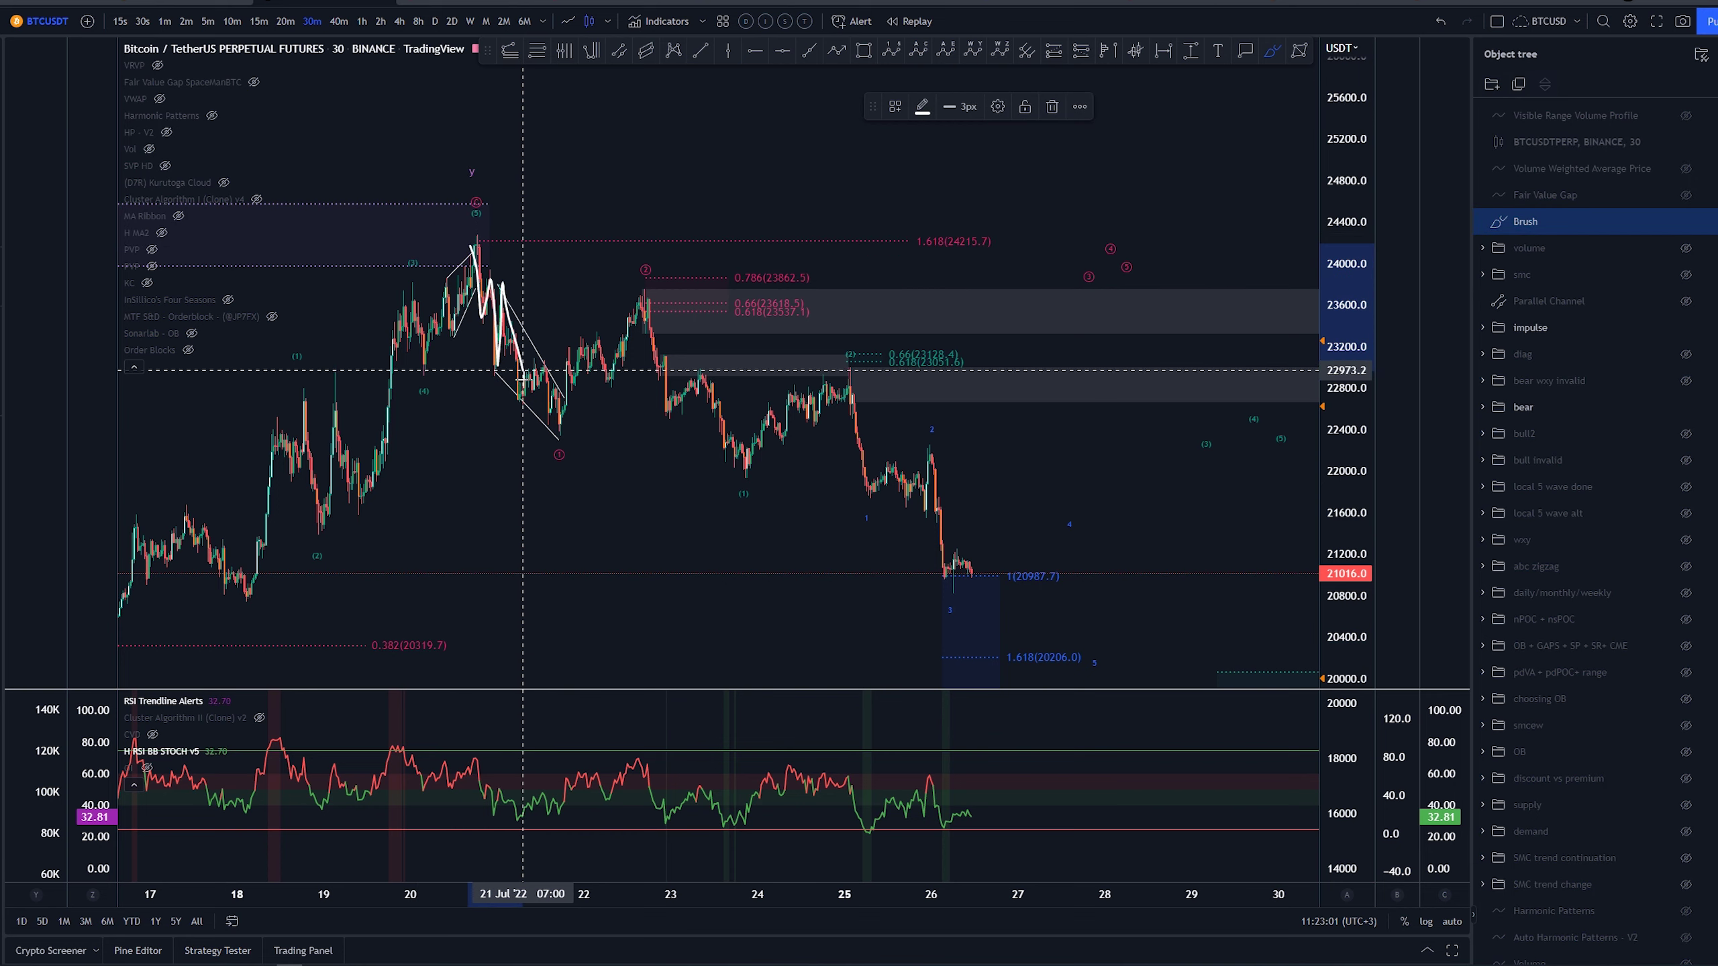
mouse_move(523, 370)
left_mouse_down()
mouse_move(546, 365)
mouse_move(488, 291)
mouse_move(515, 300)
left_mouse_up()
key("ctrl+z")
key("ctrl+z")
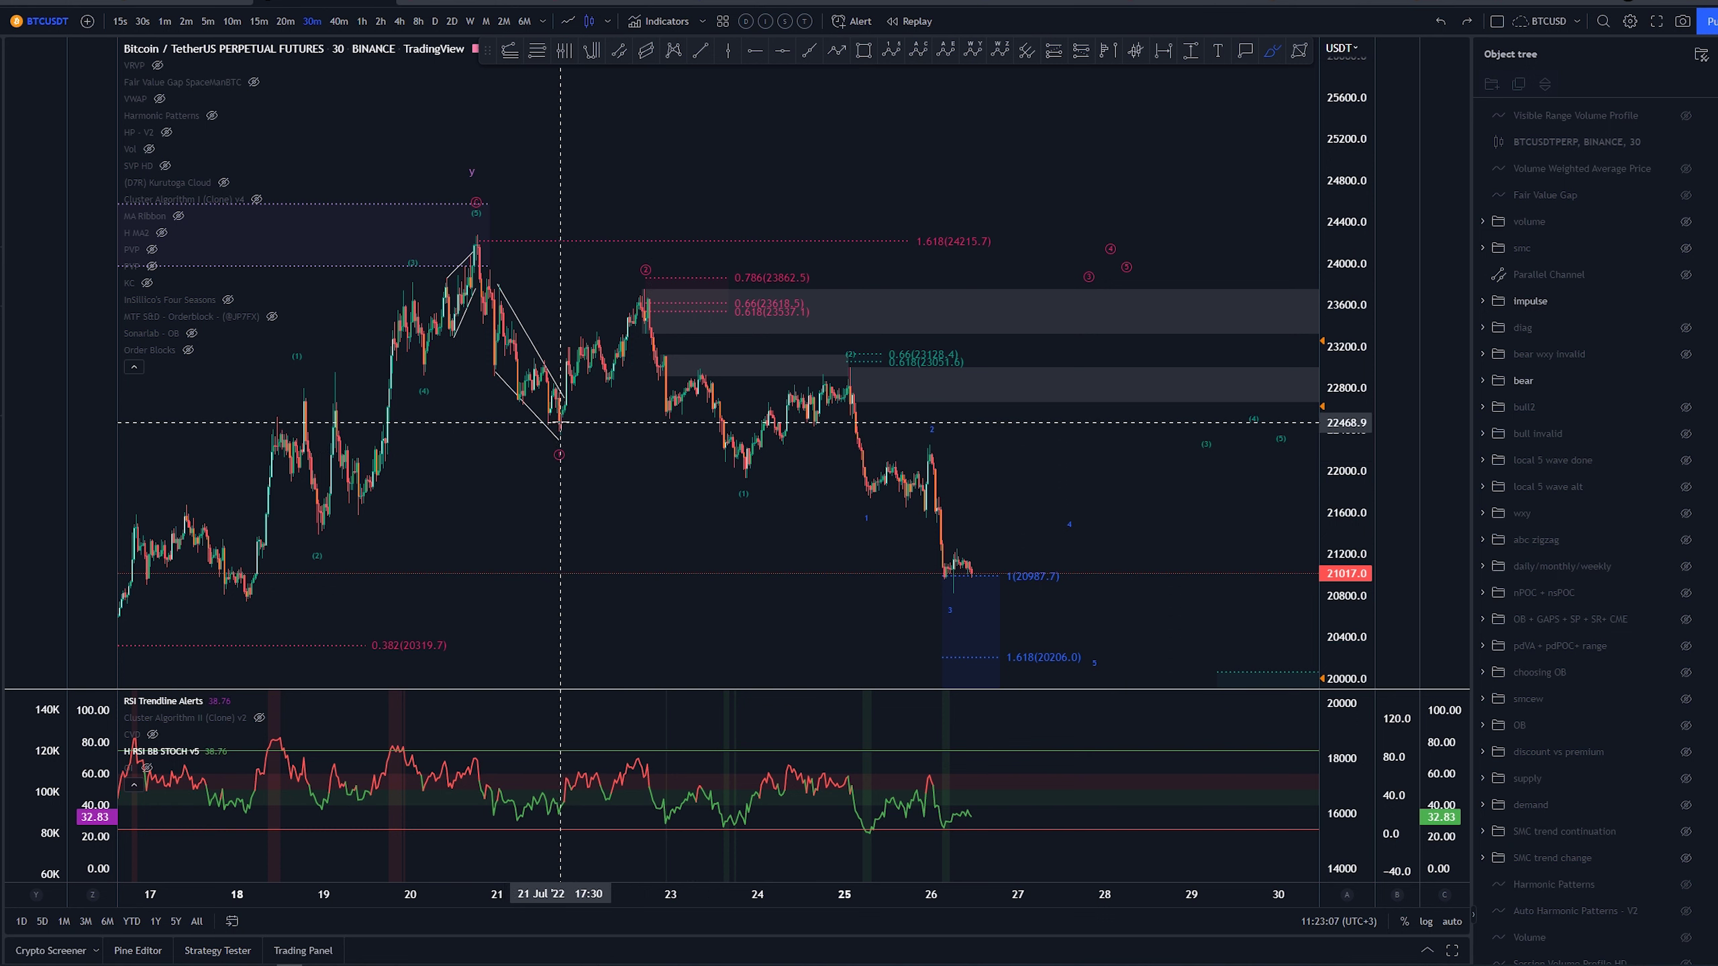
Trace the rise from the circled 1 low to the circled 2 high with the Brush, undoing the strokes.
mouse_move(559, 440)
left_mouse_down()
mouse_move(569, 335)
mouse_move(621, 386)
mouse_move(648, 284)
mouse_move(630, 269)
left_mouse_up()
key("ctrl+z")
key("ctrl+z")
key("Escape")
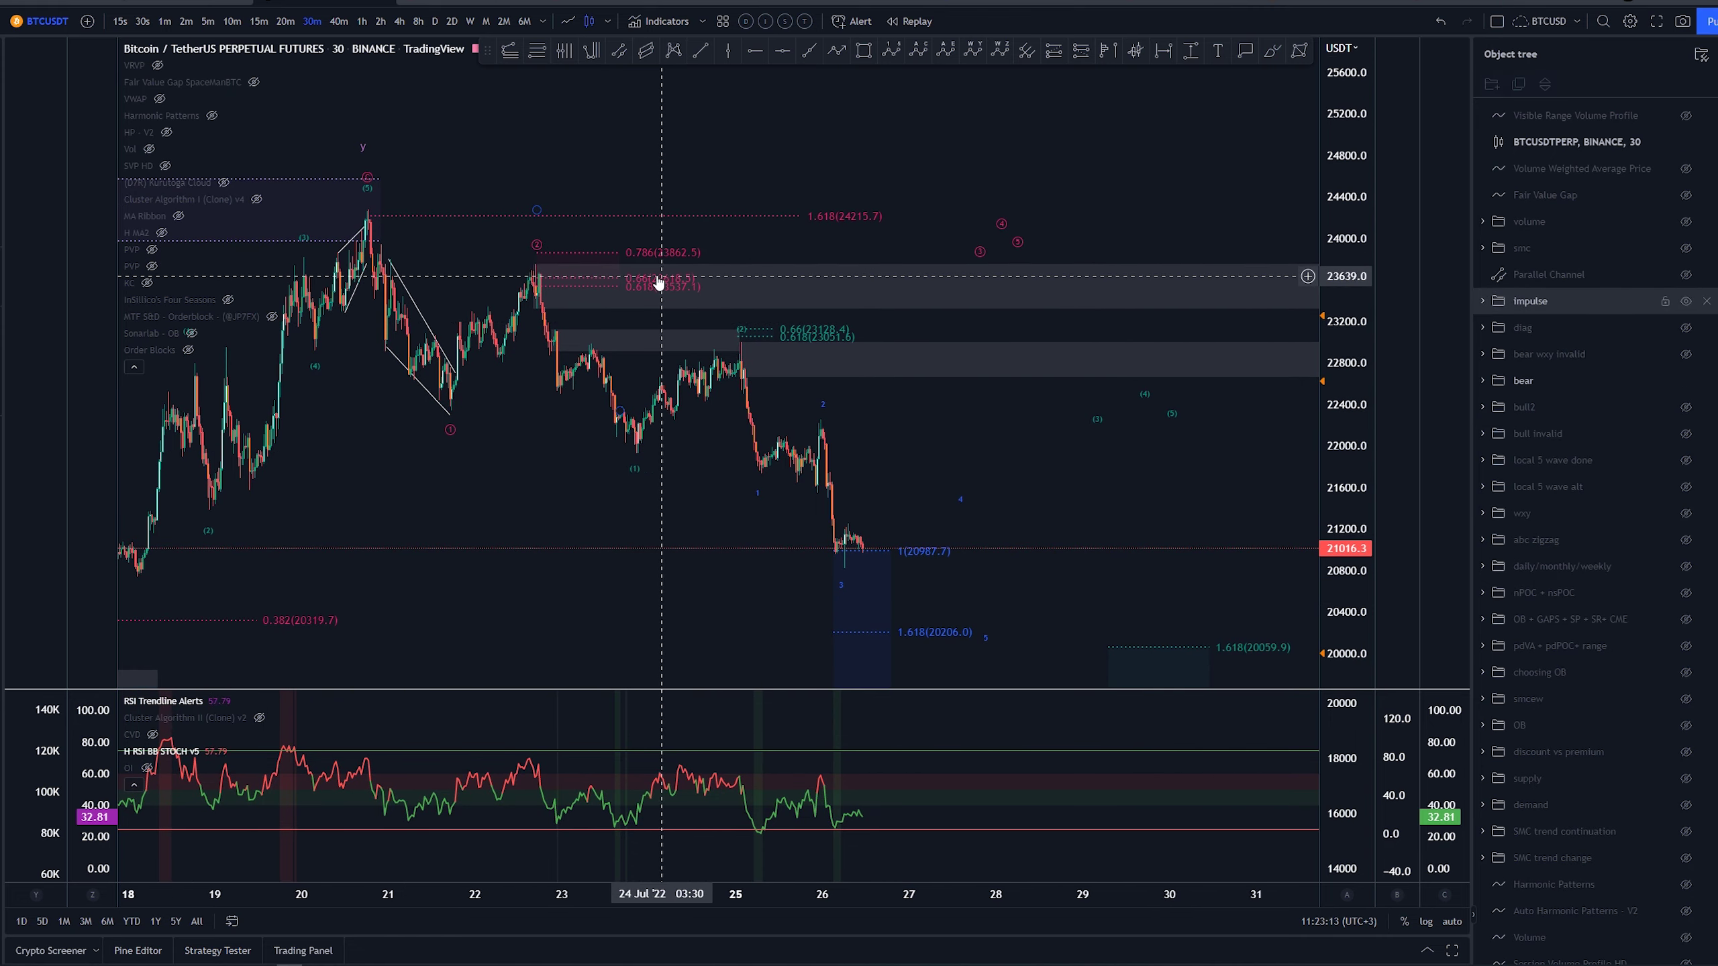
Trace the first down, up and down moves from the circled 2 high with the Brush, undoing the stroke.
left_click_drag(784, 243, 702, 225)
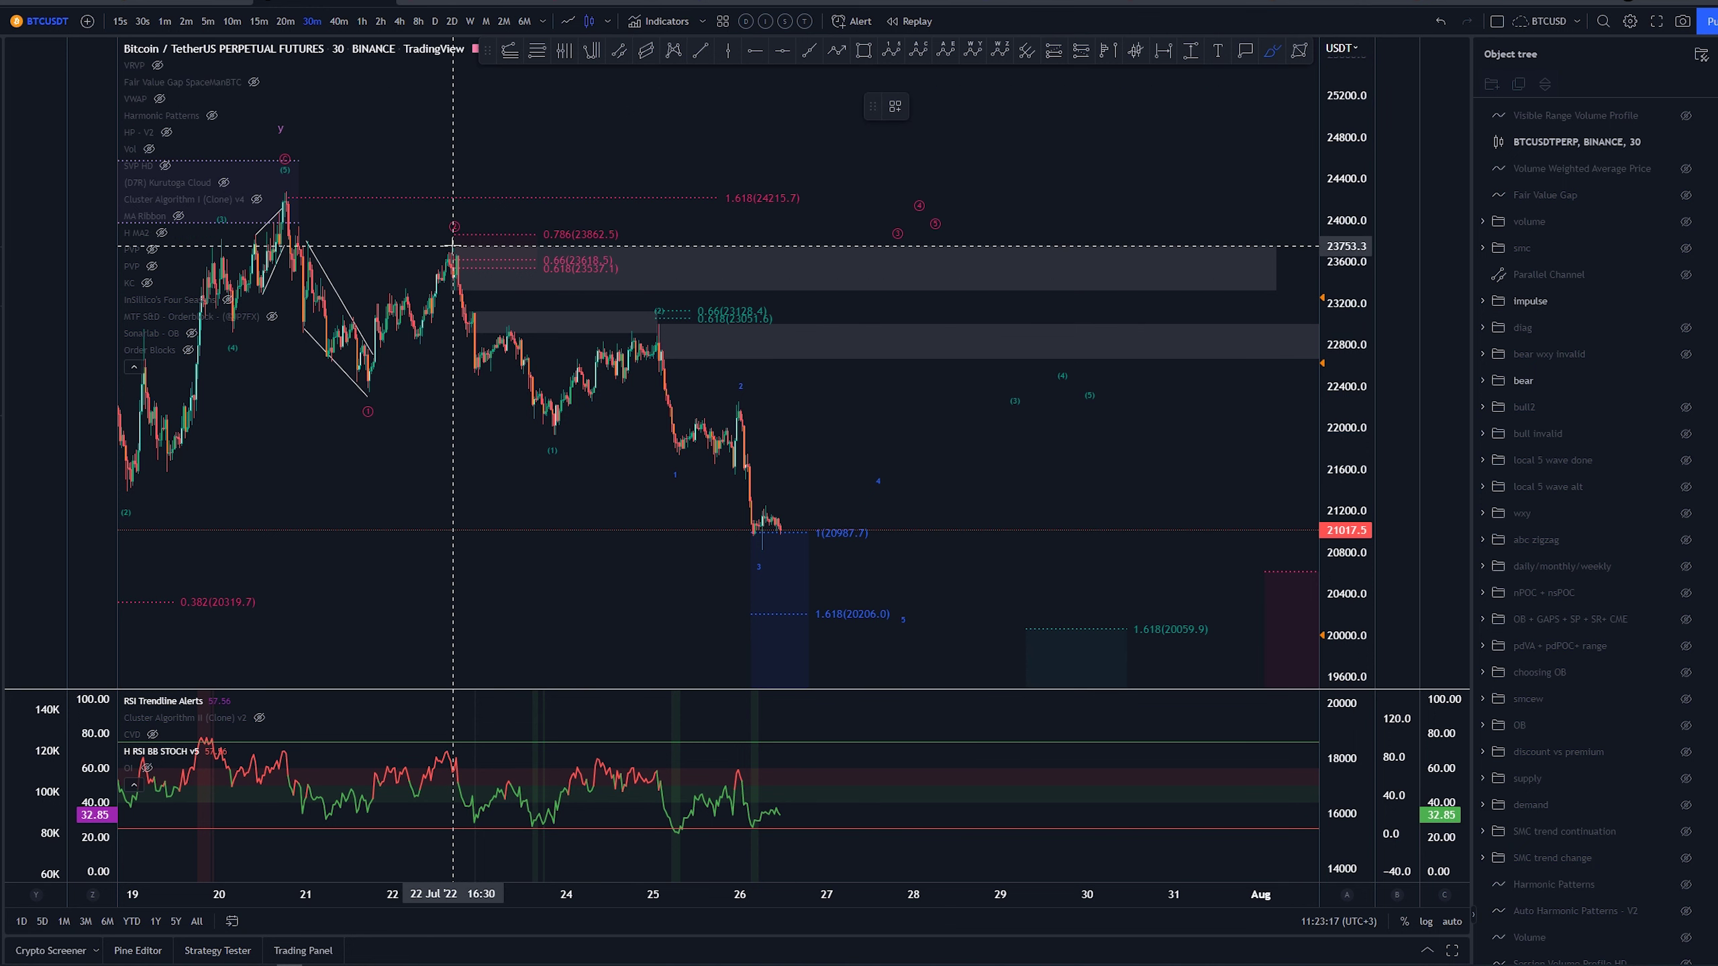
mouse_move(454, 241)
left_mouse_down()
mouse_move(463, 334)
mouse_move(479, 308)
left_mouse_up()
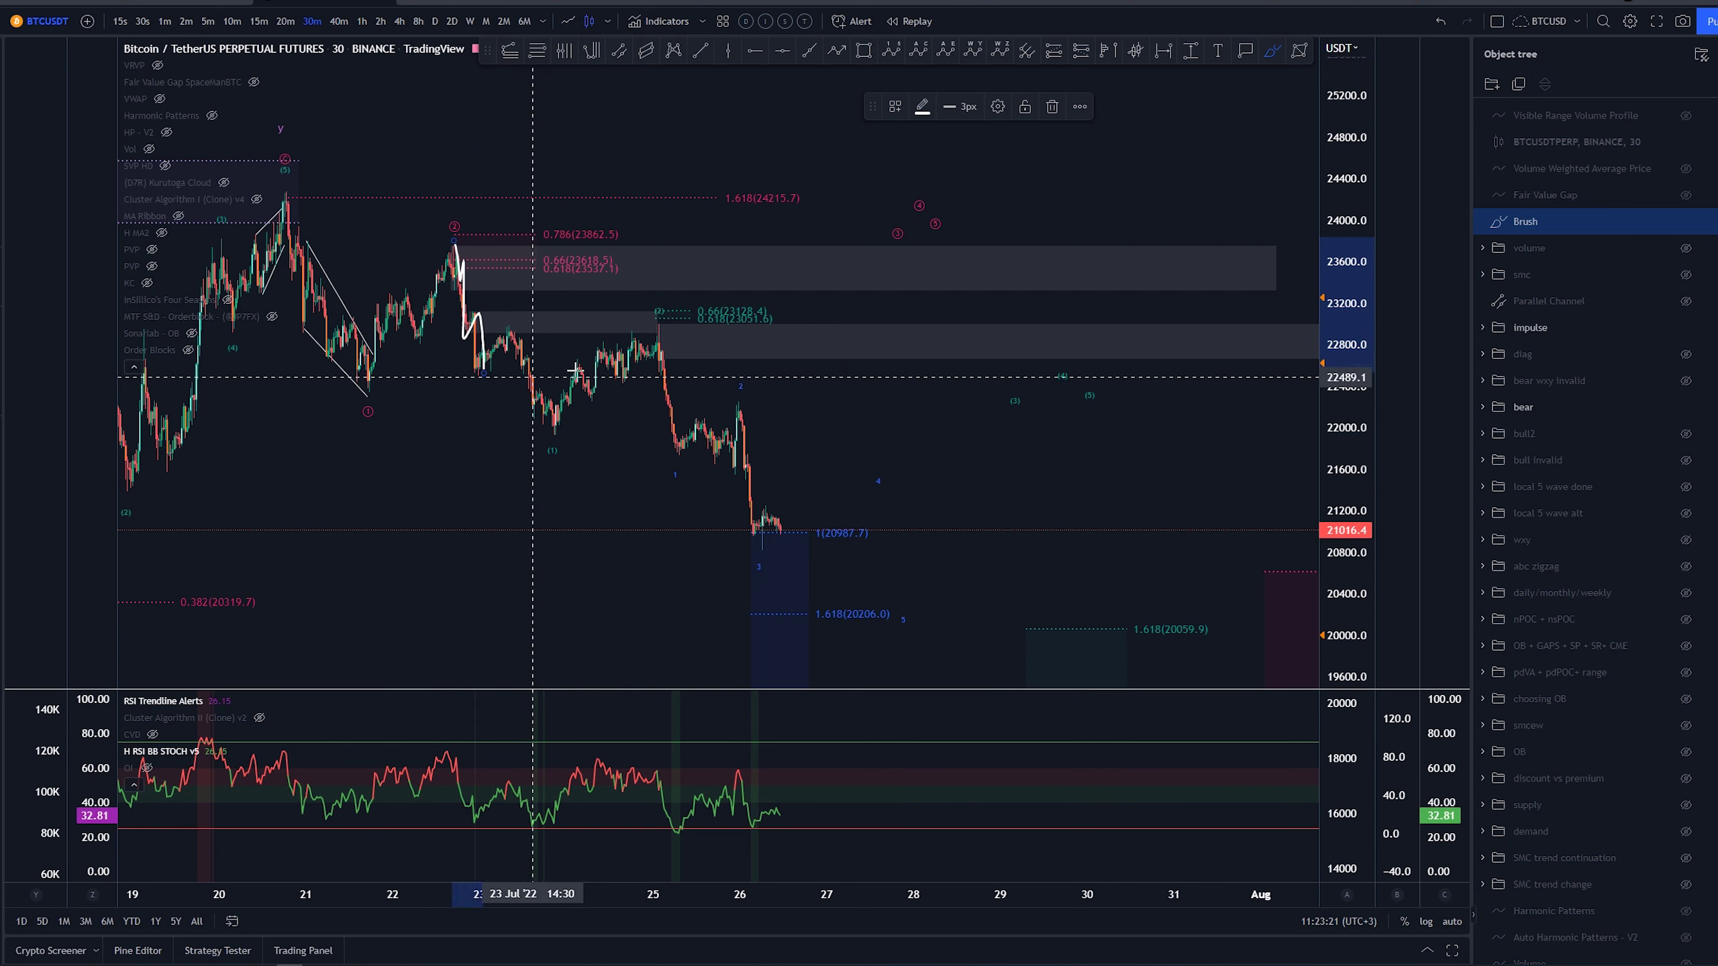
key("ctrl+z")
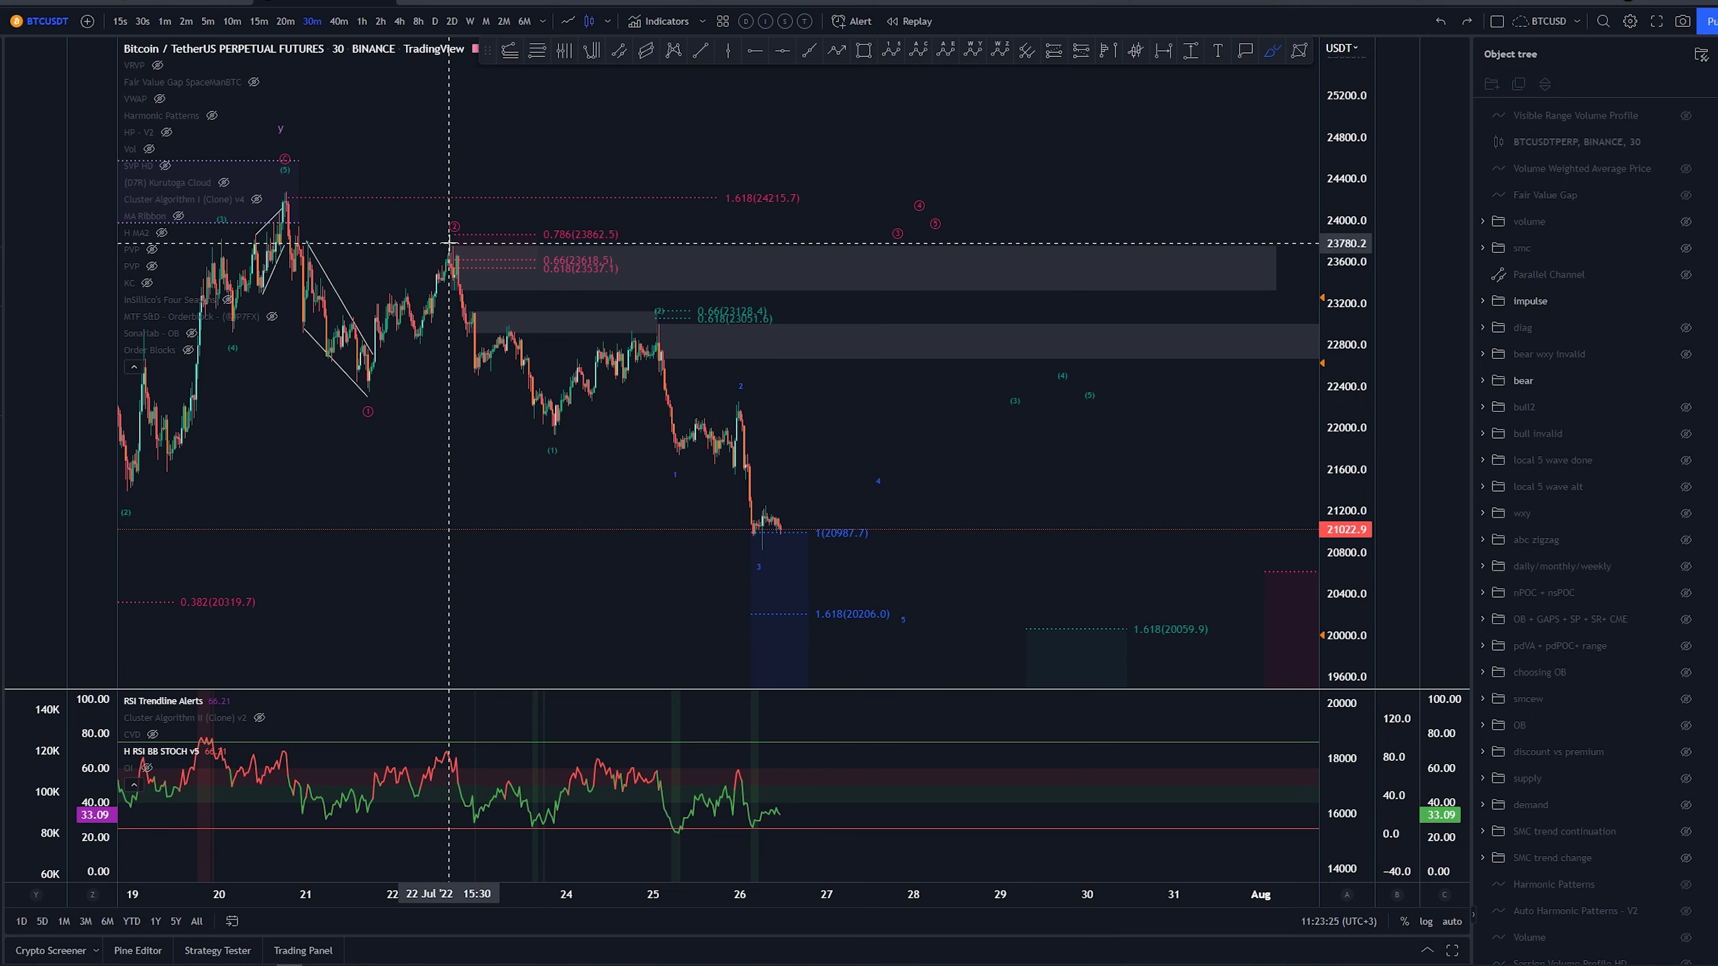
Trace the decline from the circled 2 high and circle the green (1) low with the Brush, undoing the strokes.
scroll(442, 264, "down", 2)
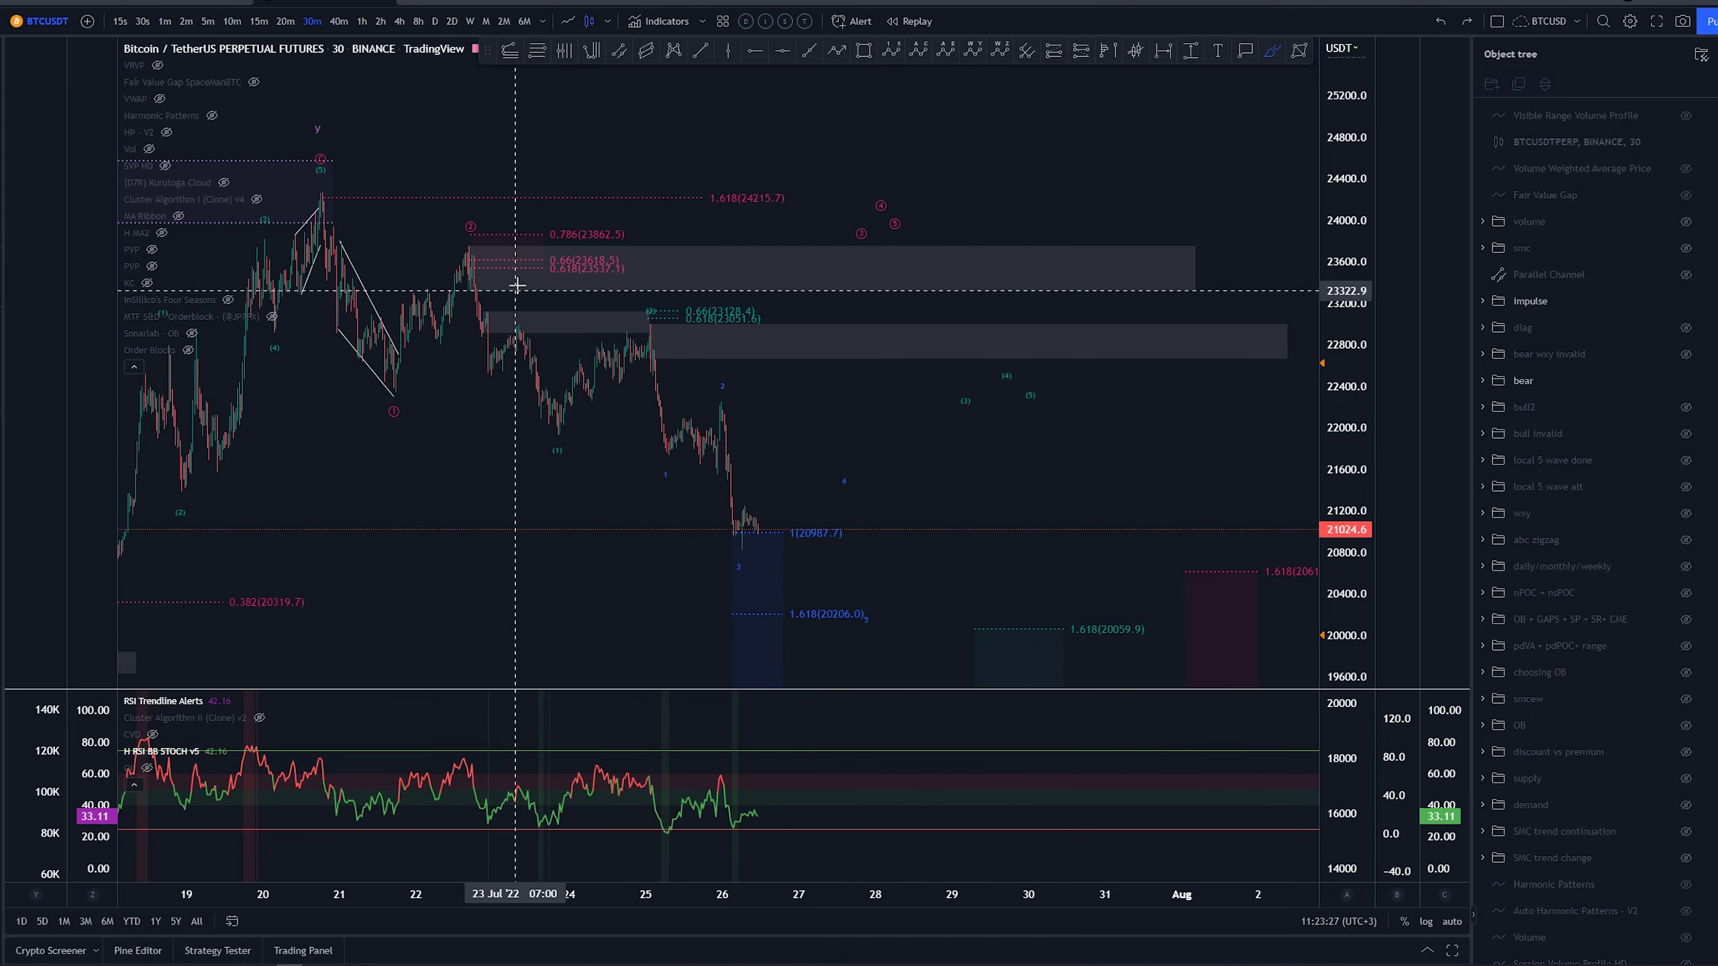
scroll(478, 288, "up", 2)
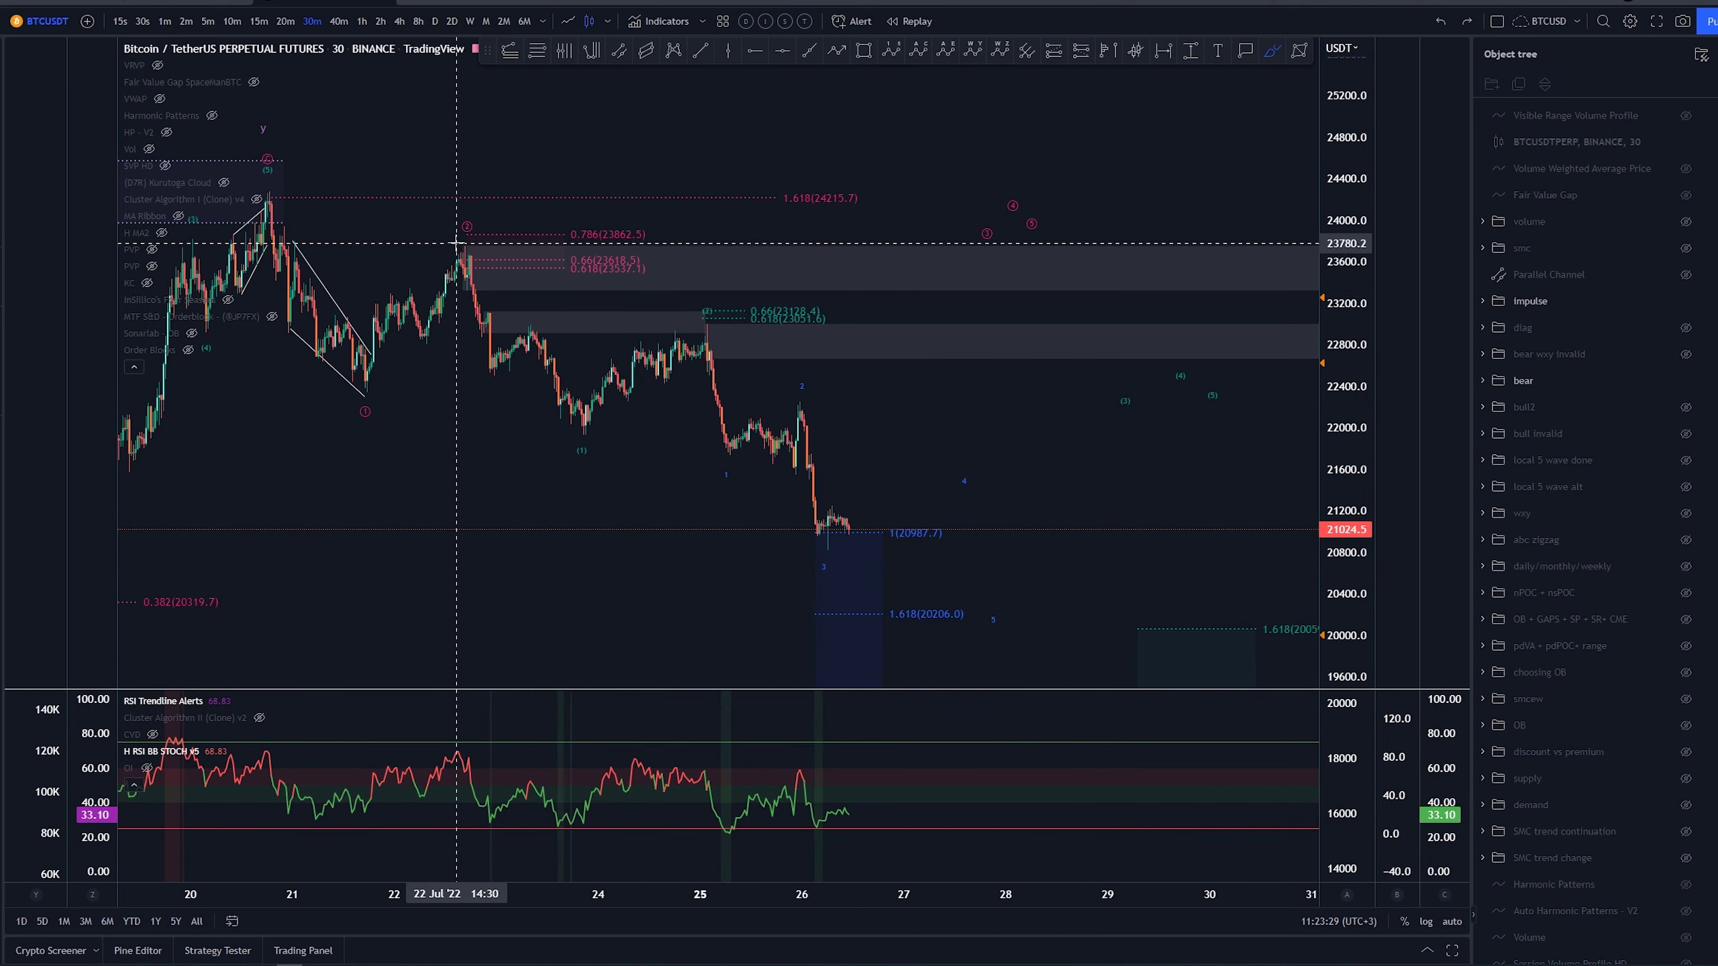
left_click_drag(457, 245, 471, 257)
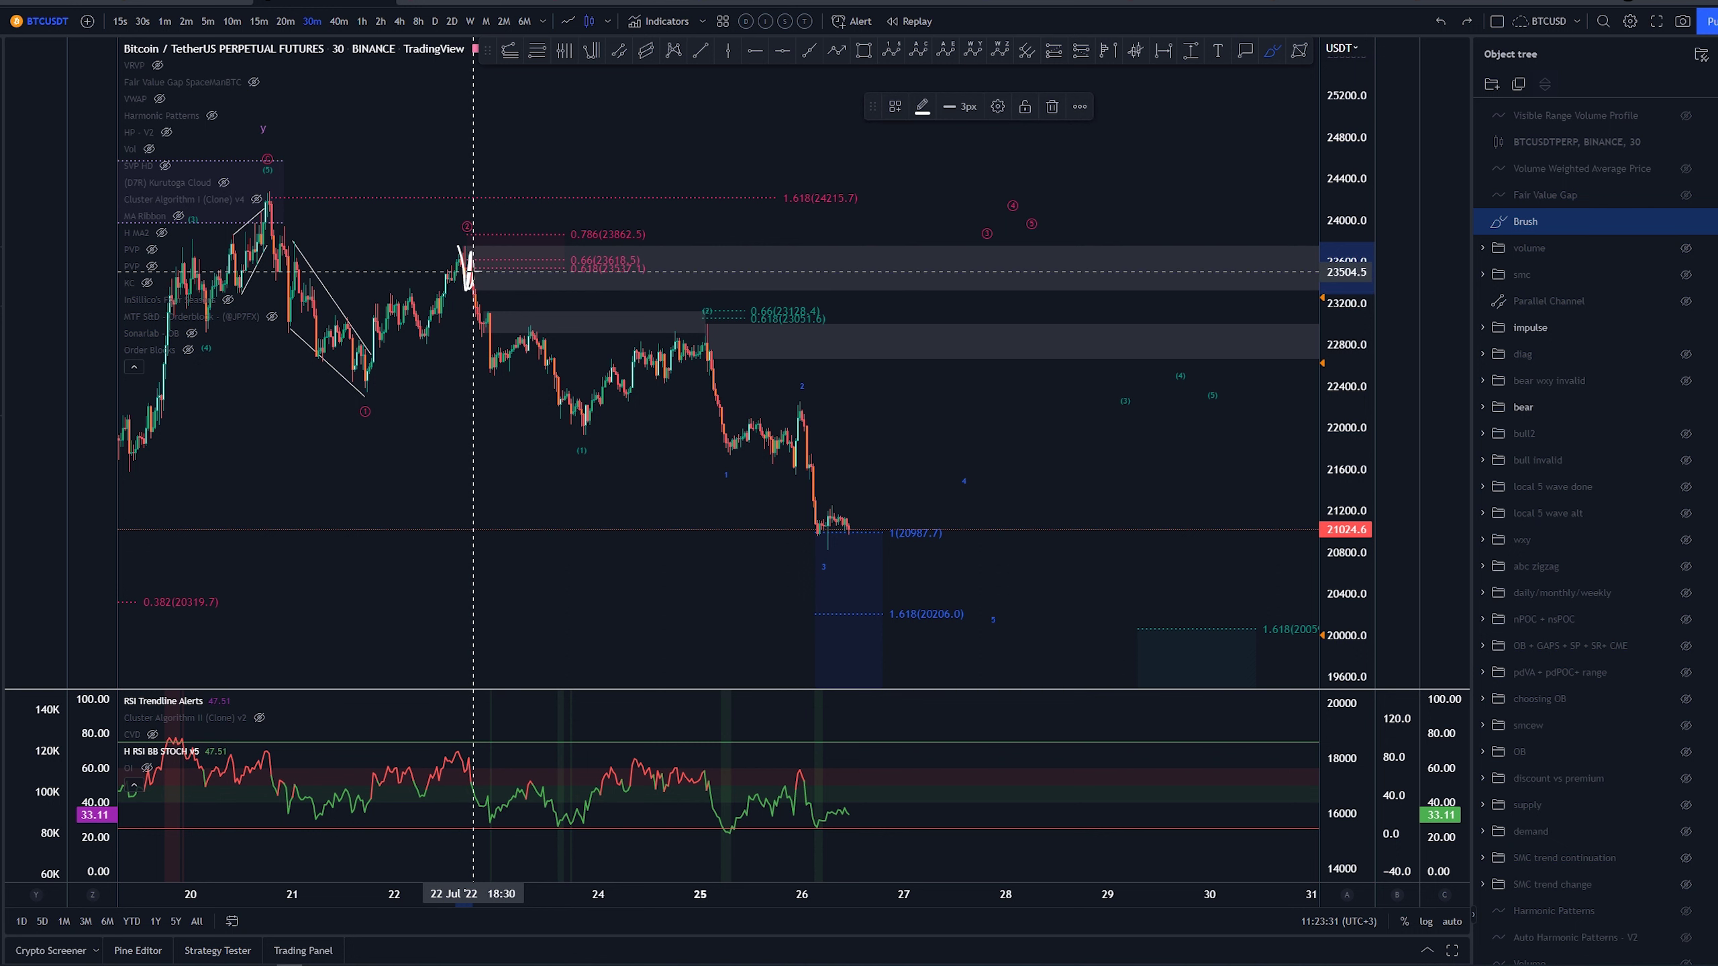
mouse_move(492, 330)
left_mouse_down()
mouse_move(492, 370)
mouse_move(571, 441)
left_mouse_up()
key("ctrl+z")
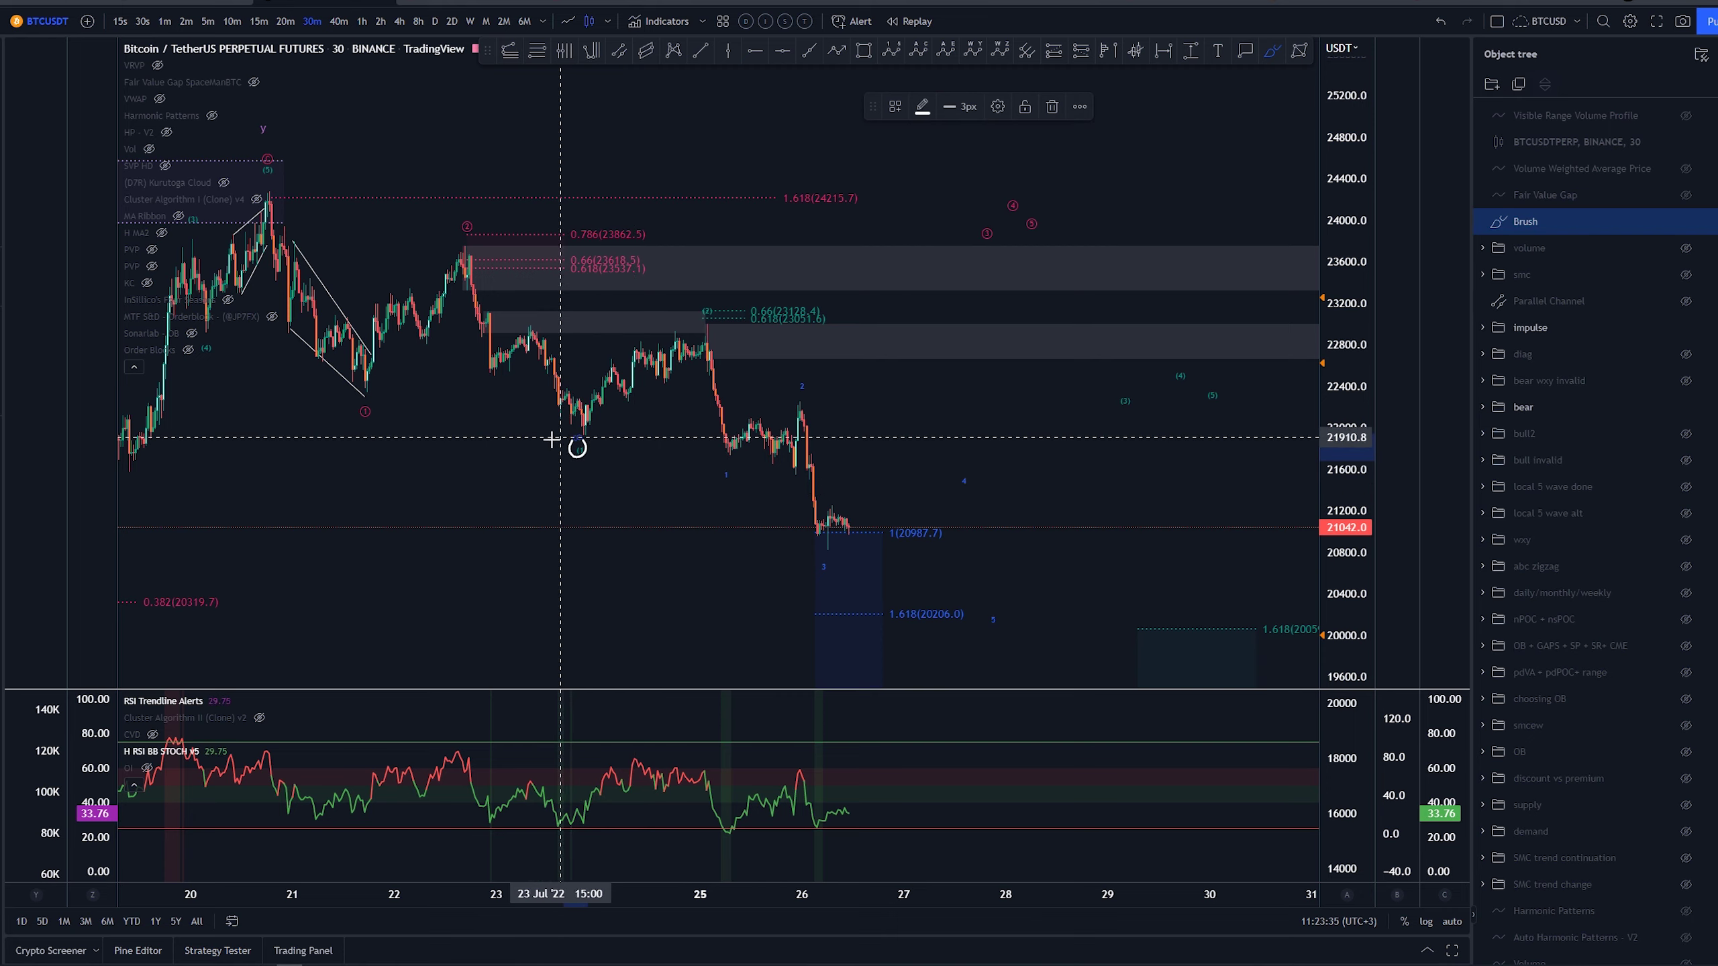
key("ctrl+z")
scroll(621, 461, "down", 3)
left_click_drag(698, 476, 467, 468)
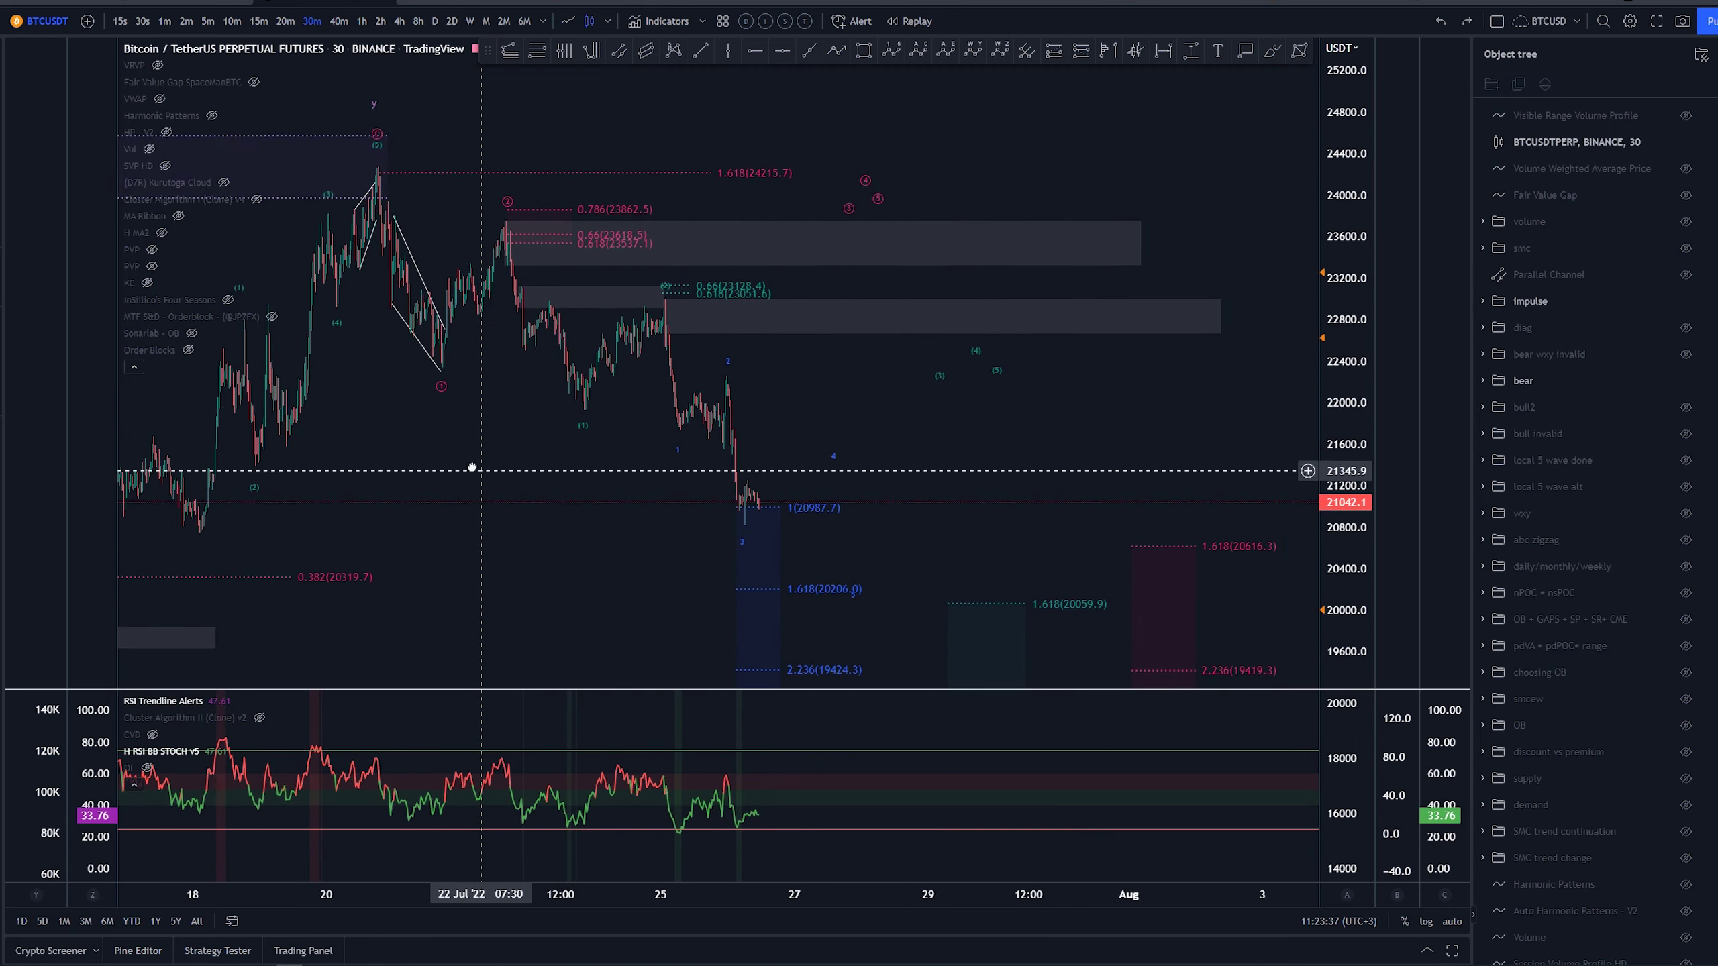
Trace the decline from the circled 2 high through green (1) and (2) toward blue 4 with the Brush, undoing the strokes.
mouse_move(543, 314)
left_mouse_down()
mouse_move(498, 221)
mouse_move(583, 396)
mouse_move(518, 251)
left_mouse_up()
key("ctrl+z")
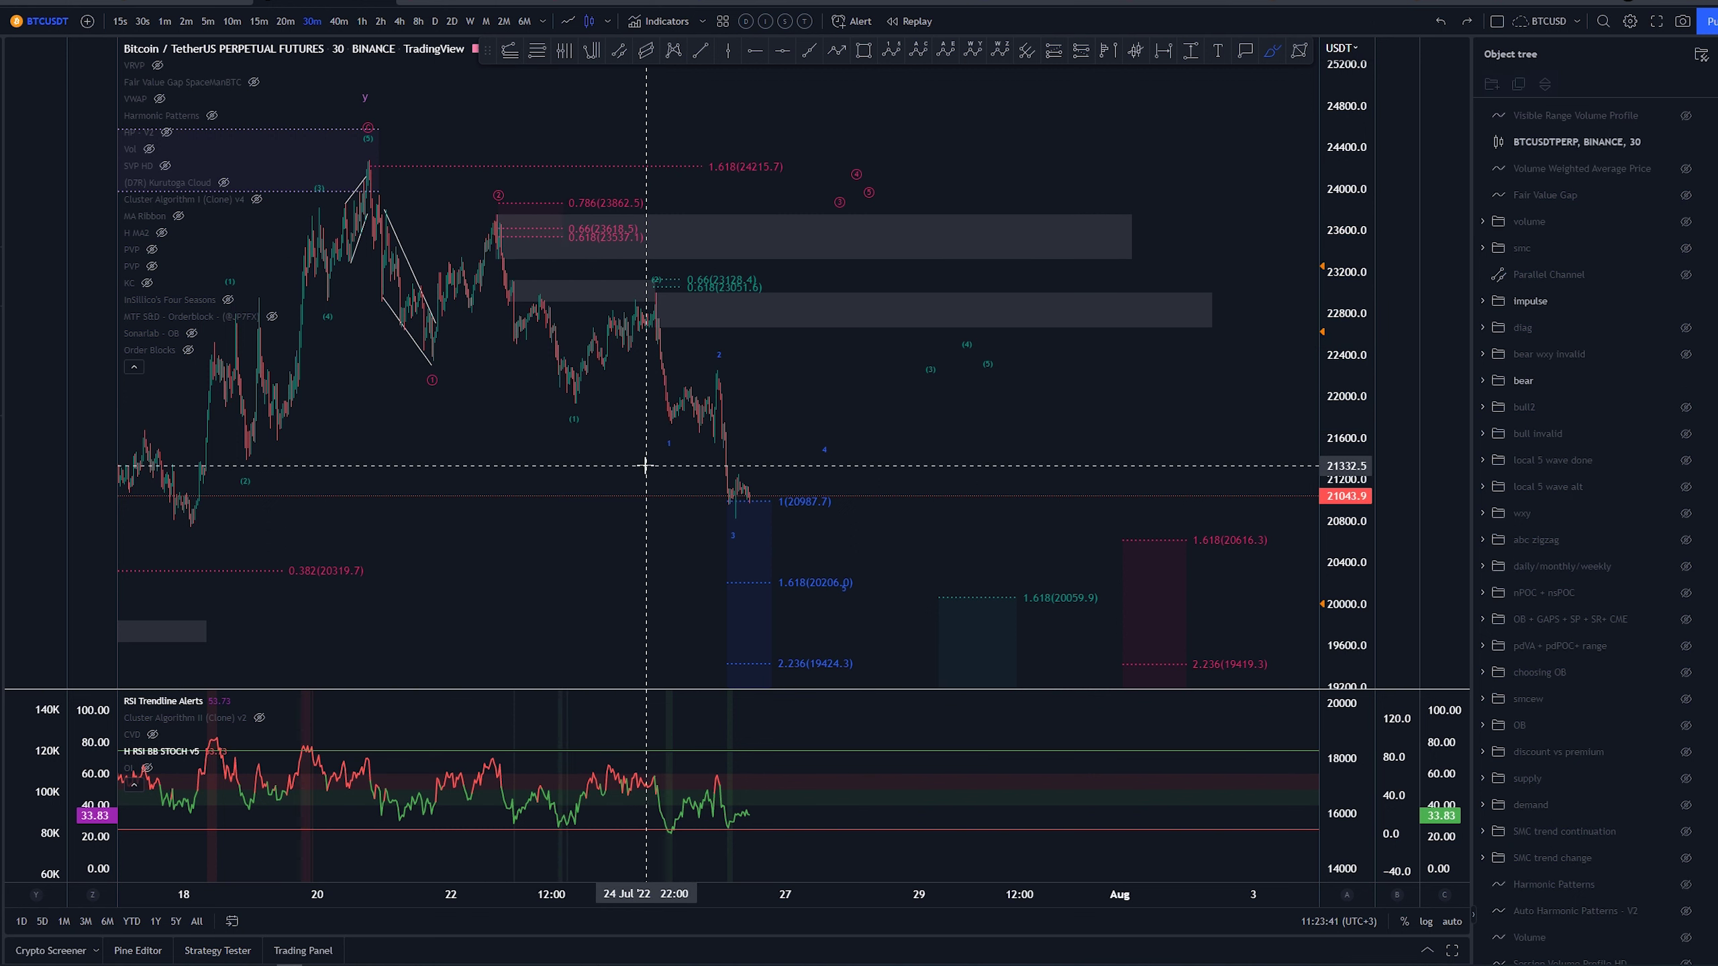
mouse_move(490, 221)
left_mouse_down()
mouse_move(528, 337)
mouse_move(573, 398)
mouse_move(640, 307)
mouse_move(749, 518)
mouse_move(807, 478)
left_mouse_up()
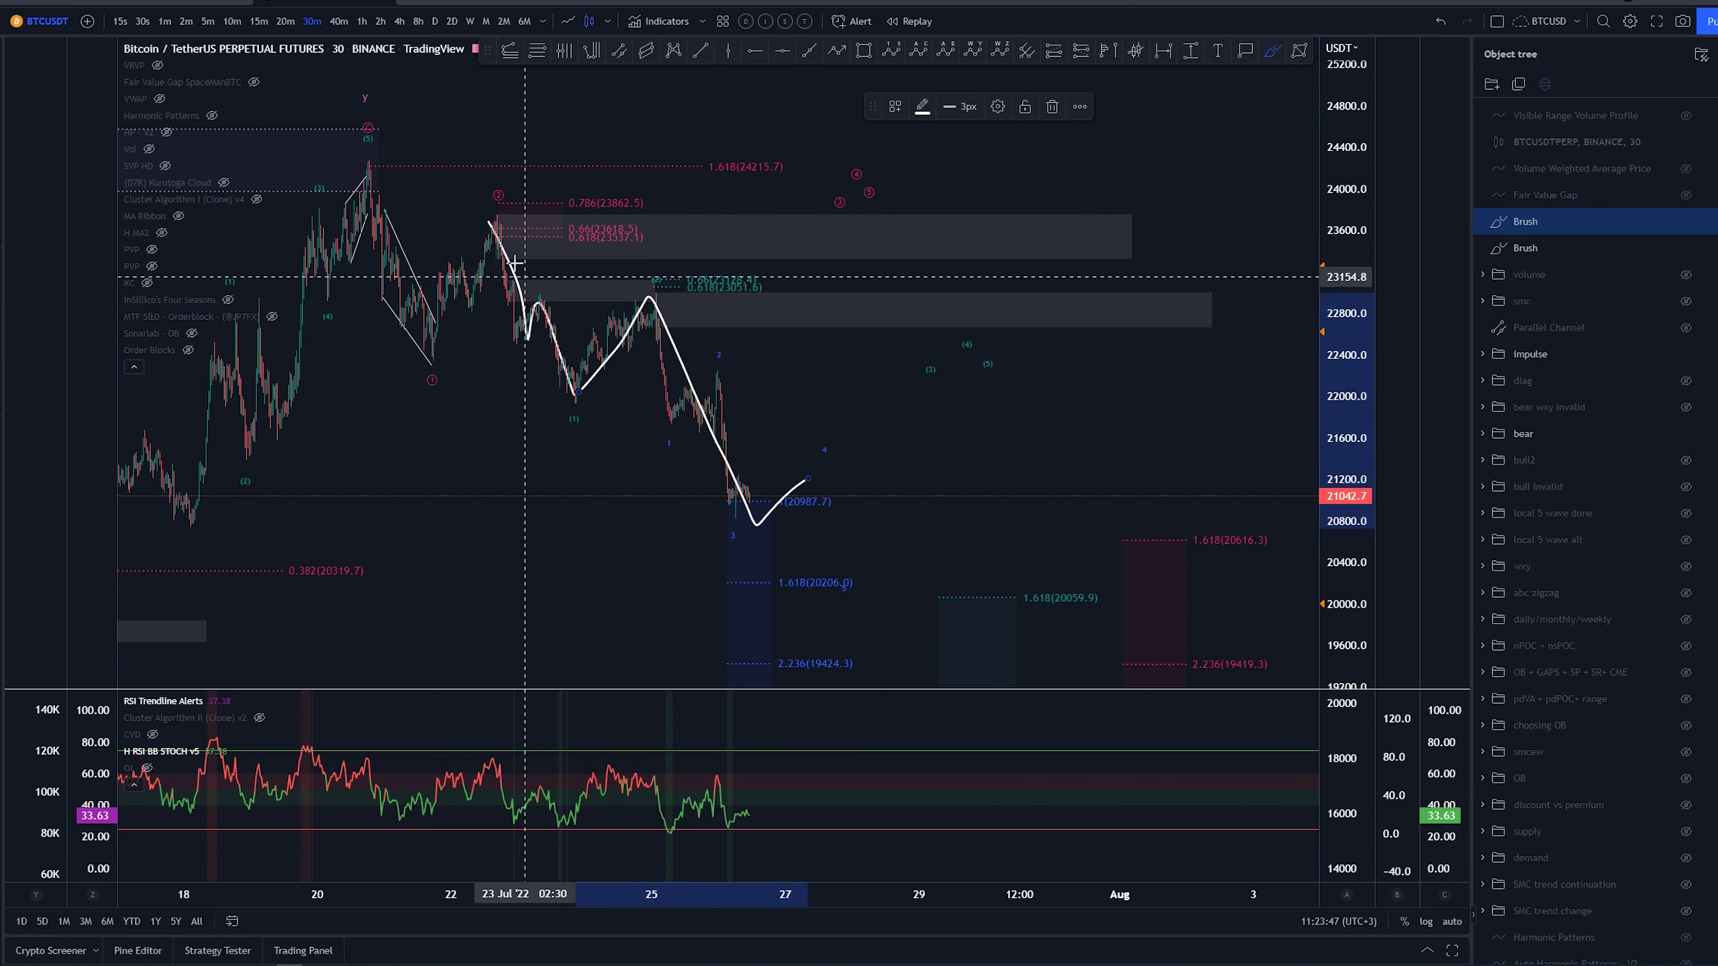
key("ctrl+z")
left_click_drag(492, 221, 912, 474)
left_click_drag(467, 296, 758, 560)
key("ctrl+z")
key("ctrl+z")
key("ctrl+z")
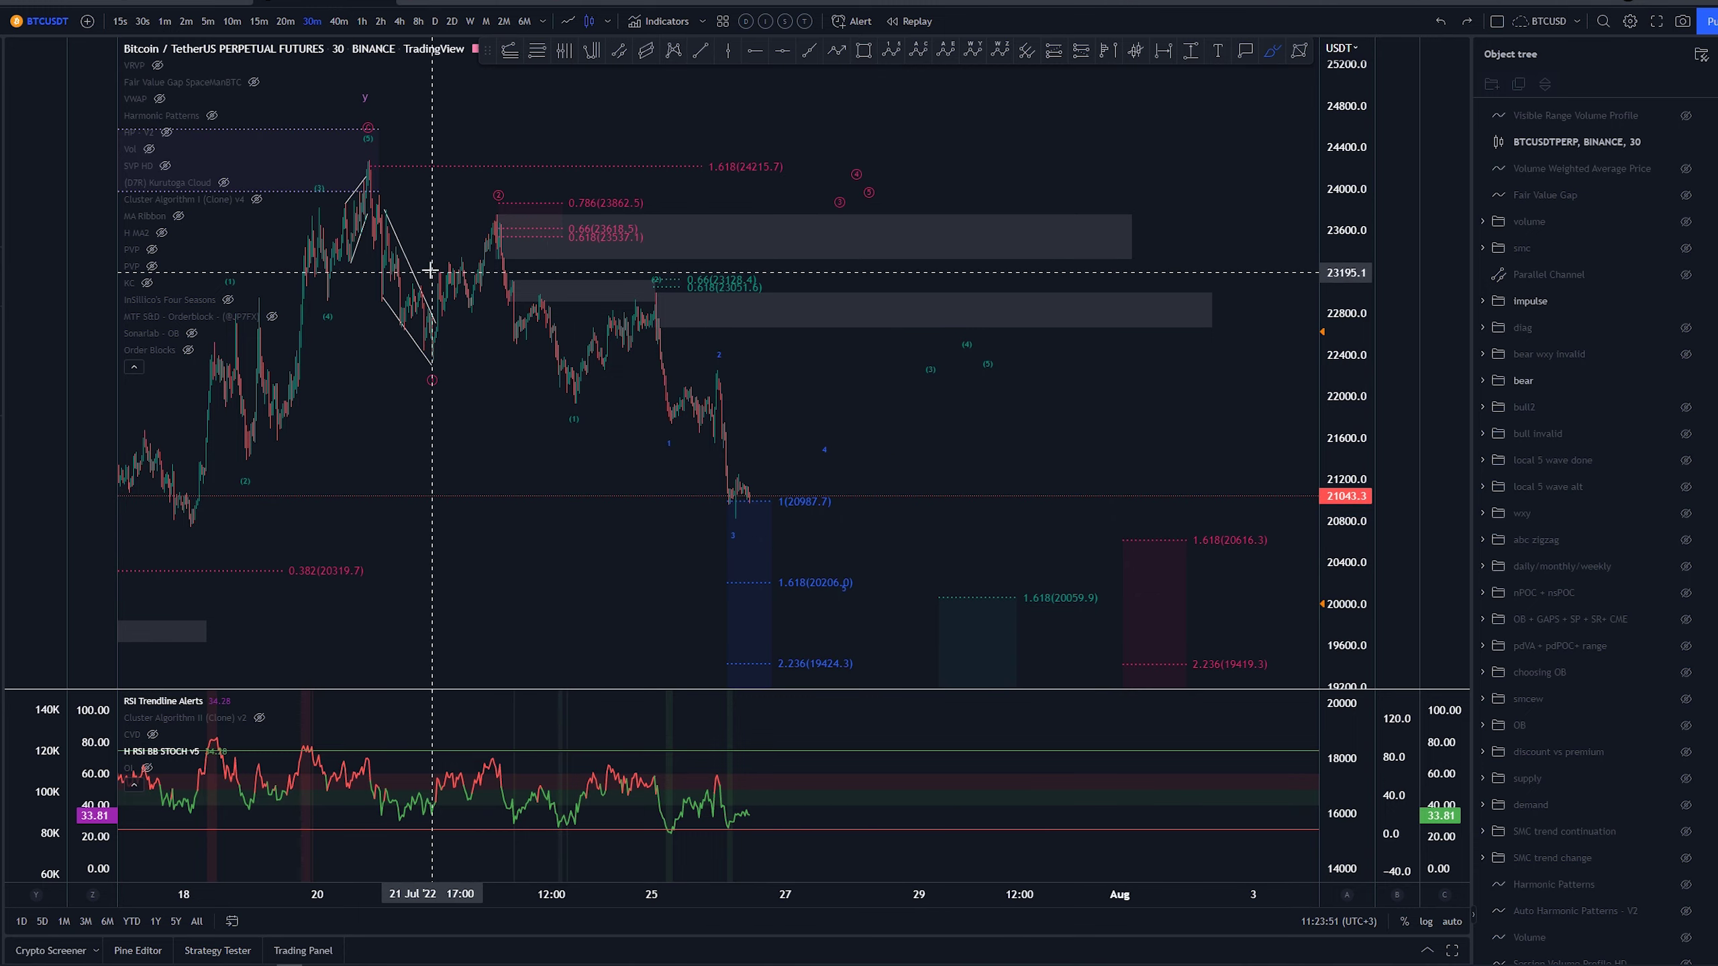
Circle the falling diagonal between the y high and the circled 1 low with the Brush, undoing the strokes.
mouse_move(429, 270)
left_mouse_down()
mouse_move(368, 170)
mouse_move(428, 250)
left_mouse_up()
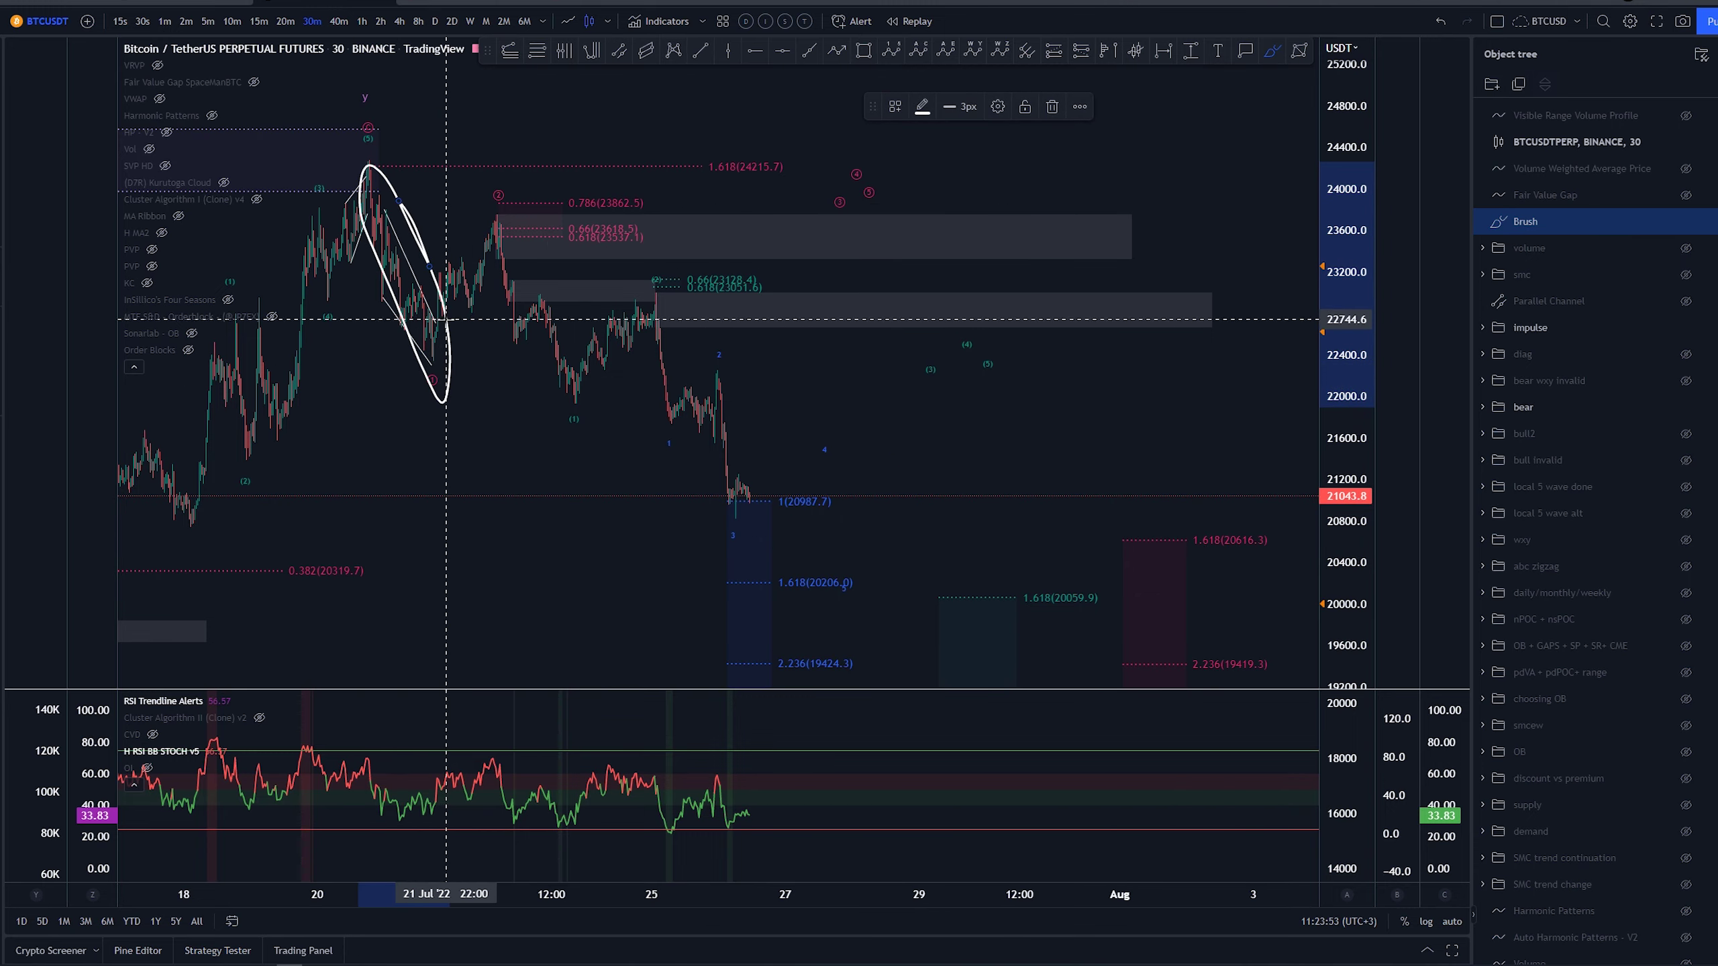
key("ctrl+z")
mouse_move(399, 185)
left_mouse_down()
mouse_move(362, 246)
mouse_move(383, 169)
left_mouse_up()
key("ctrl+z")
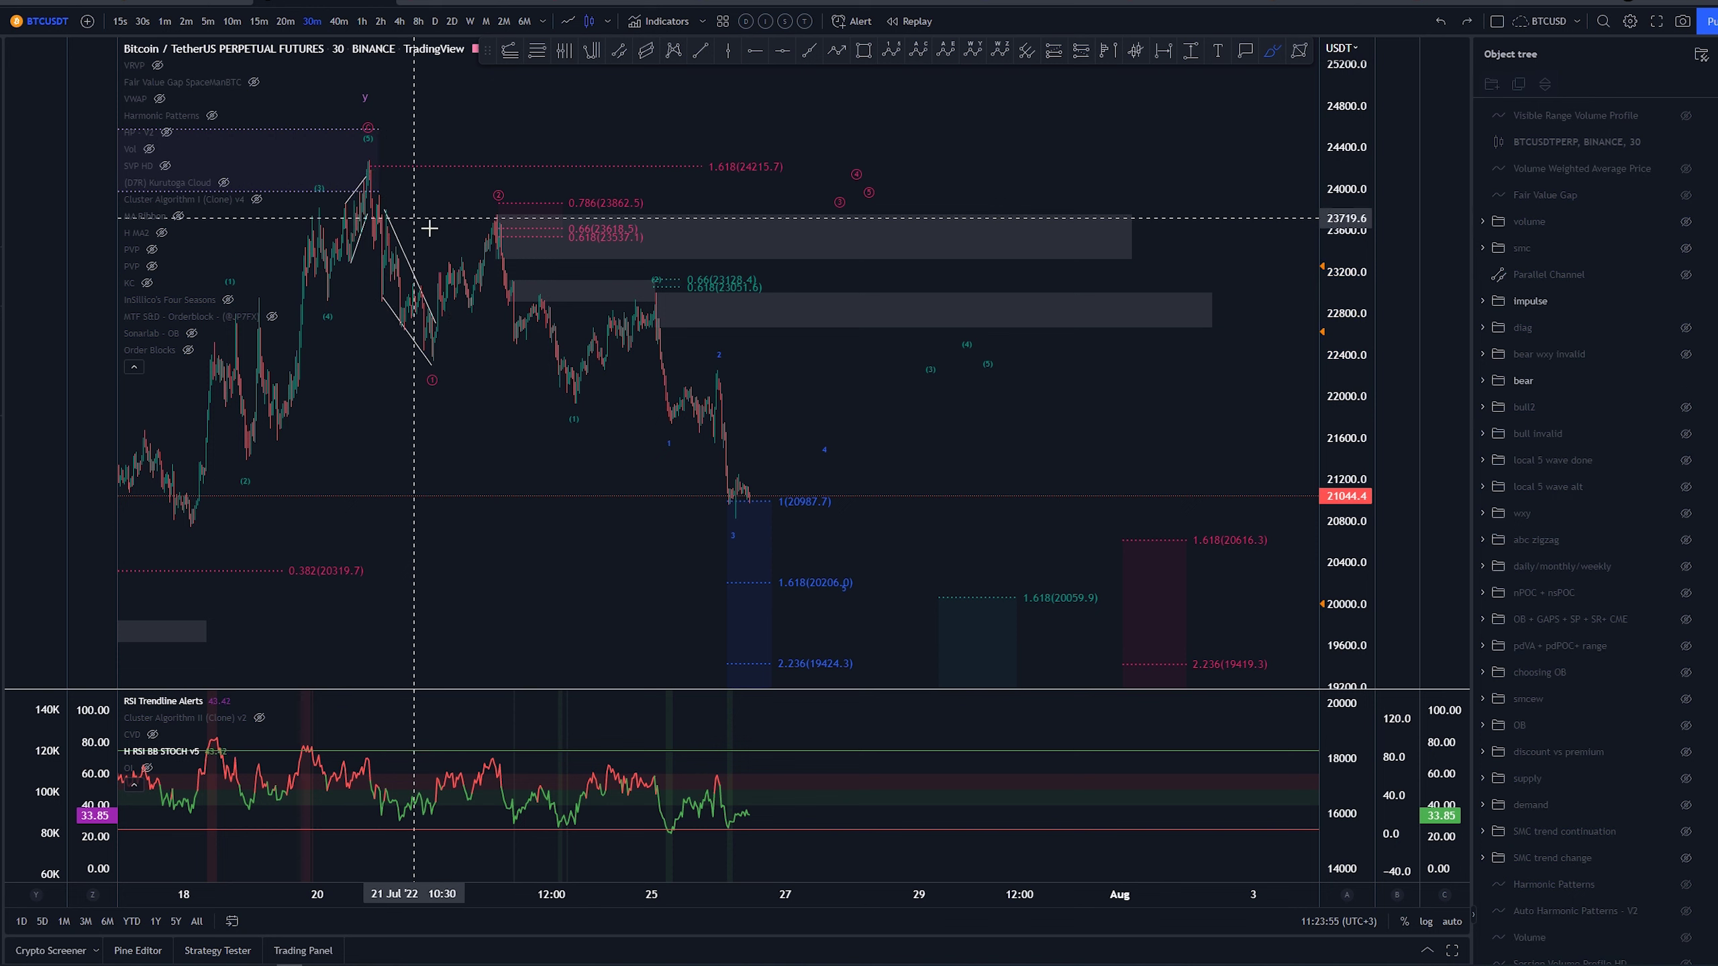
Circle the whole decline from circled 2 and trace the drop from green (2) to the blue 3 low with the Brush, removing both strokes.
mouse_move(676, 246)
left_mouse_down()
mouse_move(660, 237)
mouse_move(825, 562)
mouse_move(670, 244)
left_mouse_up()
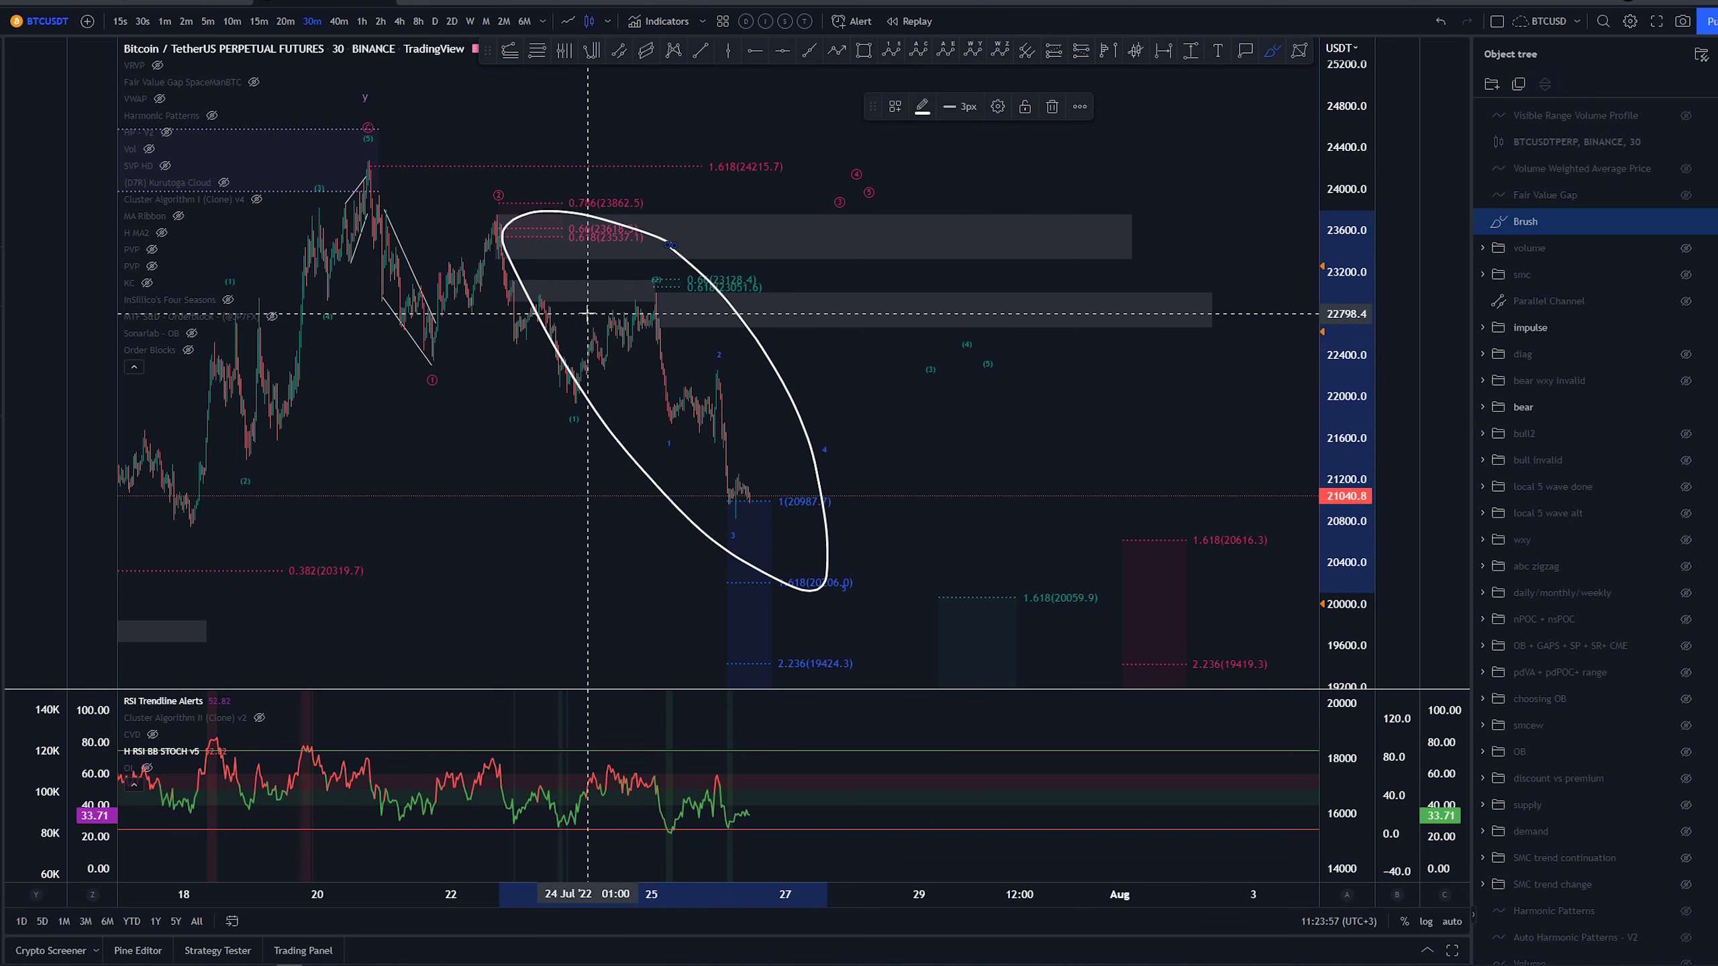
key("ctrl+z")
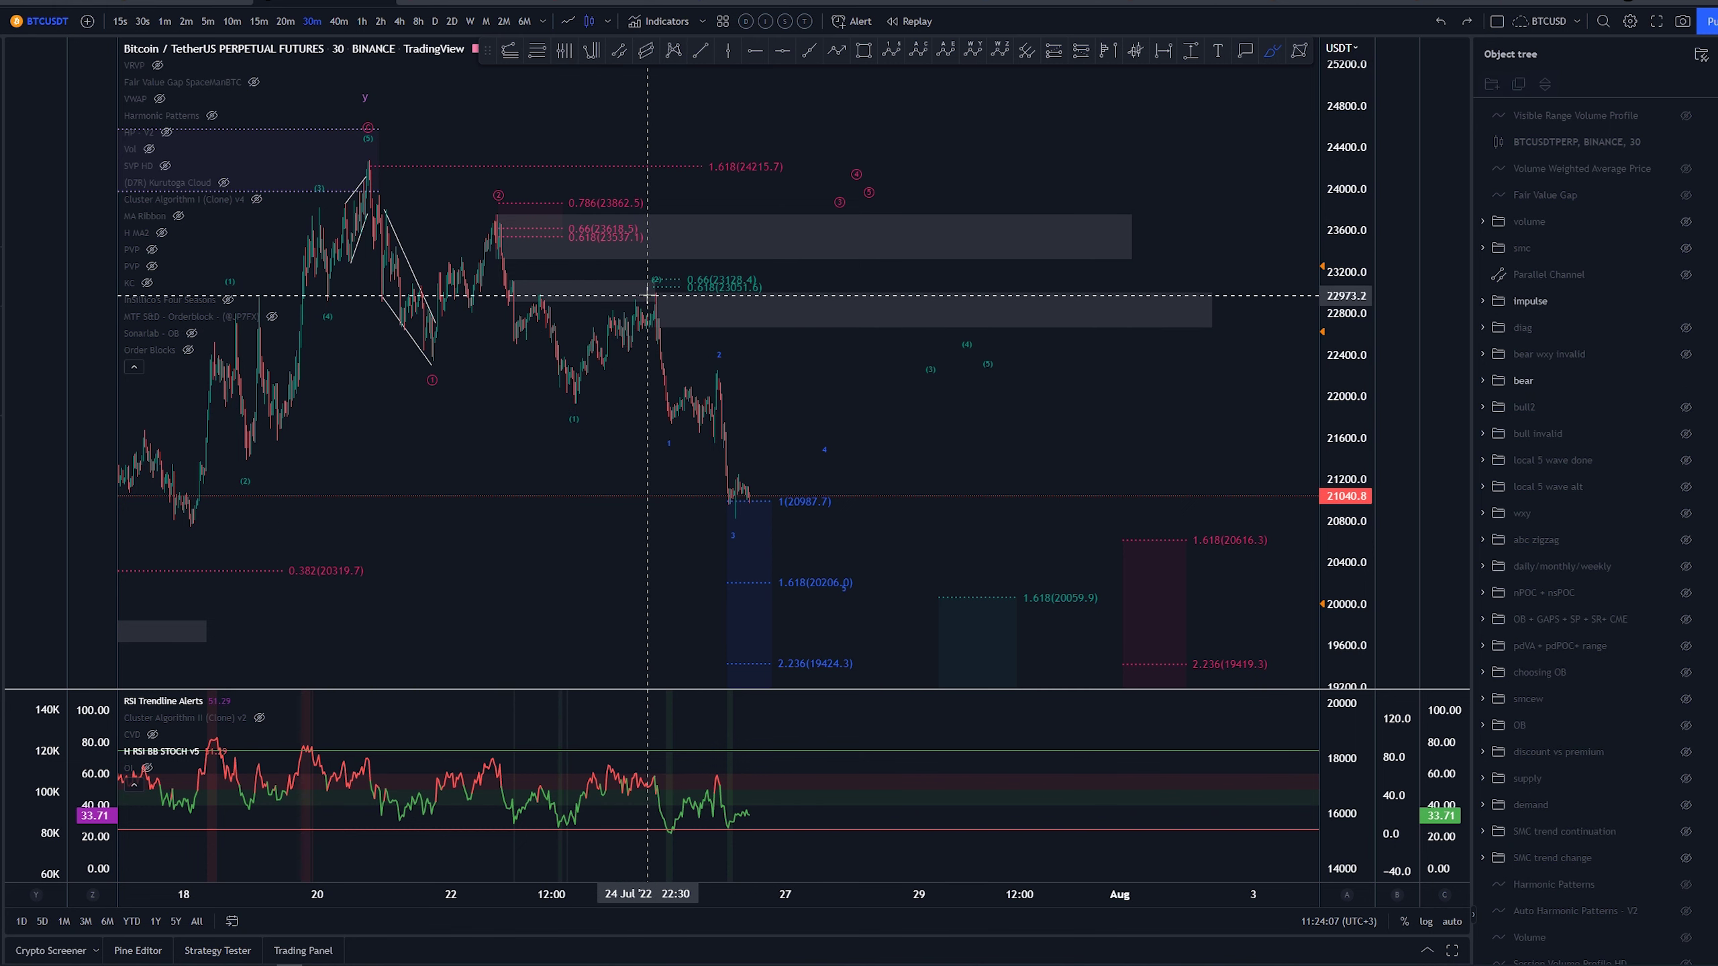
mouse_move(648, 296)
left_mouse_down()
mouse_move(678, 431)
mouse_move(735, 514)
left_mouse_up()
key("Delete")
Trace the drop and small bounce from the blue 2 high and mark the blue Fib target zone with the Brush, undoing both strokes.
left_click_drag(887, 551, 1023, 498)
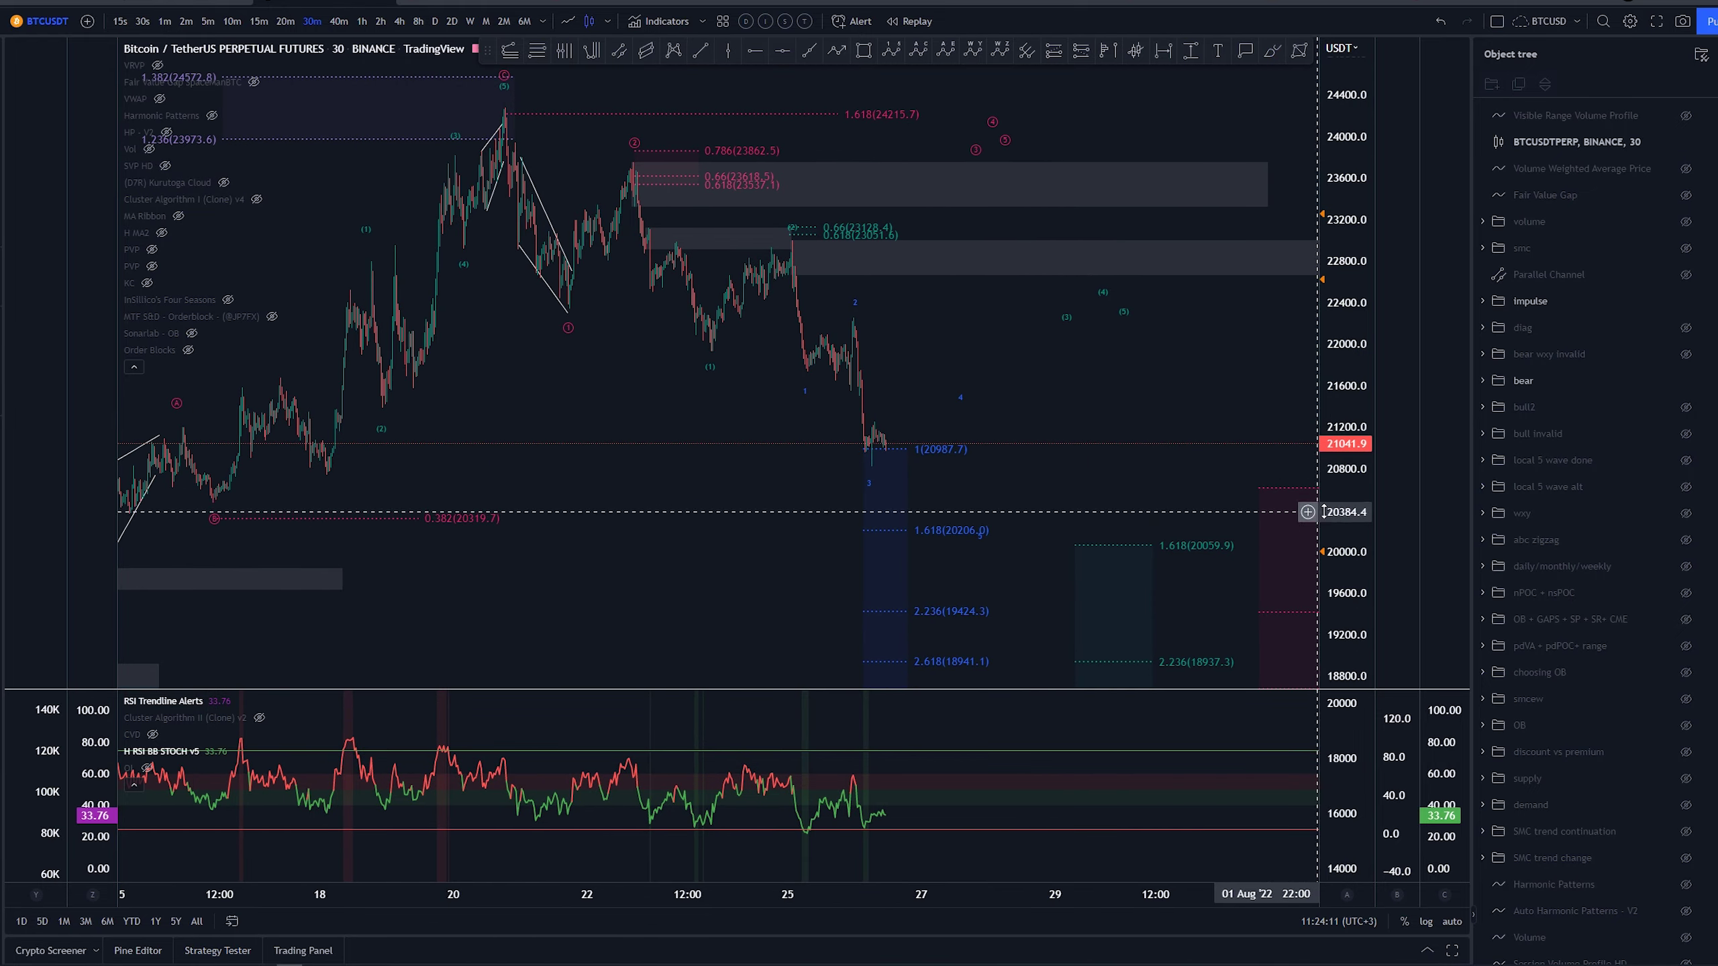
left_click_drag(1323, 511, 1324, 454)
left_click_drag(998, 457, 866, 465)
scroll(901, 422, "up", 3)
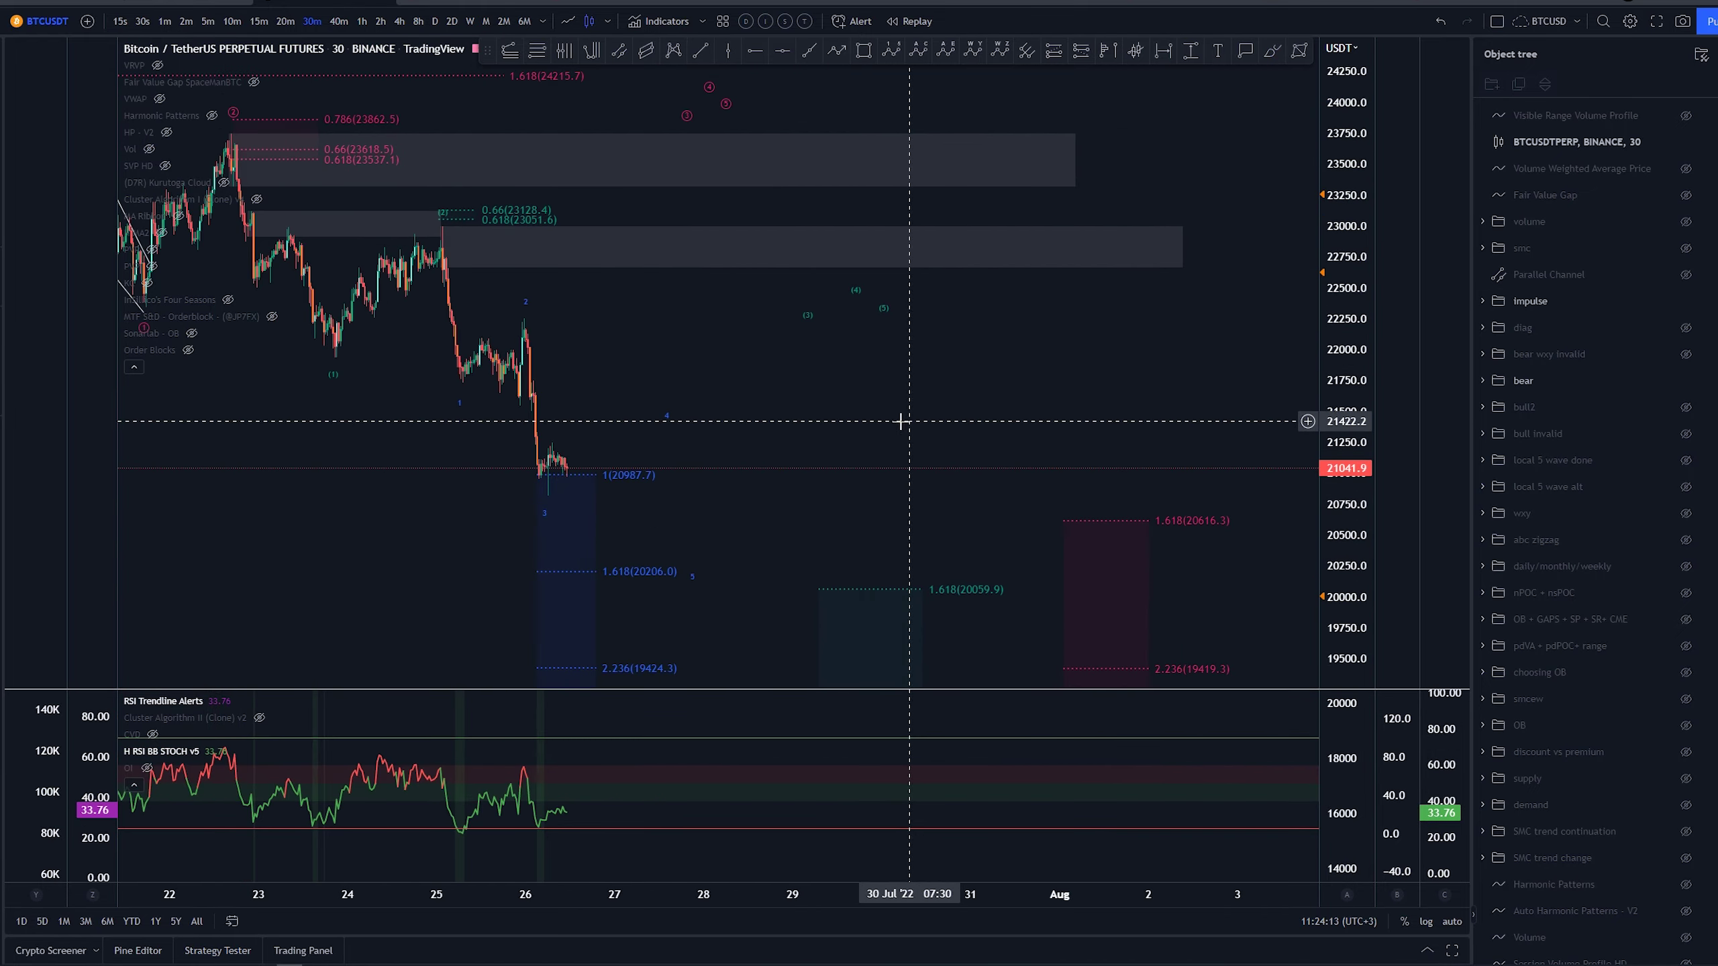
mouse_move(780, 408)
left_mouse_down()
mouse_move(1108, 403)
mouse_move(987, 386)
left_mouse_up()
scroll(1109, 405, "up", 3)
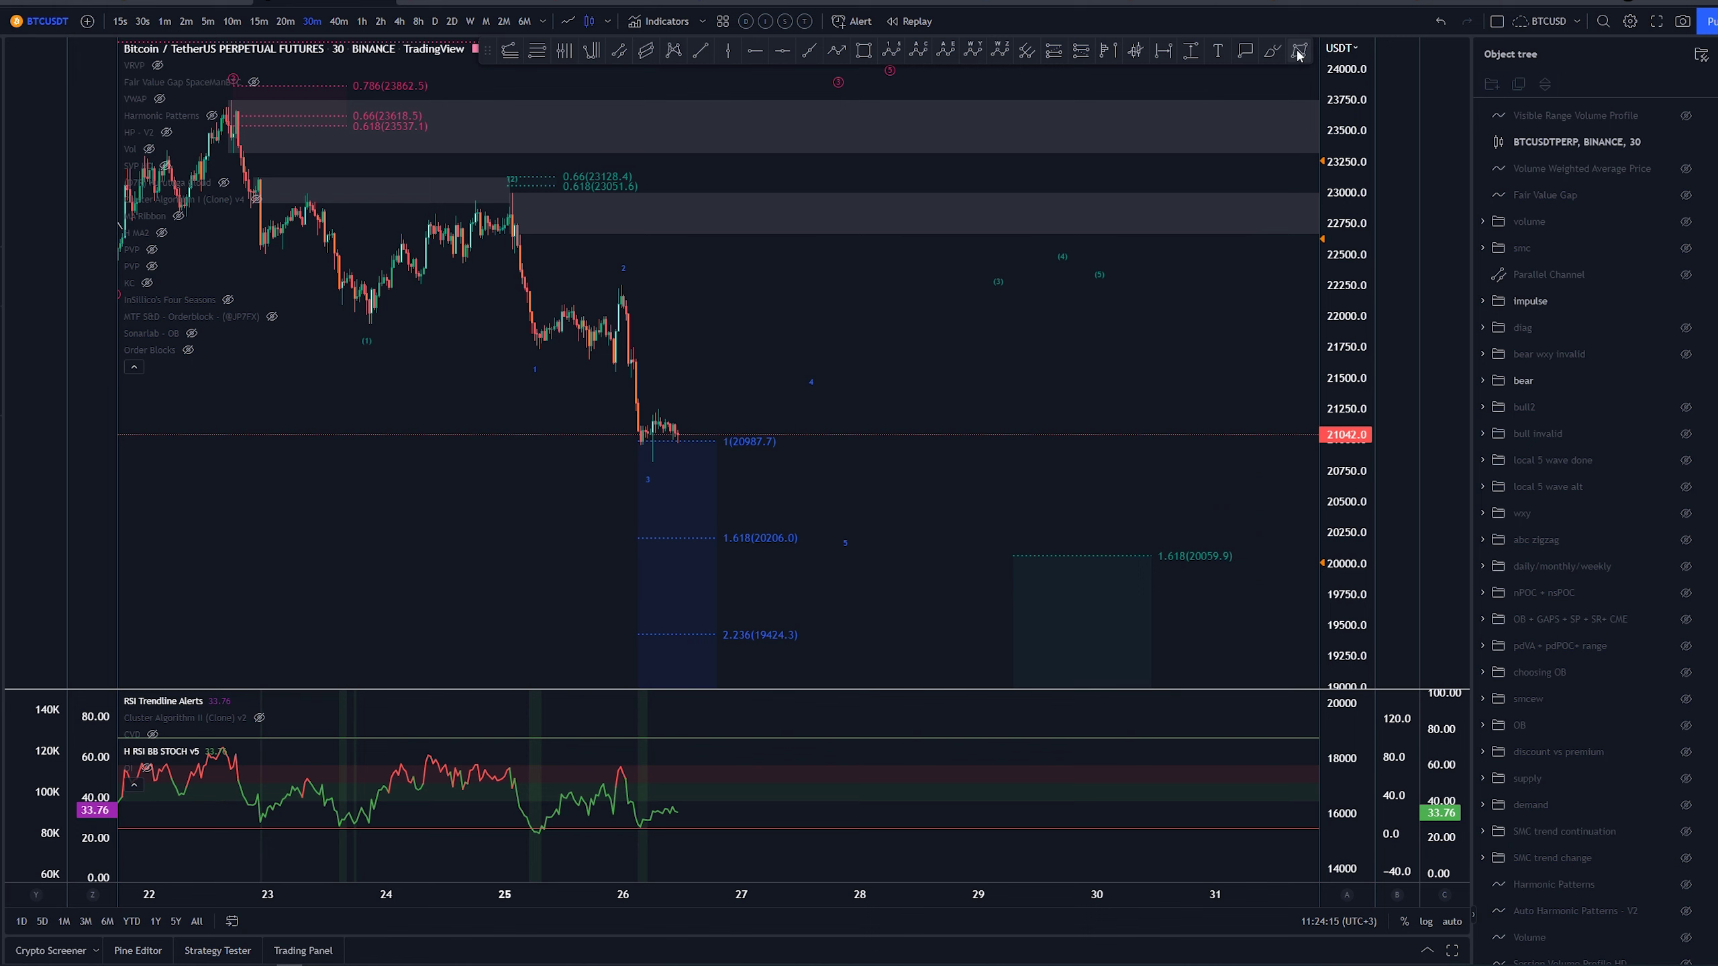
left_click(1272, 50)
left_click_drag(620, 292, 625, 349)
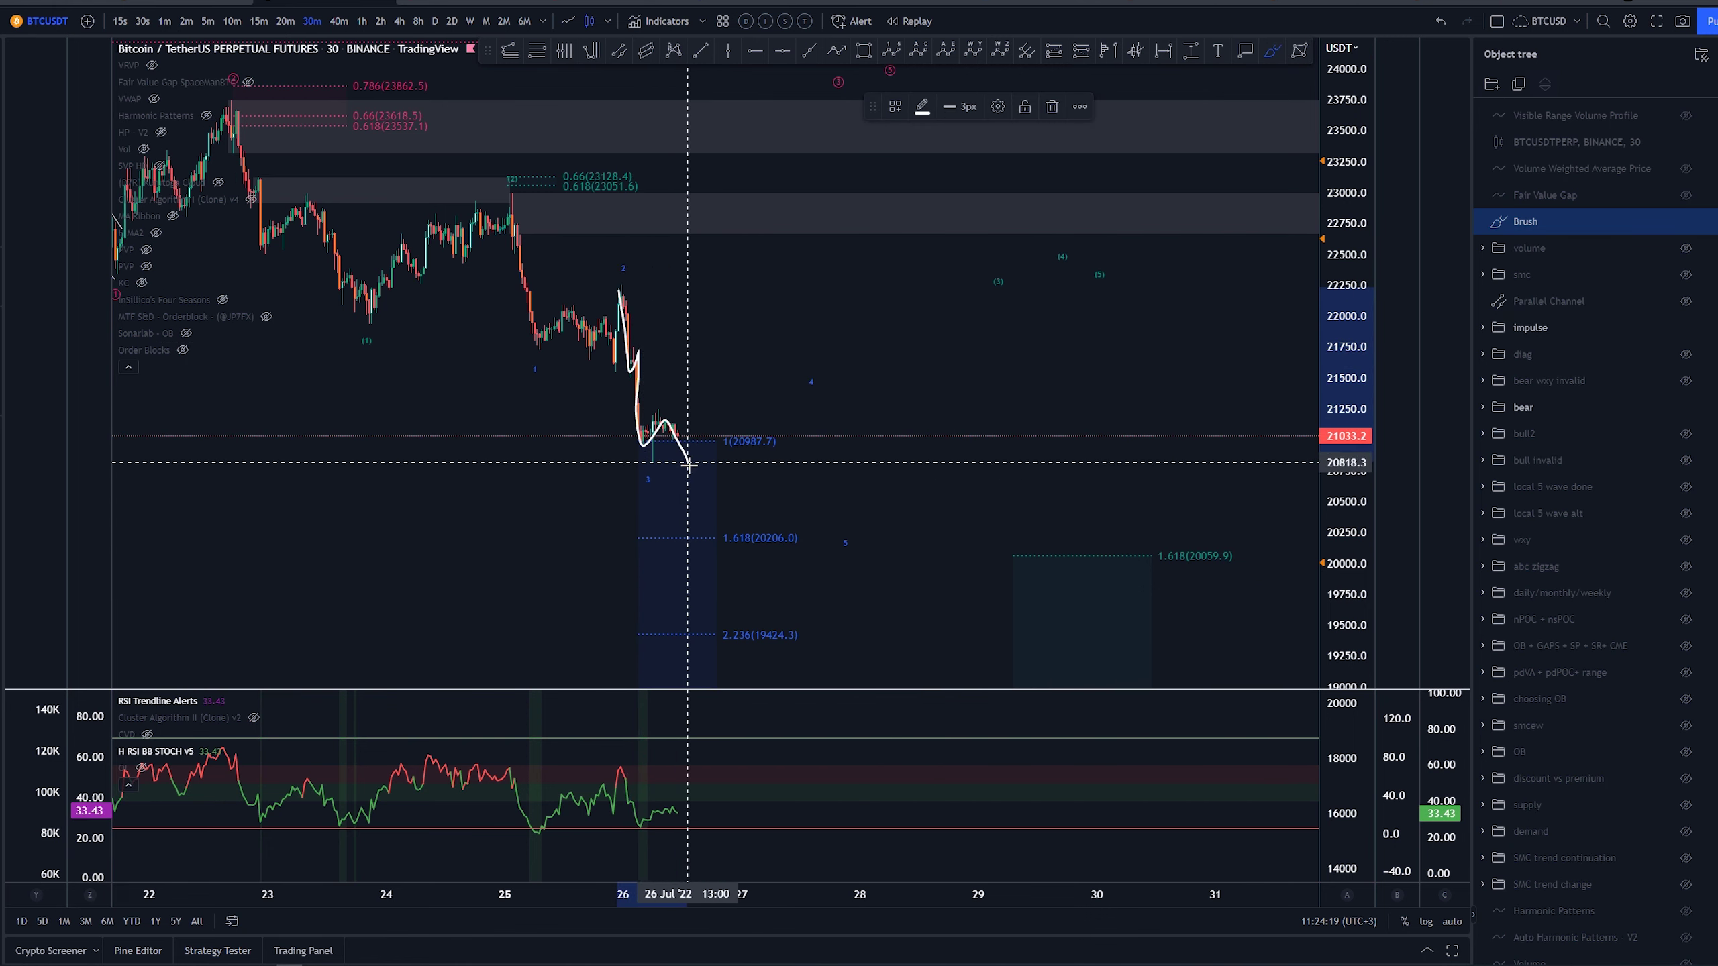
key("ctrl+z")
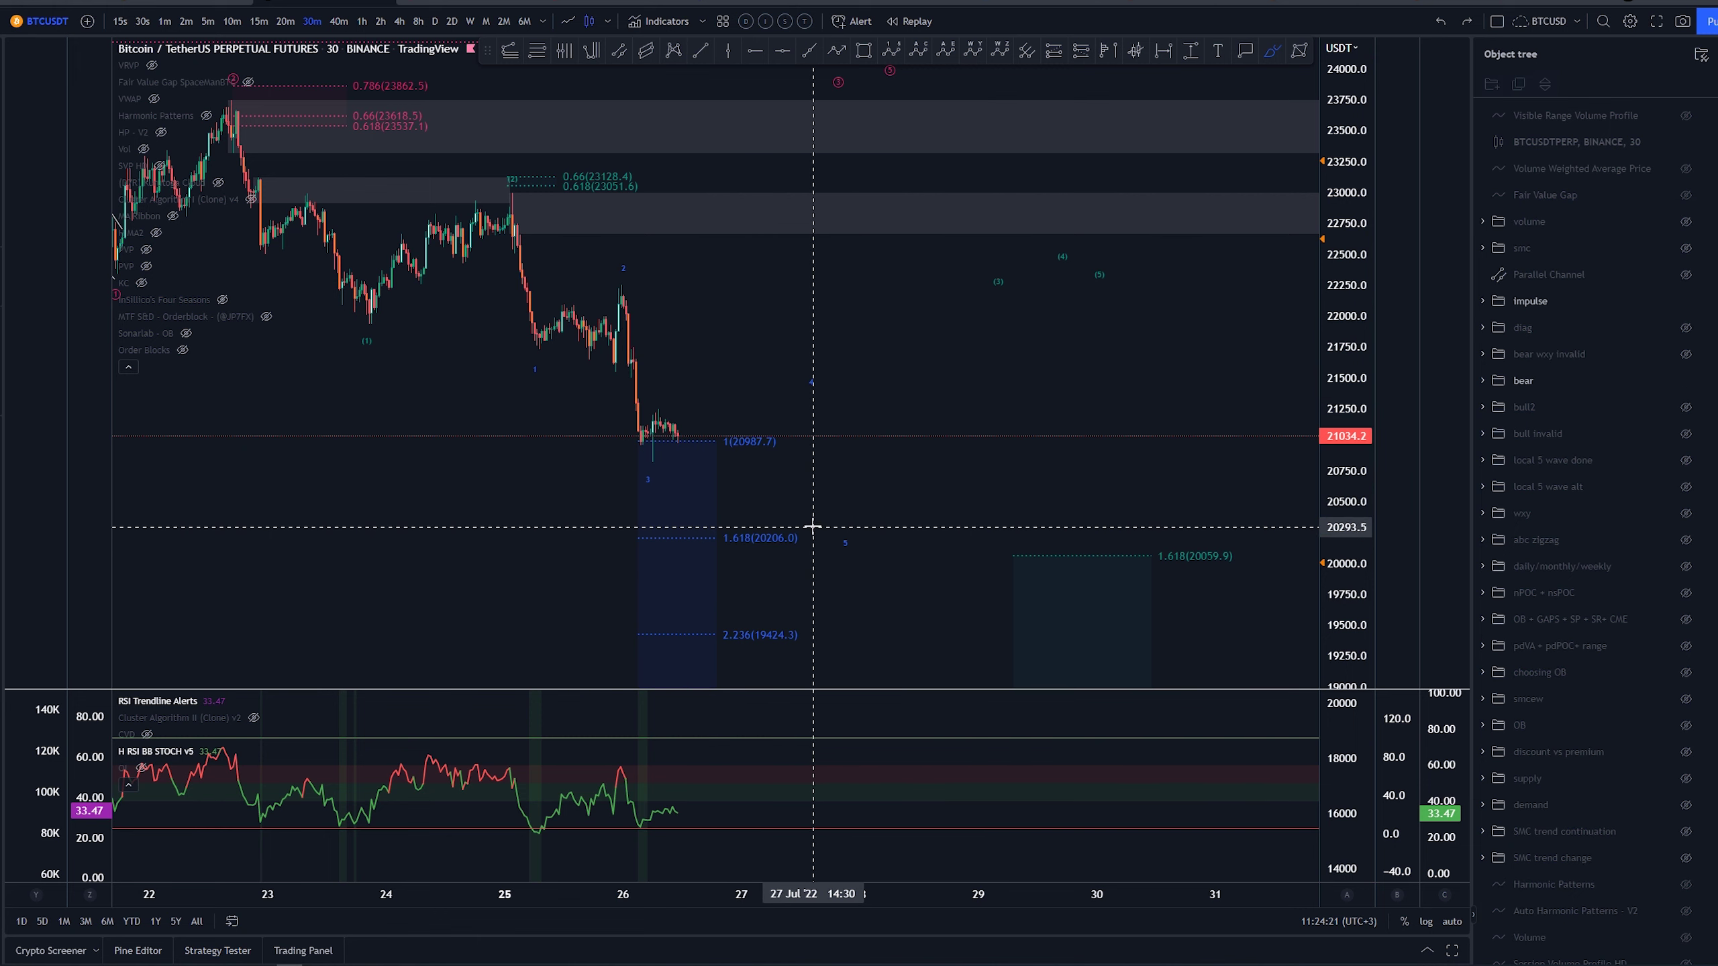
left_click_drag(740, 526, 643, 531)
key("ctrl+z")
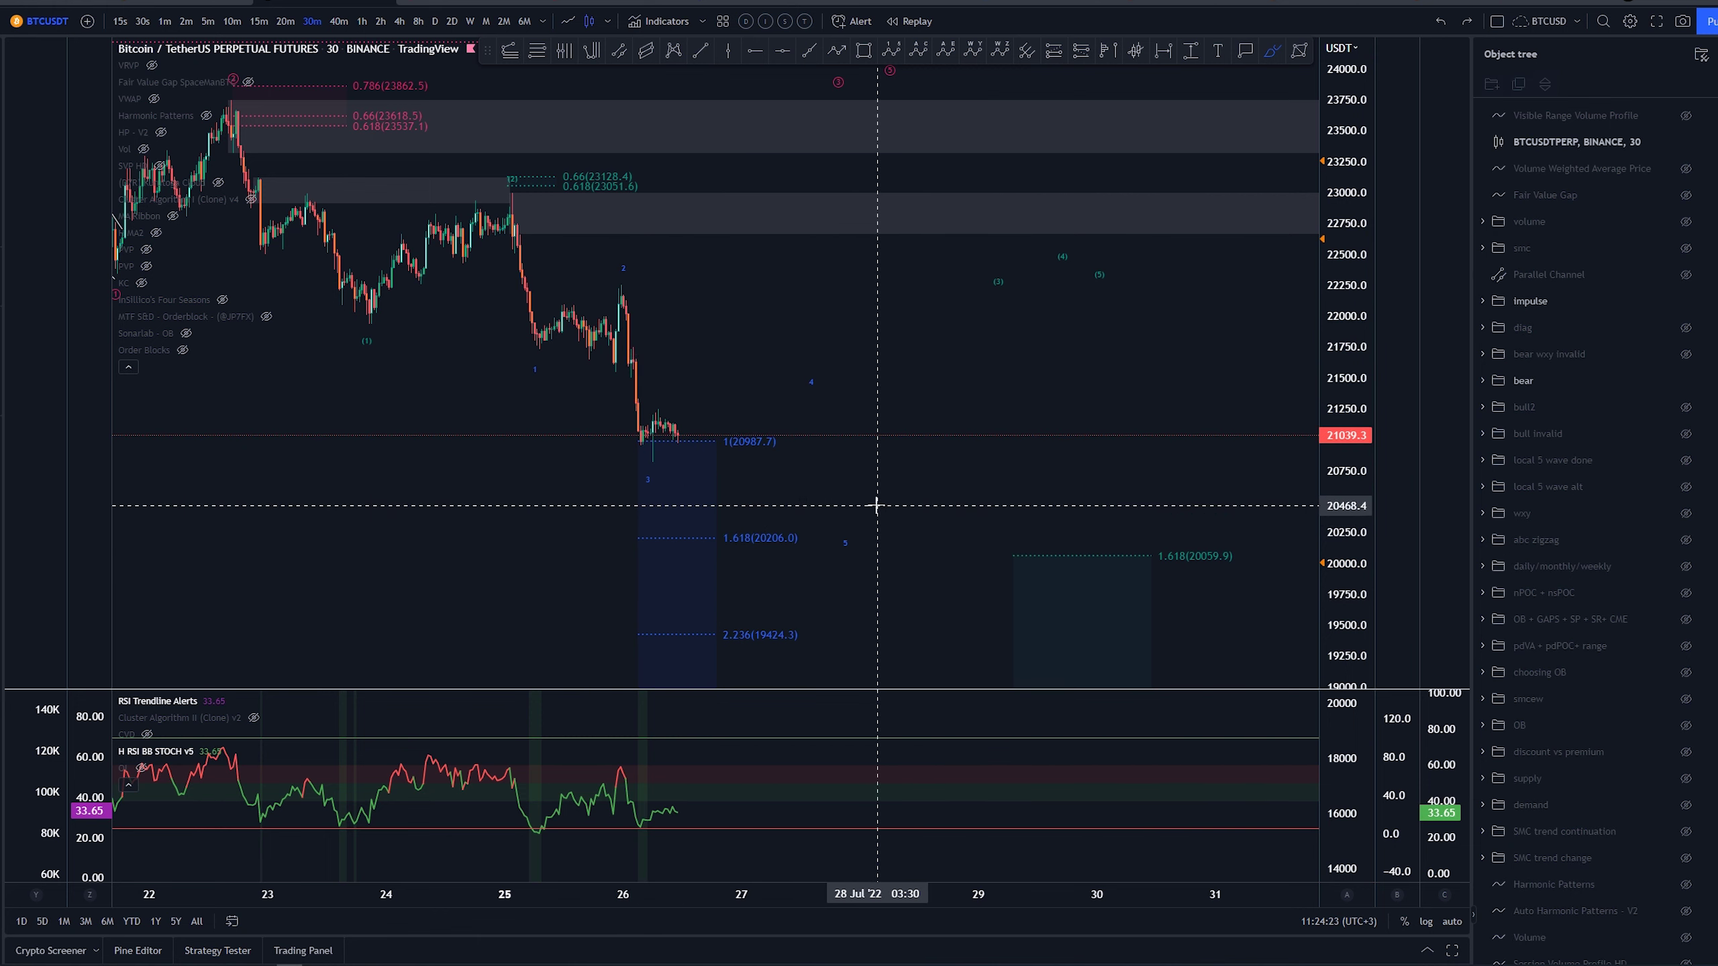
left_click(1273, 52)
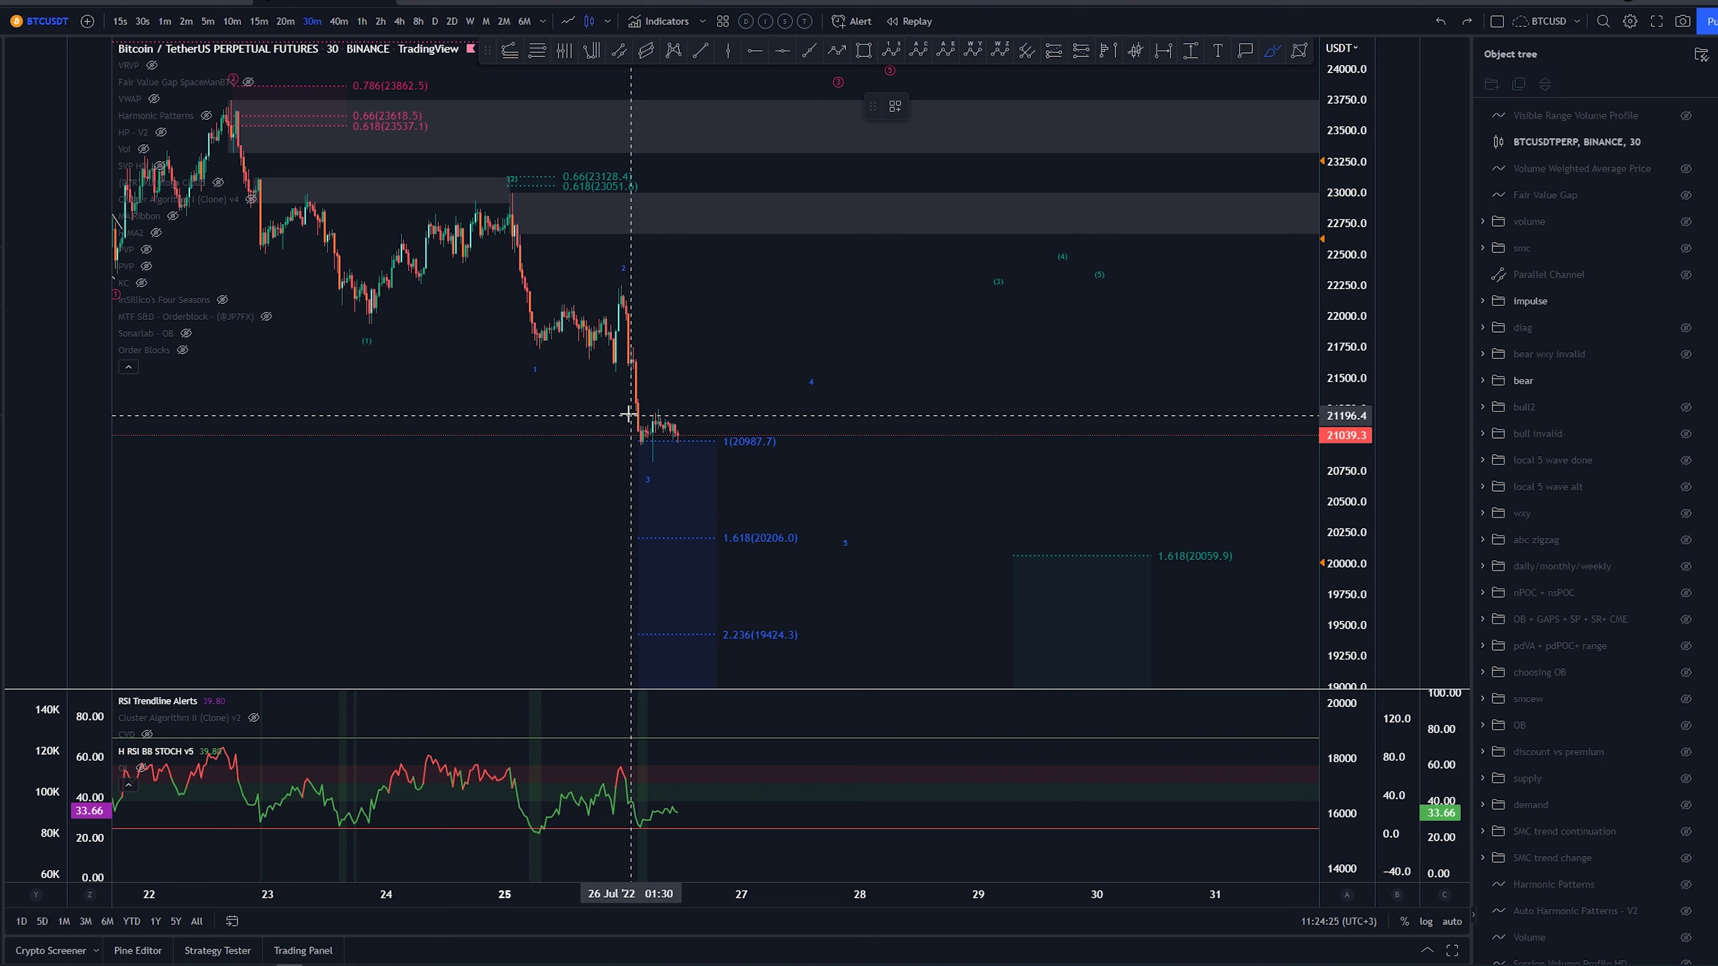
key("Escape")
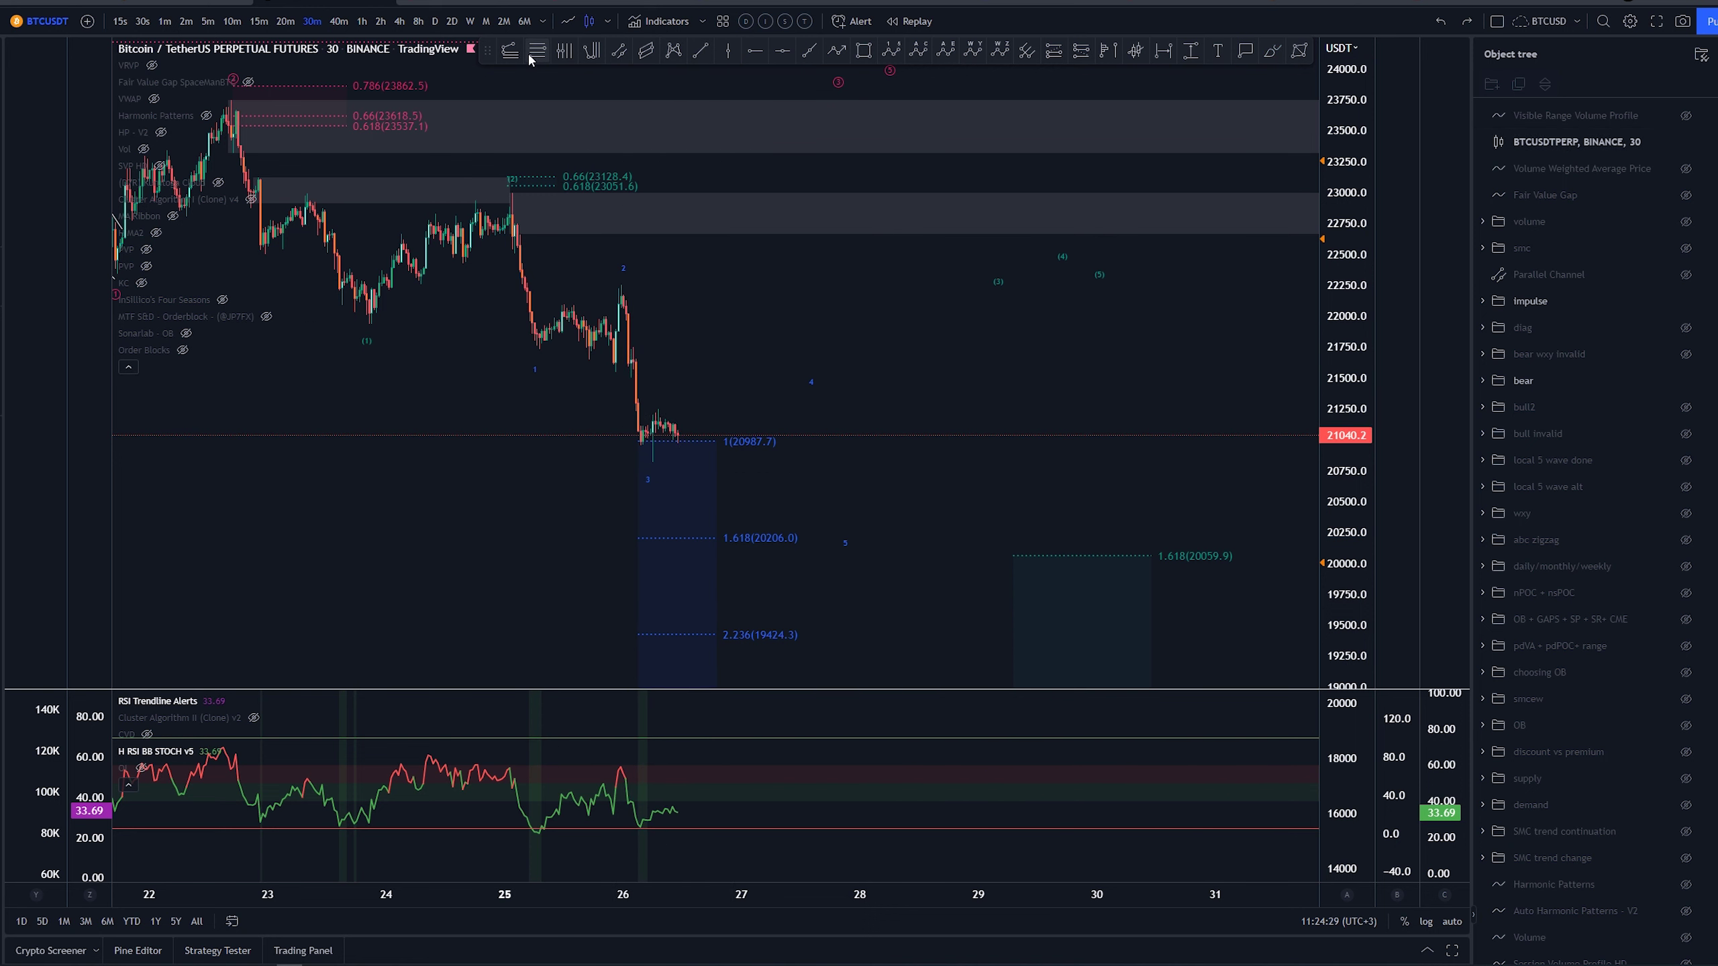
left_click(619, 271)
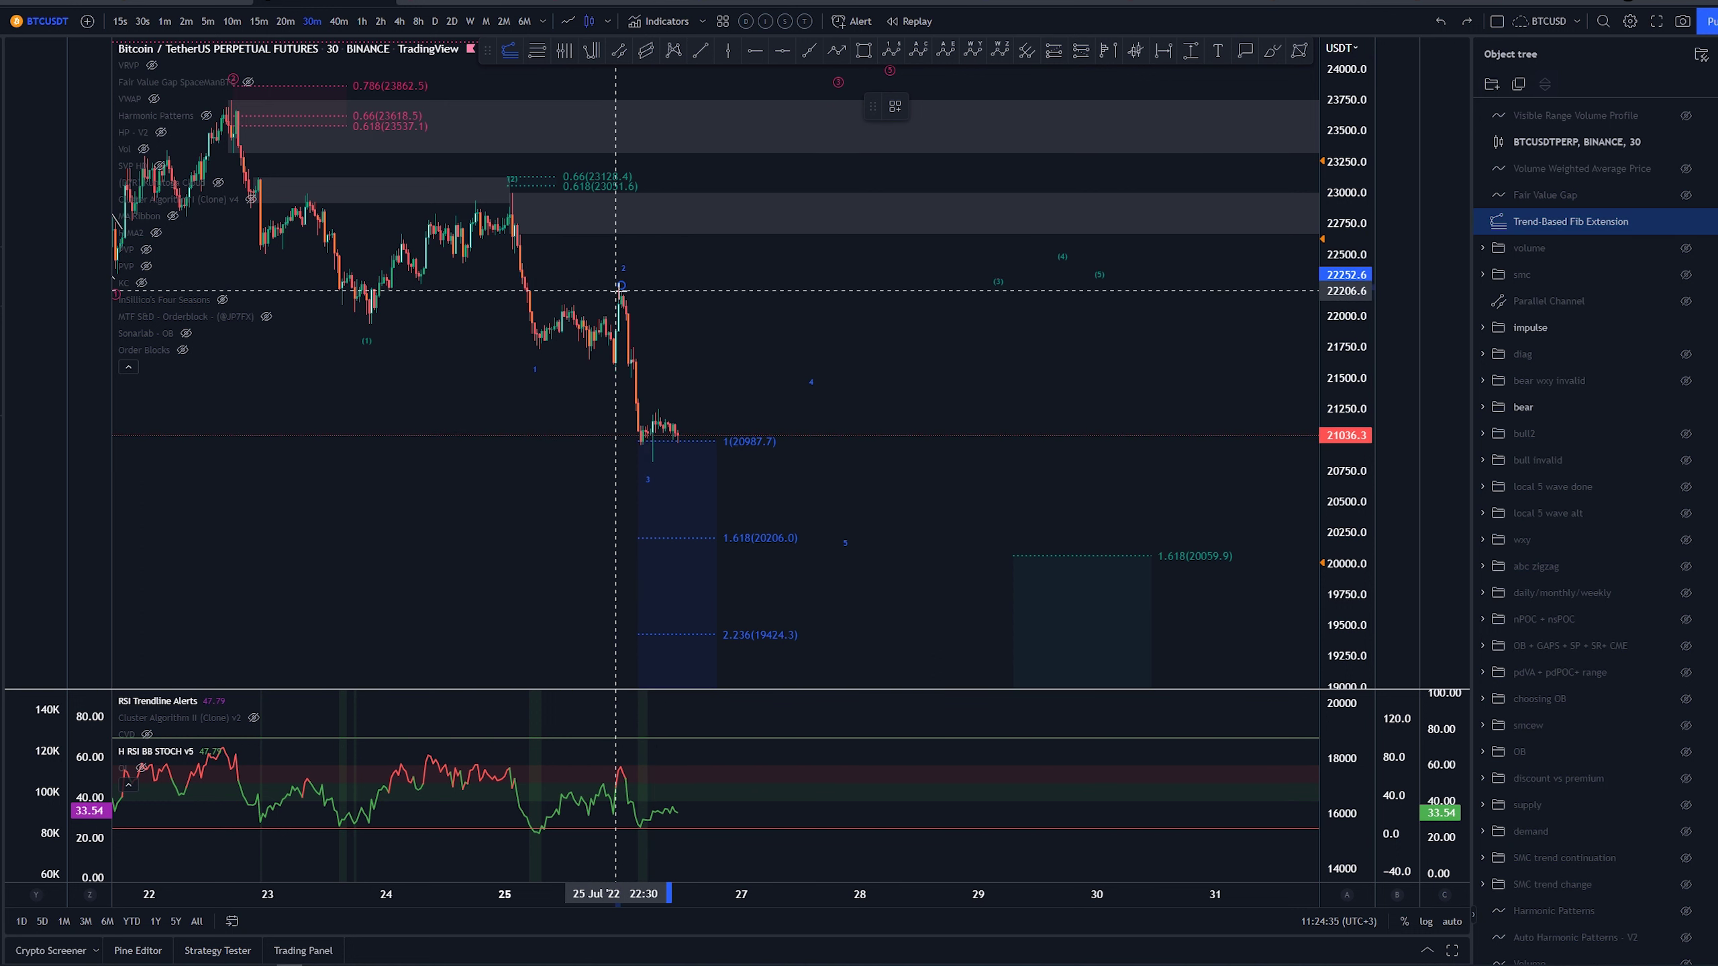
key("Escape")
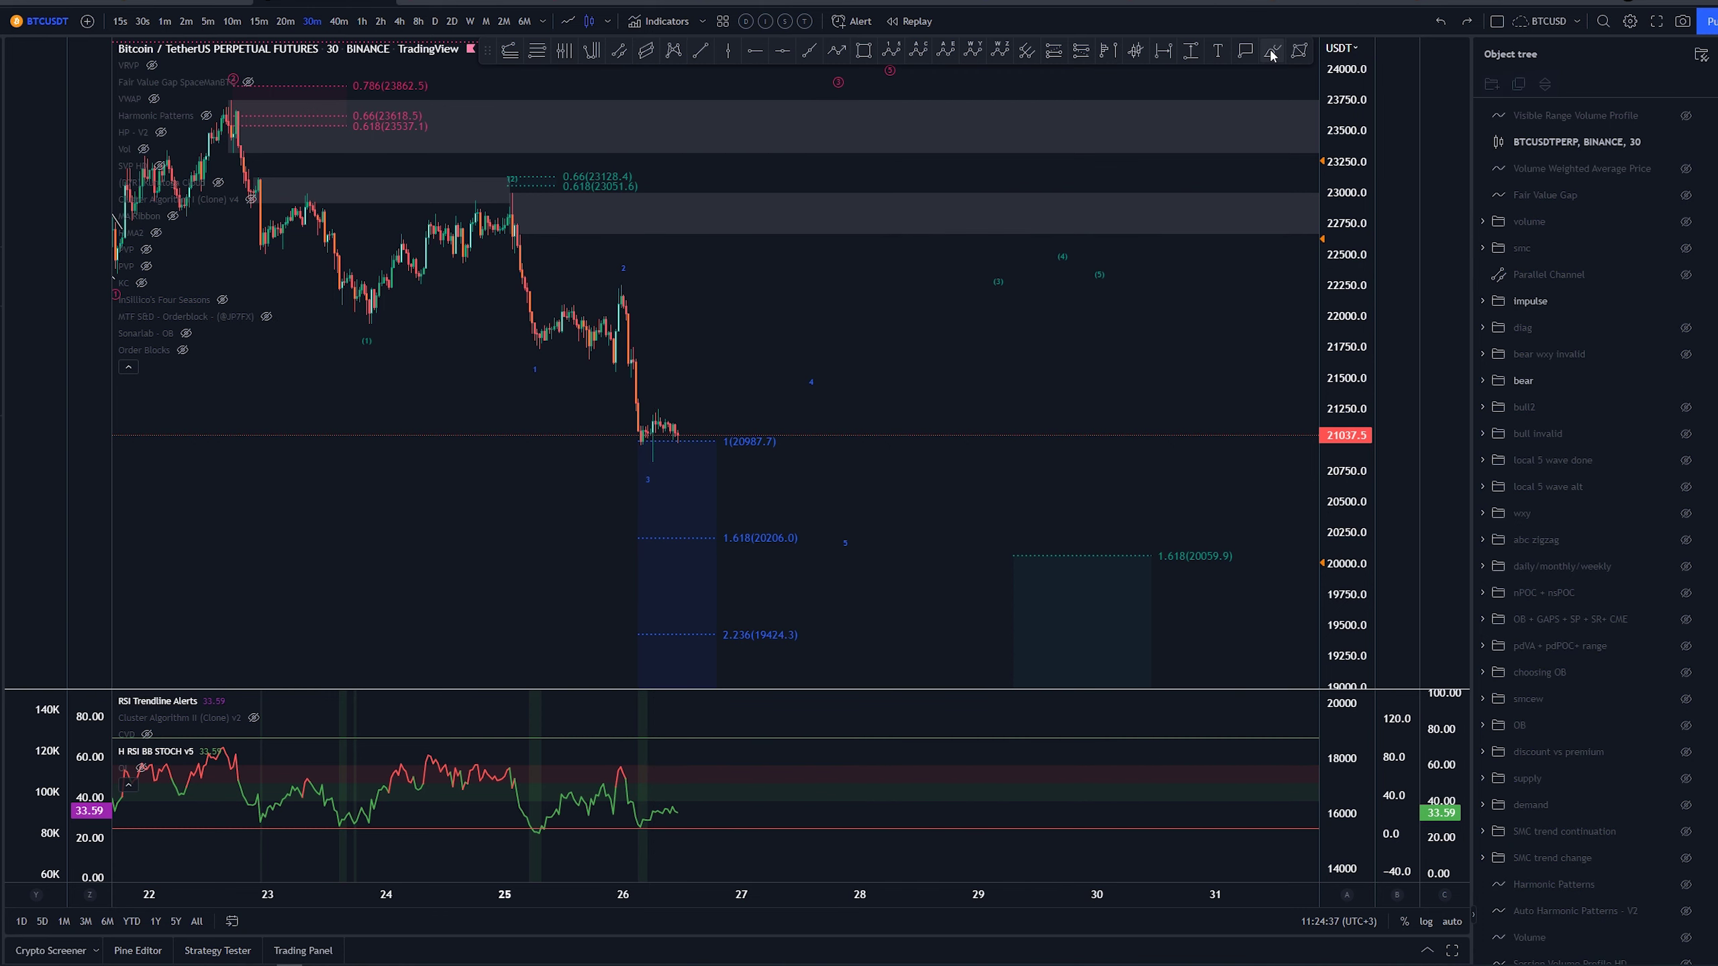
Trace the down, up and down moves from the blue 2 high to the 26 July low with the Brush, undoing the strokes.
left_click_drag(618, 283, 640, 438)
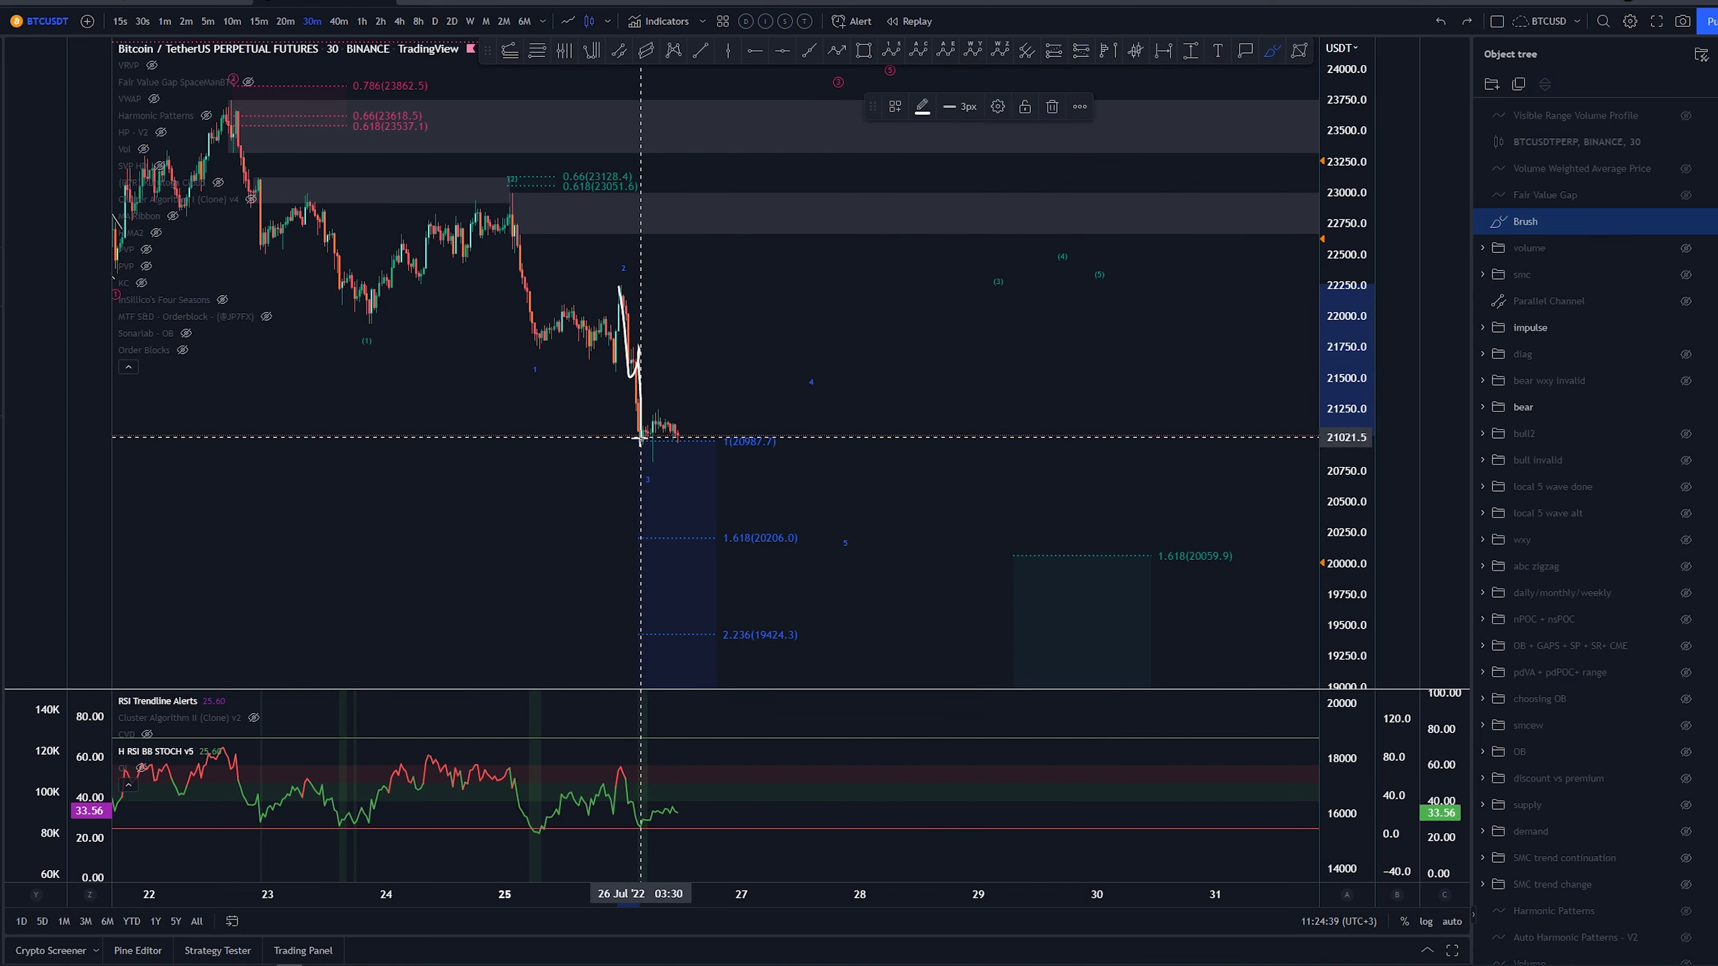
key("ctrl+z")
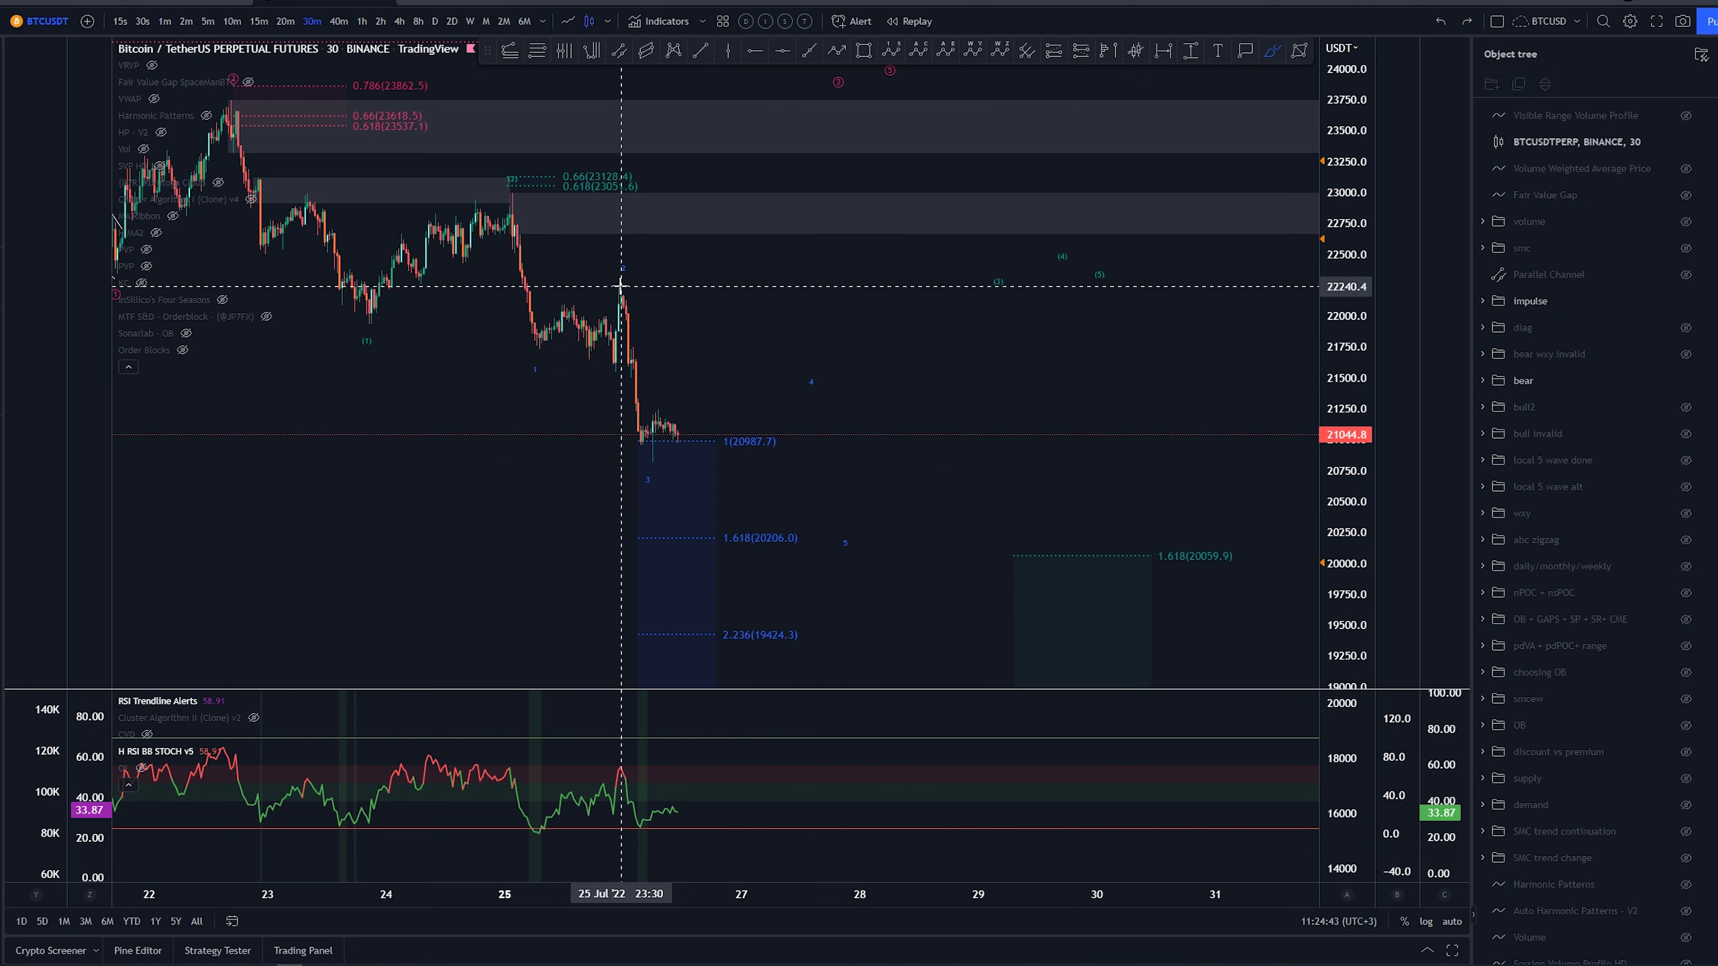
left_click_drag(621, 287, 640, 421)
key("ctrl+z")
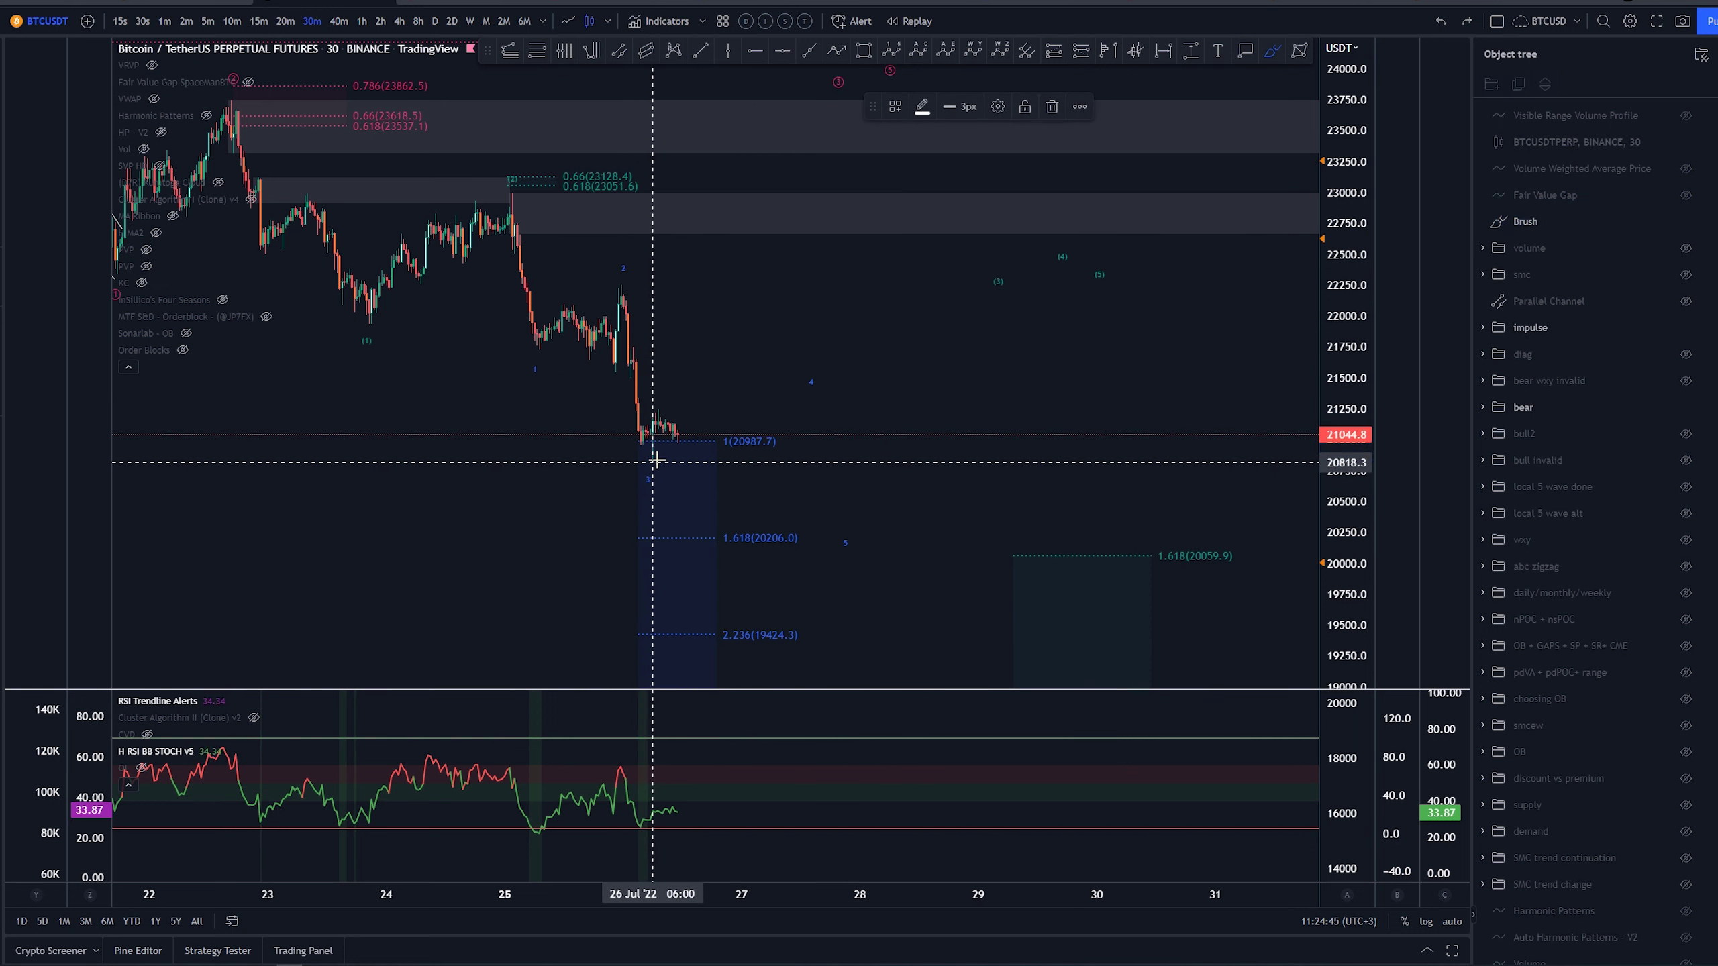
key("ctrl+z")
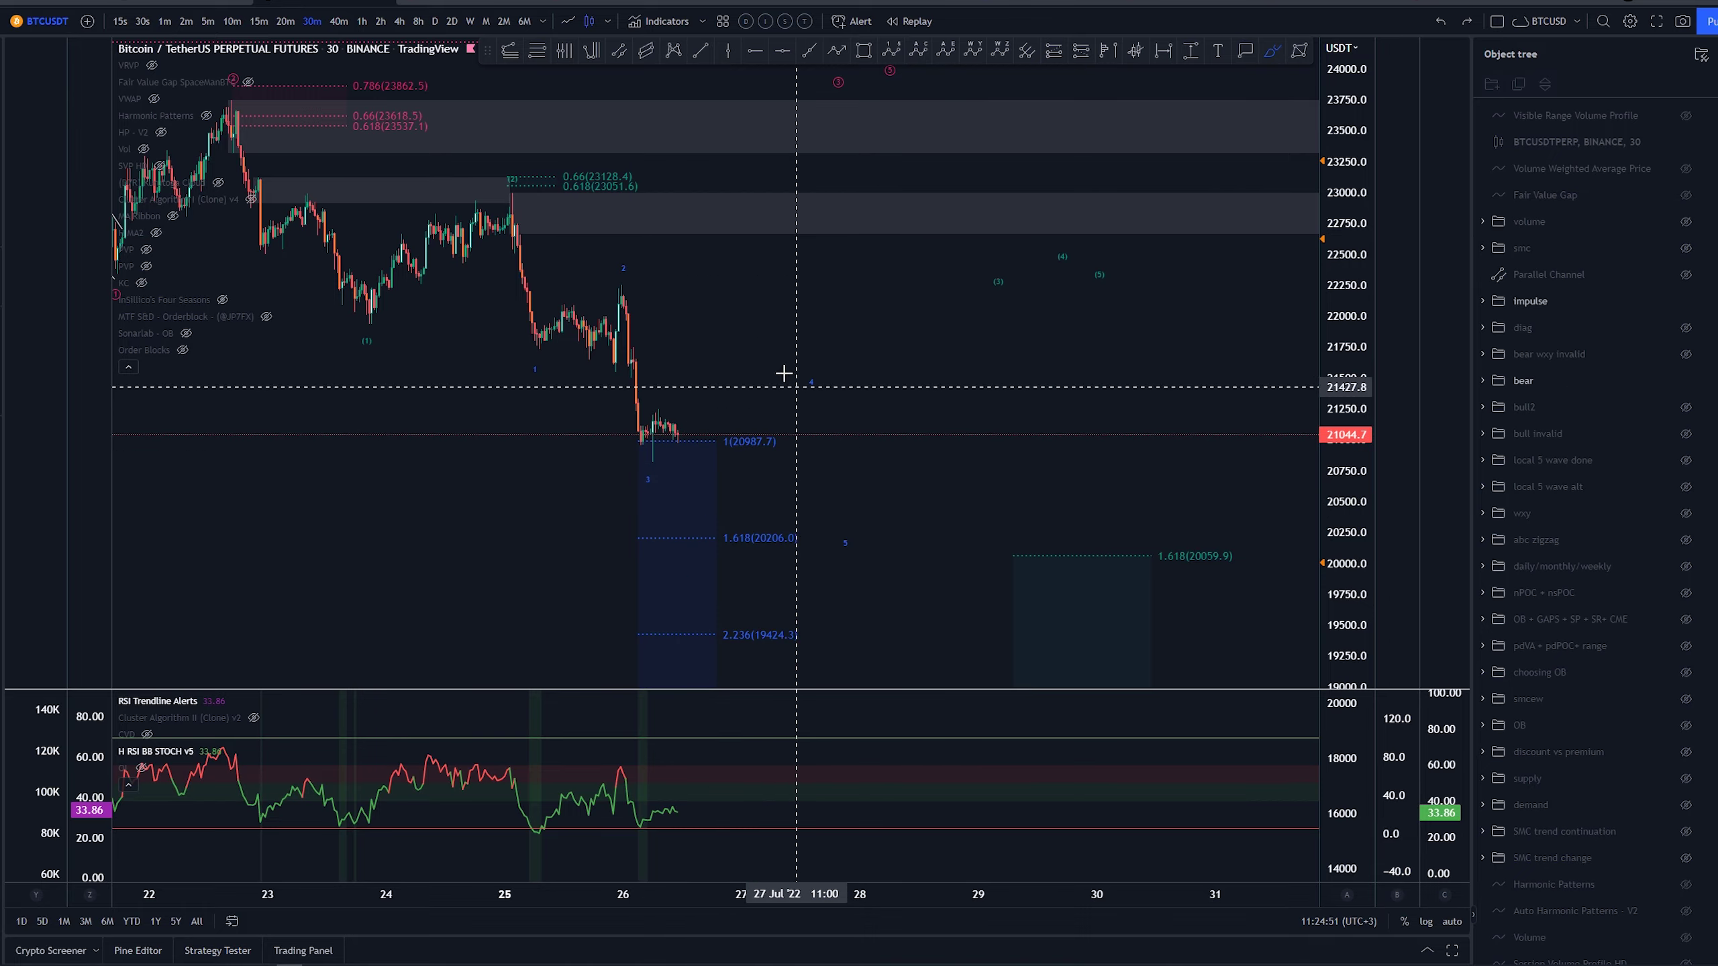
Trace the path from the blue 2 high and the expected fall from blue 4 toward blue 5 with the Brush, undoing the strokes.
scroll(1139, 422, "down", 3)
scroll(1139, 422, "down", 3)
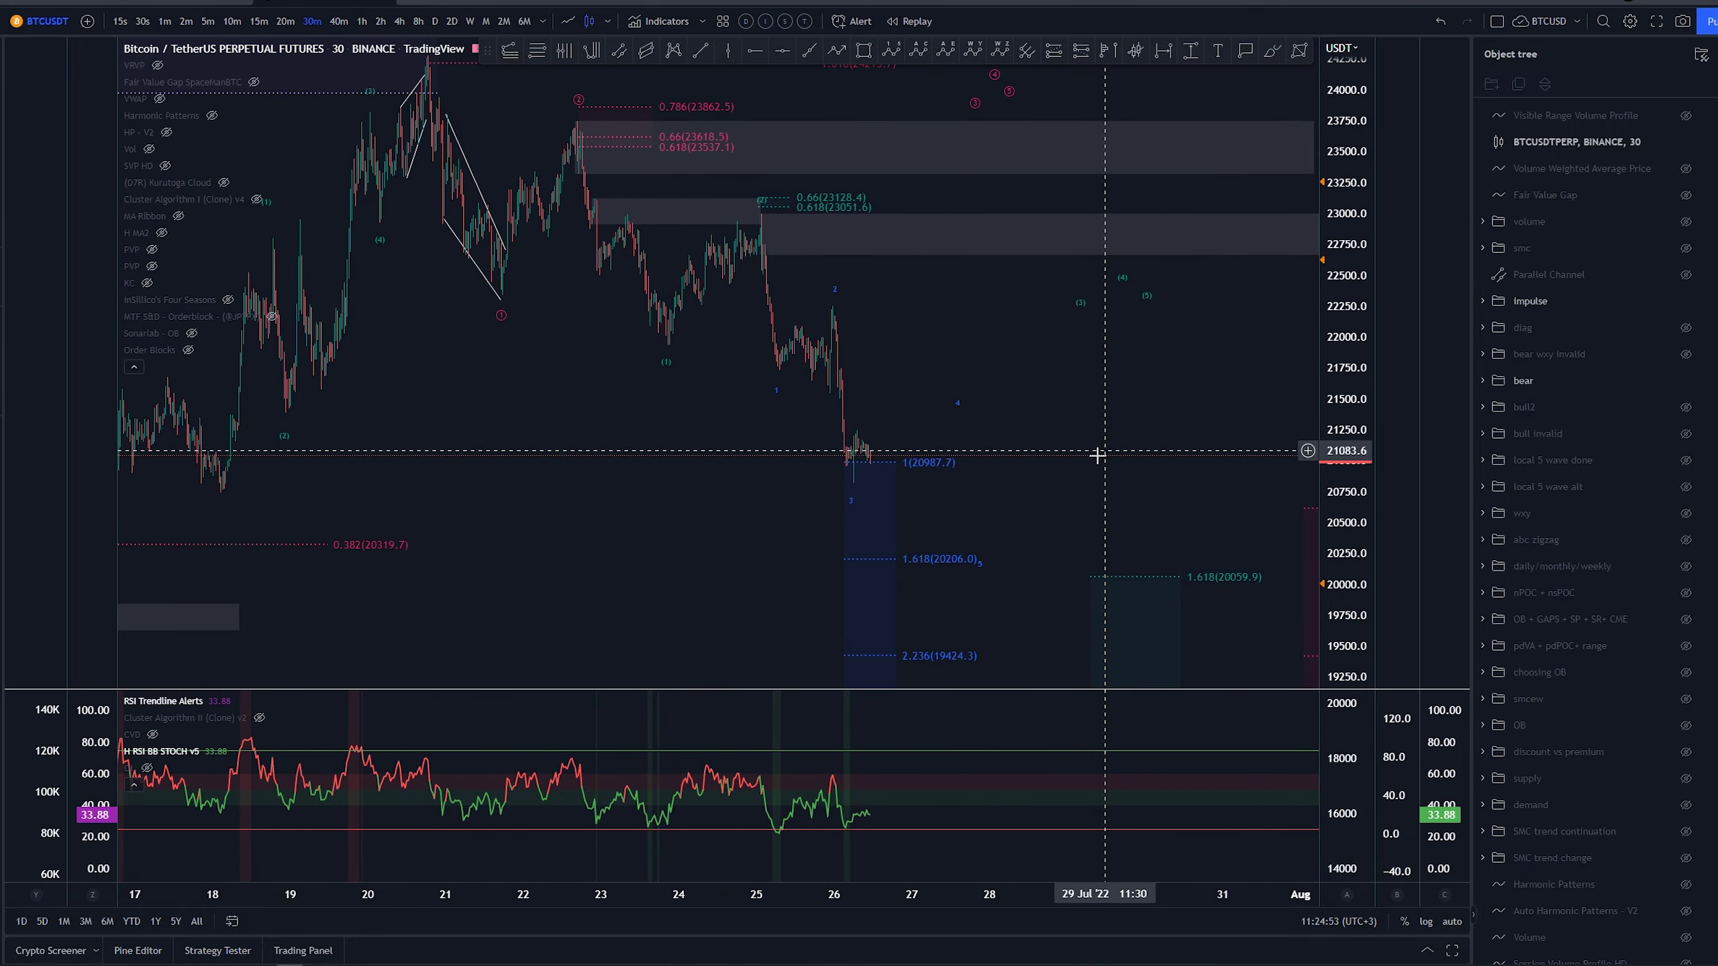
left_click_drag(1357, 279, 1357, 385)
left_click_drag(1227, 412, 1062, 409)
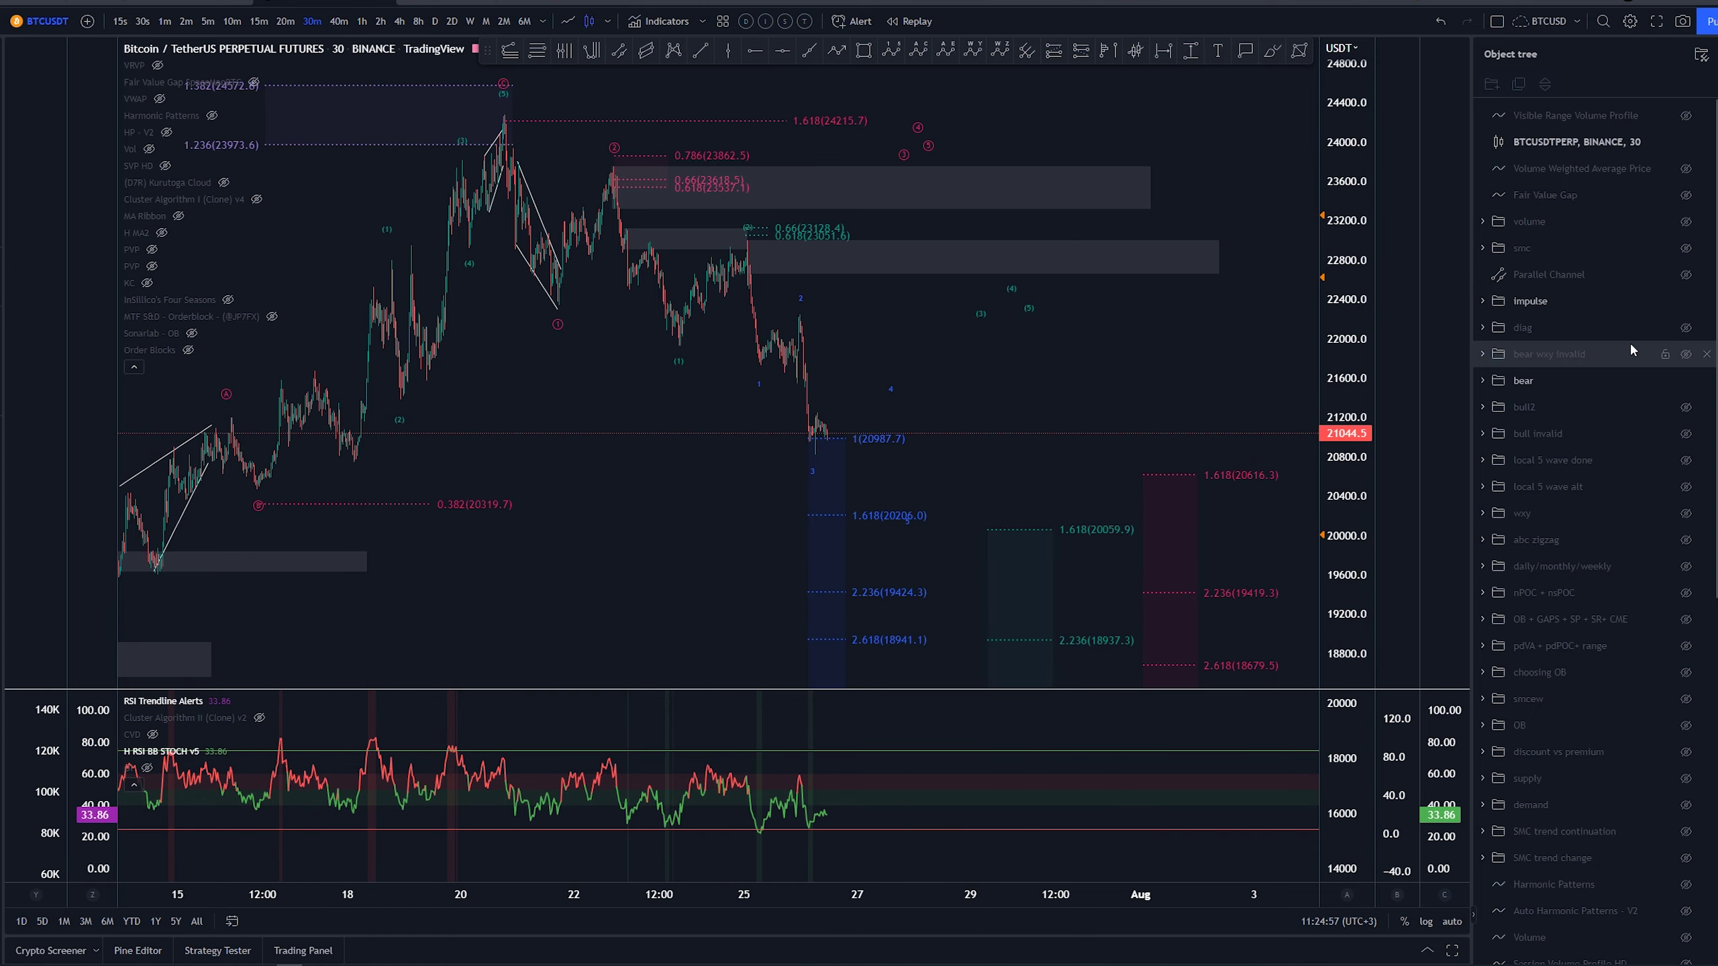
scroll(1082, 392, "up", 2)
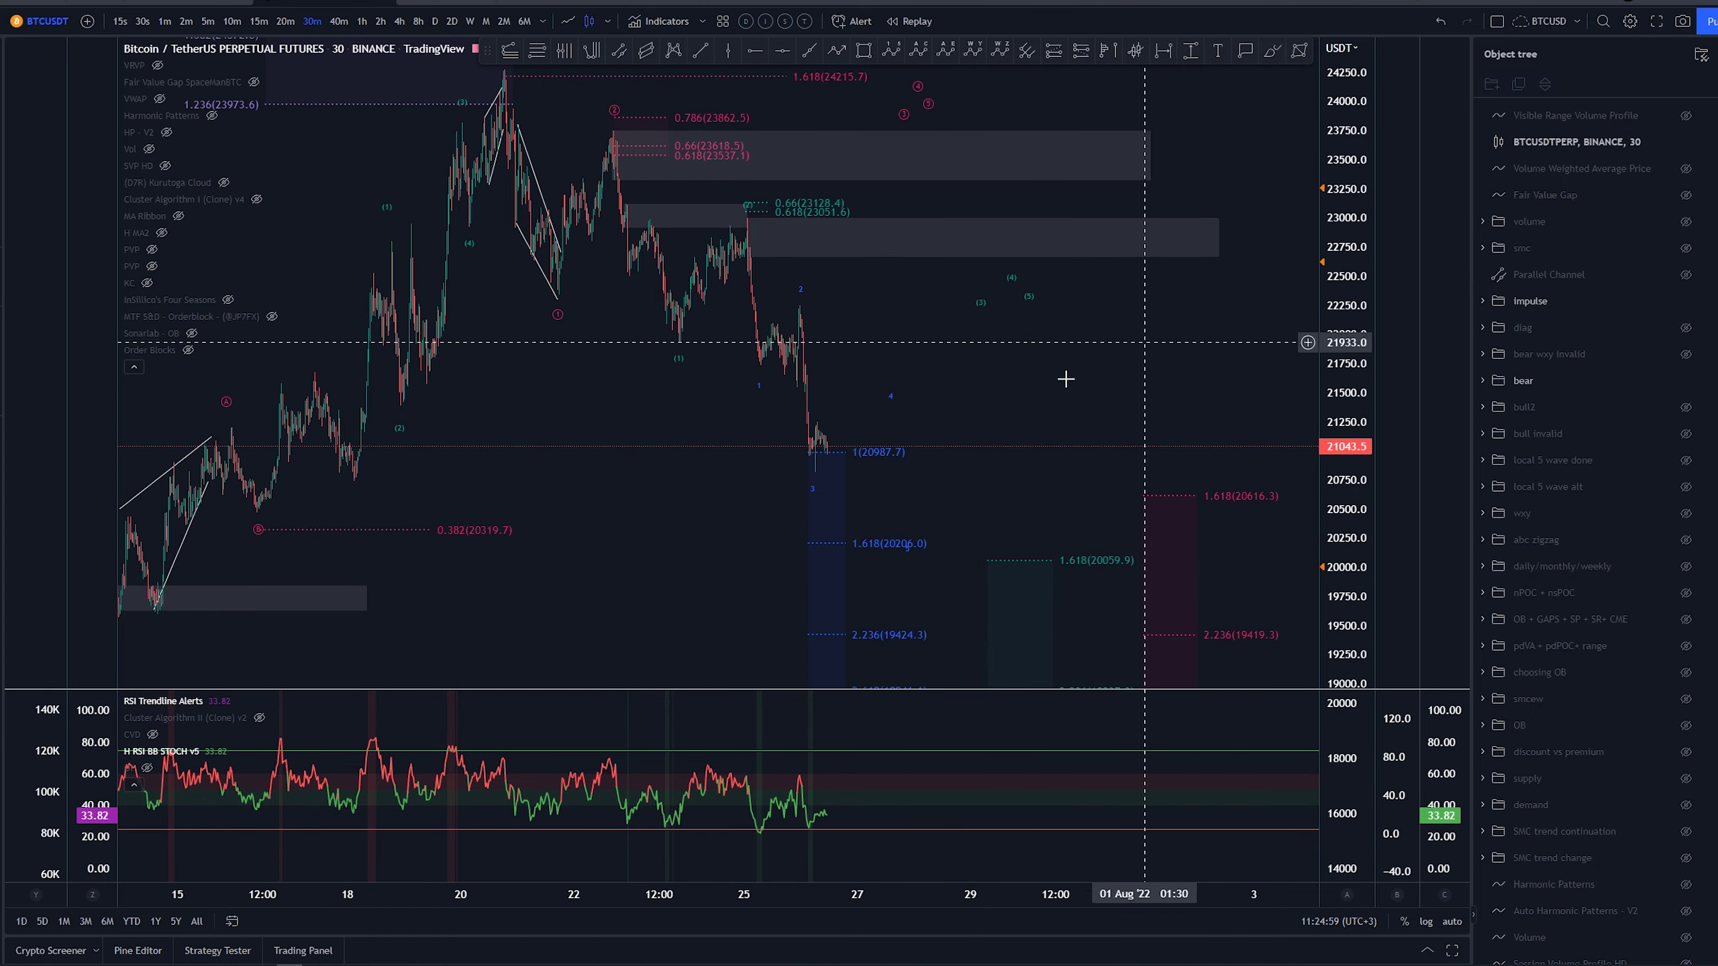
left_click(1272, 52)
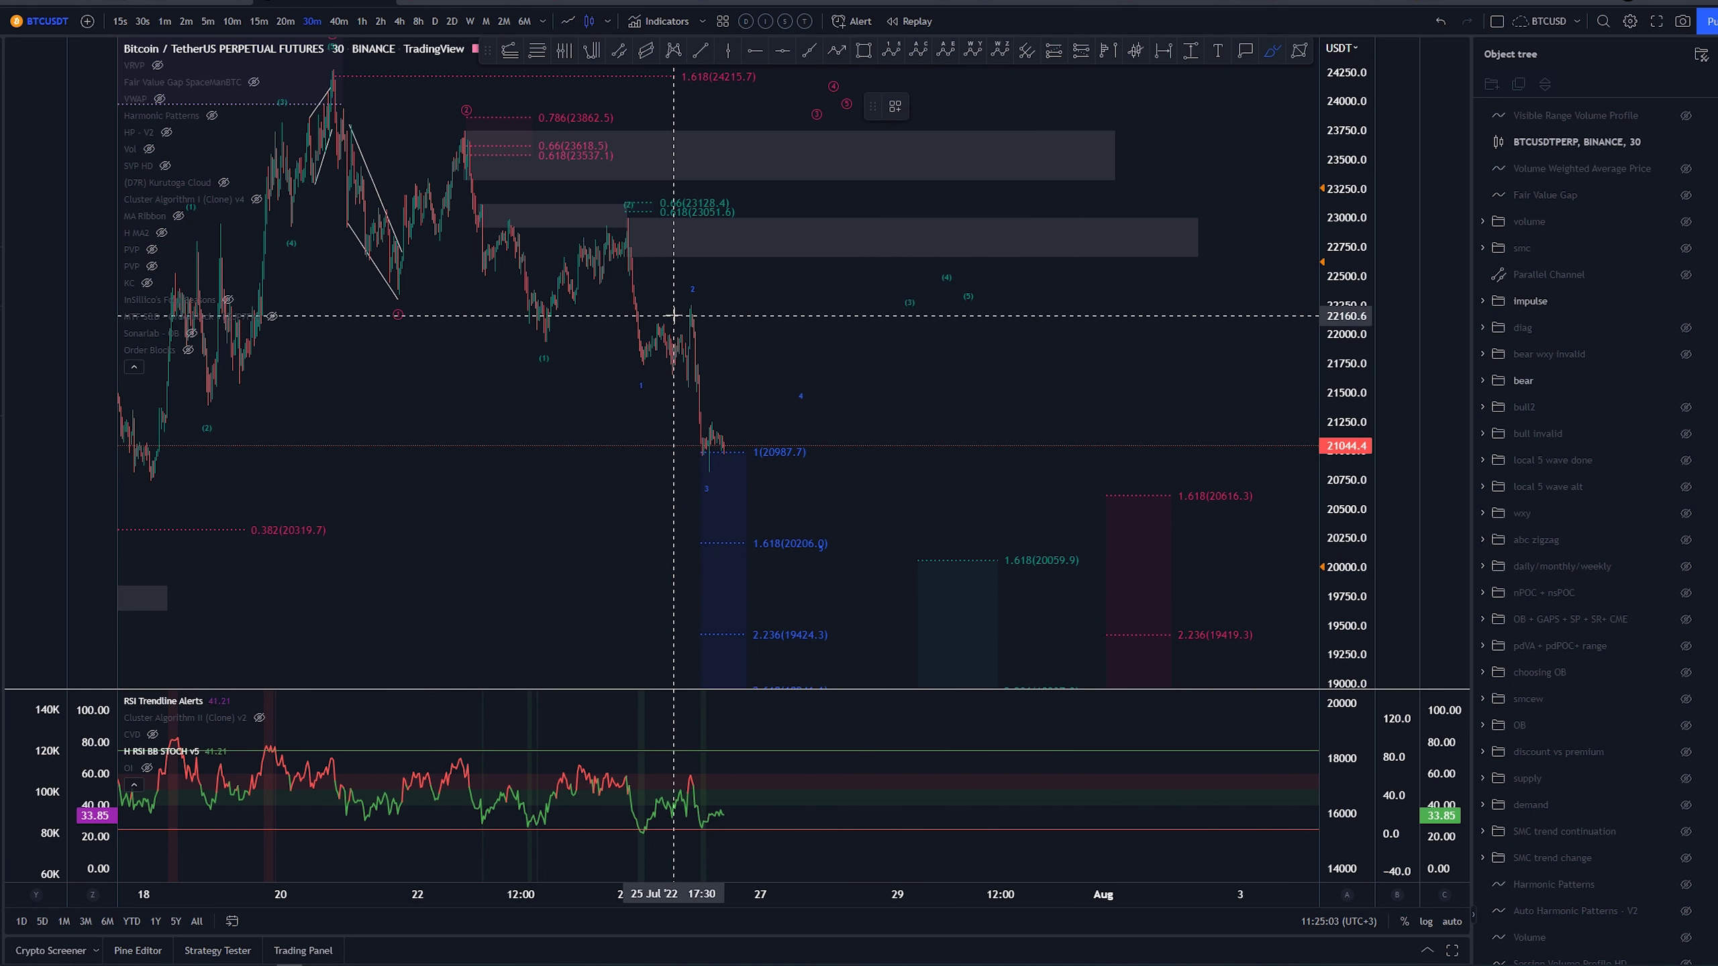
mouse_move(690, 312)
left_mouse_down()
mouse_move(720, 465)
mouse_move(715, 434)
mouse_move(752, 468)
mouse_move(812, 425)
mouse_move(796, 380)
mouse_move(827, 503)
left_mouse_up()
key("ctrl+z")
key("ctrl+z")
key("ctrl+z")
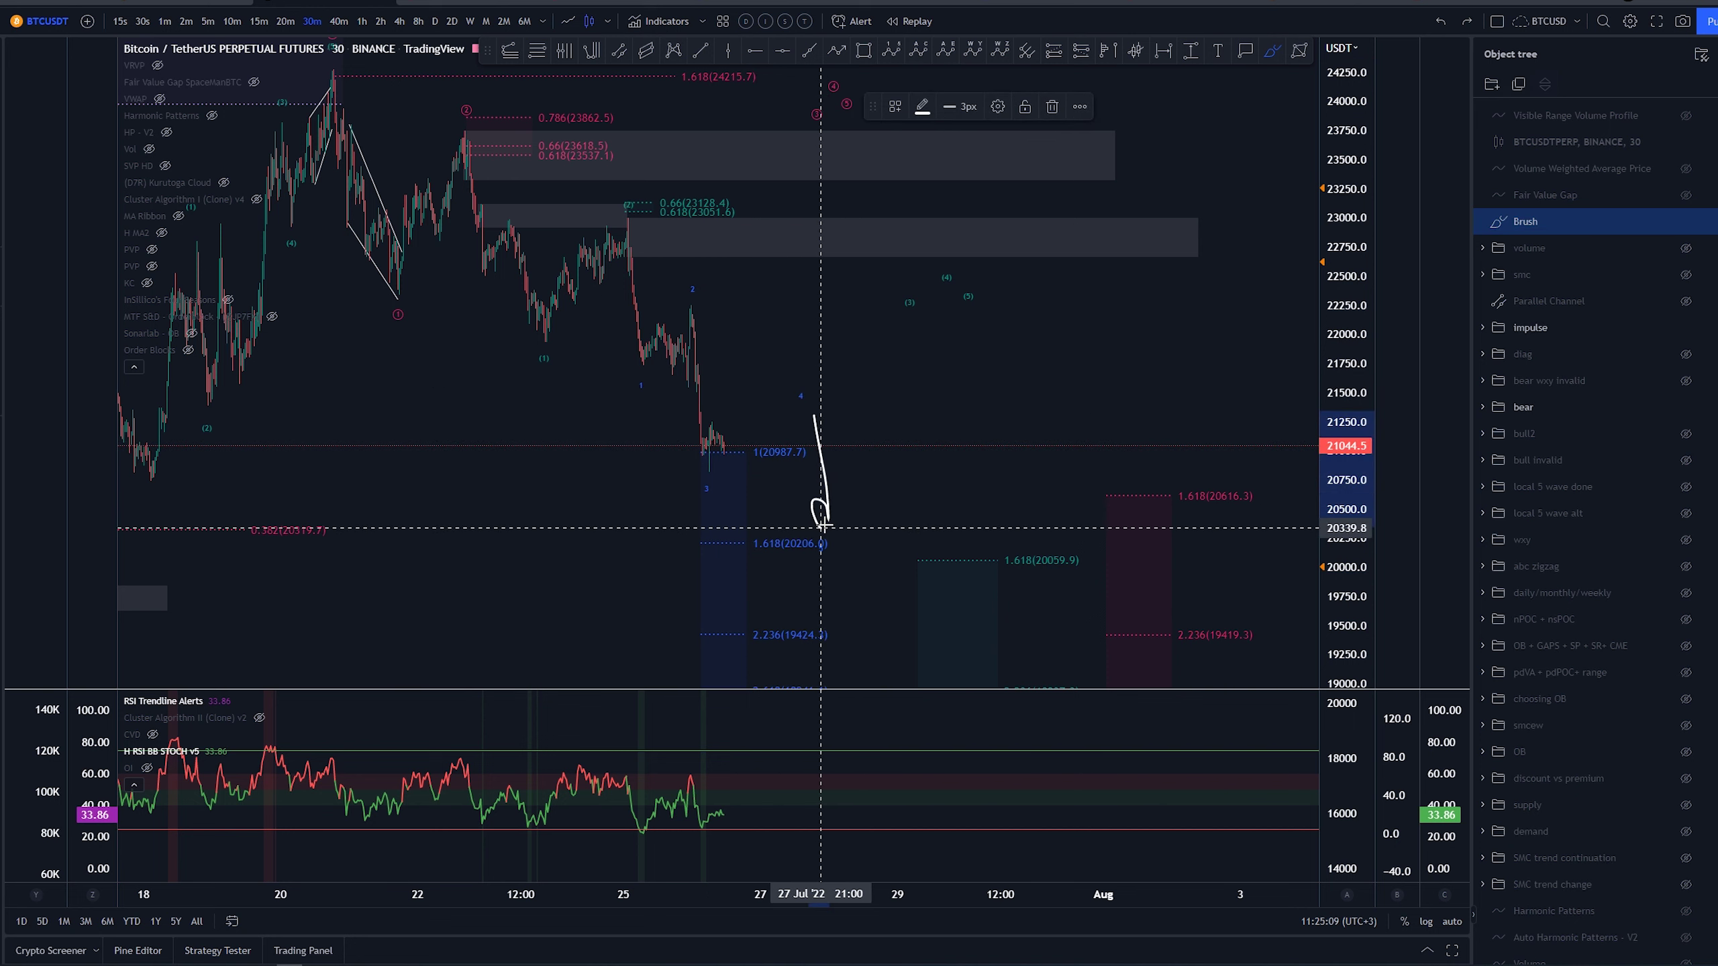
key("ctrl+z")
Mark the 18 July low's level across to the current price and sketch a bounce from it with the Brush, undoing the strokes.
left_click_drag(142, 485, 945, 481)
key("ctrl+z")
scroll(676, 544, "down", 5)
left_click_drag(344, 483, 845, 496)
key("ctrl+z")
mouse_move(731, 483)
left_mouse_down()
mouse_move(744, 520)
mouse_move(785, 390)
mouse_move(889, 407)
mouse_move(1009, 395)
mouse_move(882, 365)
mouse_move(836, 305)
left_mouse_up()
key("ctrl+z")
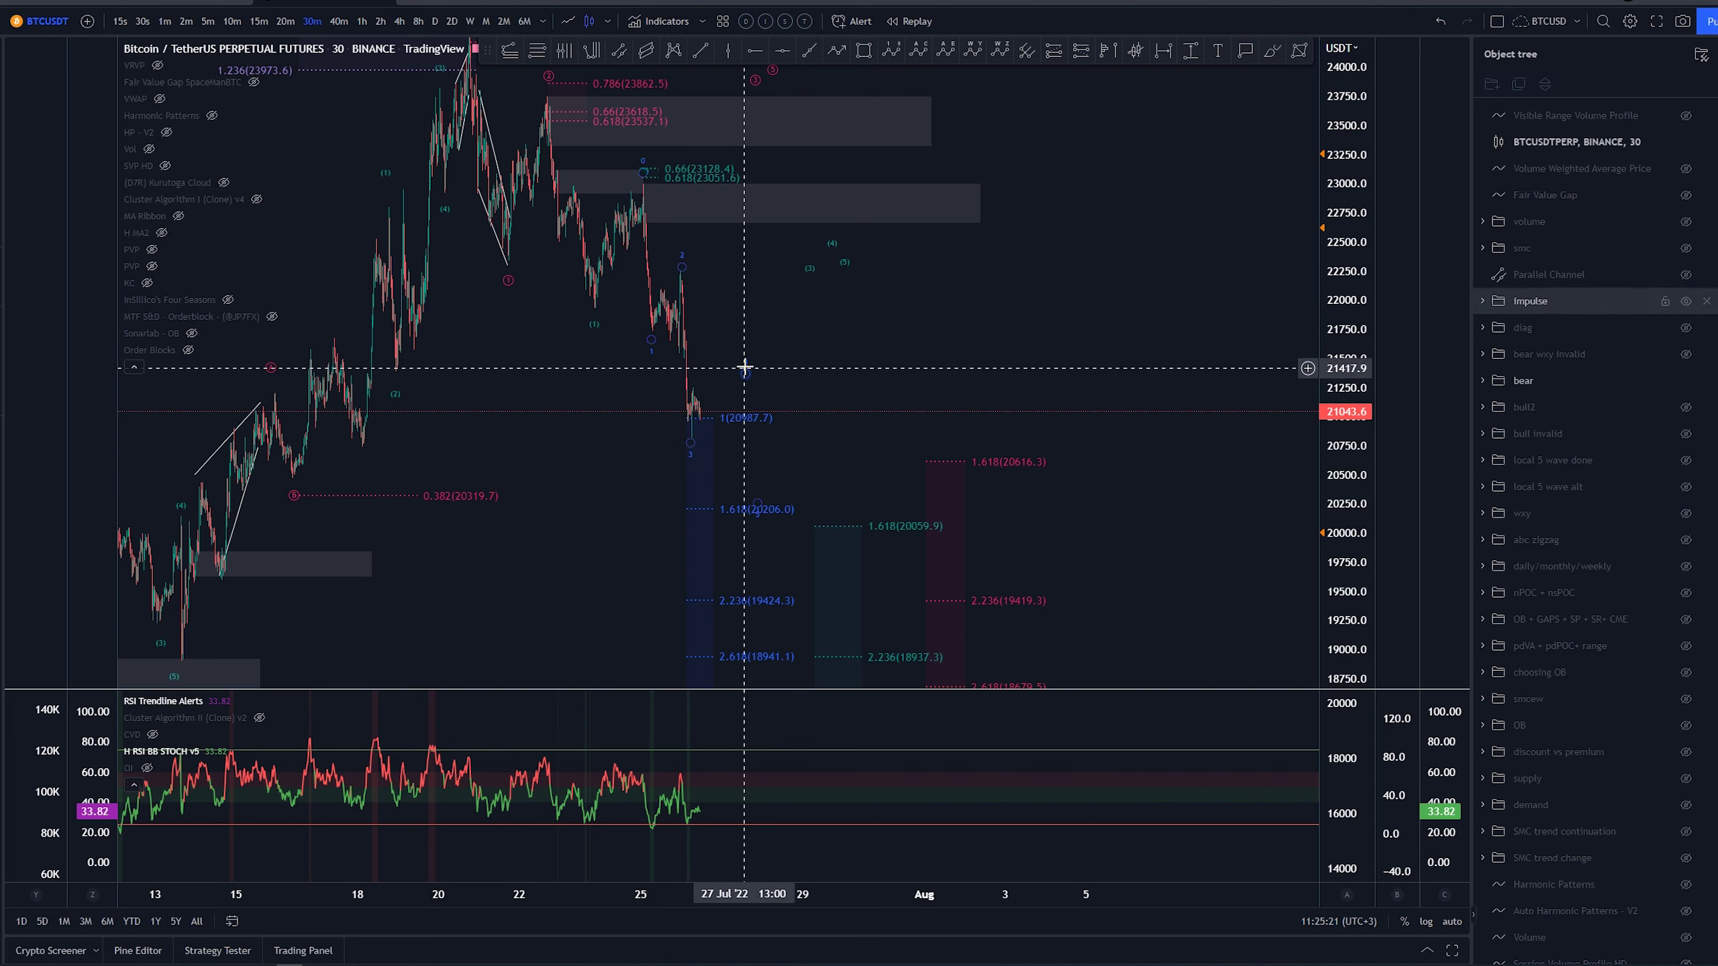
Nudge the projected blue 4 and reposition green (3) at about 20184, (4) at about 21340 and (5) near the green 1.618 level.
mouse_move(745, 372)
left_mouse_down()
mouse_move(766, 403)
mouse_move(759, 375)
left_mouse_up()
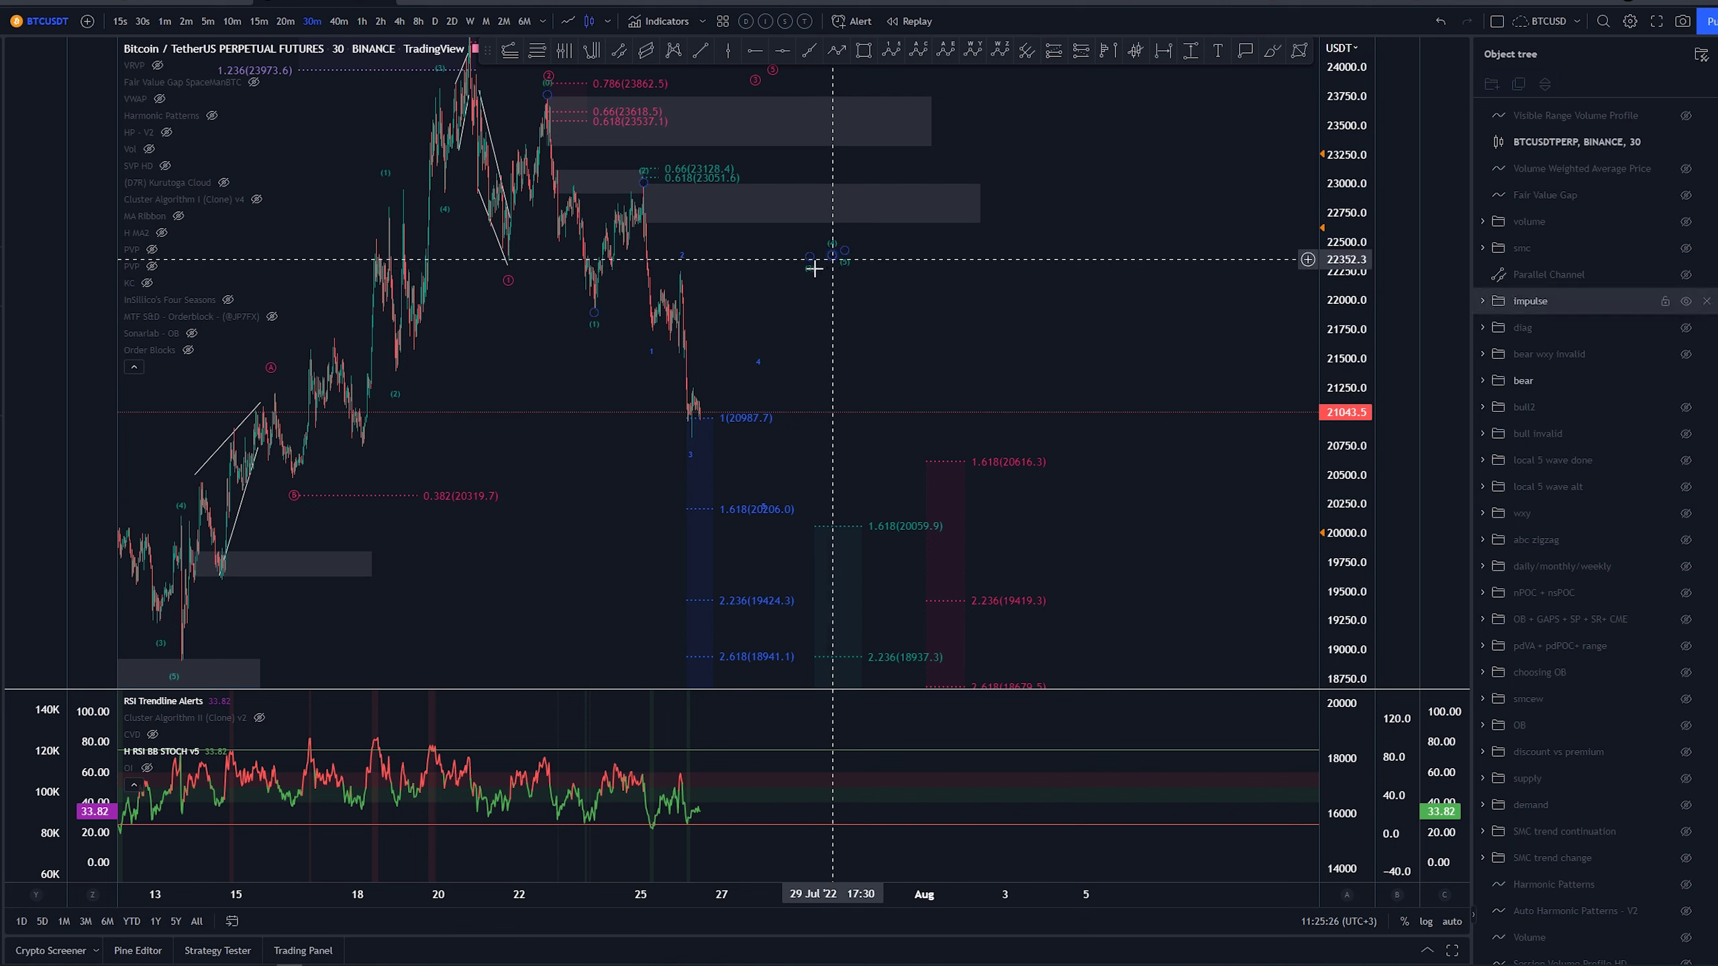
left_click_drag(812, 261, 774, 545)
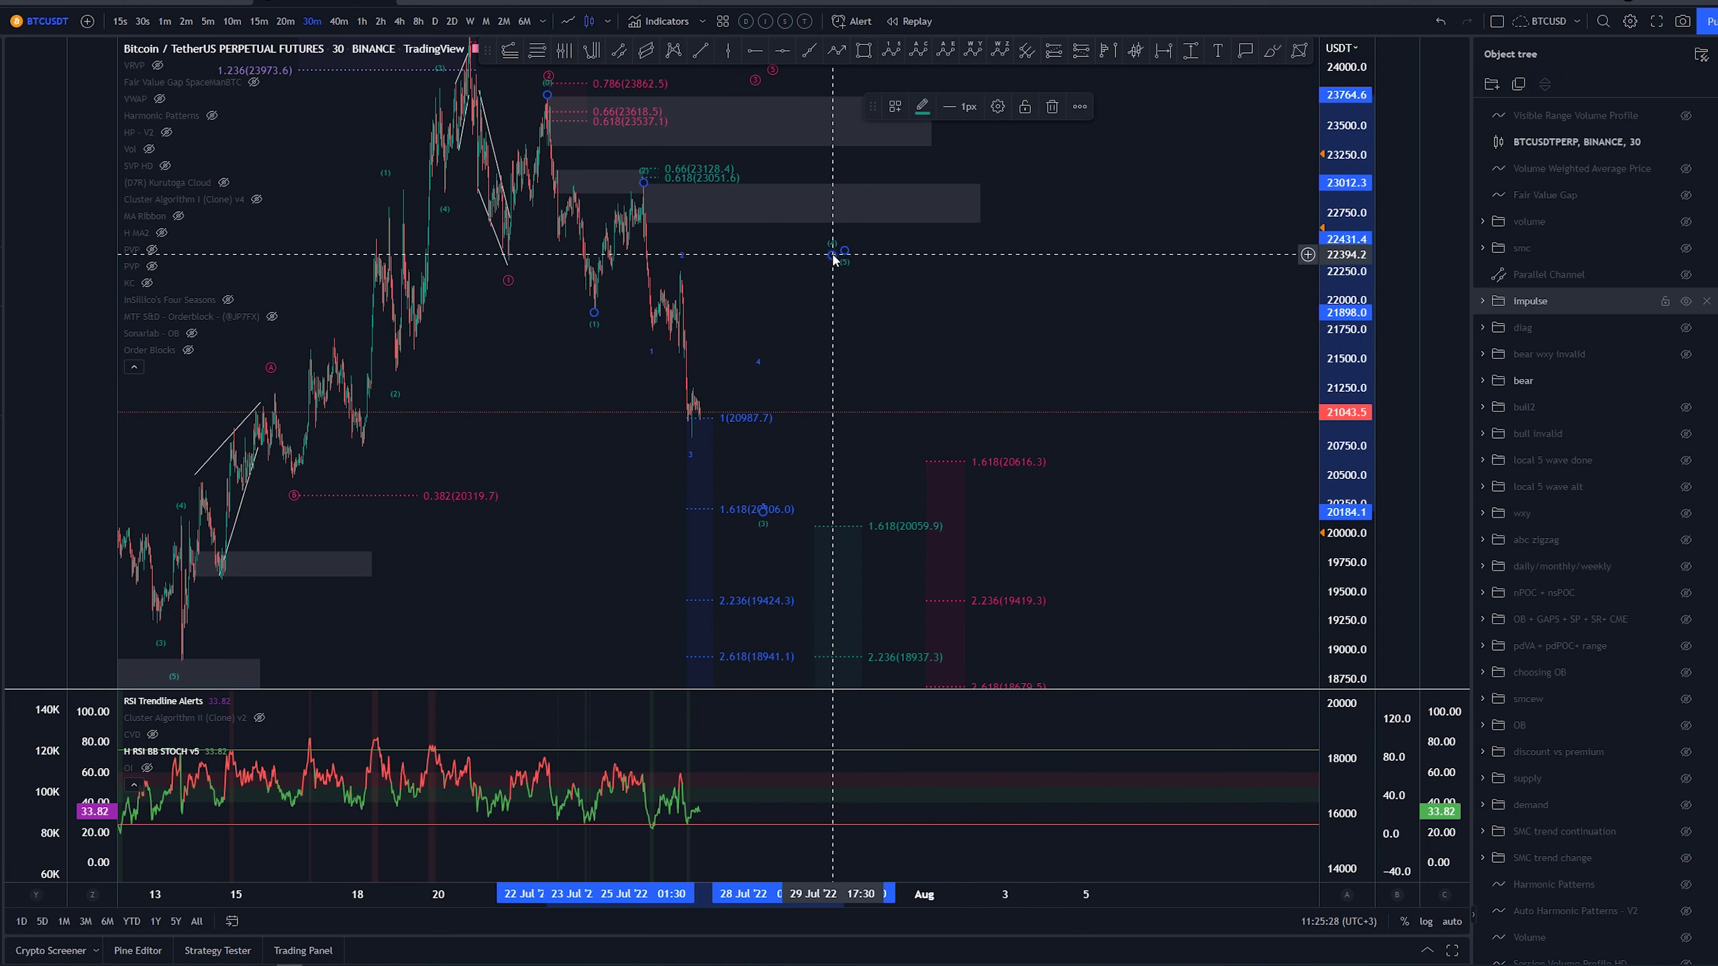
mouse_move(834, 255)
left_mouse_down()
mouse_move(820, 387)
mouse_move(835, 378)
left_mouse_up()
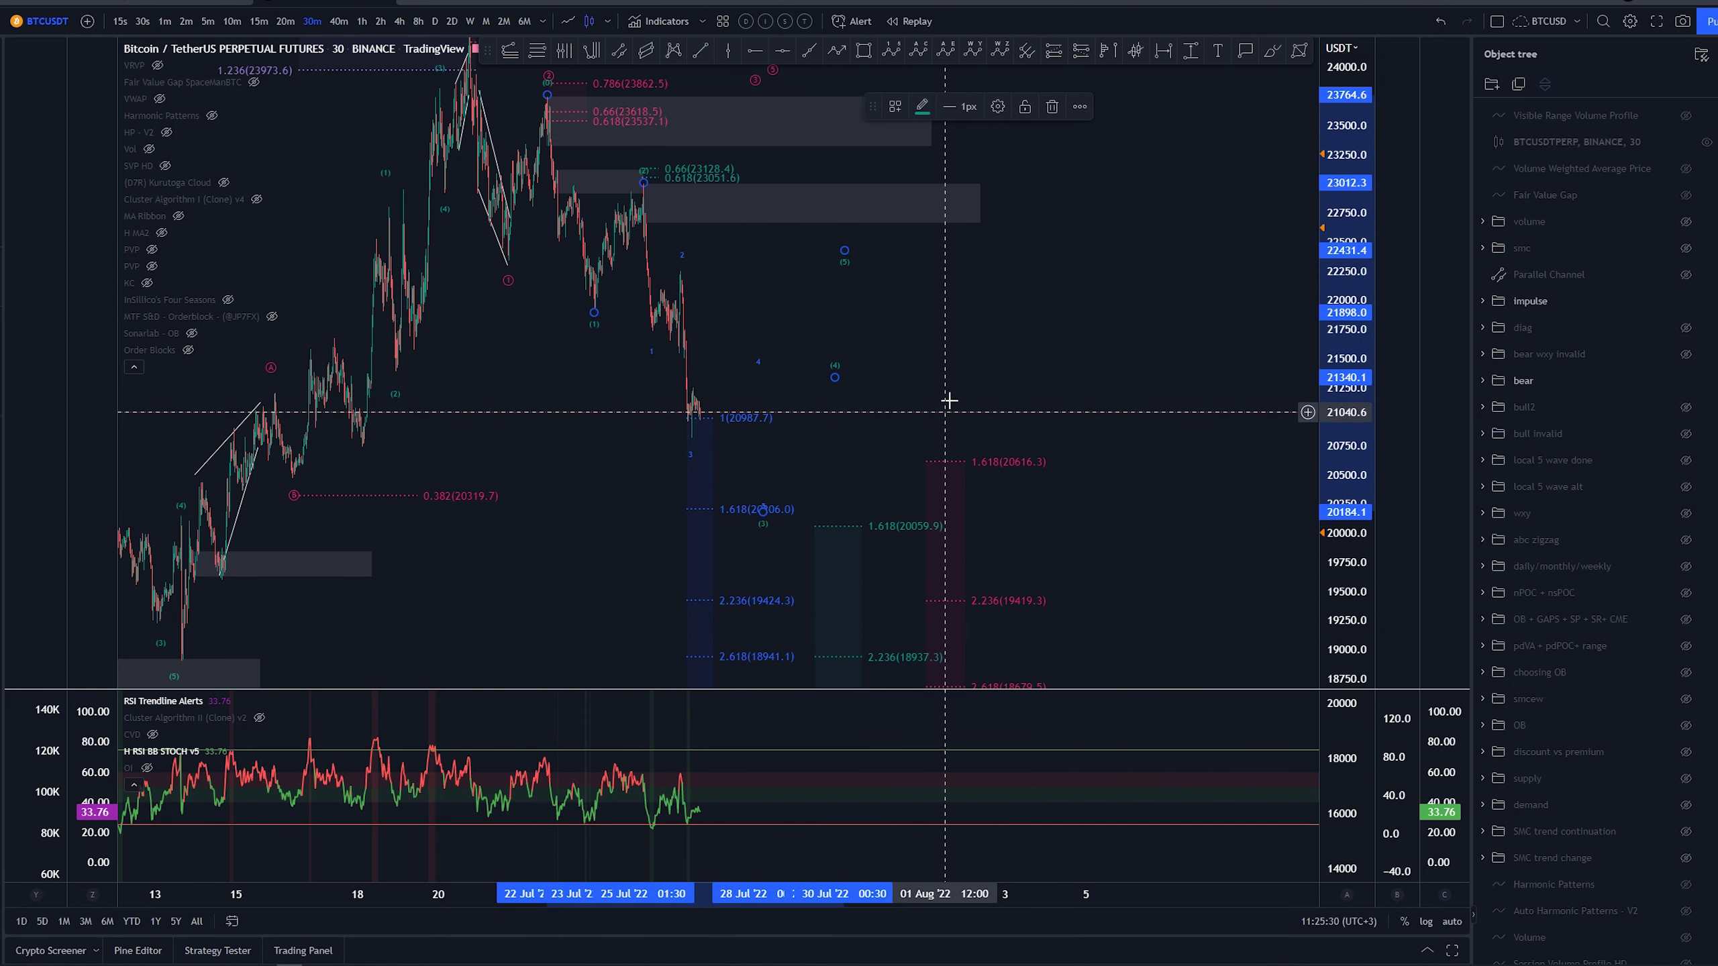
mouse_move(844, 252)
left_mouse_down()
mouse_move(882, 526)
mouse_move(863, 535)
left_mouse_up()
Trace from the y high toward circled 2 with the Brush, delete that stroke, and circle the pink 1.618 (20616.3) target level.
left_click_drag(1039, 309, 1039, 300)
left_click_drag(1322, 334, 1317, 399)
left_click_drag(1055, 353, 1048, 313)
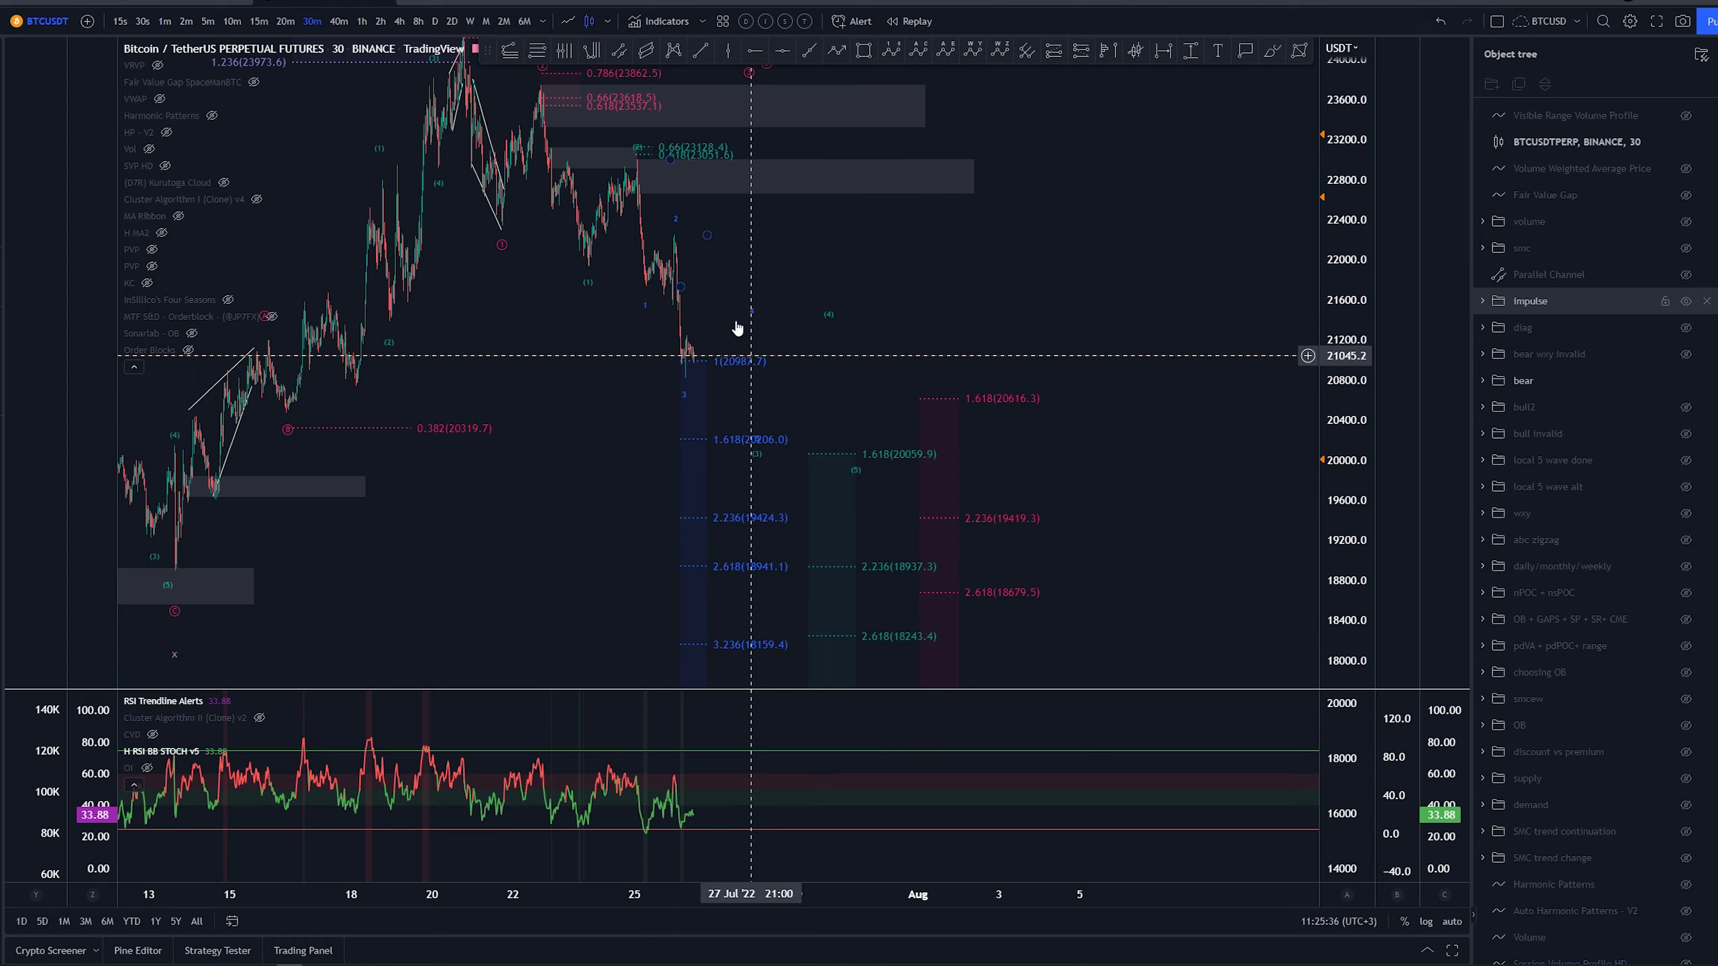
left_click_drag(1085, 242, 1179, 379)
left_click_drag(1041, 355, 1039, 346)
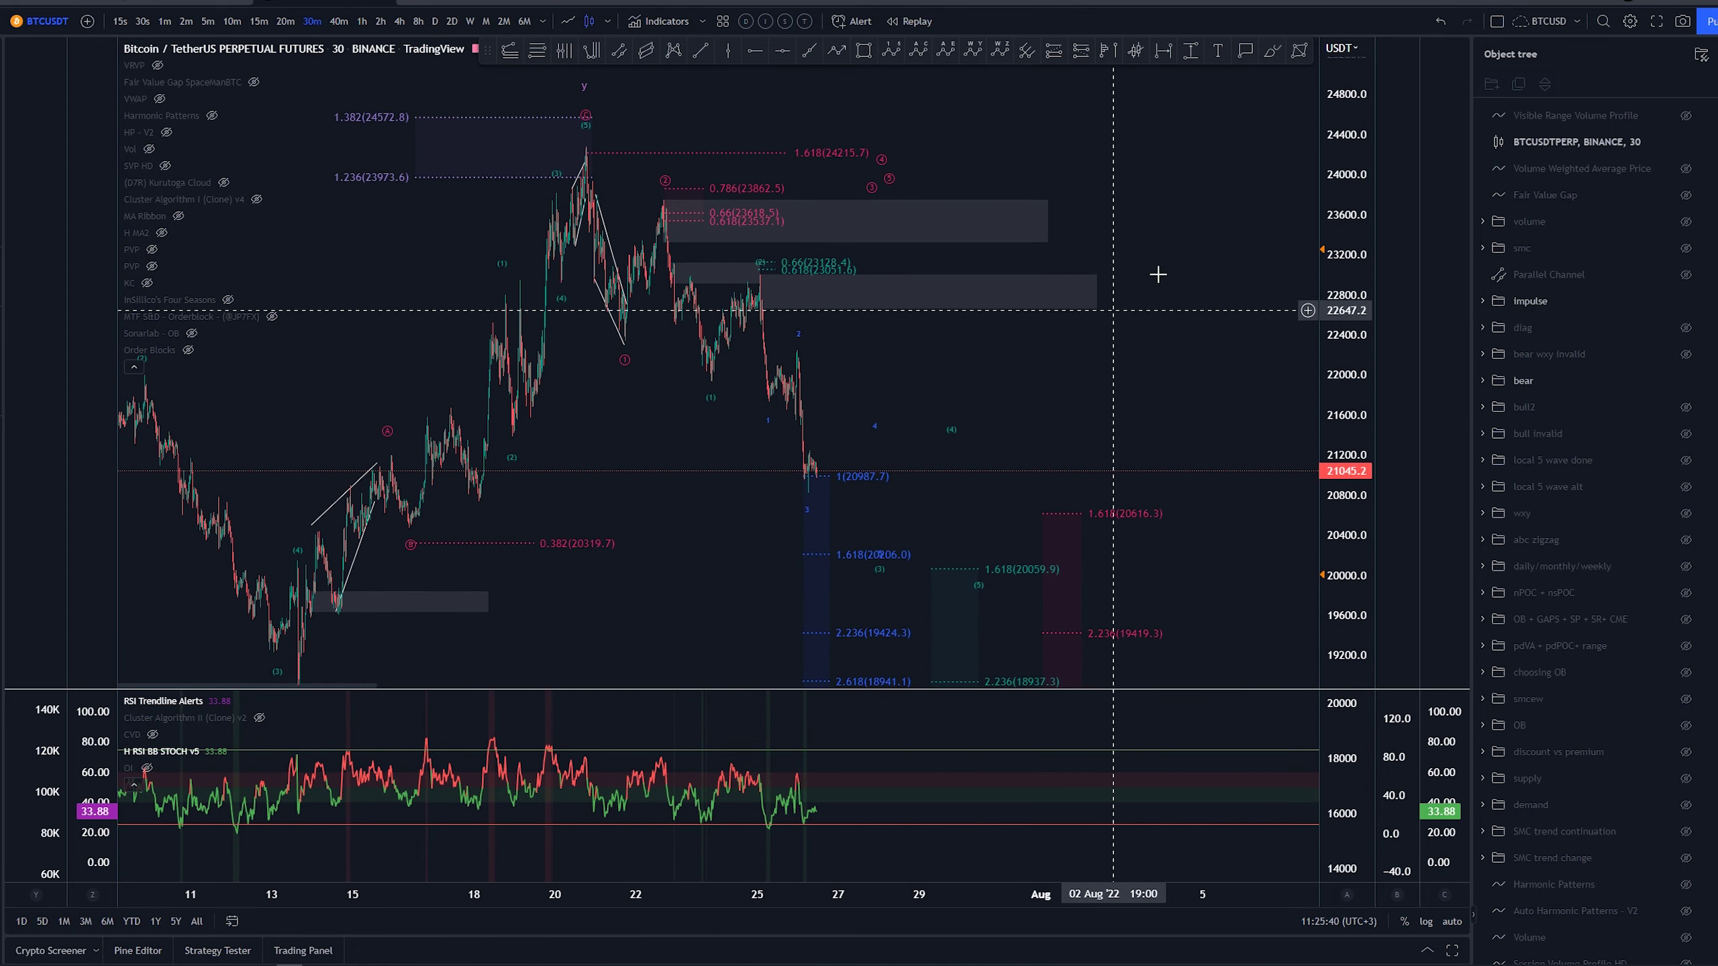
mouse_move(1190, 411)
left_mouse_down()
mouse_move(1110, 200)
mouse_move(1149, 335)
mouse_move(1063, 381)
left_mouse_up()
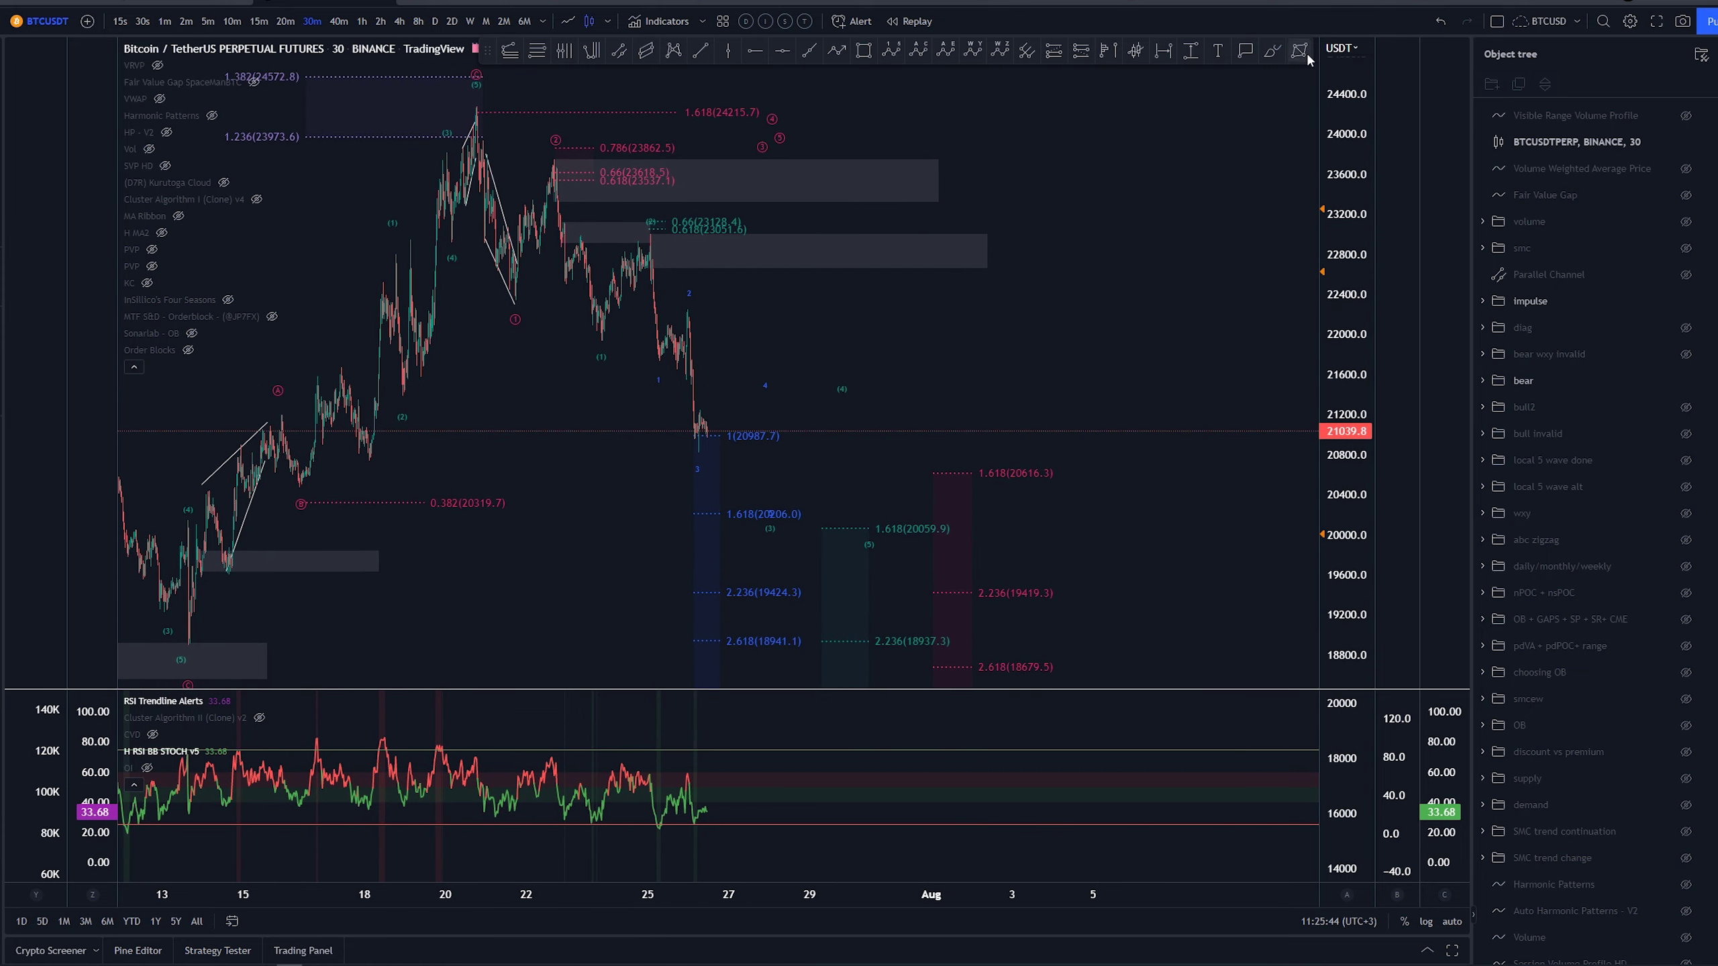
left_click(1272, 54)
left_click_drag(468, 106, 554, 173)
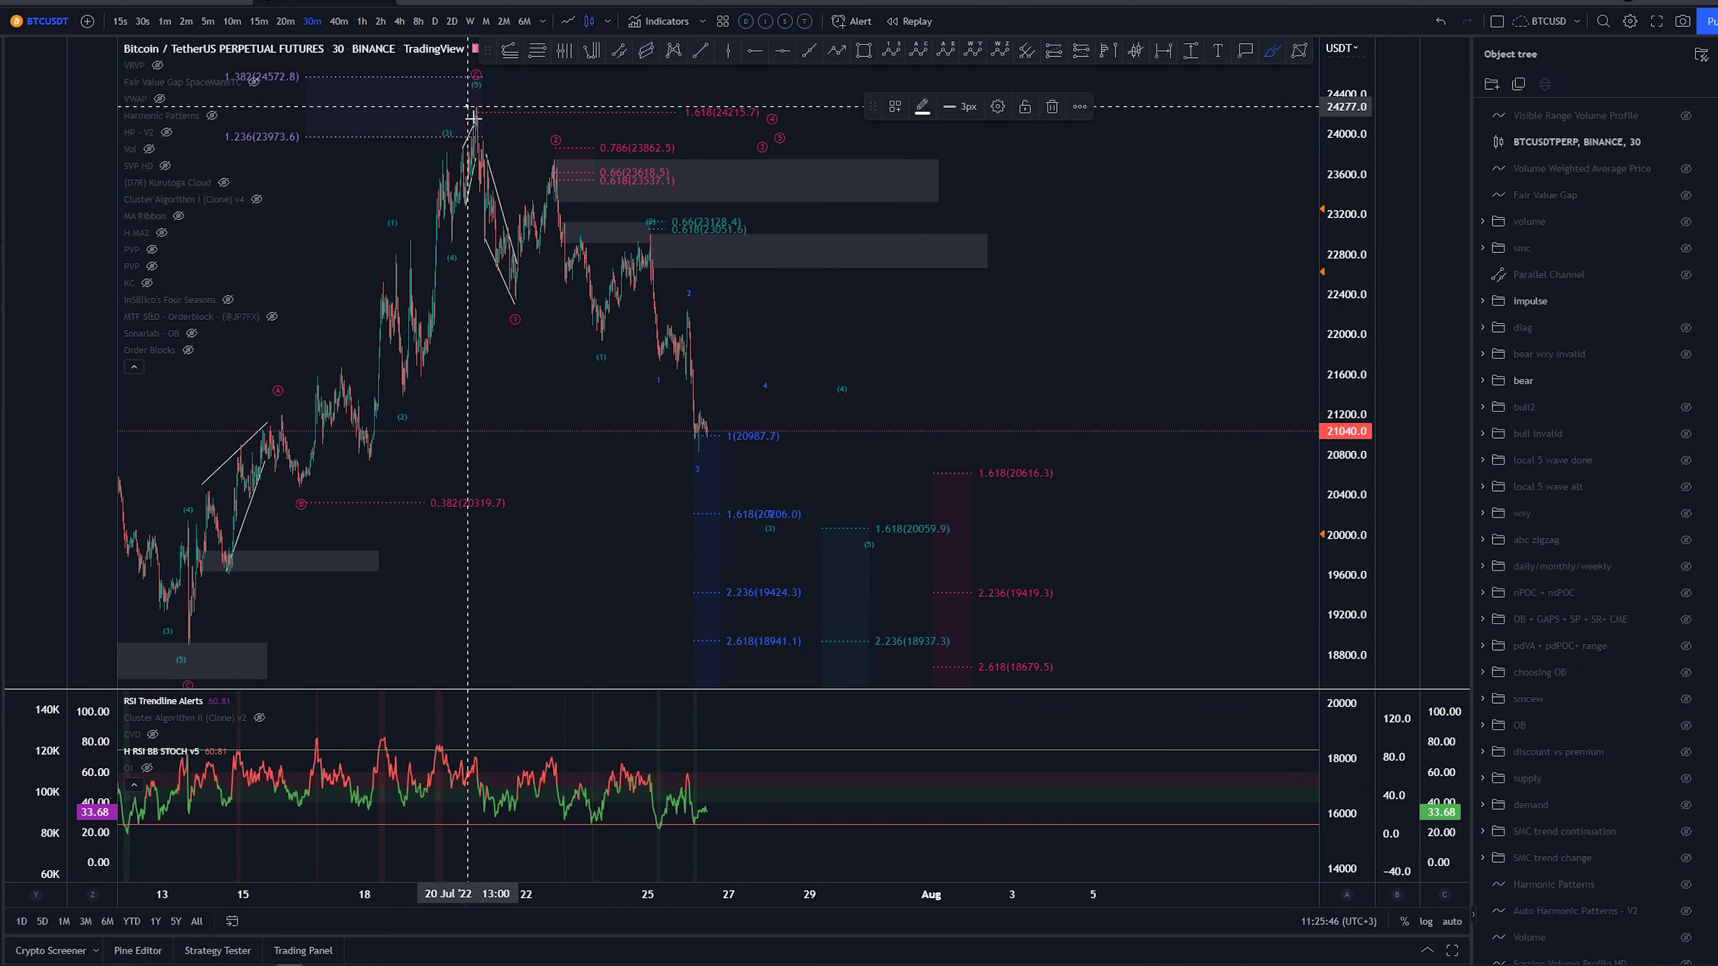
key("Delete")
left_click_drag(977, 446, 1010, 466)
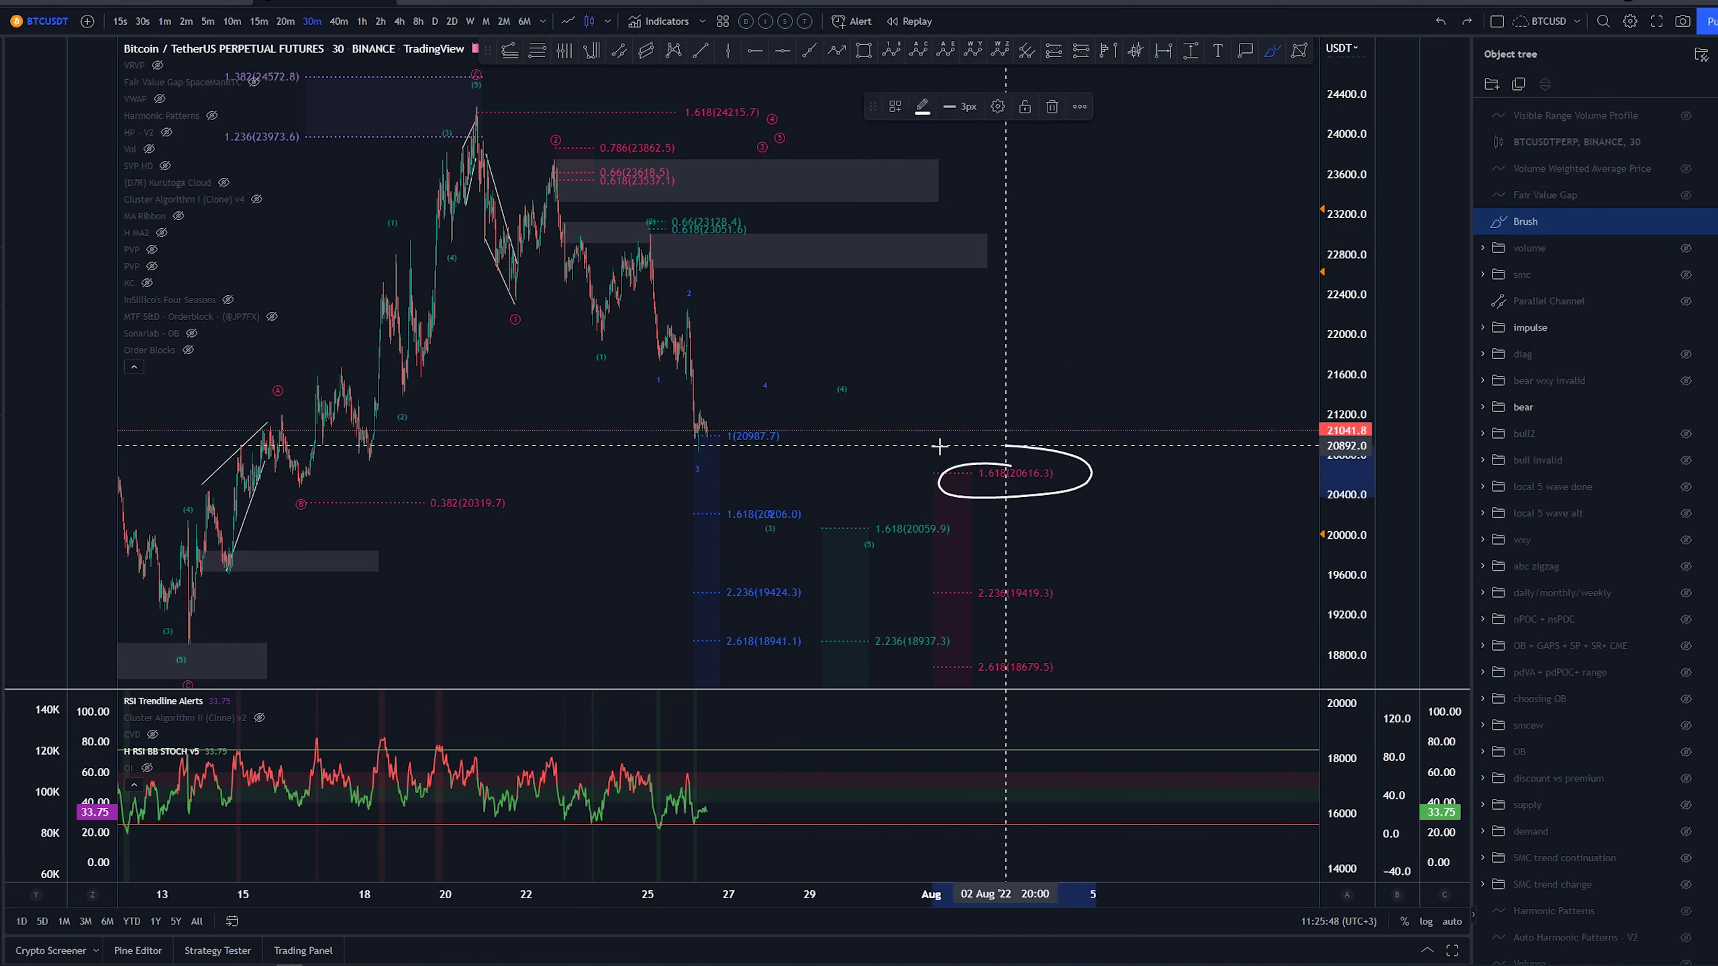
Delete the circle around the pink 1.618 target, and mark the 18, 16, 14 and 13 July low levels with Brush strokes, deleting each.
key("Delete")
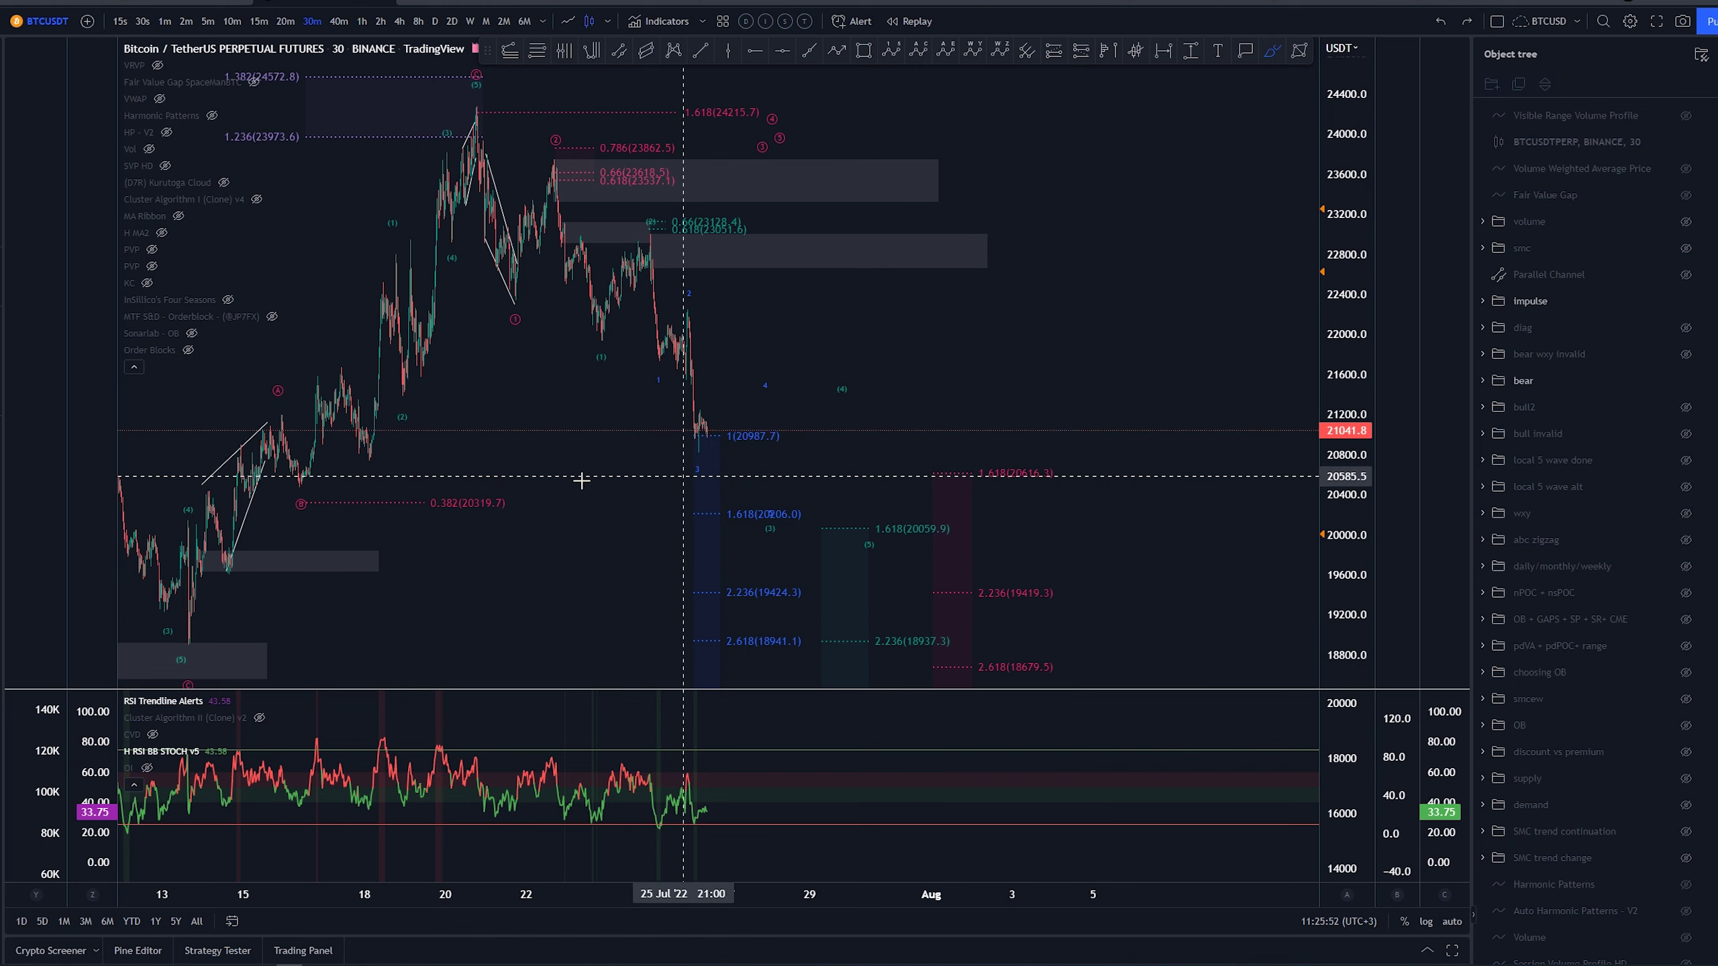
mouse_move(366, 447)
left_mouse_down()
mouse_move(379, 464)
mouse_move(790, 462)
left_mouse_up()
key("Delete")
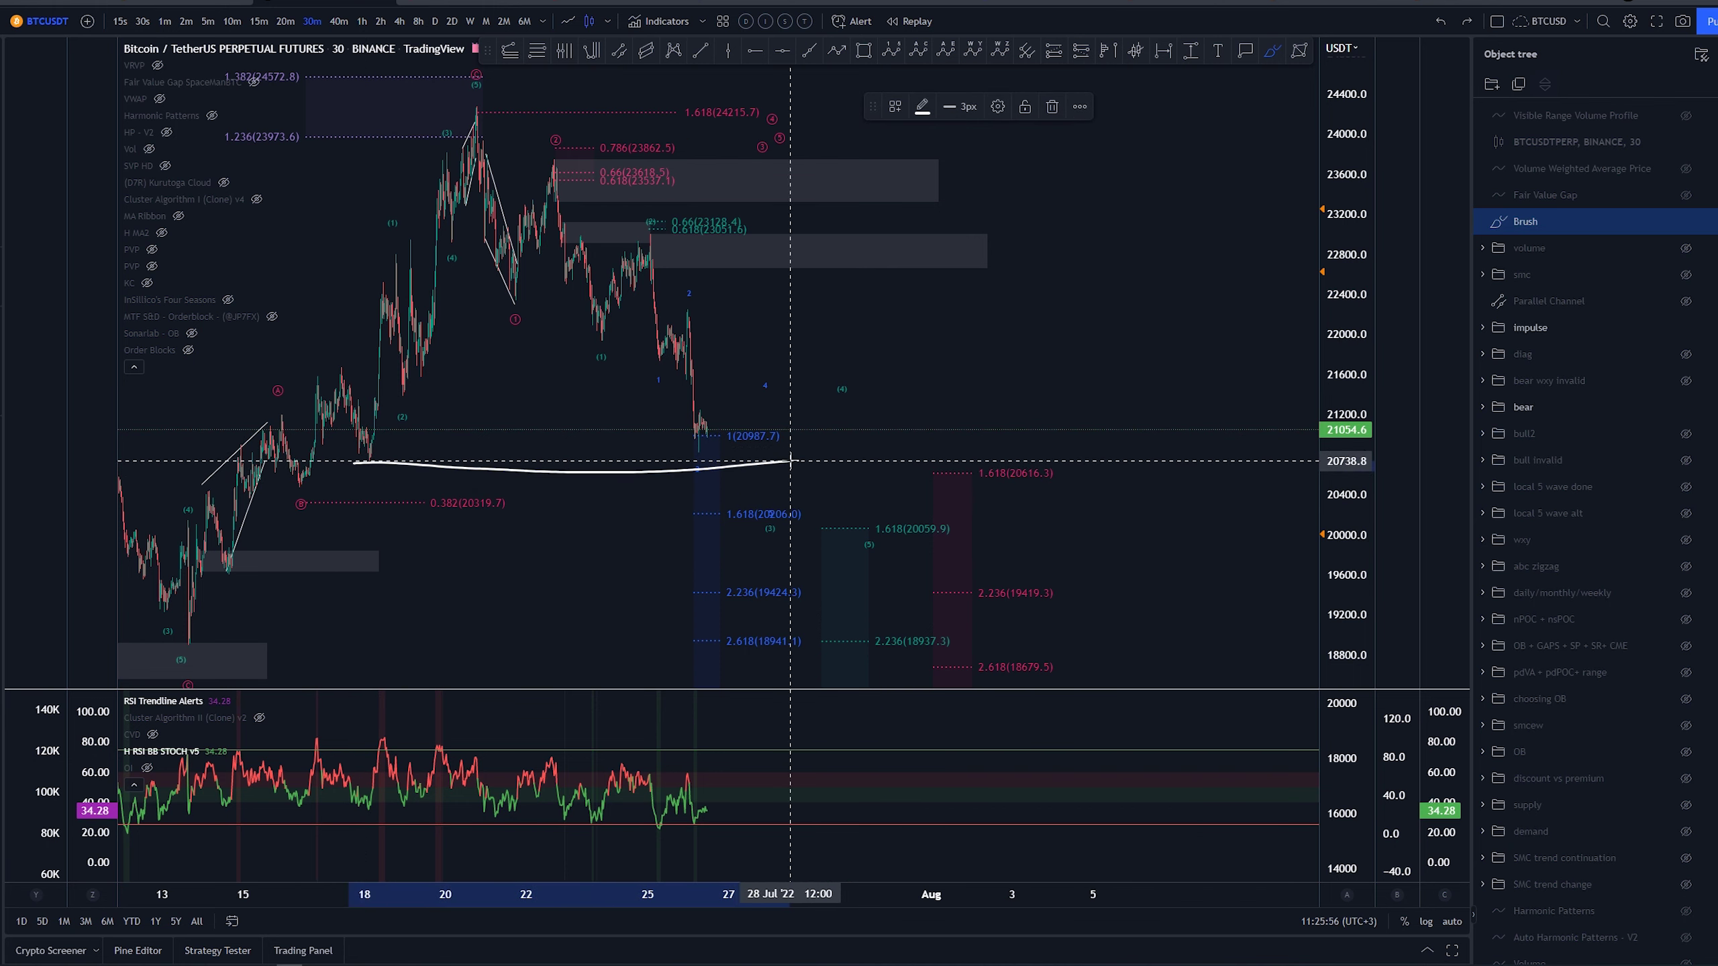
key("Delete")
left_click_drag(287, 493, 910, 492)
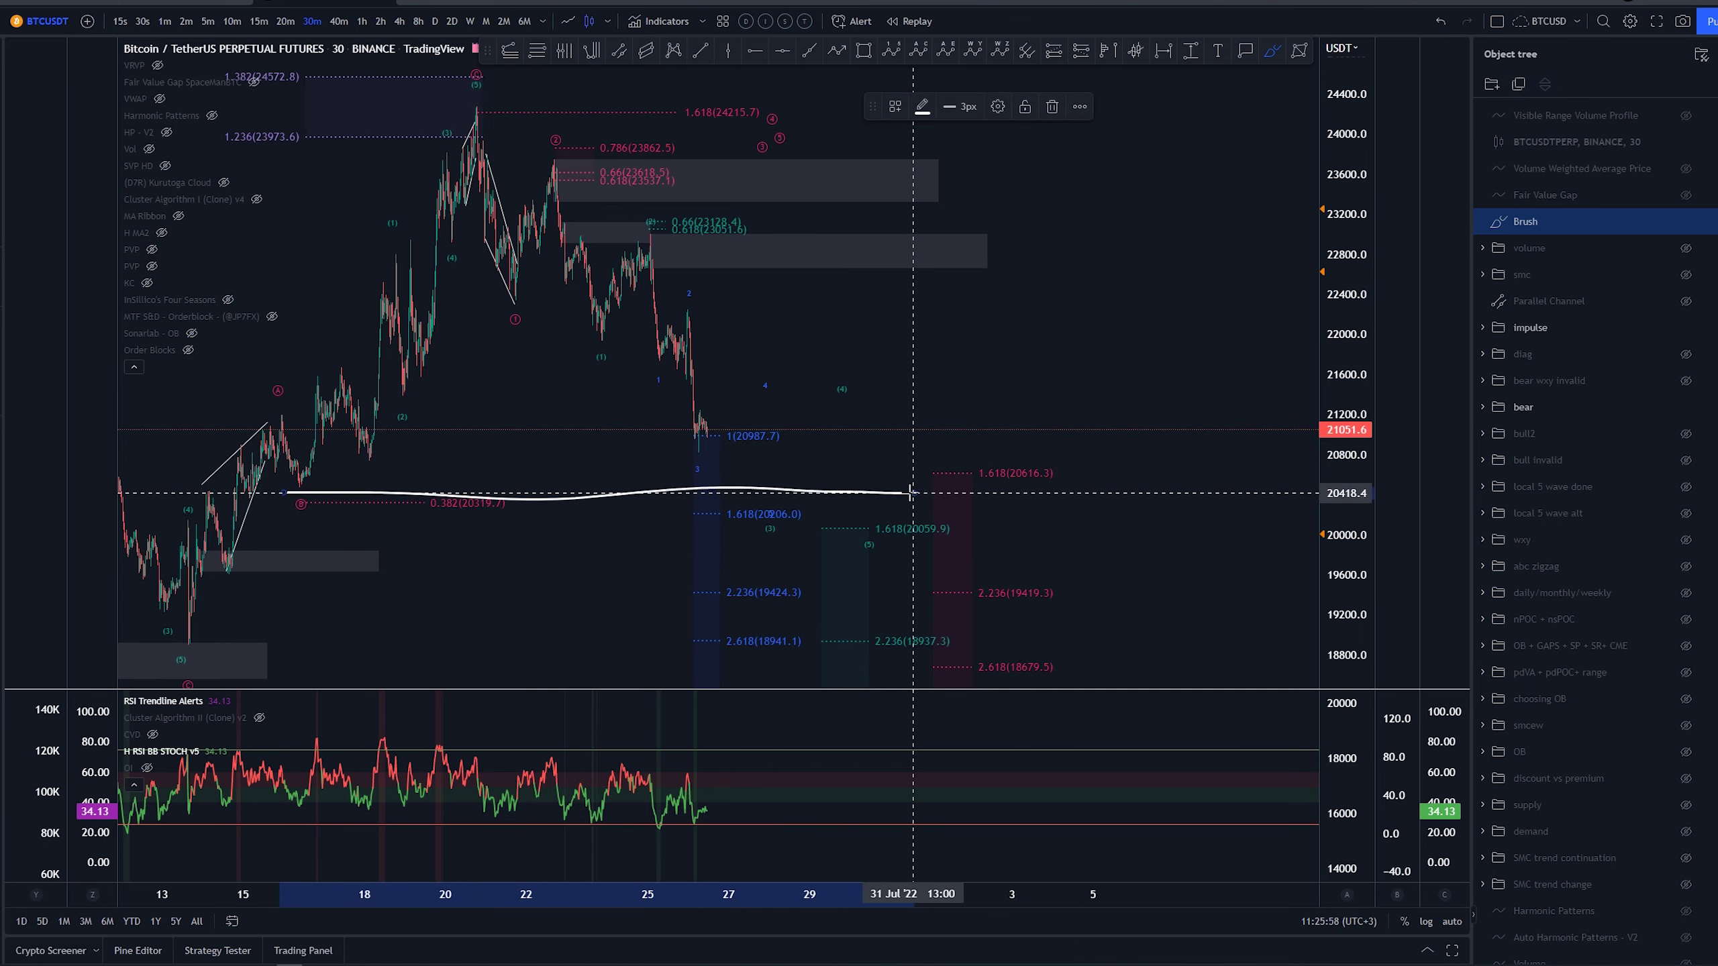
key("Delete")
left_click_drag(230, 564, 717, 586)
key("Delete")
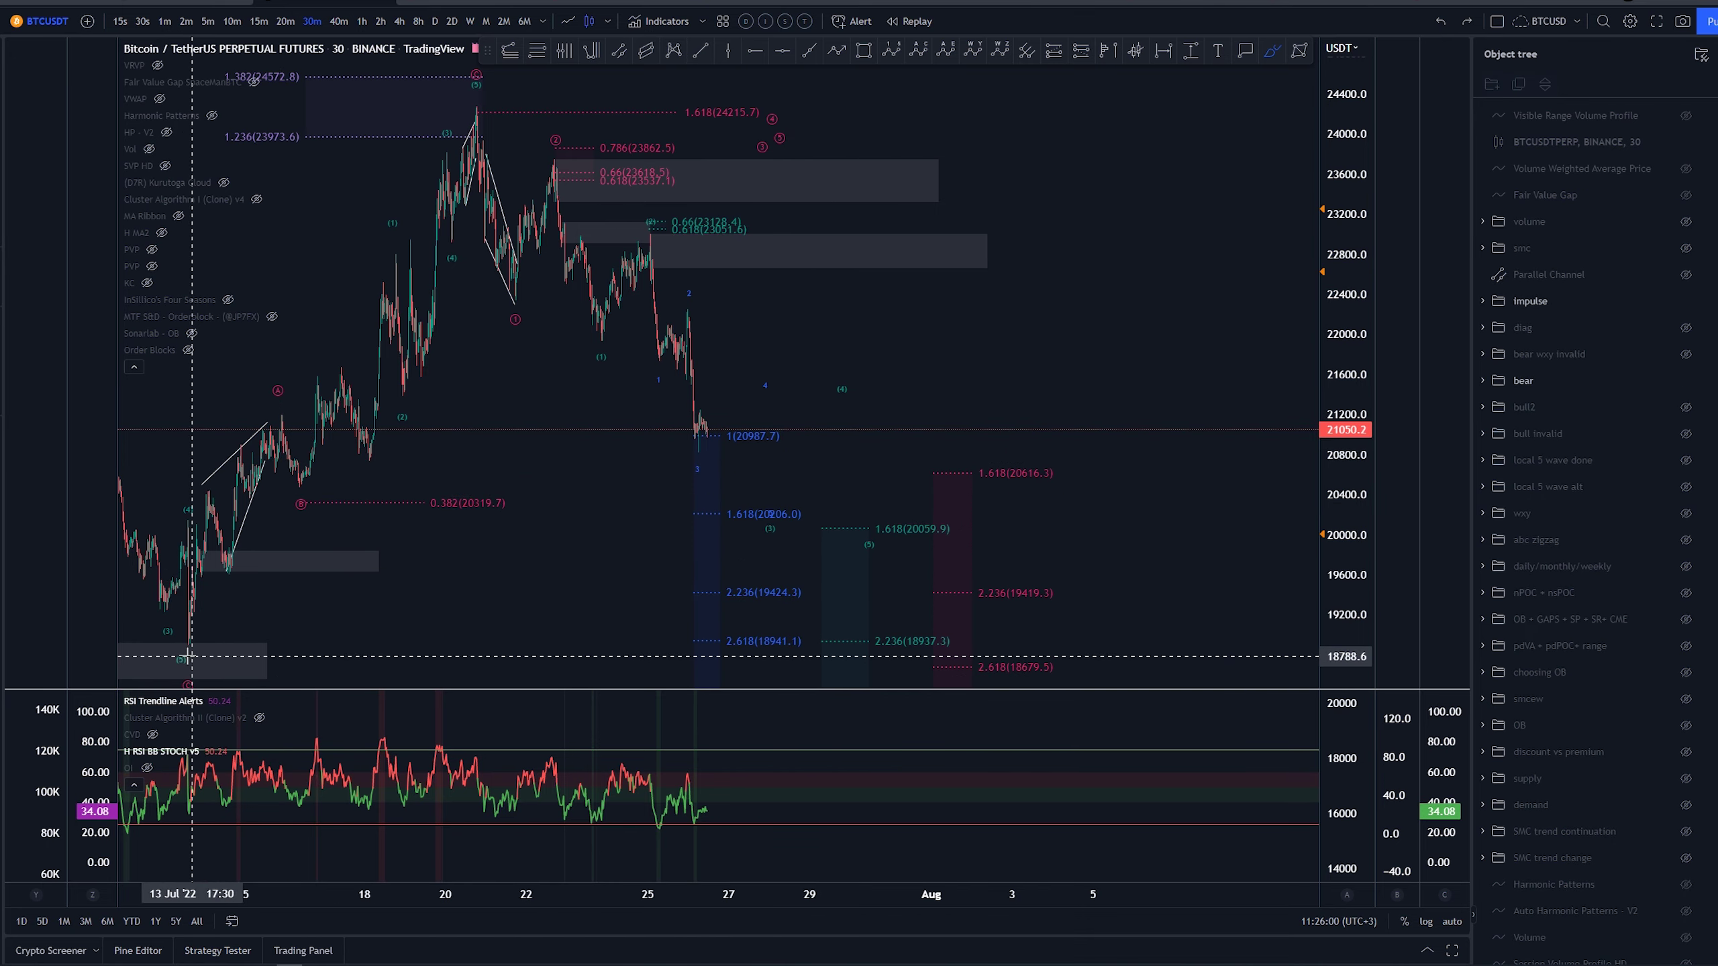
left_click_drag(188, 656, 990, 626)
key("Delete")
Examine the impulse count and its projected Fib targets against the wider July price action.
scroll(1189, 578, "down", 4)
key("Escape")
mouse_move(1226, 547)
left_mouse_down()
mouse_move(1208, 480)
mouse_move(1098, 465)
mouse_move(1064, 574)
left_mouse_up()
scroll(1104, 547, "up", 2)
mouse_move(953, 392)
left_mouse_down()
mouse_move(1086, 384)
mouse_move(1124, 461)
left_mouse_up()
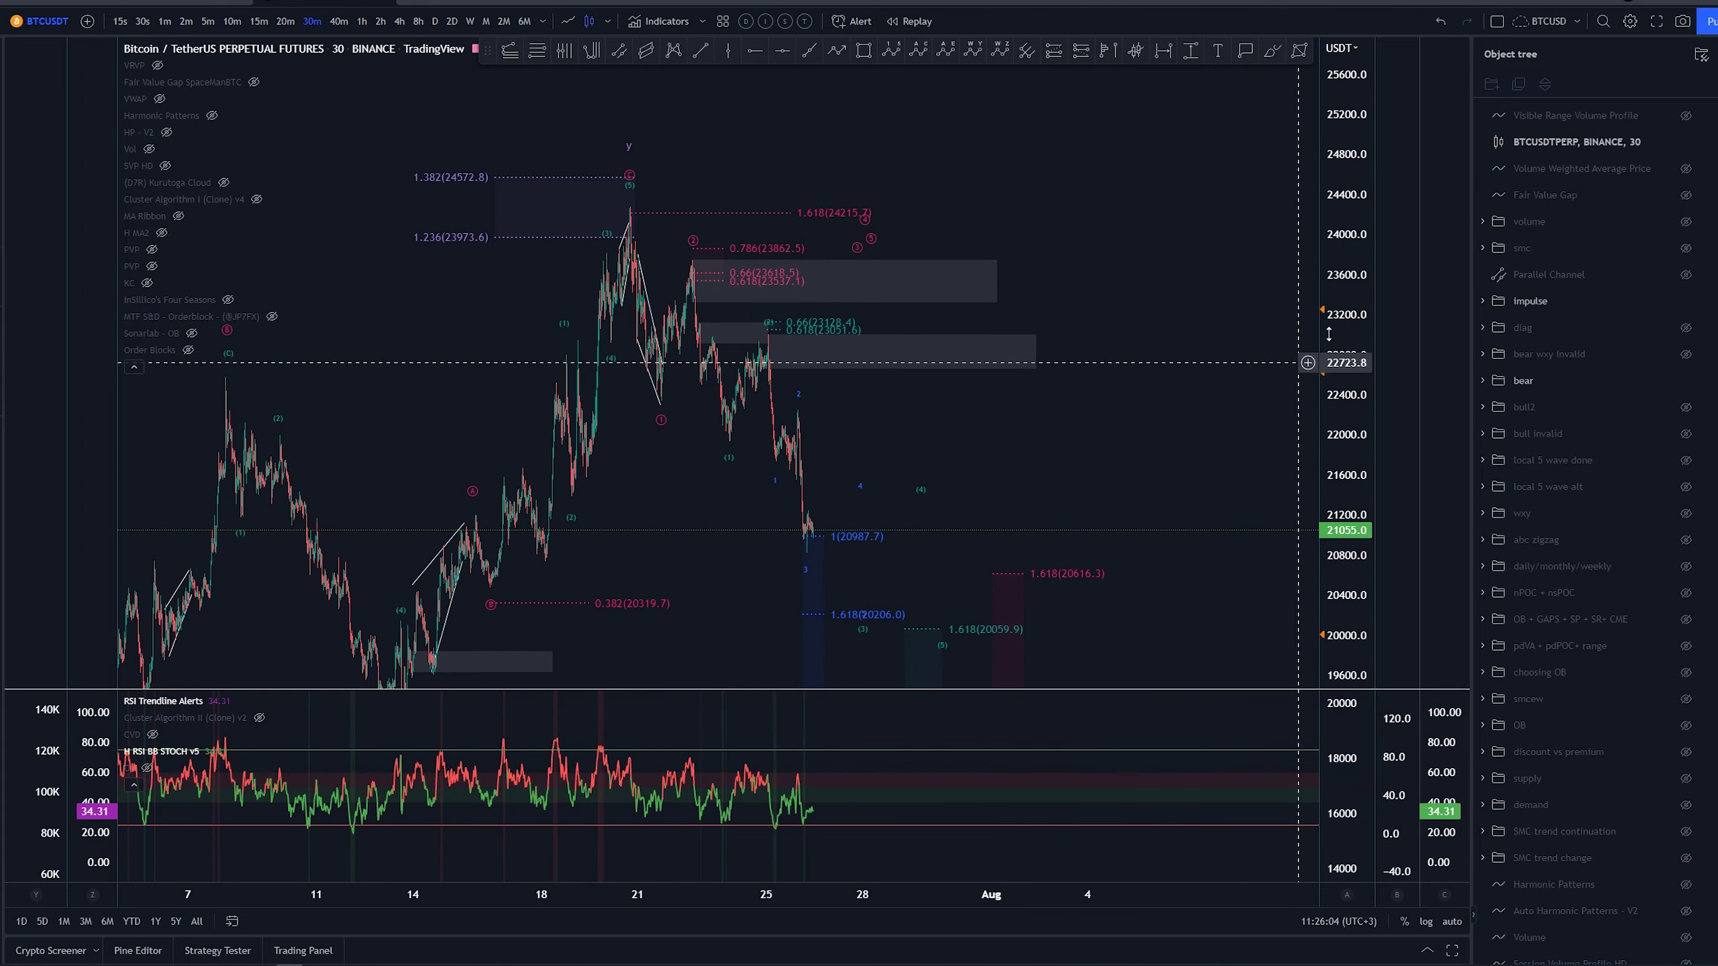
left_click_drag(1325, 334, 1324, 410)
scroll(1260, 414, "left", 3)
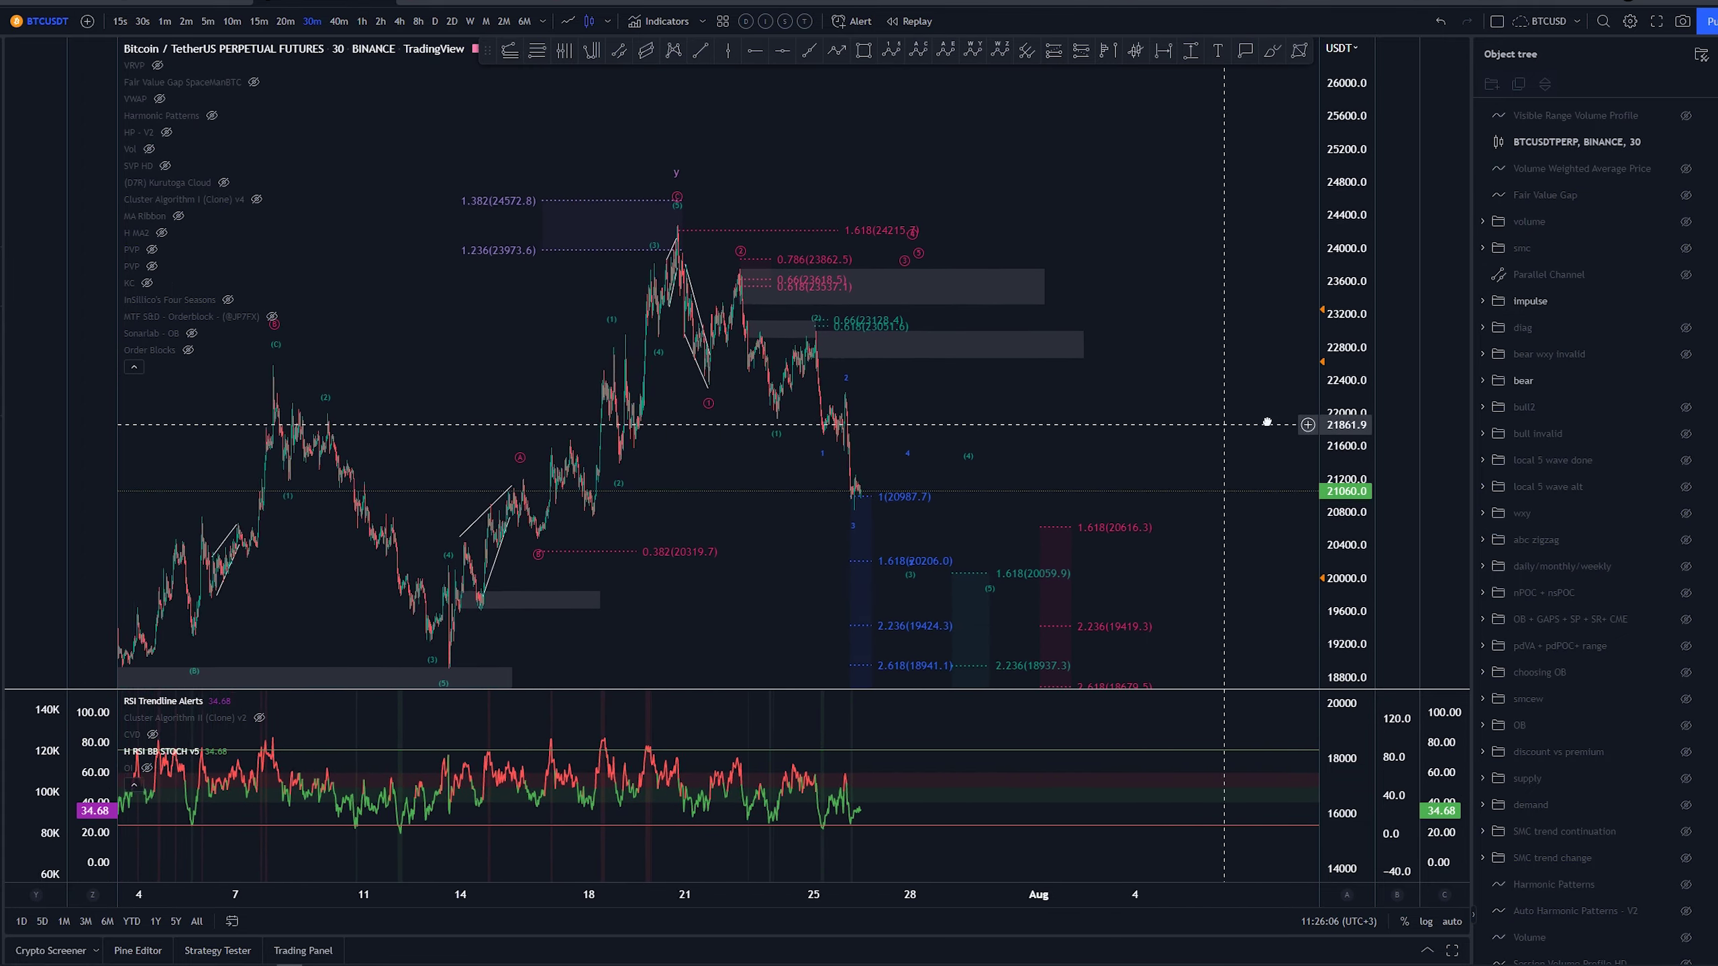
scroll(1150, 349, "up", 3)
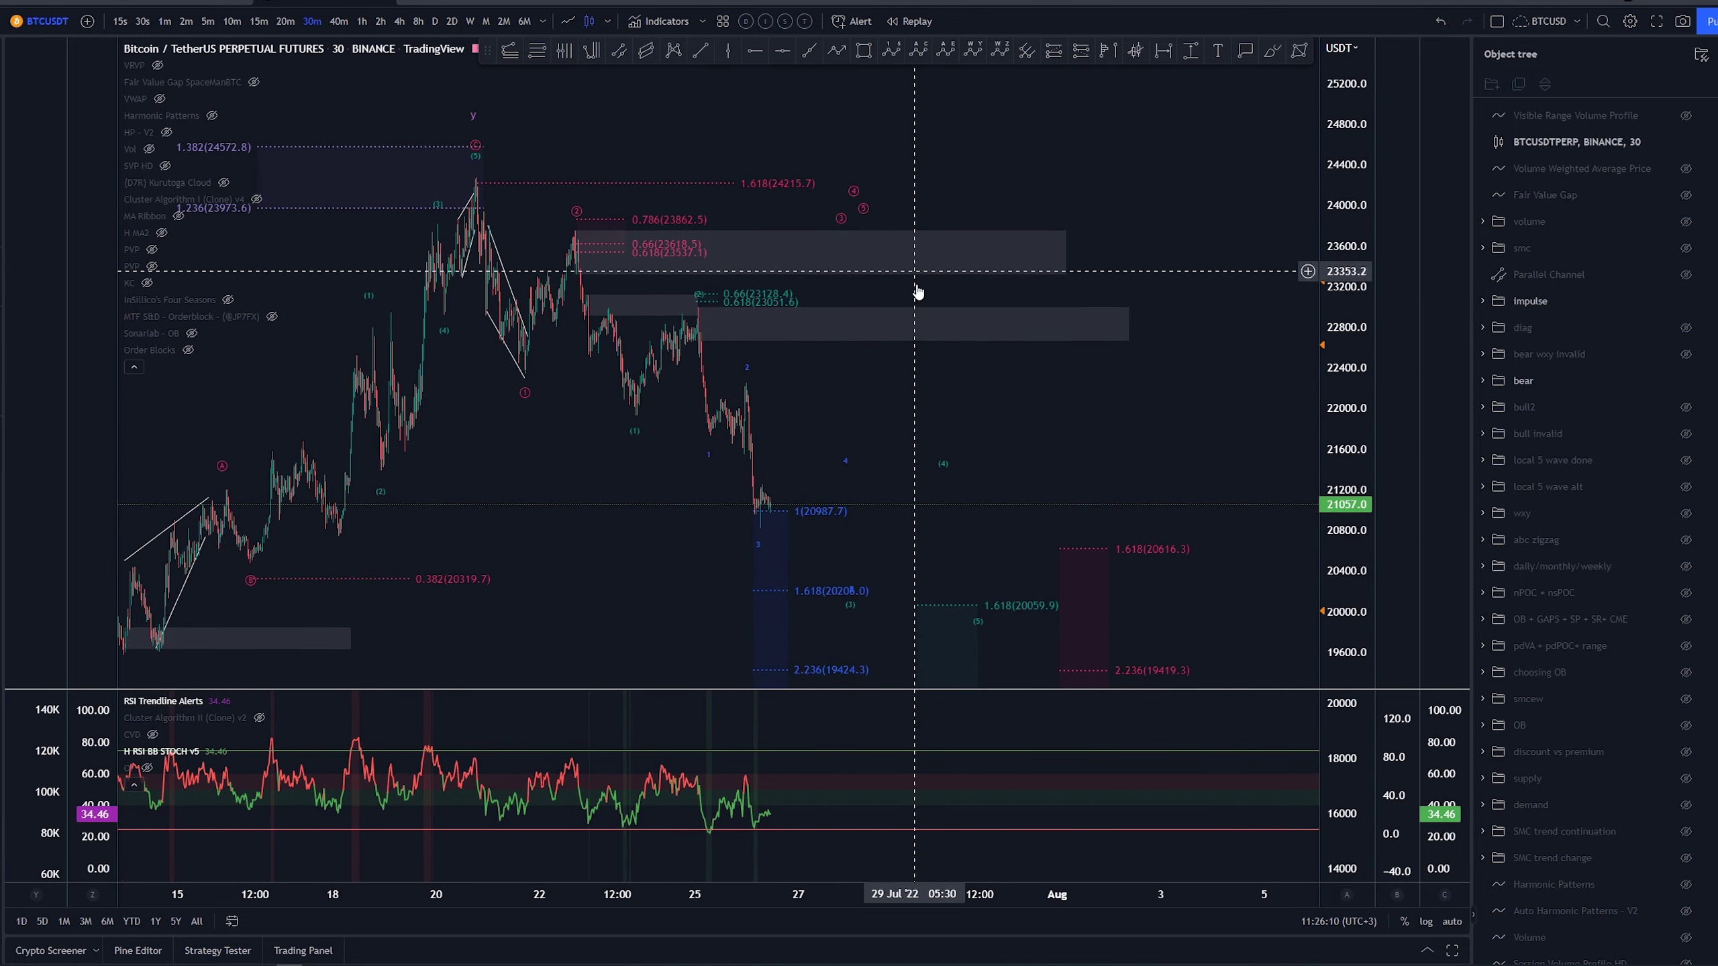
left_click_drag(1018, 421, 1061, 370)
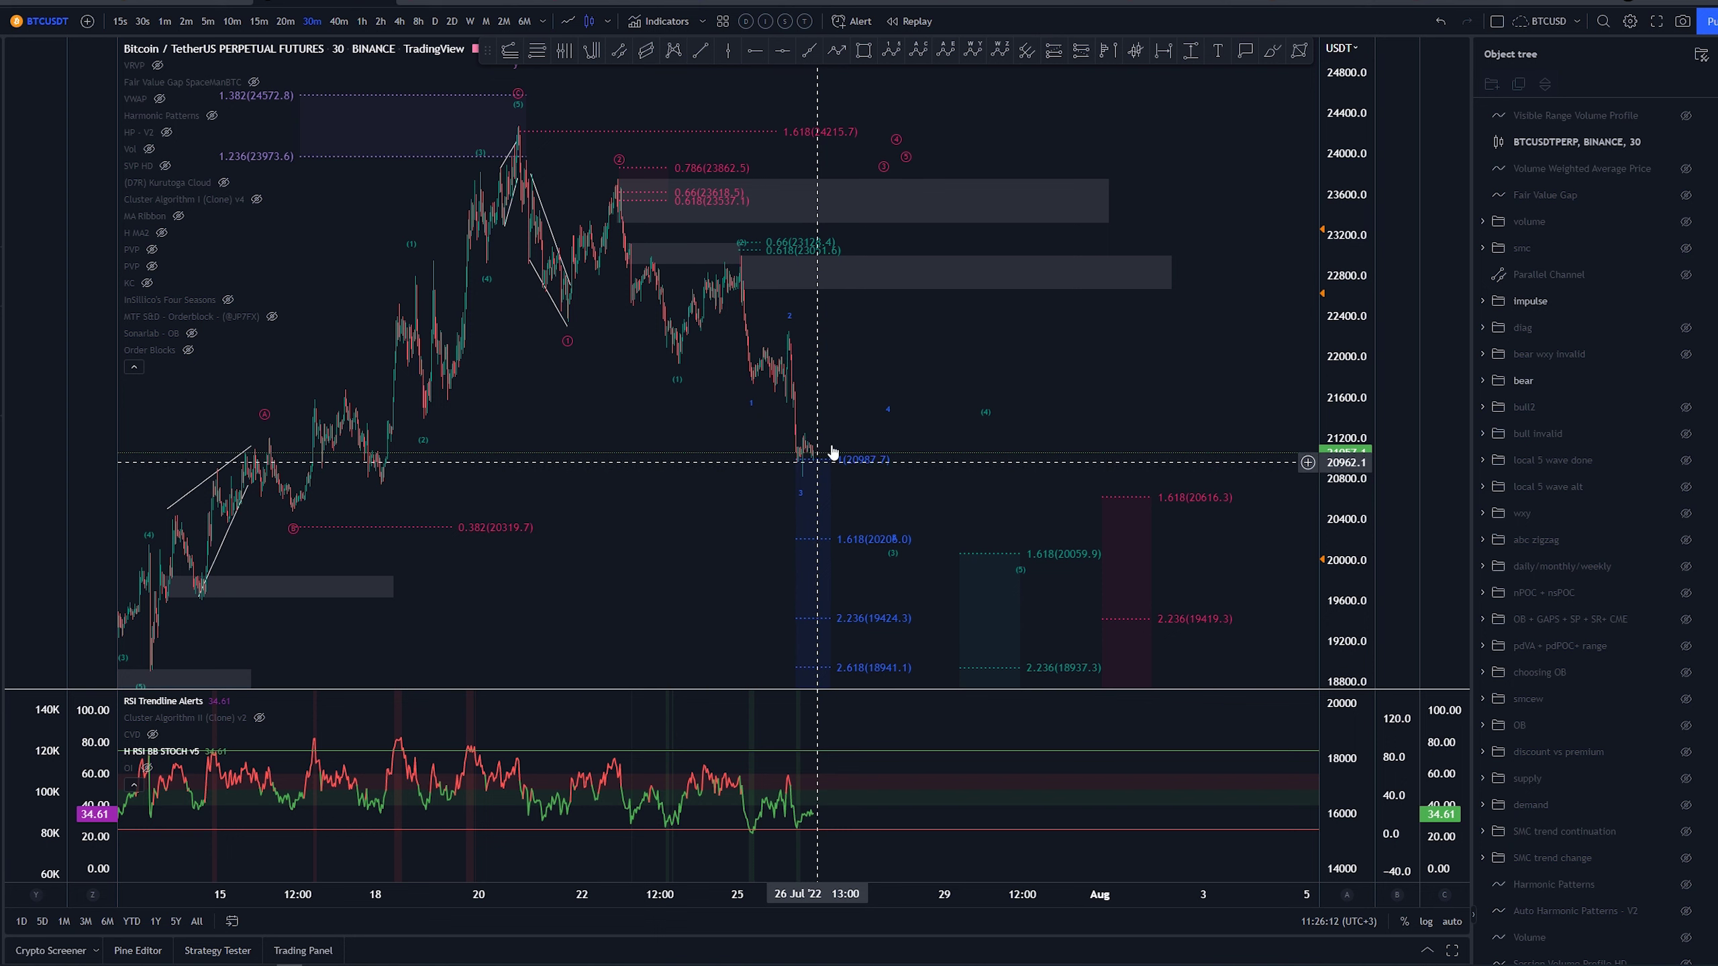
Hide the impulse and bear drawing groups, show the bull2 group, and have the Brush ready.
left_click(1270, 55)
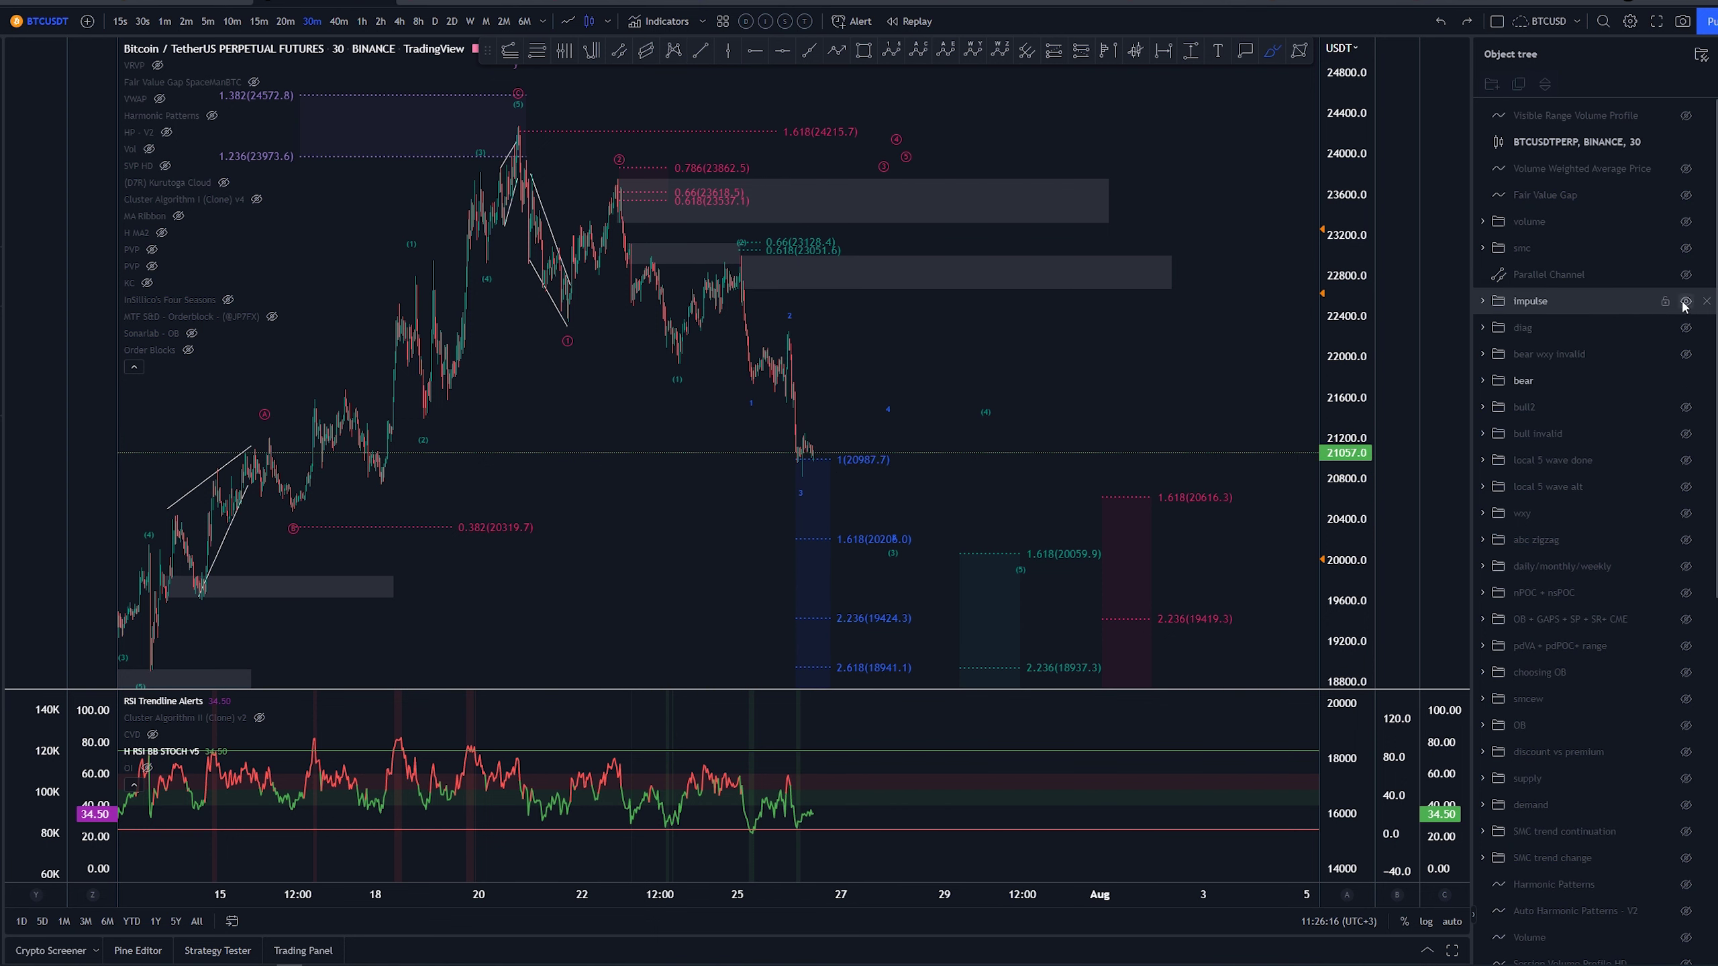
left_click(1685, 303)
left_click(1687, 381)
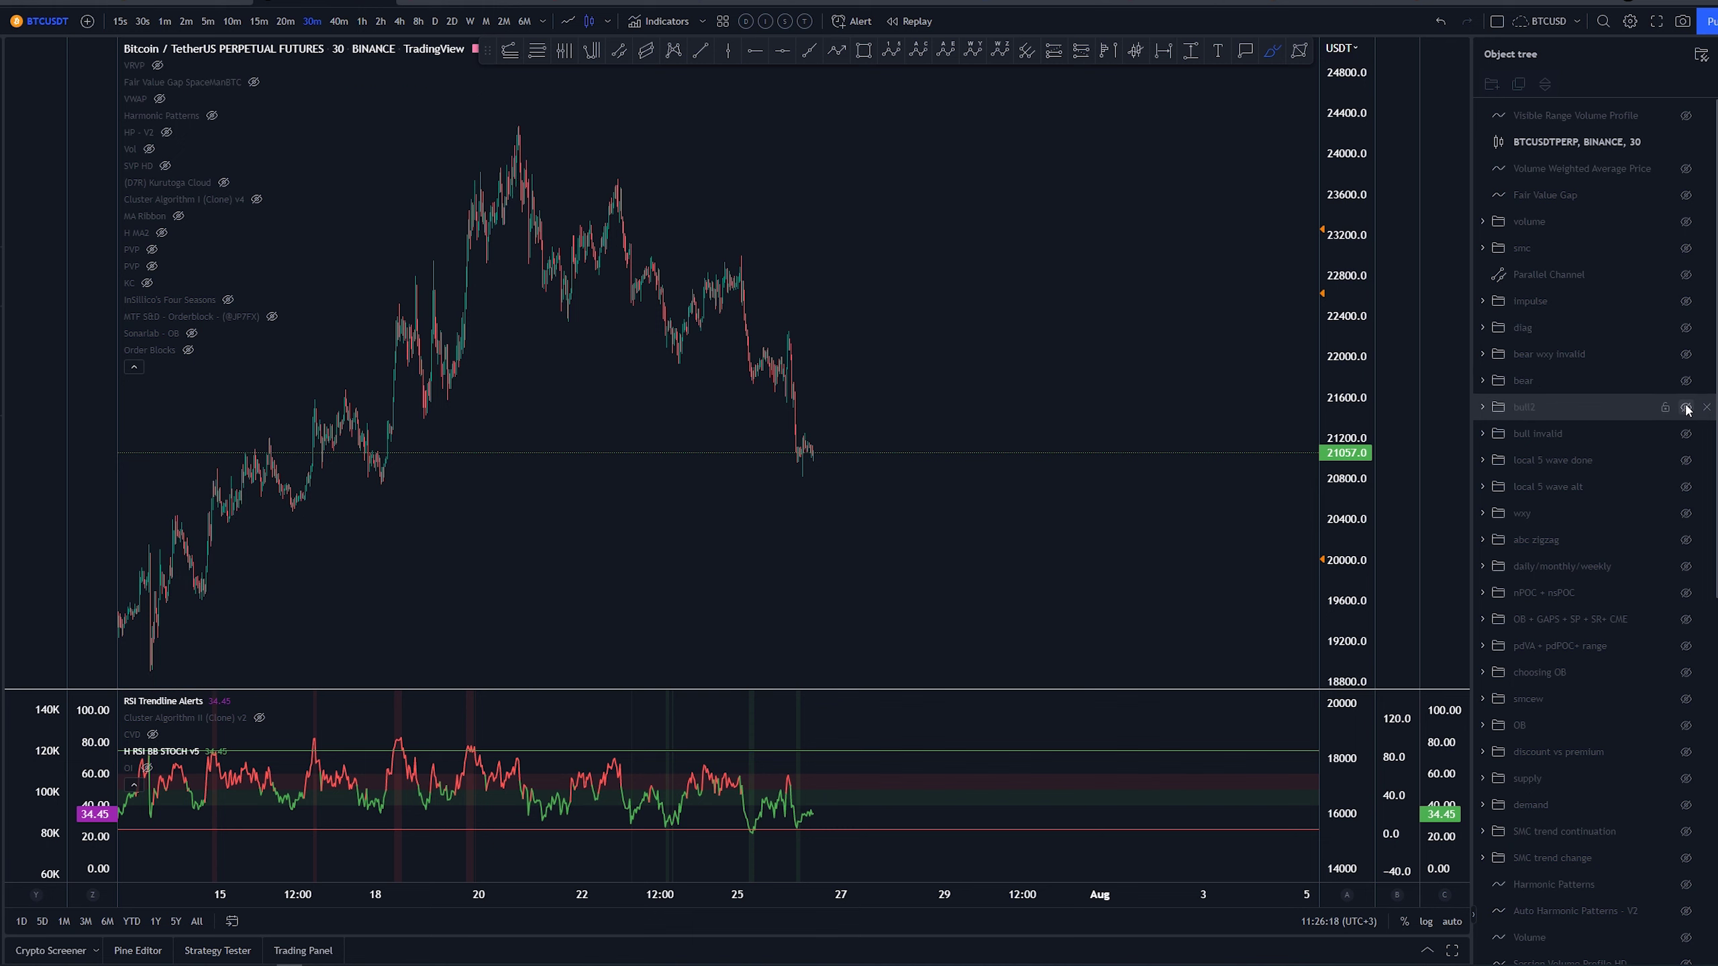
left_click(1687, 408)
Sketch short Brush strokes near the current price and a level just below circled 2 at about 20400, undoing each stroke.
scroll(807, 492, "down", 3)
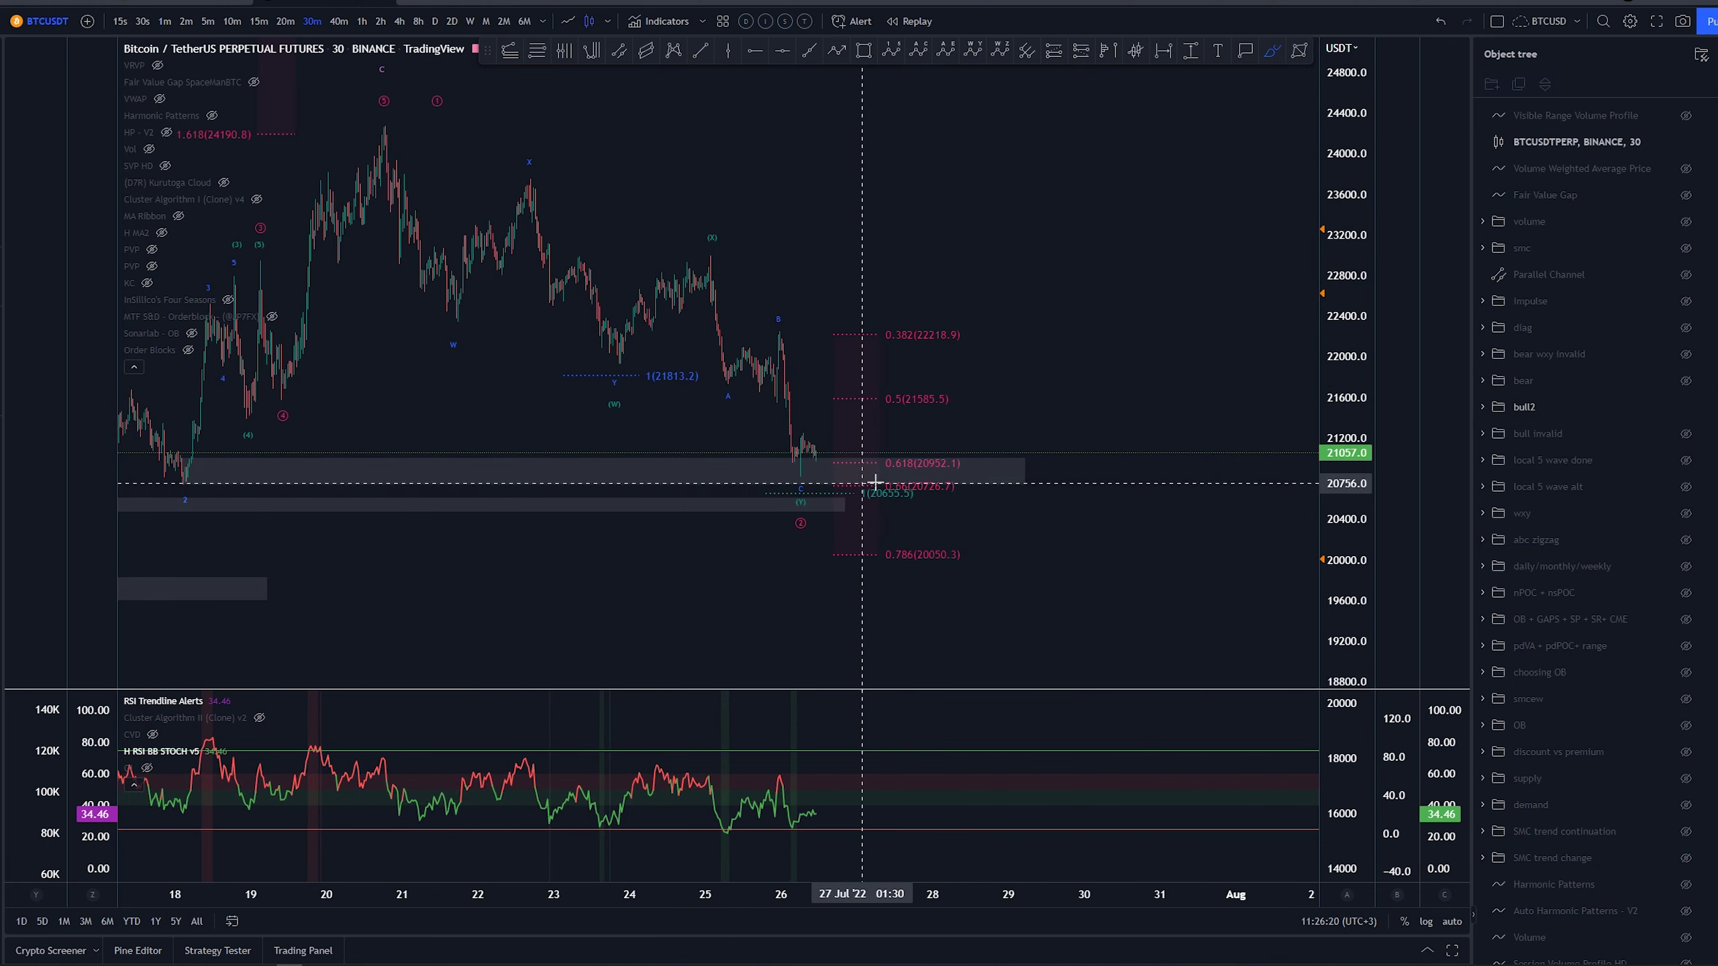
left_click_drag(841, 504, 837, 505)
key("ctrl+z")
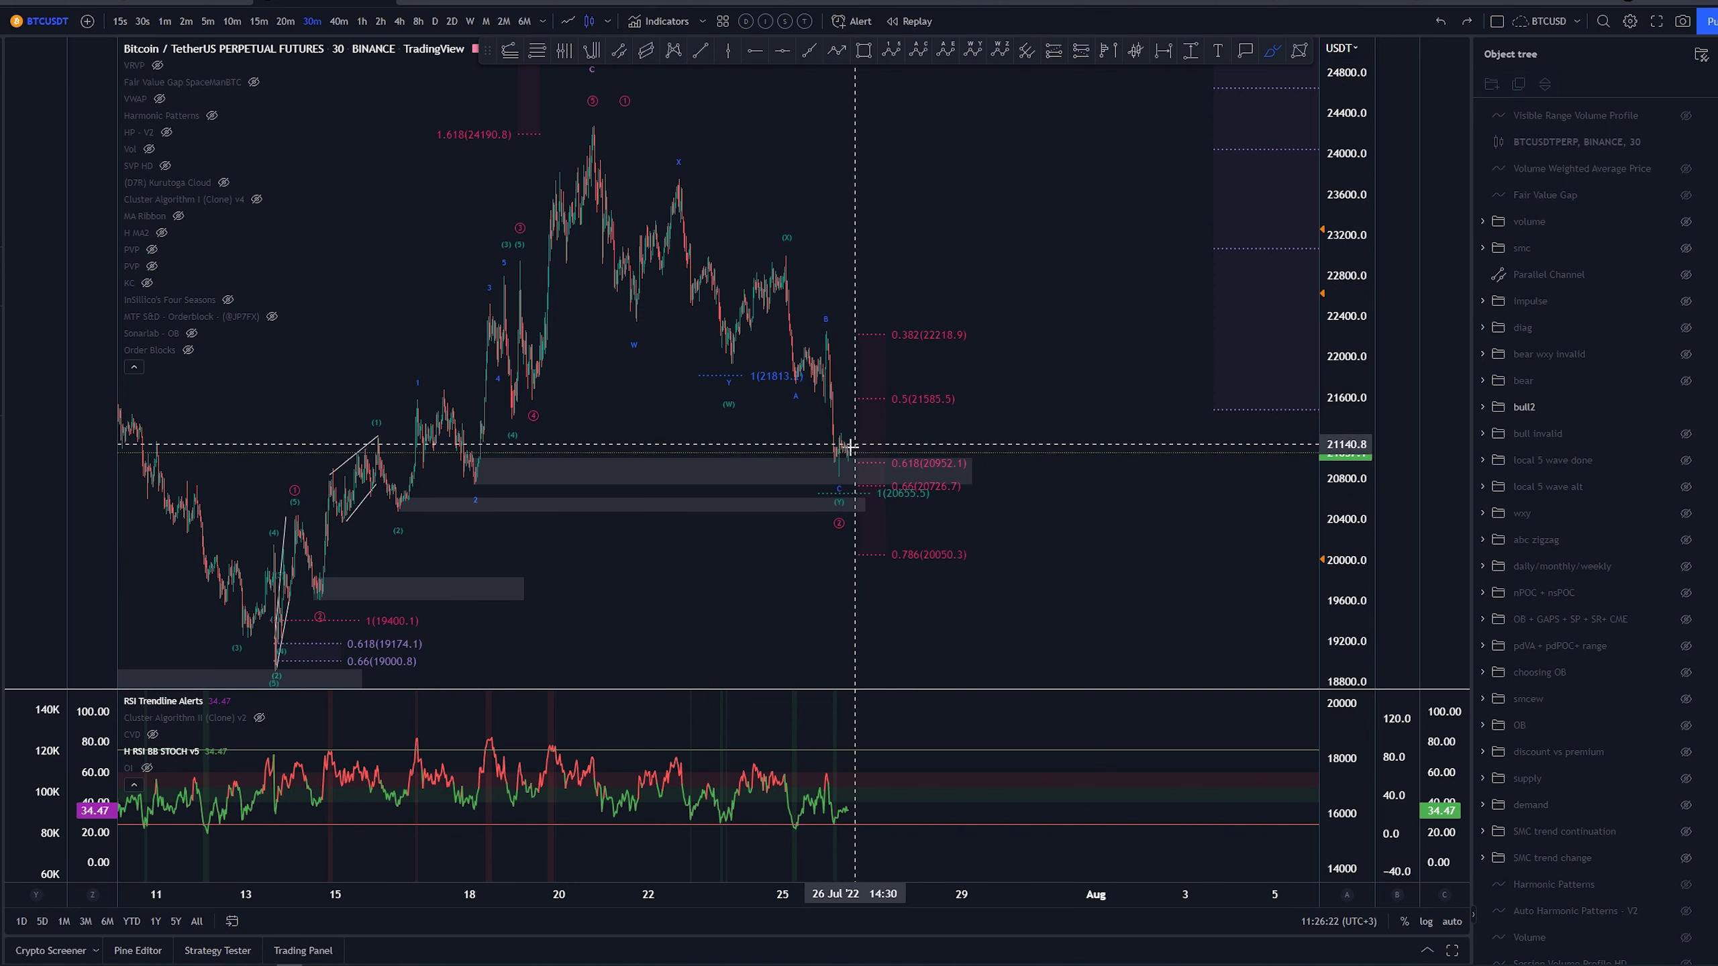
mouse_move(852, 447)
left_mouse_down()
mouse_move(909, 507)
mouse_move(987, 514)
left_mouse_up()
key("ctrl+z")
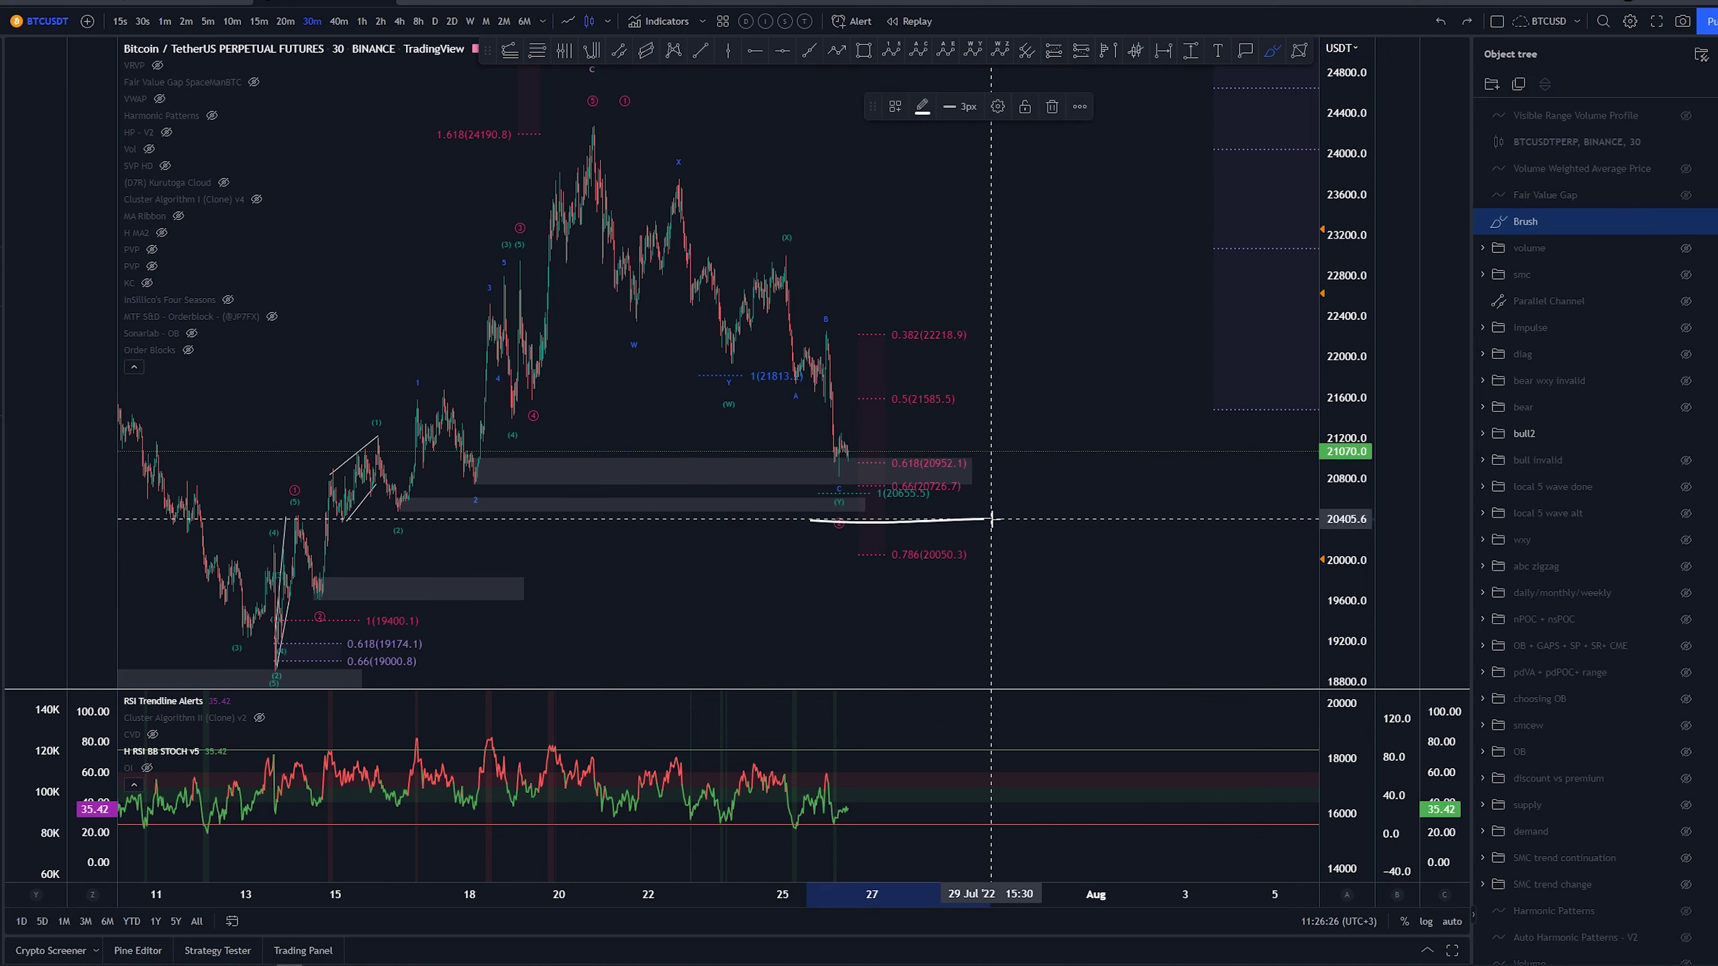
key("ctrl+z")
Mark the 0.786 (20050.3) level near the current price and at 14 July, and sketch a drop toward it with the Brush, undoing the strokes.
left_click_drag(820, 565, 998, 565)
key("ctrl+z")
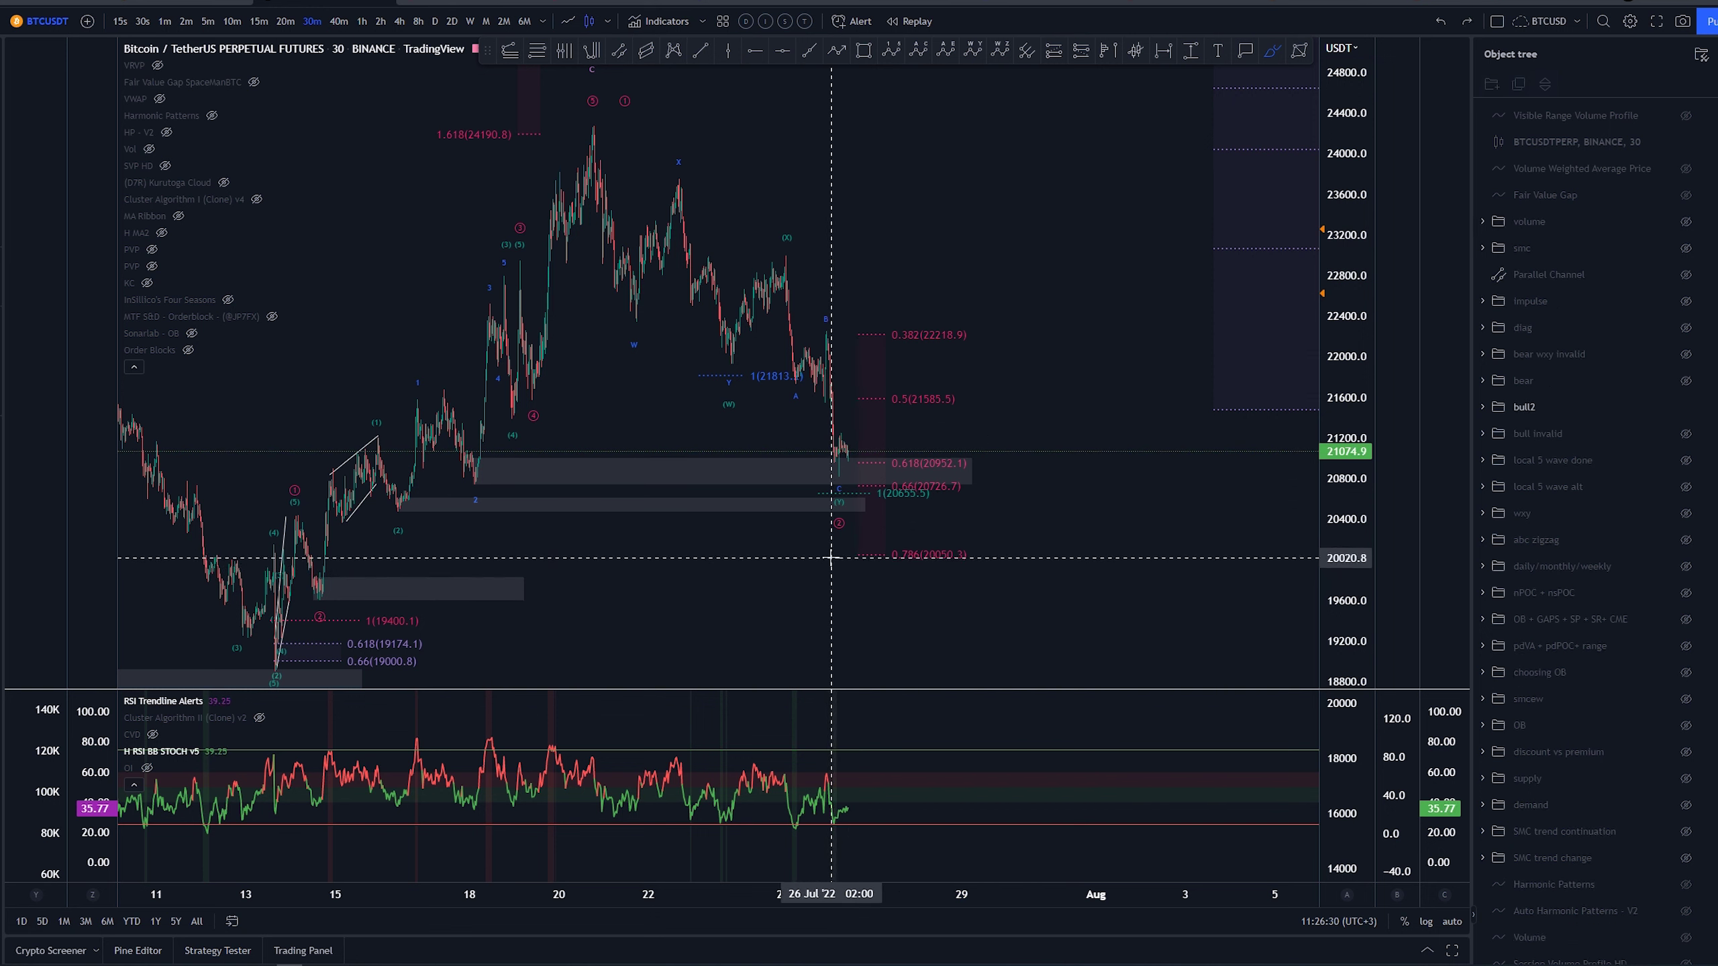
left_click_drag(832, 557, 990, 560)
key("ctrl+z")
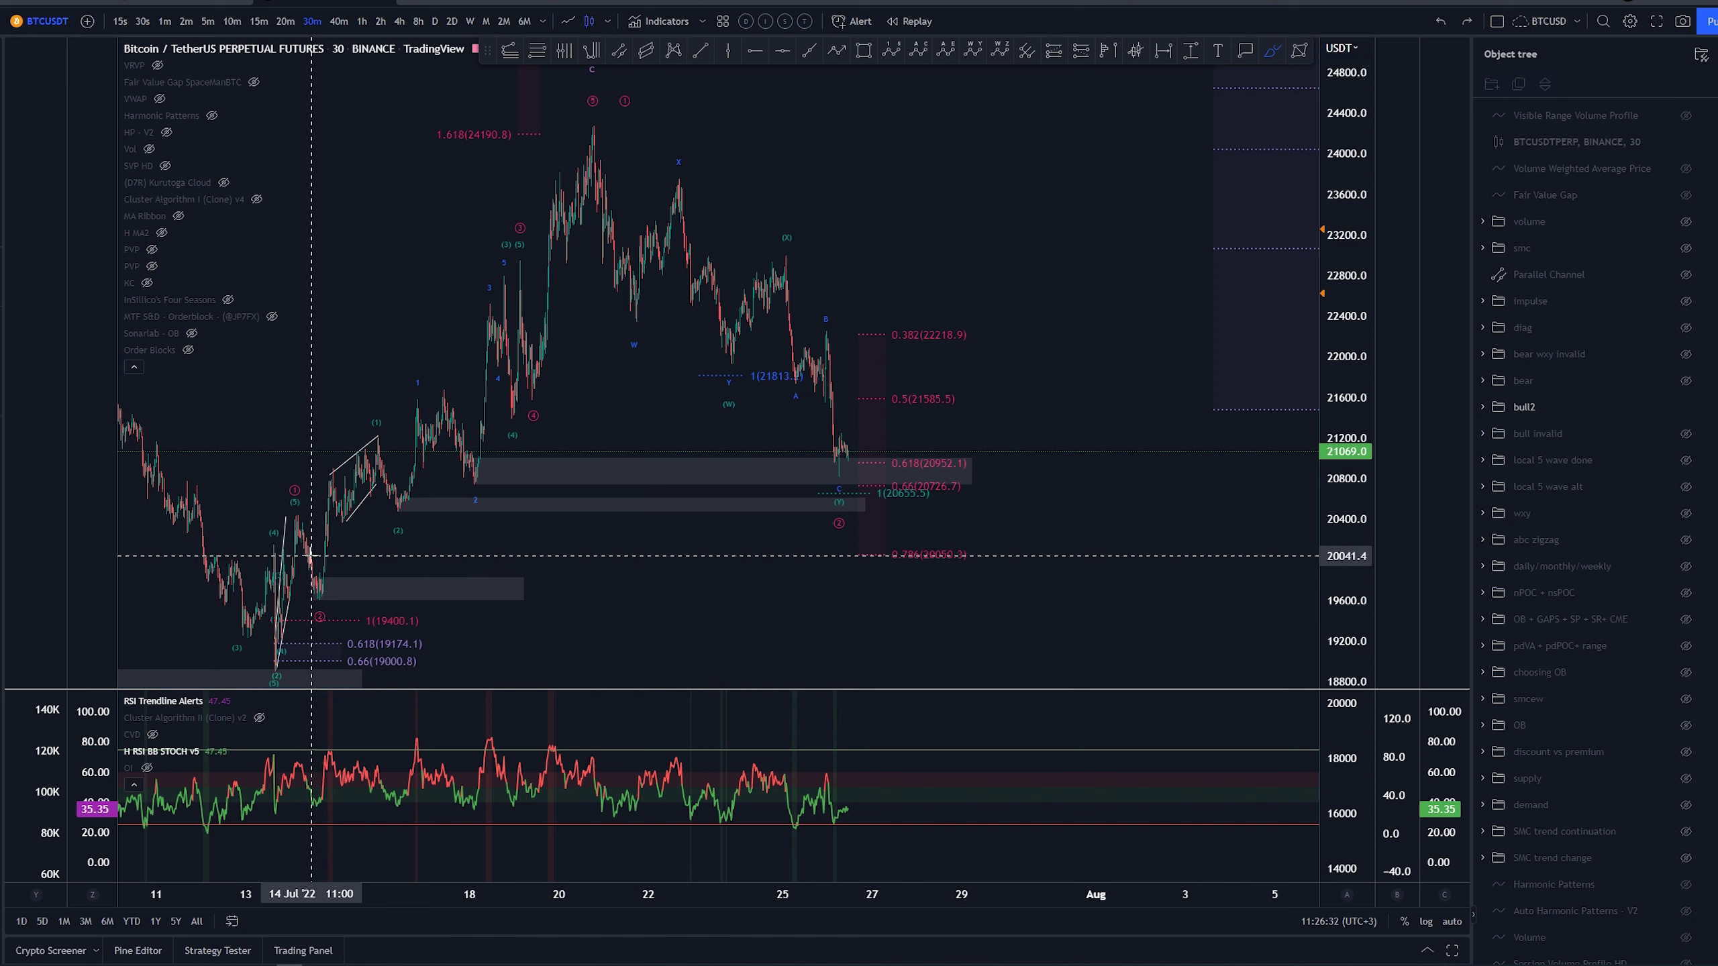
left_click_drag(311, 555, 382, 555)
key("ctrl+z")
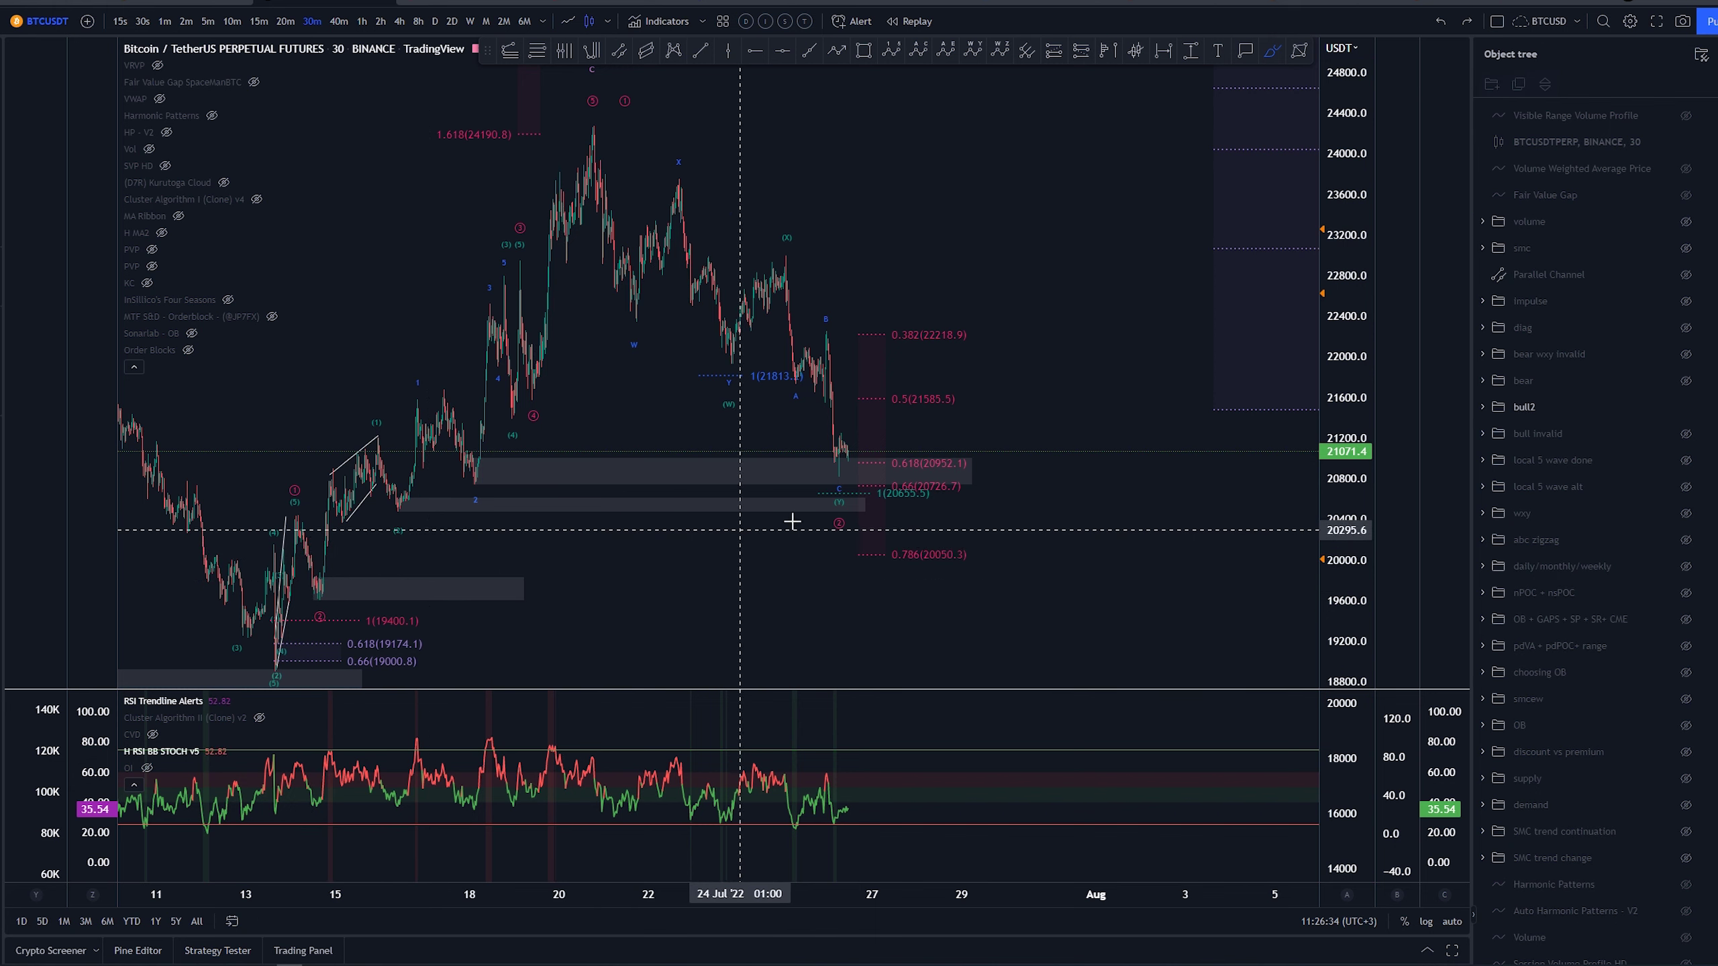
left_click_drag(952, 490, 988, 574)
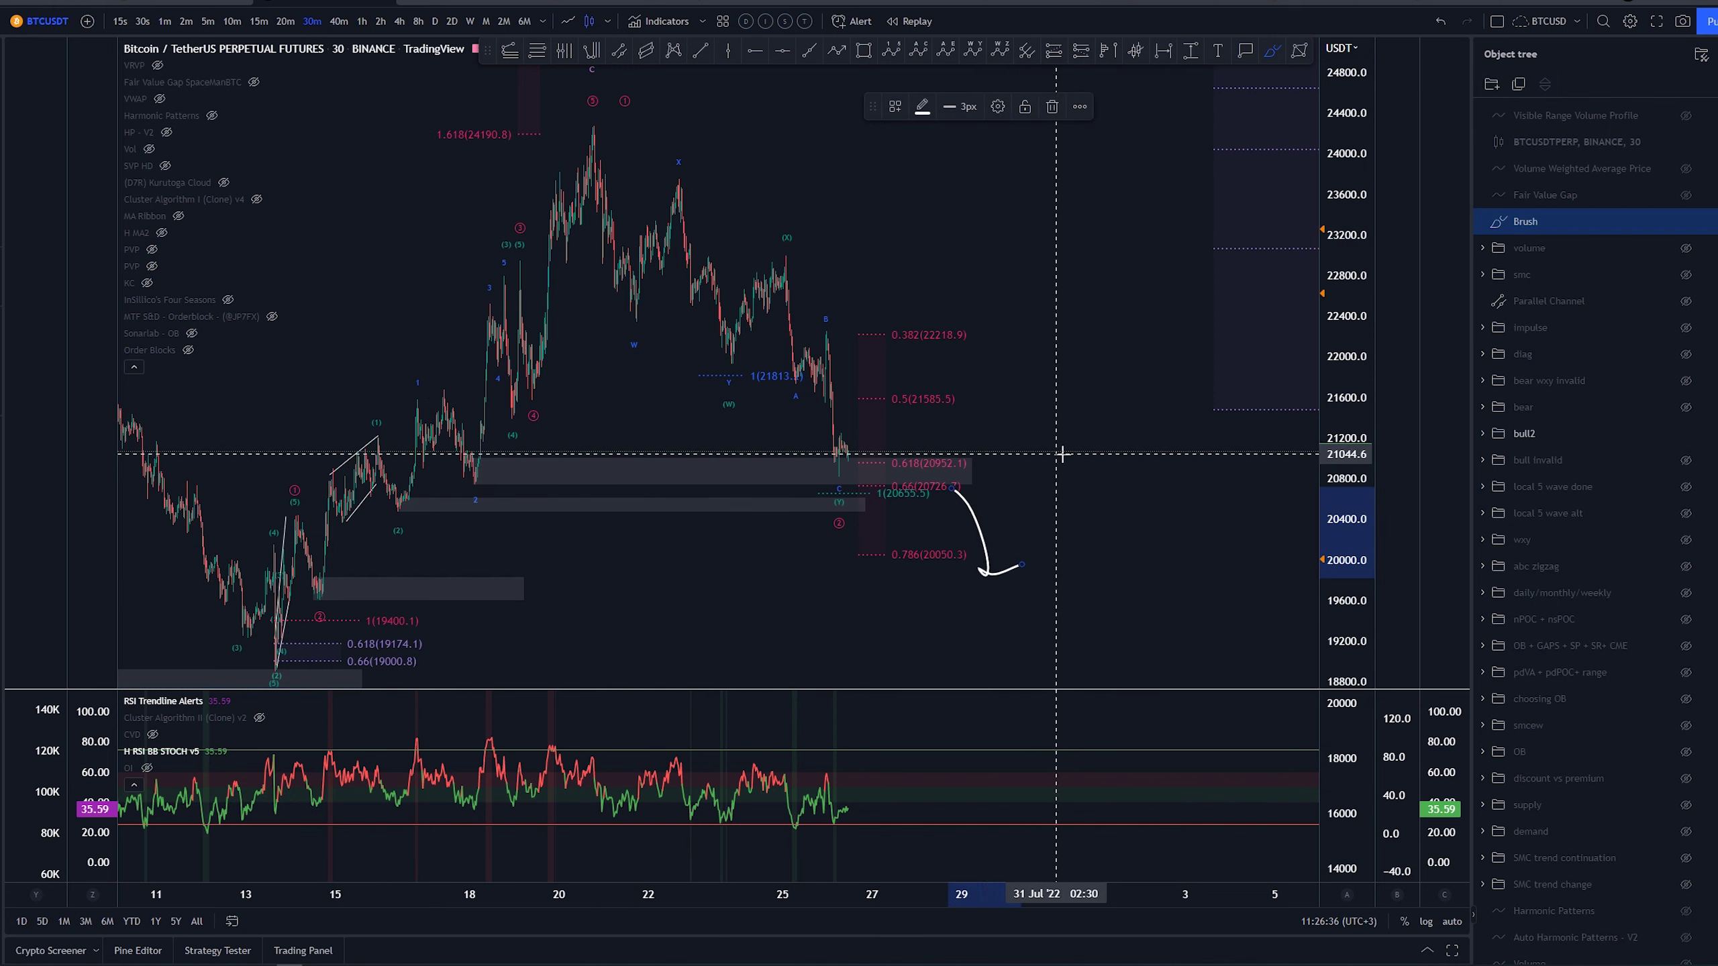
key("ctrl+z")
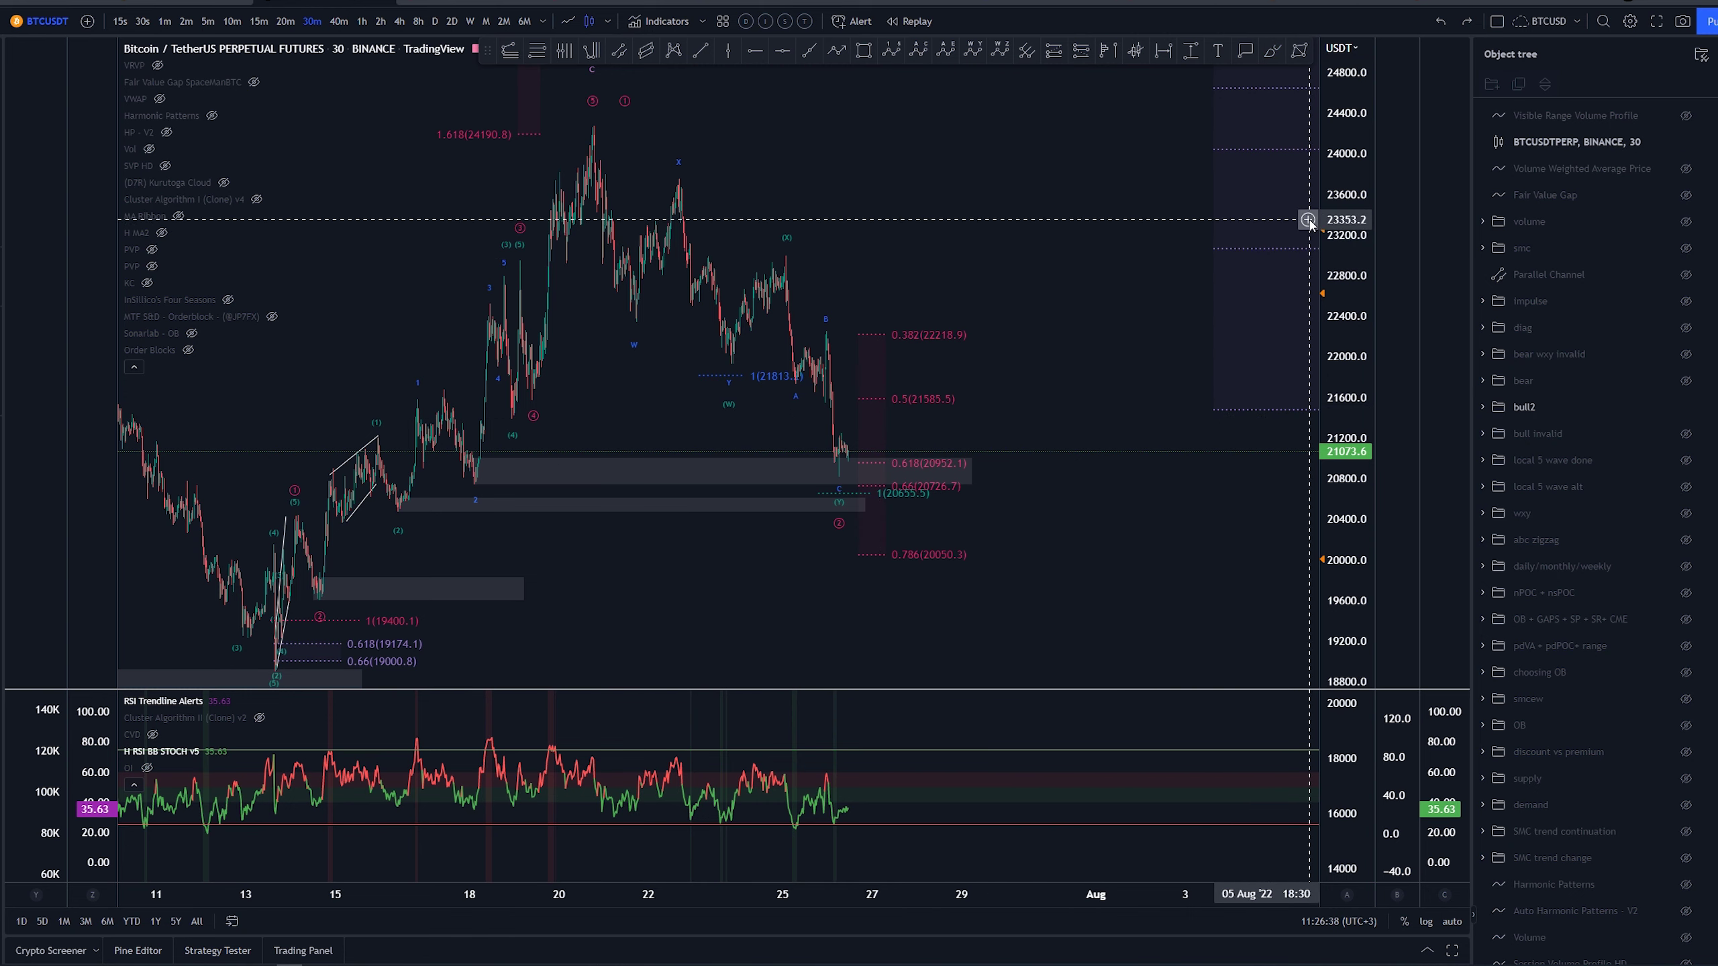
Sketch a further drop toward the 0.786 level and trace the 13 July low to the C high and down to circled 2, undoing the strokes.
left_click_drag(1337, 207, 1337, 311)
scroll(1208, 545, "down", 2)
left_click_drag(1208, 545, 1073, 564)
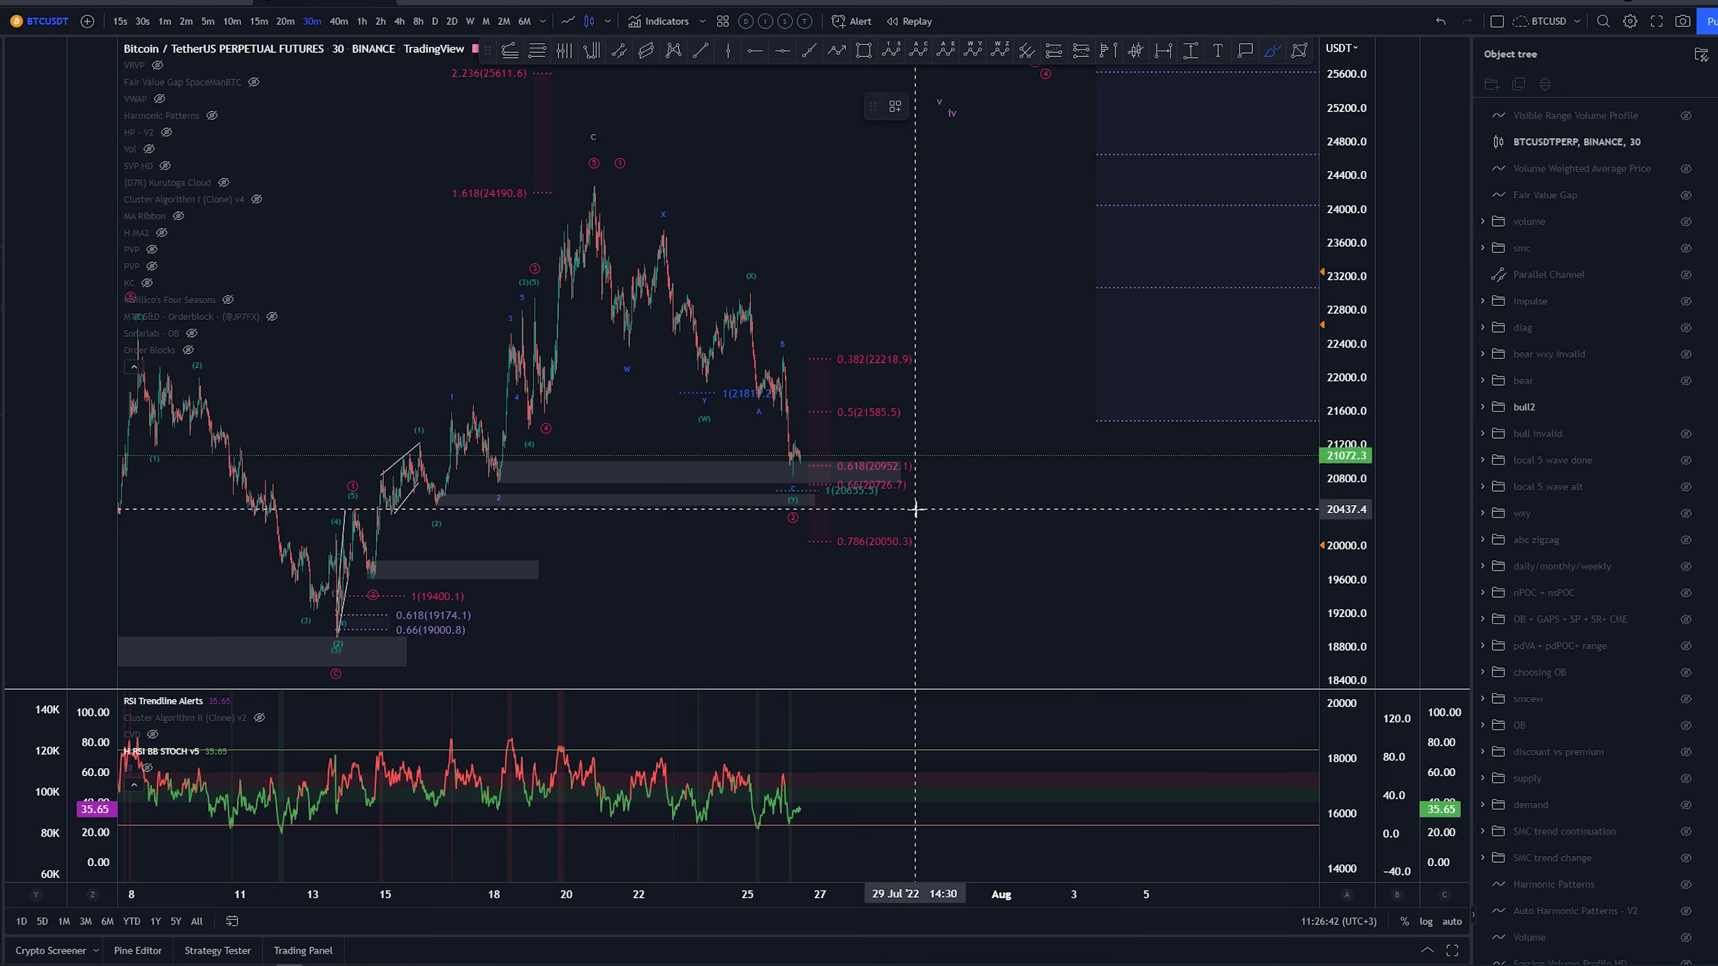
mouse_move(908, 495)
left_mouse_down()
mouse_move(866, 499)
mouse_move(827, 461)
mouse_move(918, 489)
mouse_move(955, 577)
mouse_move(962, 554)
left_mouse_up()
key("ctrl+z")
key("ctrl+z")
key("ctrl+z")
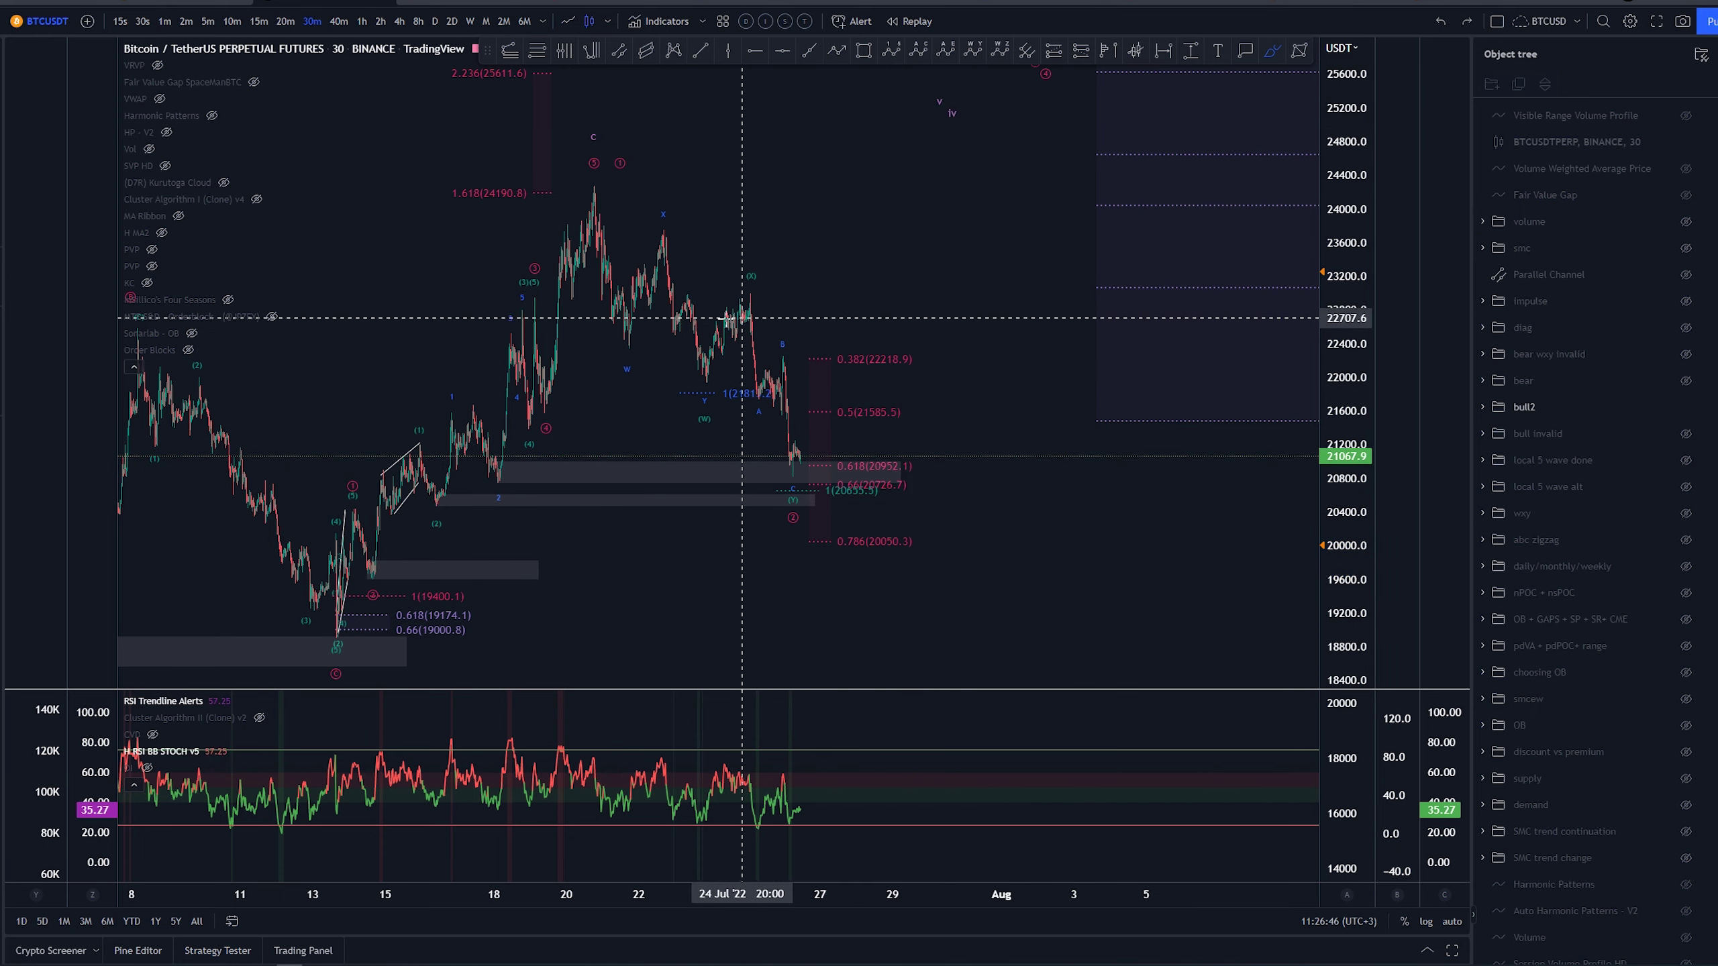
mouse_move(328, 645)
left_mouse_down()
mouse_move(480, 346)
mouse_move(624, 217)
mouse_move(834, 493)
left_mouse_up()
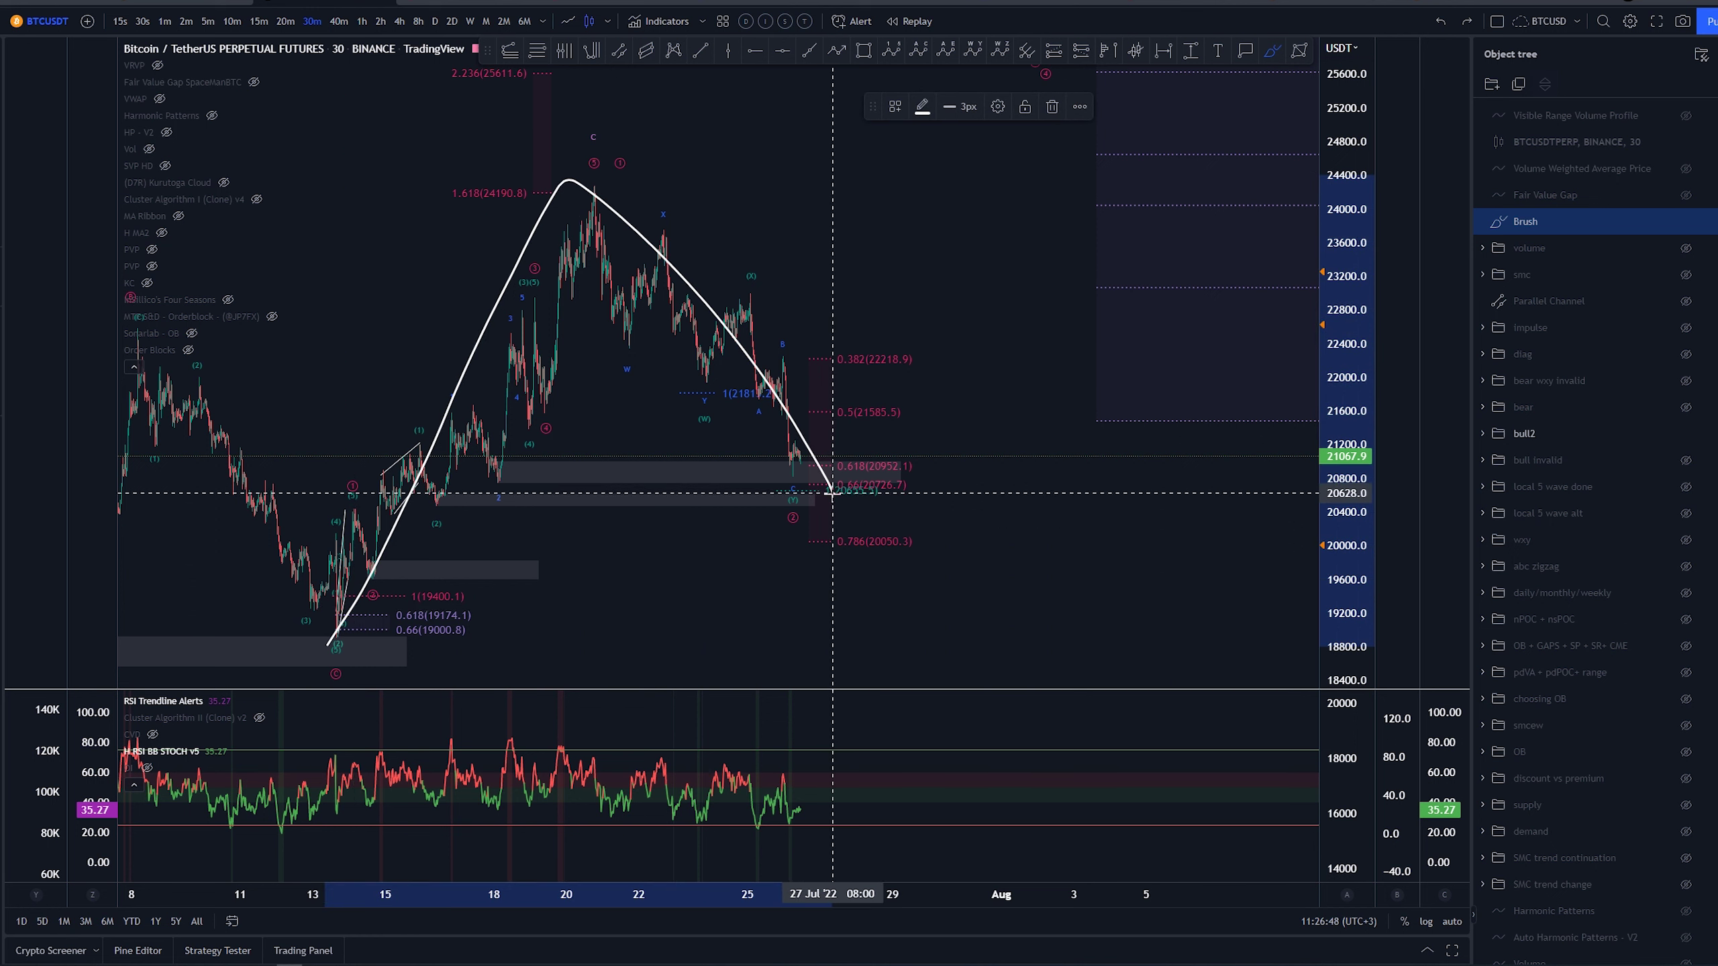
key("ctrl+z")
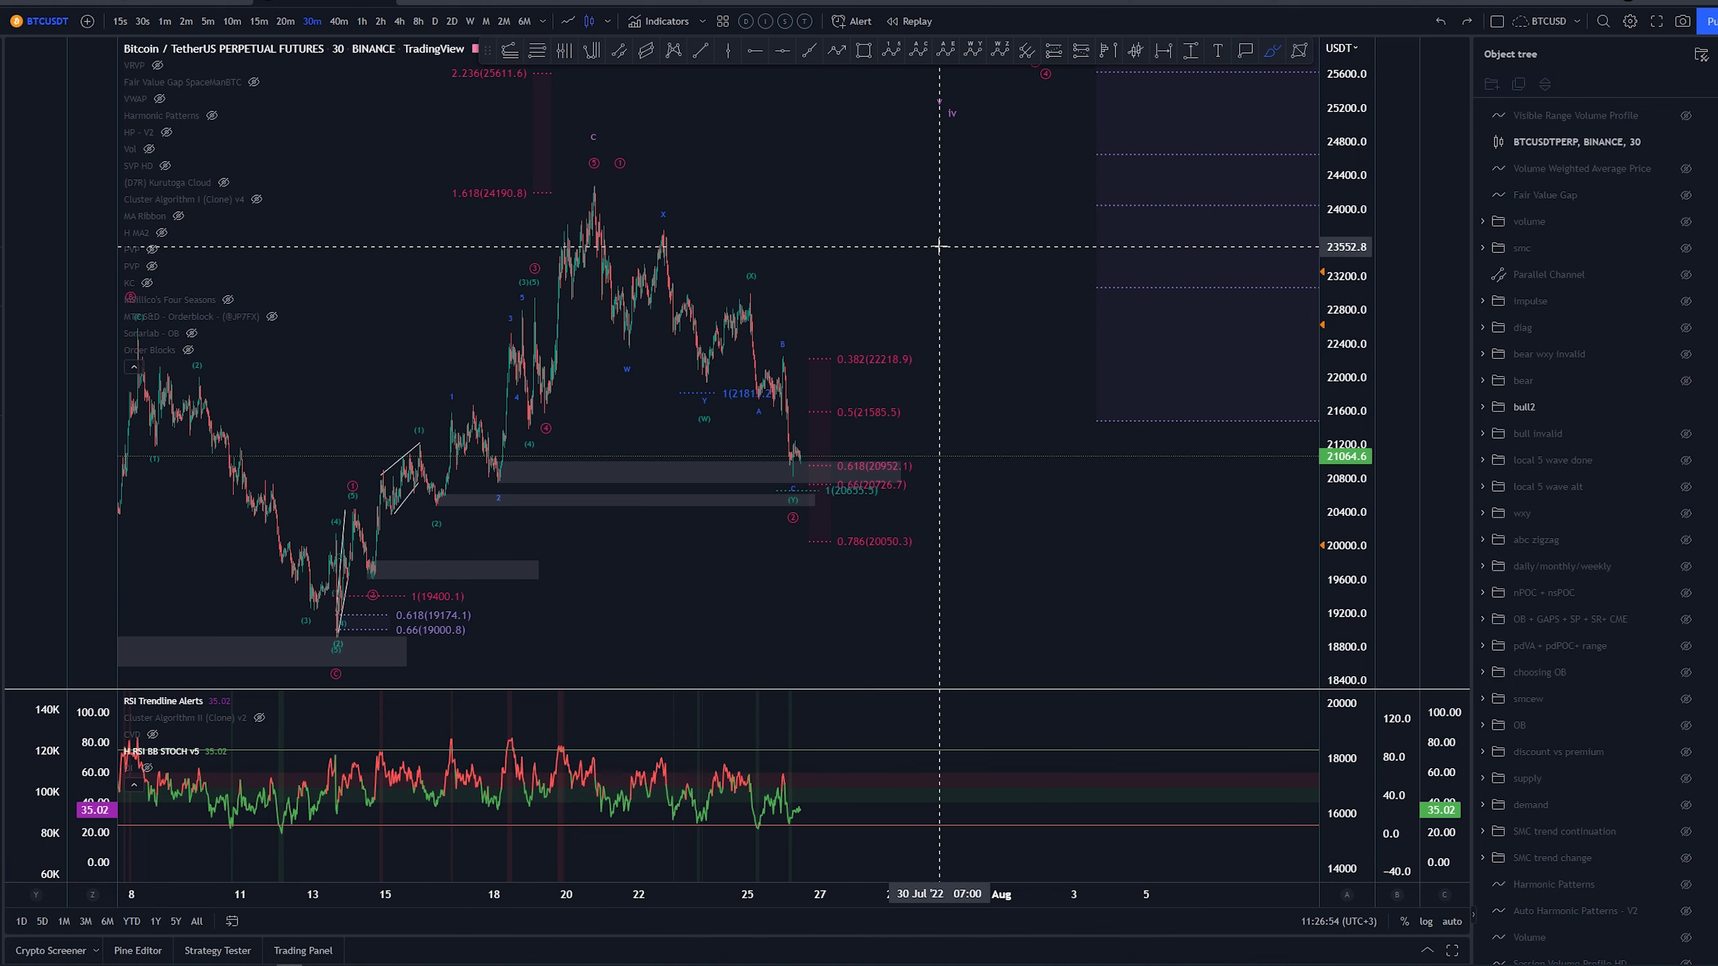
Hide the bull2 drawing group and bring the June to July price history into view.
left_click(1687, 407)
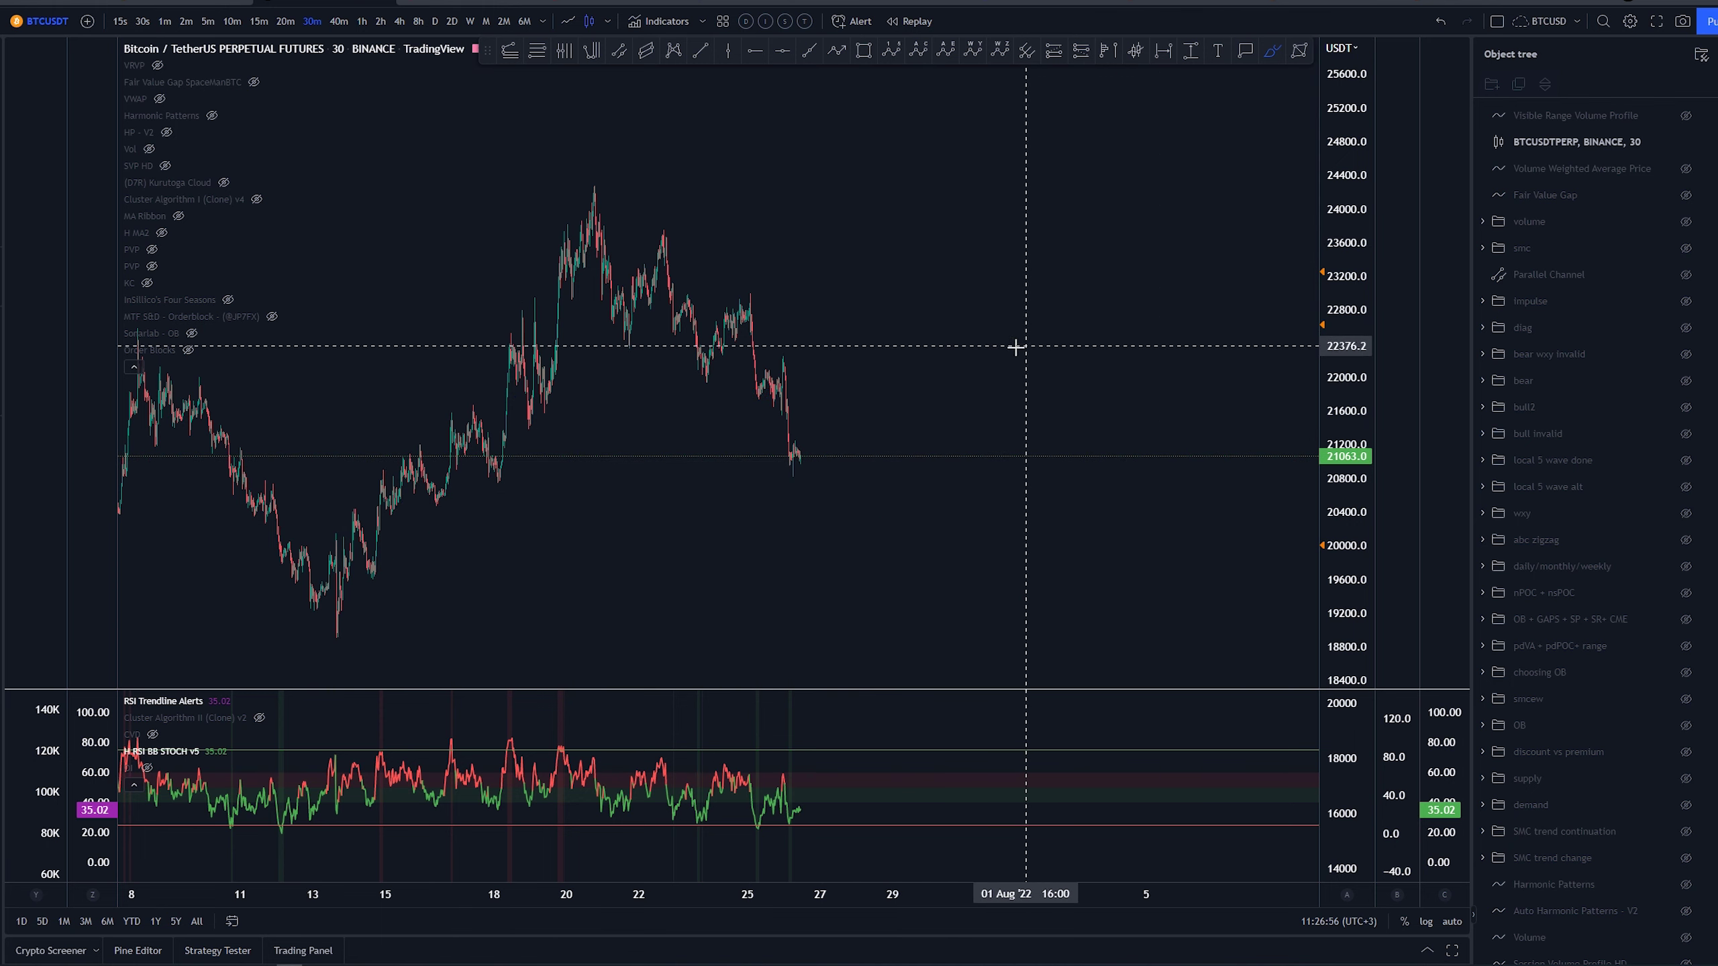
scroll(1227, 204, "down", 5)
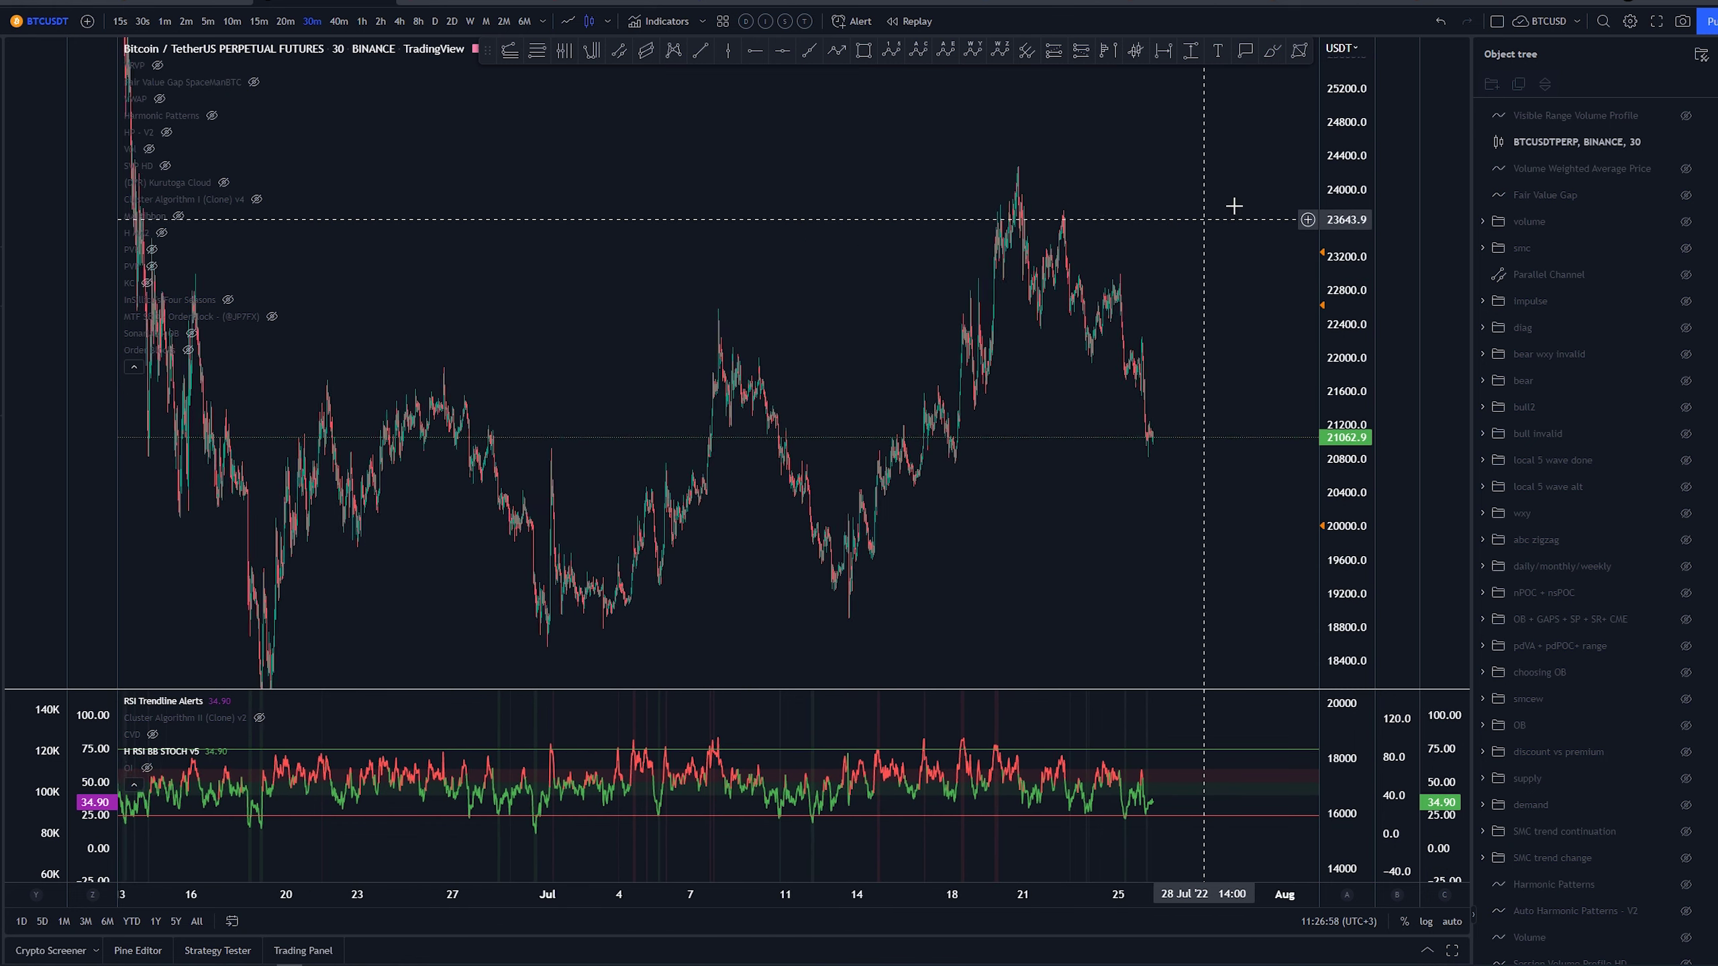